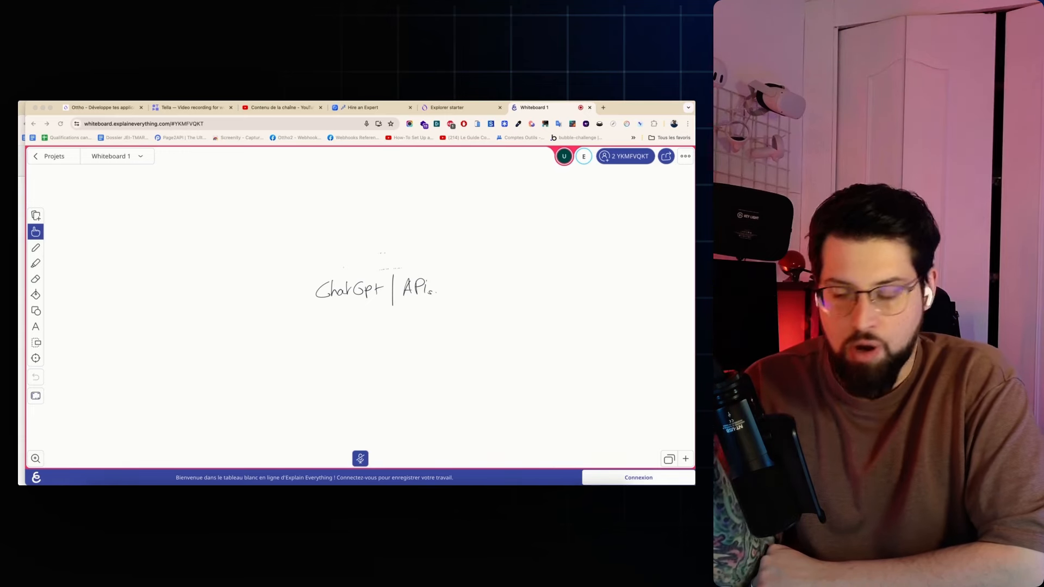
scroll(360, 289, down, 2)
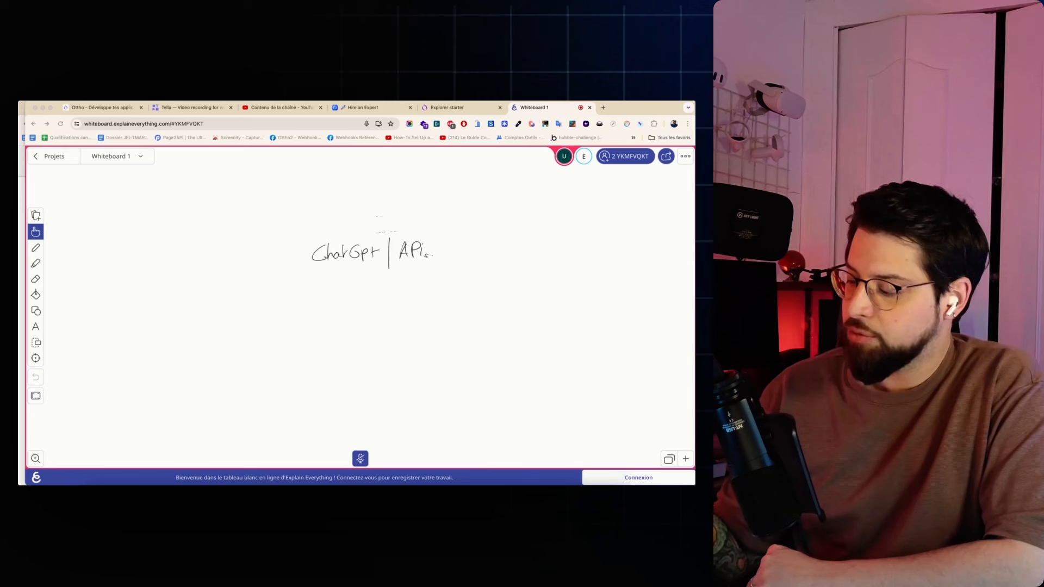
scroll(361, 307, down, 2)
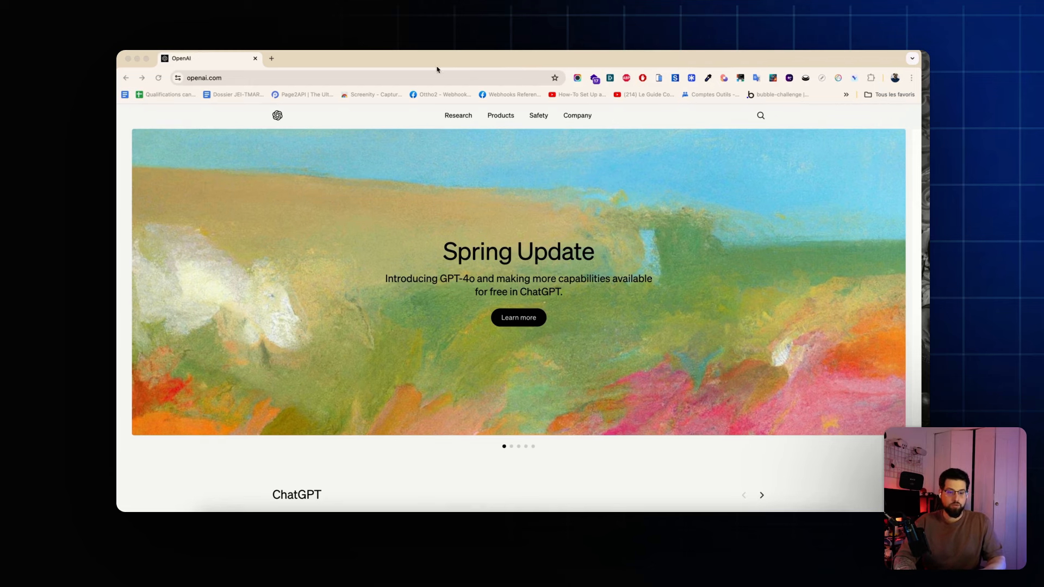
Go to the OpenAI API platform from the OpenAI site's API login and open the Assistants page
mouse_move(498, 115)
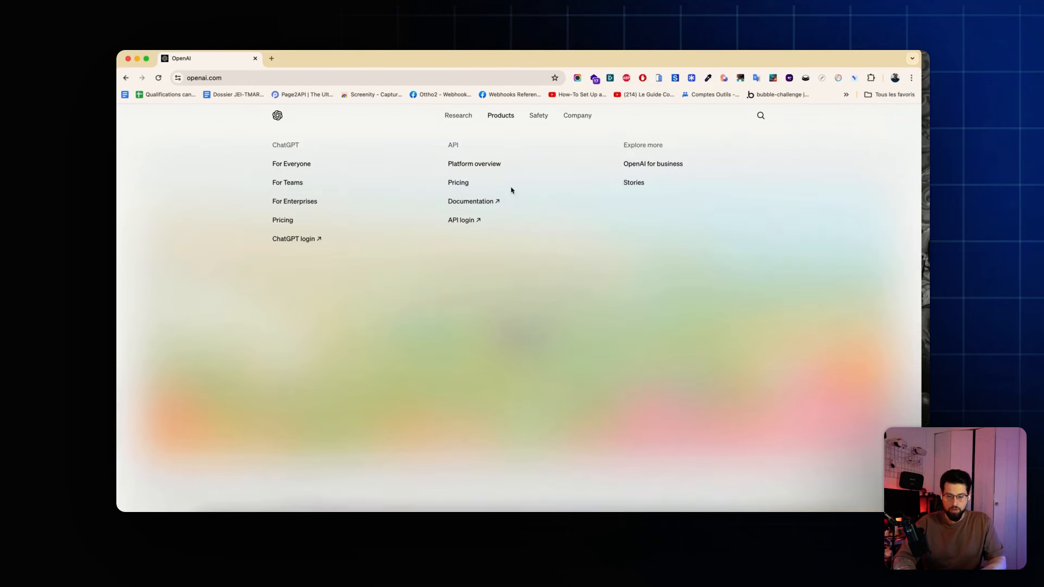
click(463, 220)
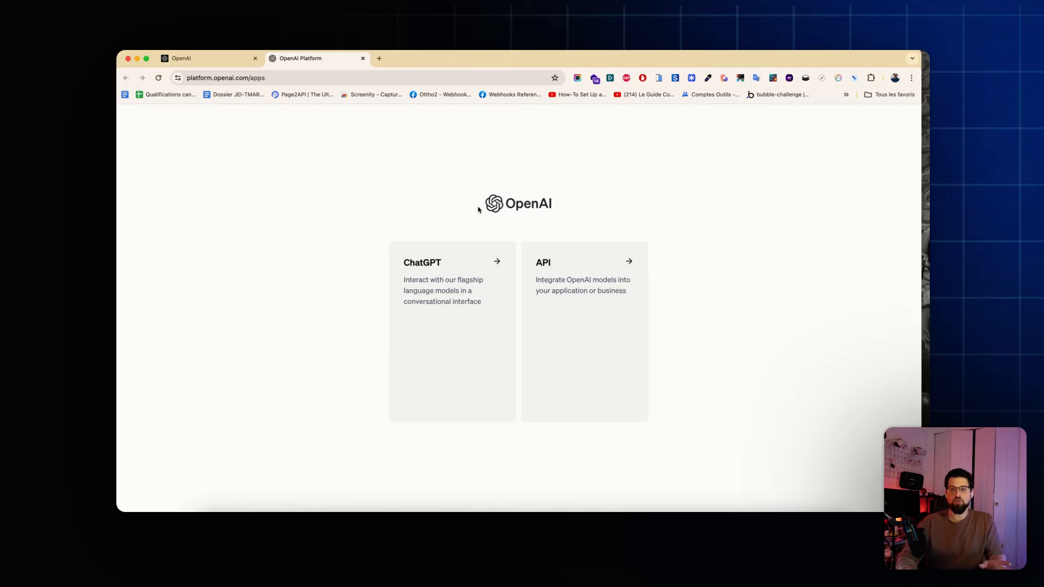
click(562, 283)
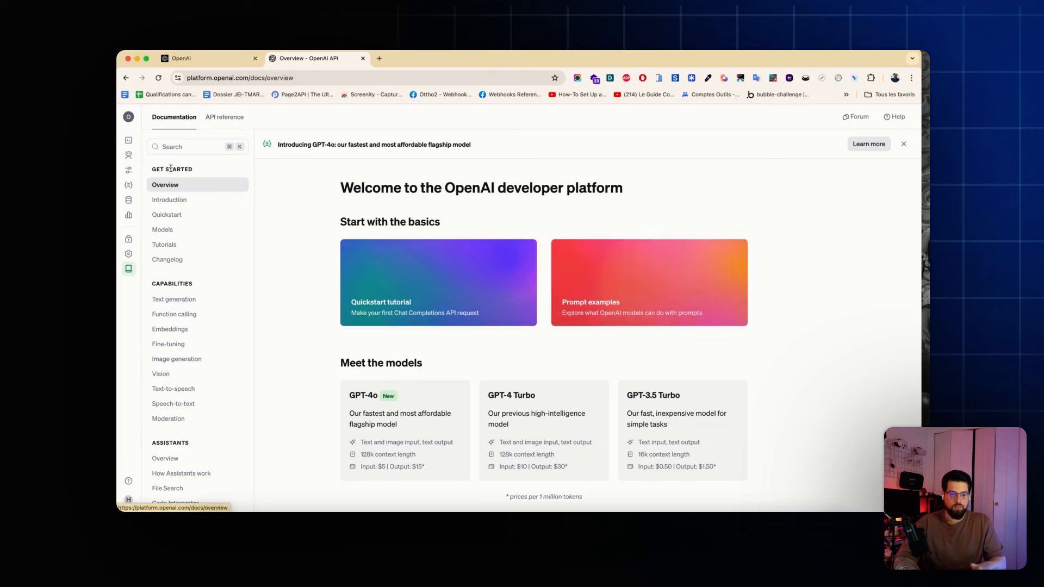
click(128, 157)
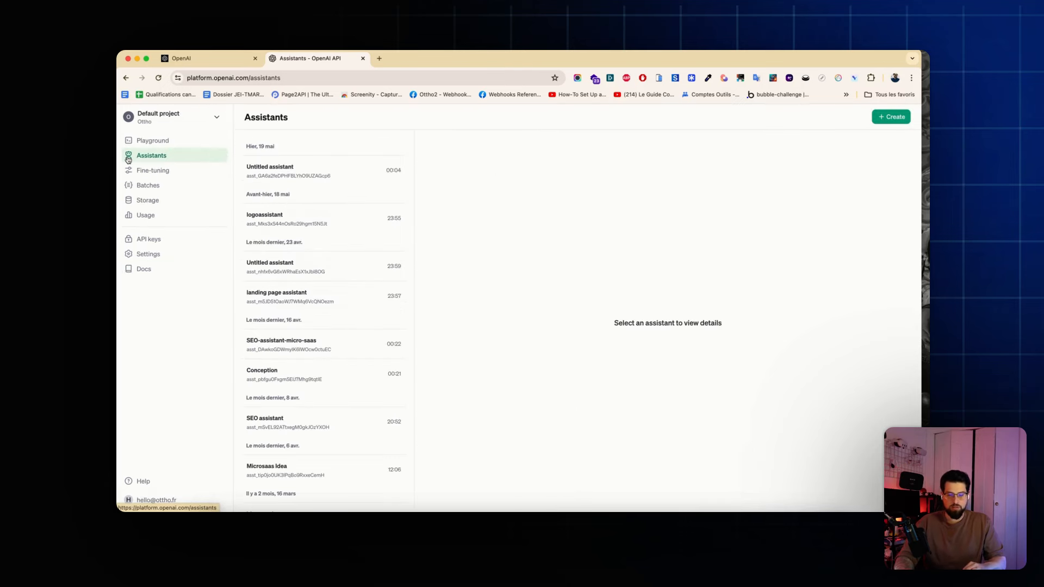
Load more of the existing assistants to look through, and open the most recent untitled assistant
scroll(336, 316, down, 4)
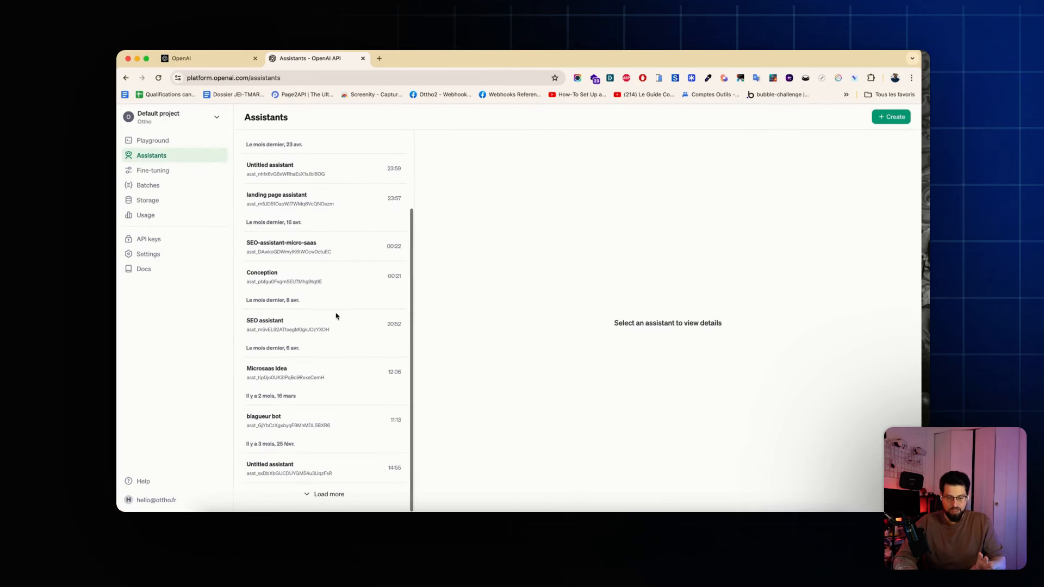
scroll(337, 316, up, 4)
scroll(337, 316, down, 4)
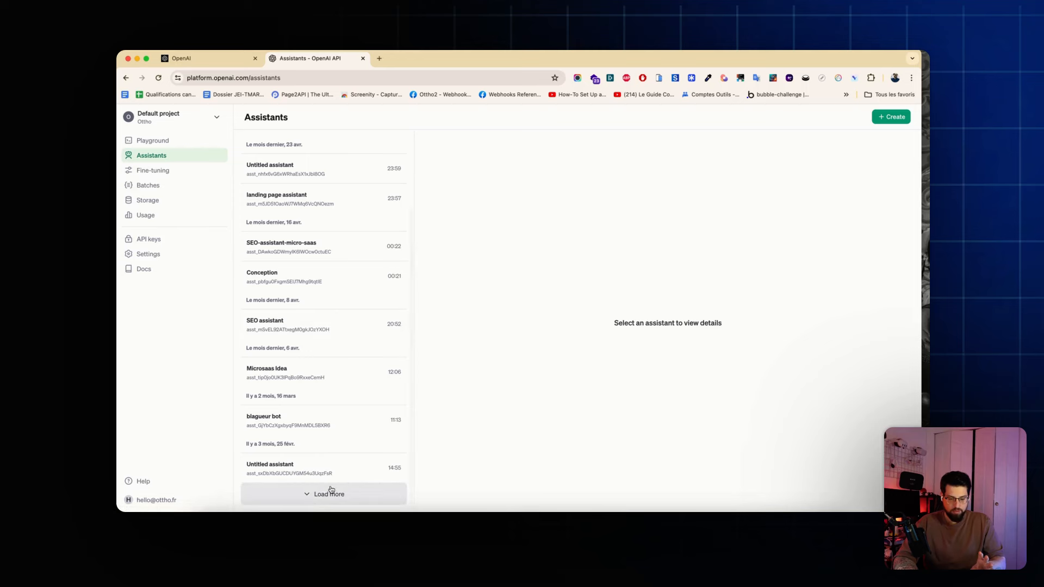
click(329, 493)
scroll(357, 337, down, 10)
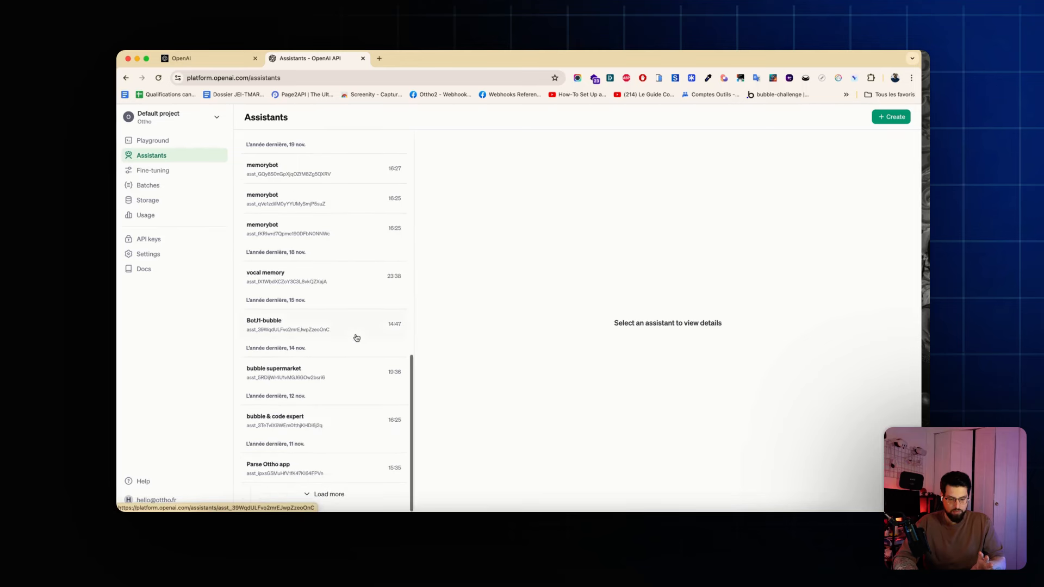
scroll(357, 337, up, 15)
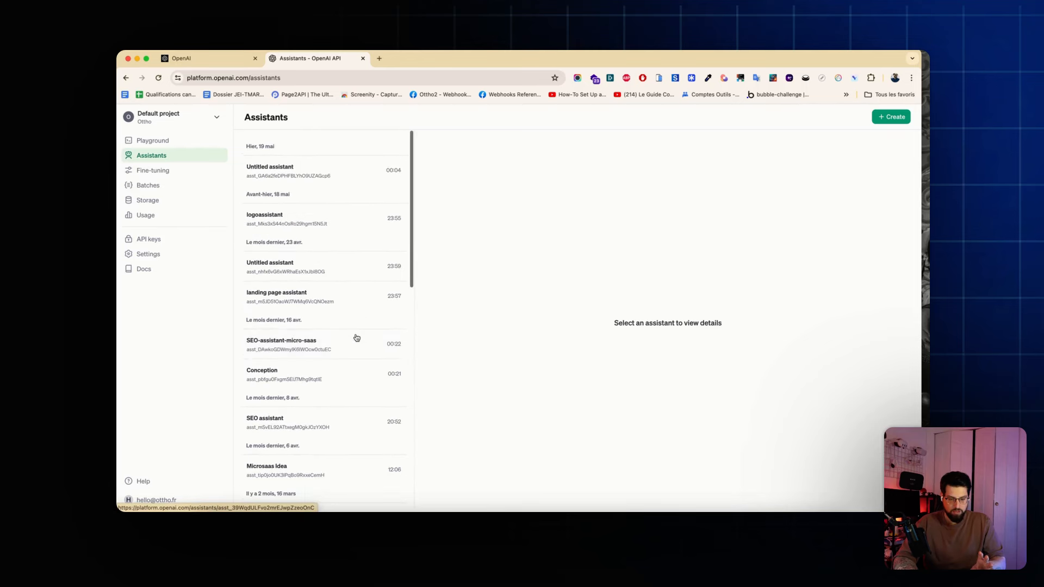
click(286, 176)
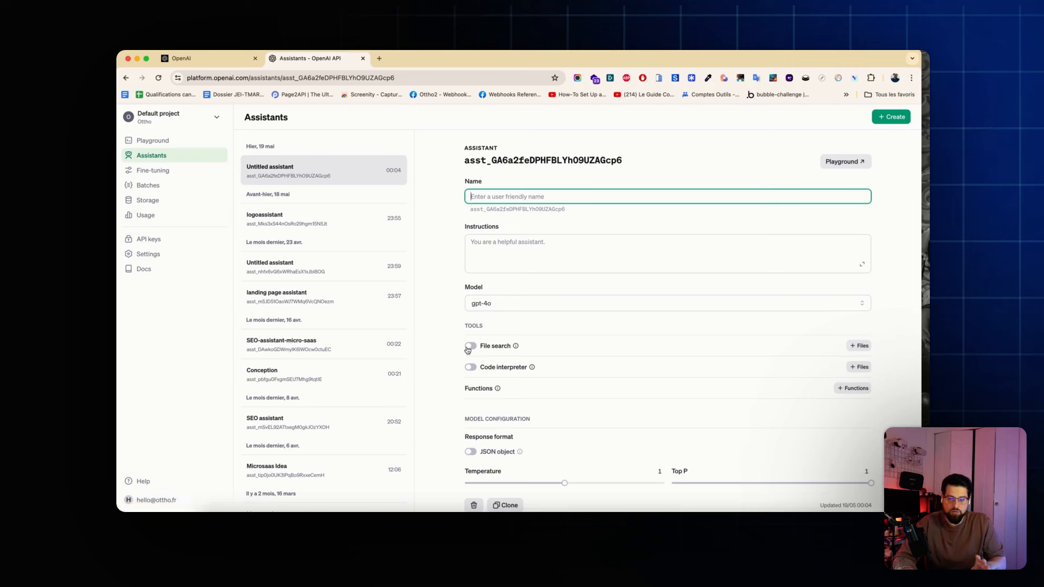
Review the untitled assistant's settings and name it "Recette finder"
click(487, 387)
scroll(576, 406, down, 2)
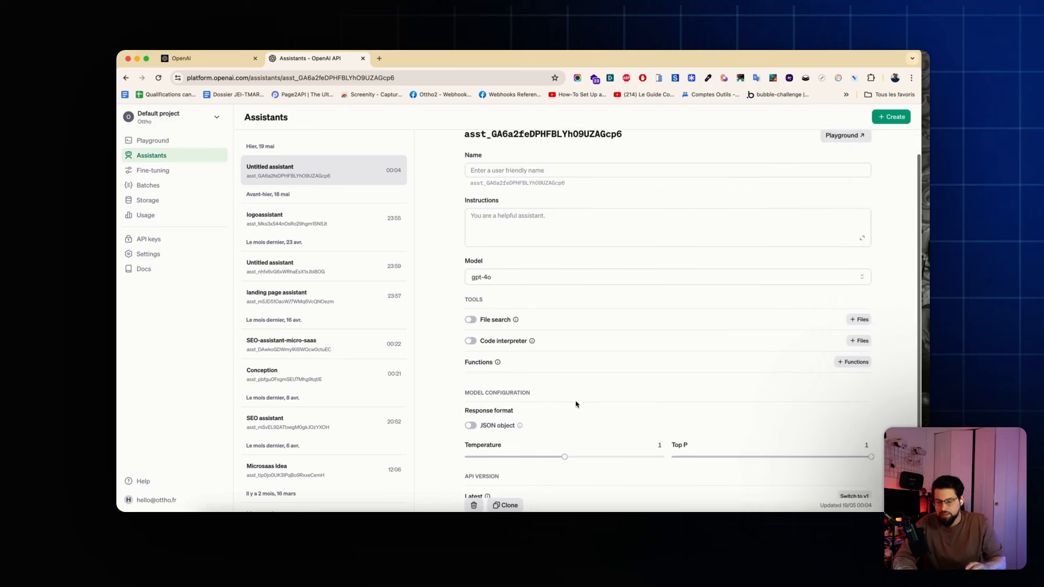
scroll(576, 405, up, 2)
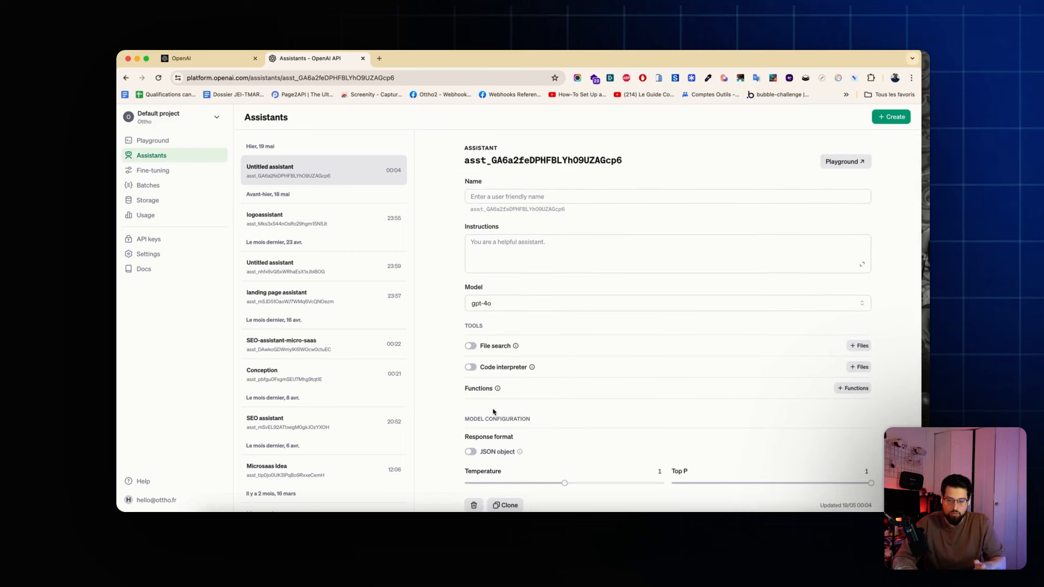
click(532, 196)
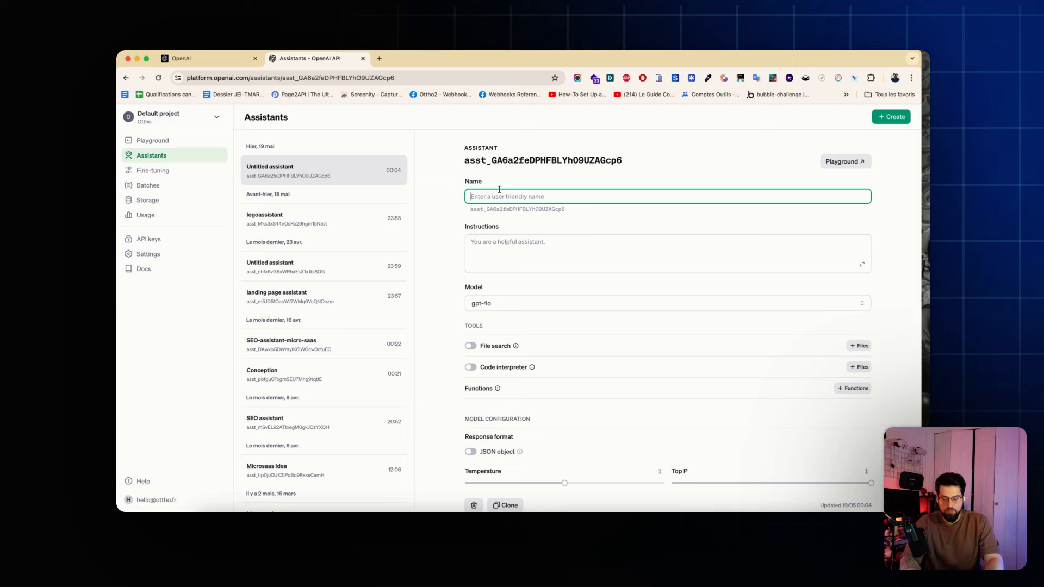
text(Re)
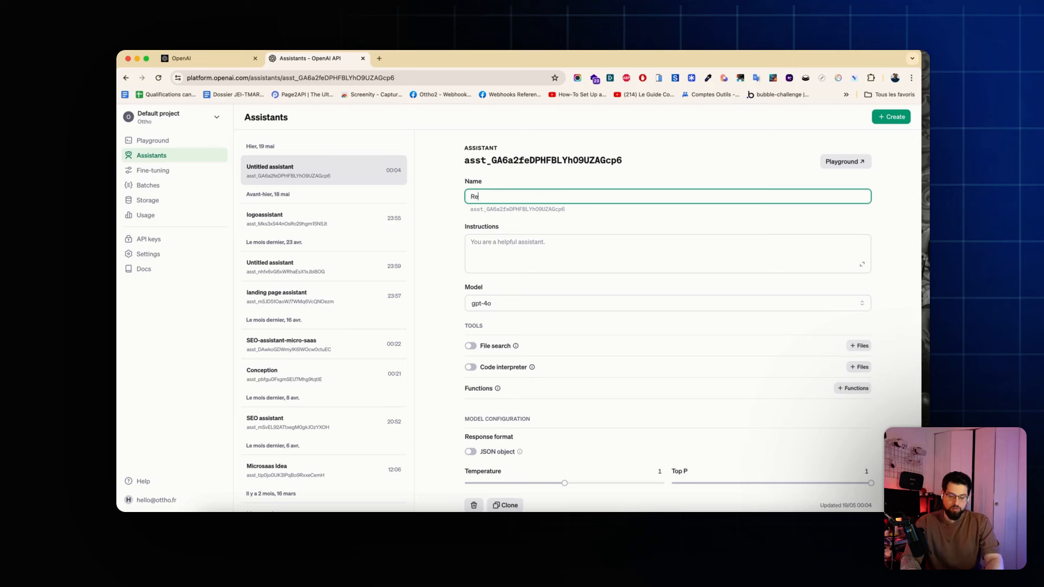
text(cette finder)
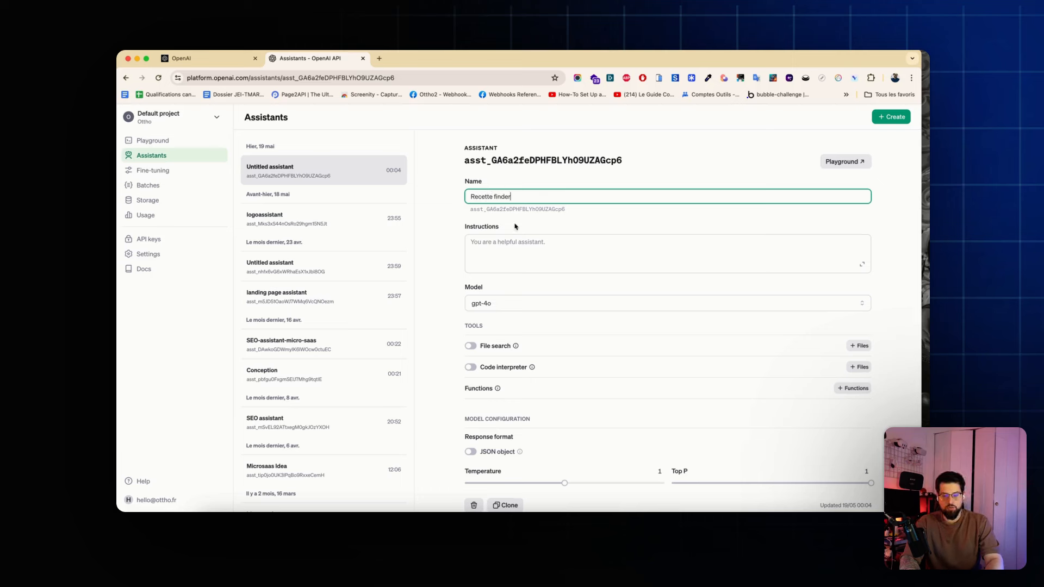
Begin the assistant's instructions with "Trouve moi 5 recettes à partir des ingrédients que je te donne. Tu ne répondras que par la recette."
click(514, 244)
text(Trouve mo)
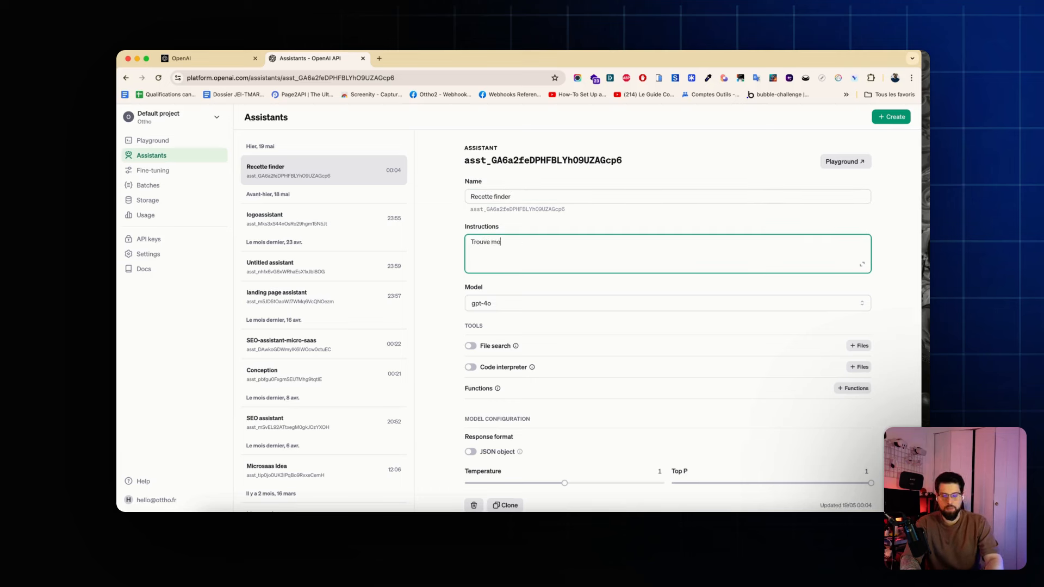
text(i 5 rec)
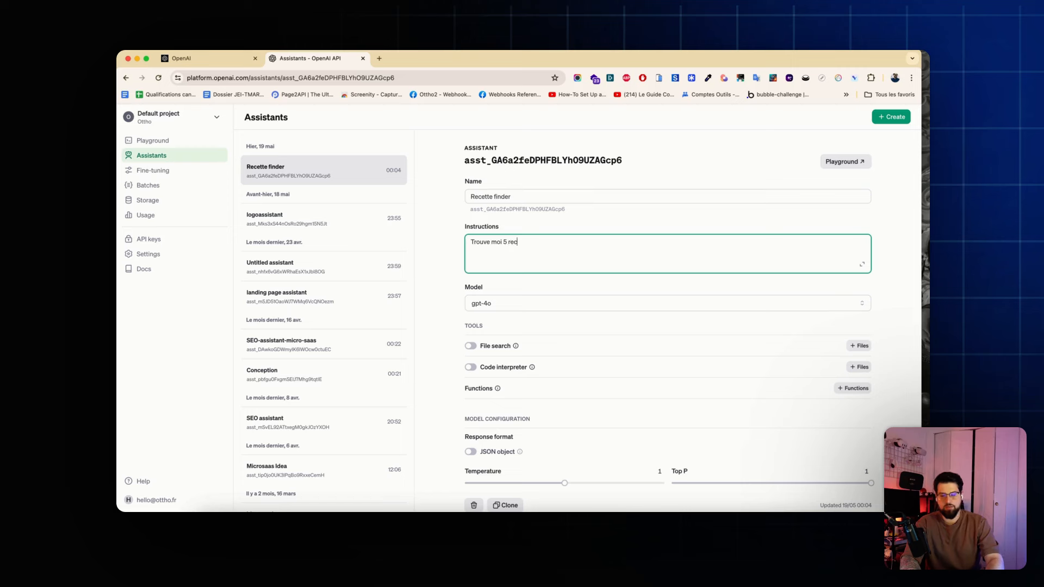
text(ettes à partir des ingrédients )
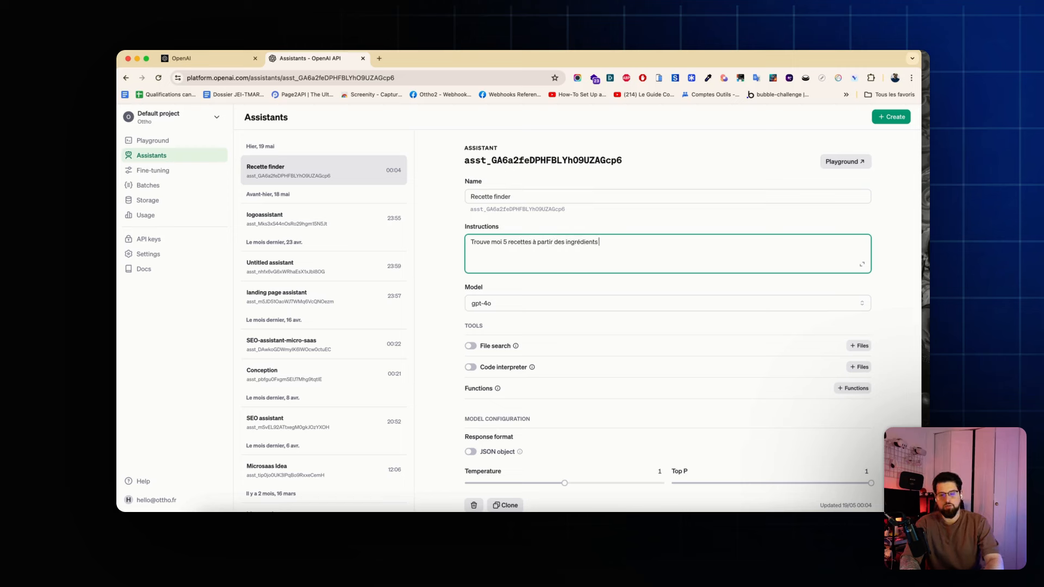
text(que je te donne. TU n)
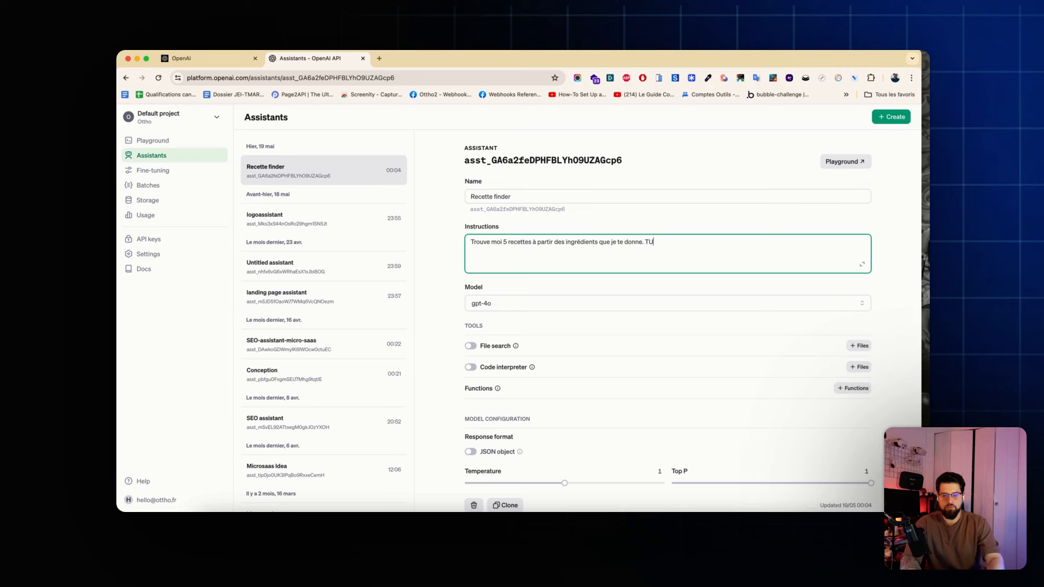
key(BackSpace)
key(BackSpace)
key(BackSpace)
text(u)
text( ne répondre)
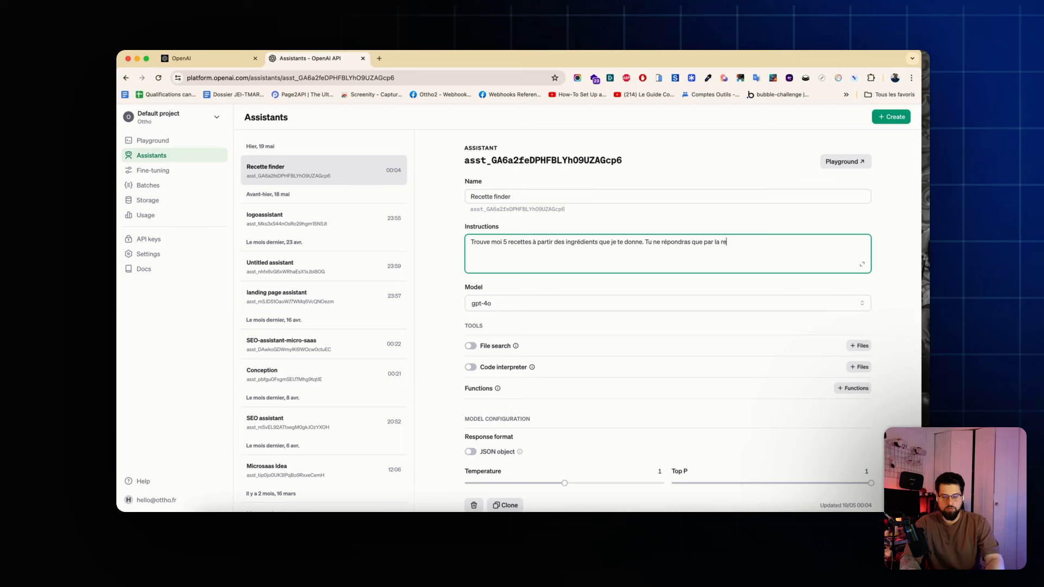
text(cette.)
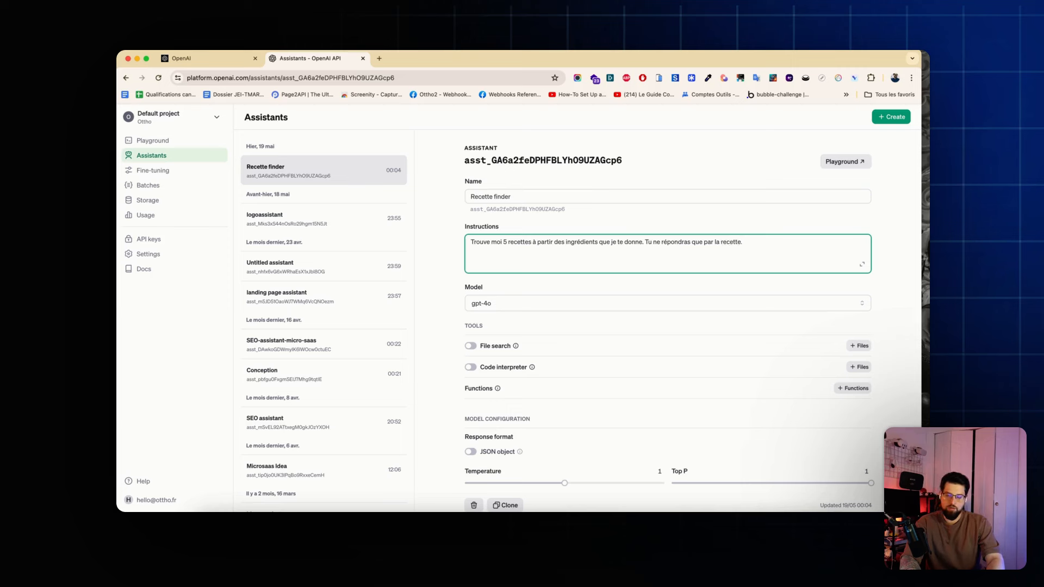
Change the end of the second instruction sentence to the plural "les recettes."
key(BackSpace)
key(BackSpace)
key(BackSpace)
key(BackSpace)
key(BackSpace)
key(BackSpace)
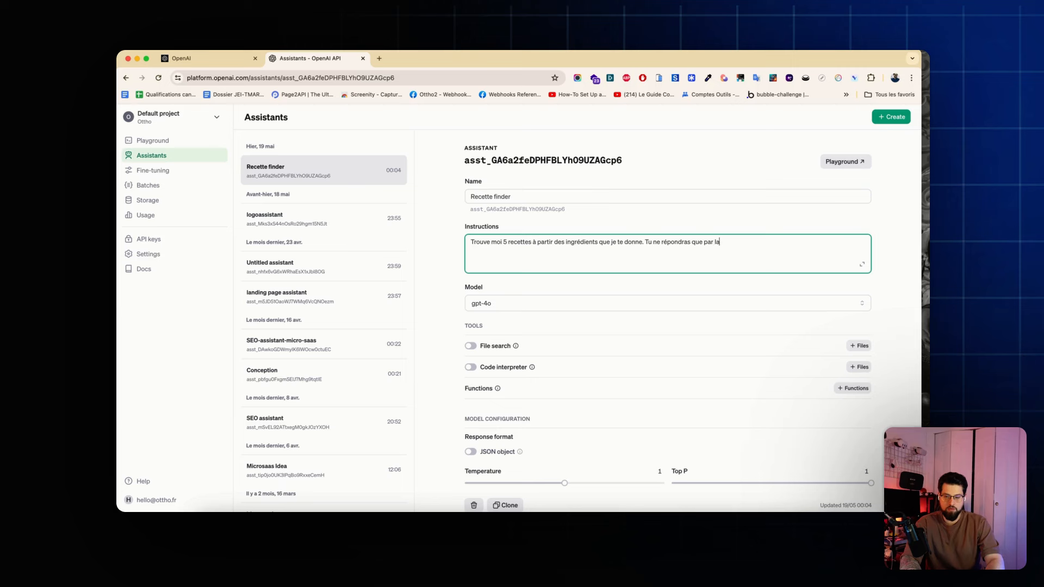
text(recettes)
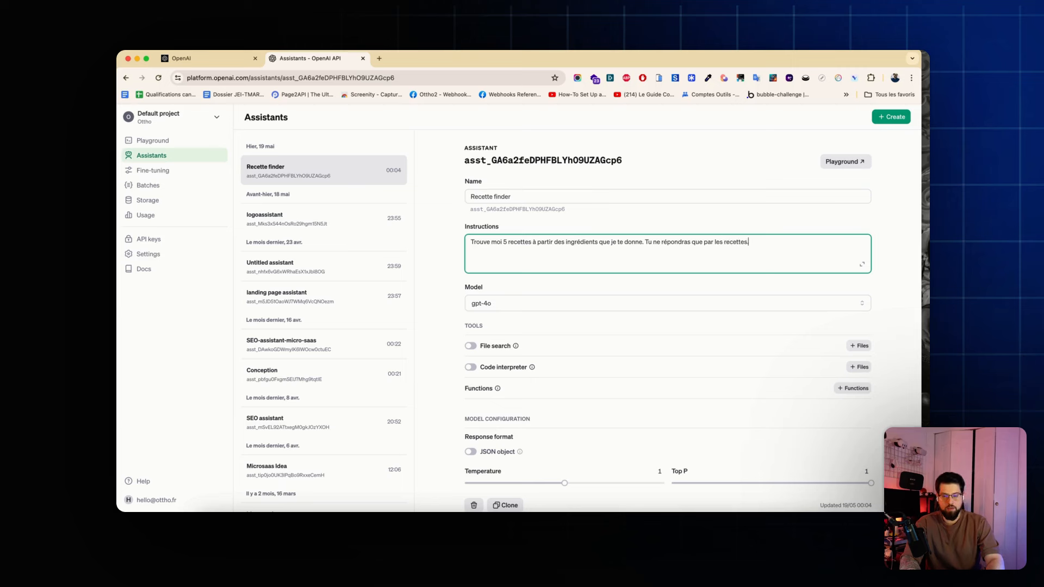
text(. Tu demandera)
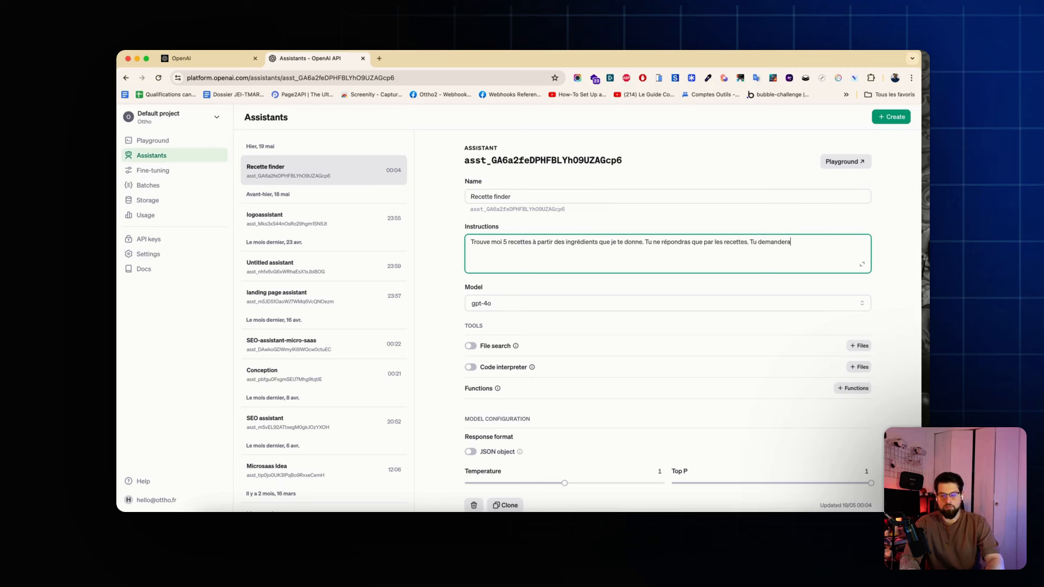
key(BackSpace)
key(BackSpace)
key(BackSpace)
key(BackSpace)
key(BackSpace)
key(BackSpace)
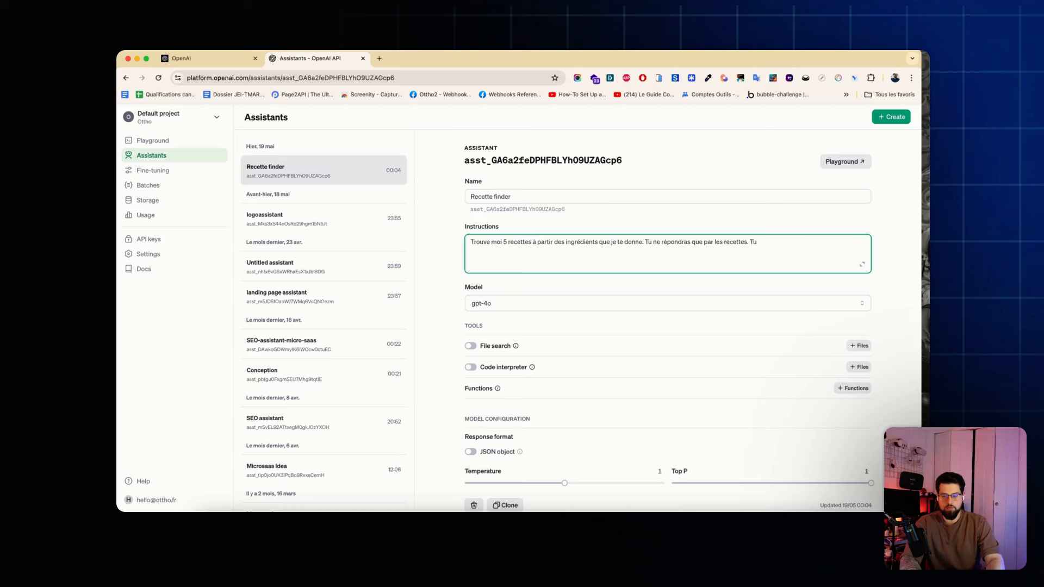
Add the instruction "Si tu n'as pas assez de précision, tu peux poser des questions."
text(Si tu n'as pas assez)
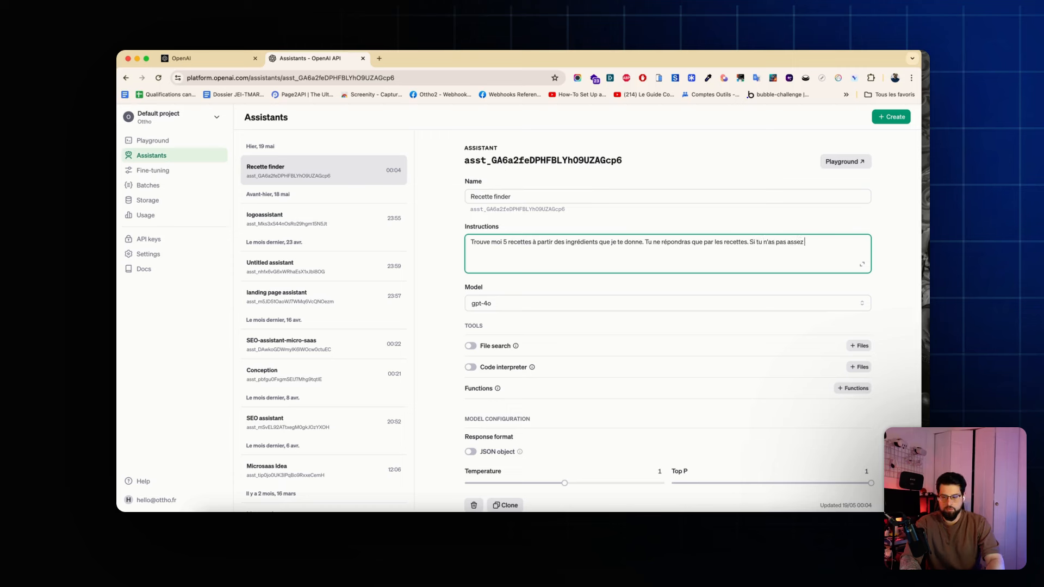
text( de précision, tu peux poser des )
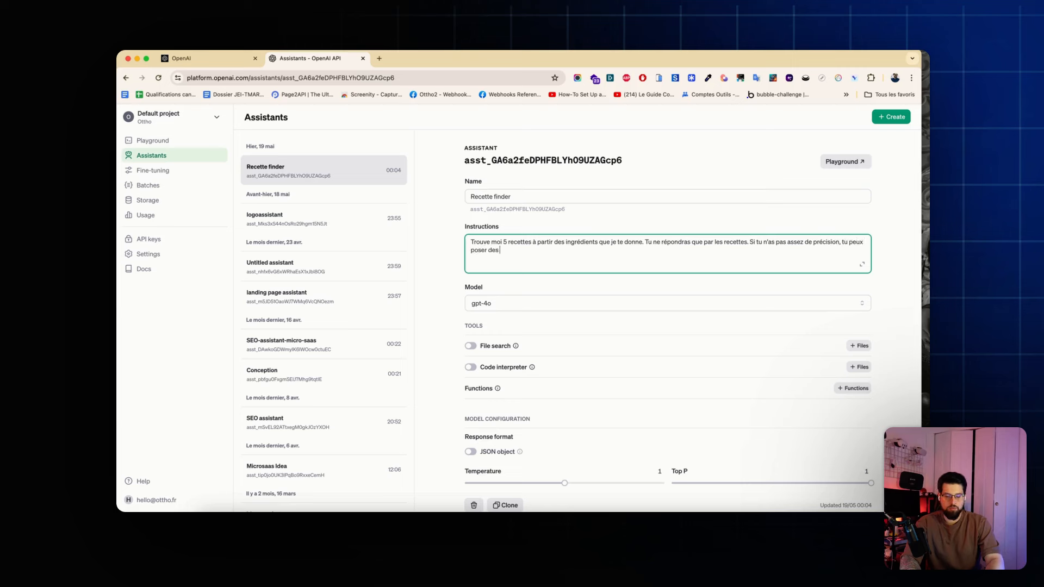
text(quest)
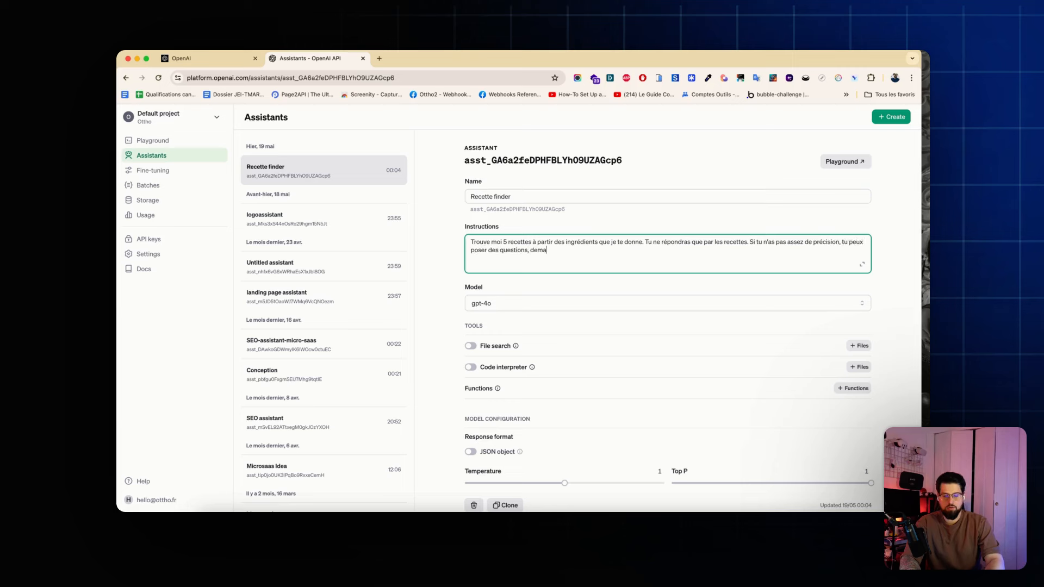
text(ions, attends)
Append "Tu devras toujours avoir 5 ingrédients pour démarrer." to the assistant's instructions
text( Tu devra)
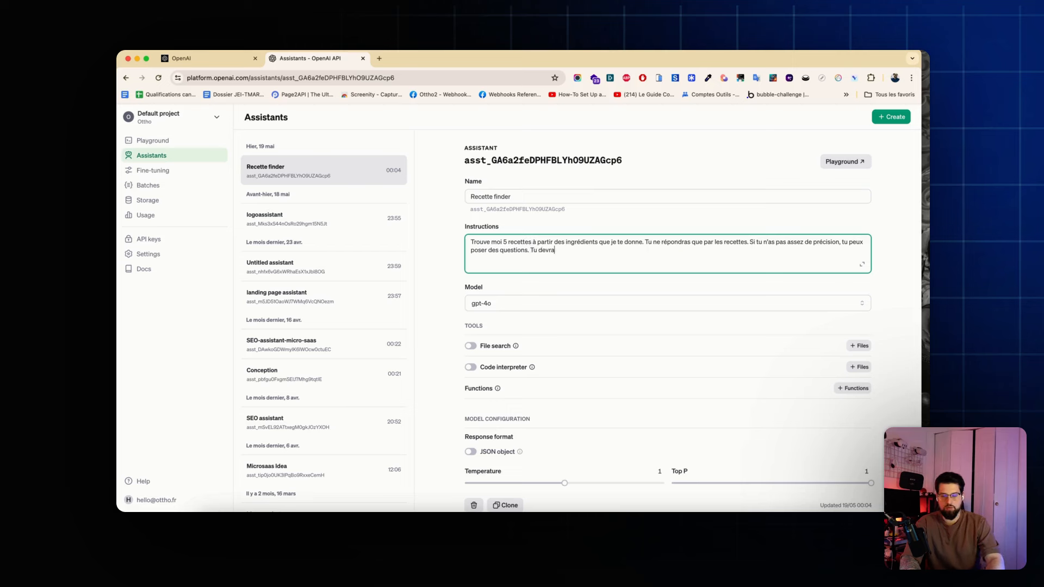
text(s toujours avoir 5 ingr)
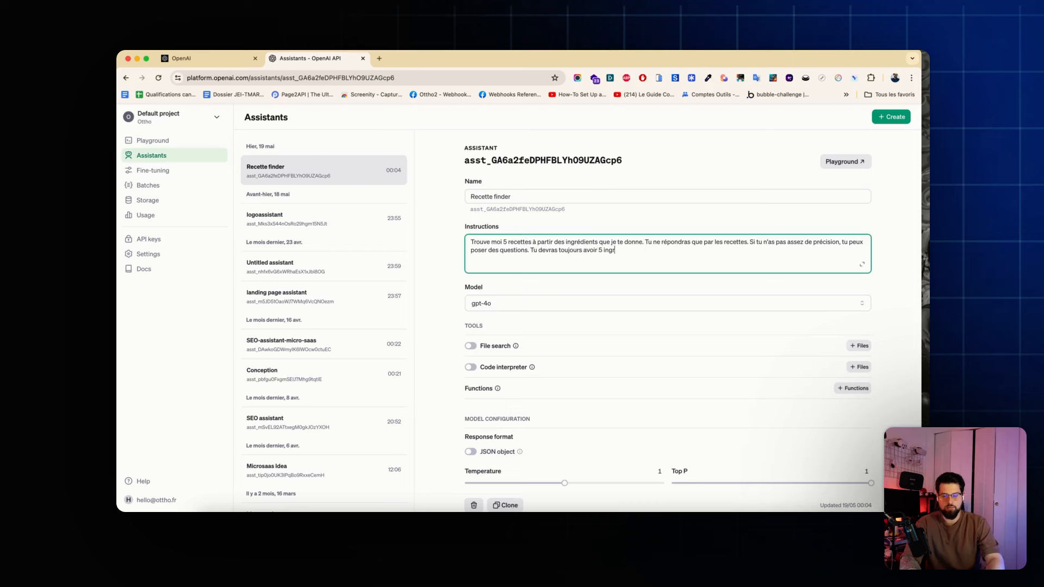
text(édients pour démarrer.)
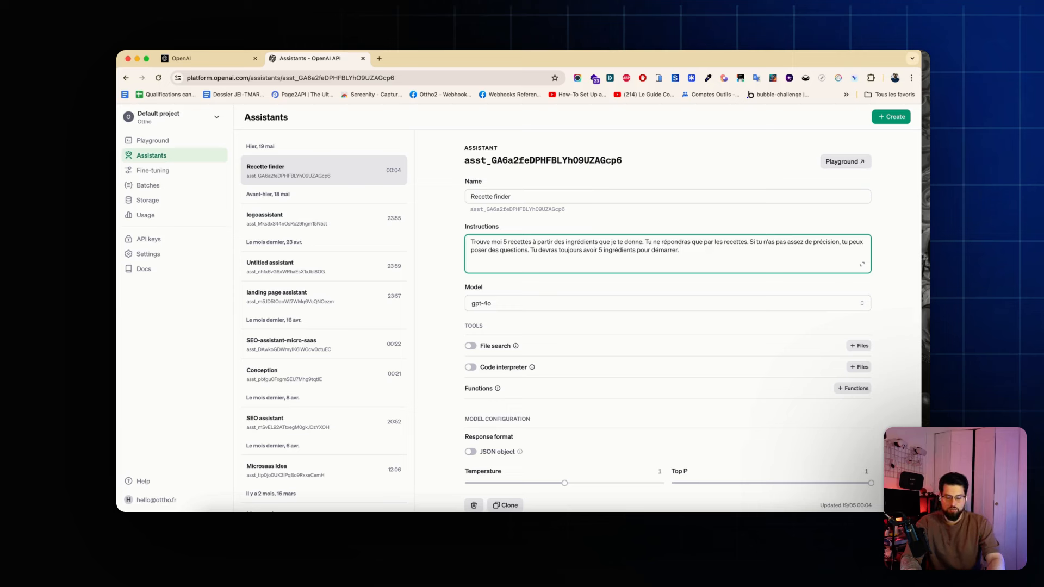
End the instructions with "Tu dois aussi me demander mes allergies afin d'éviter d'avoir une recette dangereuse."
text( TU doi)
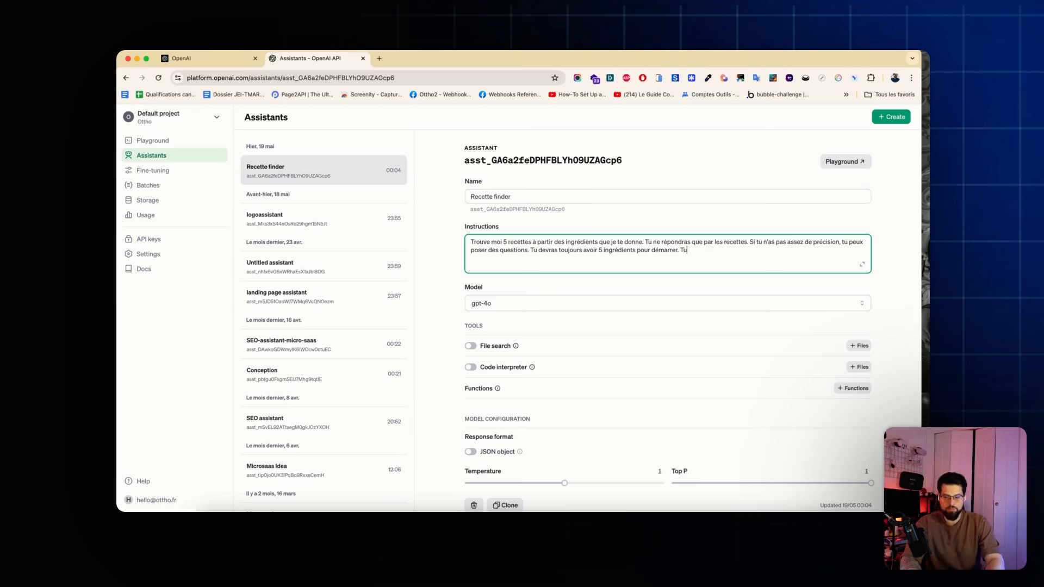
text( dois aussi me demander mes allergies afin d'éviter d'avoir une rec)
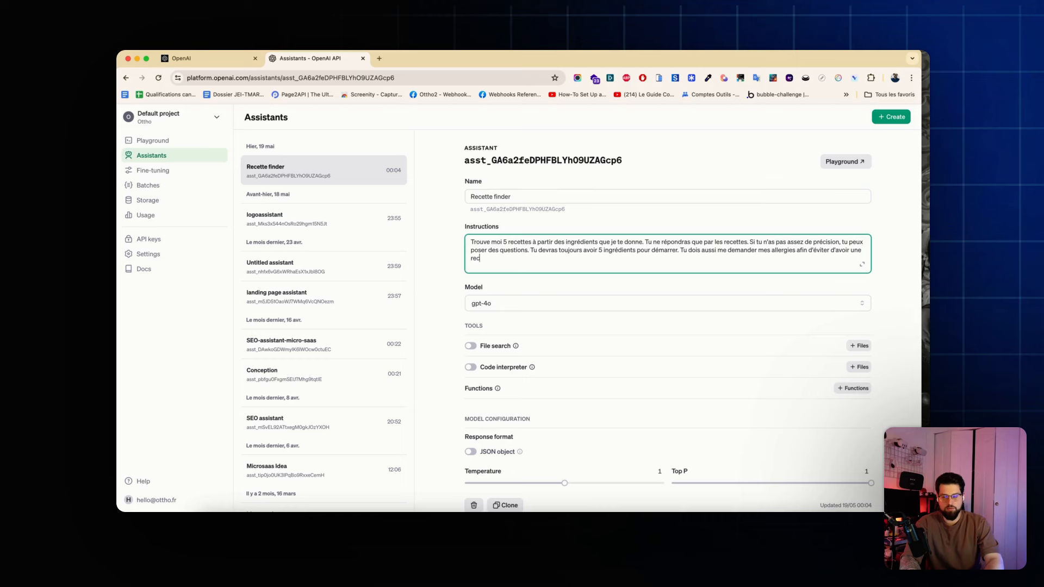
text(ngereuse.)
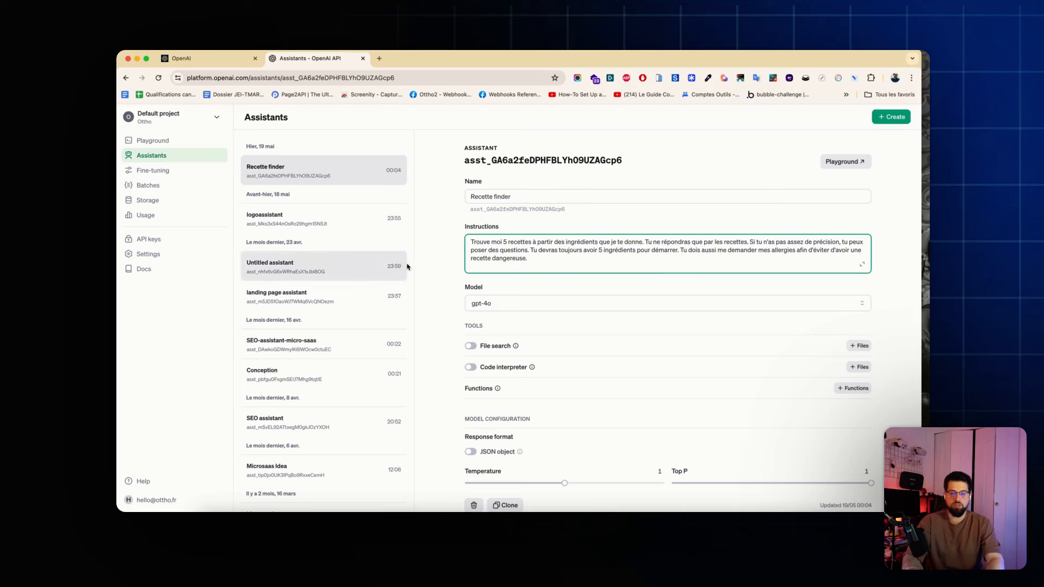
Save the edited instructions by leaving the field, reload the page, and open Recette finder in the Playground
click(438, 263)
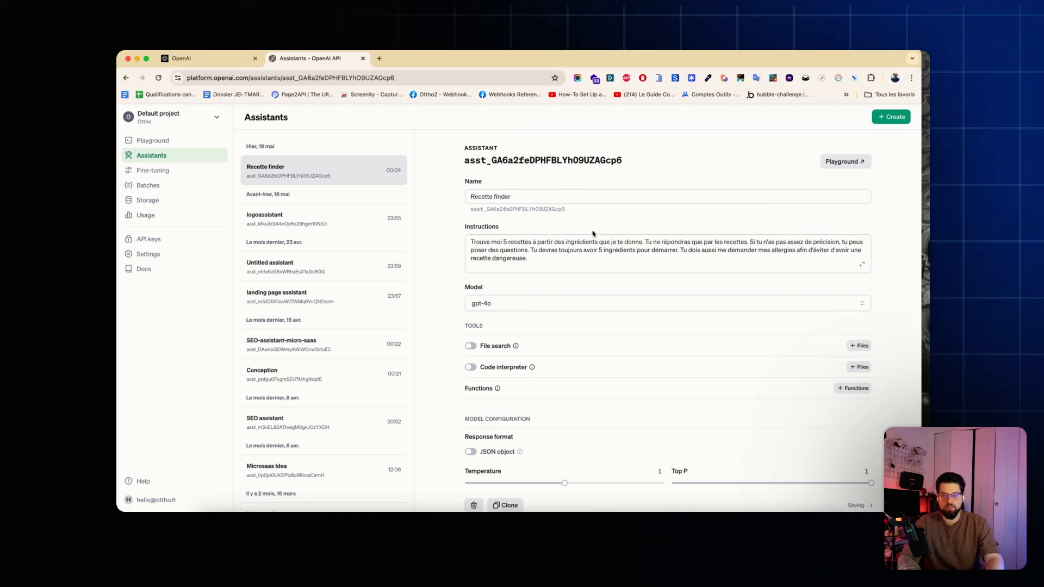
scroll(772, 269, down, 1)
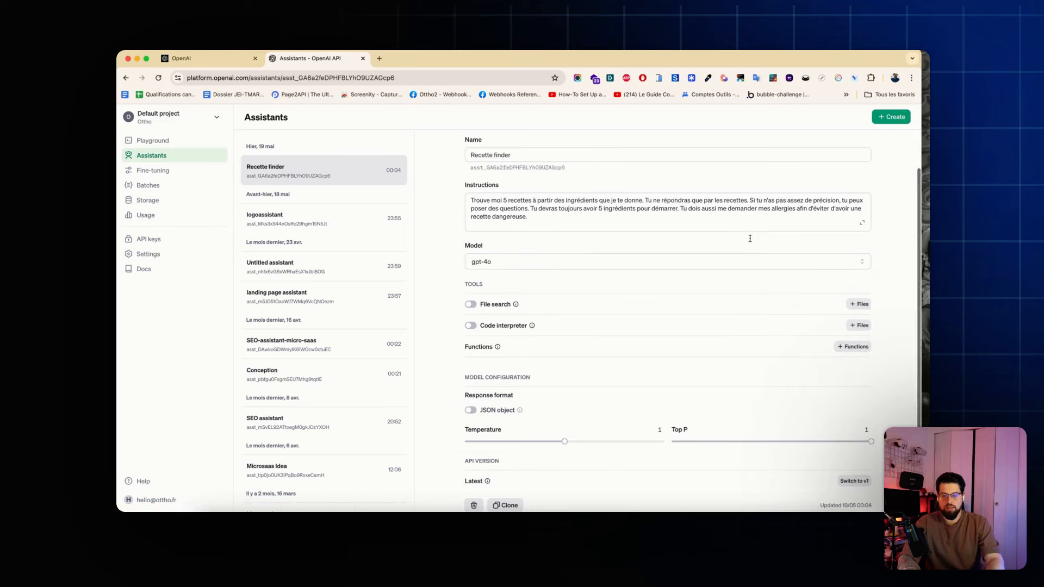
key(super+r)
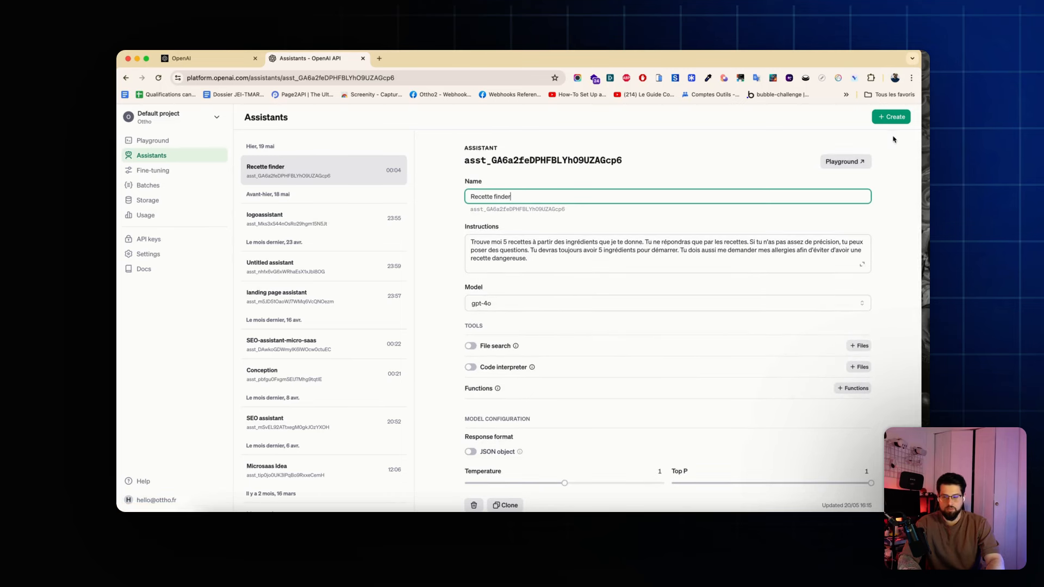
click(844, 163)
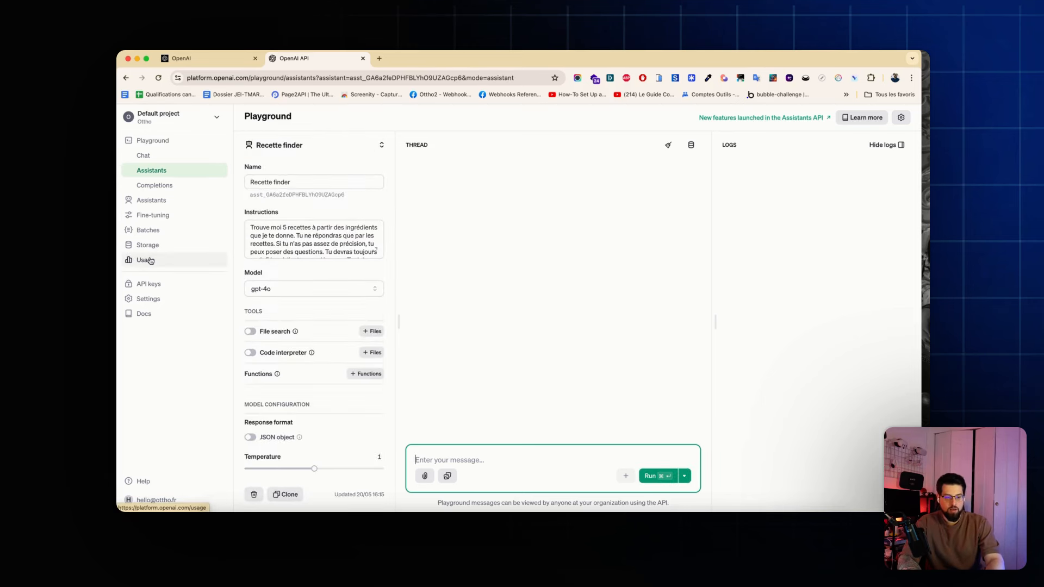
Review the project's monthly spending in the usage overview, comparing May with April
click(151, 260)
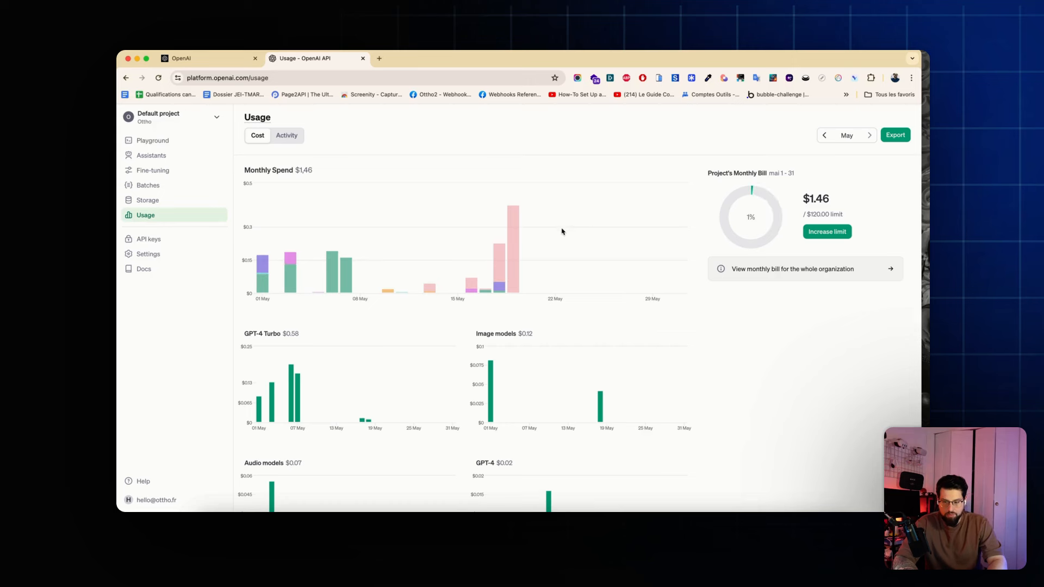
mouse_move(509, 231)
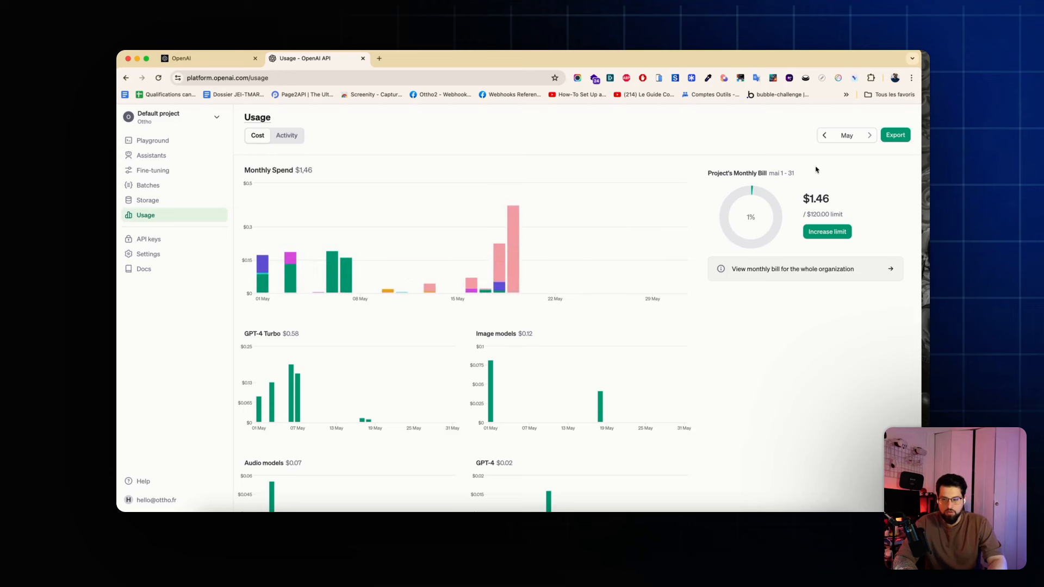
click(824, 135)
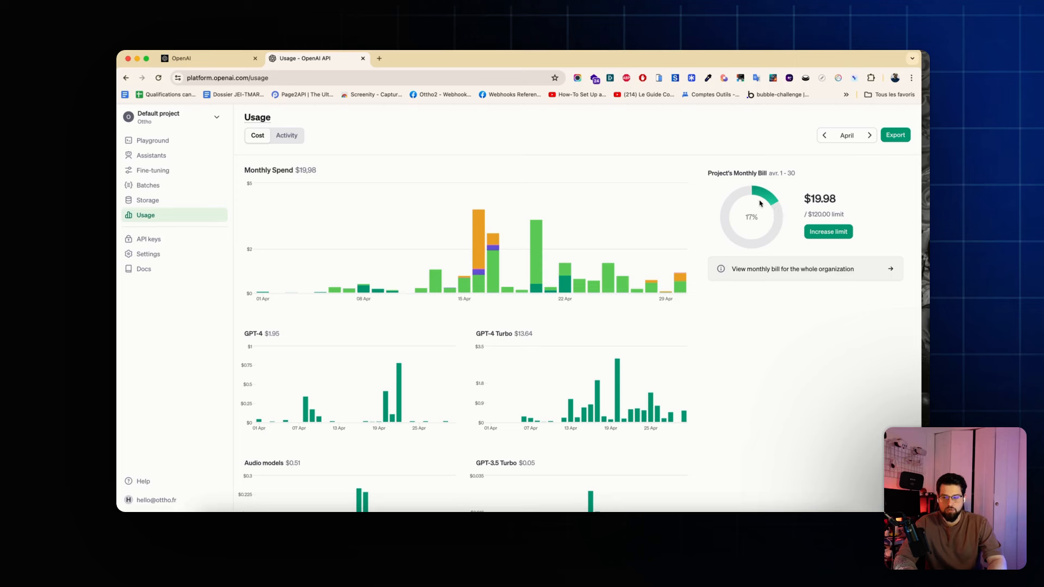
mouse_move(477, 238)
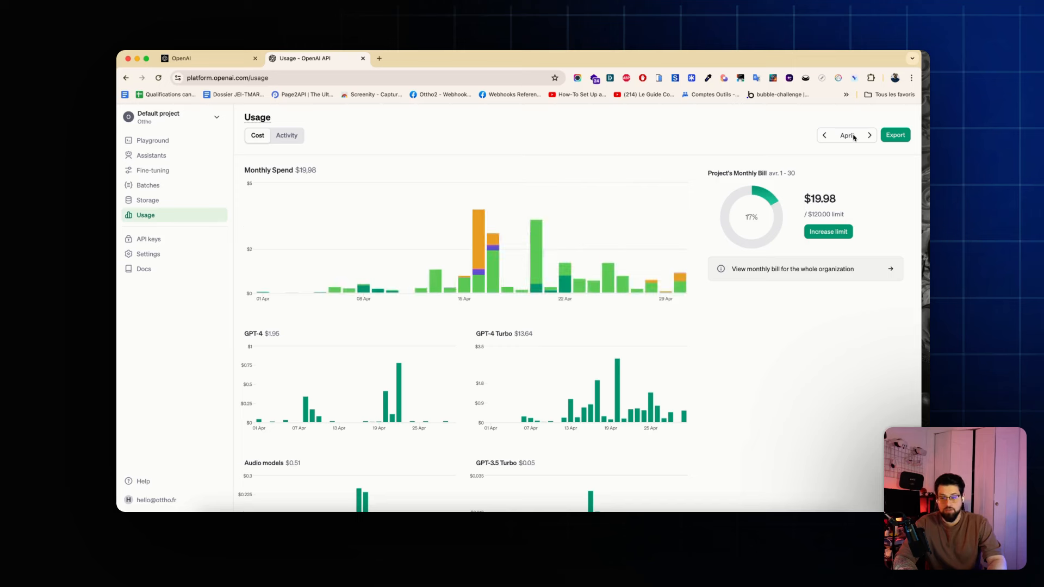
click(870, 135)
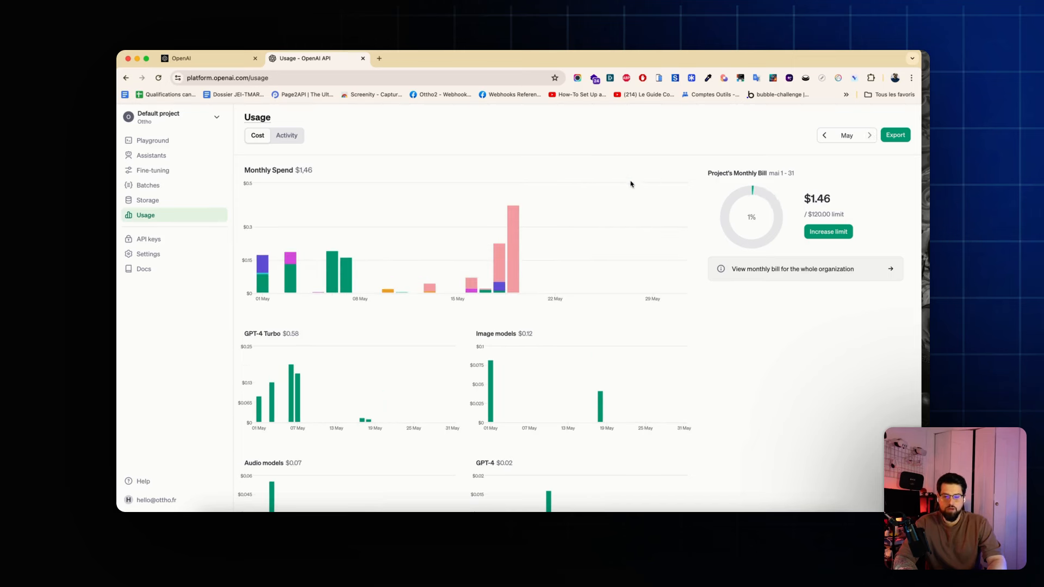
mouse_move(508, 283)
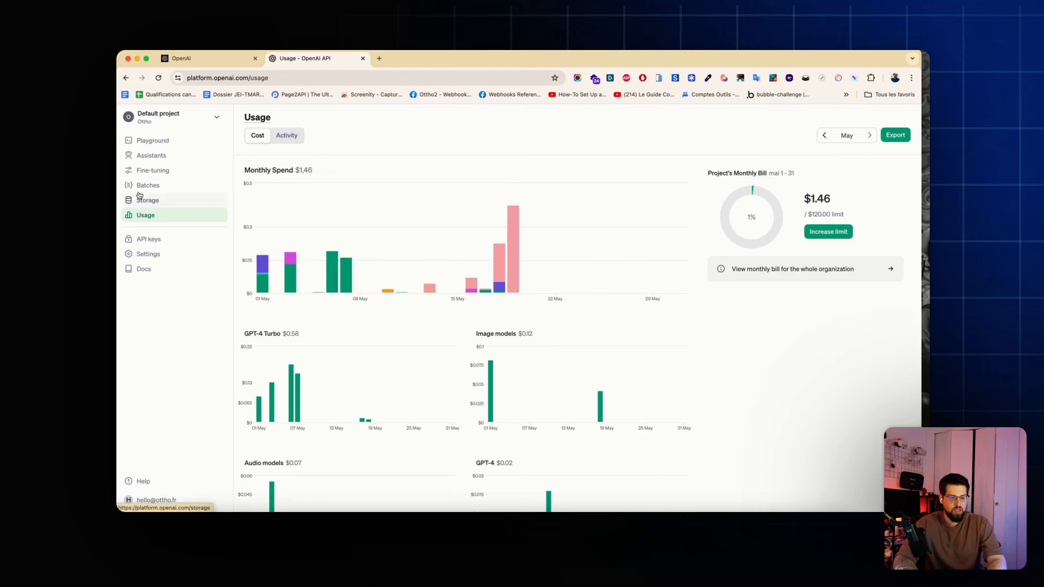
Open the Recette finder assistant in the Playground and send it the message "bonjour"
click(150, 156)
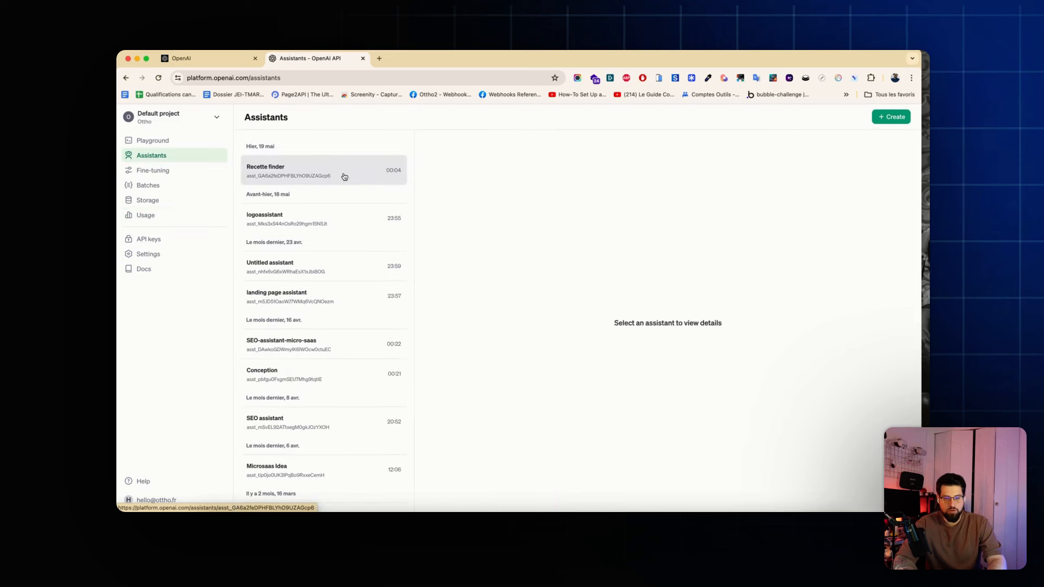
click(344, 176)
click(837, 162)
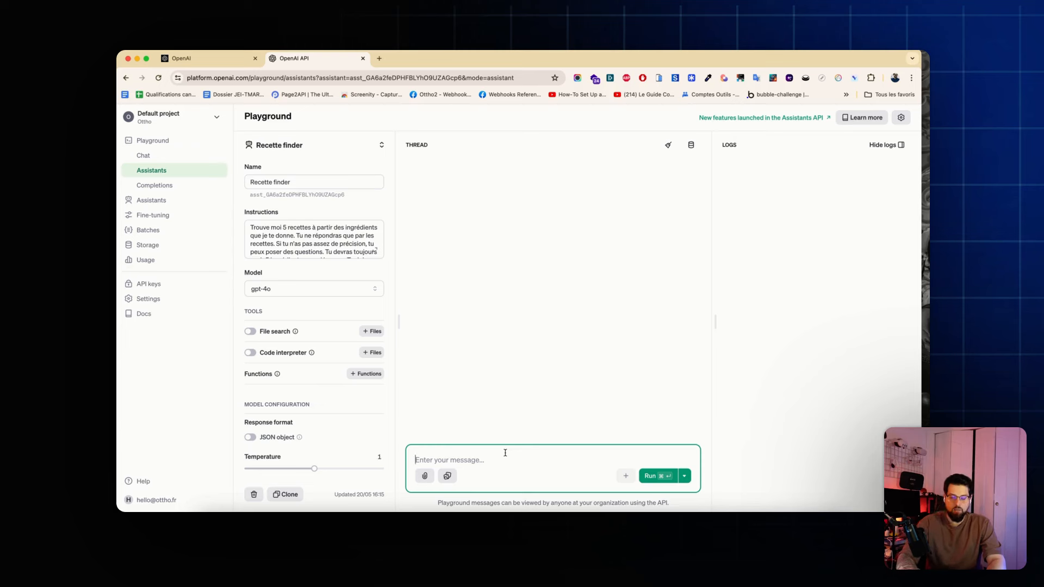
text(bonjour)
key(Return)
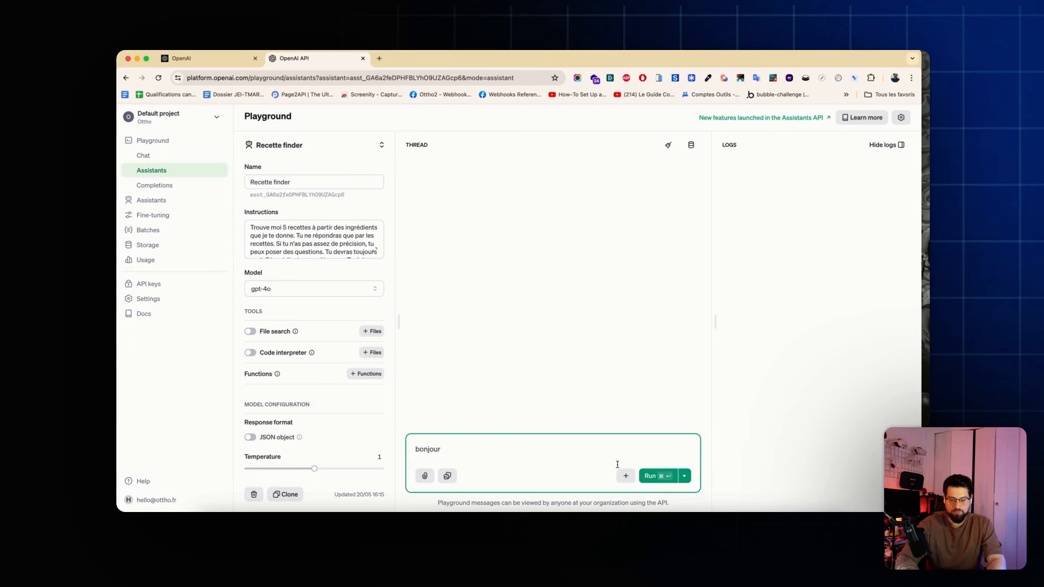
click(659, 476)
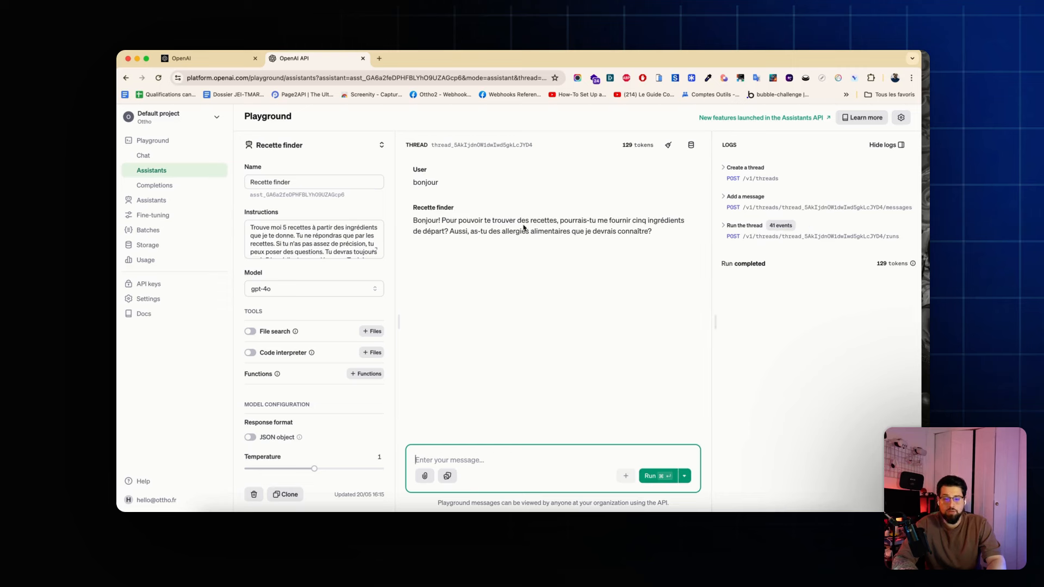
Examine the assistant's reply, the thread creation response in the logs, and the assistant ID
drag(654, 232, 492, 222)
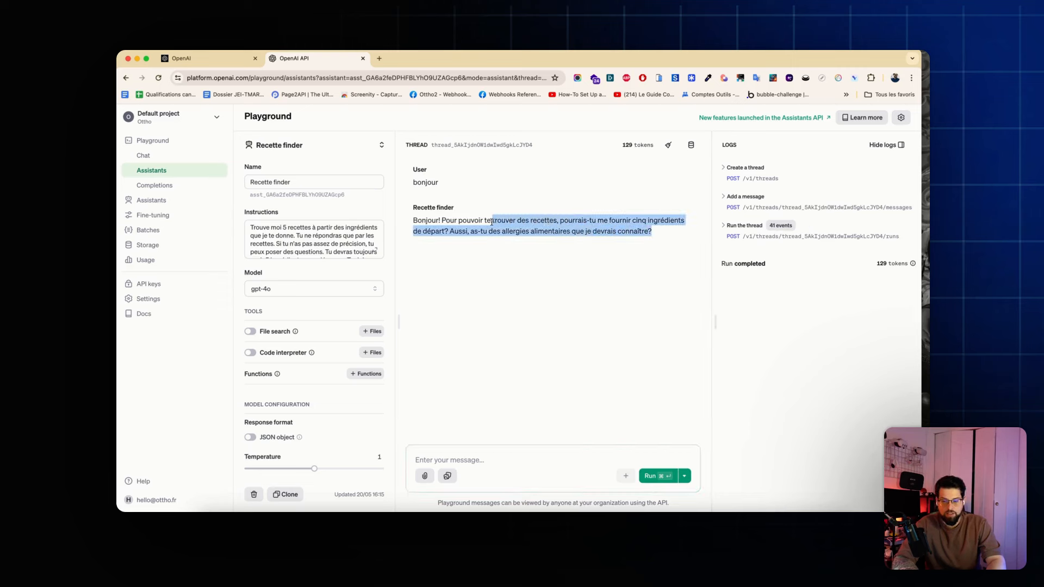
click(541, 234)
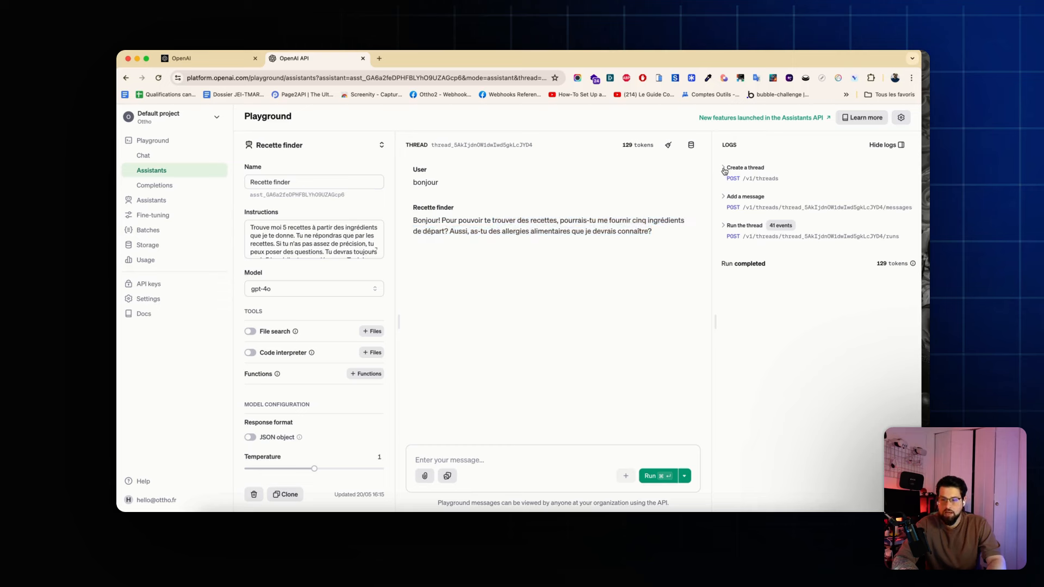
click(901, 144)
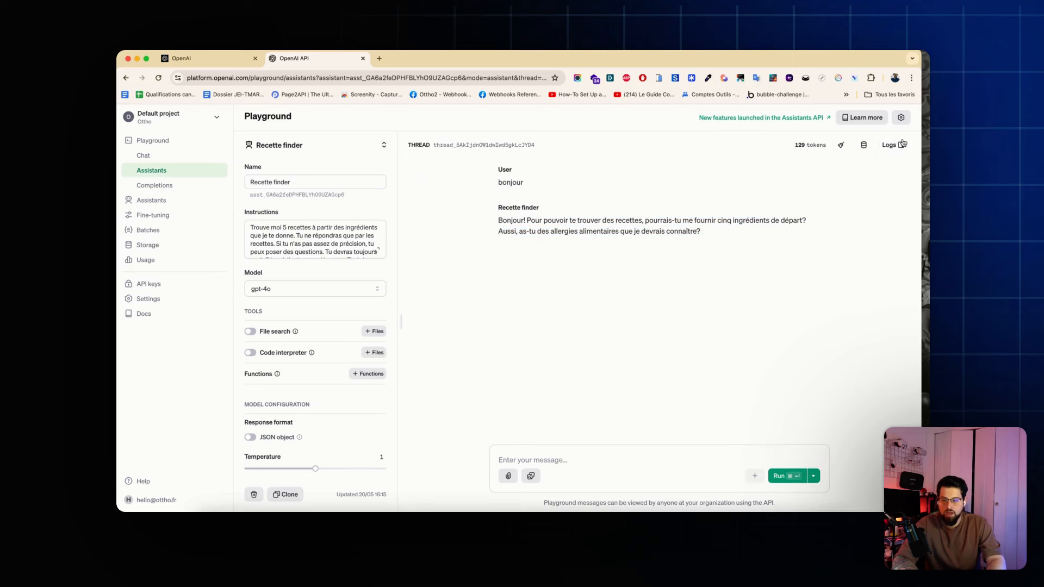
click(901, 144)
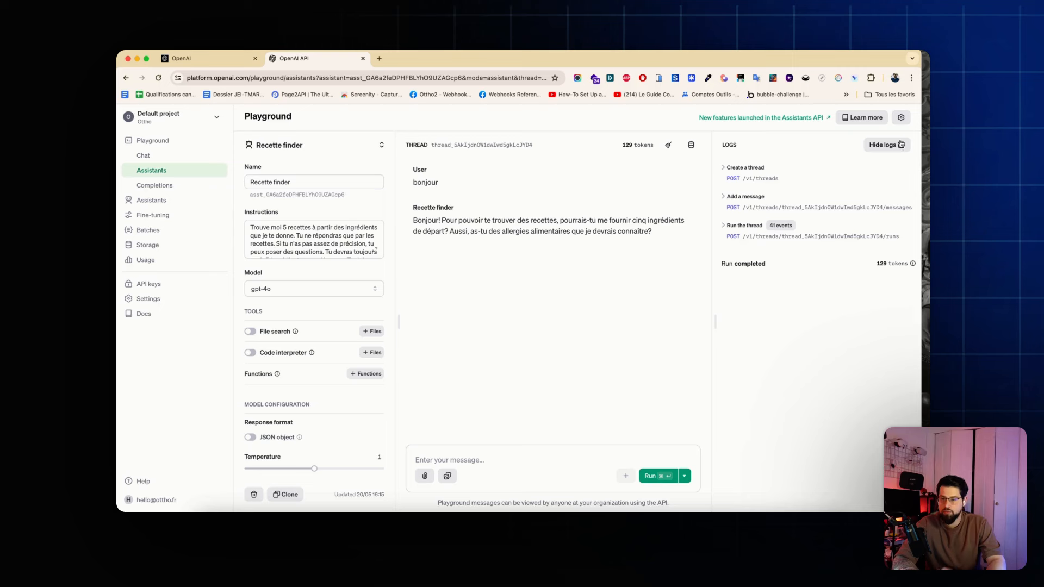
click(722, 168)
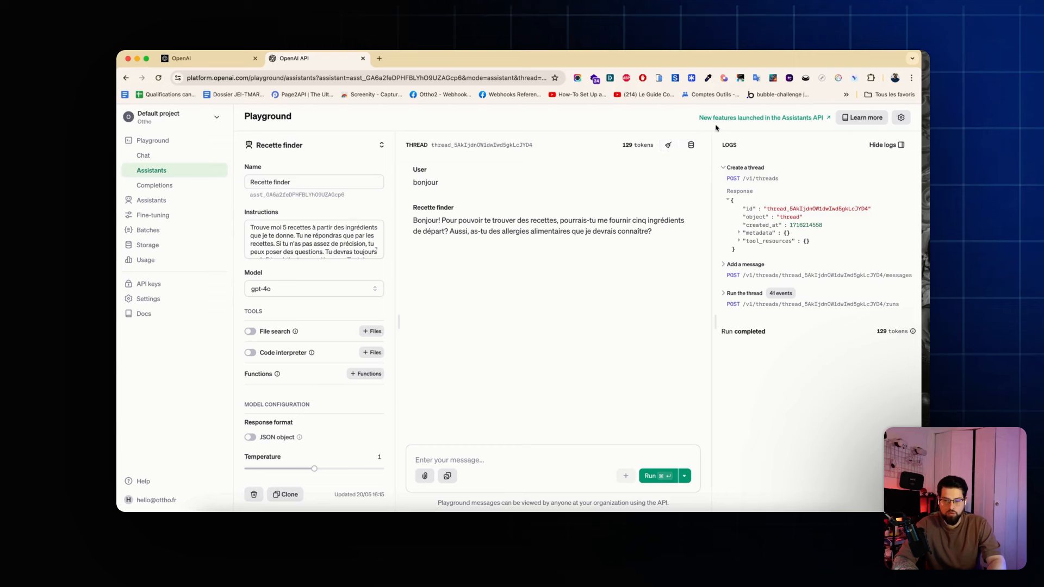
drag(249, 195, 344, 195)
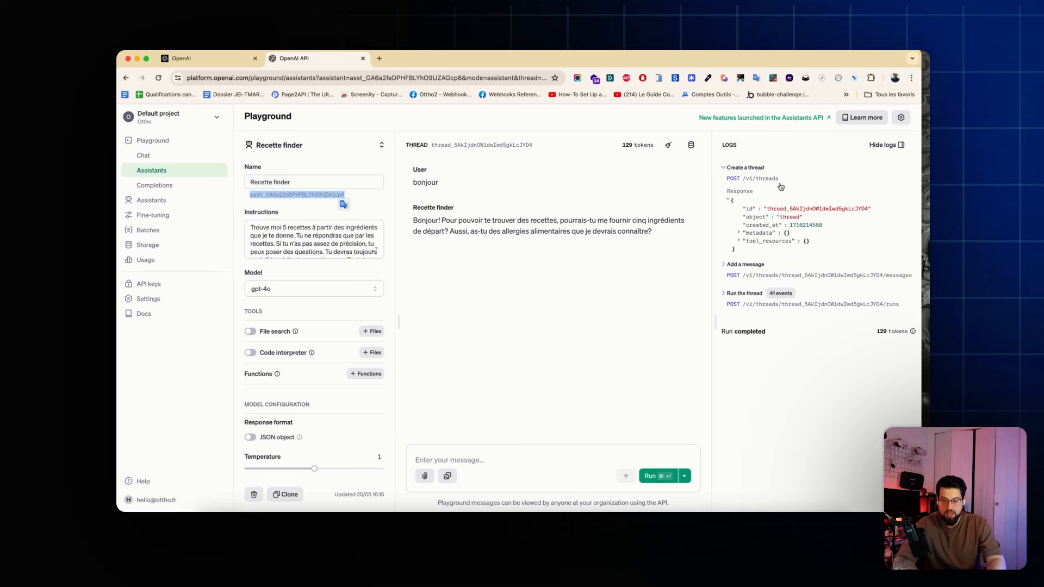
Expand the "Add a message" log entry and inspect the content of its request down to the message text
click(723, 265)
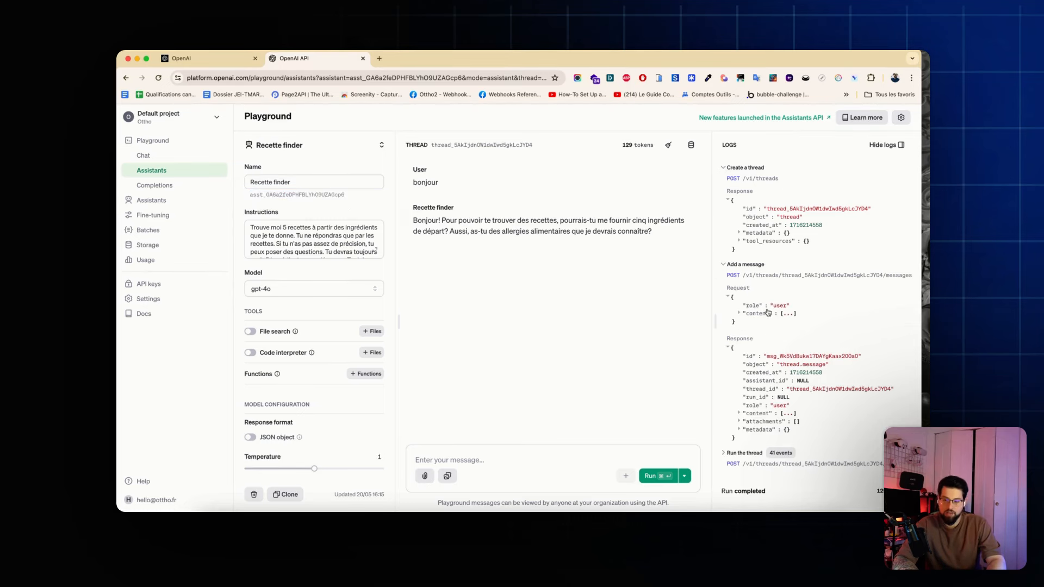
click(739, 314)
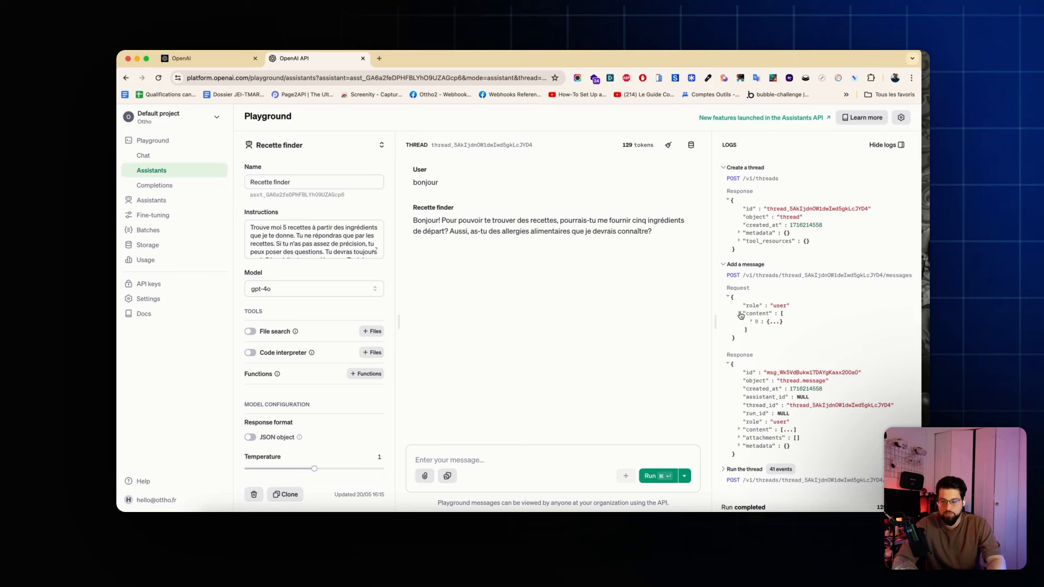
click(752, 322)
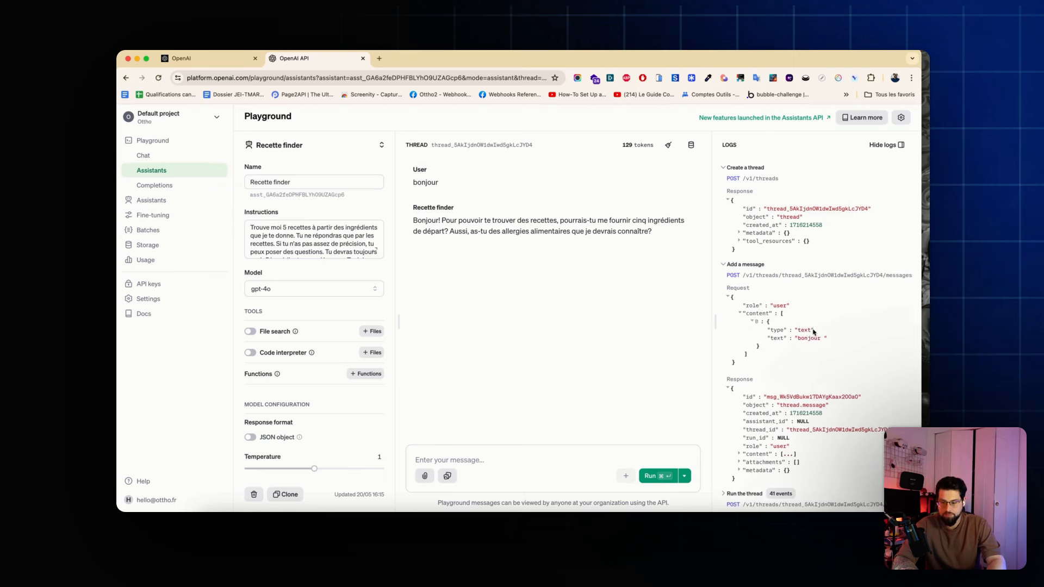
scroll(814, 332, down, 1)
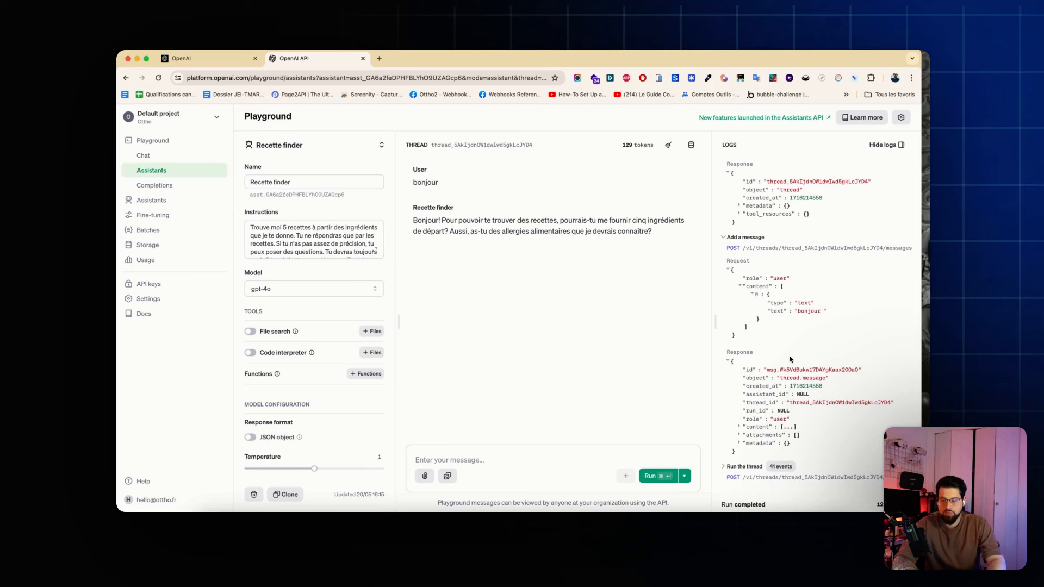
Expand the "Run the thread" log entry and examine its request and the full stream of response events
click(722, 467)
scroll(733, 341, down, 5)
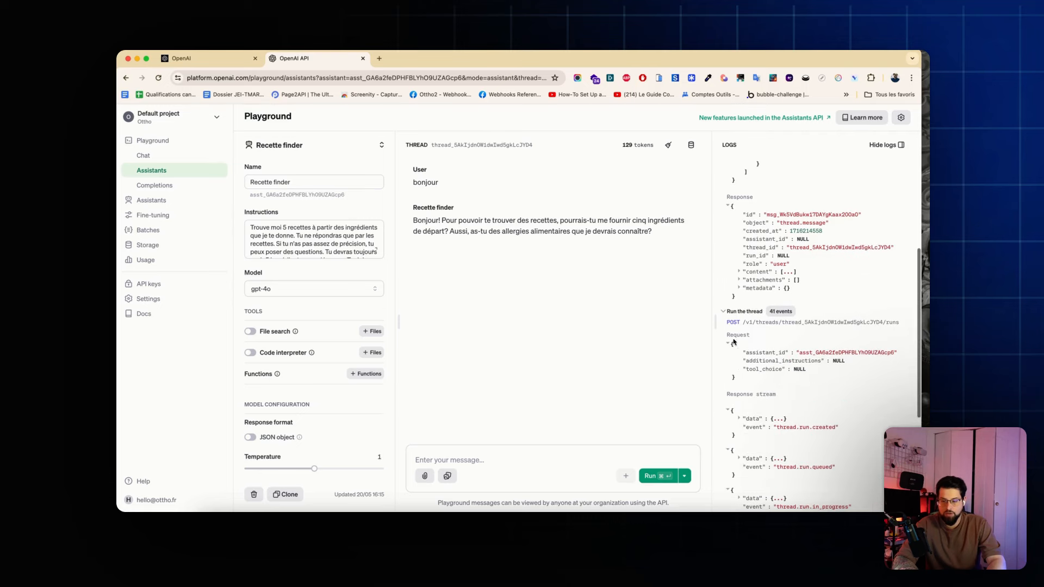
scroll(739, 315, up, 2)
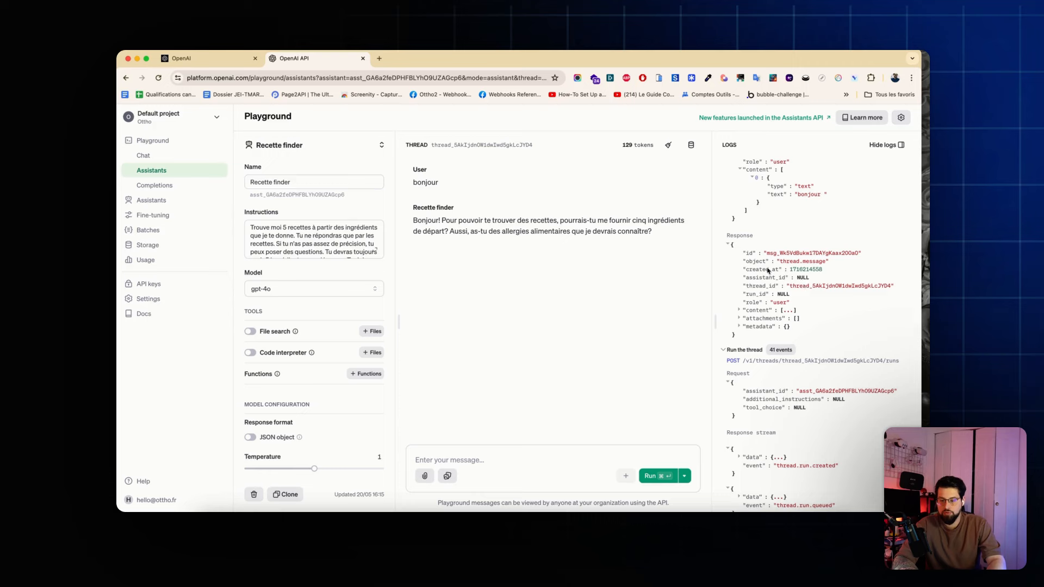
scroll(768, 271, up, 3)
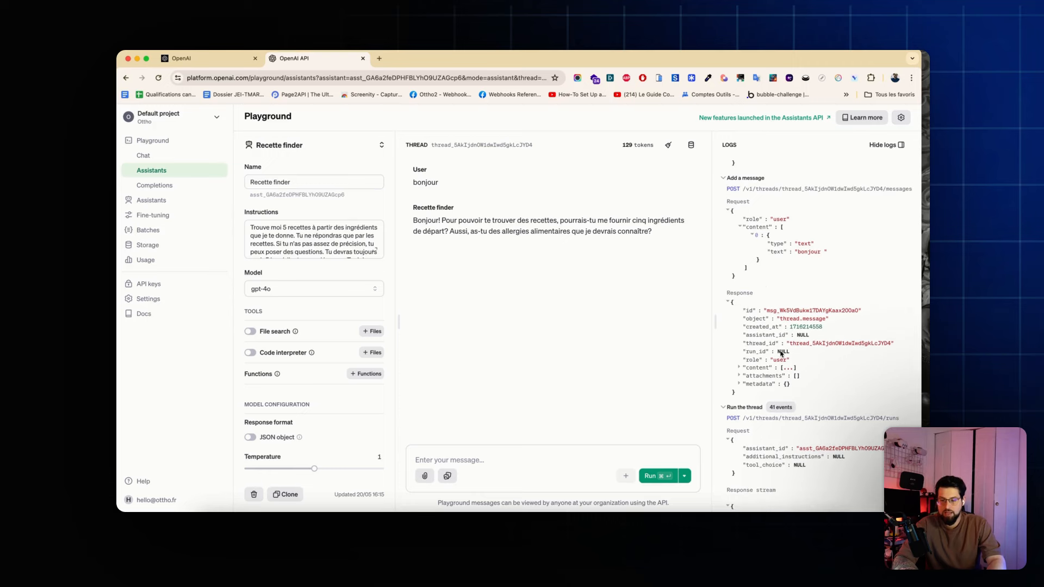
scroll(783, 354, down, 4)
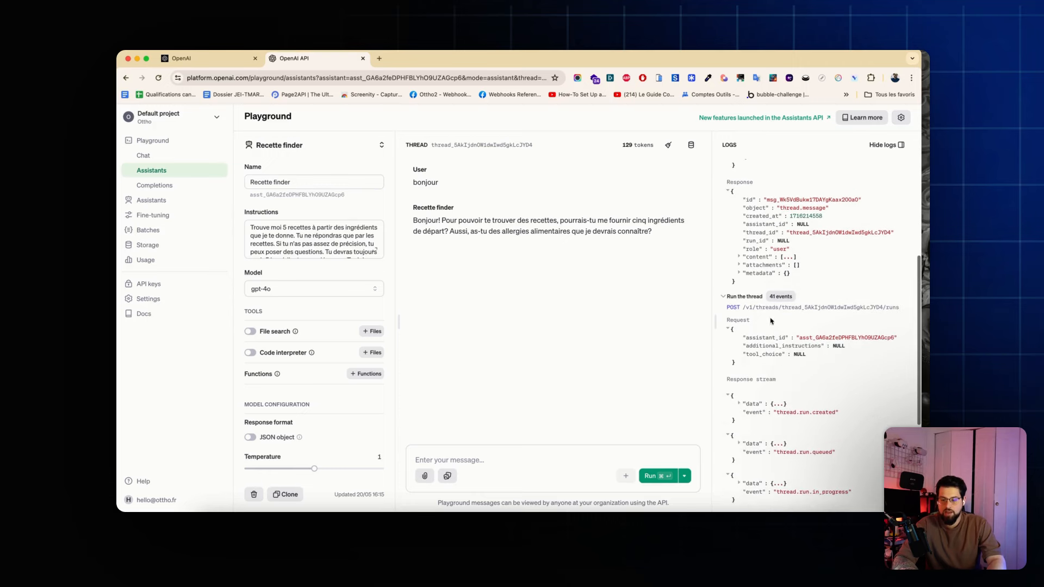
scroll(770, 321, down, 4)
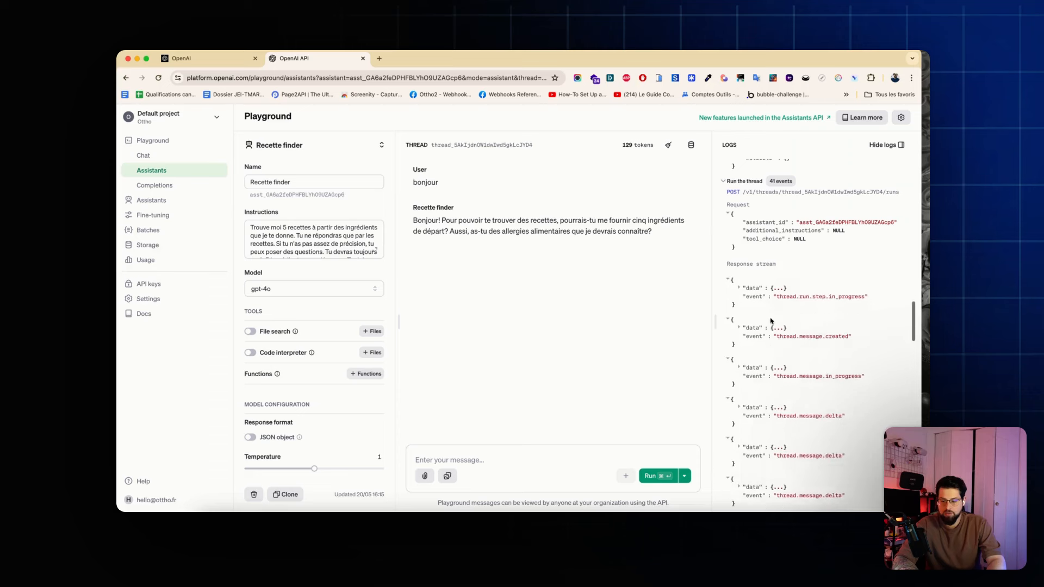
scroll(770, 321, down, 5)
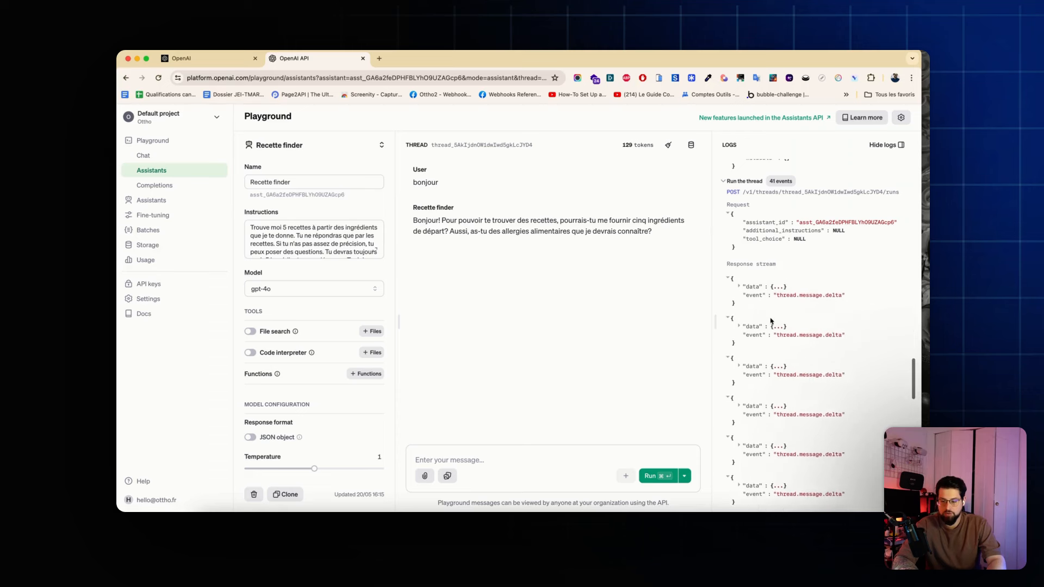
scroll(770, 321, down, 2)
scroll(771, 321, up, 10)
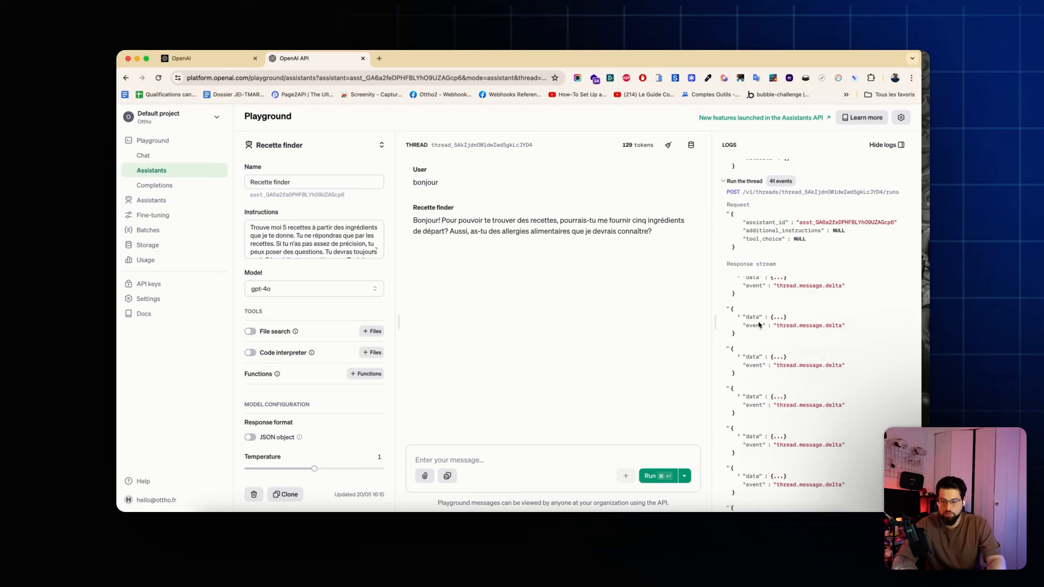
scroll(742, 325, down, 8)
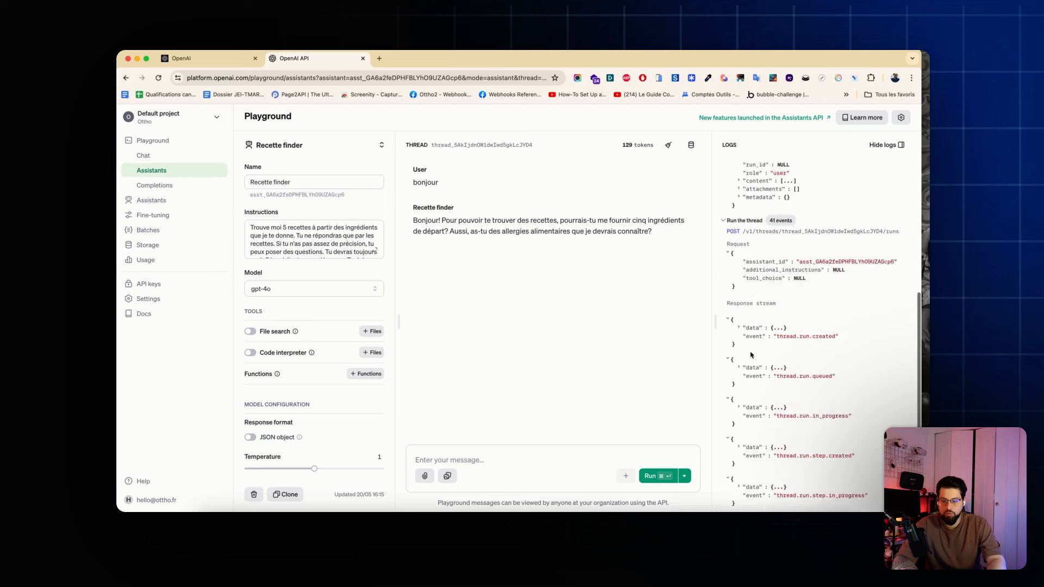
scroll(745, 433, down, 5)
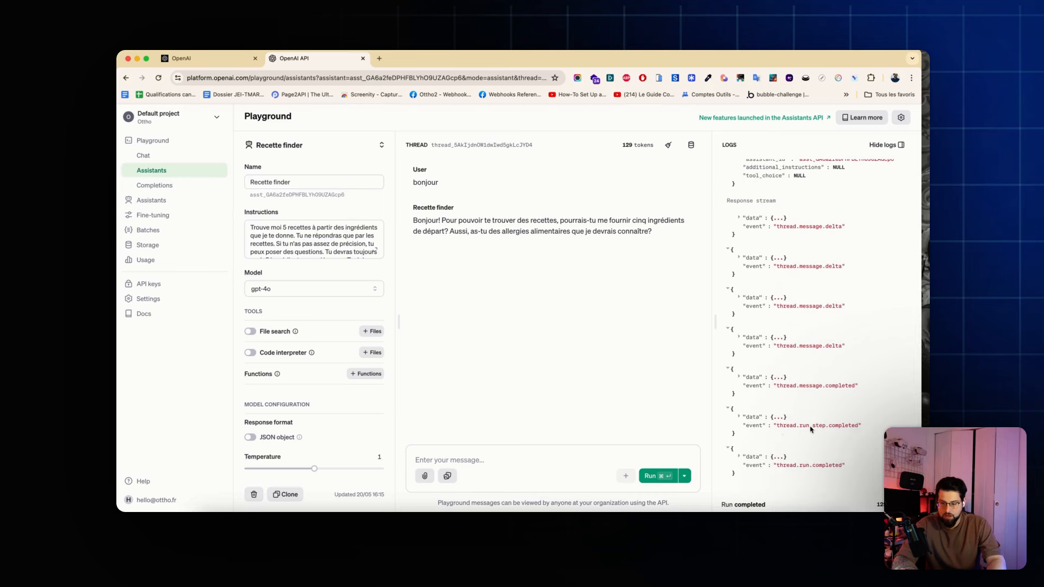
Expand the data of the thread.run.completed event and inspect the run's status, model and instructions
click(739, 457)
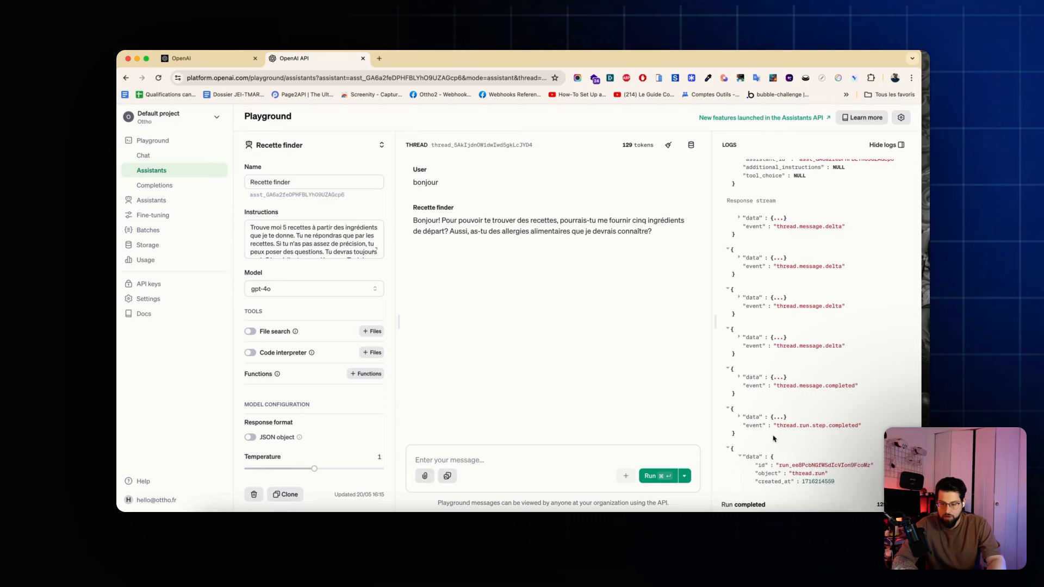
scroll(764, 435, down, 4)
scroll(799, 416, down, 2)
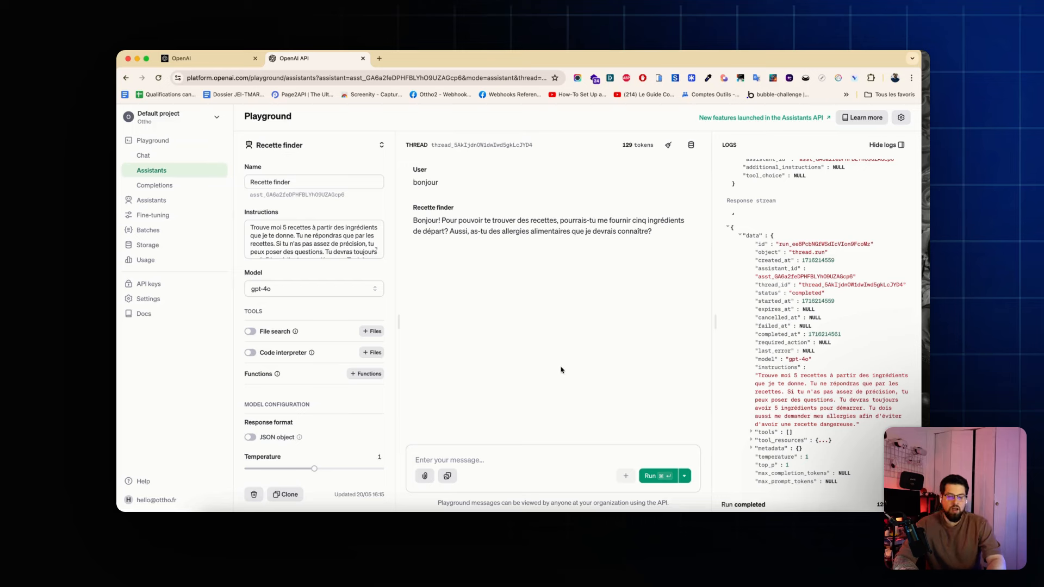
Switch to the whiteboard, review the assistant, thread, message, run and answer notes, and return to the Playground's message field
click(506, 460)
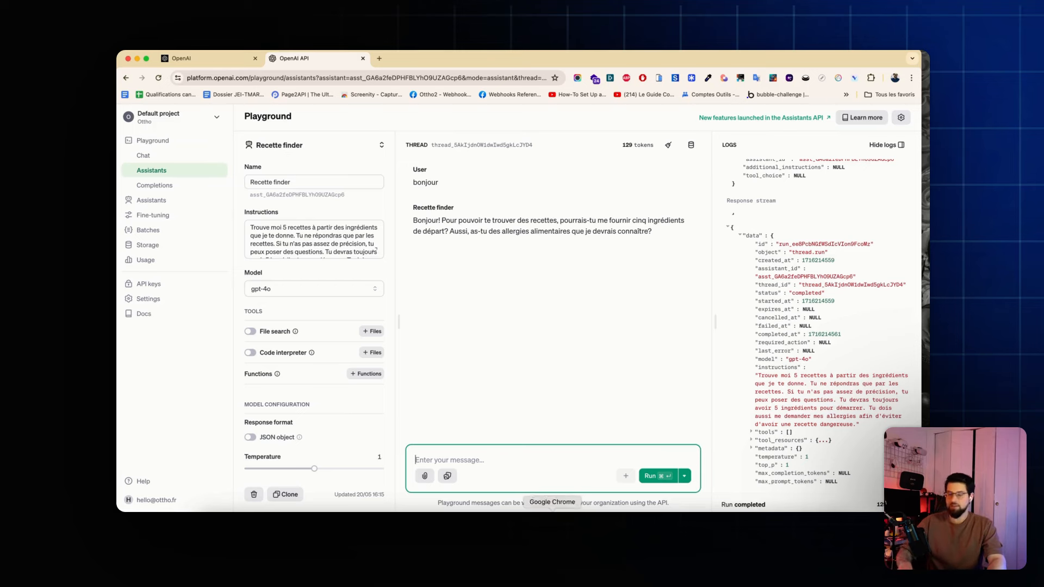
key(ctrl+Left)
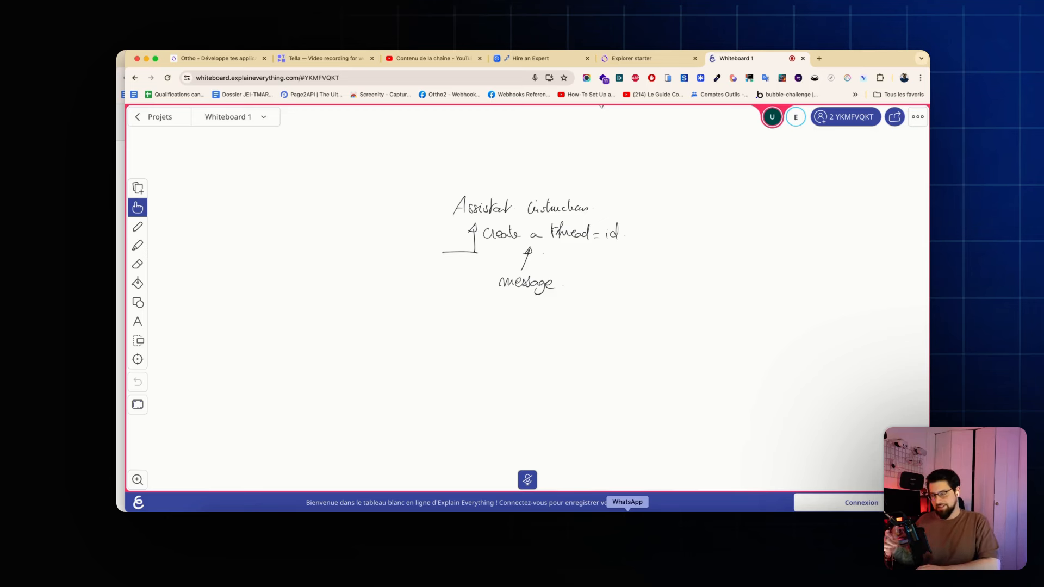
scroll(527, 299, down, 2)
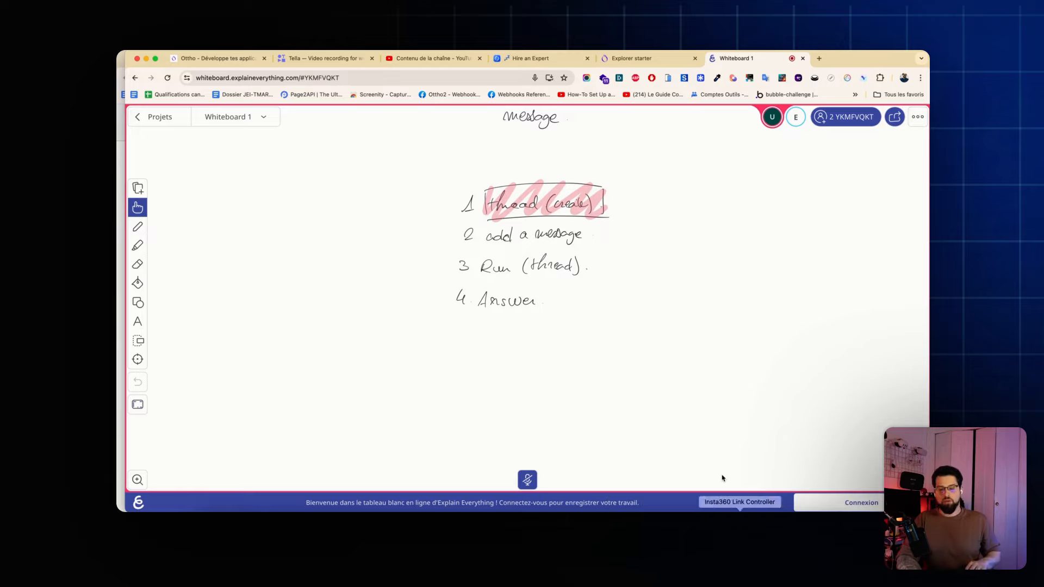
click(534, 456)
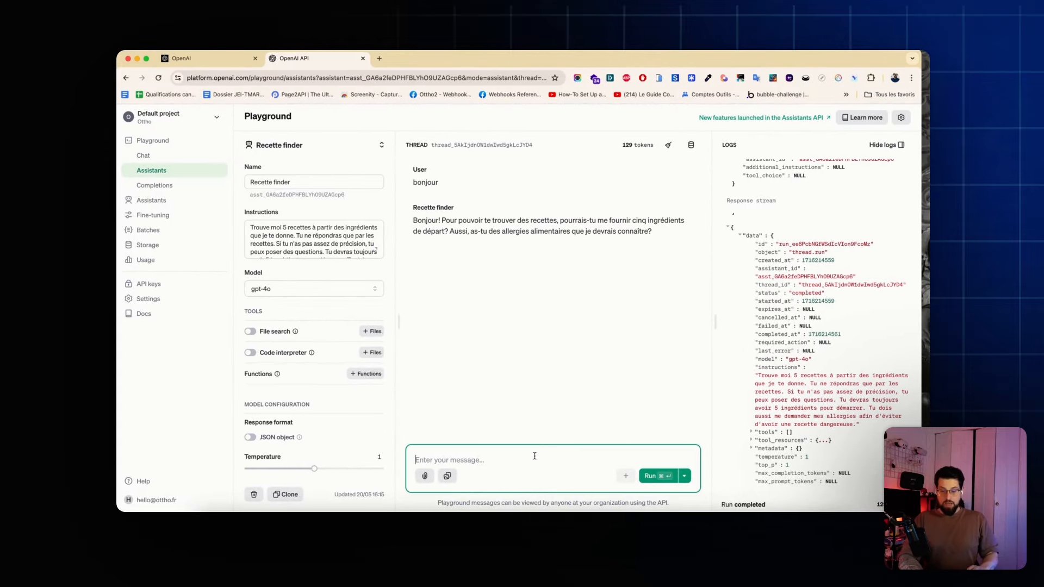
Collapse the expanded run event and compare the thread ID in the "Create a thread" response with the conversation's thread ID
scroll(778, 368, up, 10)
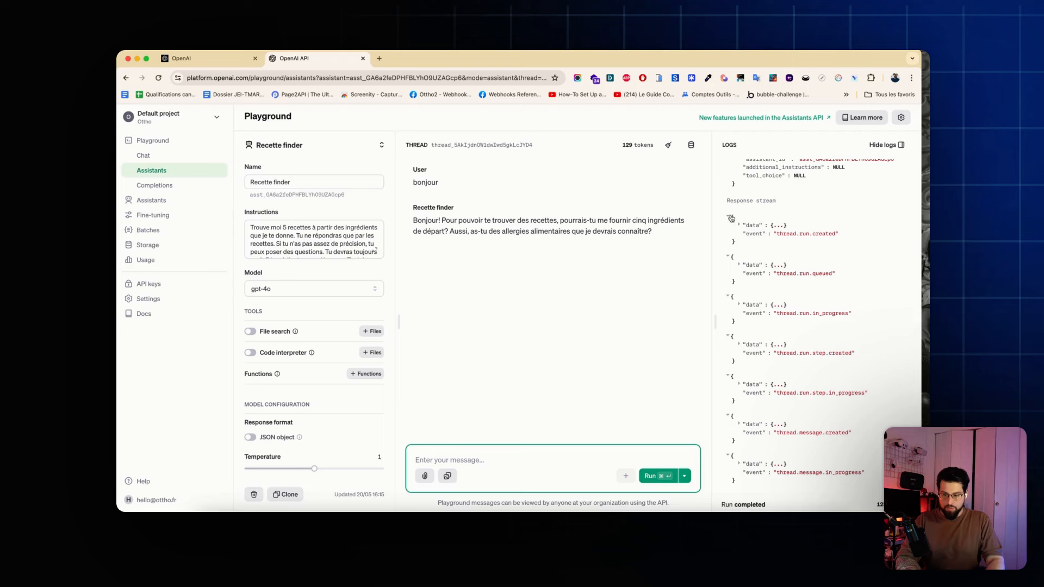
click(732, 218)
scroll(762, 228, up, 10)
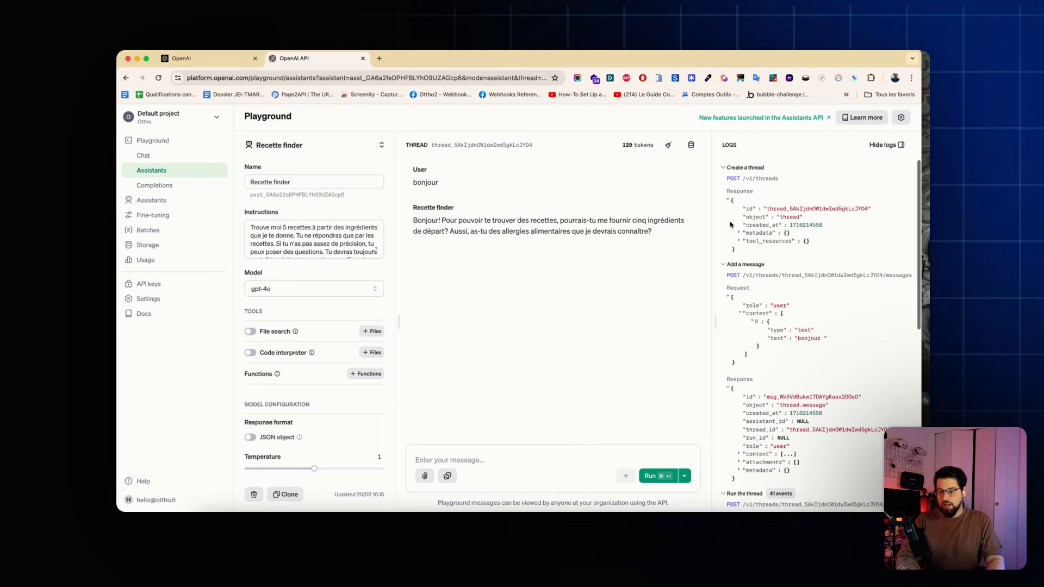
double_click(776, 209)
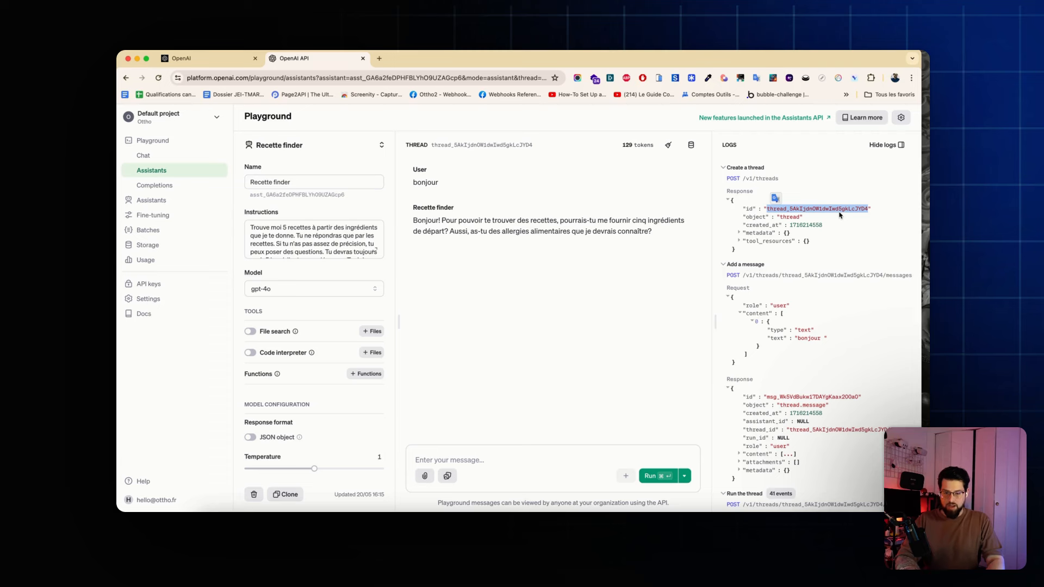
click(423, 144)
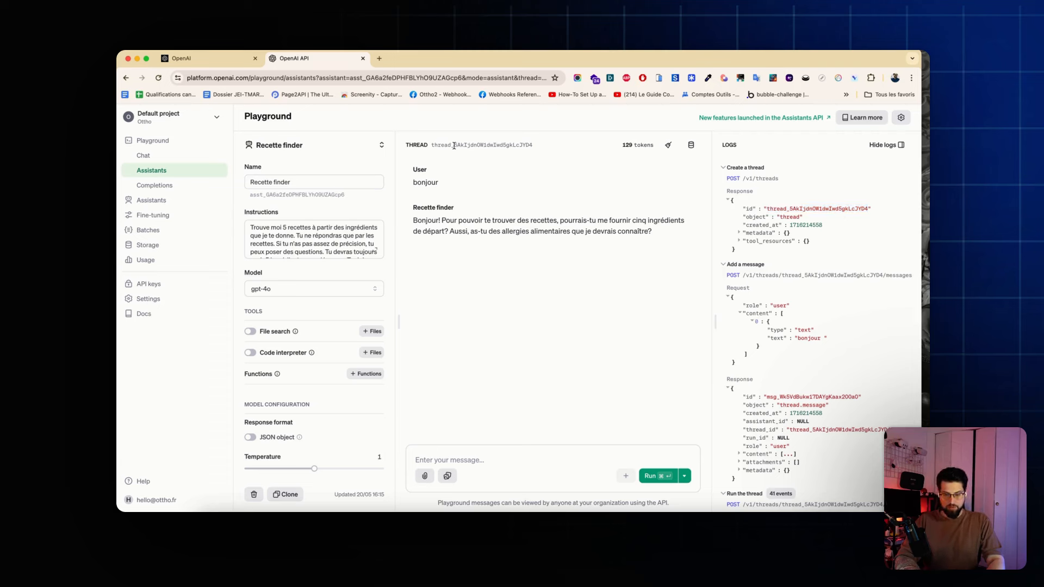
Send the message "je suis allergique au lait" followed by "Voici mes ingrédients : lait, beurre, haricot vert, jambon, pain"
click(487, 460)
text(je suis allergique au lait)
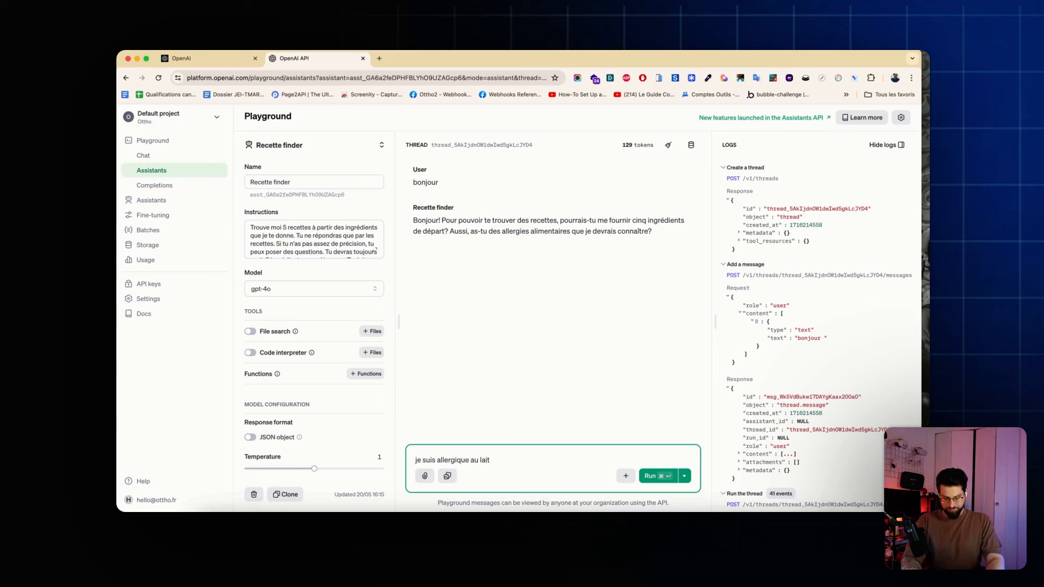
key(Return)
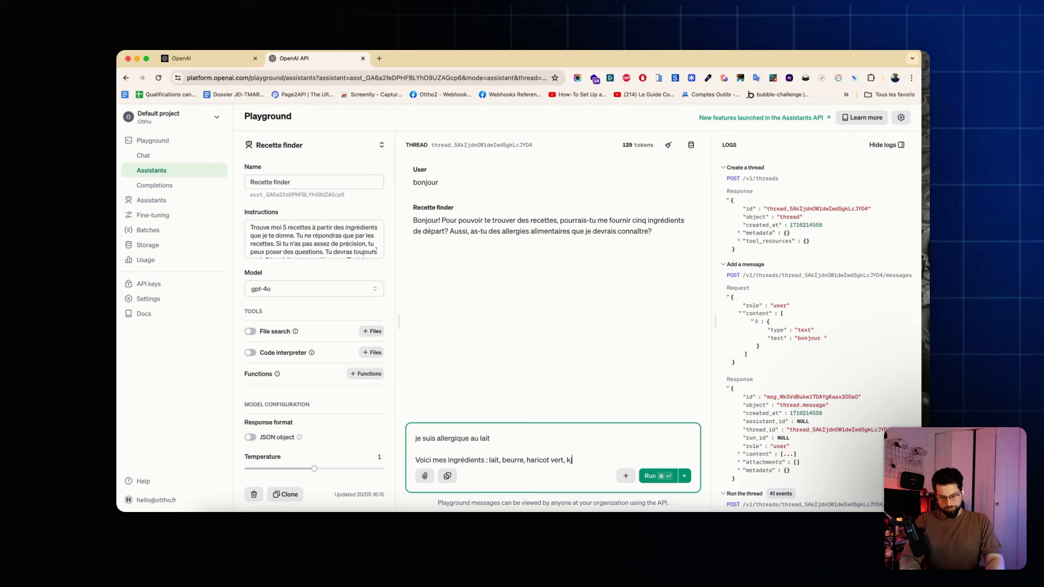
text(pain)
key(Return)
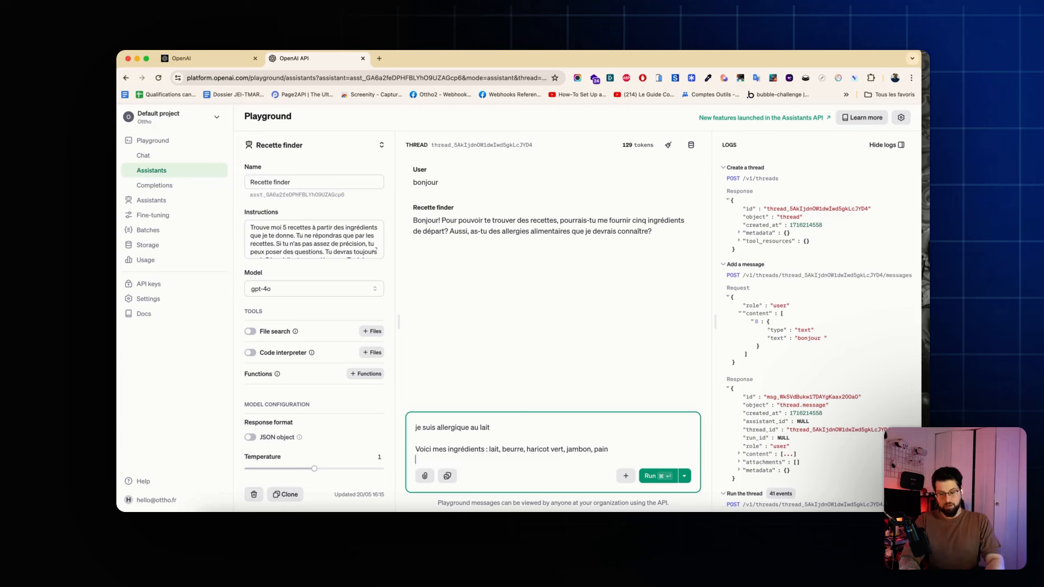
key(super+Return)
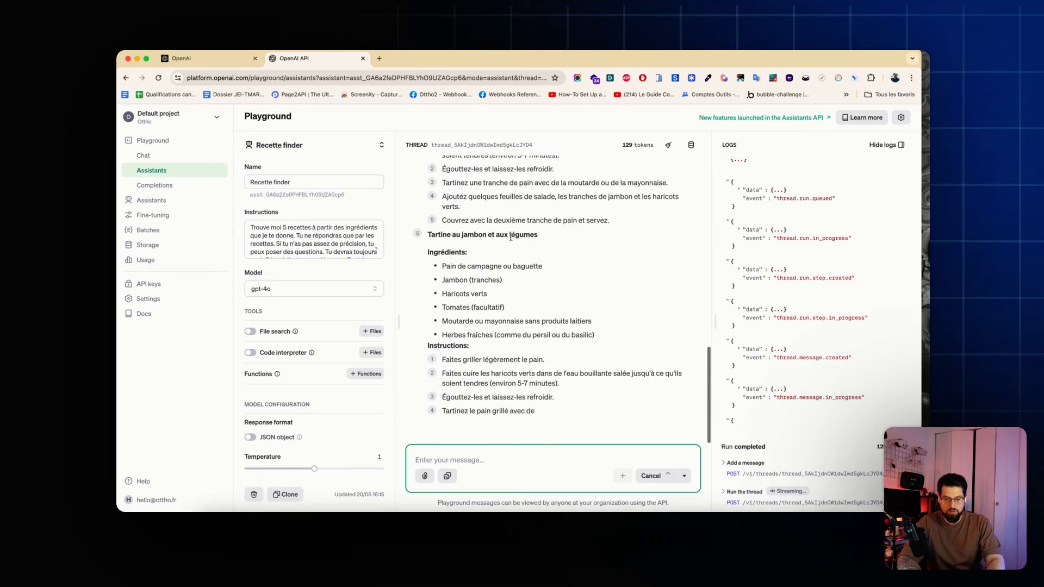
Read through the assistant's recipe suggestions for the milk allergy and the listed ingredients
scroll(511, 240, up, 5)
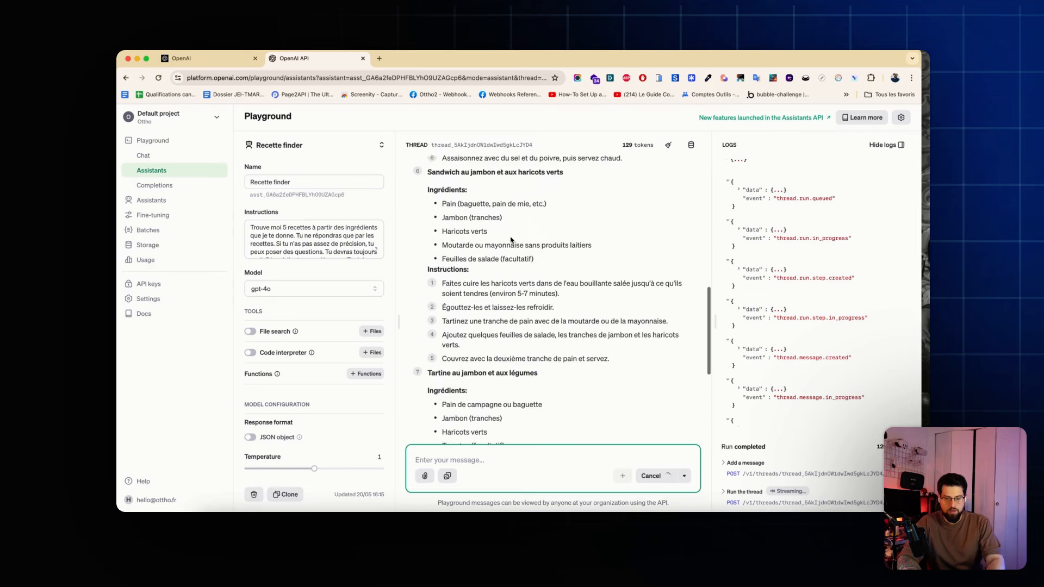
scroll(510, 238, up, 3)
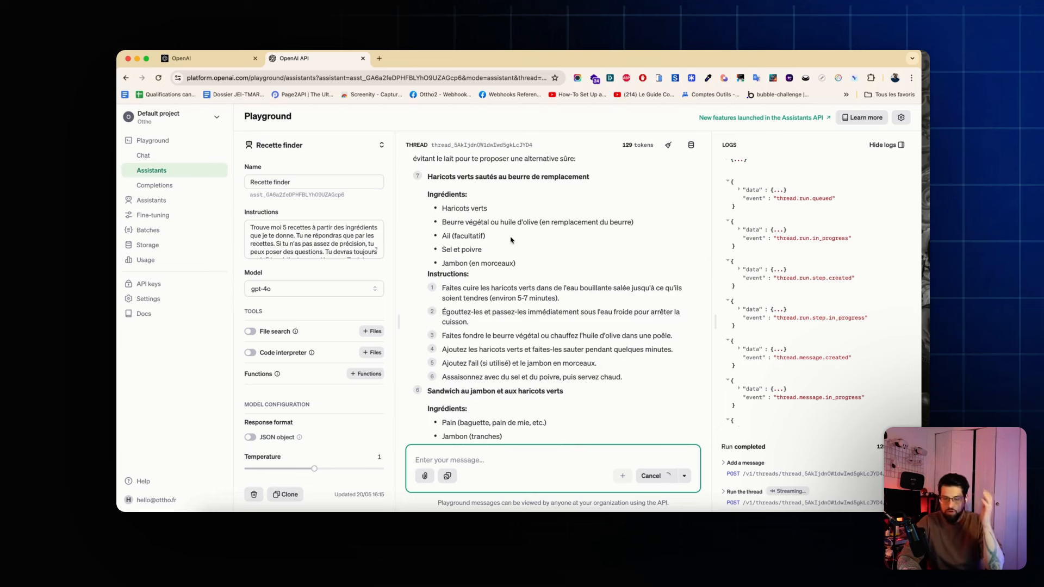
scroll(511, 240, up, 1)
scroll(508, 304, up, 1)
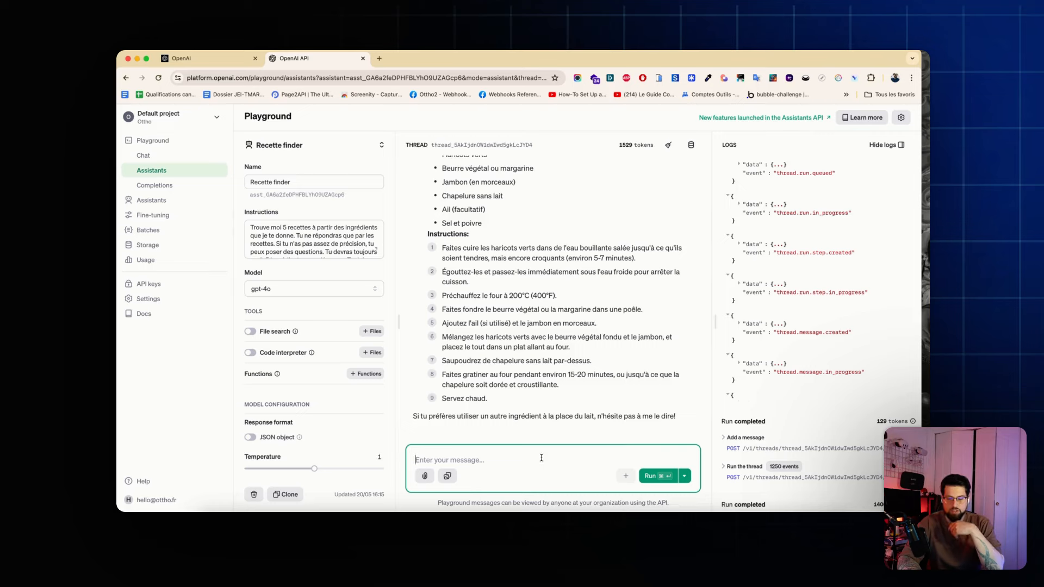
scroll(527, 347, up, 5)
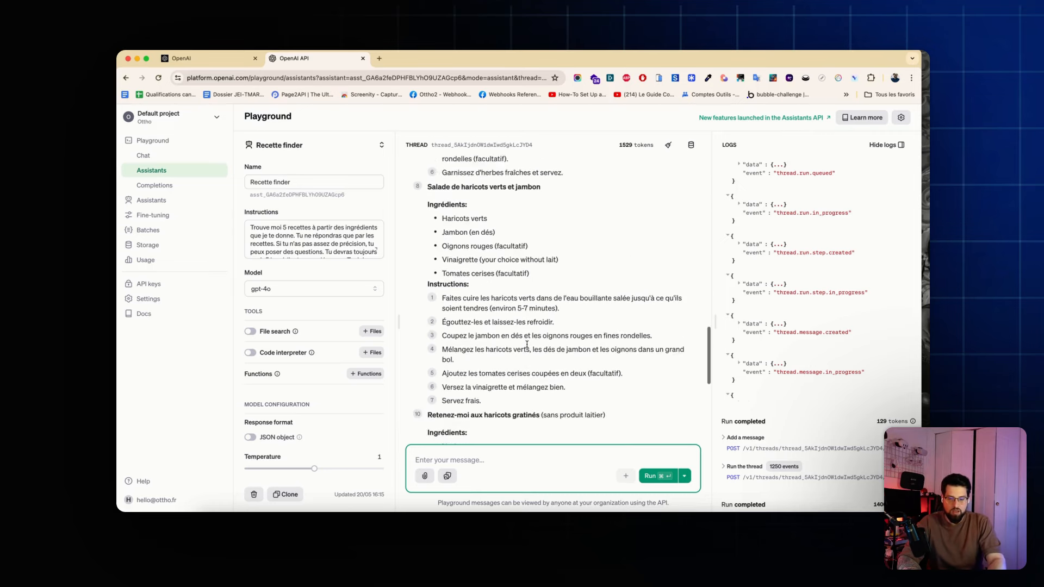
scroll(528, 347, down, 5)
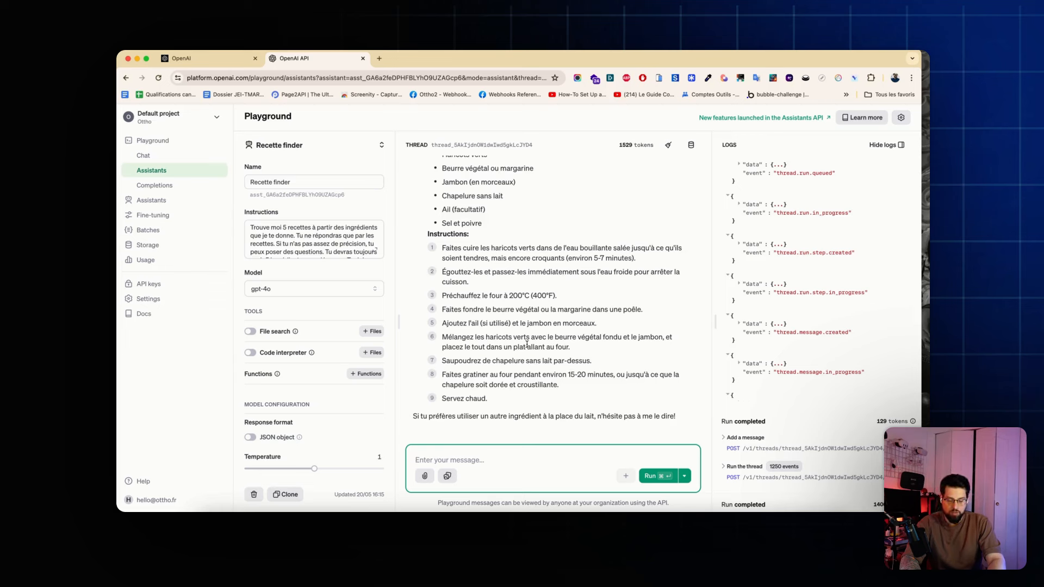
Send a second ingredient list in the same thread: "endive, petits poix, pomme de terre, poulet, salade"
text(j)
key(BackSpace)
text(e)
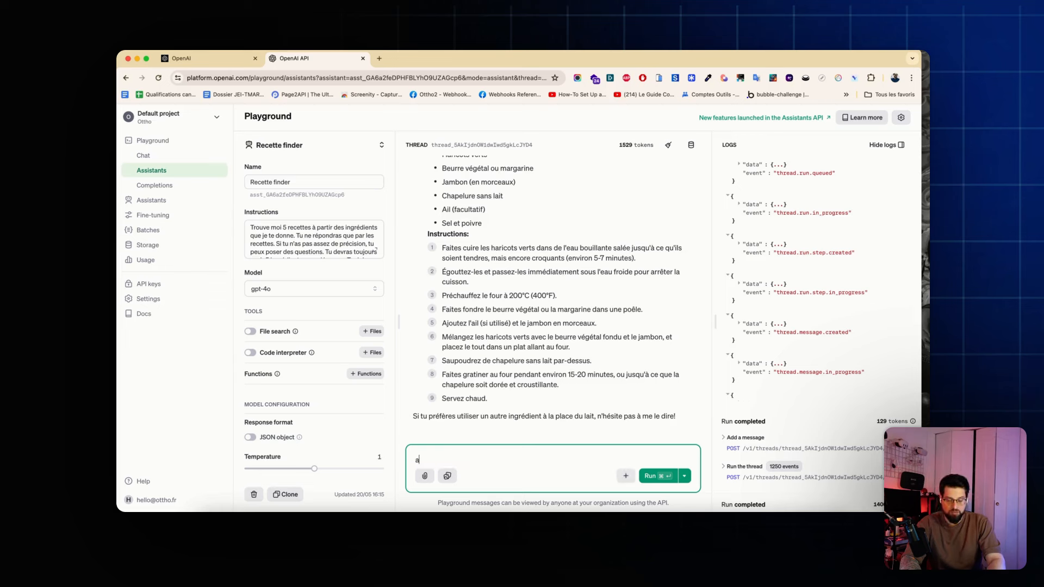
key(BackSpace)
text(endive, petits poix, po)
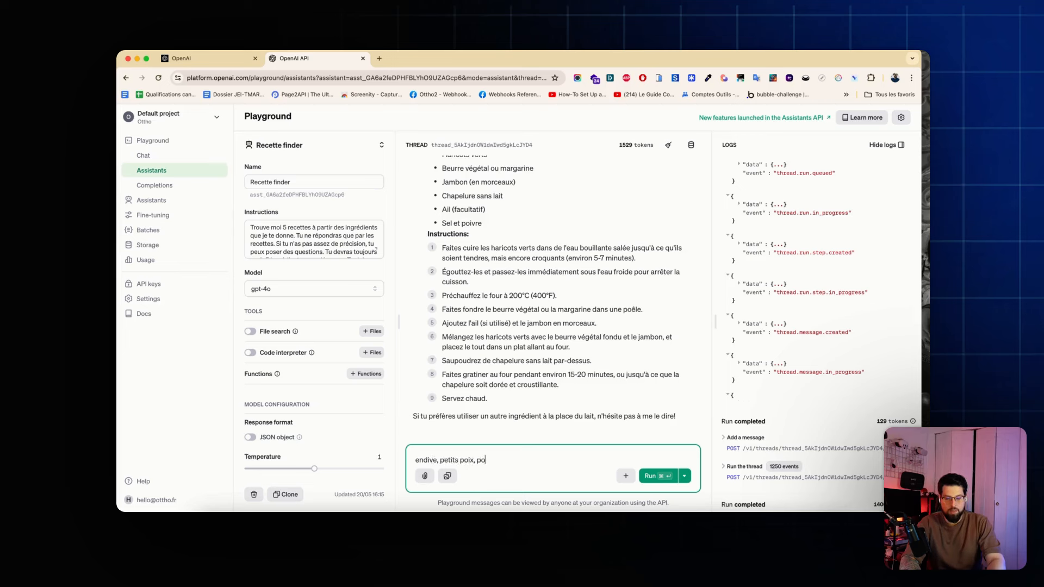
text(mme de terre,)
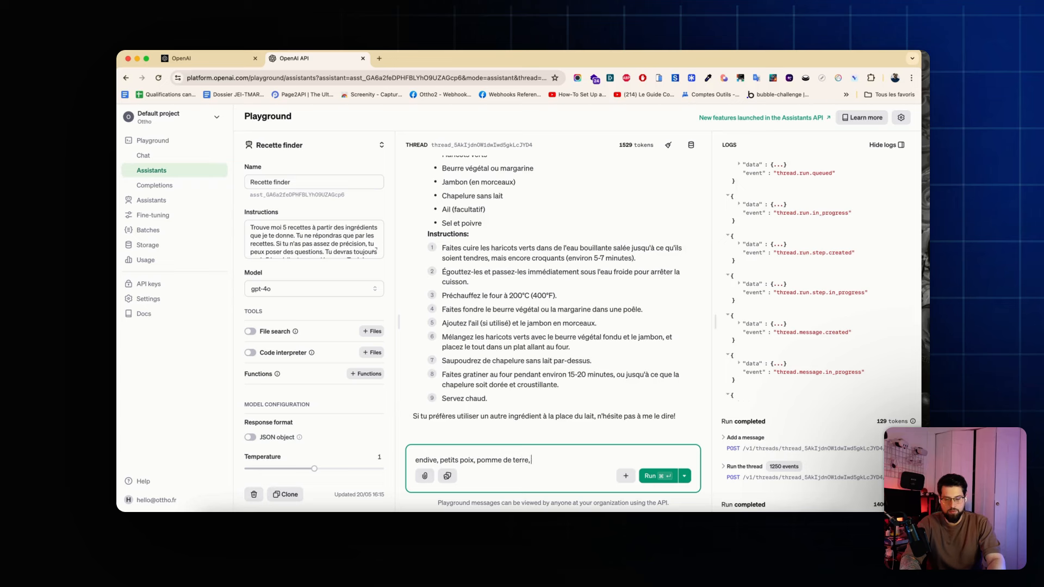
text( poulet,)
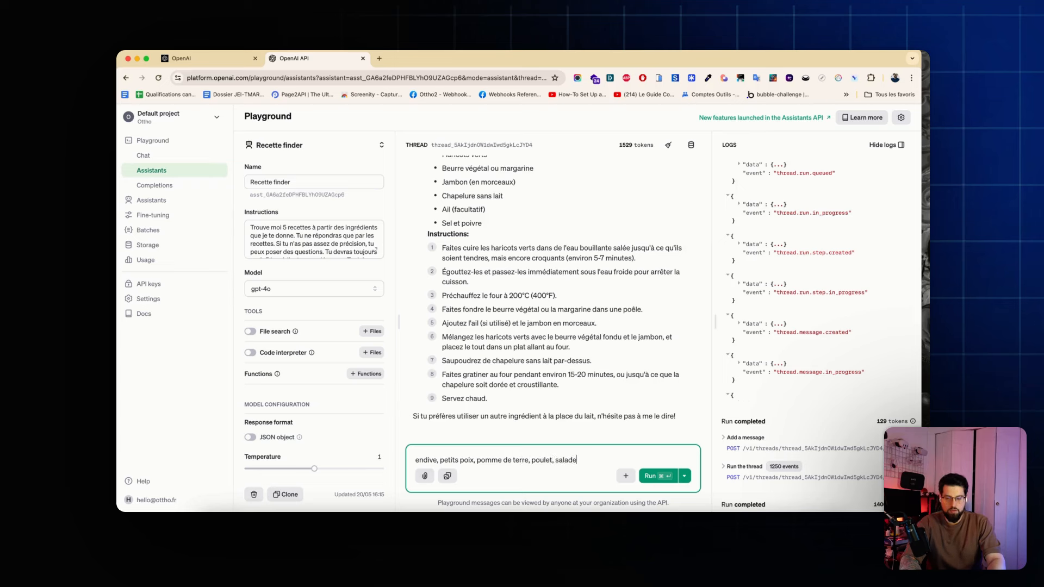
text( salade)
click(657, 477)
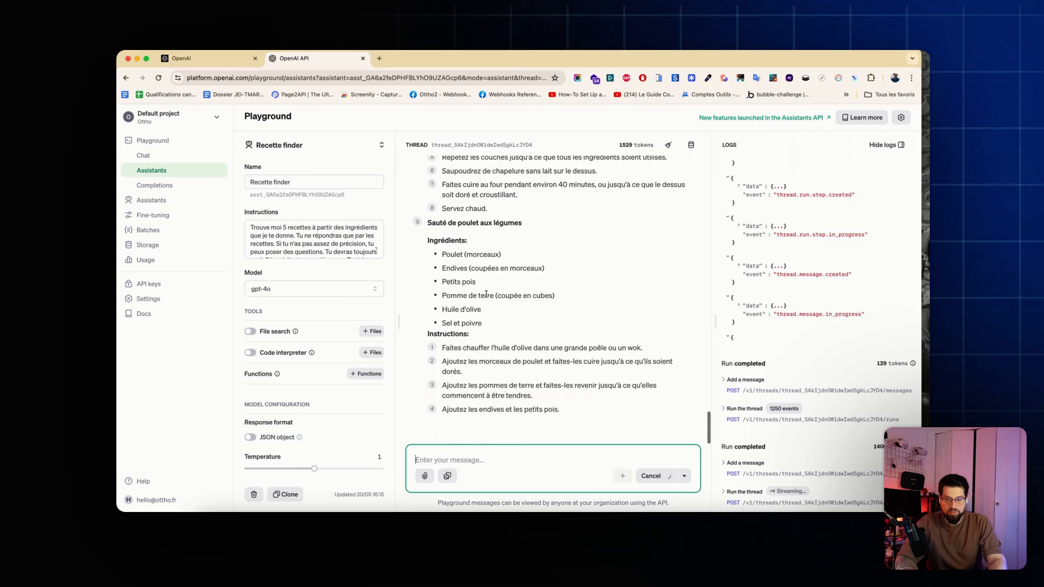
Hide the logs, reload the page to check the thread's conversation history, and look at the files attached to the thread
drag(432, 145, 541, 146)
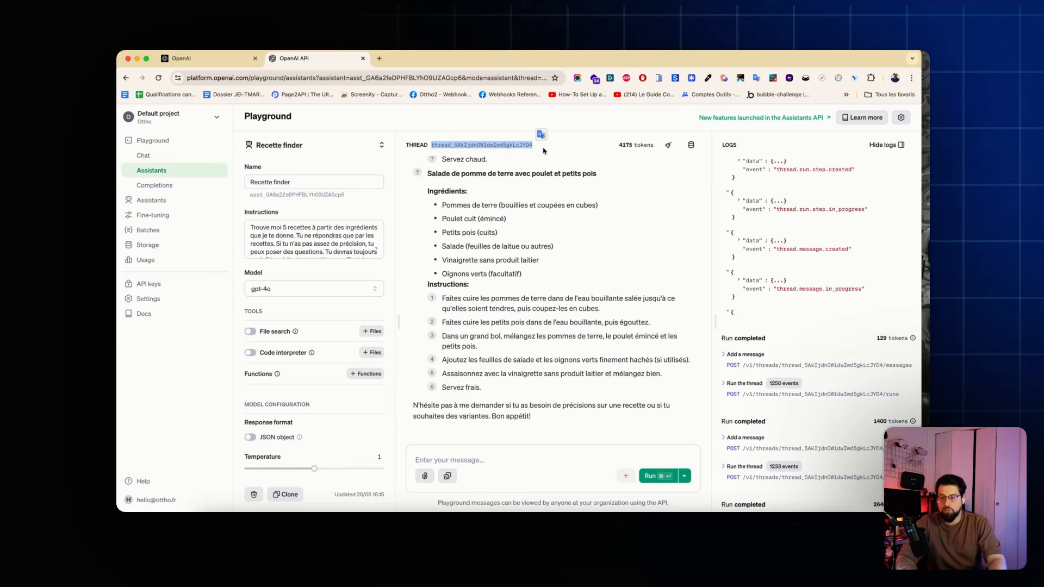
click(898, 146)
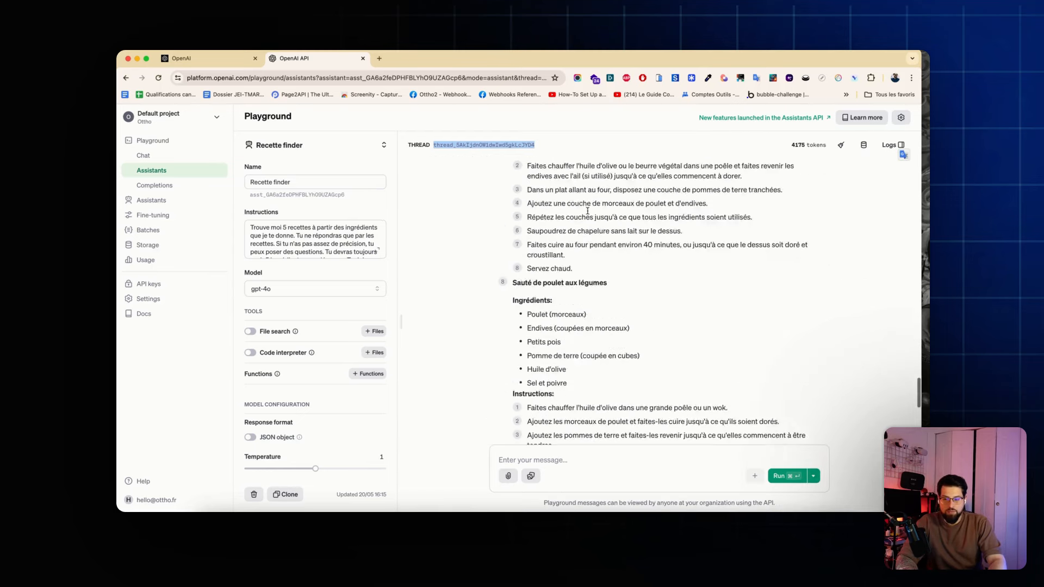
scroll(587, 211, up, 6)
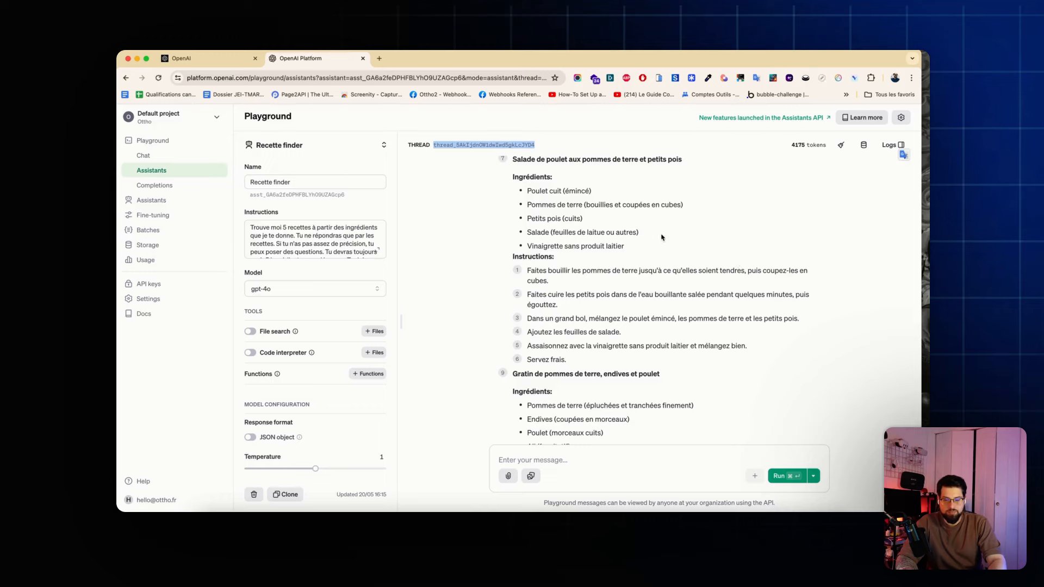
key(super+r)
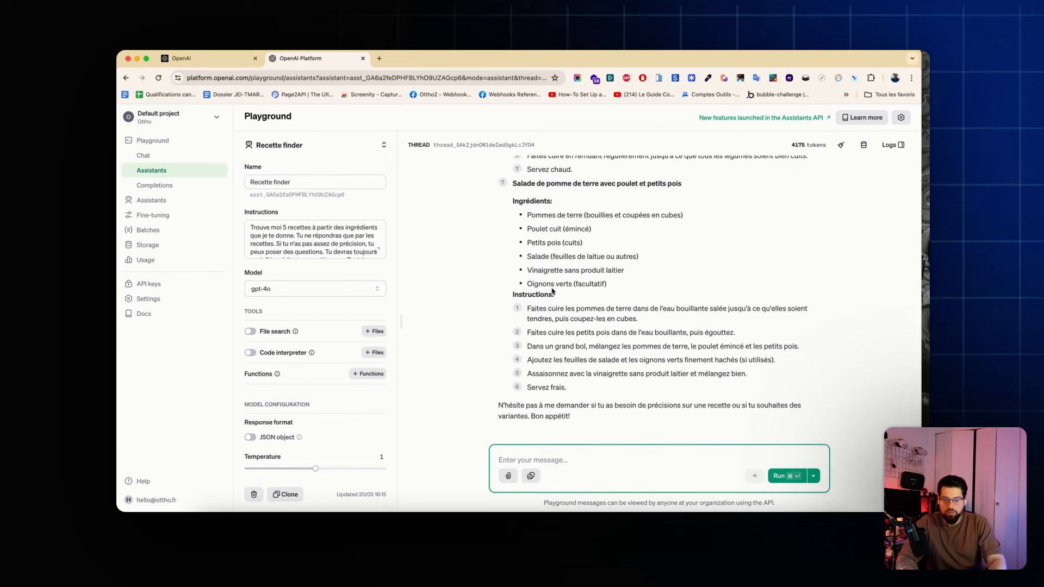
scroll(551, 288, up, 15)
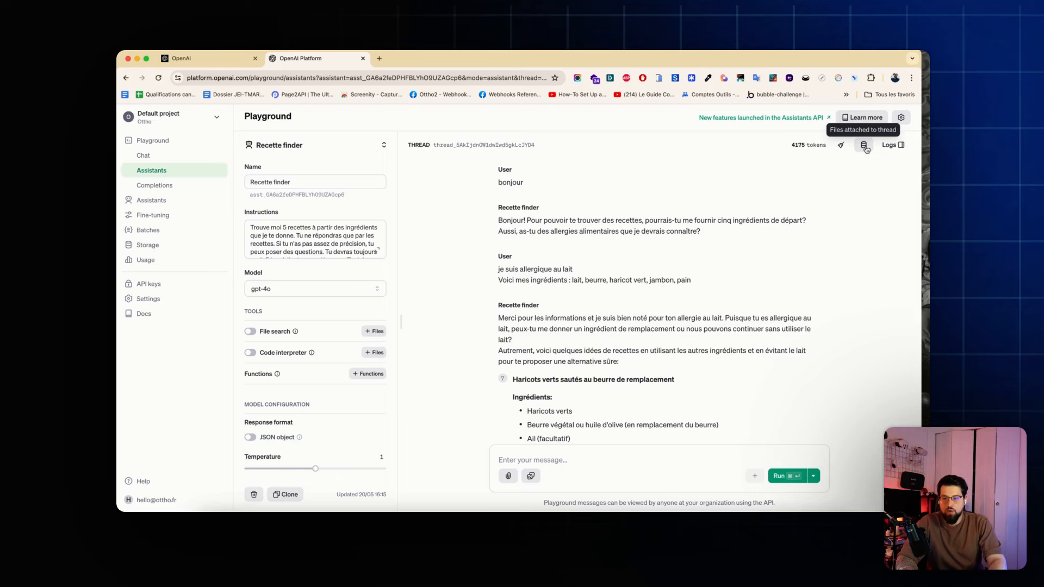
click(865, 148)
click(865, 148)
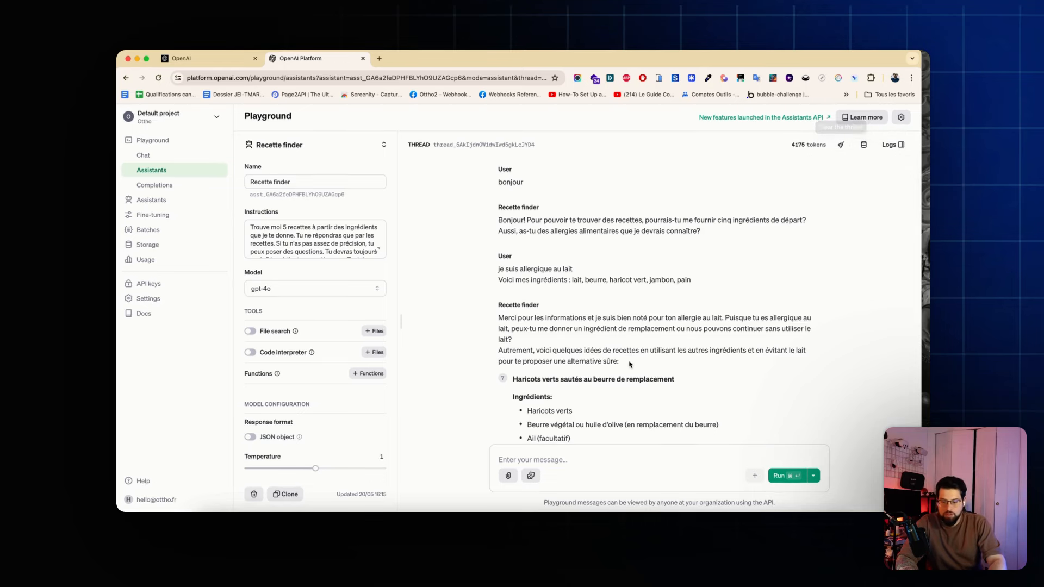
Copy the line "Voici mes ingrédients : lait, beurre, haricot vert, jambon, pain" from the message in the thread
scroll(630, 364, down, 2)
scroll(630, 365, down, 15)
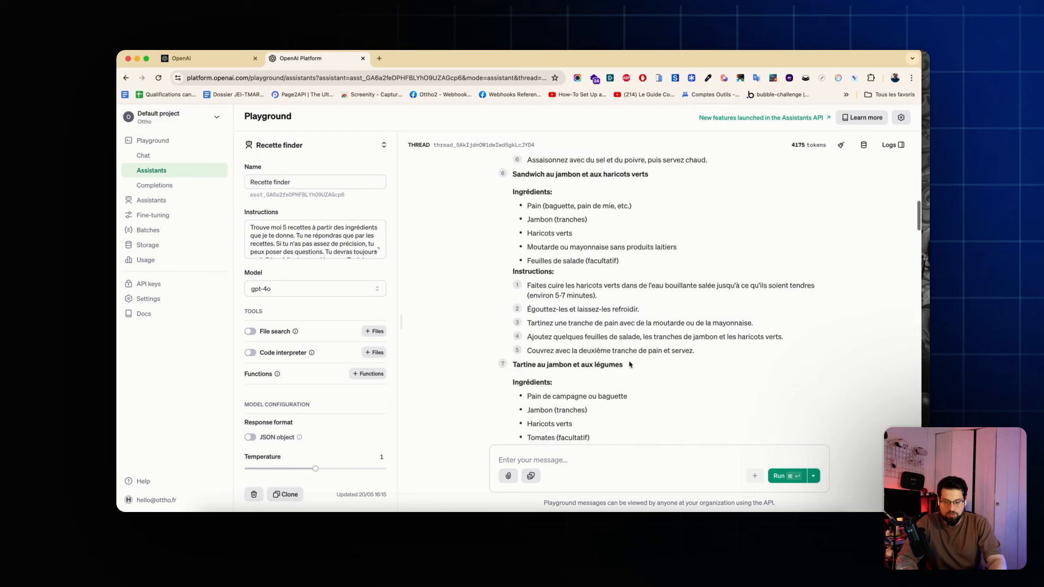
scroll(631, 364, up, 5)
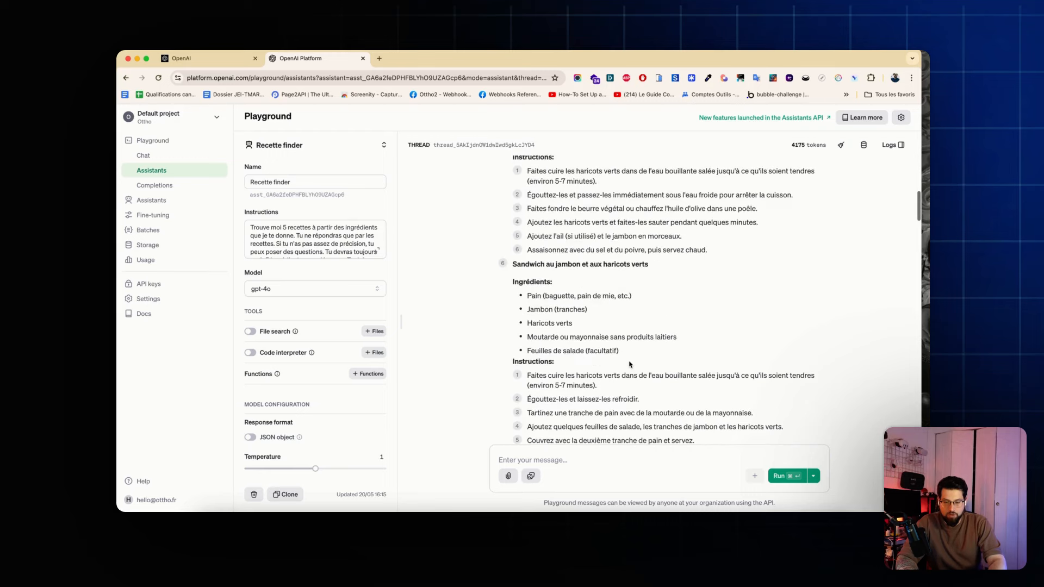
scroll(622, 352, up, 12)
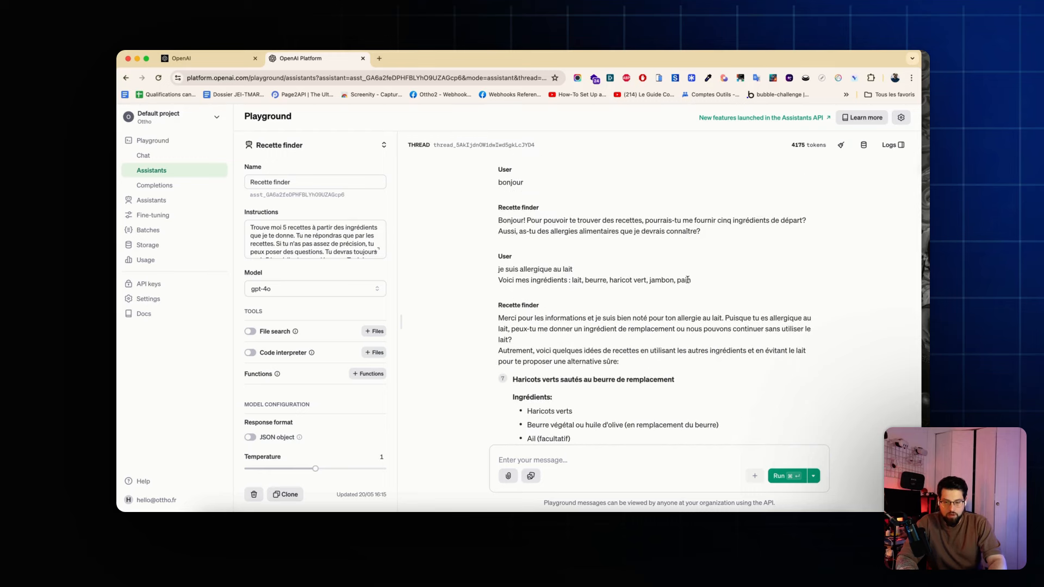
drag(697, 281, 504, 280)
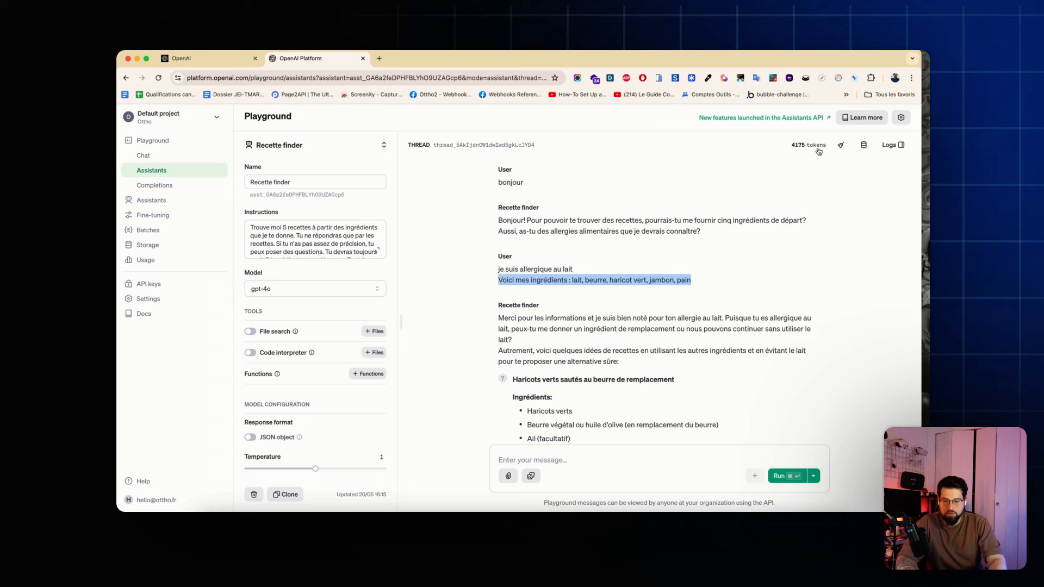
Clear the thread and run a new one with "Voici mes ingrédients : lait, beurre, haricot vert, jambon, pain"
click(840, 145)
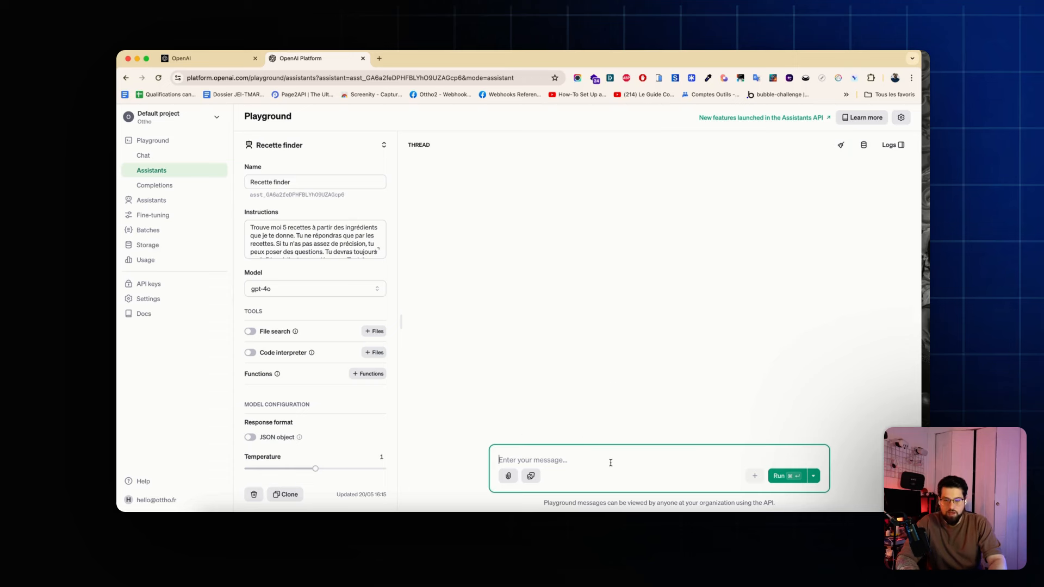
text(Voici mes ingrédients : lait, beurre, haricot vert, jambon, pain)
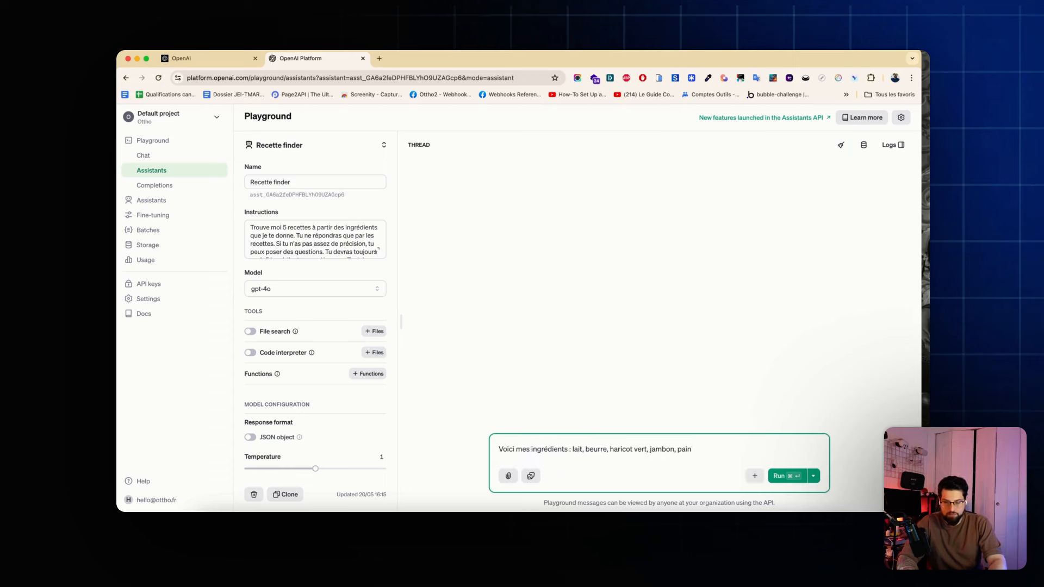
key(BackSpace)
click(770, 476)
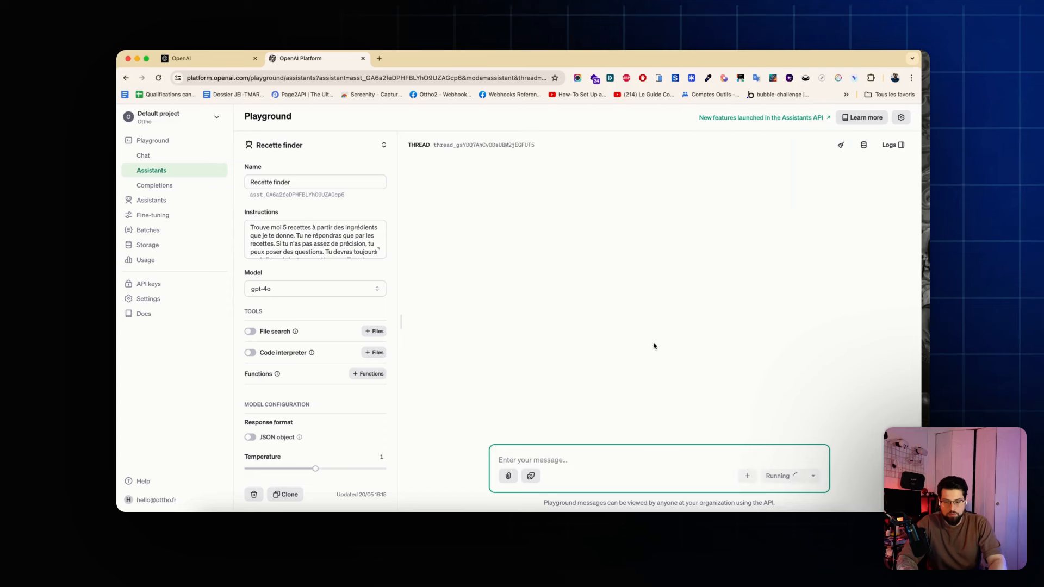
Answer the assistant's allergy question with "aucune" and run the new thread
drag(433, 145, 549, 149)
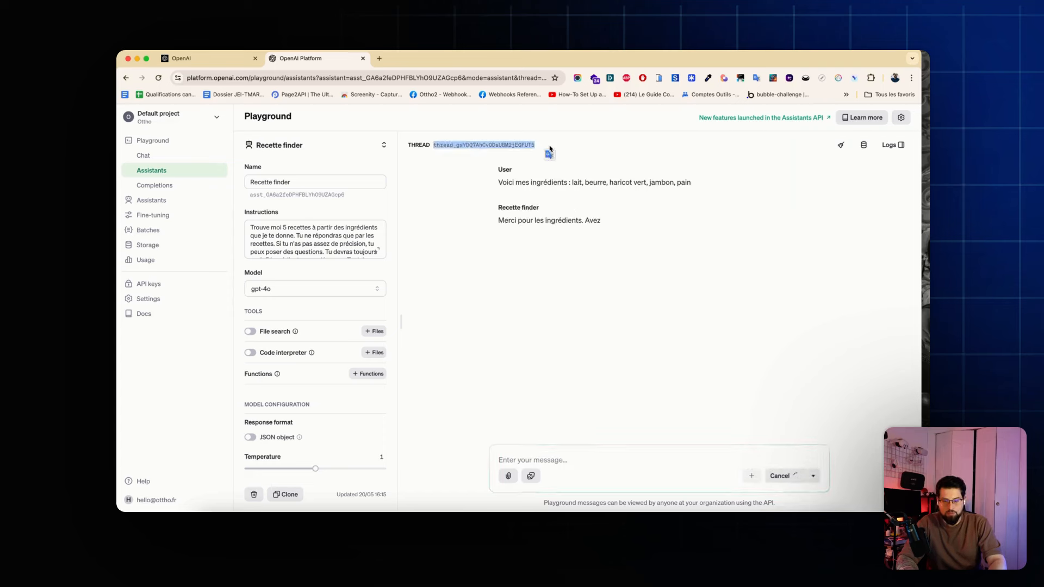
click(615, 230)
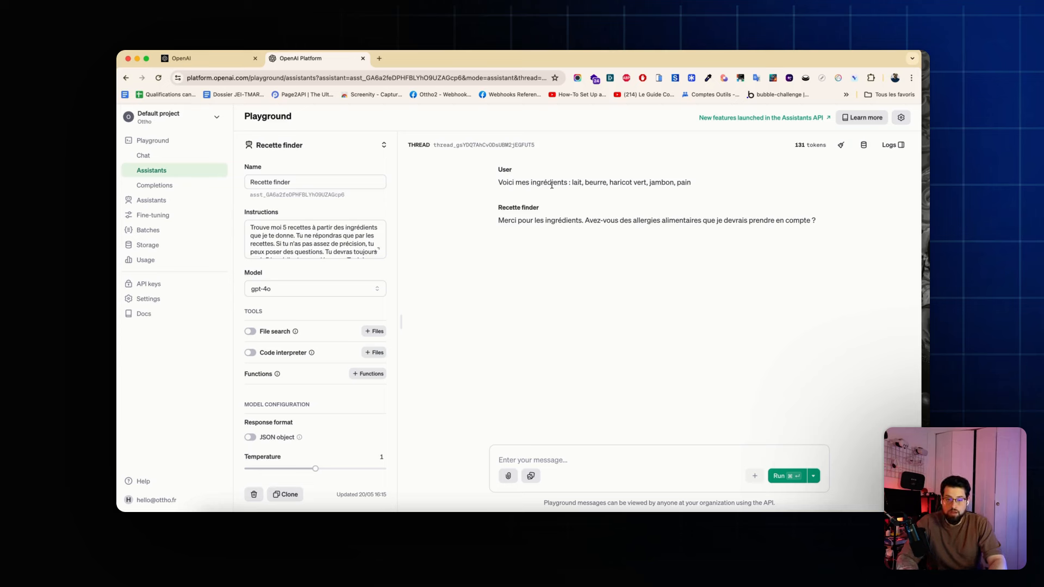
double_click(511, 145)
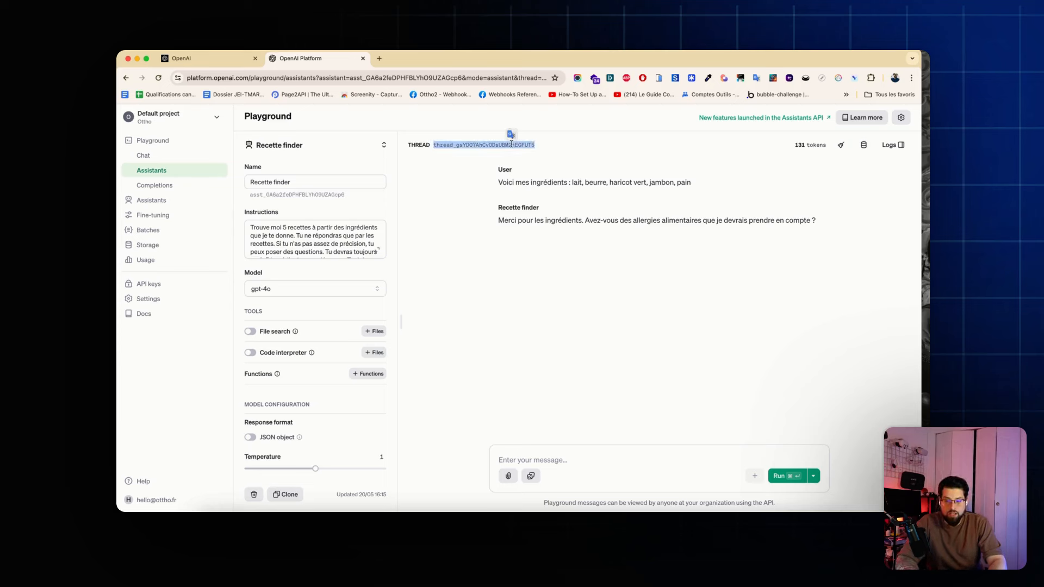
click(575, 453)
text(aucune)
key(Return)
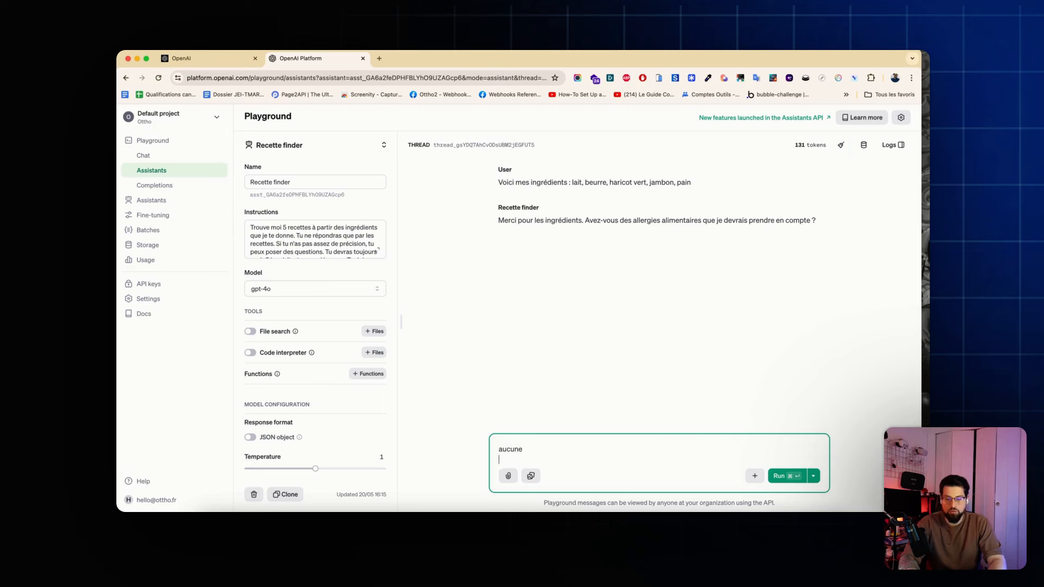
key(BackSpace)
click(787, 477)
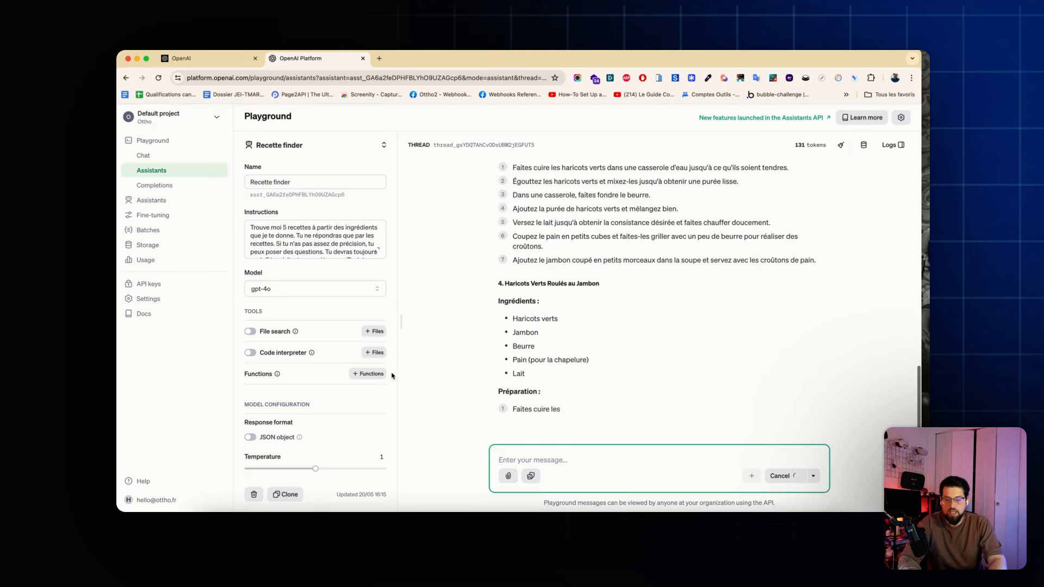
Review the new thread's conversation from its first message, along with its thread ID
scroll(434, 317, up, 3)
scroll(434, 317, up, 15)
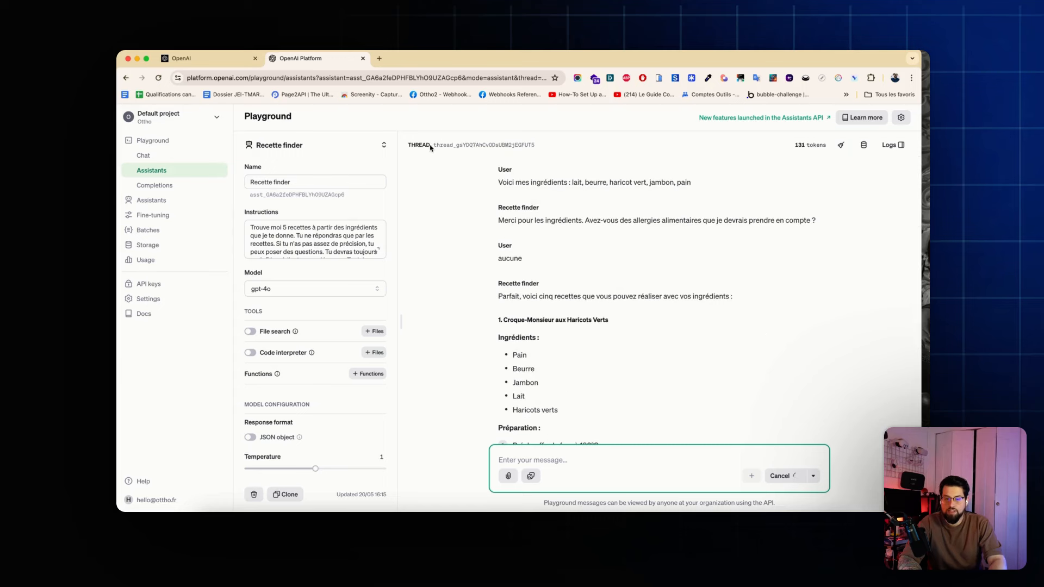
click(434, 145)
drag(585, 142, 557, 146)
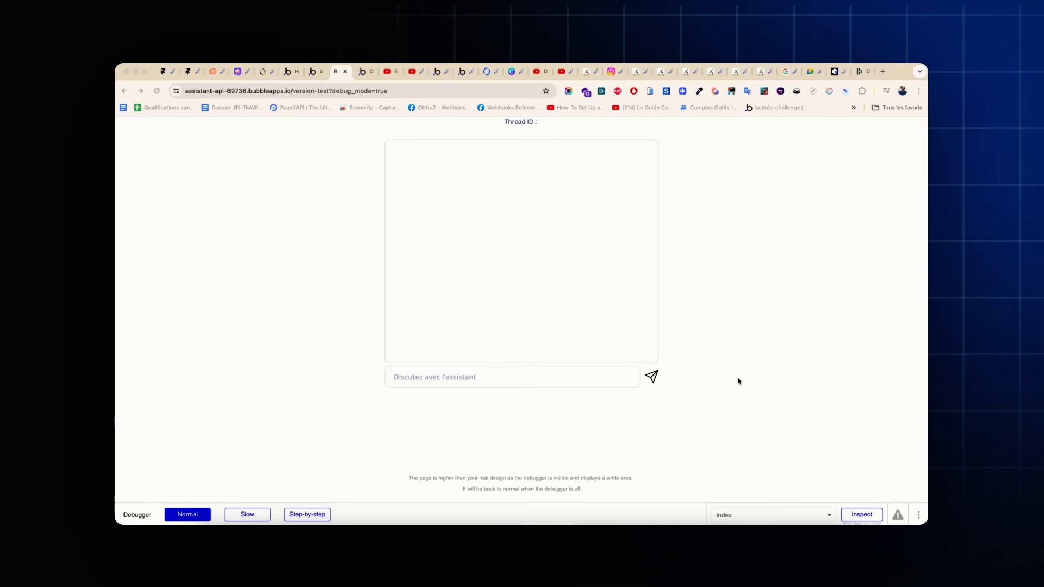
Switch to the Bubble chat app preview and send the message "Bonjour" to the assistant
click(527, 379)
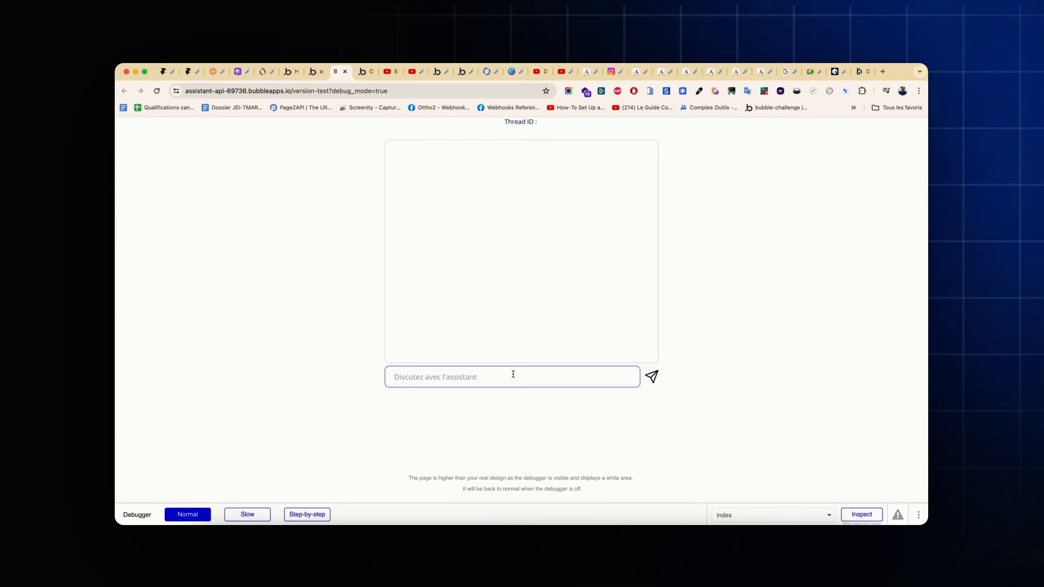
text(Bonjour)
key(Return)
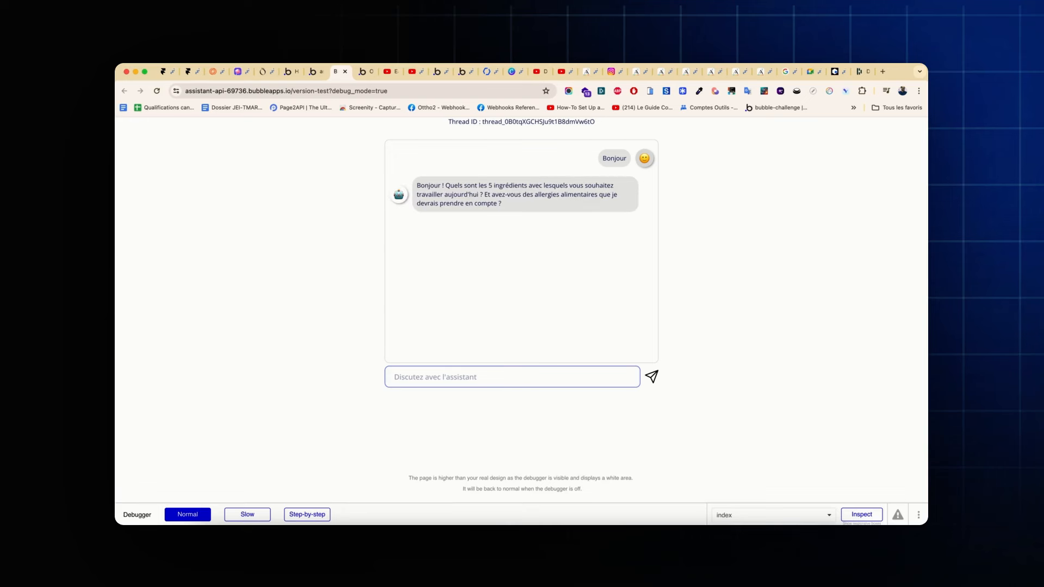
Reply to the assistant in the Bubble chat with "allergie à l'arachide"
click(523, 378)
key(super+v)
key(super+a)
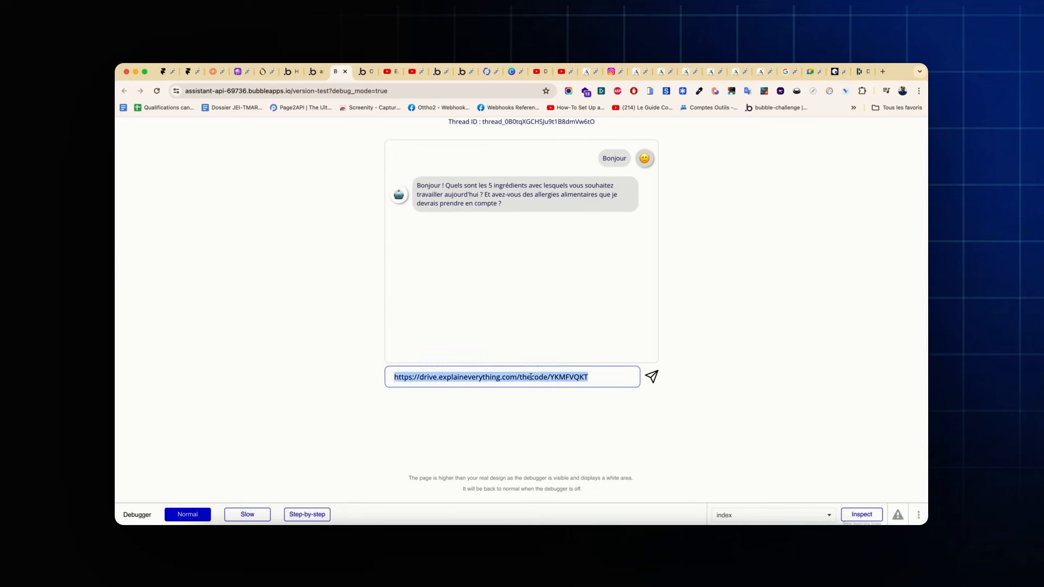
text(allergie à)
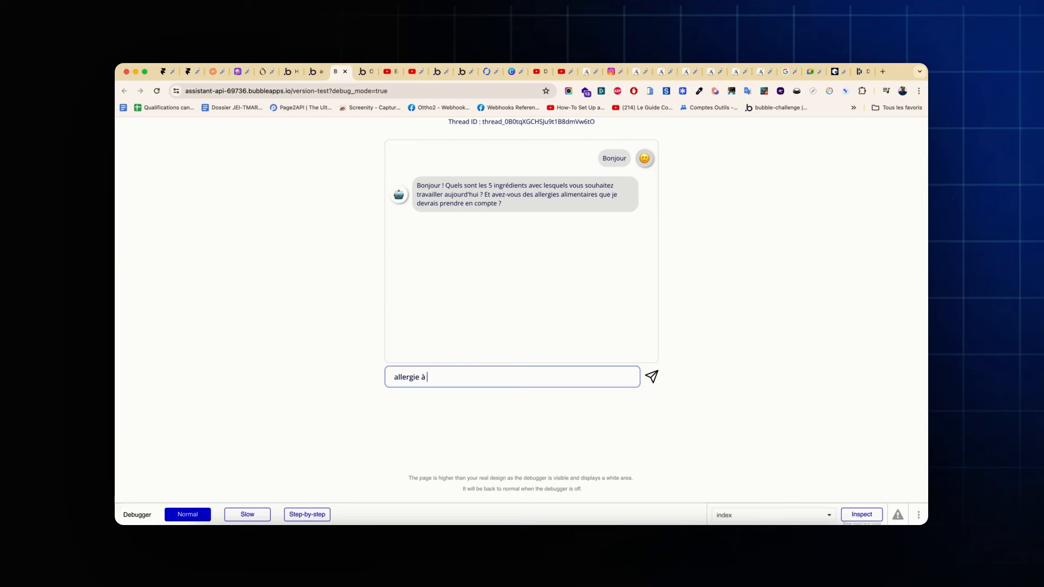
text( l'arachide)
key(Return)
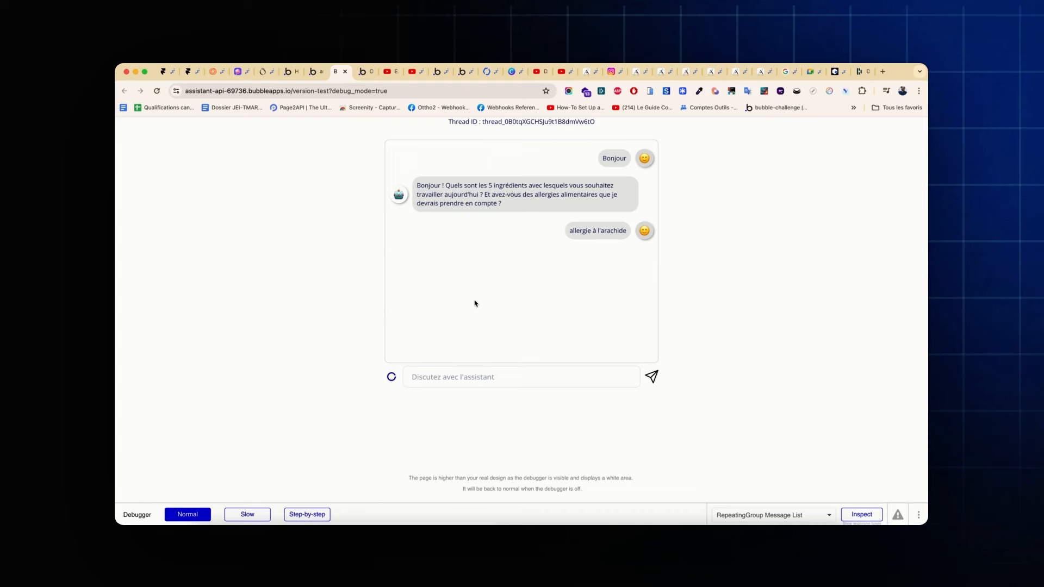
Send the ingredients "piment, lait, carotte, beurre, ail" in the Bubble chat and read through the recipes in the reply
click(422, 371)
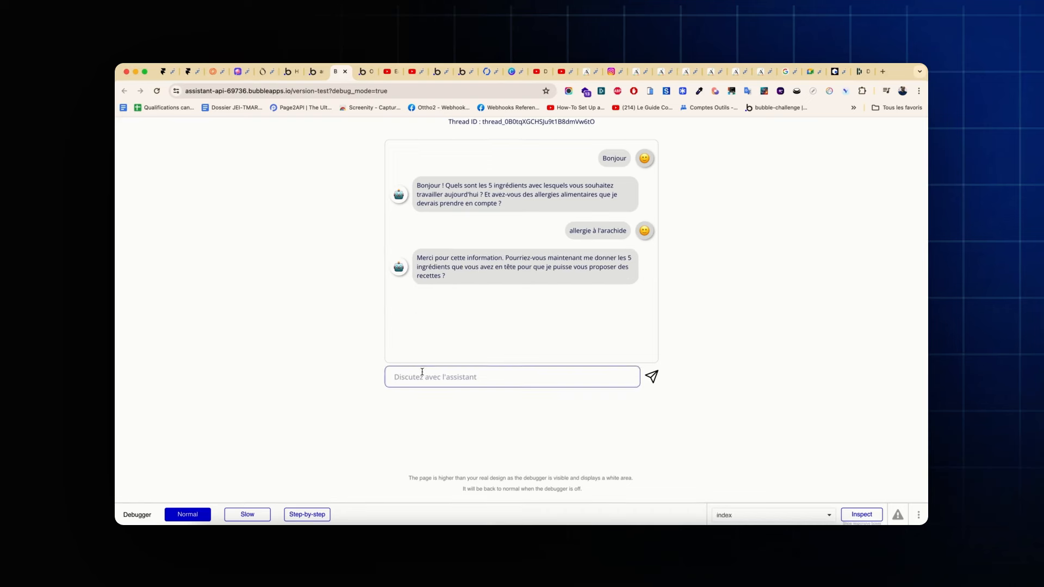
text(piment, lait, carotte, beurre, ail)
key(Return)
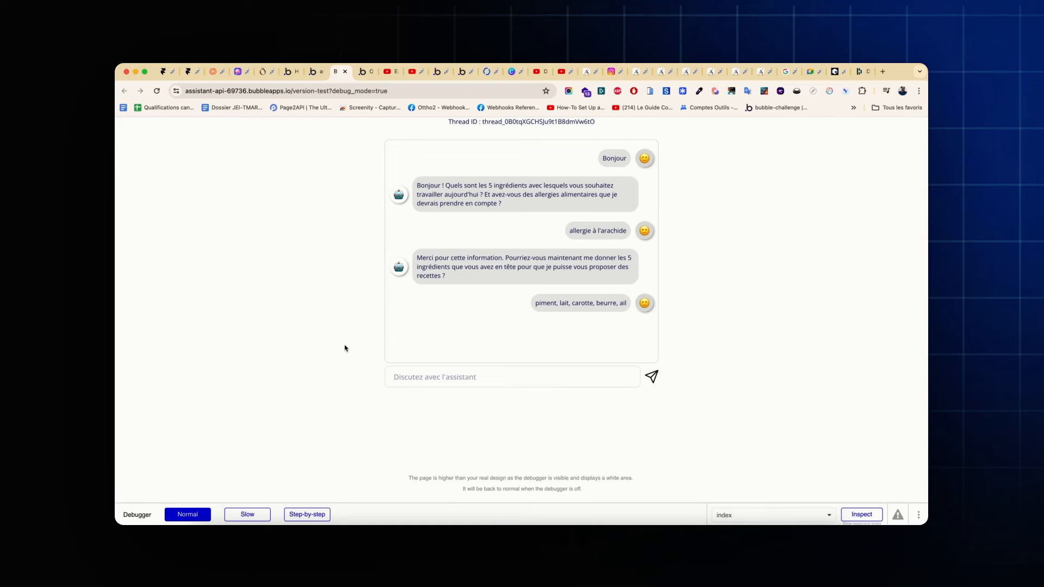
scroll(435, 253, down, 5)
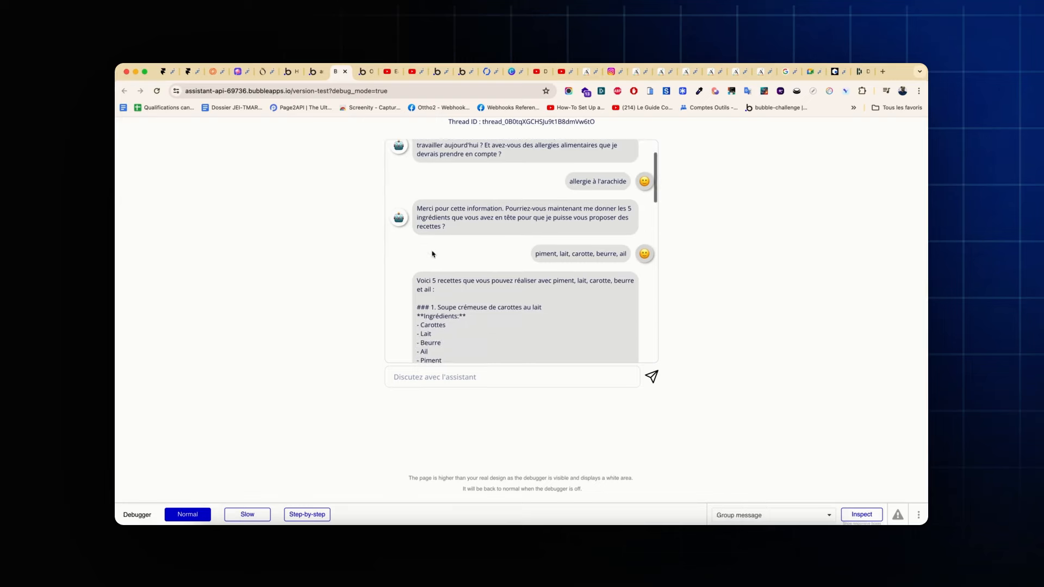
scroll(433, 254, down, 10)
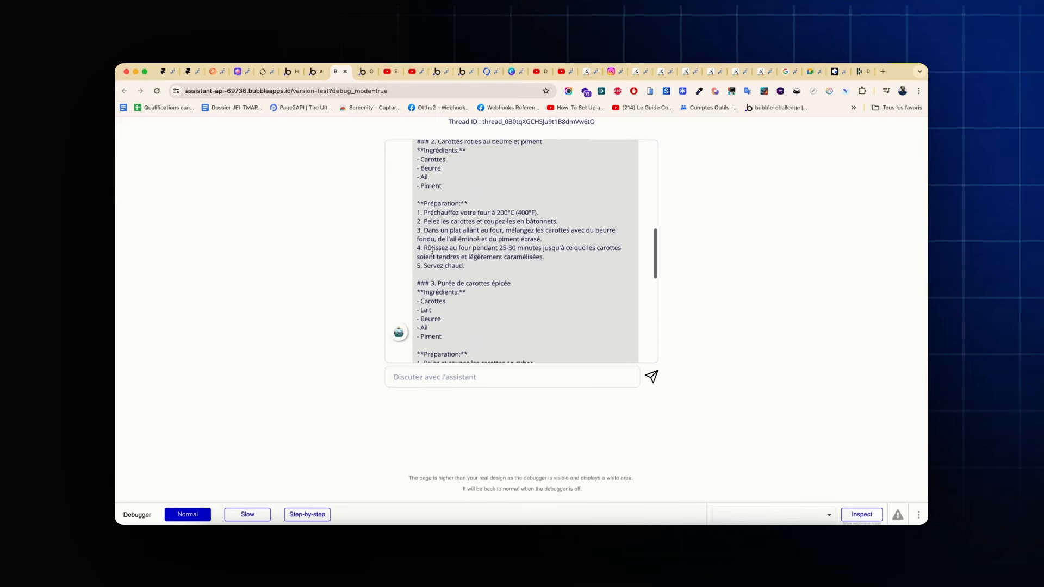
scroll(432, 251, down, 4)
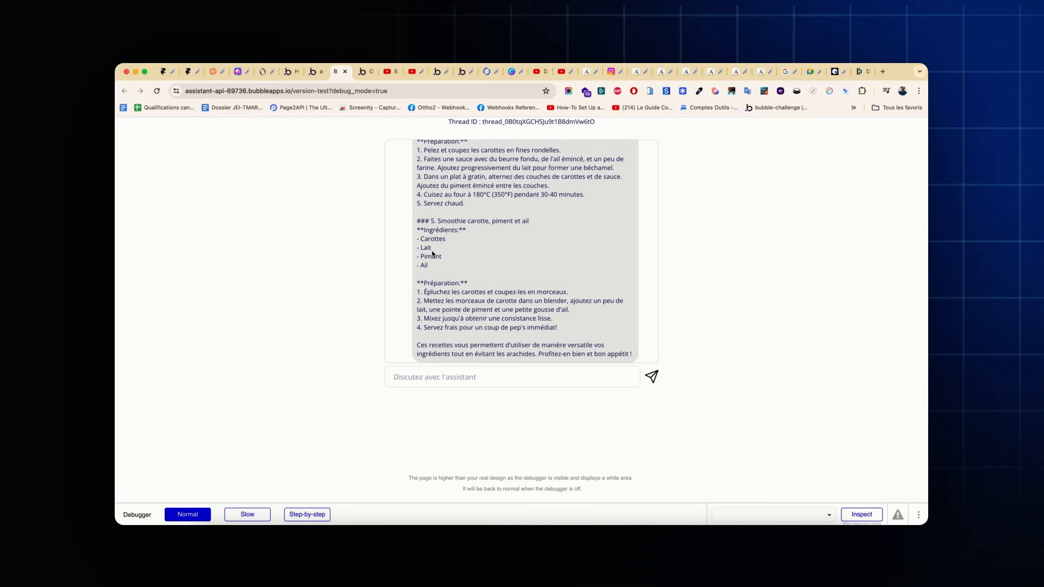
Create a new Bubble app named "assistant-api2" with basic features, skipping the application assistant
click(315, 71)
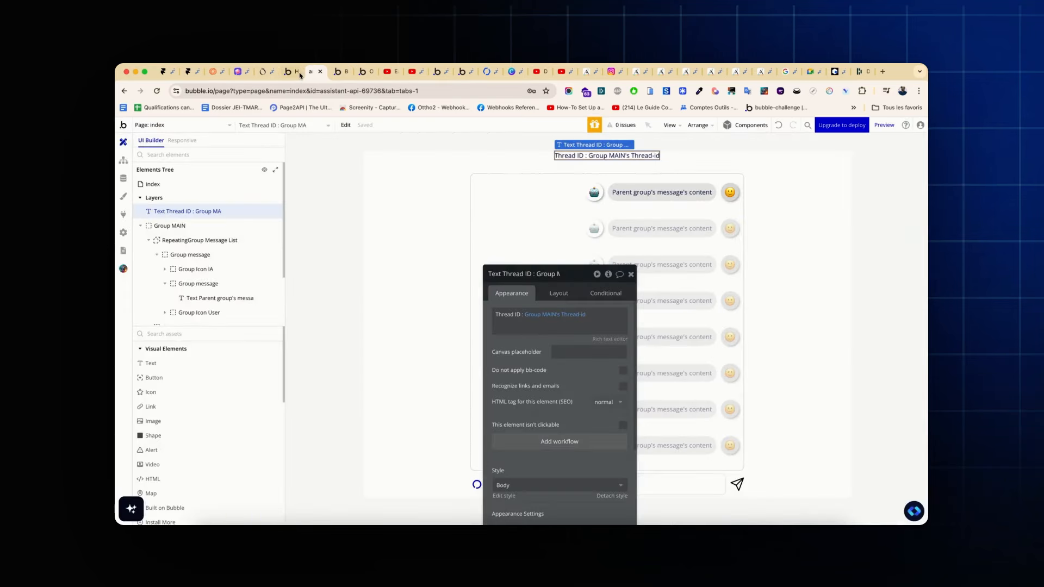
click(297, 73)
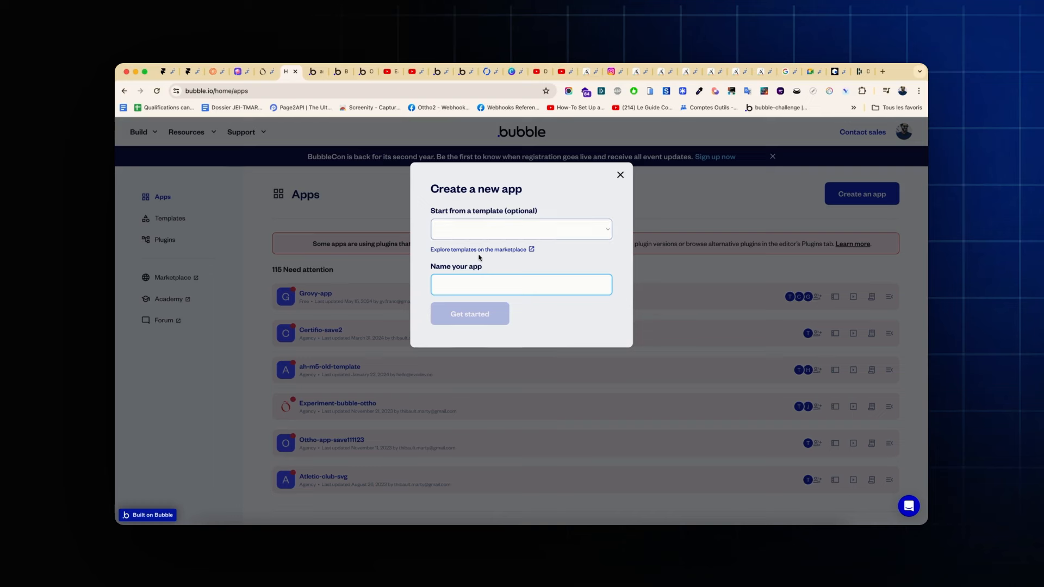
text(assistant-api2)
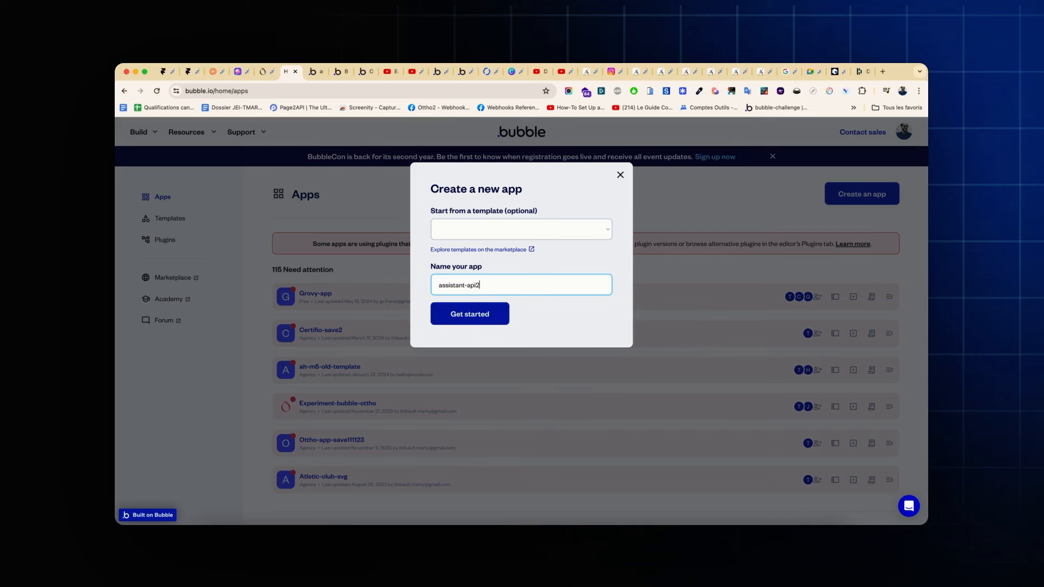
key(Return)
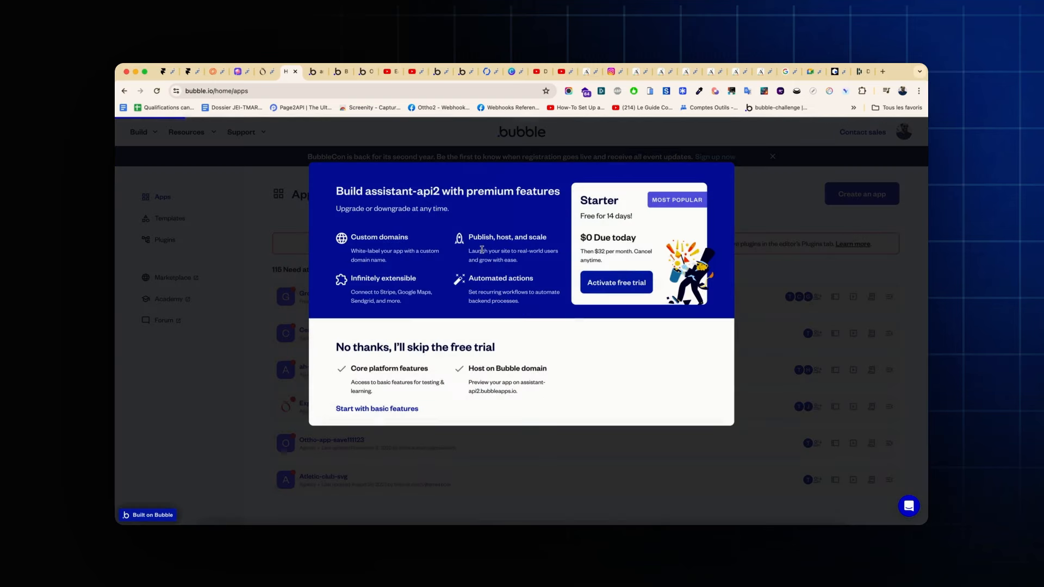
click(370, 410)
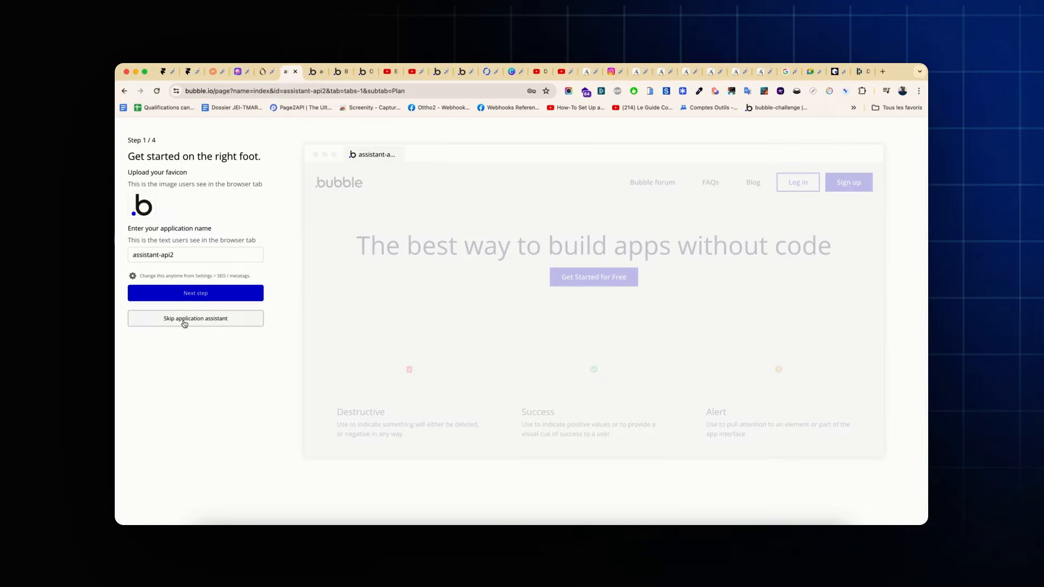
click(182, 320)
Set the index page's container layout to Column
click(419, 205)
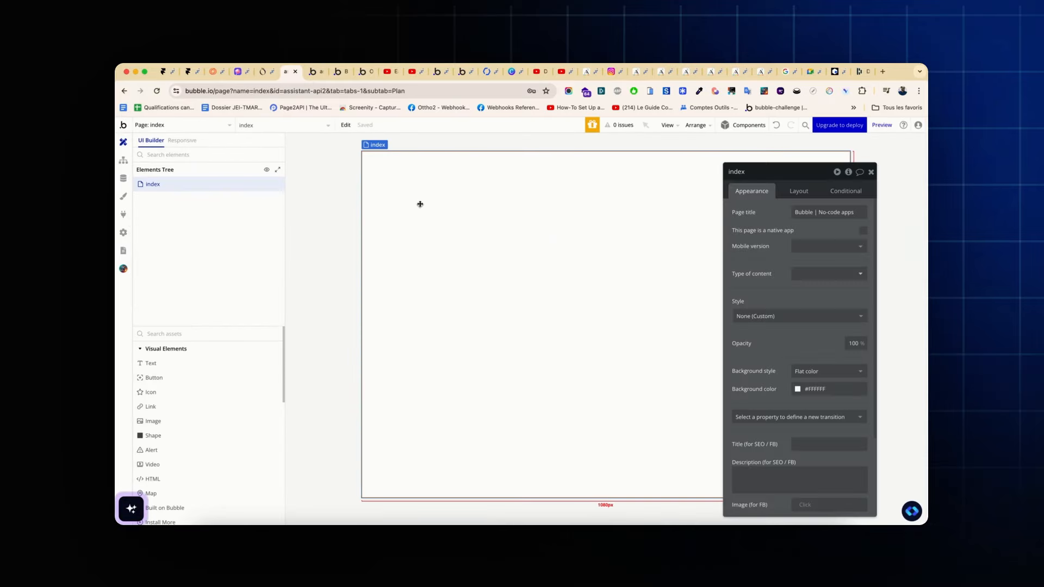
click(798, 190)
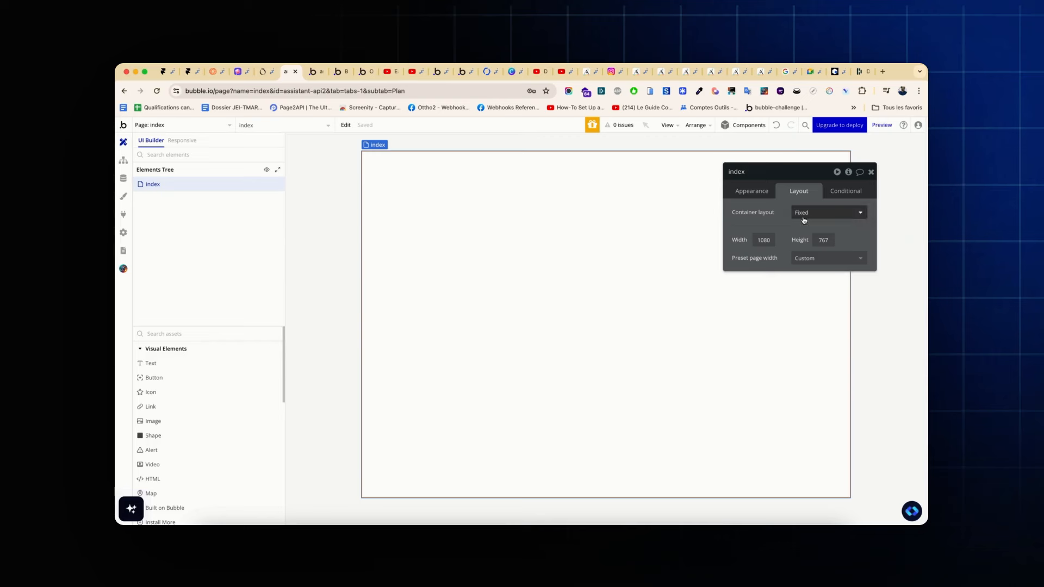
click(804, 213)
click(803, 282)
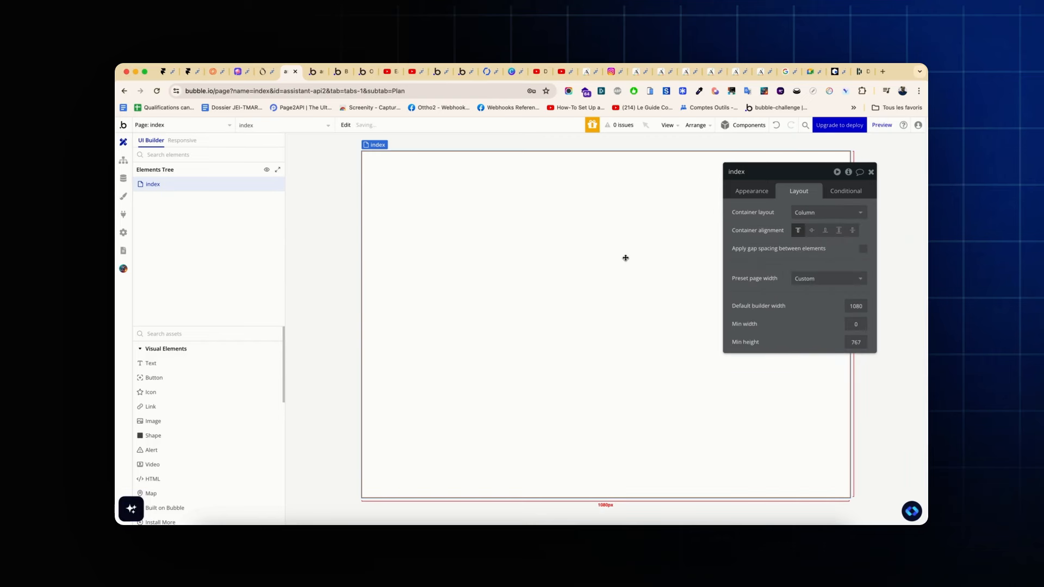
Search the Bubble plugins for "assistant", install "OpenAI - Assistants API", and look over its setup instructions
click(123, 214)
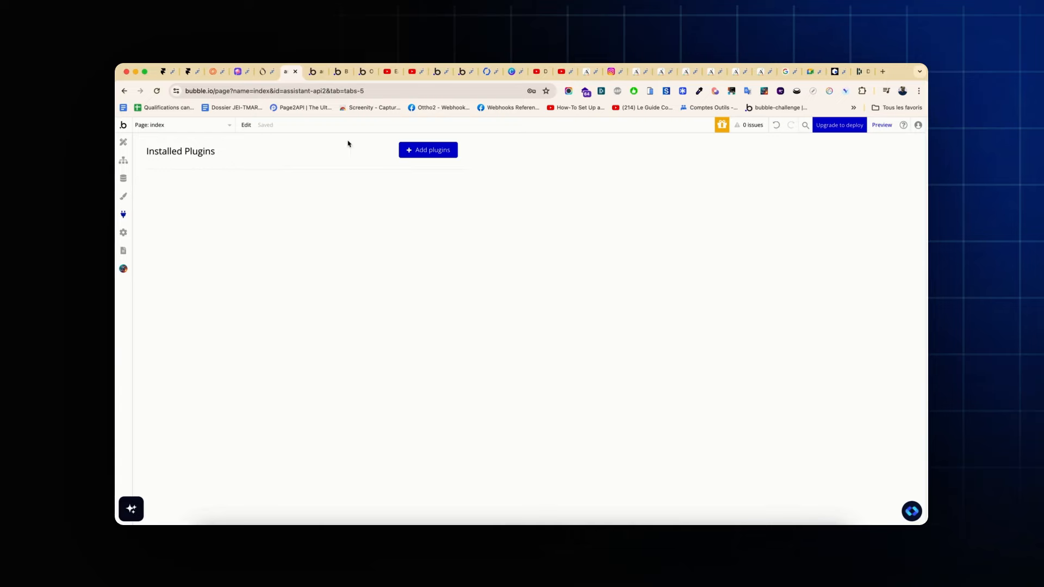
click(441, 150)
text(assistant)
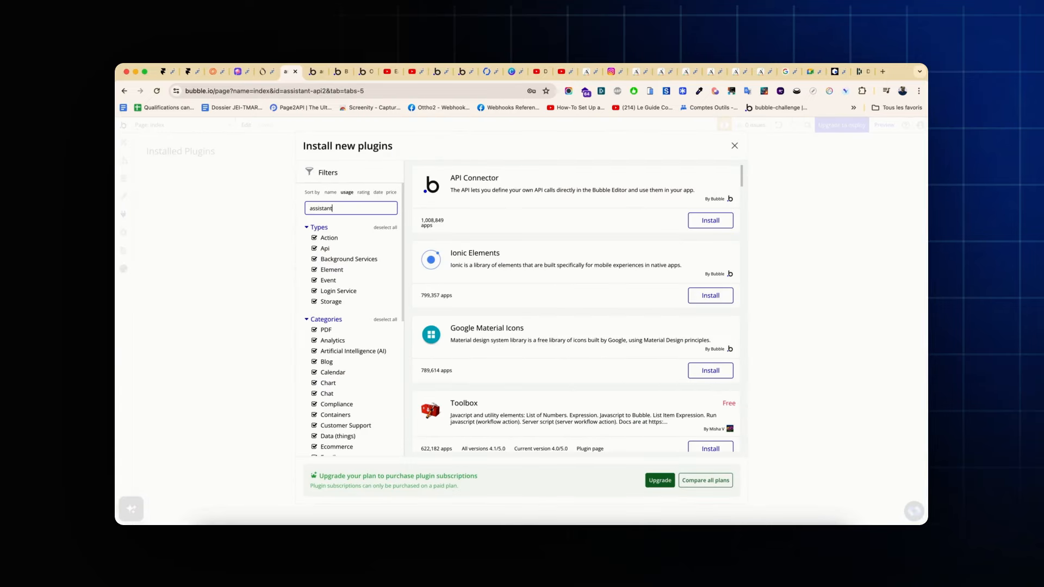
scroll(501, 243, down, 3)
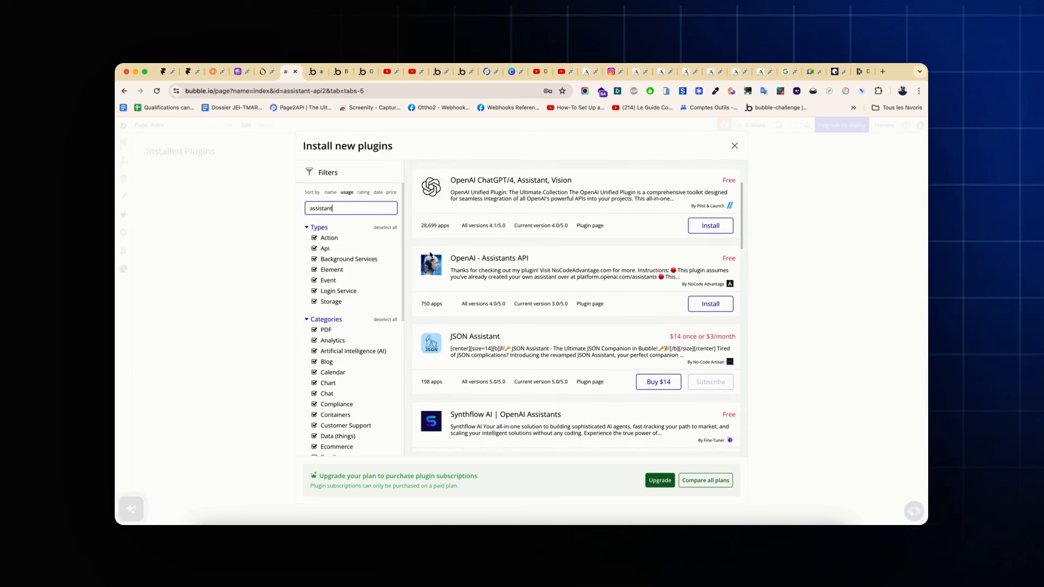
click(699, 305)
click(259, 257)
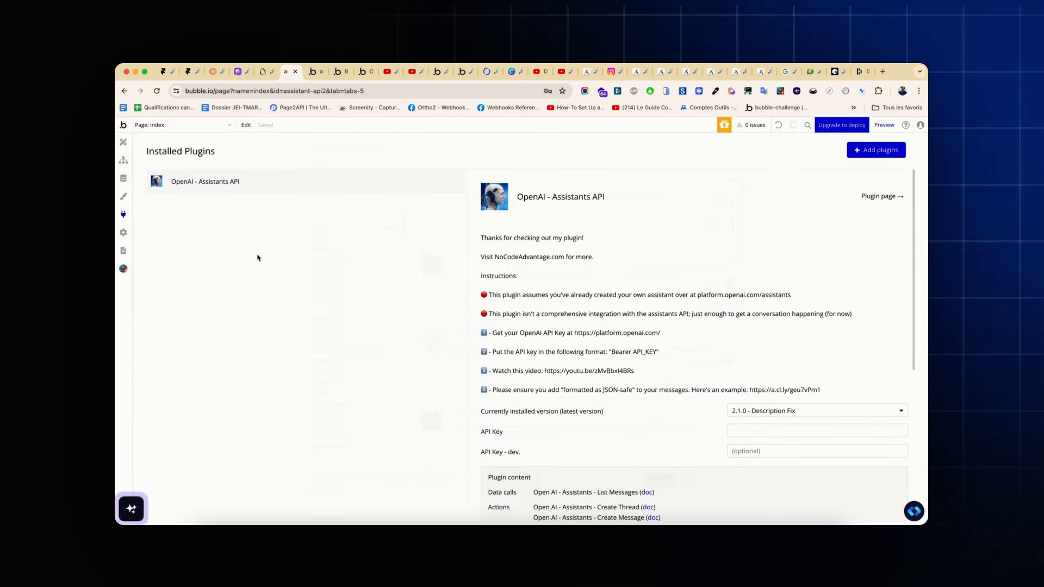
scroll(506, 227, down, 1)
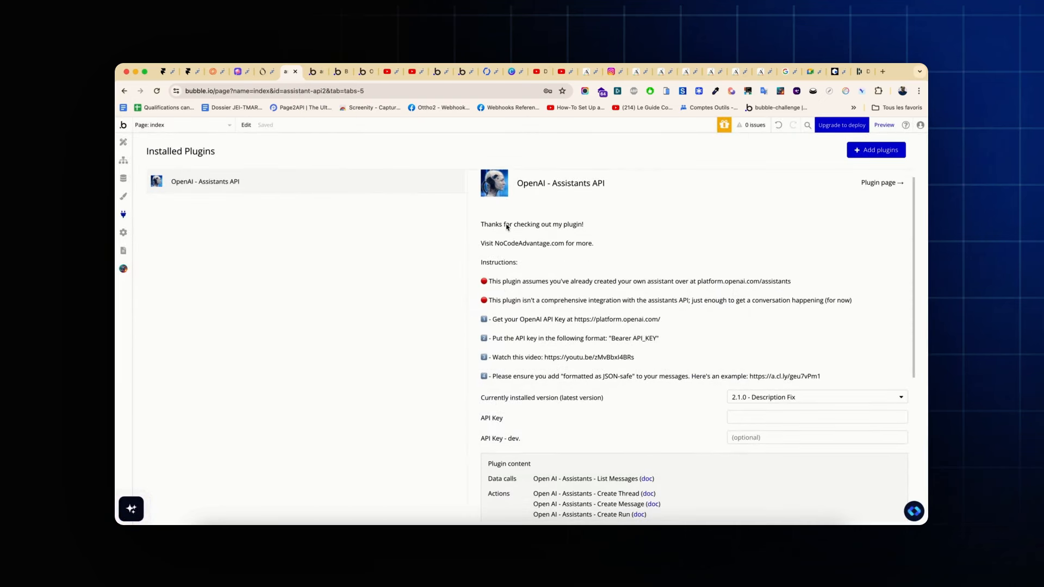
Switch to the OpenAI Platform, look at the project's API keys page, and return to the Bubble editor
key(ctrl+Right)
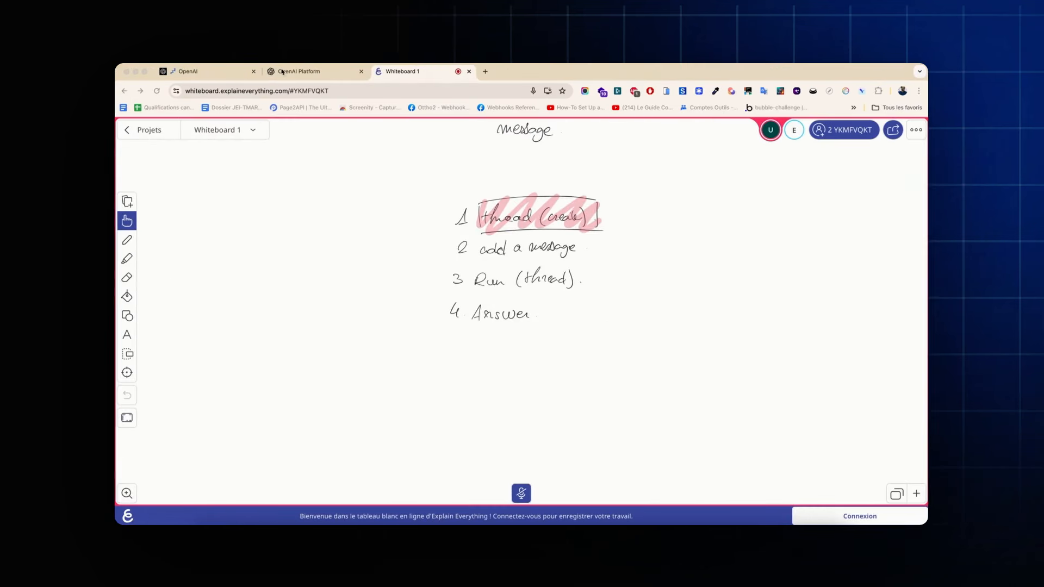
click(291, 70)
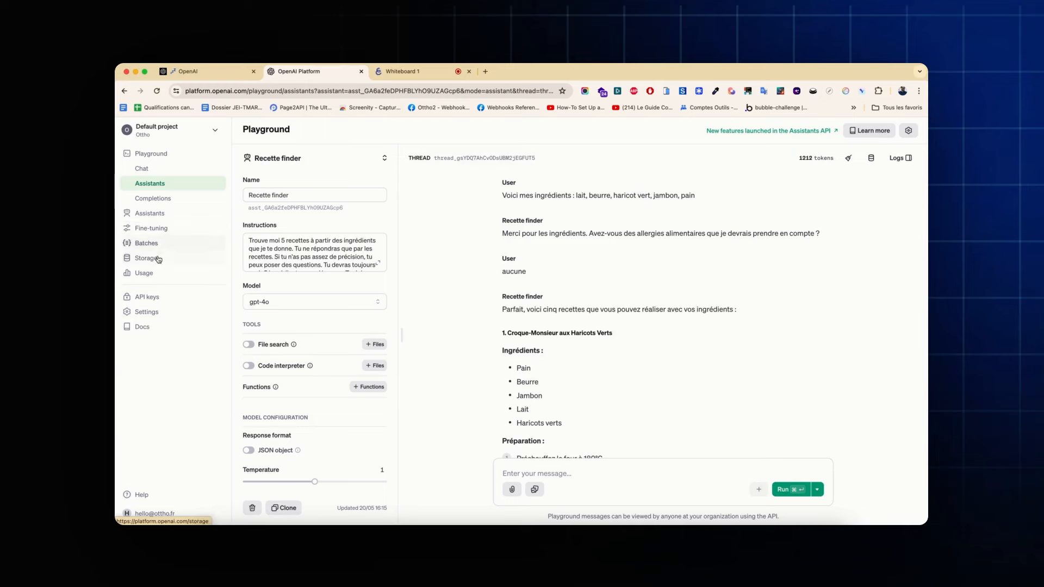
click(149, 297)
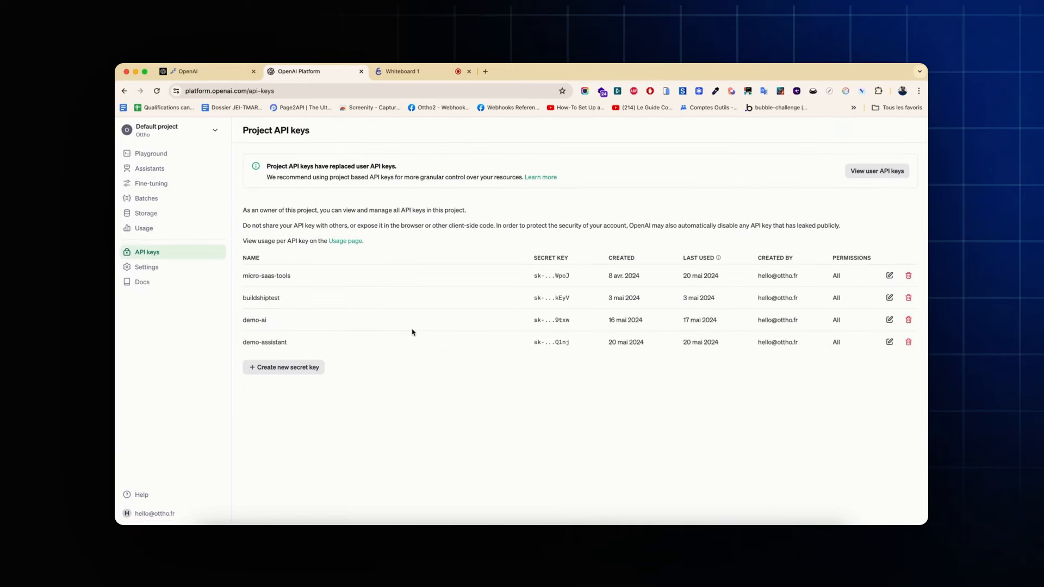
key(ctrl+Left)
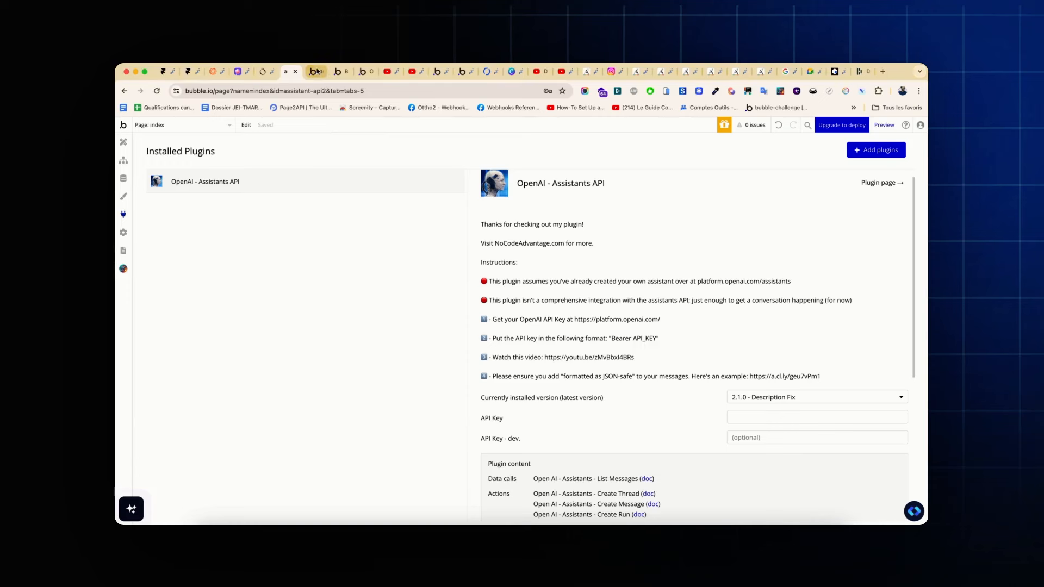
Copy the "Bearer" prefix from the first assistant app's plugin settings into the new app's API Key field
click(341, 73)
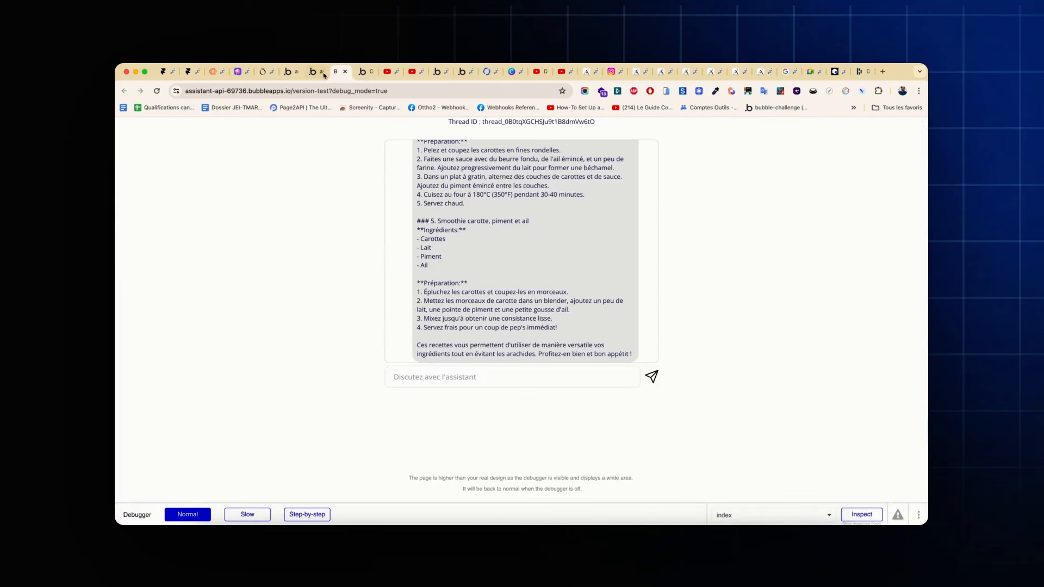
click(313, 72)
click(124, 215)
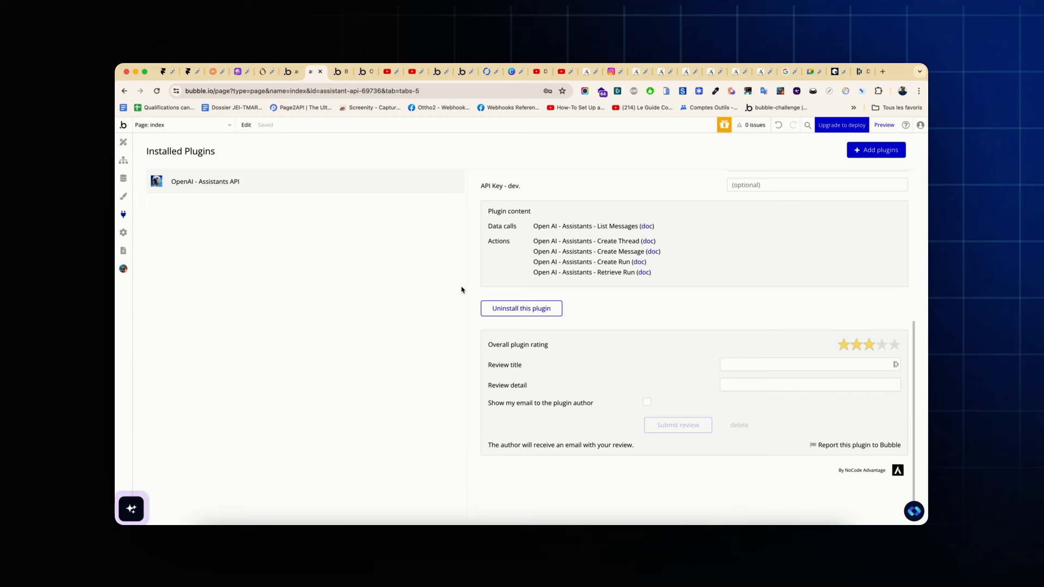
scroll(606, 346, up, 3)
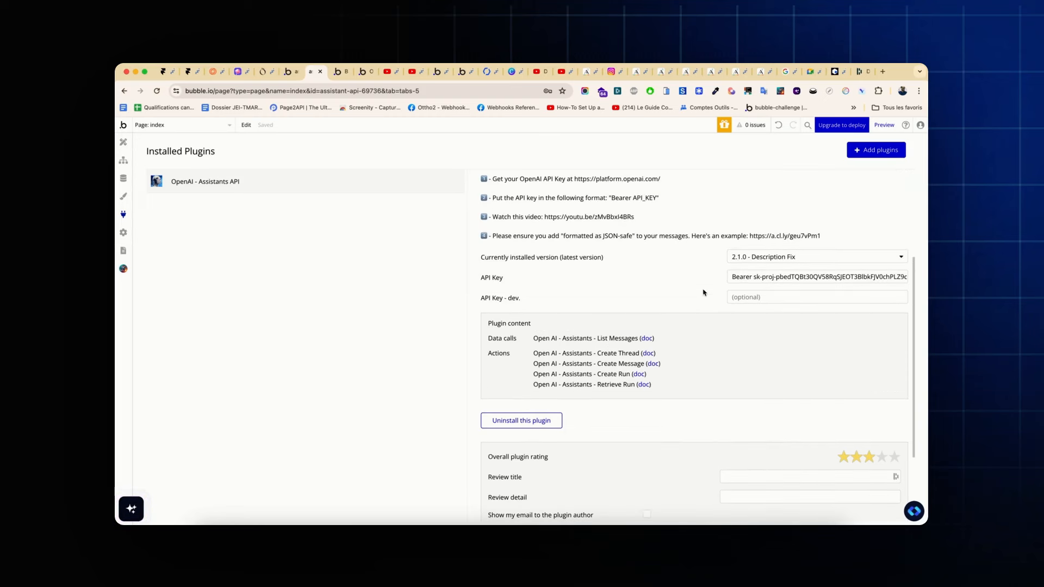
double_click(734, 276)
key(super+c)
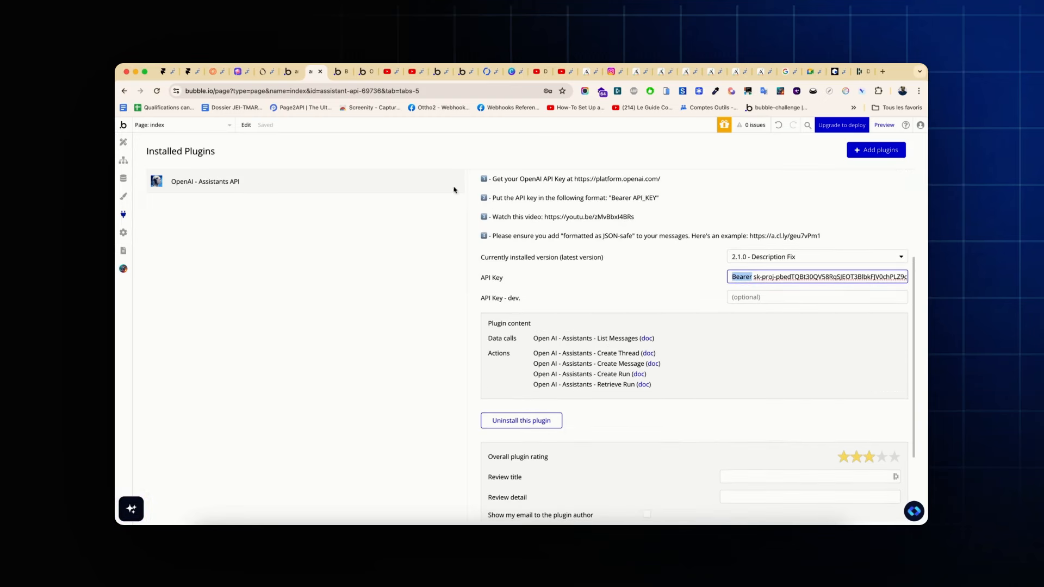
click(289, 71)
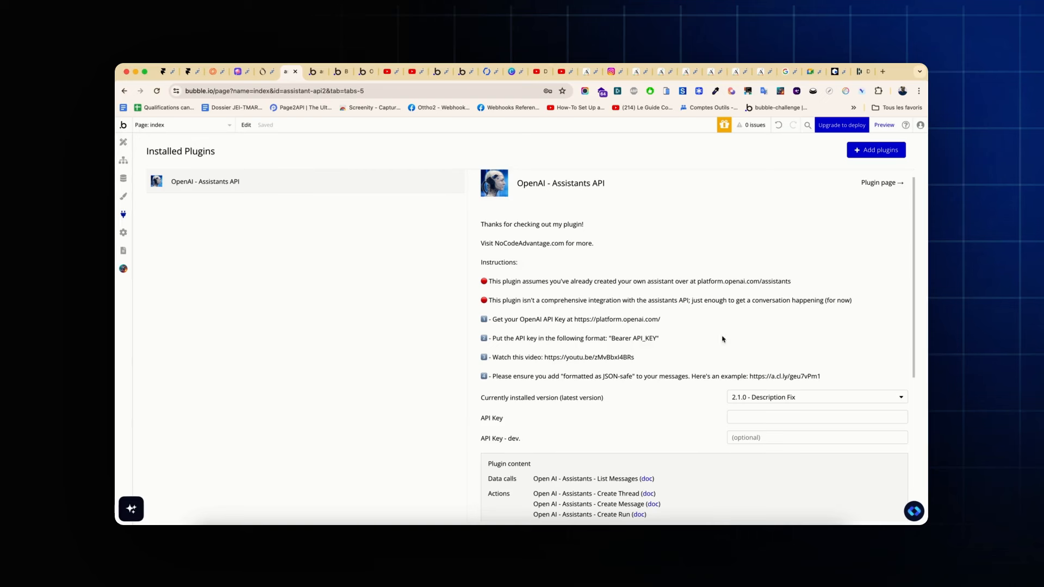
click(748, 417)
key(super+v)
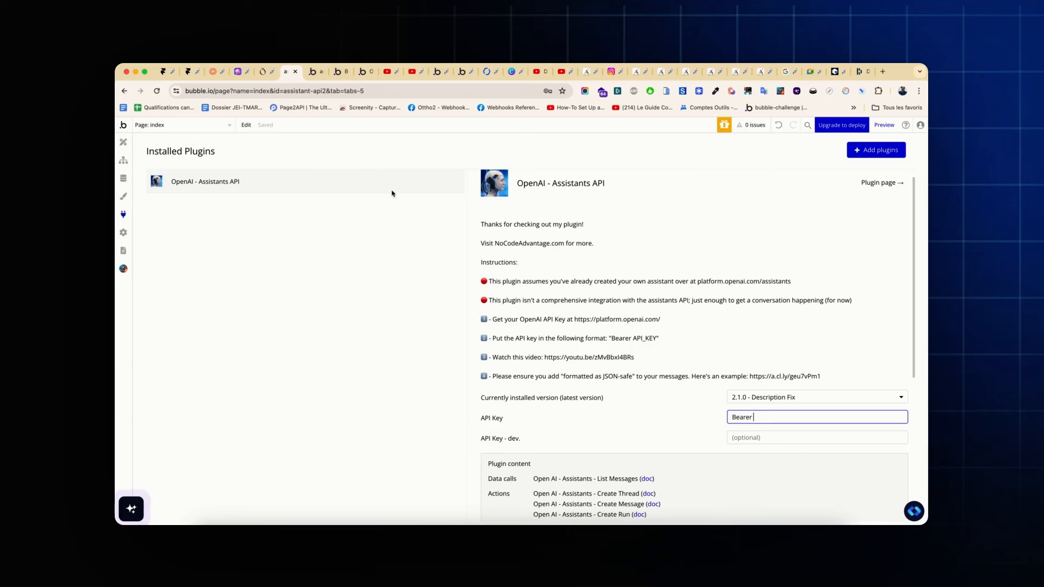
Copy the API key from the first app's plugin settings and complete the new app's API Key field with it after "Bearer"
click(314, 71)
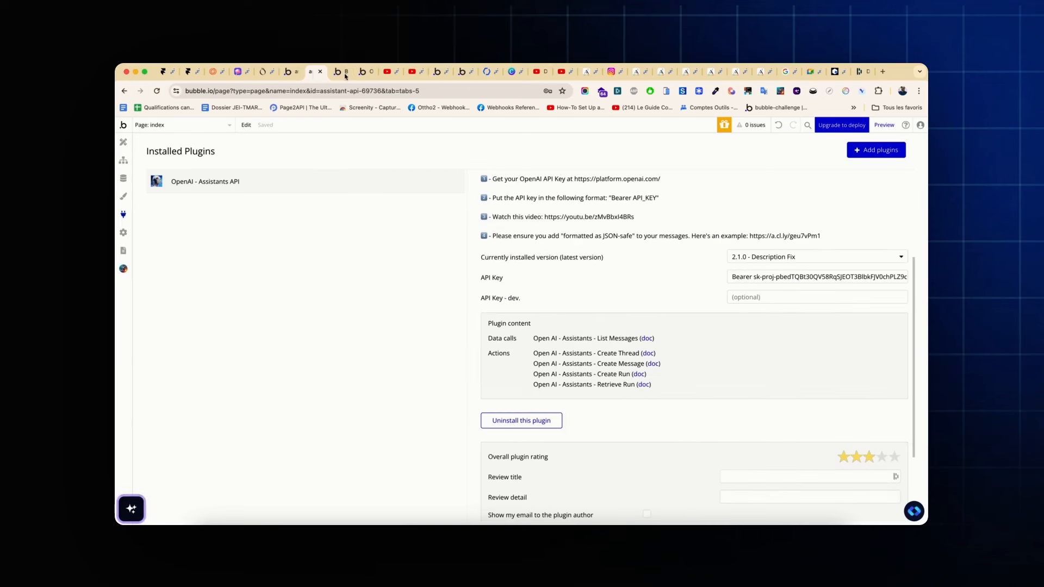
click(775, 277)
key(super+a)
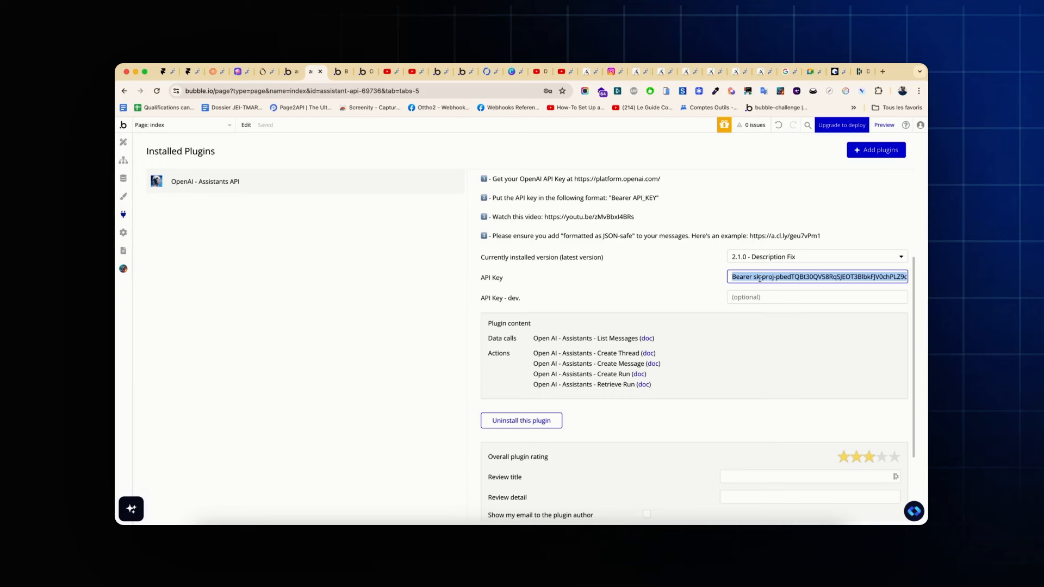
click(758, 277)
triple_click(755, 277)
click(297, 79)
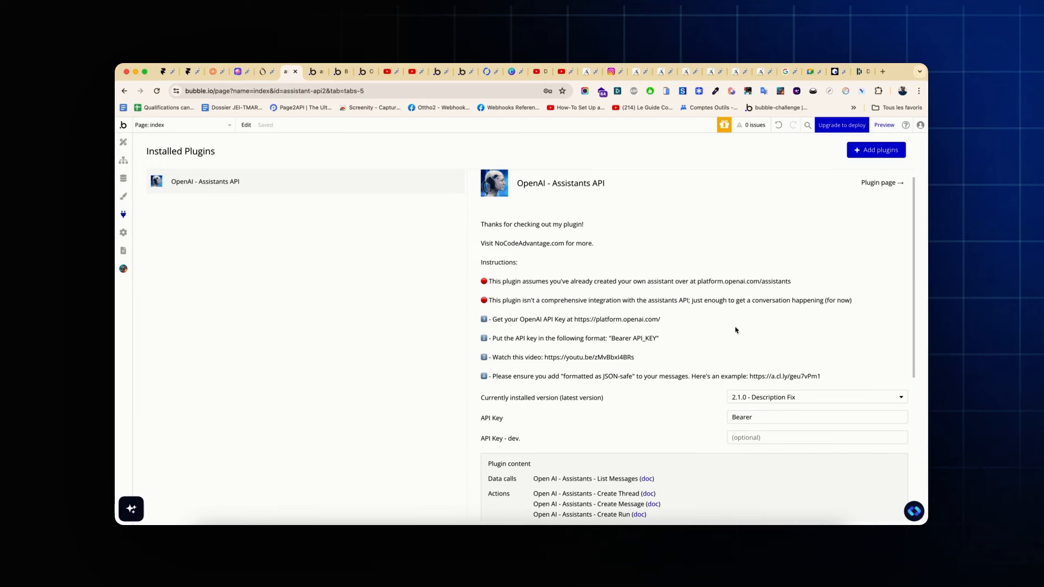
click(772, 417)
key(super+v)
click(711, 417)
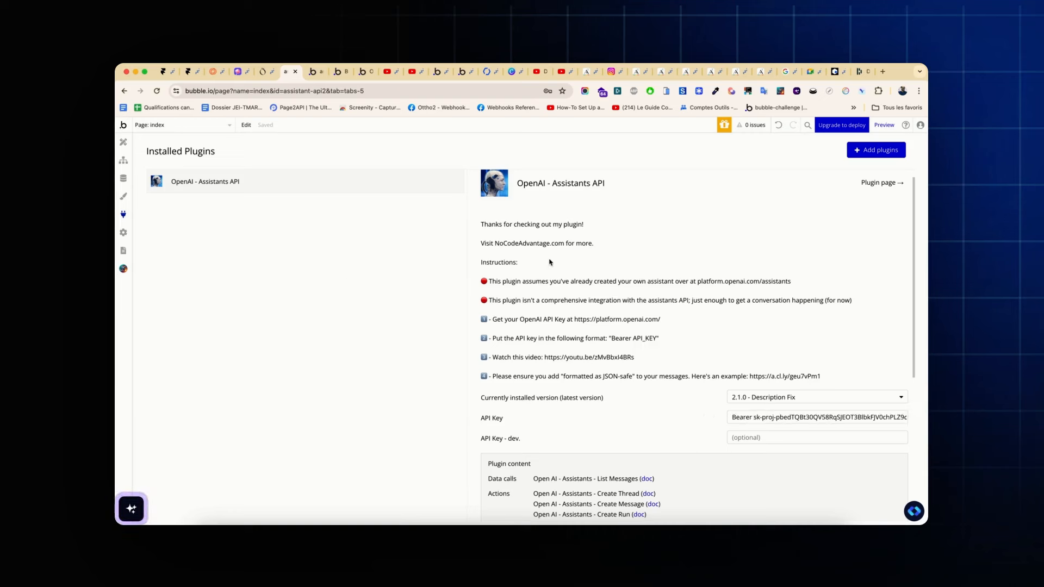
Return to the page design and add a Group container to the empty index page
click(123, 142)
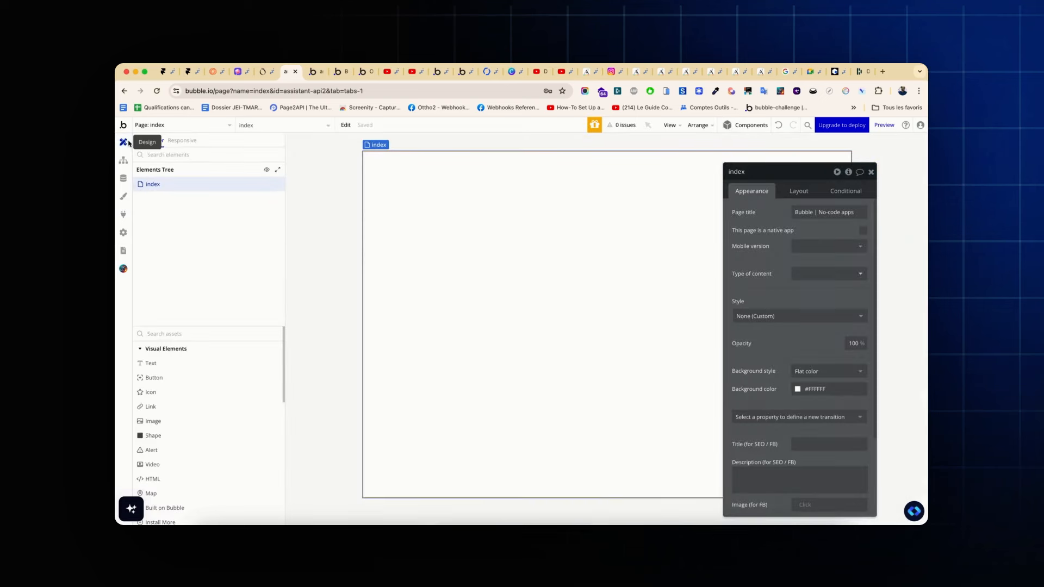
click(212, 330)
text(grou^)
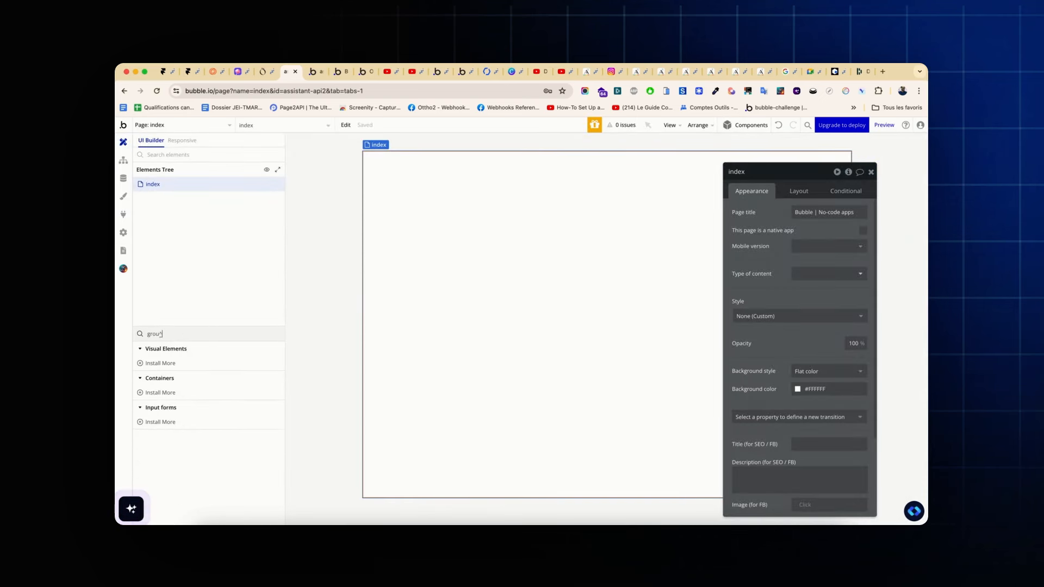
key(BackSpace)
click(184, 361)
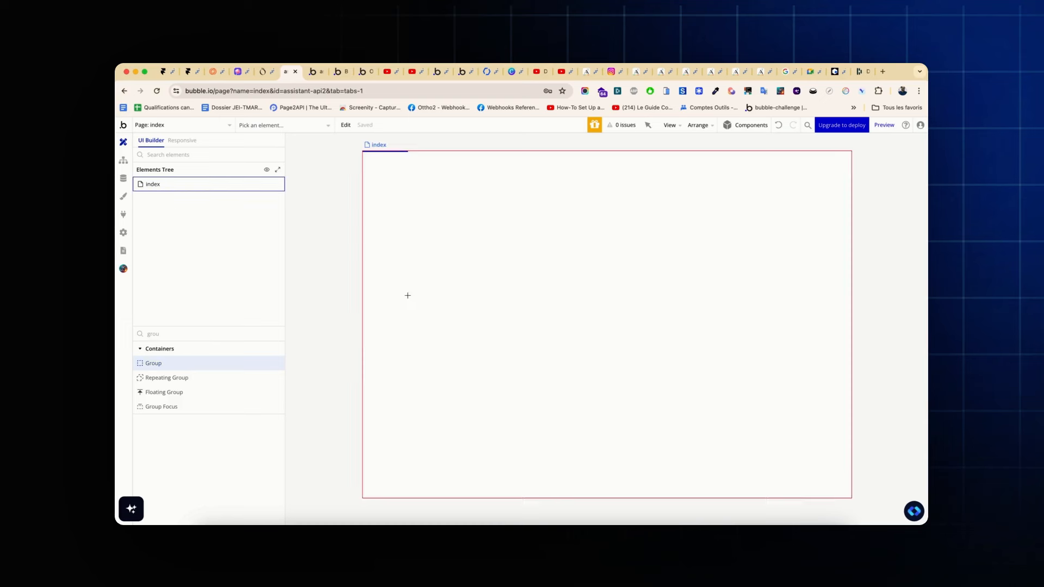
click(451, 281)
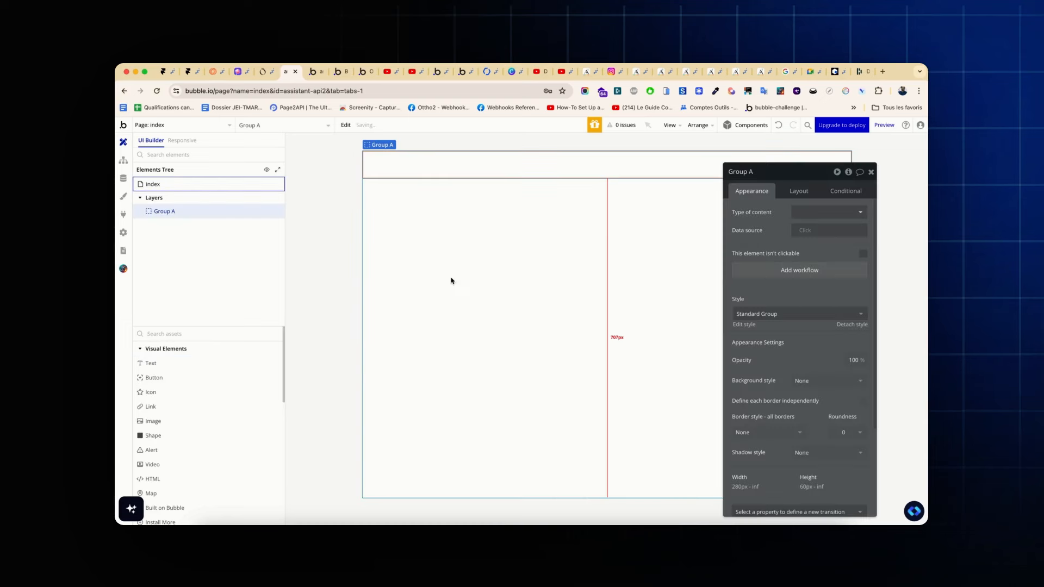
Set the new group's maximum width to 600 px and center it horizontally on the page
click(799, 190)
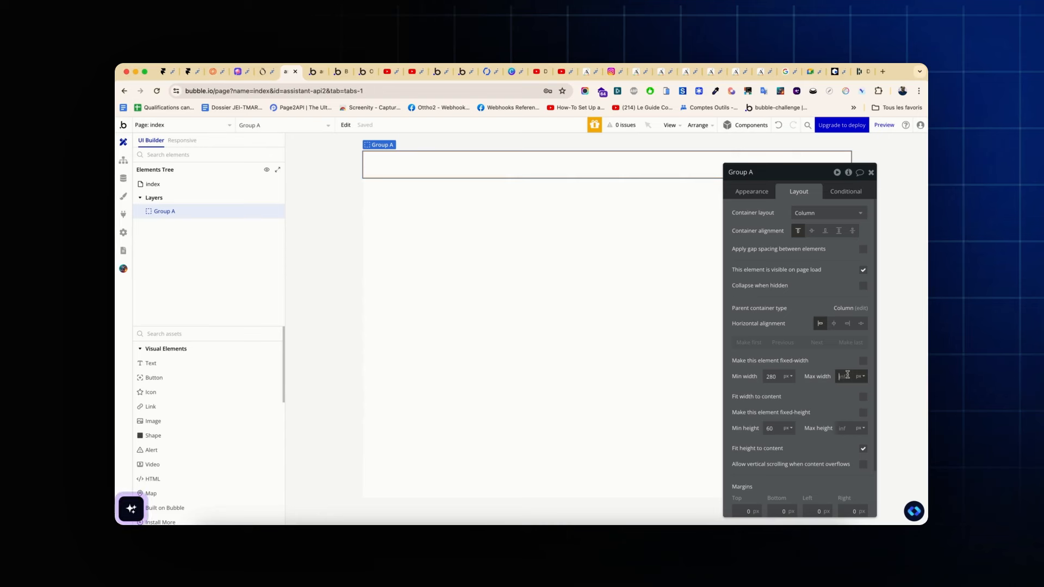
text(800)
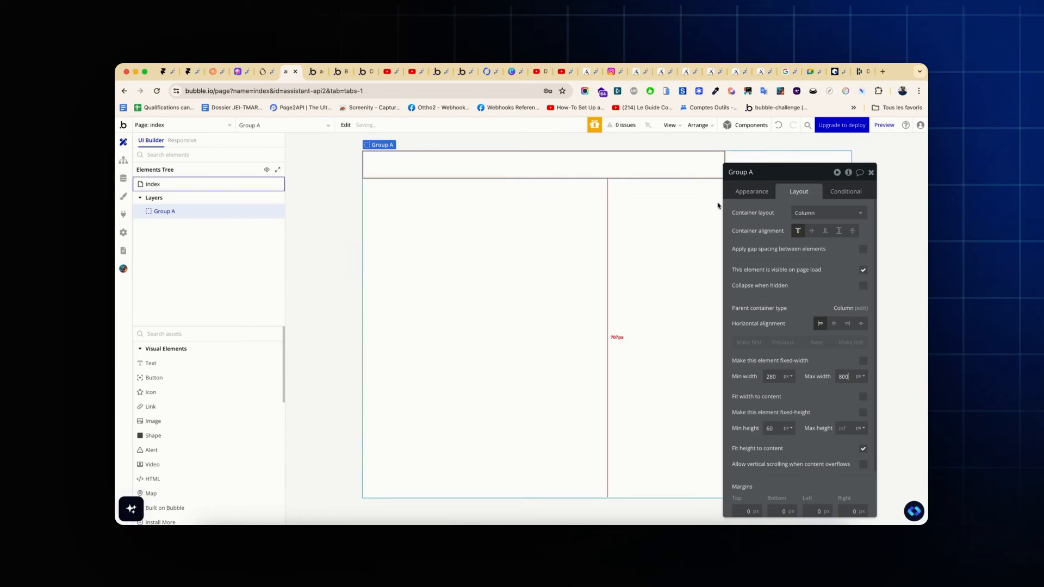
key(BackSpace)
key(BackSpace)
key(BackSpace)
text(600)
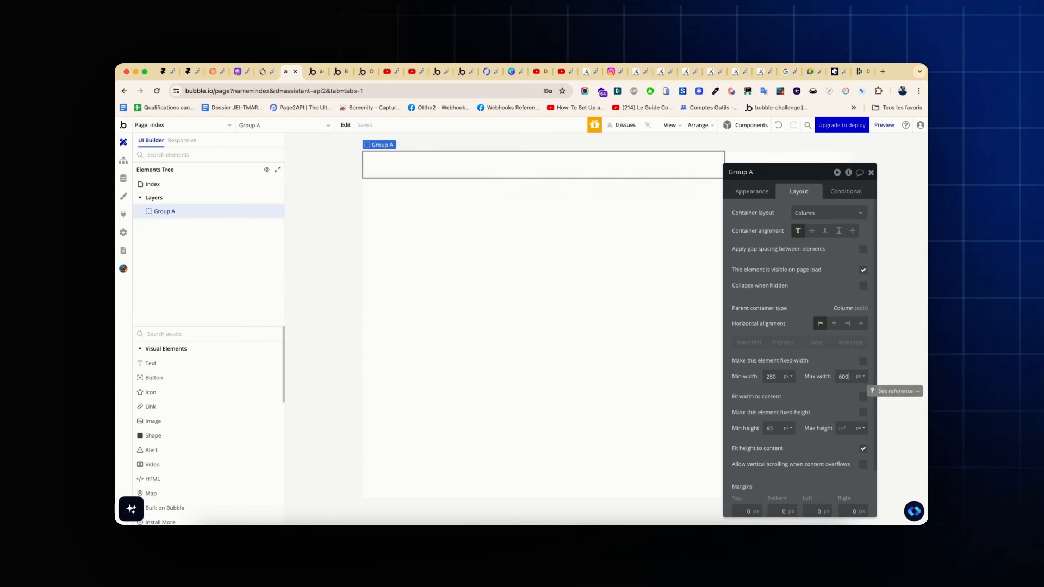
click(834, 322)
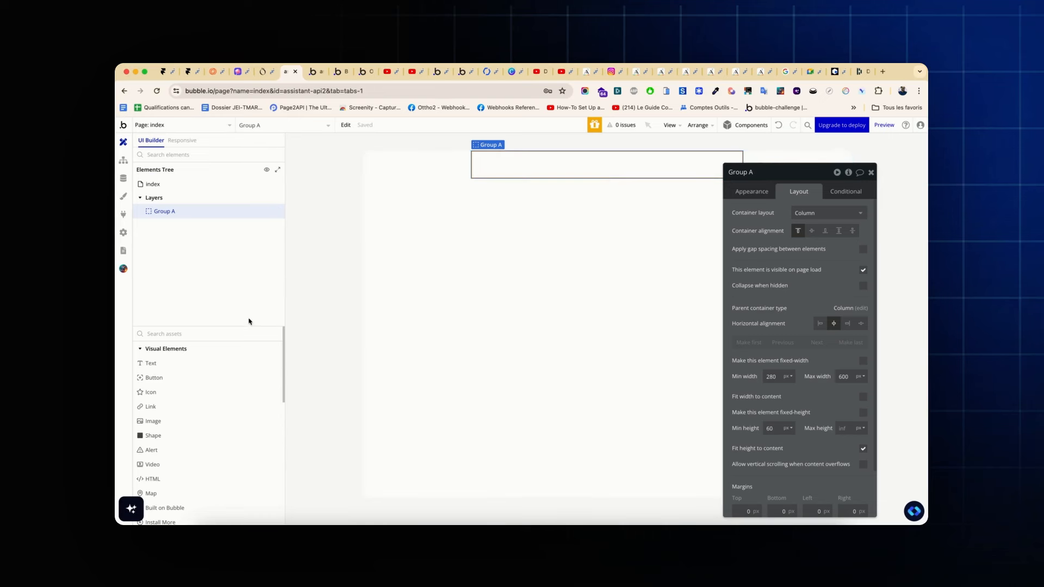
Add a second Group container to the index page below the first one
click(207, 334)
text(group)
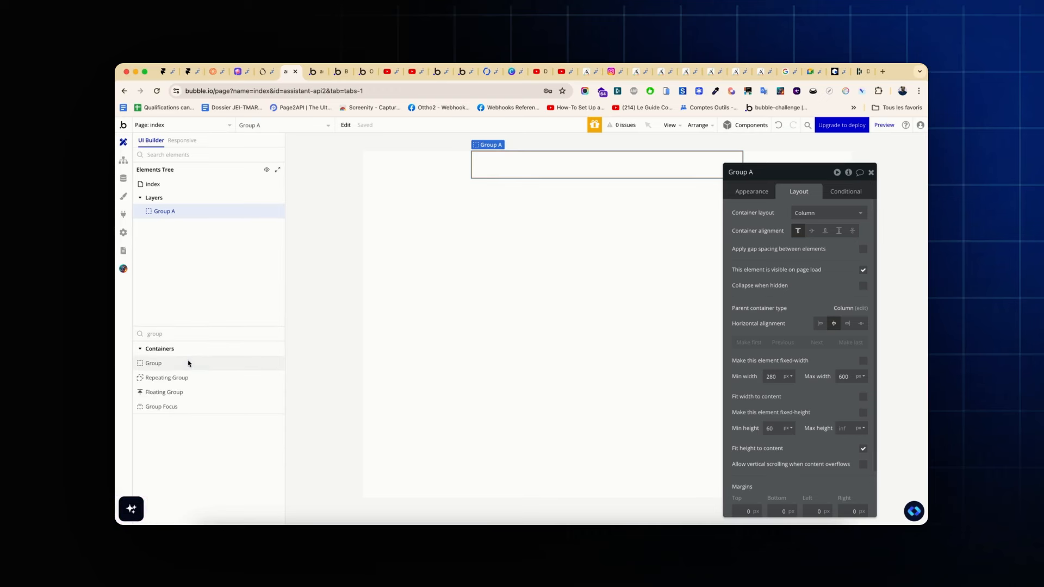
drag(188, 363, 475, 214)
Apply the Group Border style to Group A and Group B
click(541, 166)
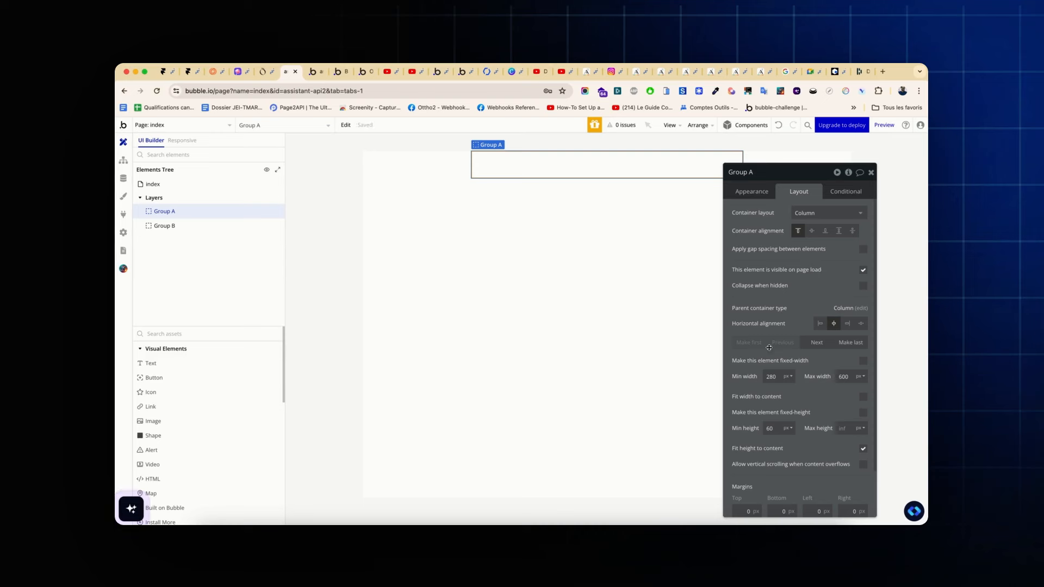
click(761, 191)
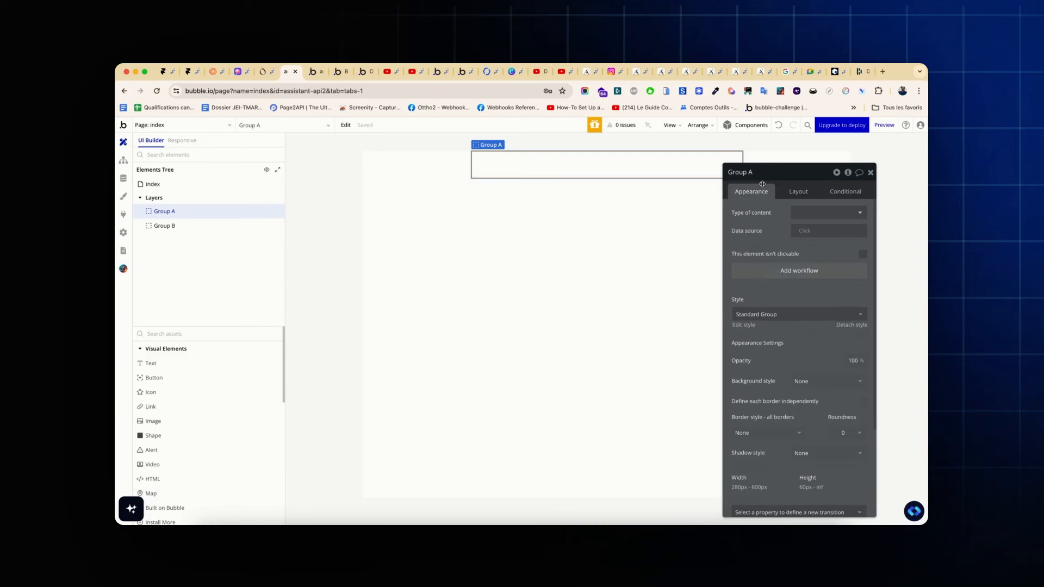
click(783, 314)
click(774, 343)
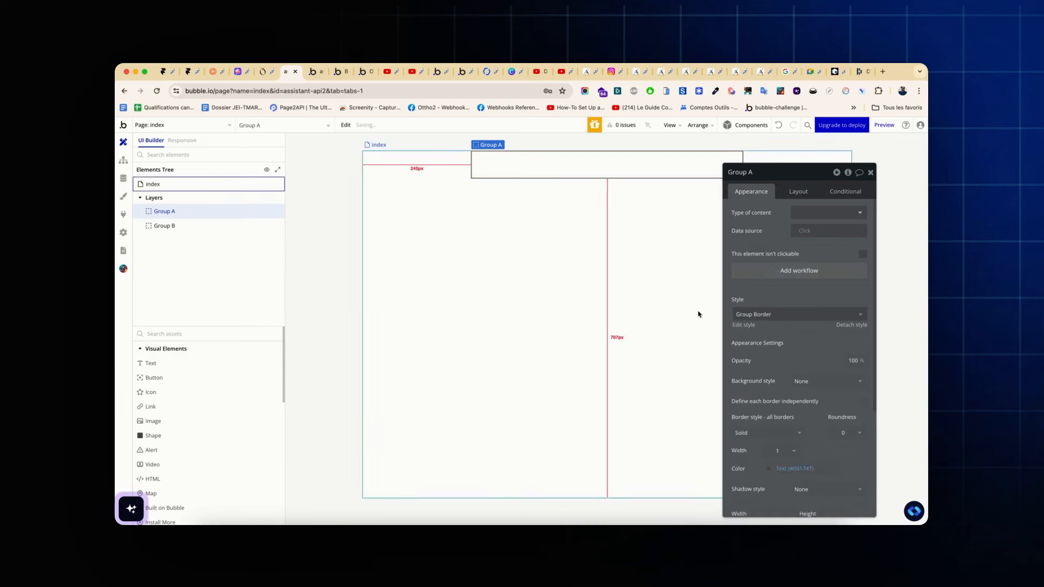
click(652, 294)
click(529, 205)
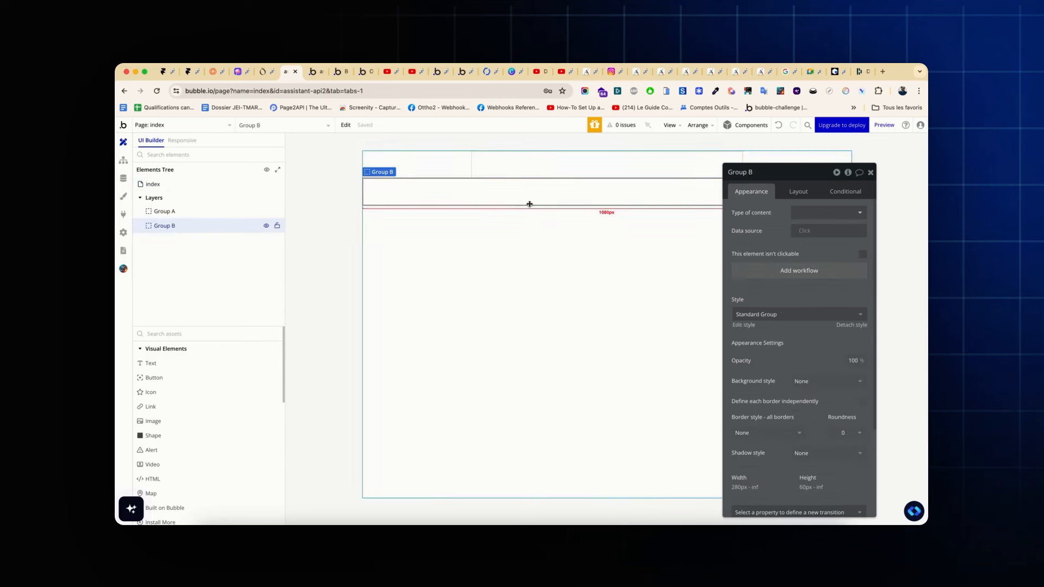
click(783, 314)
click(753, 346)
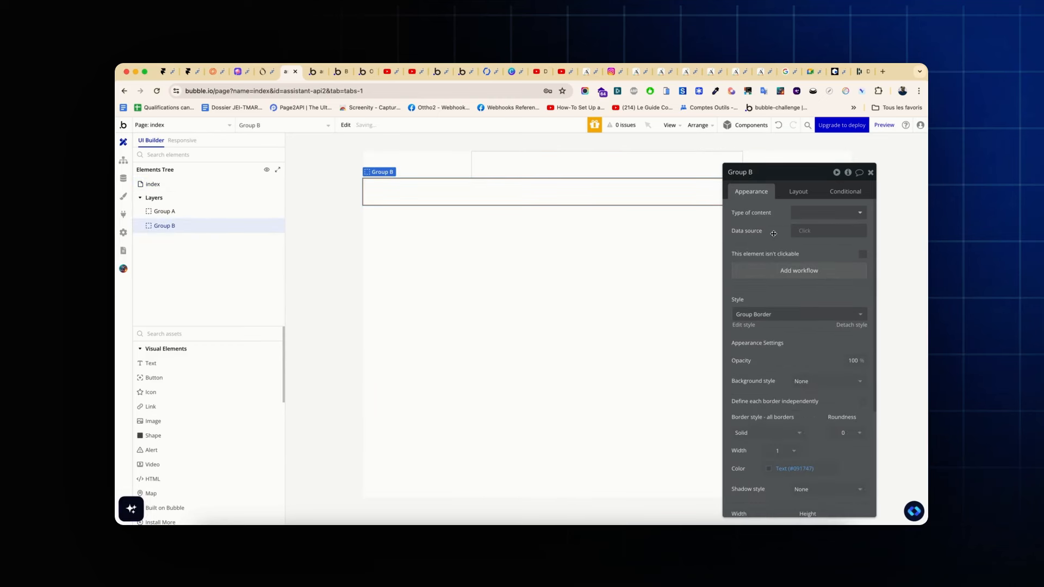
Set Group B's maximum width to 600 px and center it horizontally on the page
click(796, 189)
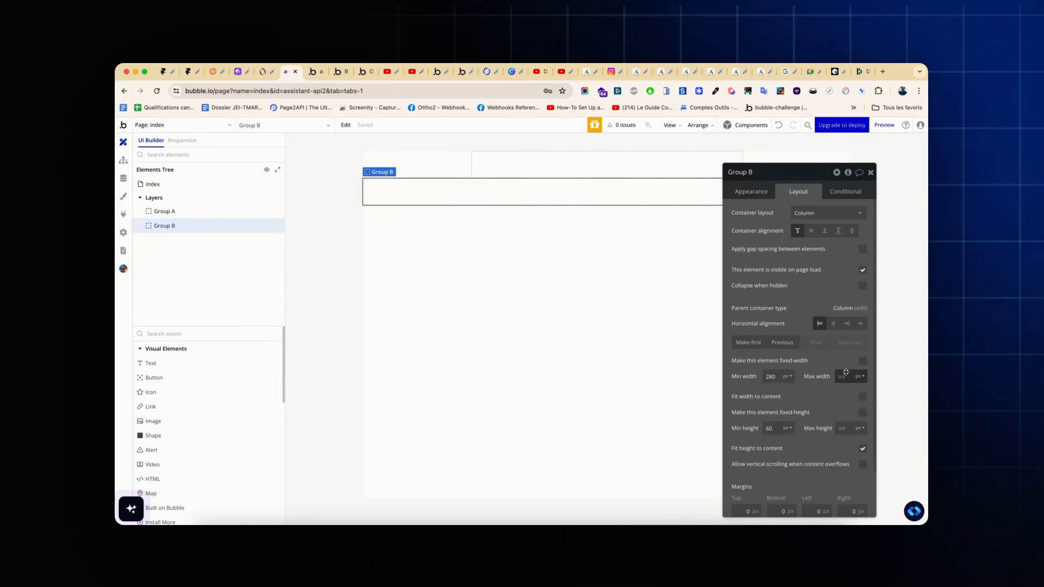
text(00)
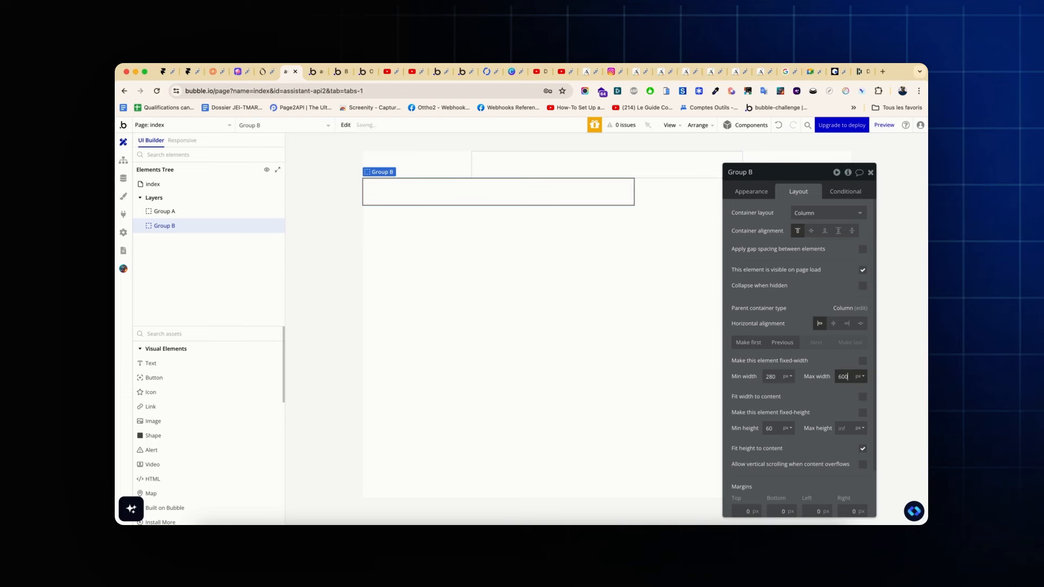
click(832, 323)
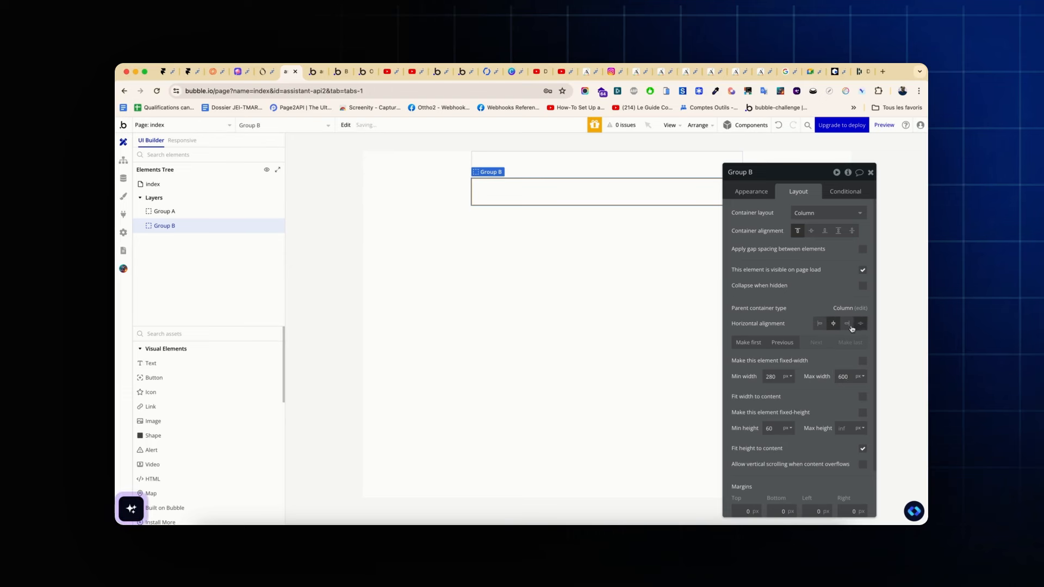
click(571, 220)
Add an Input element inside Group B
click(575, 185)
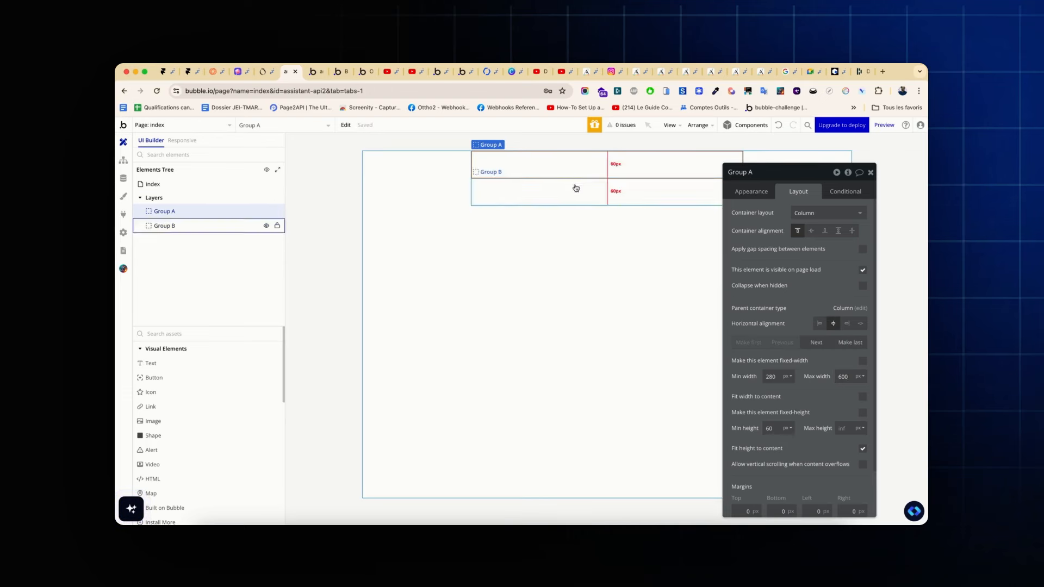
click(182, 333)
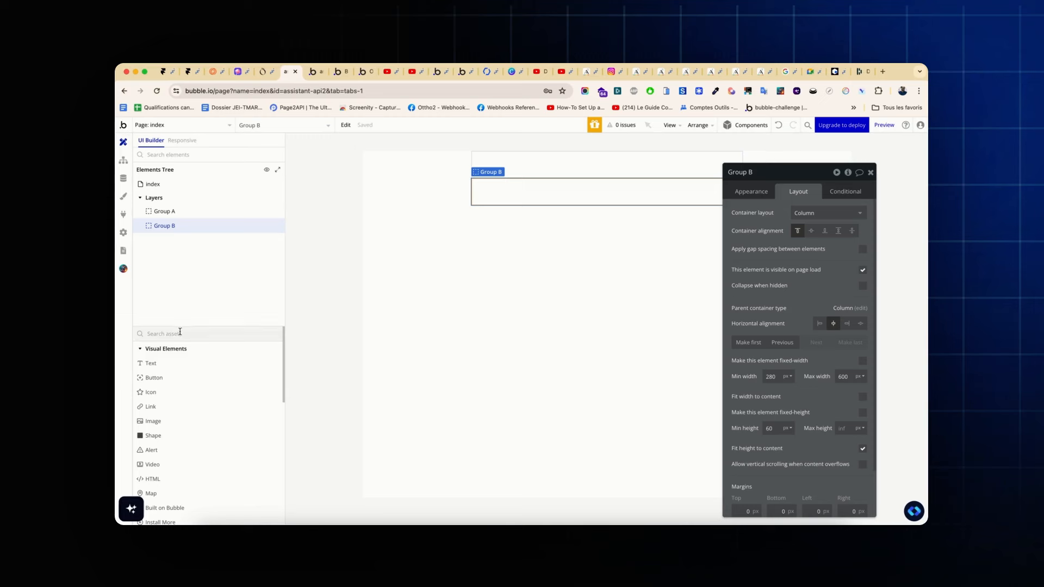
text(inpu)
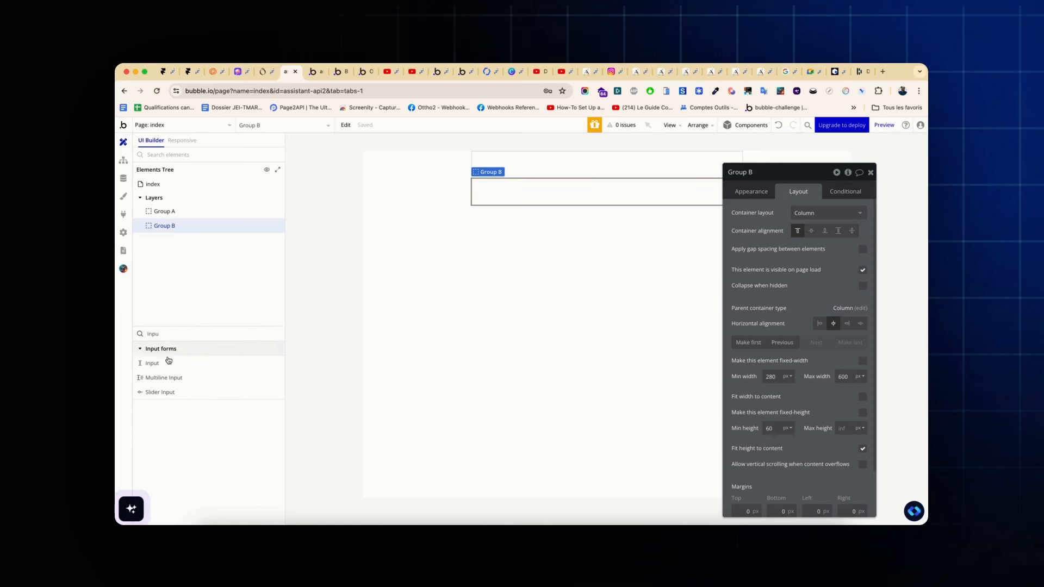
click(163, 362)
click(490, 189)
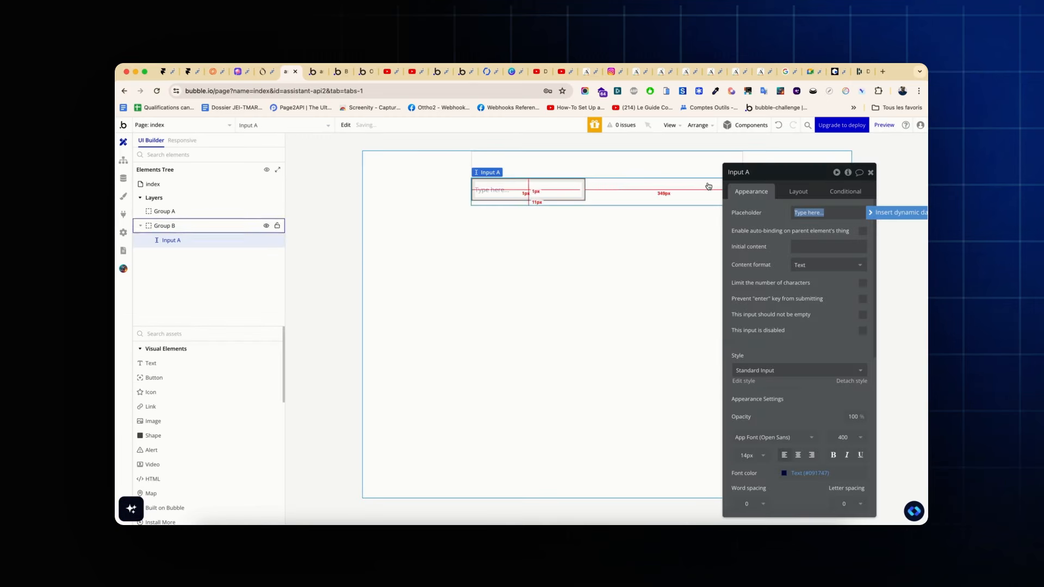
Turn off the fixed width of Input A so it stretches across Group B
click(793, 192)
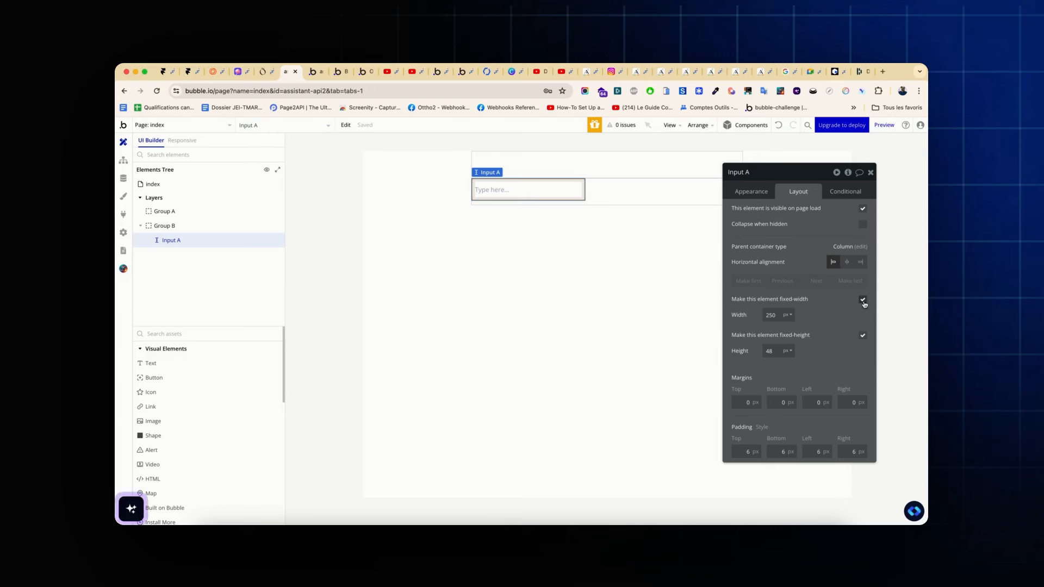
click(863, 299)
drag(806, 176, 671, 291)
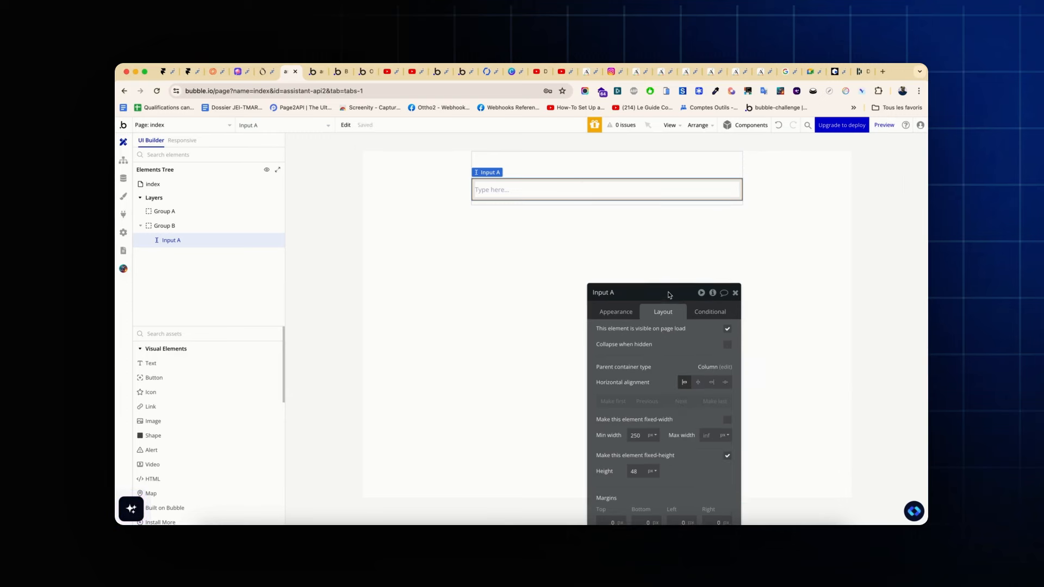
Rename Group B as Group CHAT and set its container layout to Row
click(656, 206)
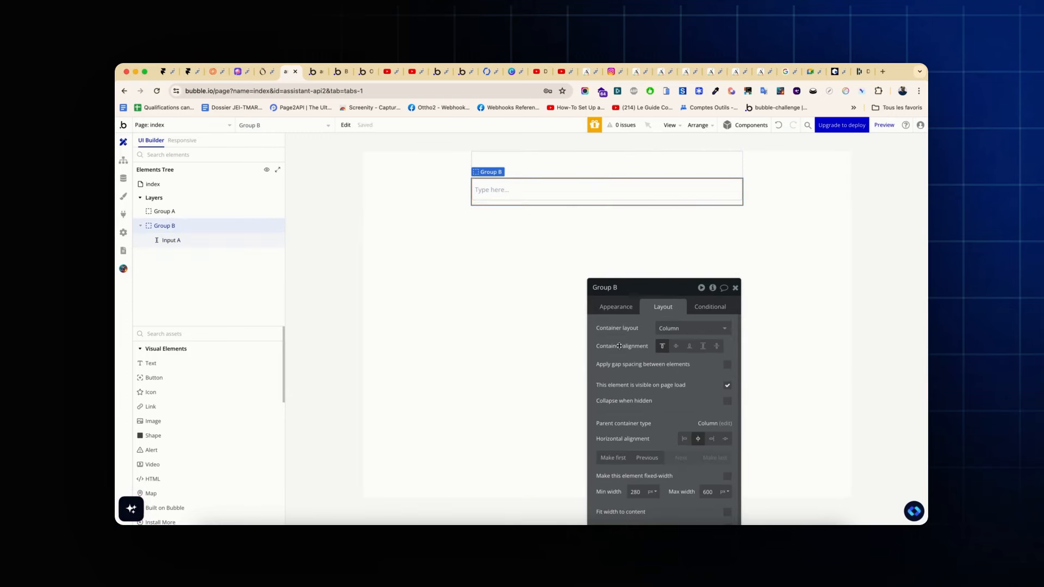
click(623, 283)
key(Return)
click(674, 328)
click(680, 379)
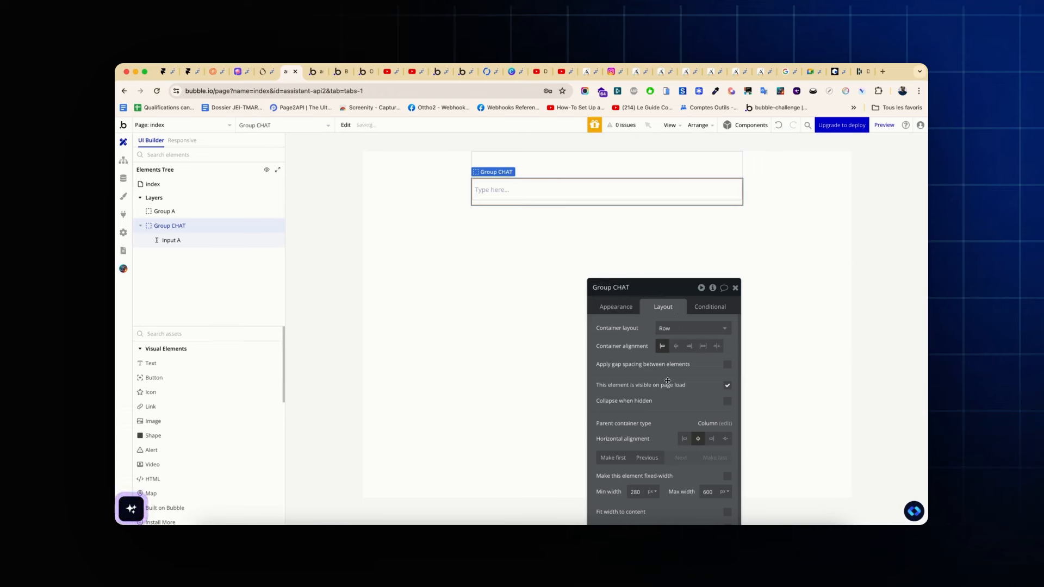
Add an Icon element inside Group CHAT
click(213, 335)
text(i)
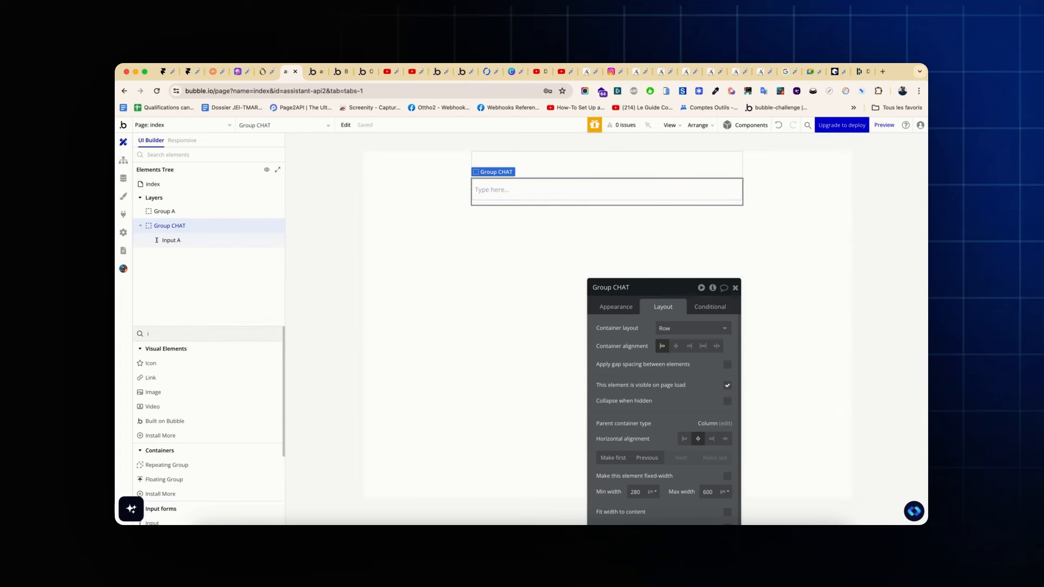
text(con)
click(191, 370)
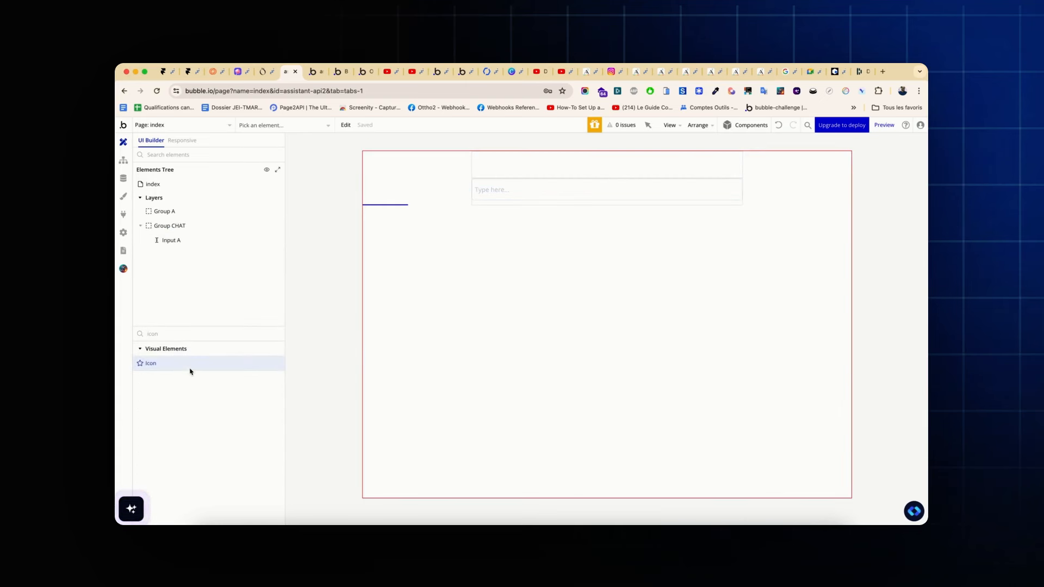
click(504, 201)
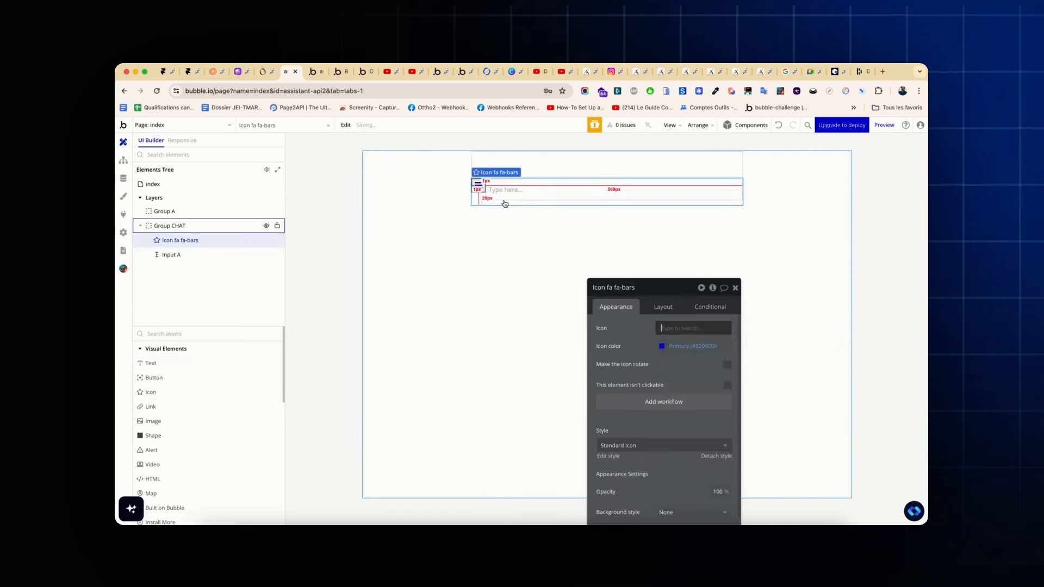
click(625, 316)
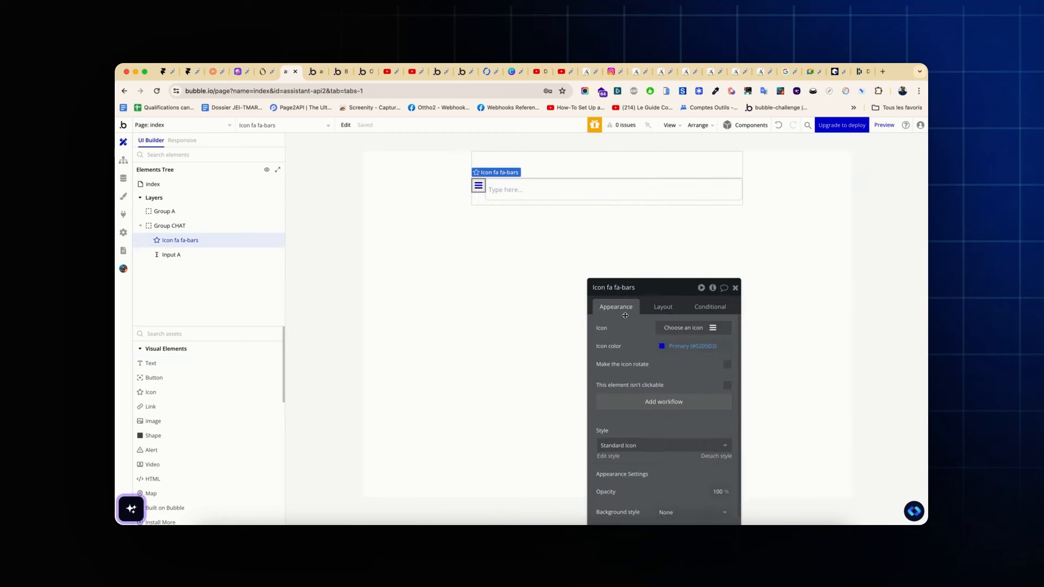
Move the icon after the input in Group CHAT and center it vertically
click(663, 307)
drag(671, 287, 671, 192)
click(680, 308)
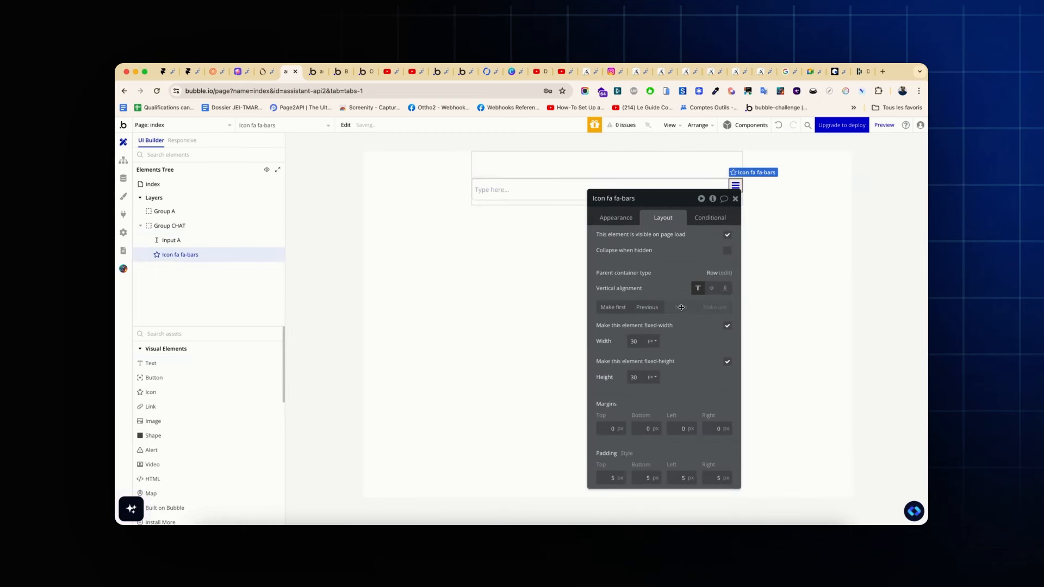
click(711, 289)
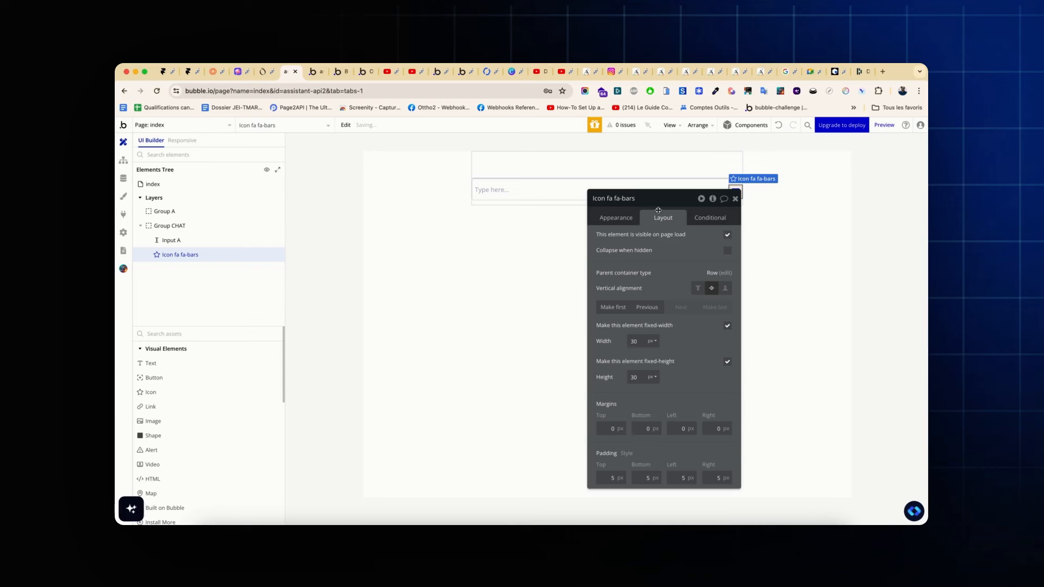
Apply gap spacing in Group CHAT with a 10 px column gap and center Input A vertically
click(563, 206)
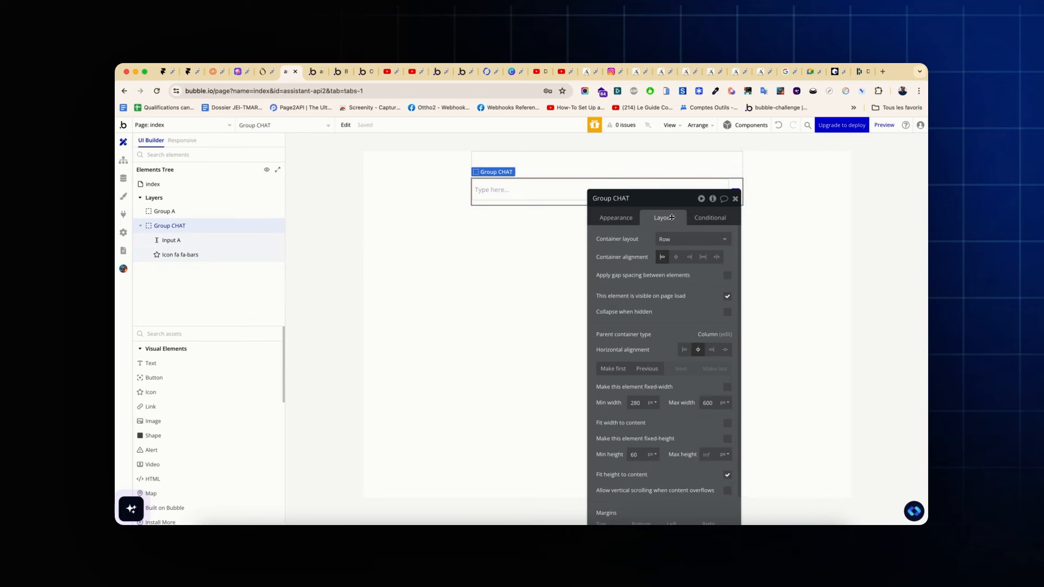
click(727, 277)
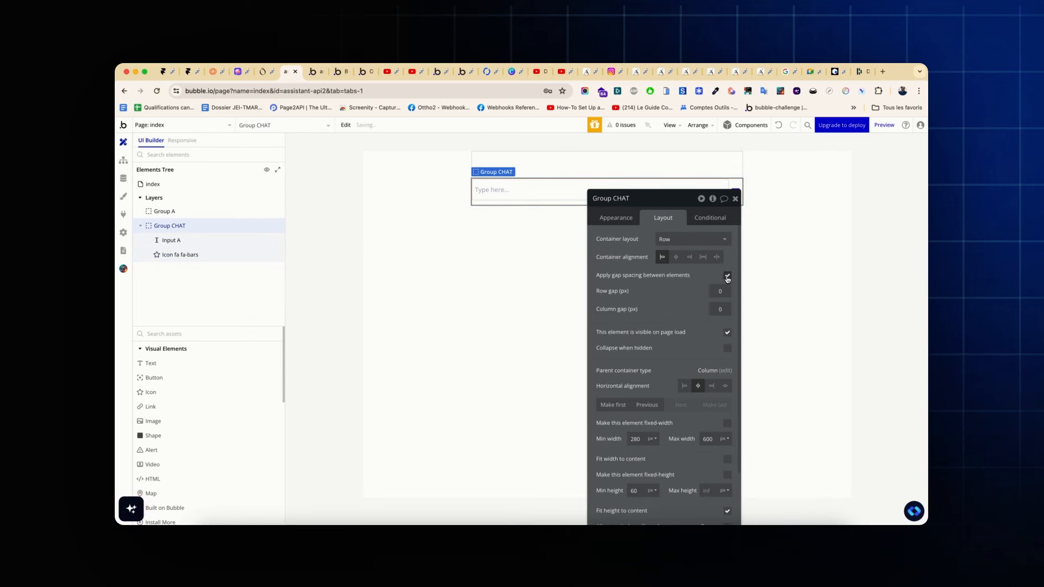
drag(679, 207, 393, 206)
click(434, 308)
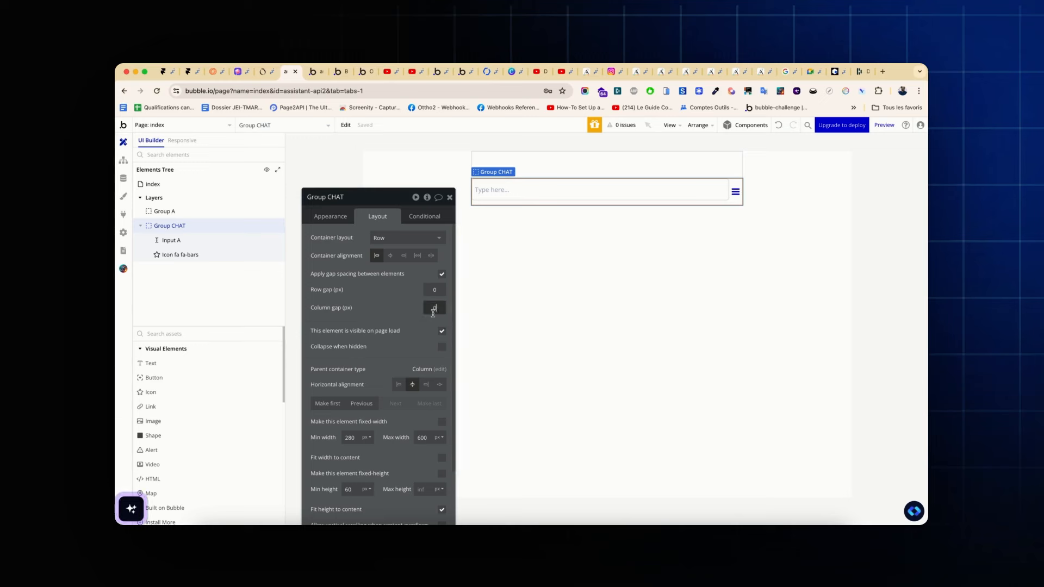
text(5)
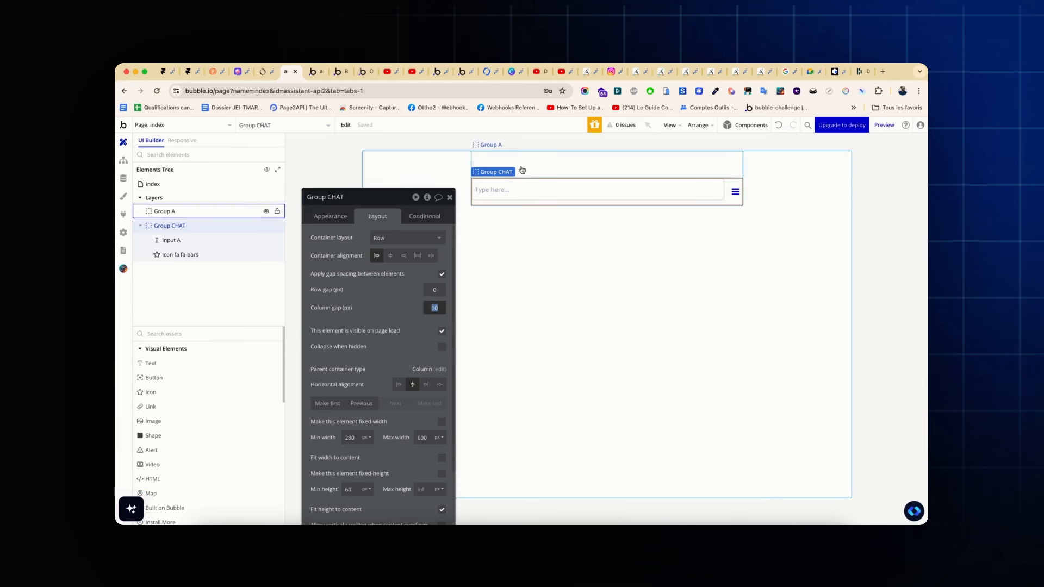
click(517, 189)
click(429, 287)
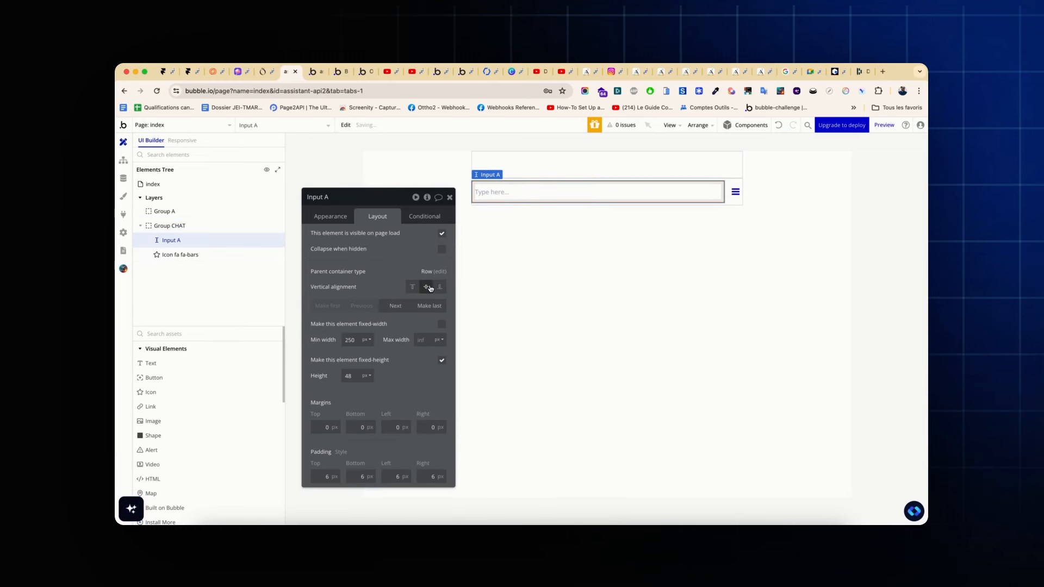
Change the icon beside the input to the filled paper-plane send icon
click(736, 192)
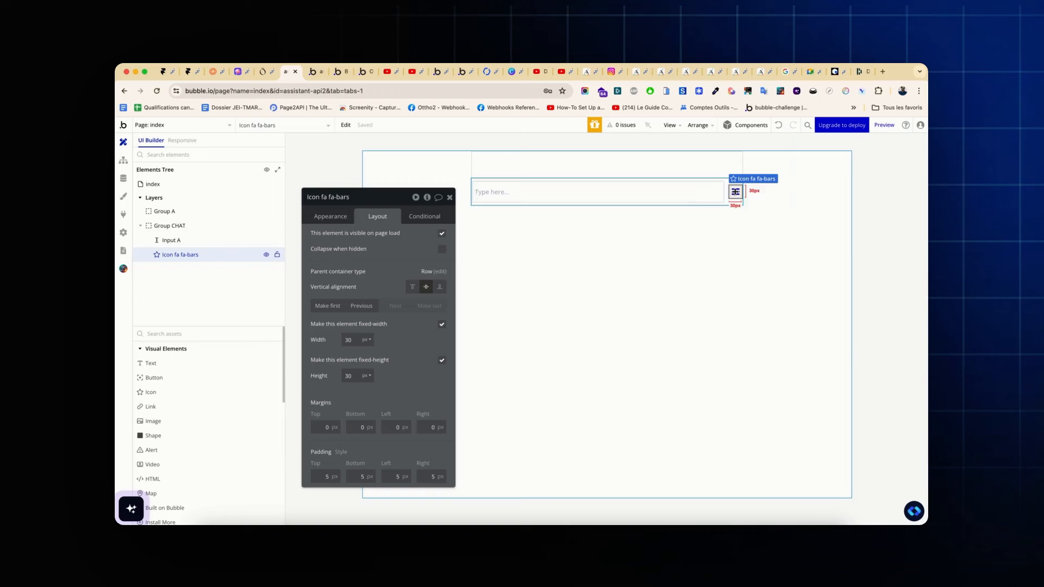
click(330, 216)
click(381, 237)
text(mess)
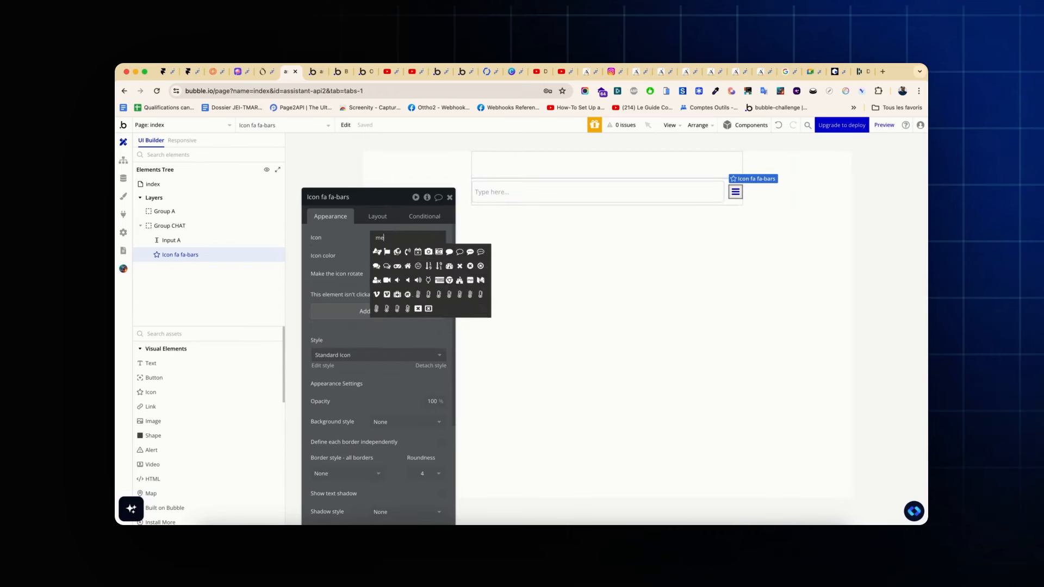
key(BackSpace)
key(BackSpace)
key(BackSpace)
key(BackSpace)
text(send)
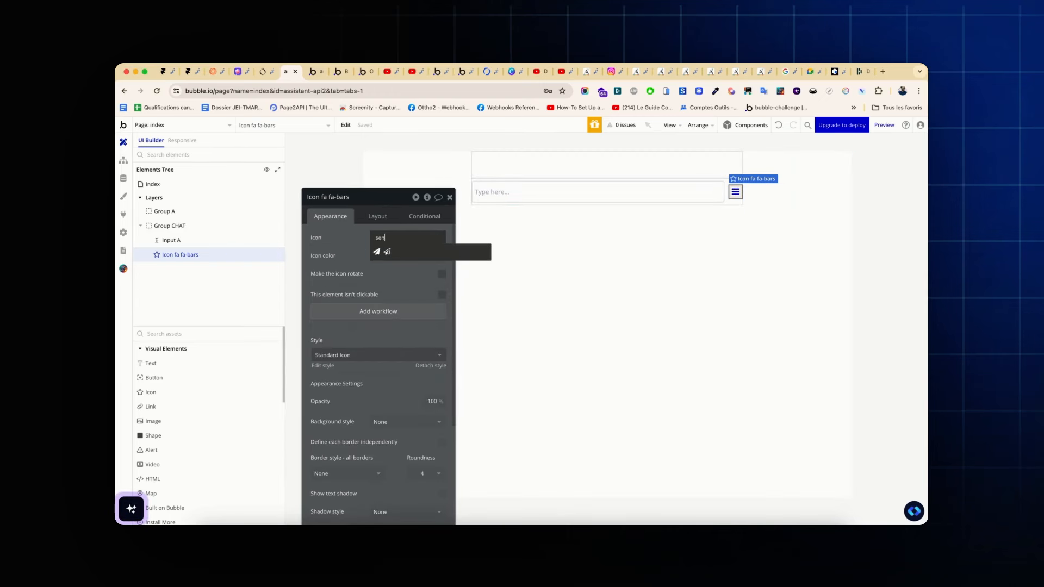
click(376, 252)
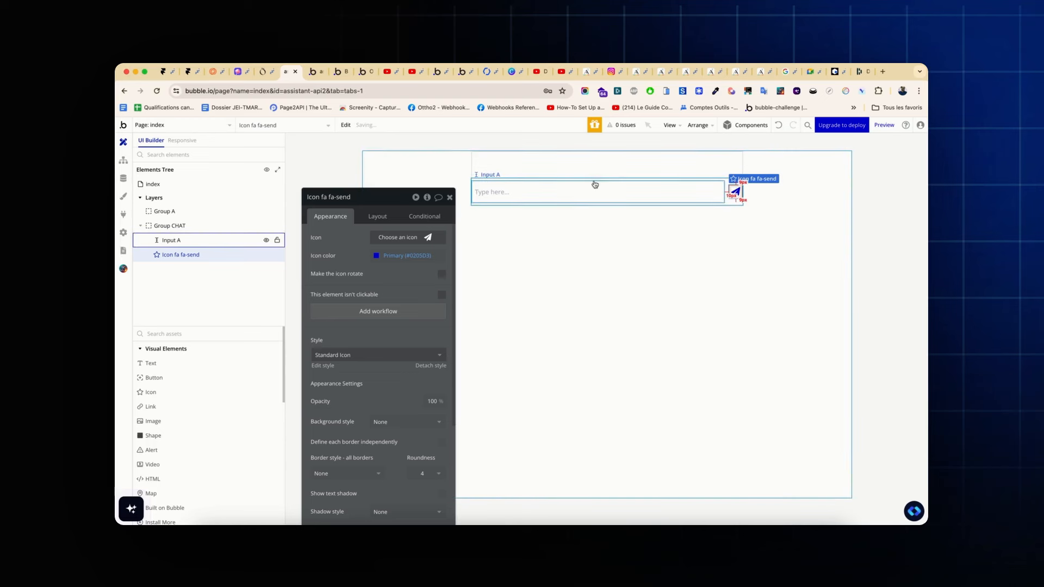
Apply the Standard Group style to Group CHAT
click(589, 205)
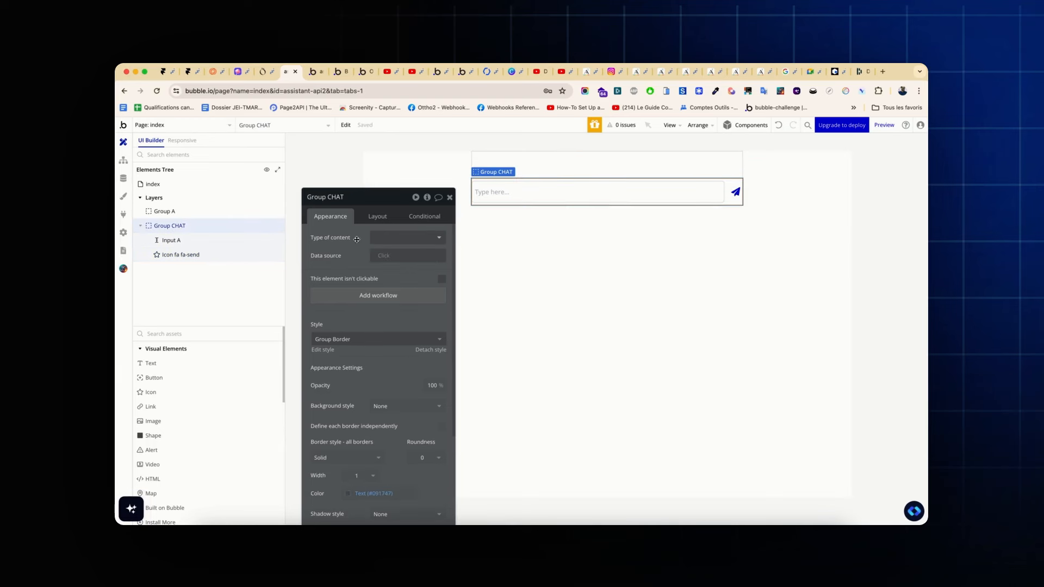
drag(390, 201, 388, 166)
scroll(379, 325, down, 5)
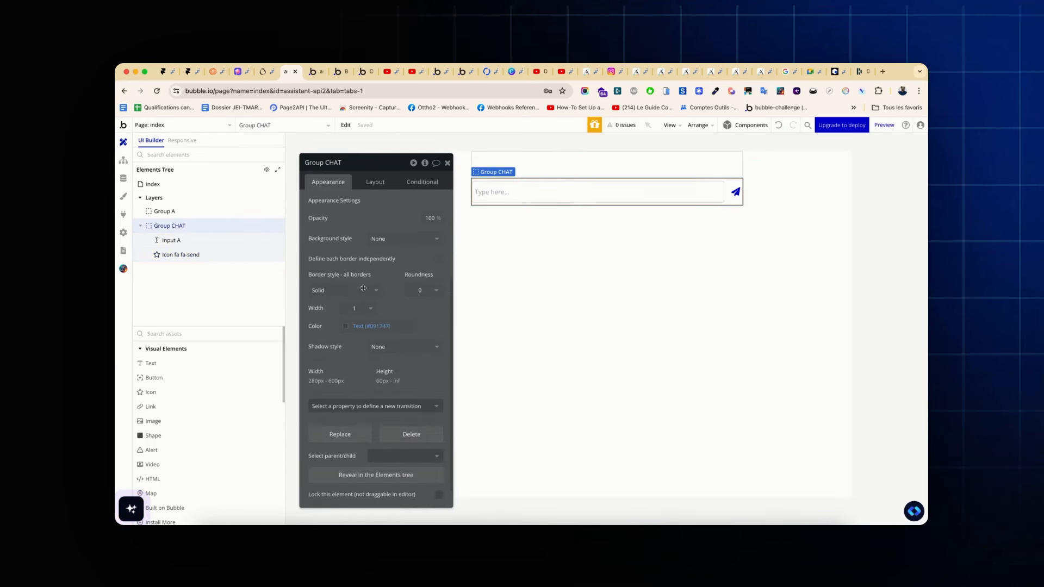
scroll(379, 321, up, 5)
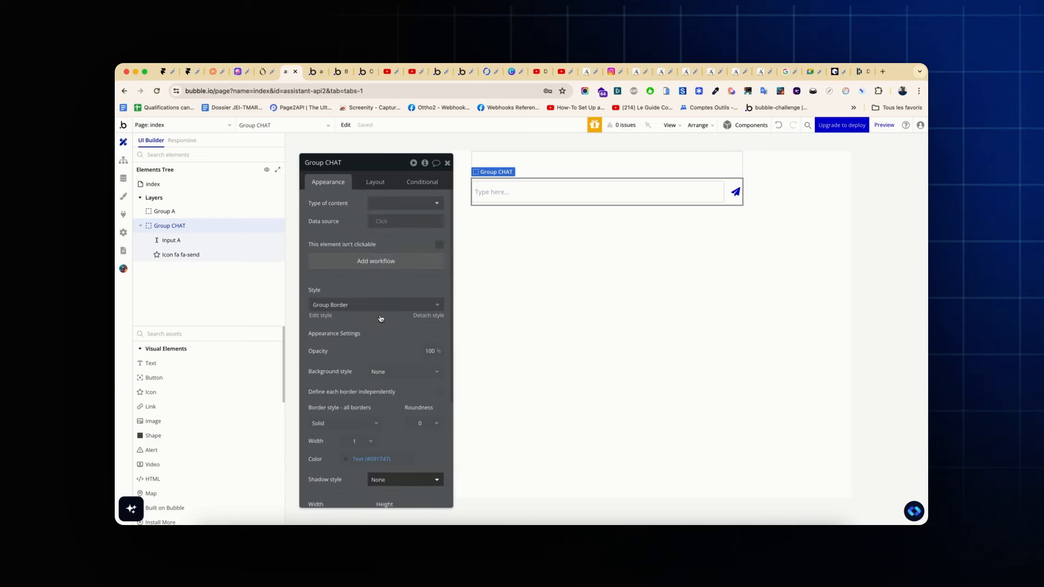
click(354, 305)
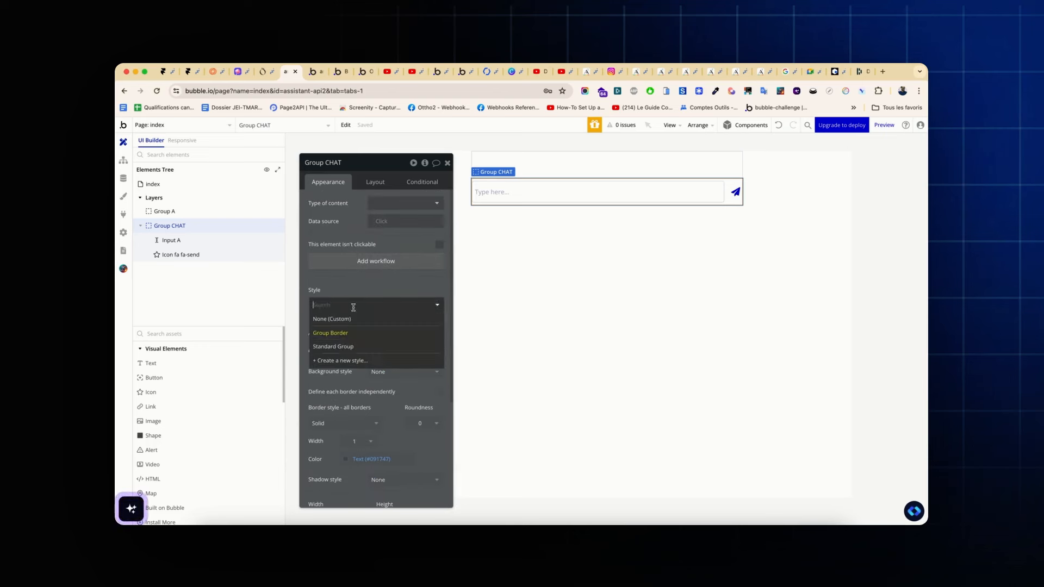
click(340, 347)
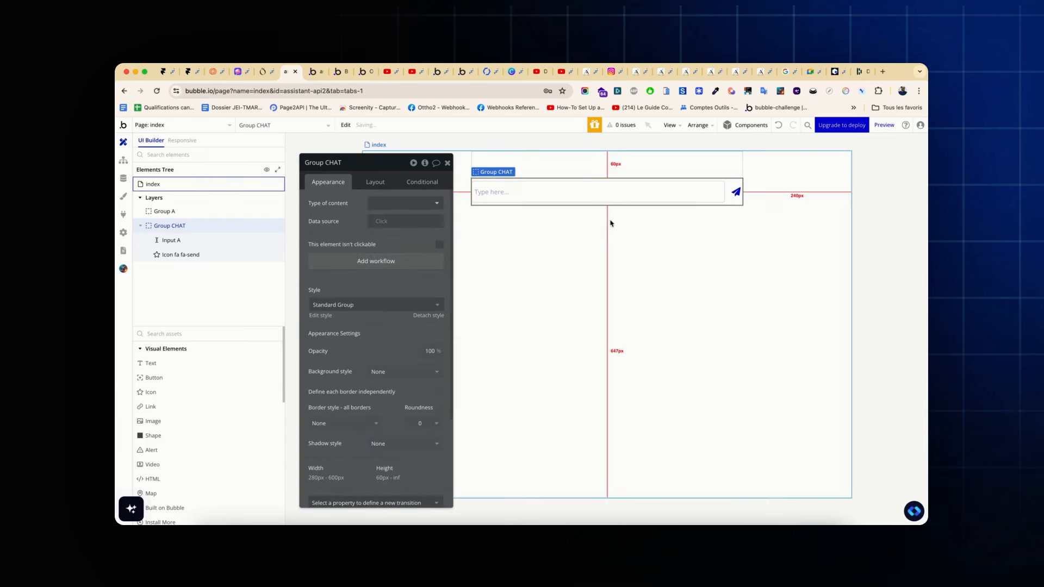
click(605, 236)
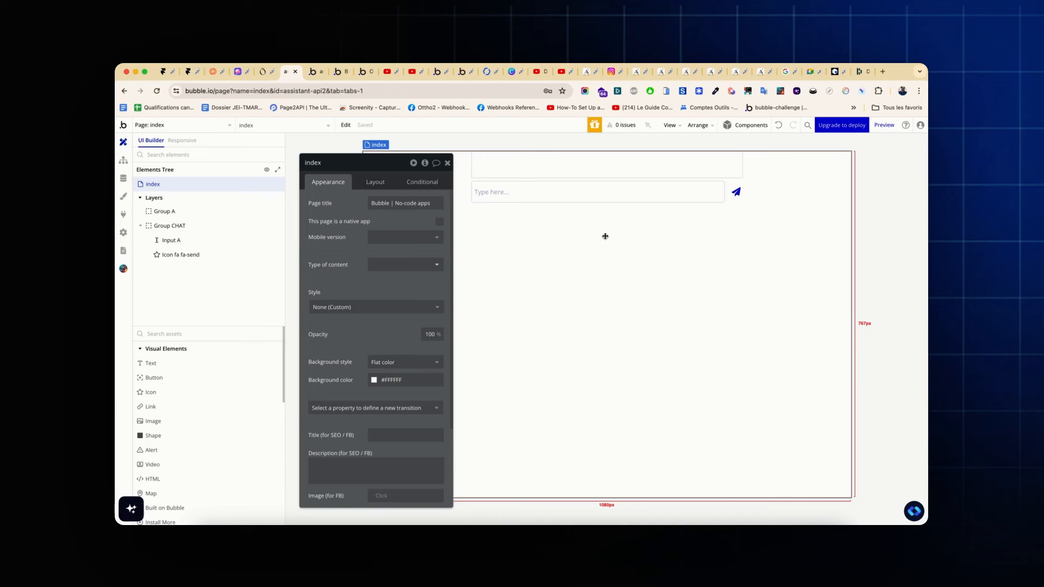
Set the chat input's placeholder to "Send message to assistant"
click(564, 186)
click(381, 200)
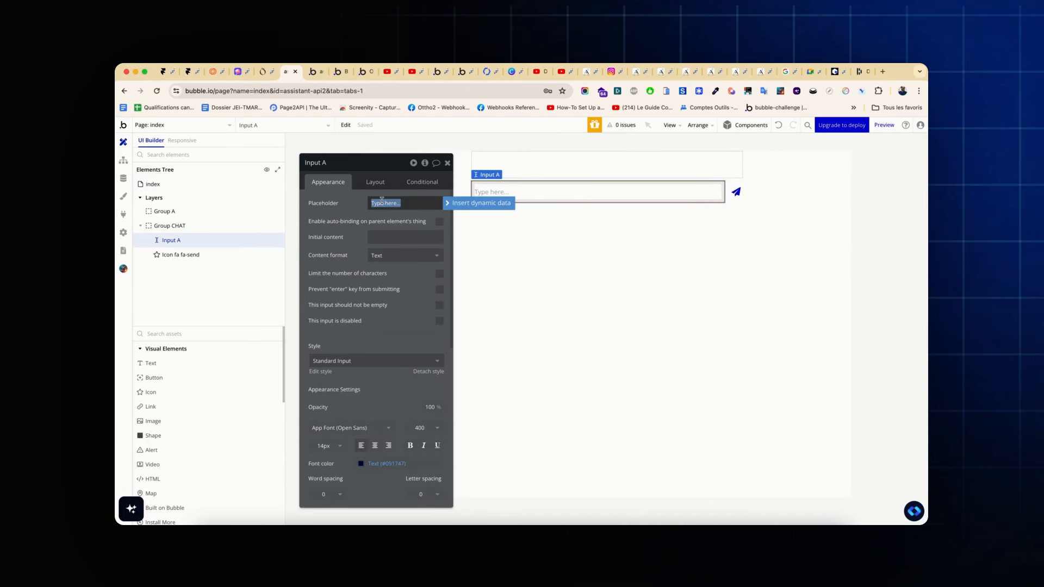
text(Send message to assistant)
click(334, 213)
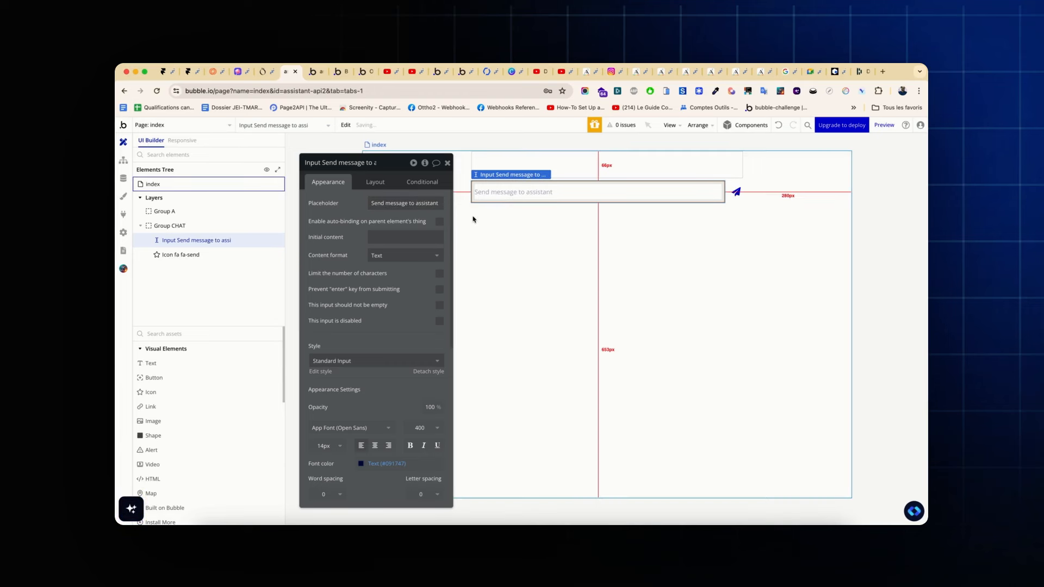
click(507, 225)
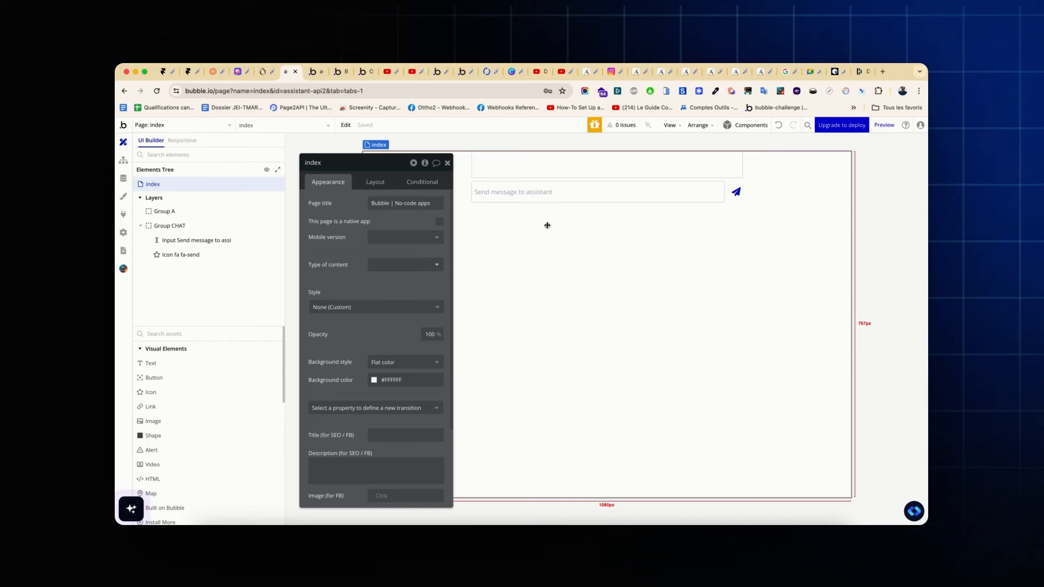
click(736, 196)
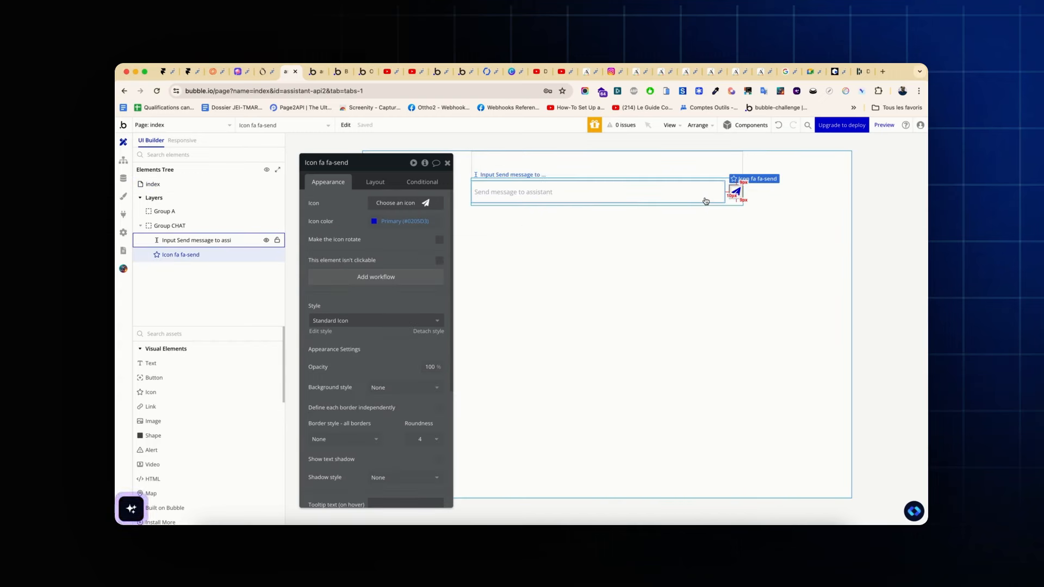
Create a new data type named message in the app's database
click(123, 177)
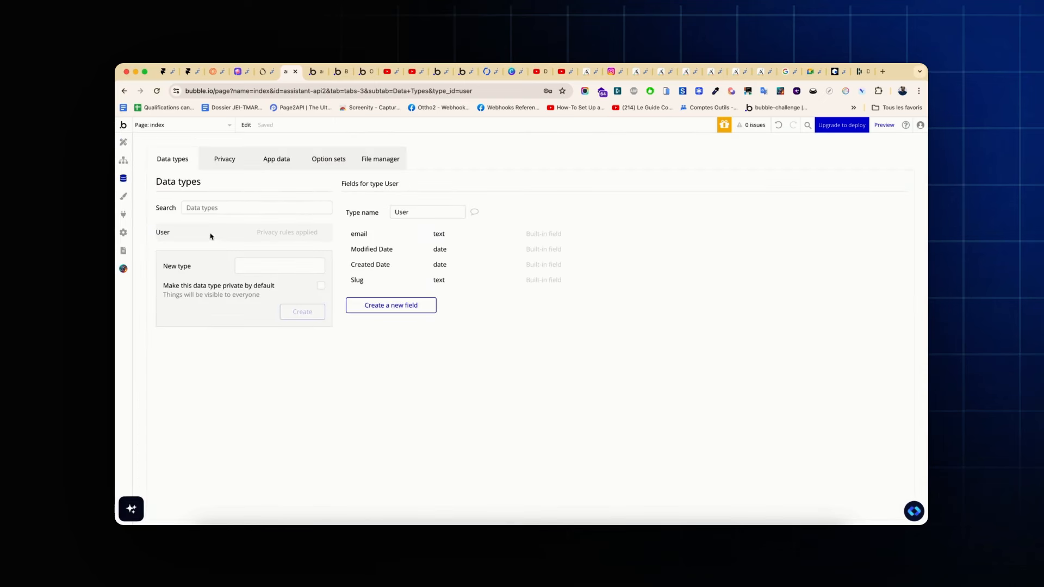
click(245, 265)
text(message)
key(Return)
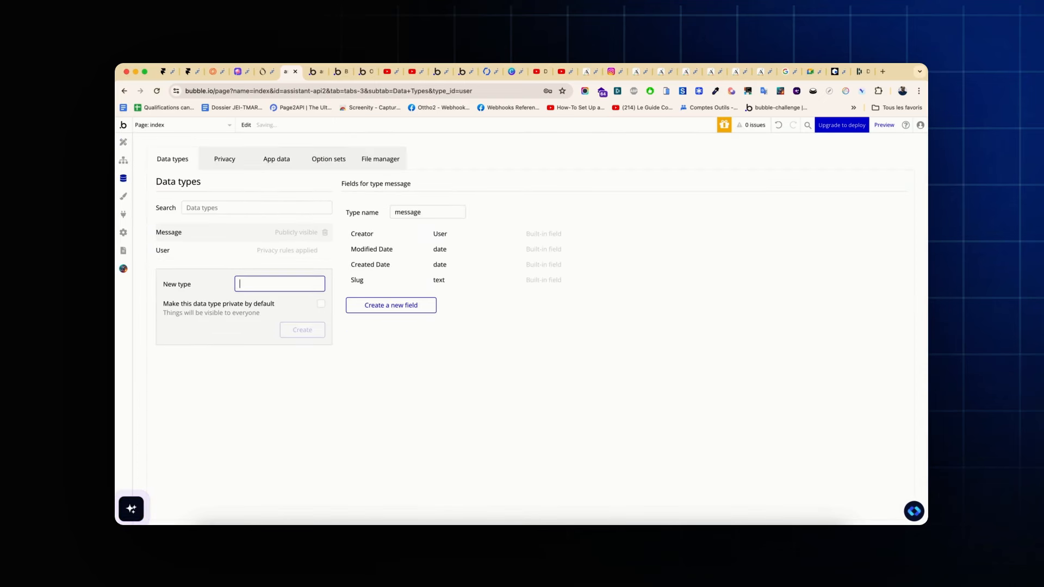
Add a field named content of type text to the message data type
click(392, 305)
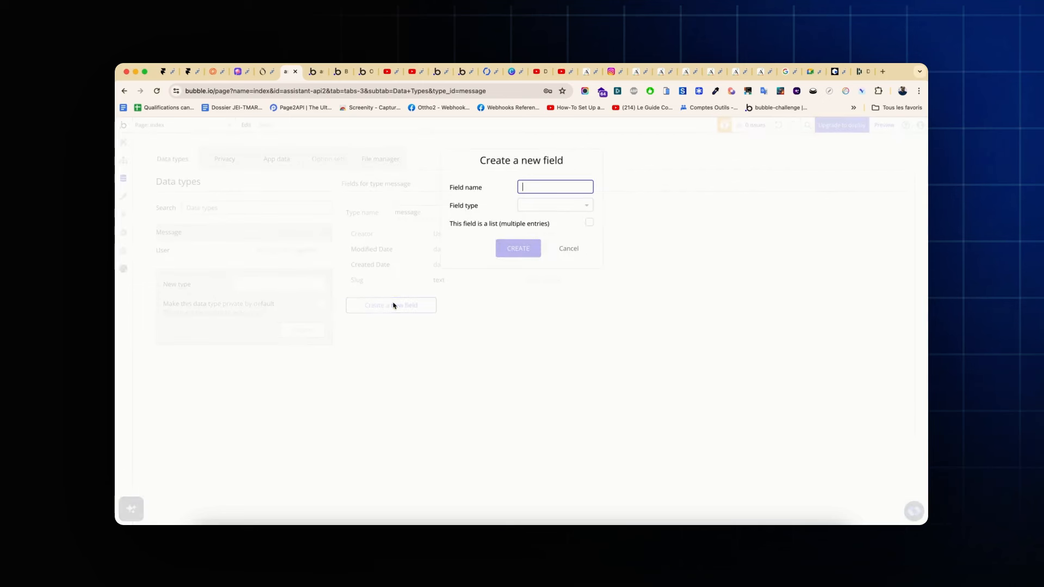
text(content)
click(533, 206)
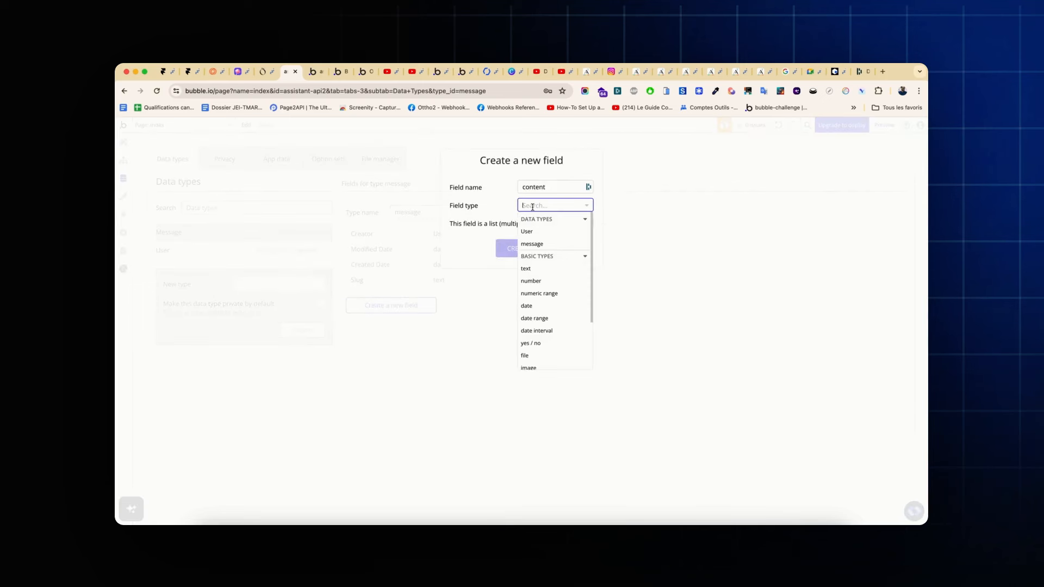
click(536, 272)
click(523, 249)
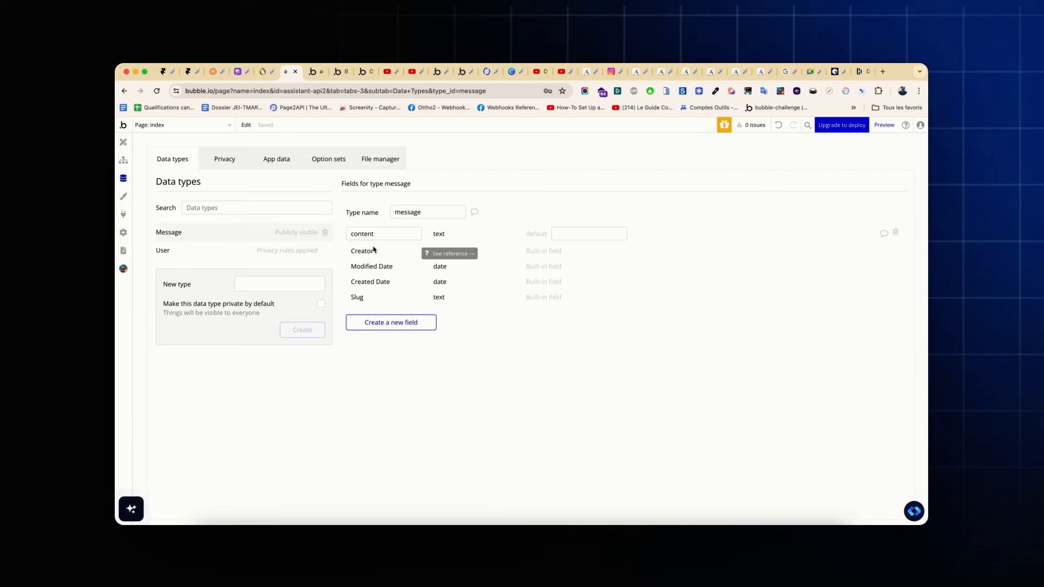
Add a field named role of type text to the message data type
click(382, 322)
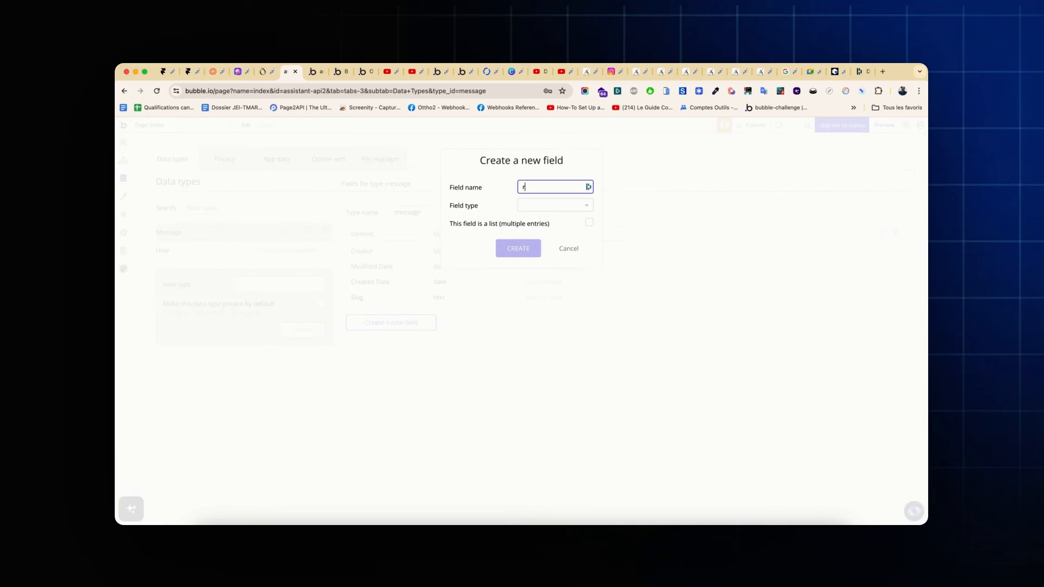
click(530, 204)
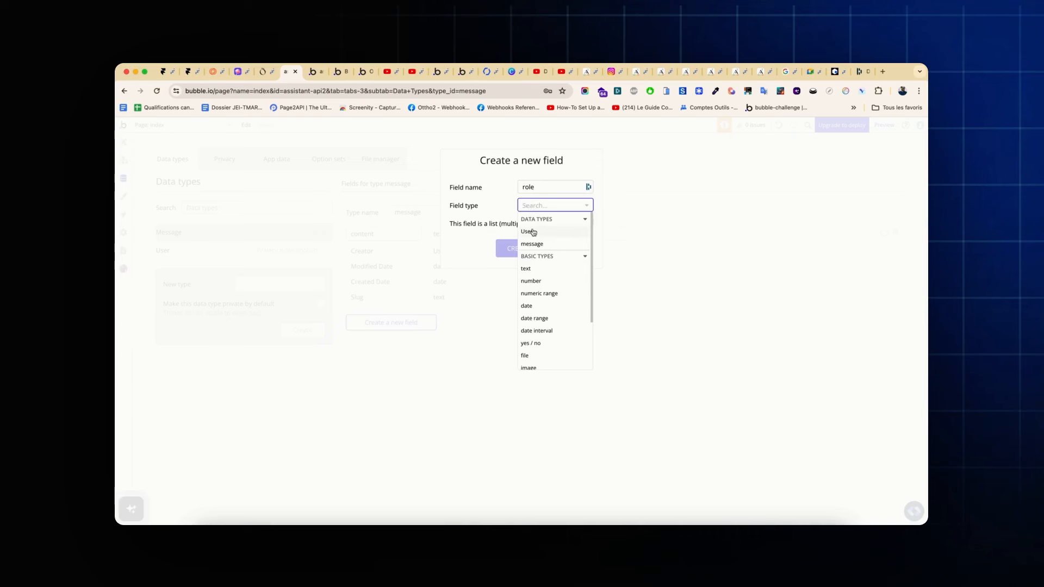
click(531, 269)
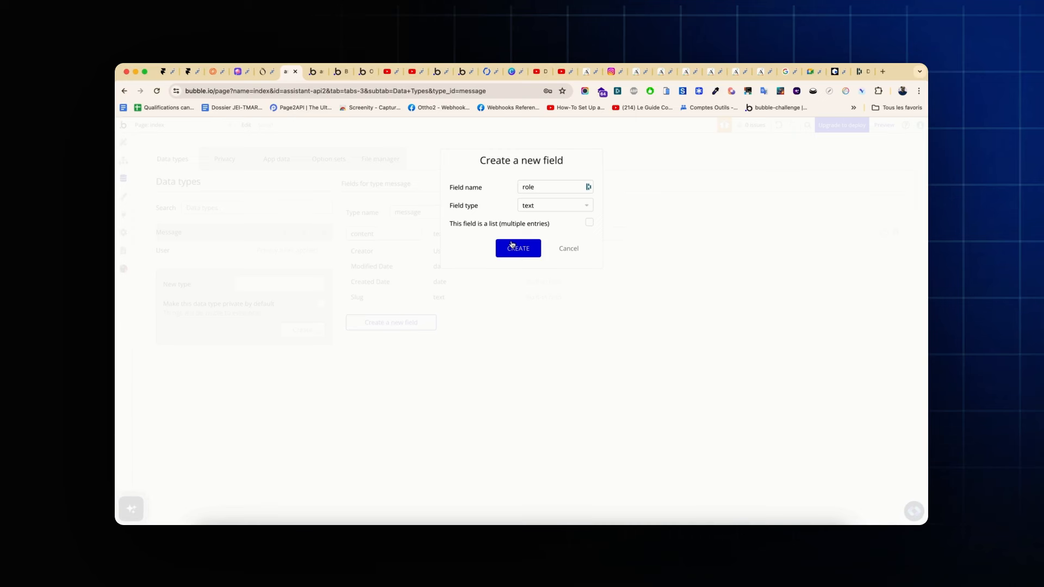
click(511, 244)
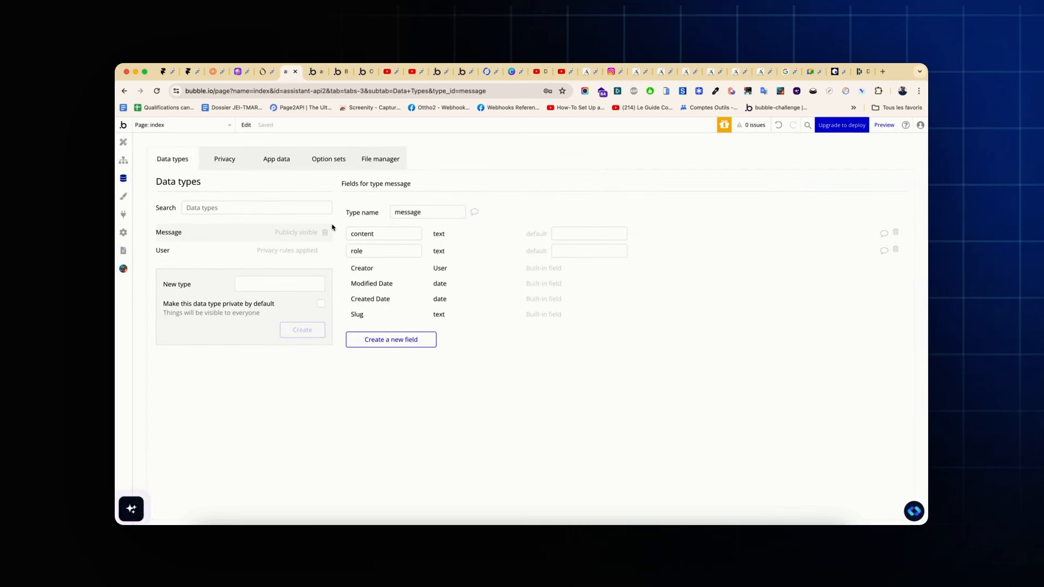
Create a click workflow for the chat's send icon with a Create a new thing action of type message
click(124, 141)
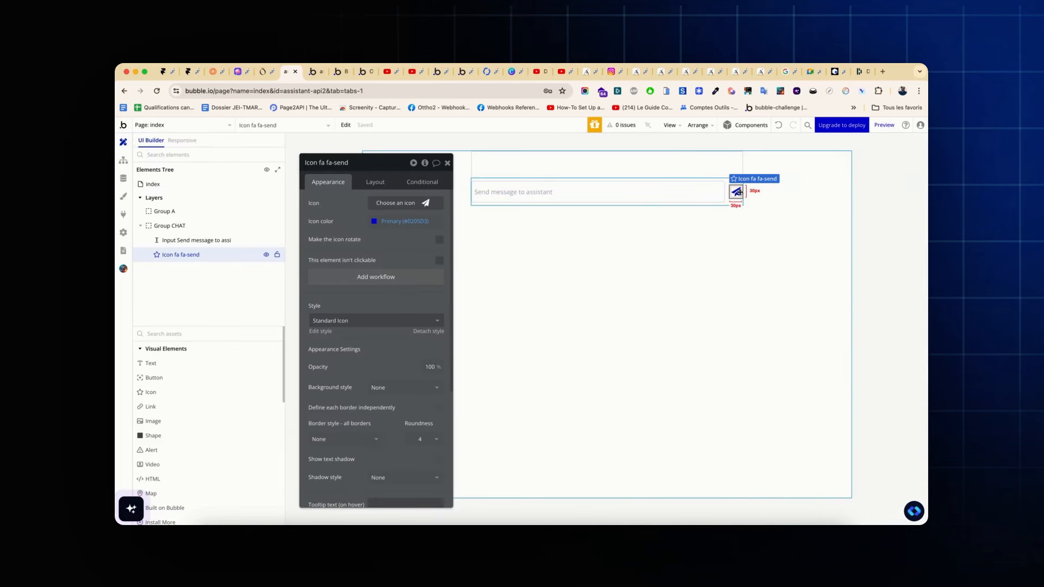
click(373, 278)
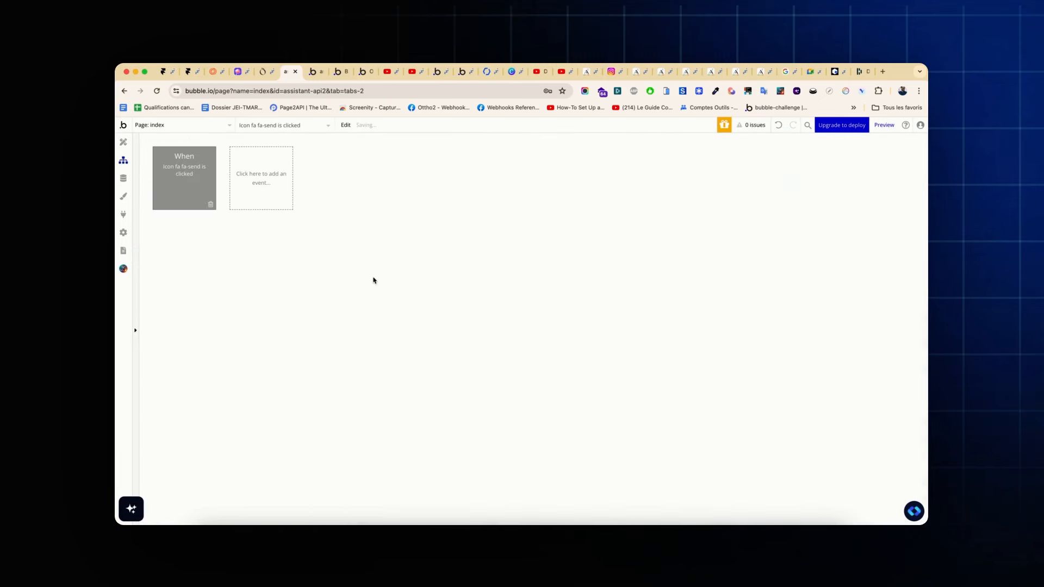
click(182, 245)
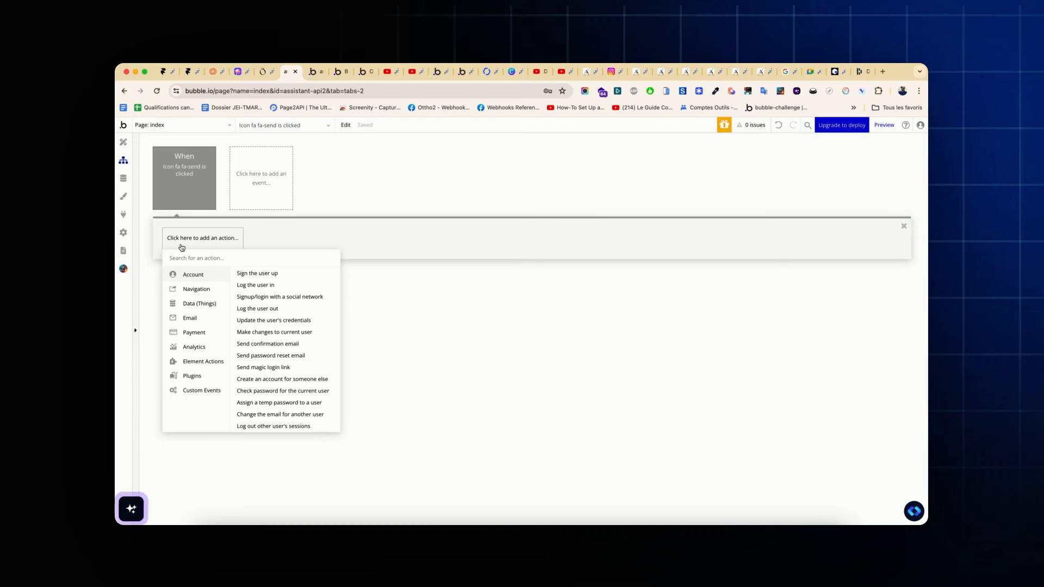
mouse_move(185, 303)
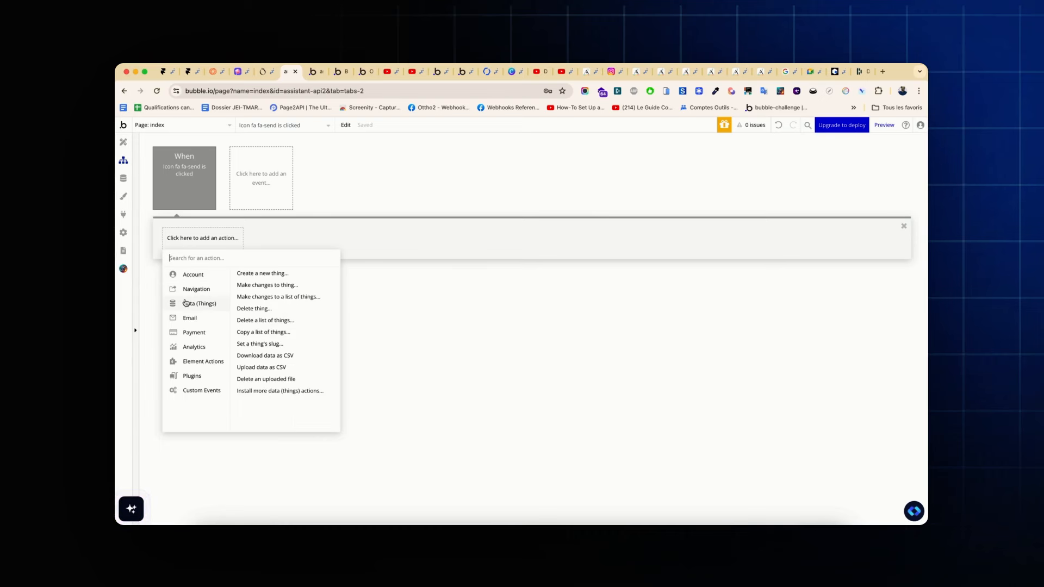
click(264, 276)
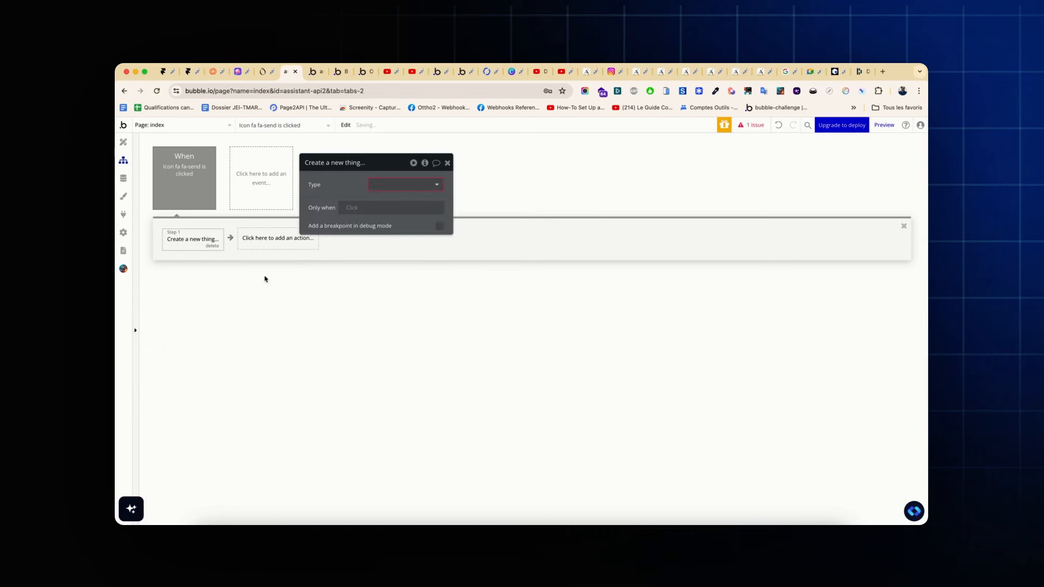
click(422, 185)
click(371, 209)
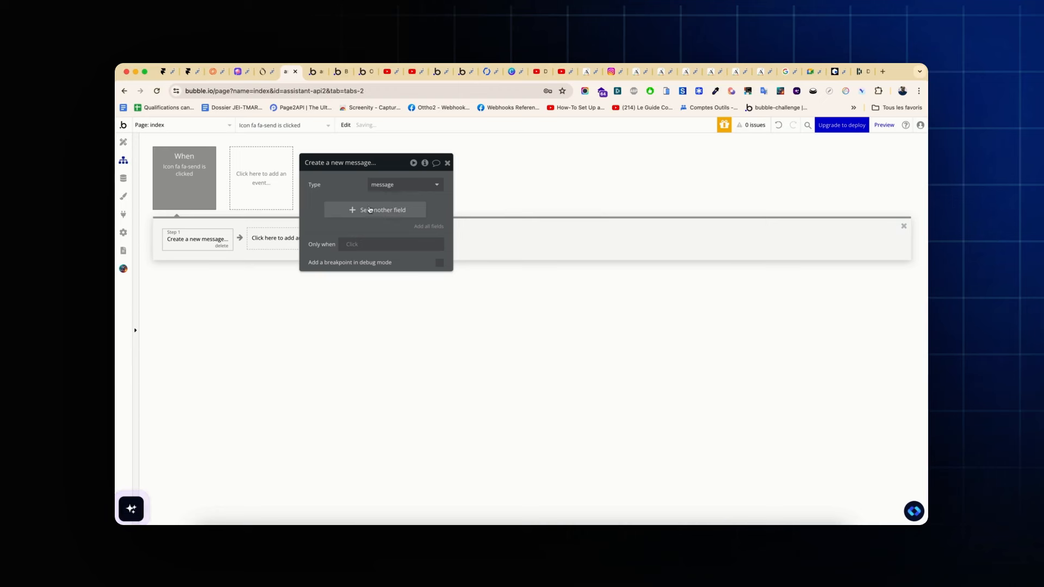
Set the new message's content field to the value of the Send message to assistant input
click(370, 210)
click(322, 201)
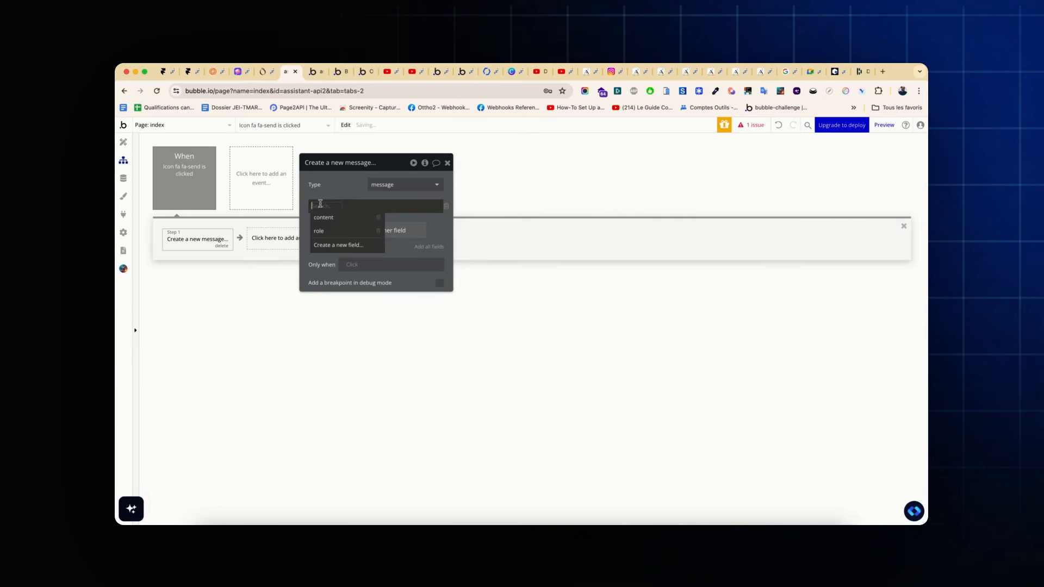
click(326, 217)
click(346, 208)
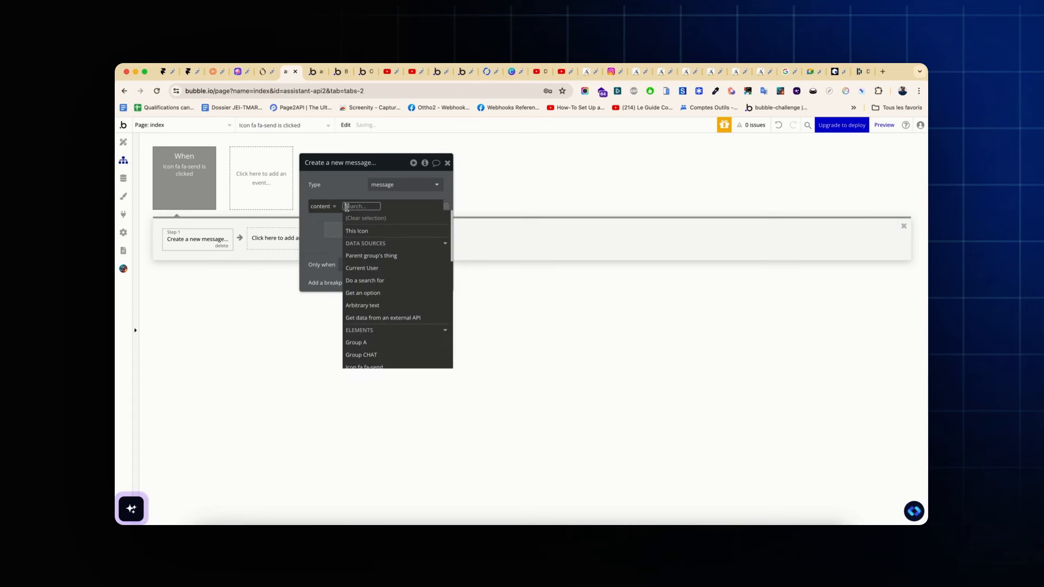
scroll(365, 282, down, 3)
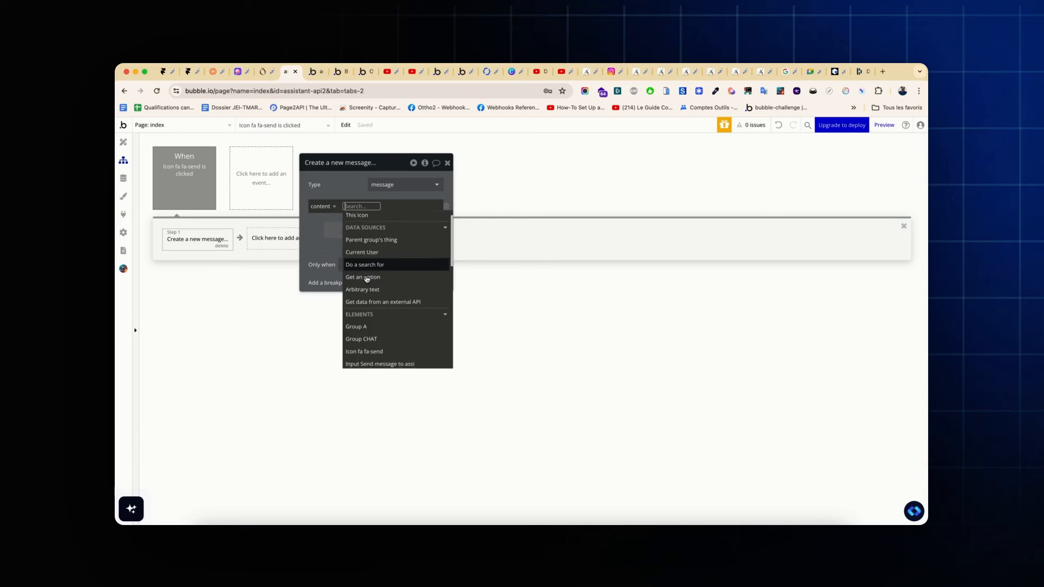
click(361, 330)
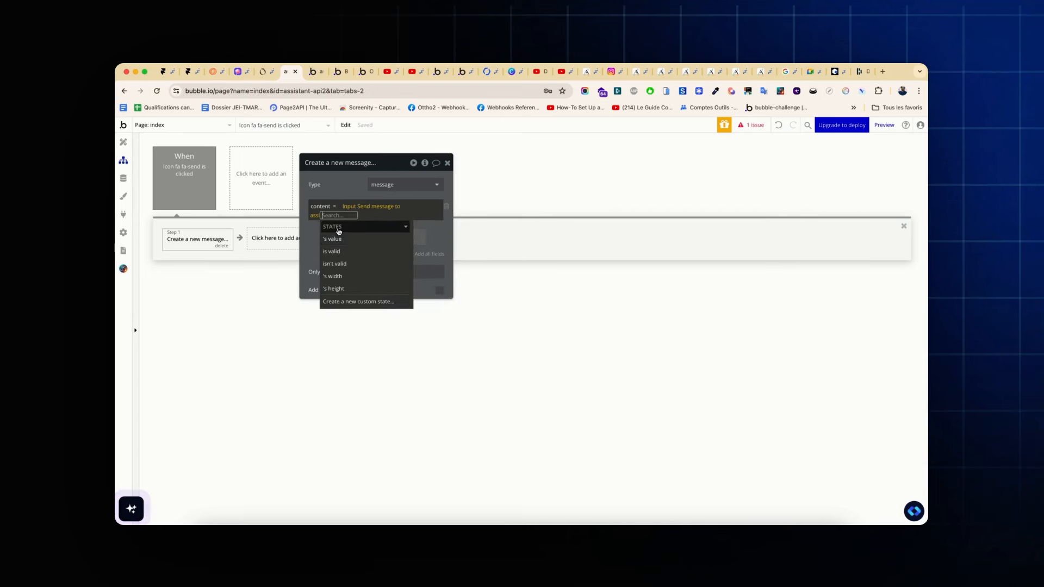
click(358, 239)
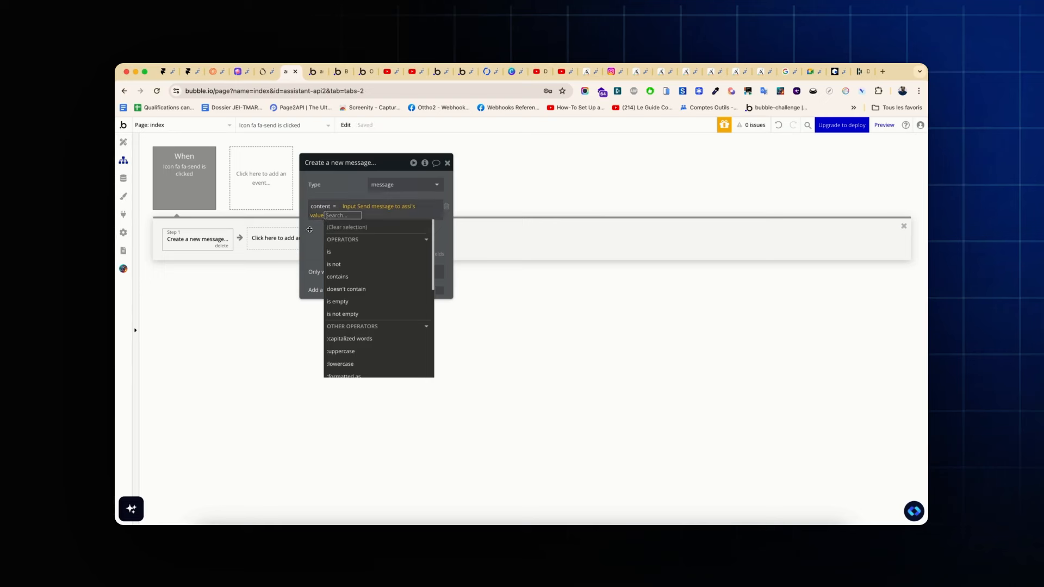
Add the role field to the message creation action and set it to the static text "user"
click(310, 230)
click(350, 229)
click(349, 229)
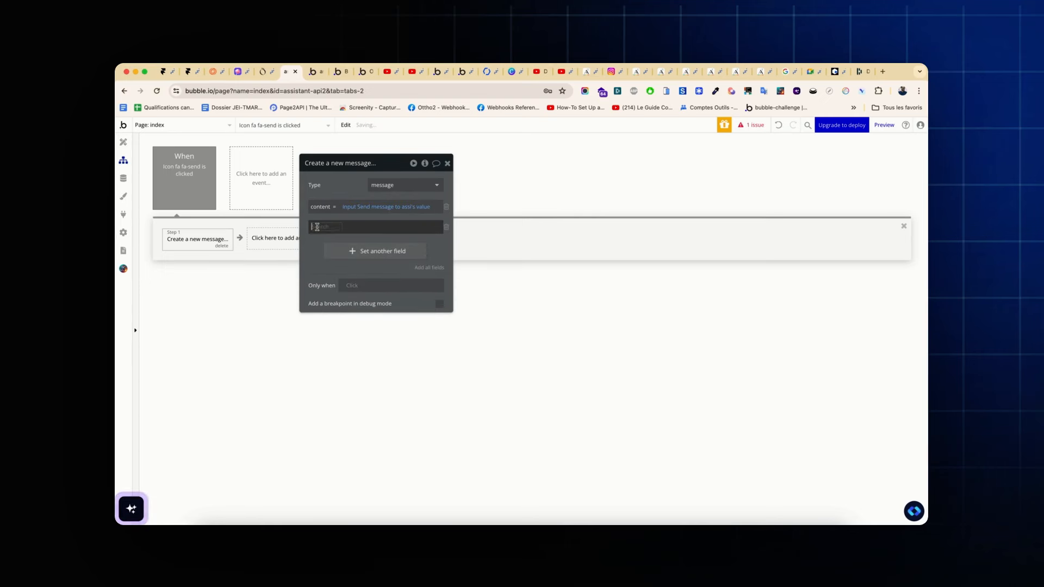
click(320, 248)
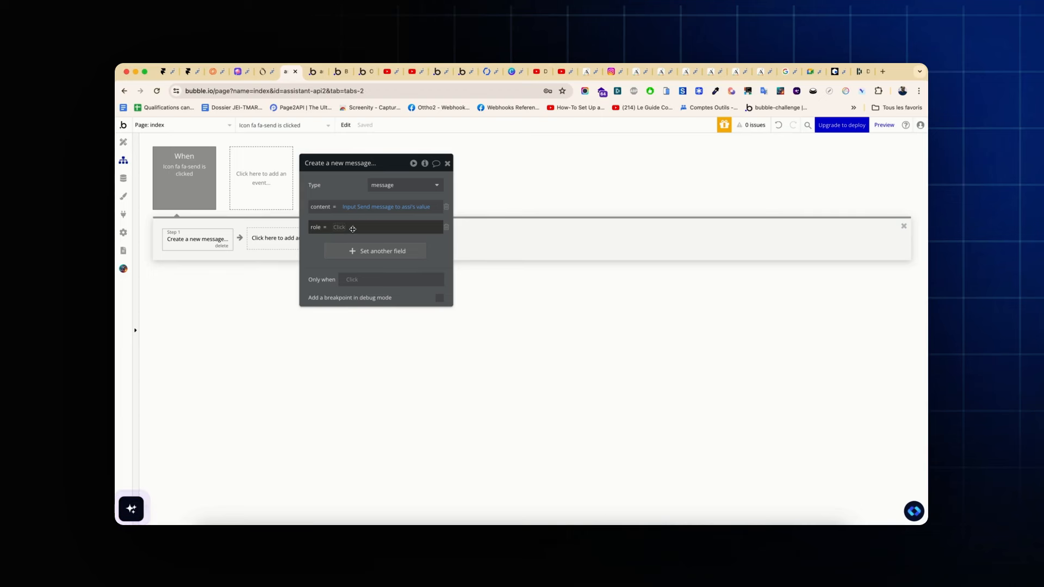
click(339, 228)
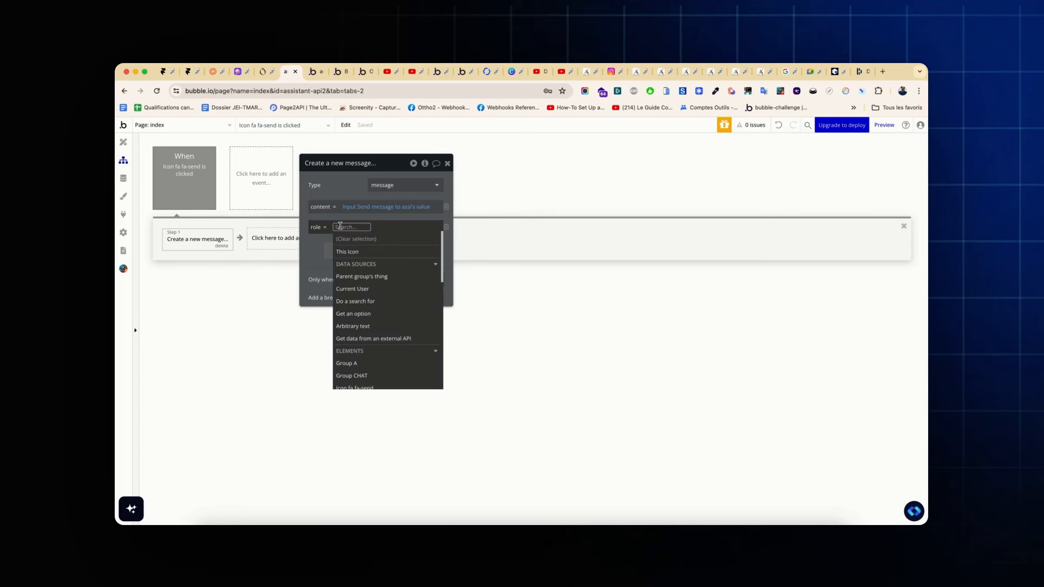
click(342, 218)
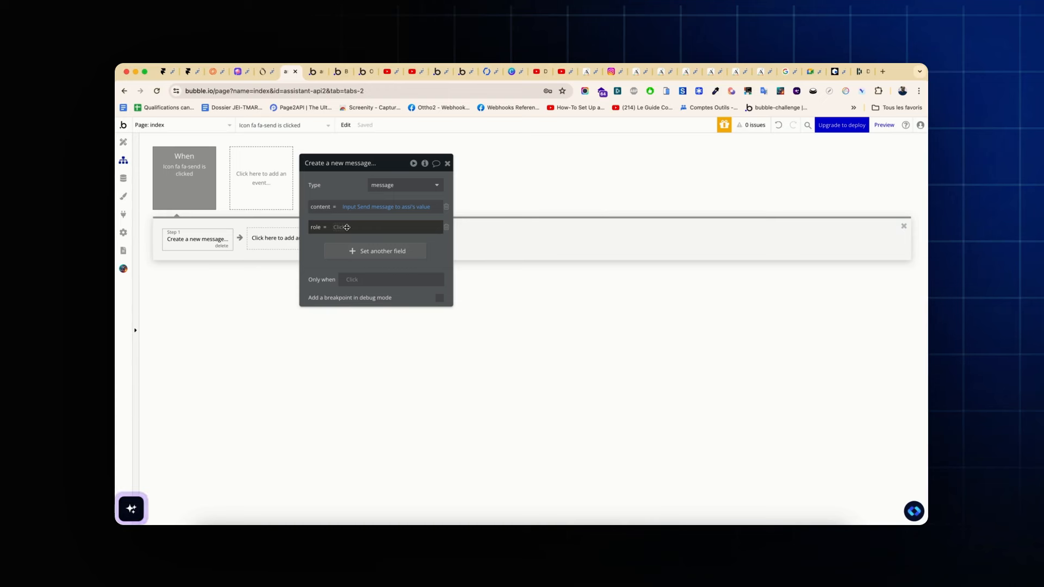
click(346, 227)
click(349, 224)
text(use)
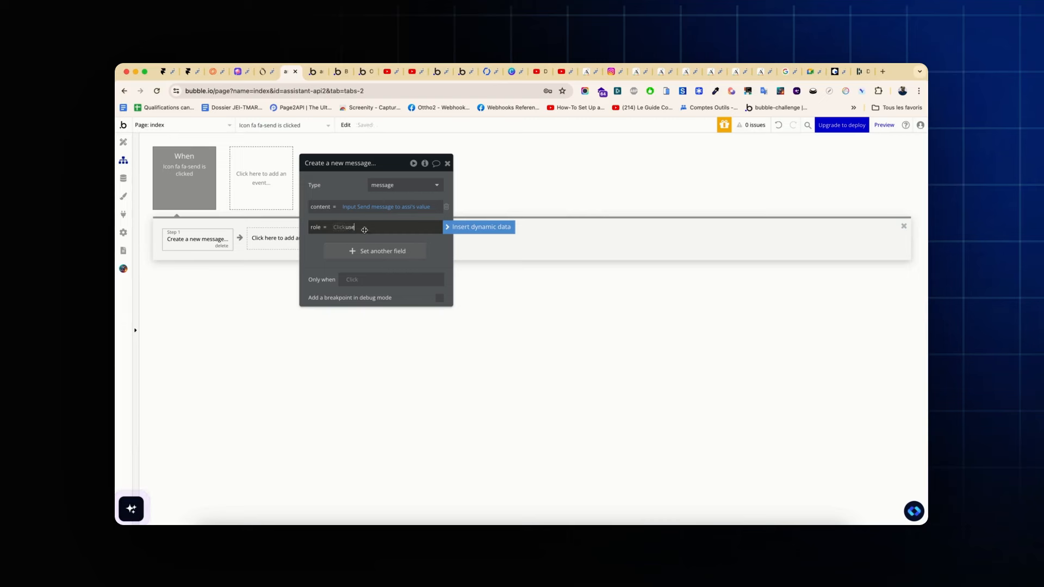
text(r)
click(312, 250)
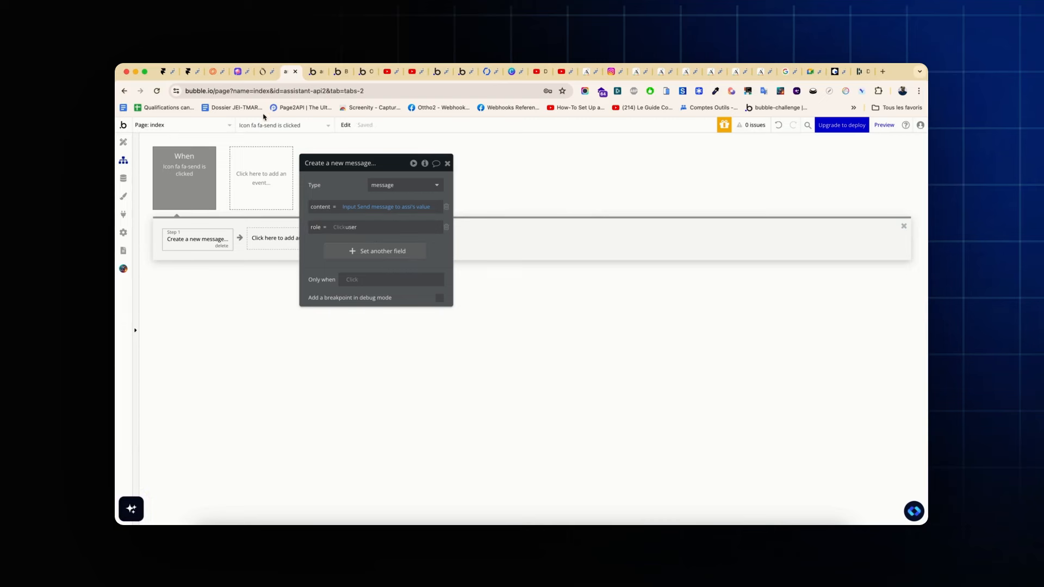
Close the assistant-api-69736 editor tab and return to the assistant-api2 workflow editor
click(308, 72)
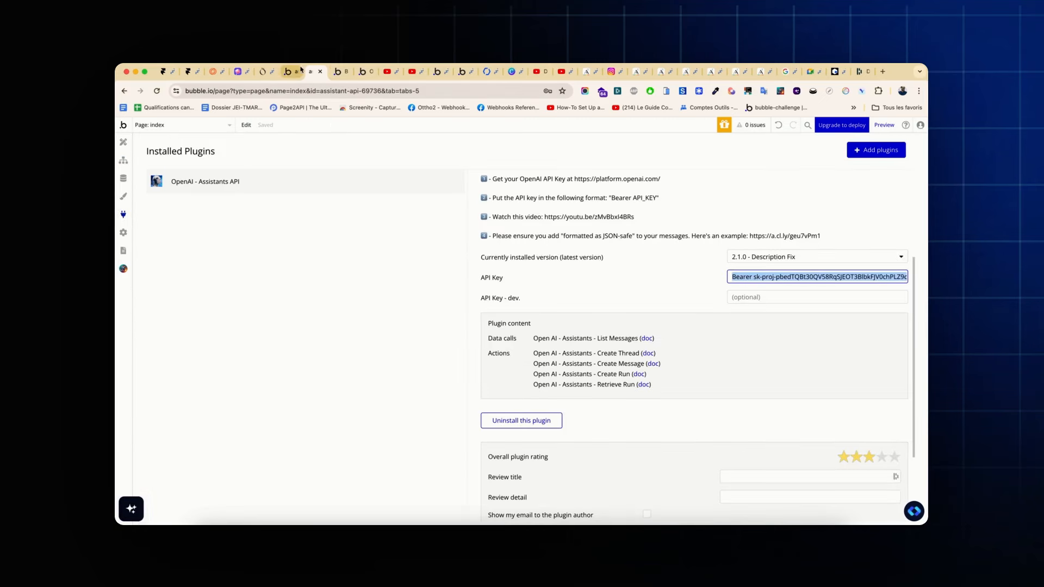
click(291, 75)
click(307, 73)
key(super+w)
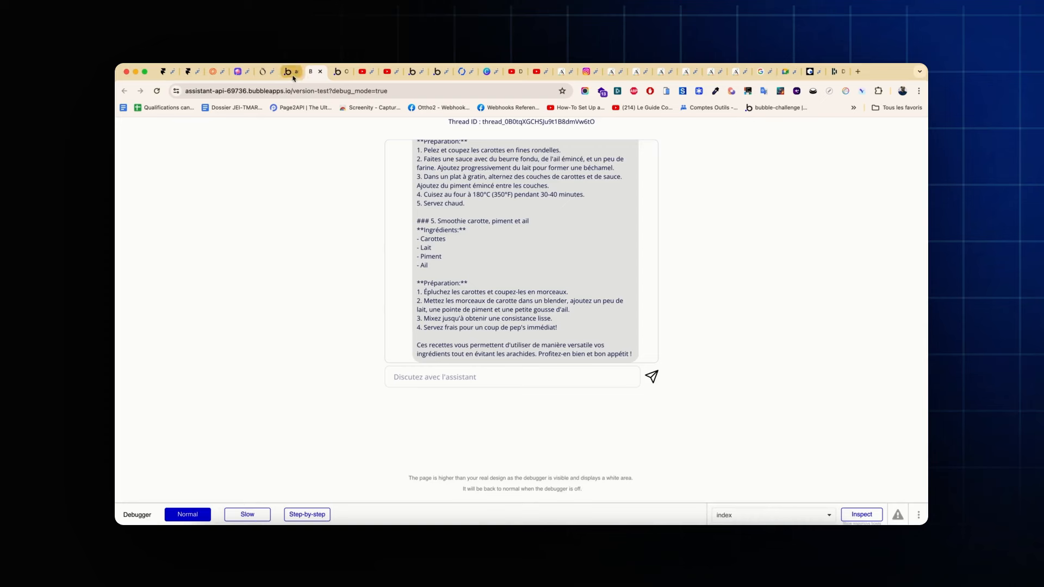
click(289, 71)
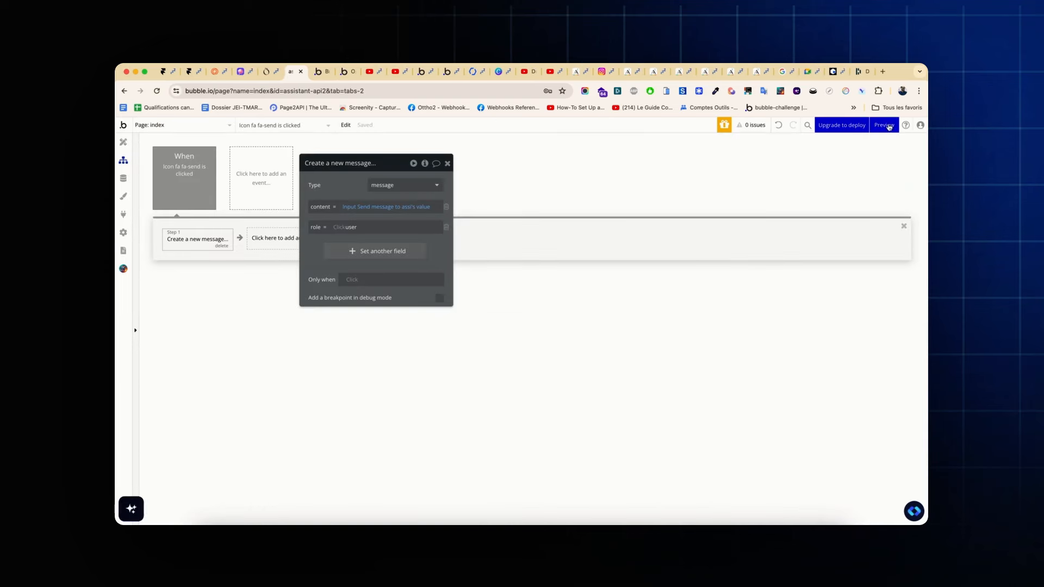
Preview the app and send the test message "bonjour" through the chat input
click(886, 125)
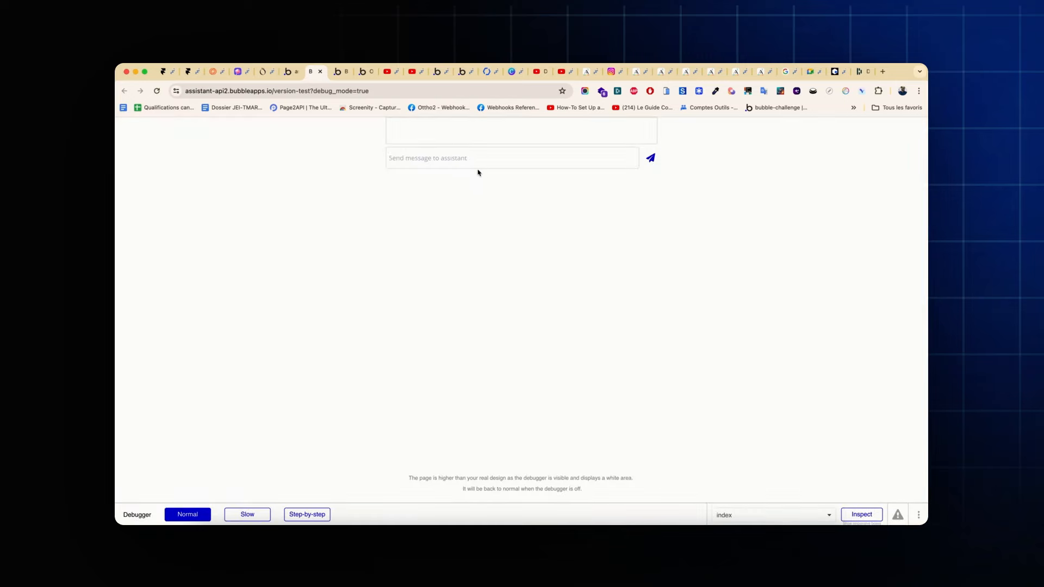
click(476, 158)
text(bonjour)
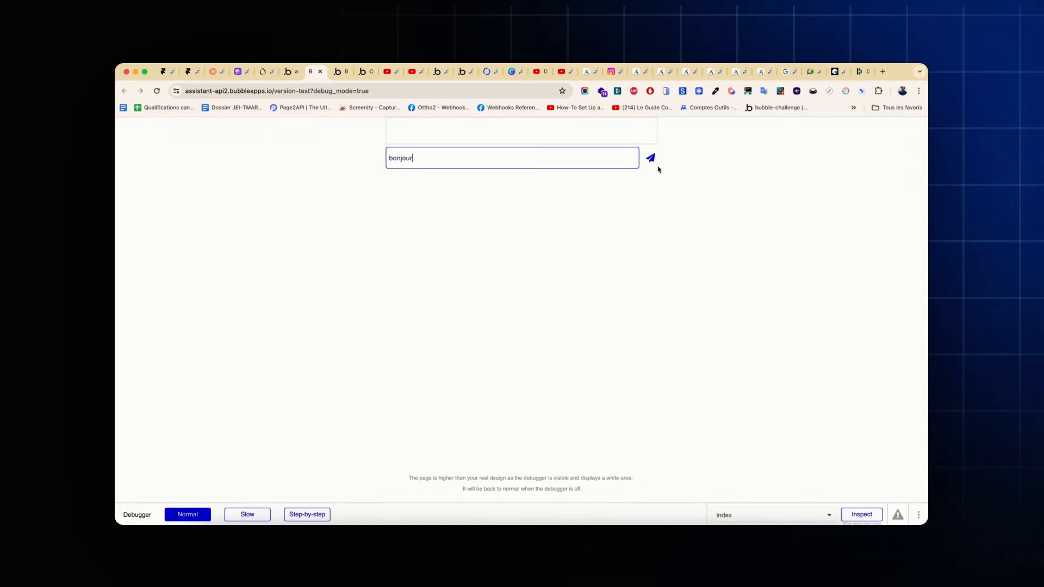
click(651, 158)
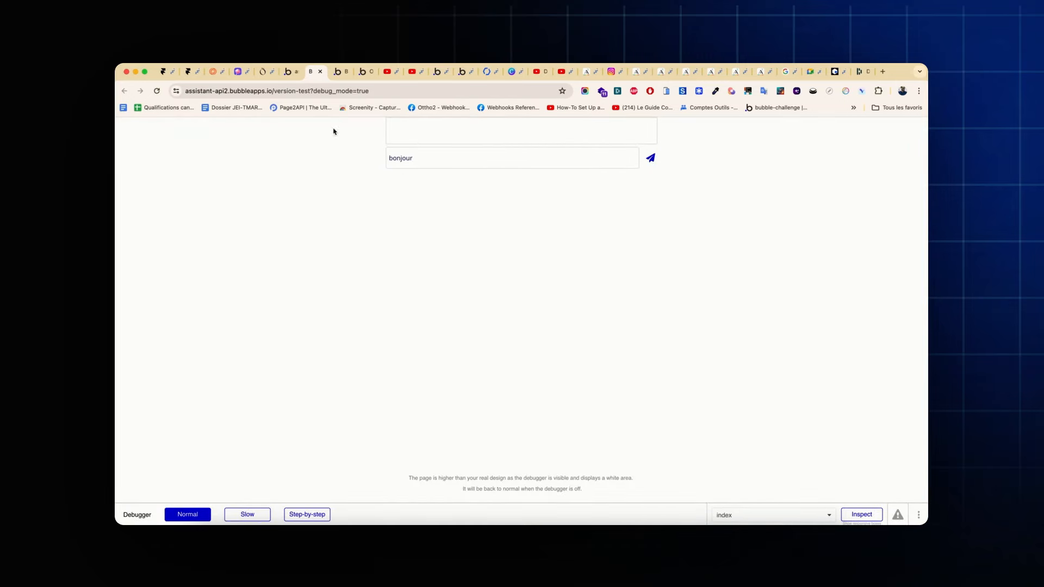
Check the stored message entries in the assistant-api2 database's app data
click(289, 71)
click(124, 179)
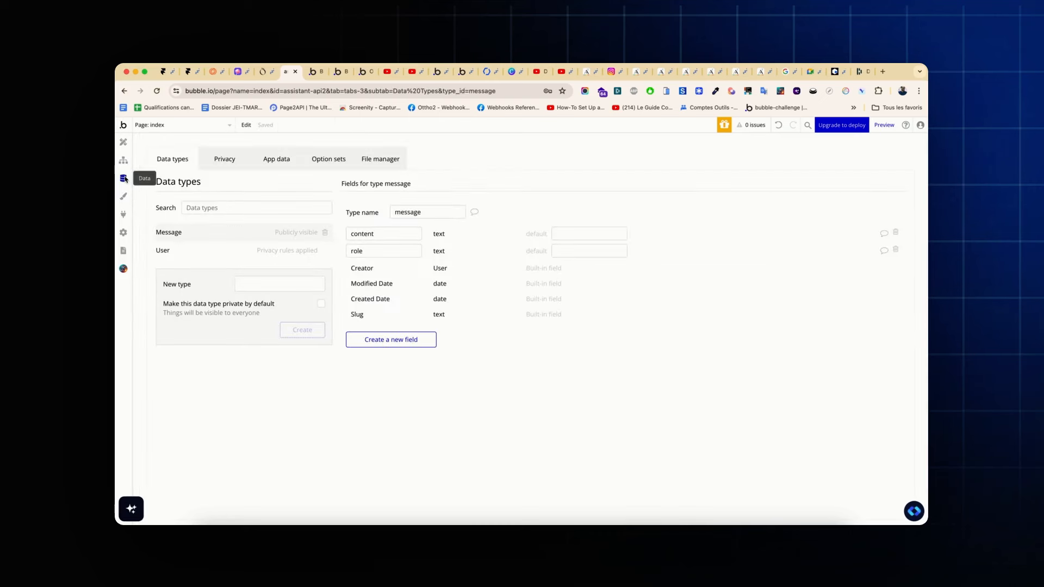
click(268, 159)
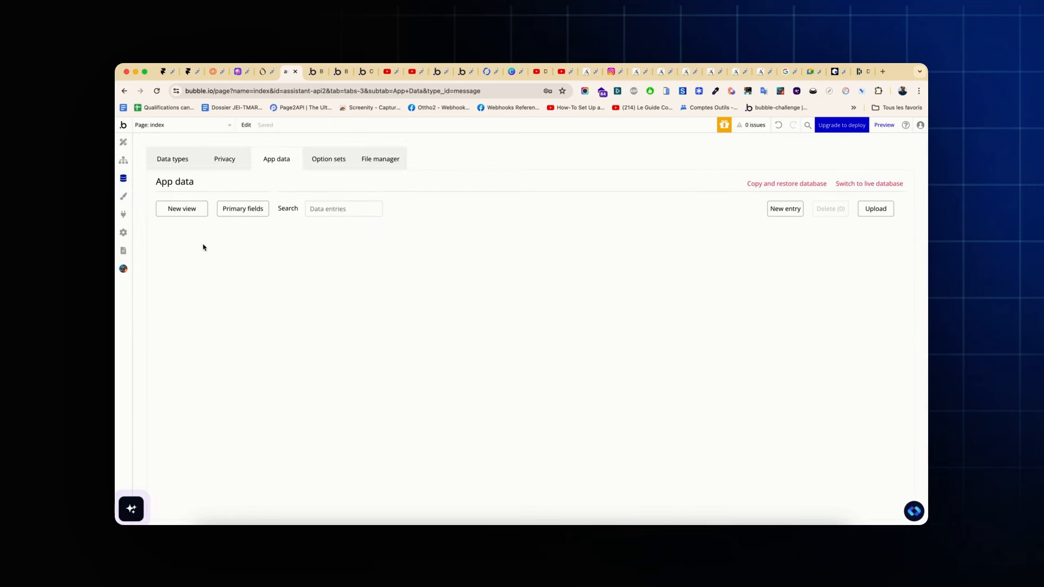
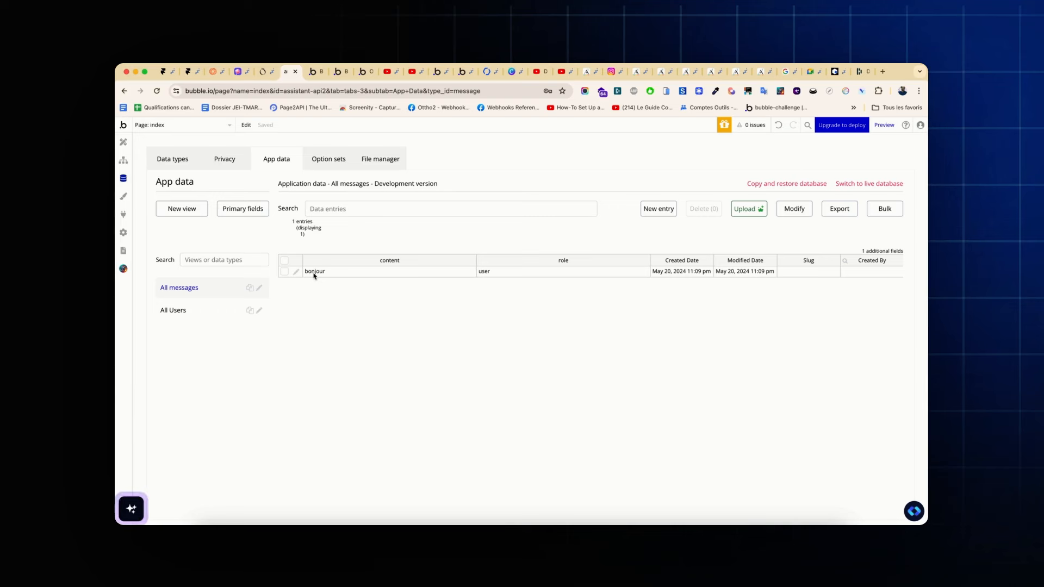
Add a Reset relevant inputs action after the message creation in the send icon's workflow
click(124, 159)
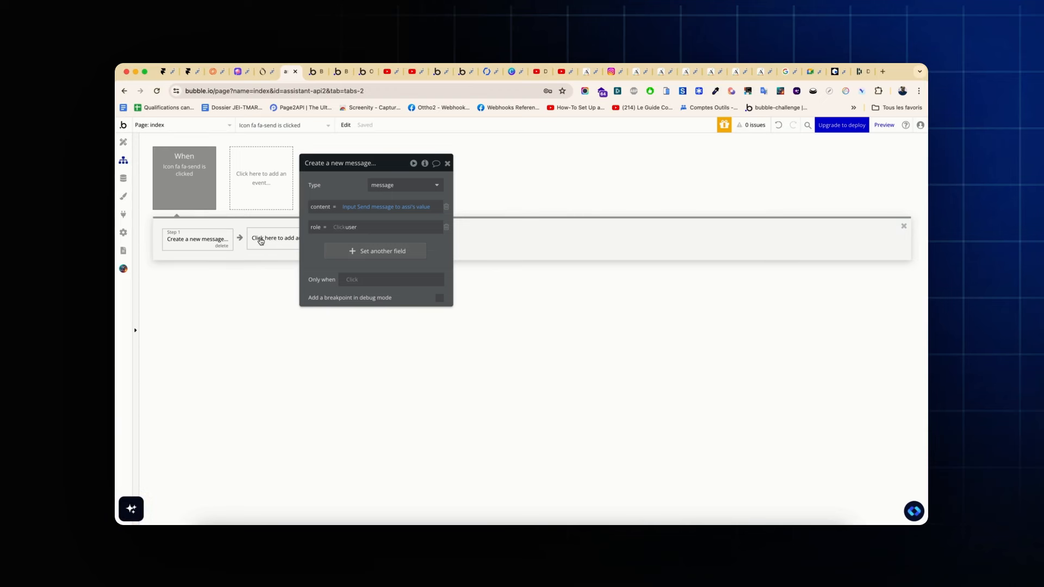
click(260, 241)
text(rese)
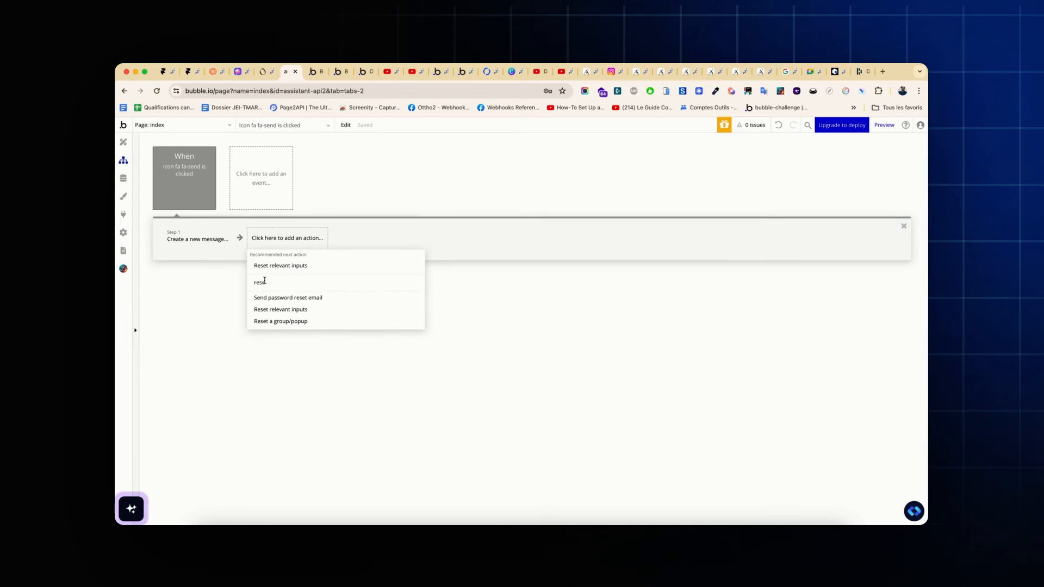
click(269, 309)
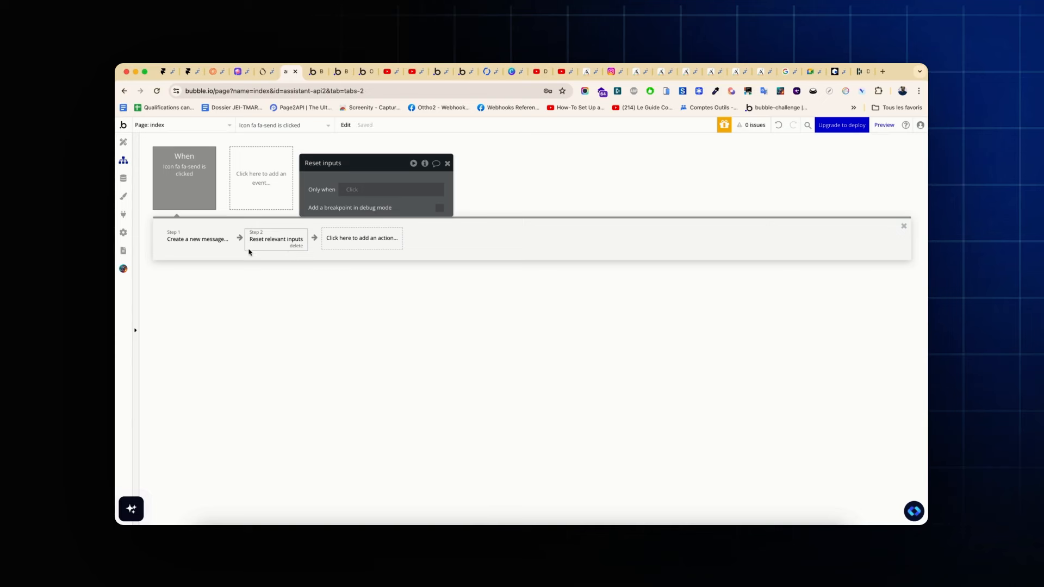
Check the chat input in the app preview, then return to the assistant-api2 editor
click(315, 74)
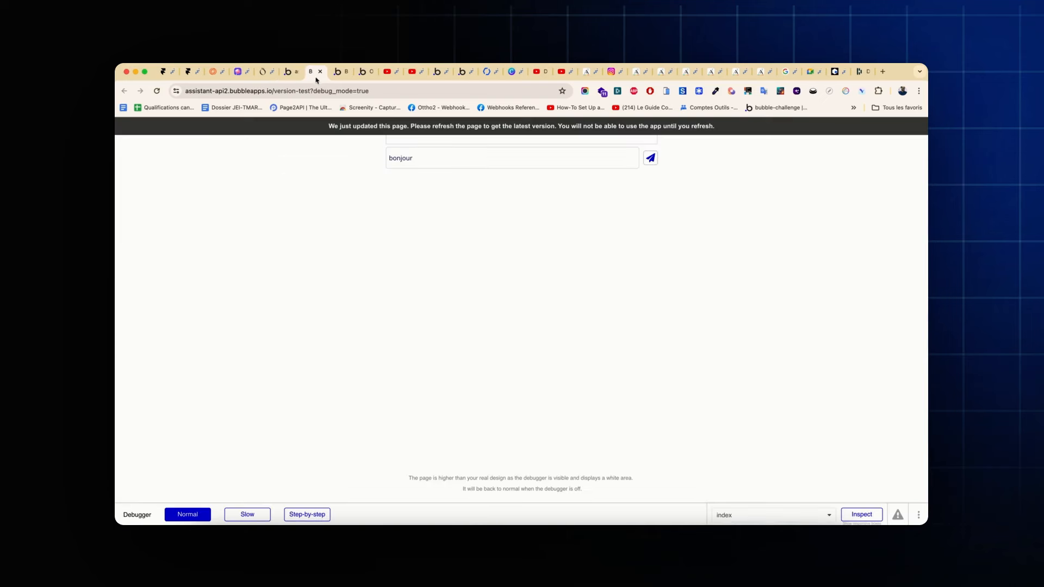
click(446, 159)
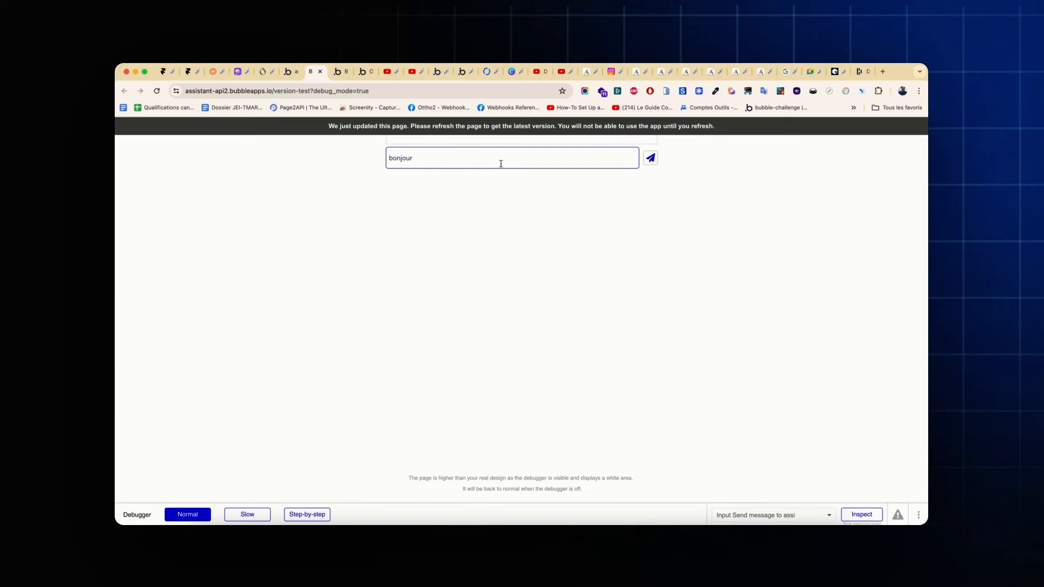
click(288, 71)
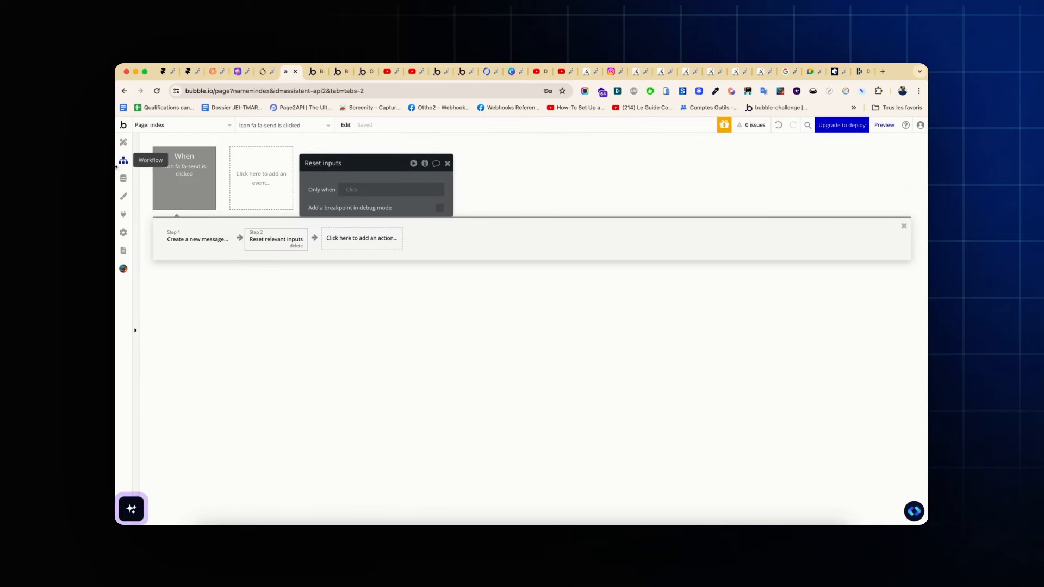
Add a Repeating Group inside Group A, above the chat input on the index page
click(122, 144)
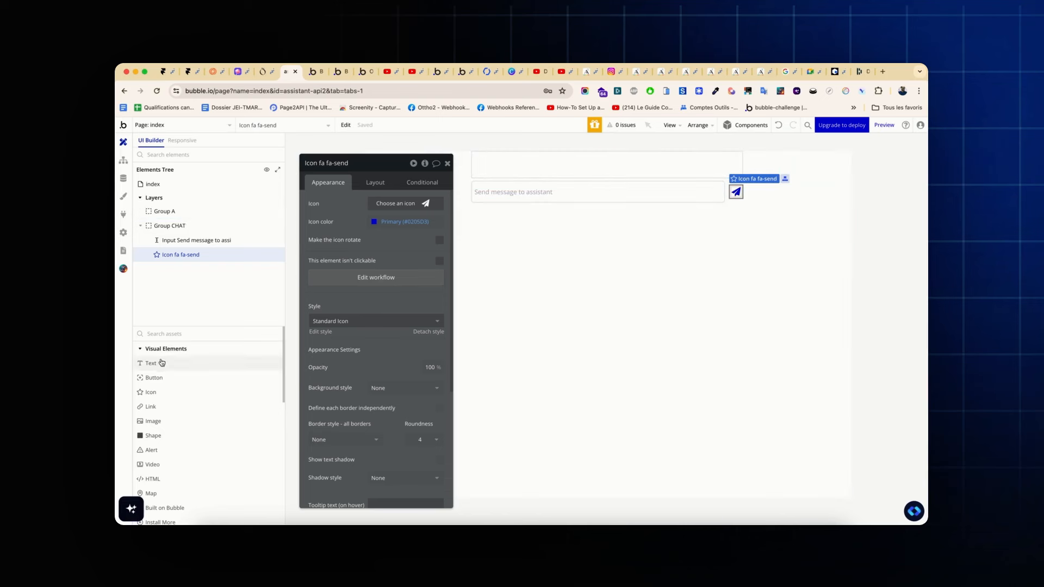
click(173, 334)
text(do)
click(177, 361)
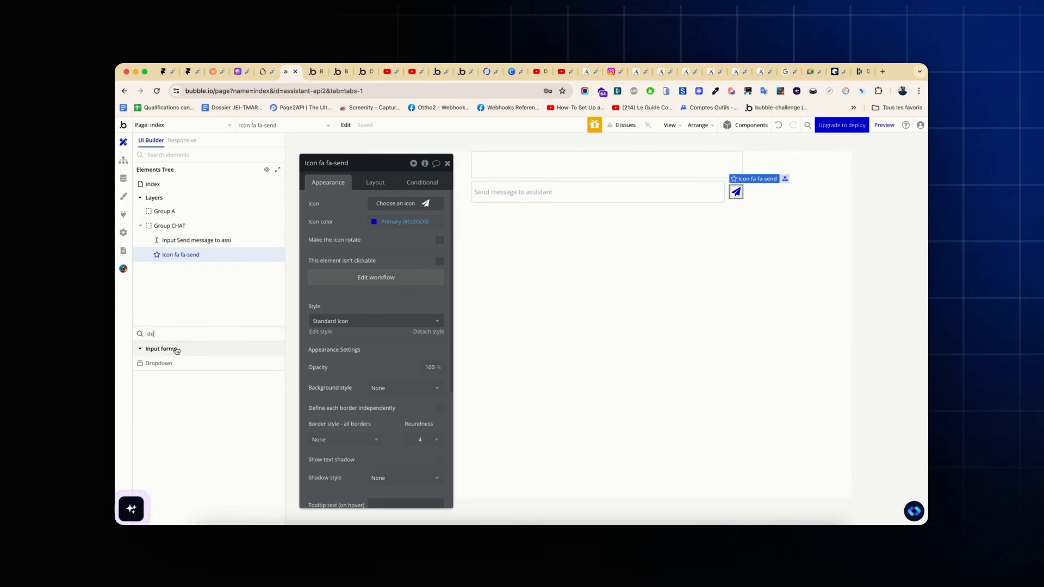
text(repe)
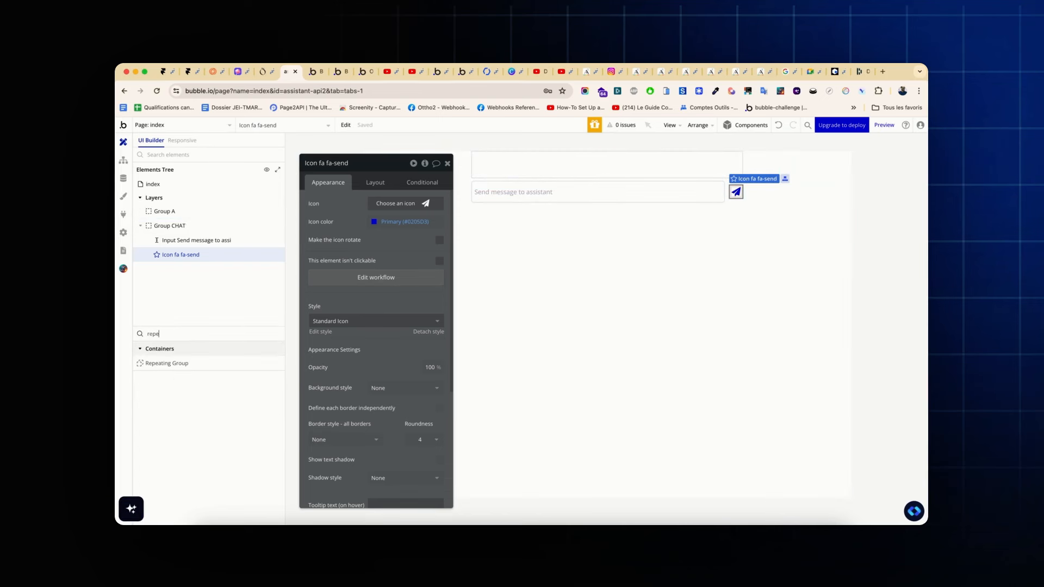
click(166, 363)
click(506, 169)
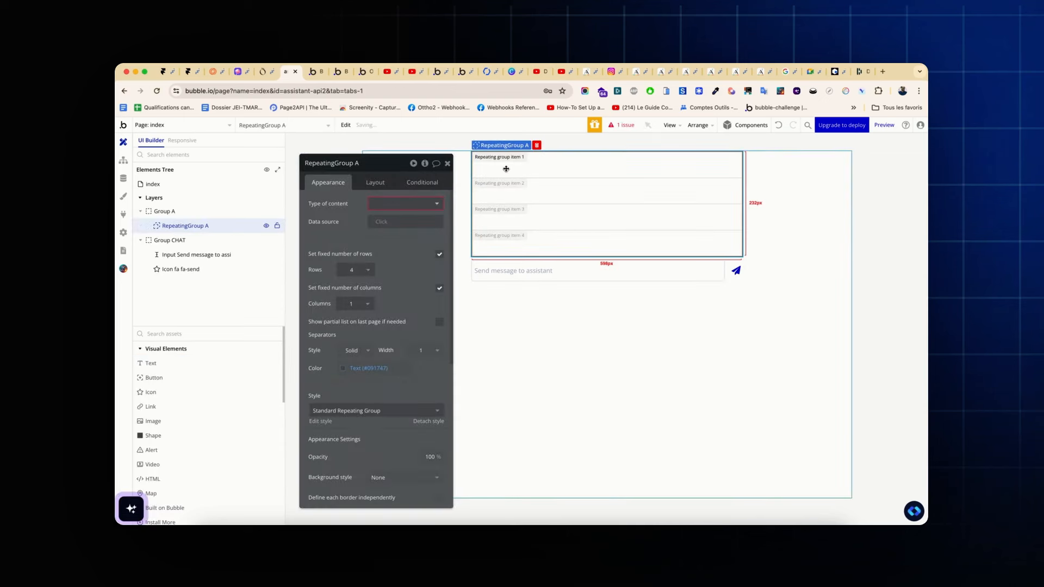
Set the repeating group's content type to message and its data source to a search for messages
click(402, 203)
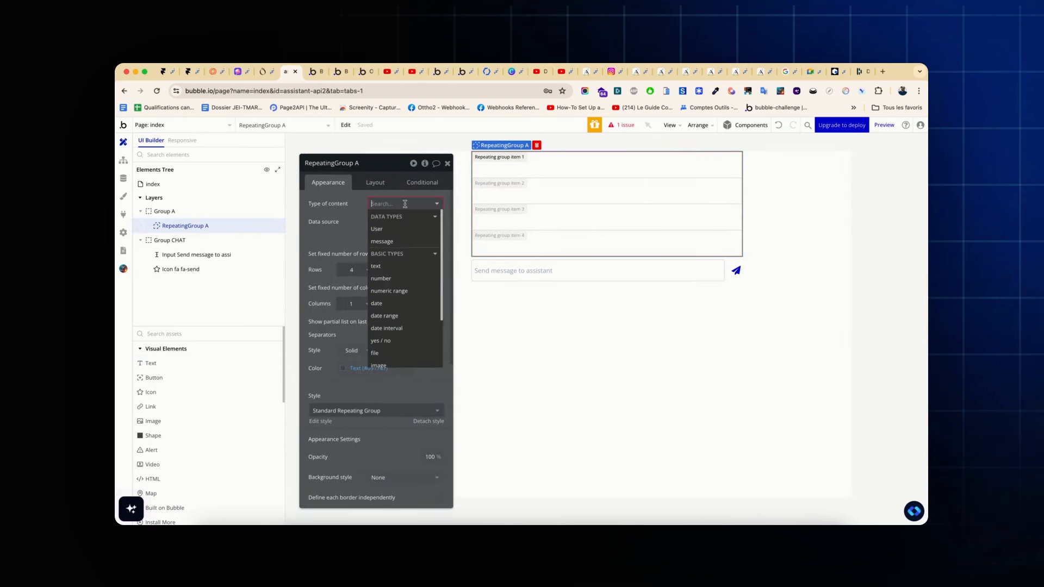
click(393, 241)
click(385, 223)
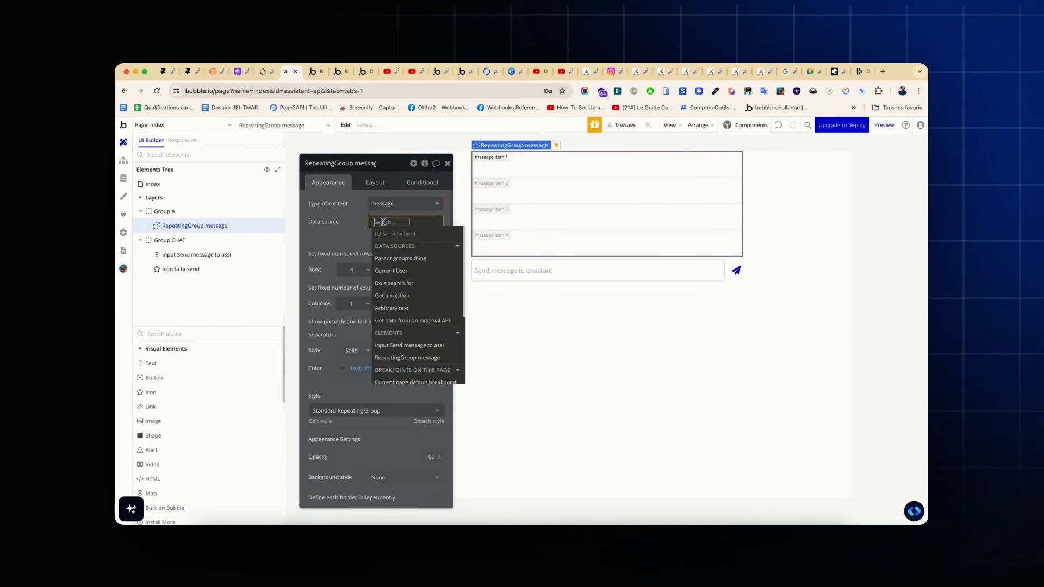
click(394, 282)
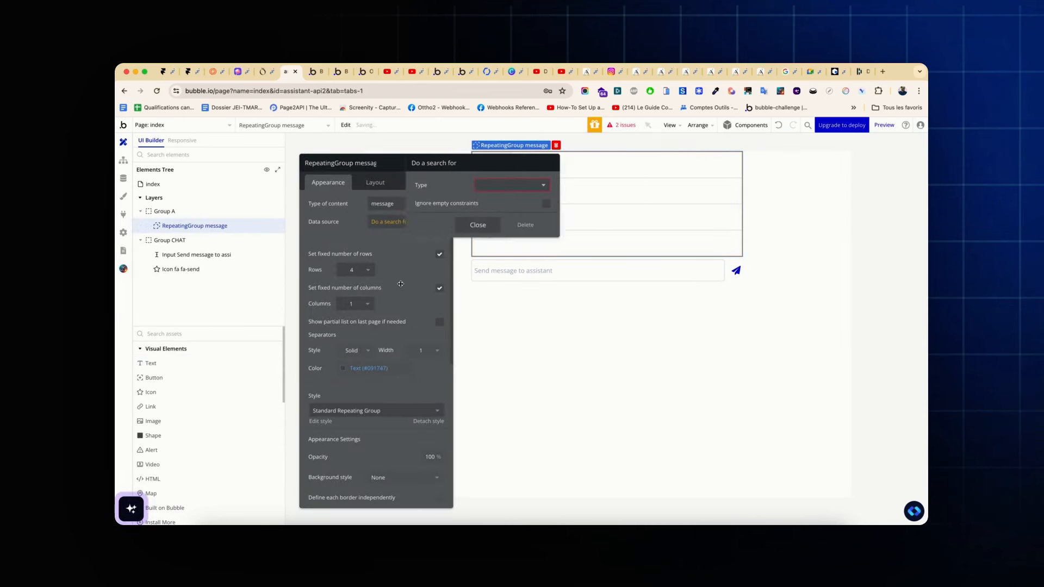
click(542, 186)
click(541, 223)
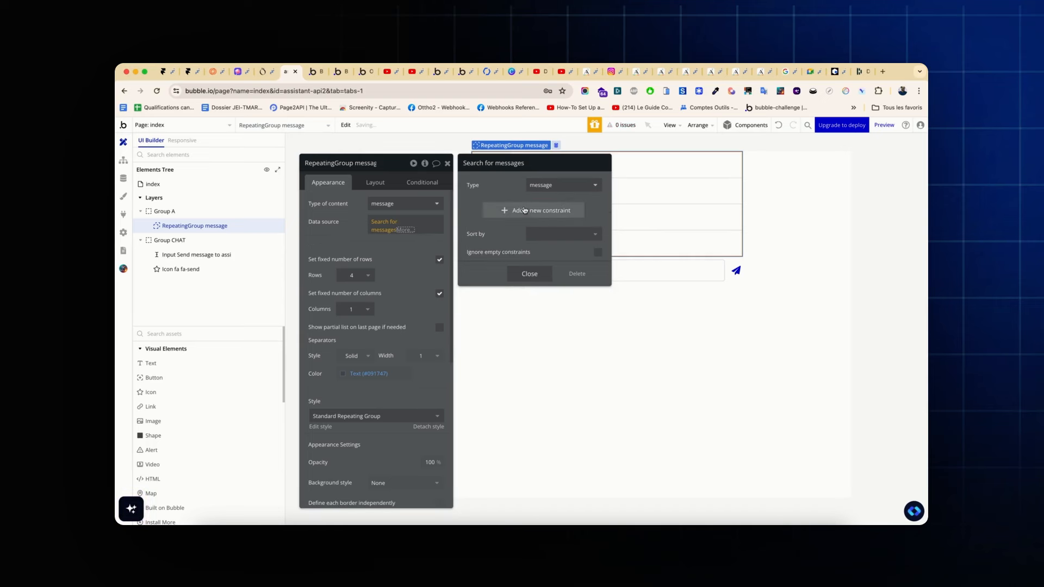
click(352, 248)
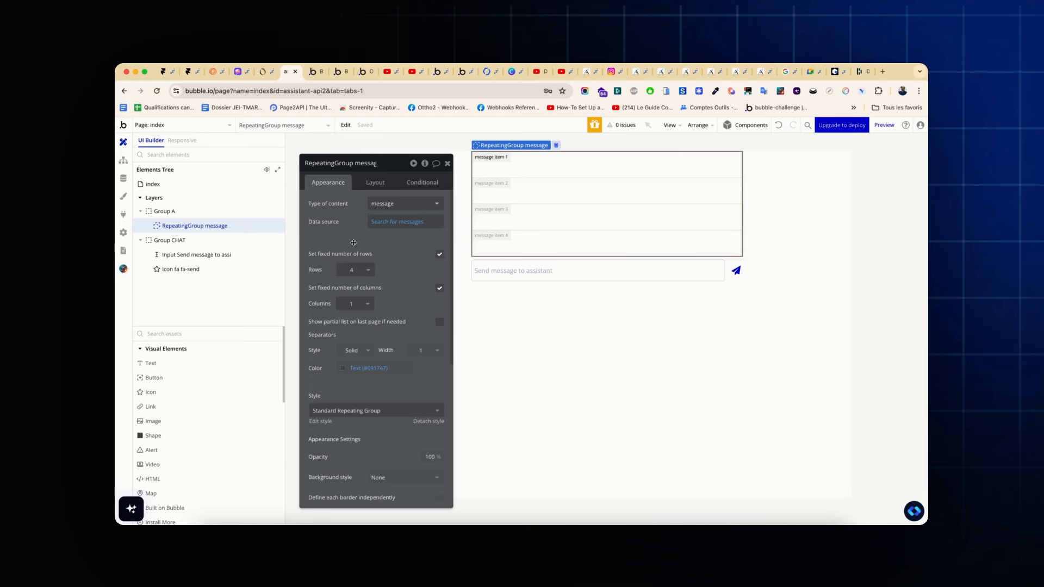
Turn off the fixed number of rows for the message repeating group
click(440, 254)
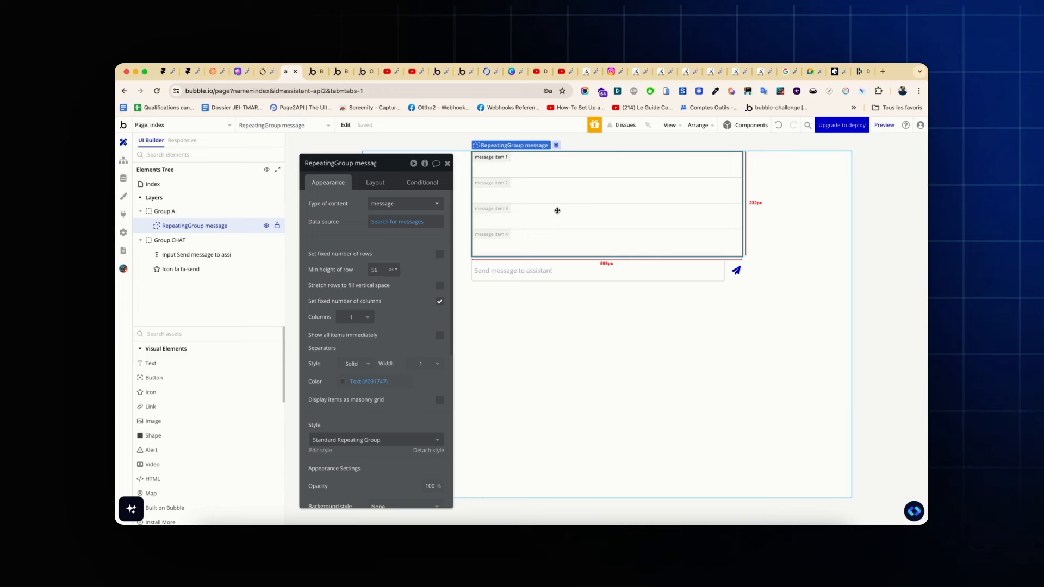
click(317, 71)
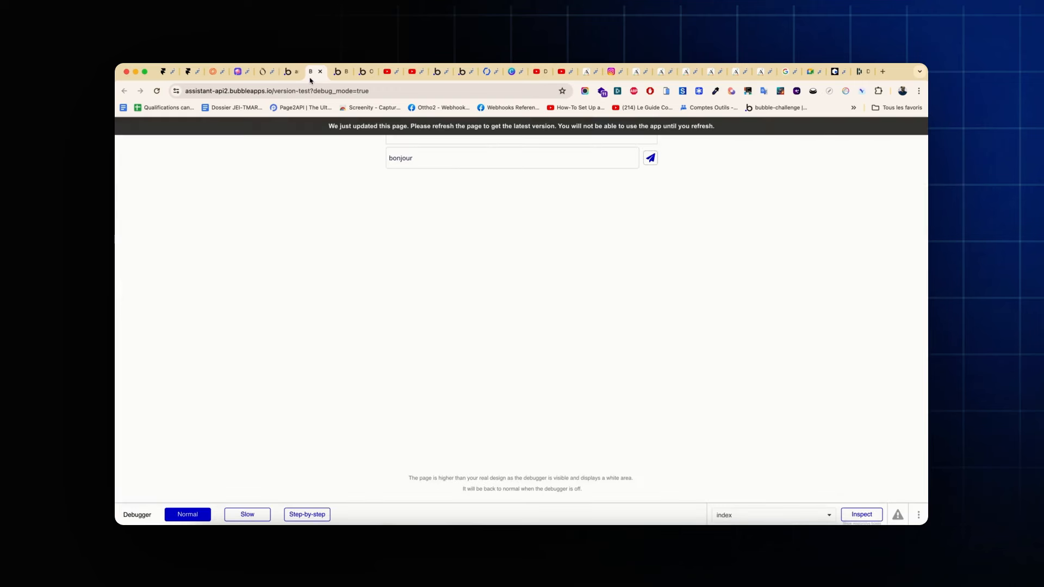
click(290, 75)
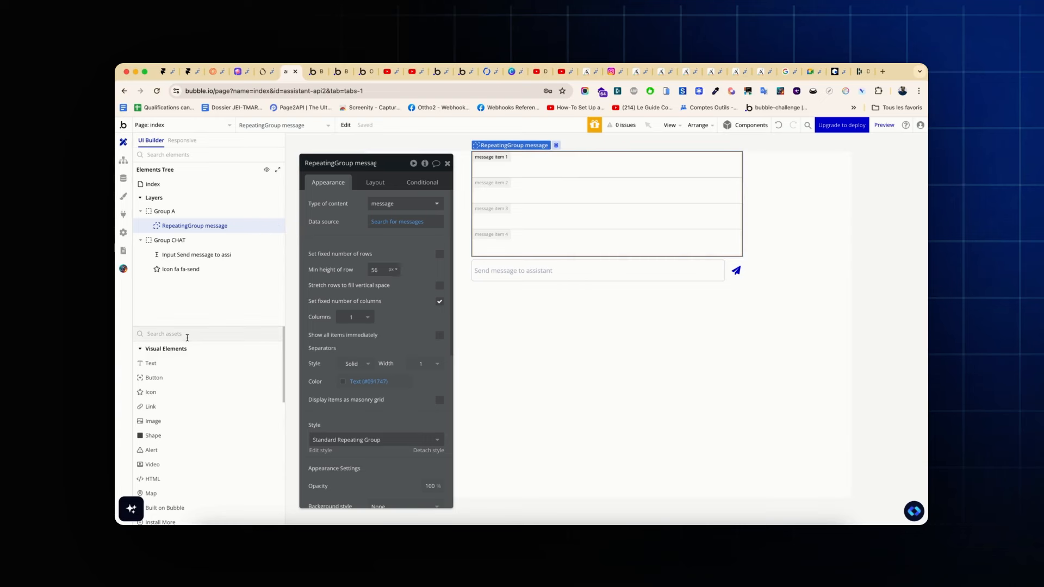
Add a Group inside the first cell of the message repeating group
text(group)
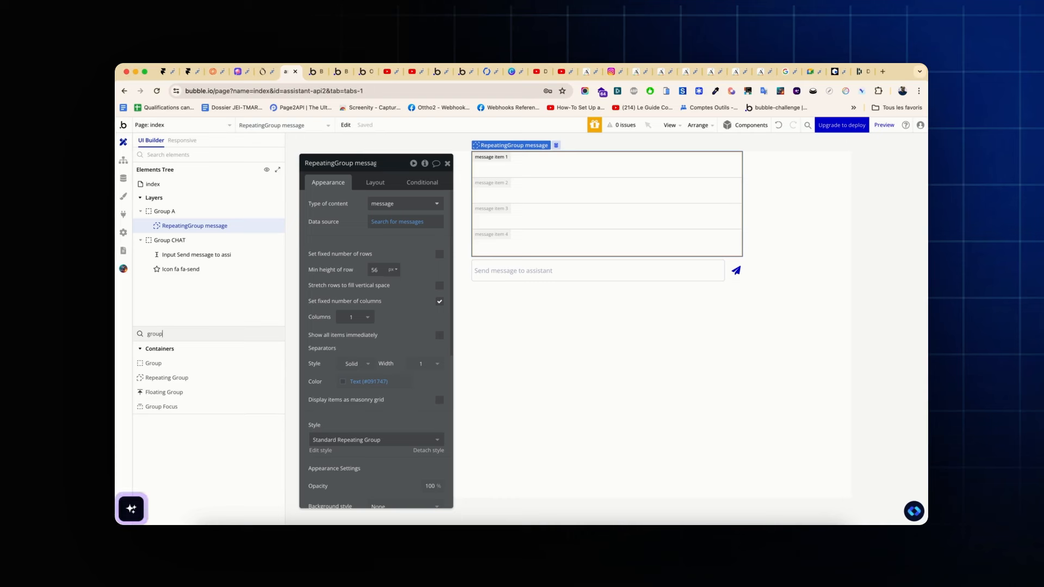
click(168, 368)
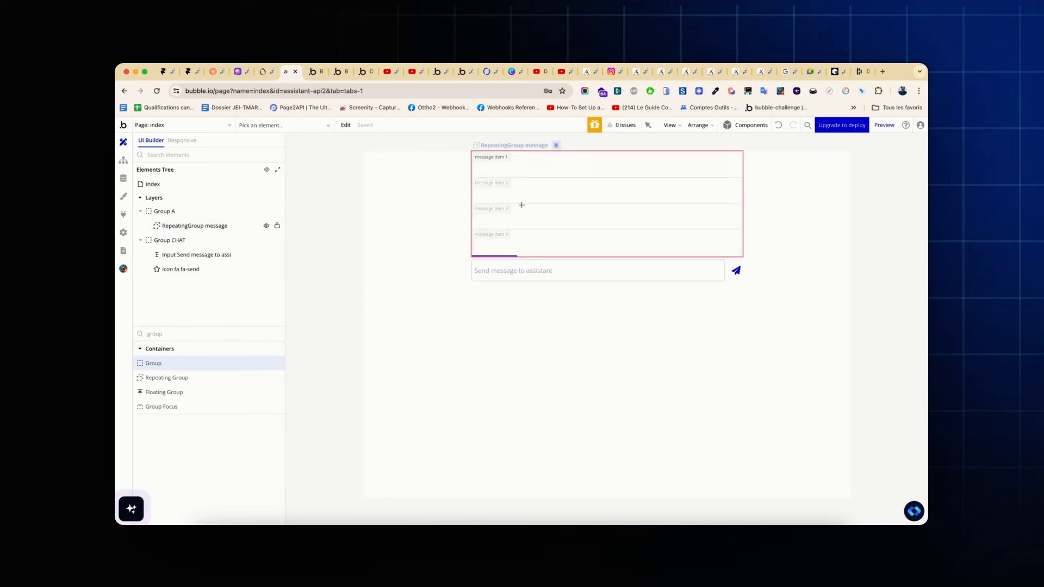
click(541, 169)
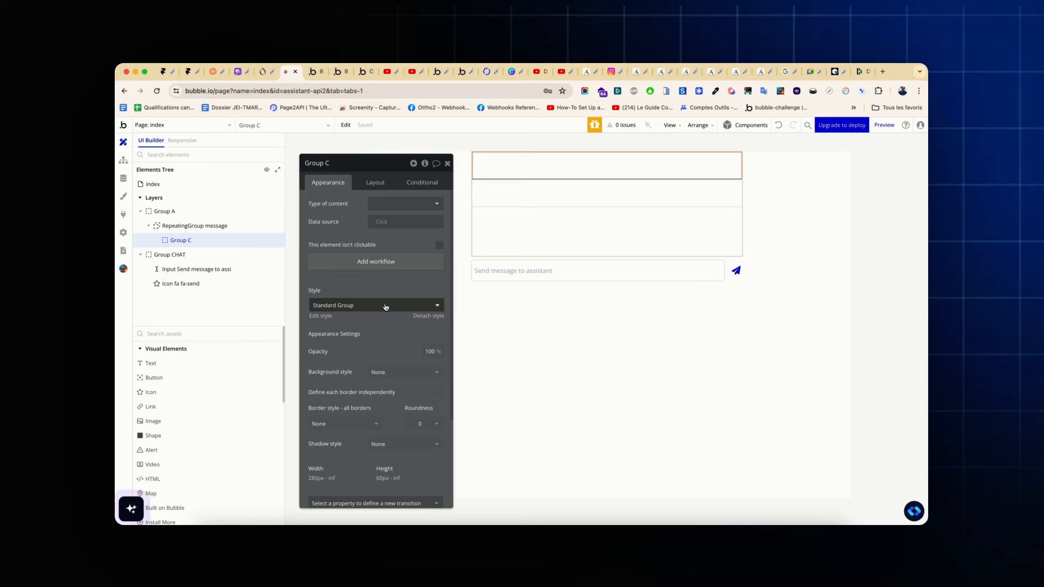
Set Group C's maximum width to 600 px and make its width fit the content
click(382, 186)
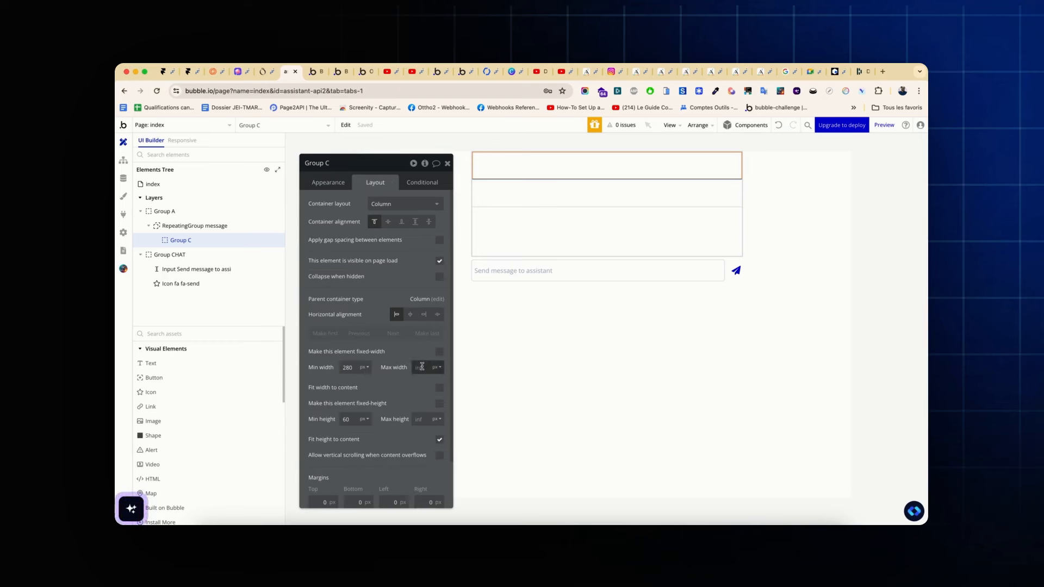
click(390, 395)
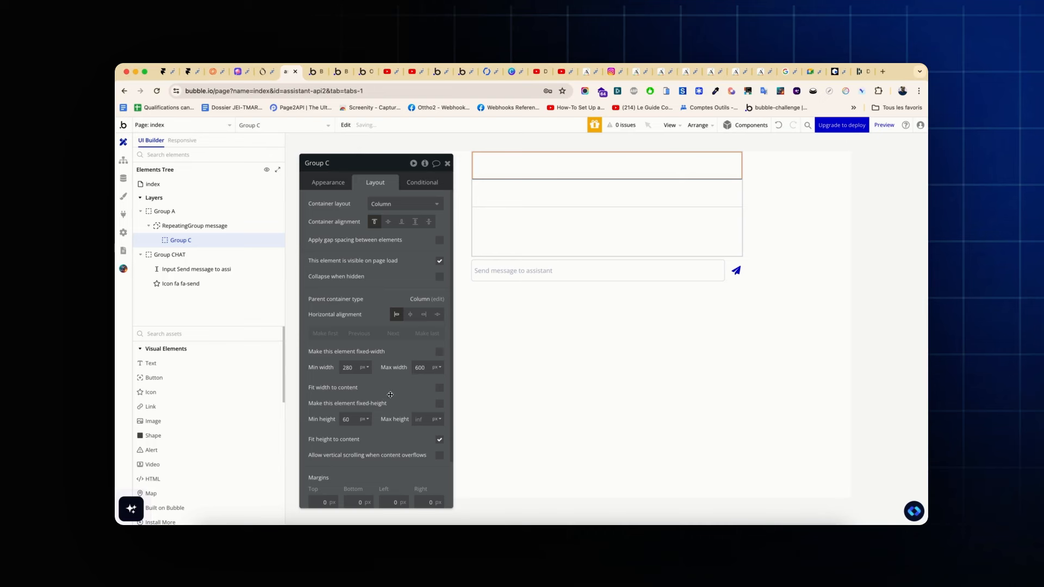
click(439, 388)
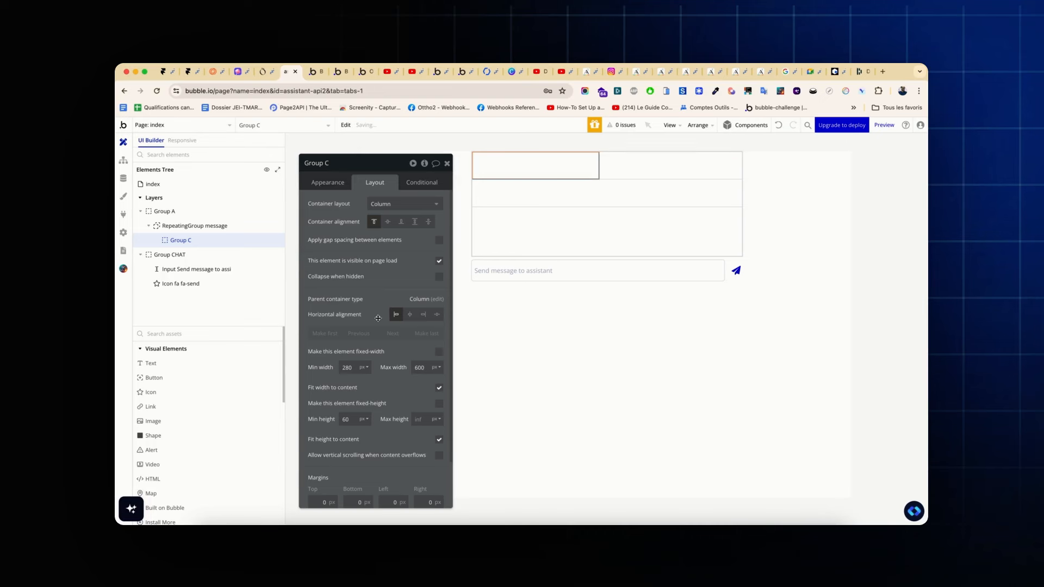
Give Group C a flat background color of #DDDDDD at 70% opacity
click(328, 183)
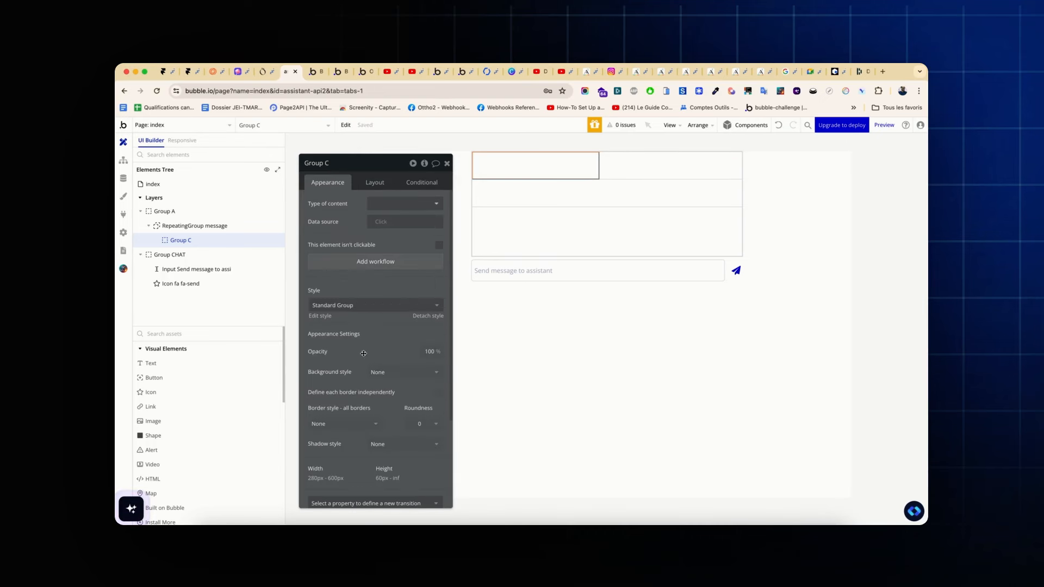
click(375, 372)
click(380, 407)
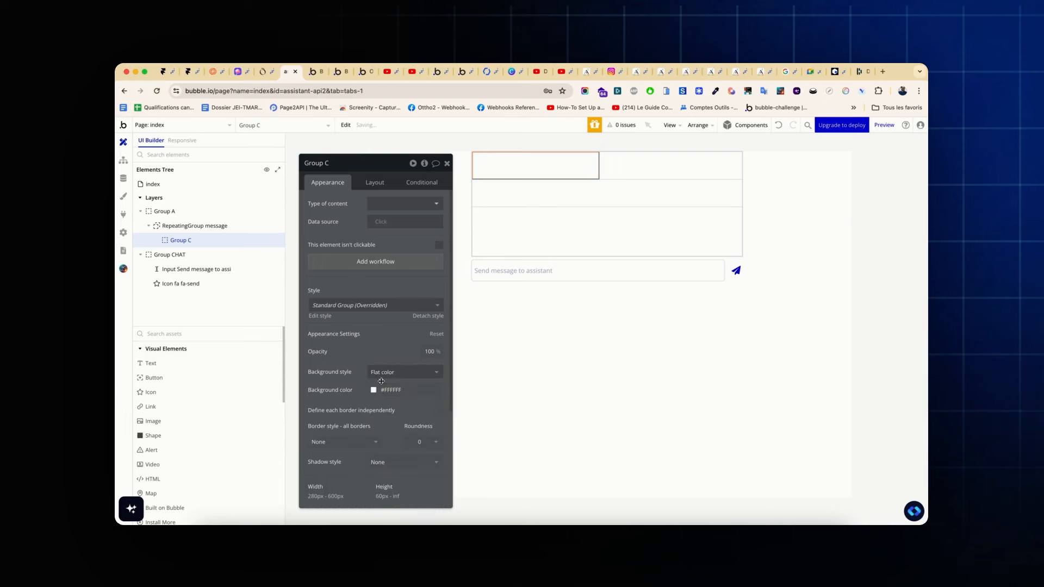
click(388, 390)
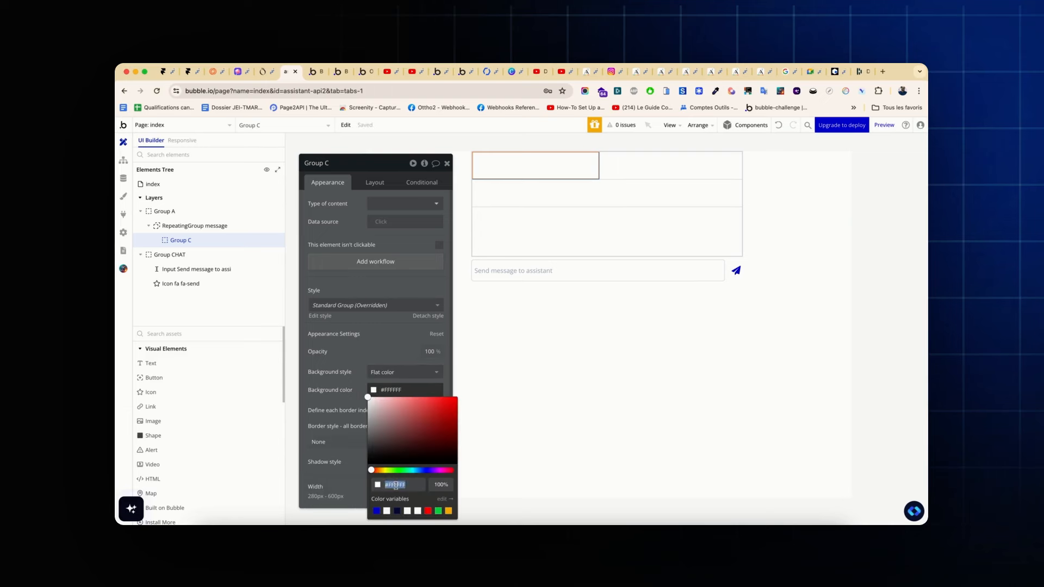
text(DDDDDD)
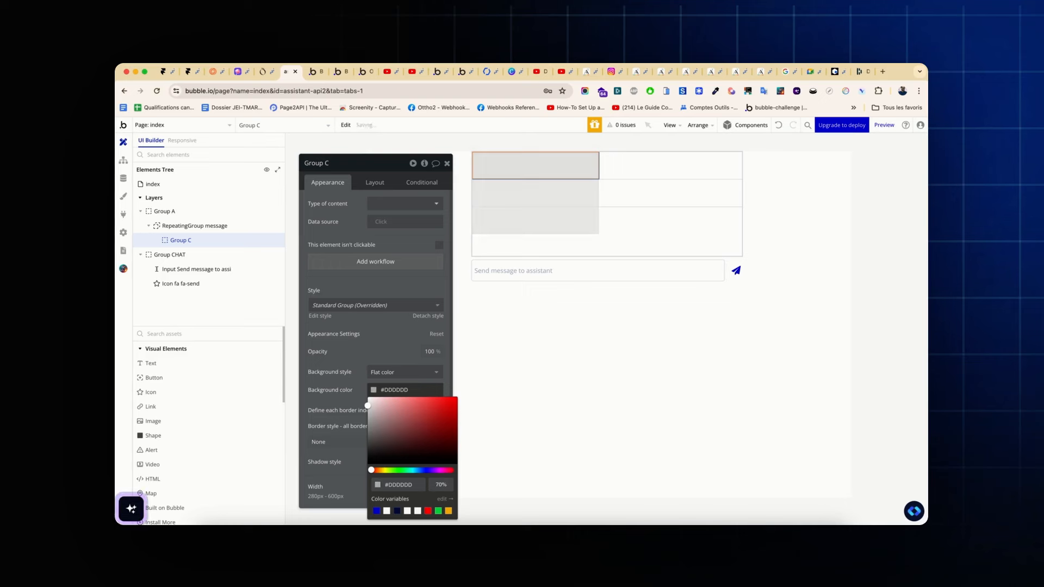
click(337, 354)
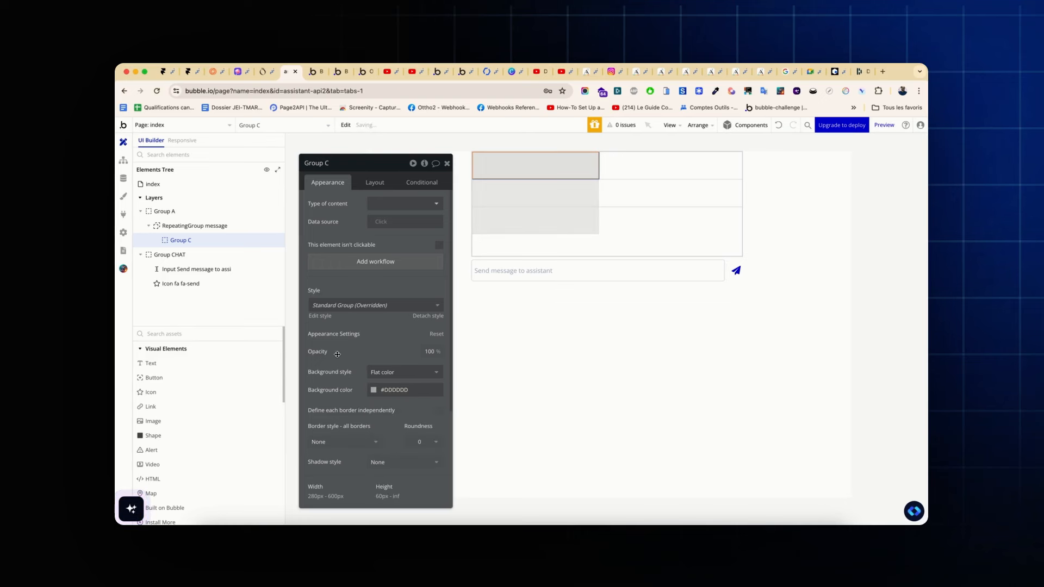
Set Group C's minimum height to 40 px and center its container alignment
click(367, 184)
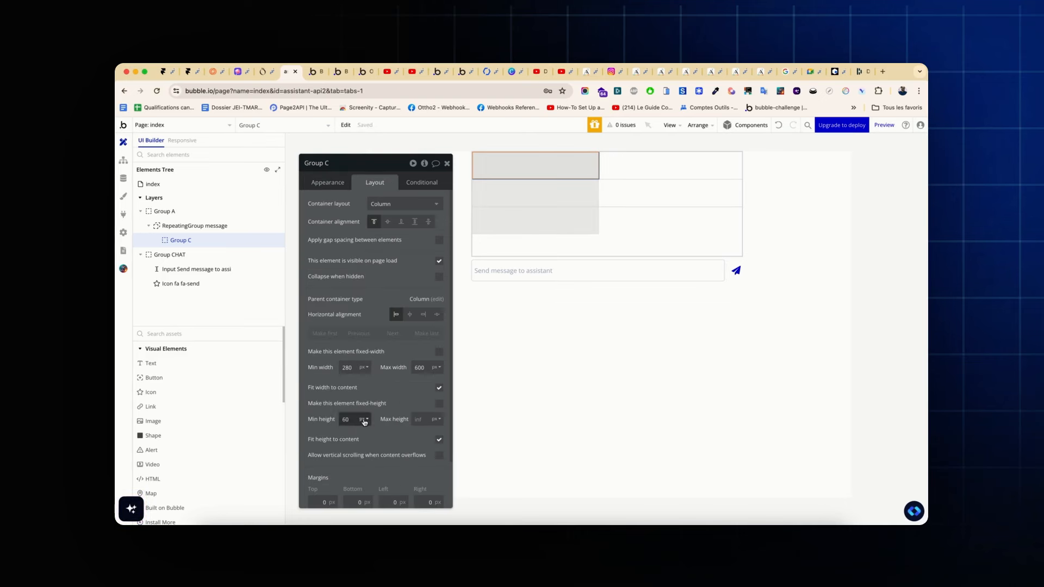
double_click(347, 419)
text(45)
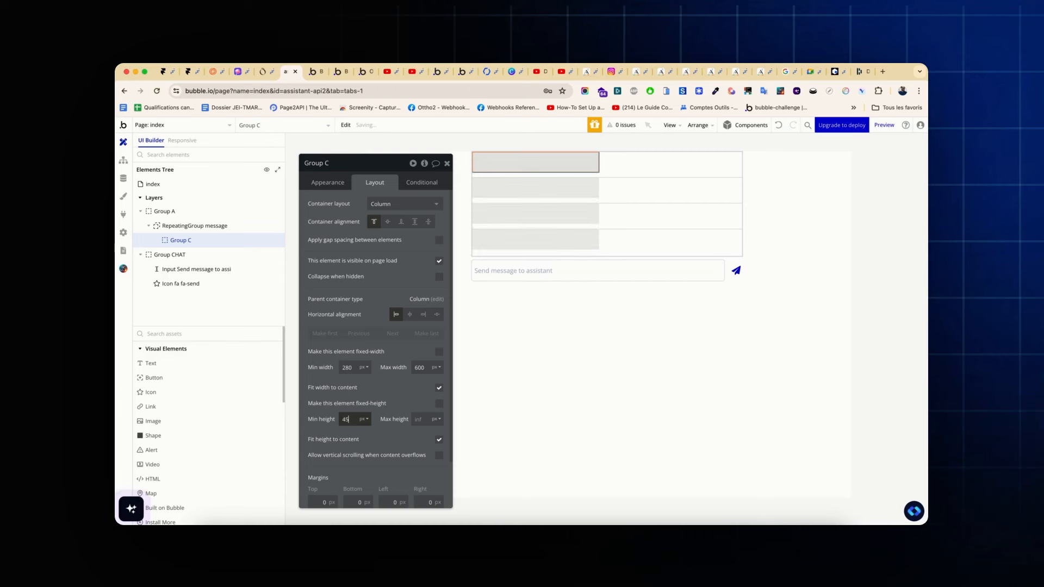
key(BackSpace)
text(0)
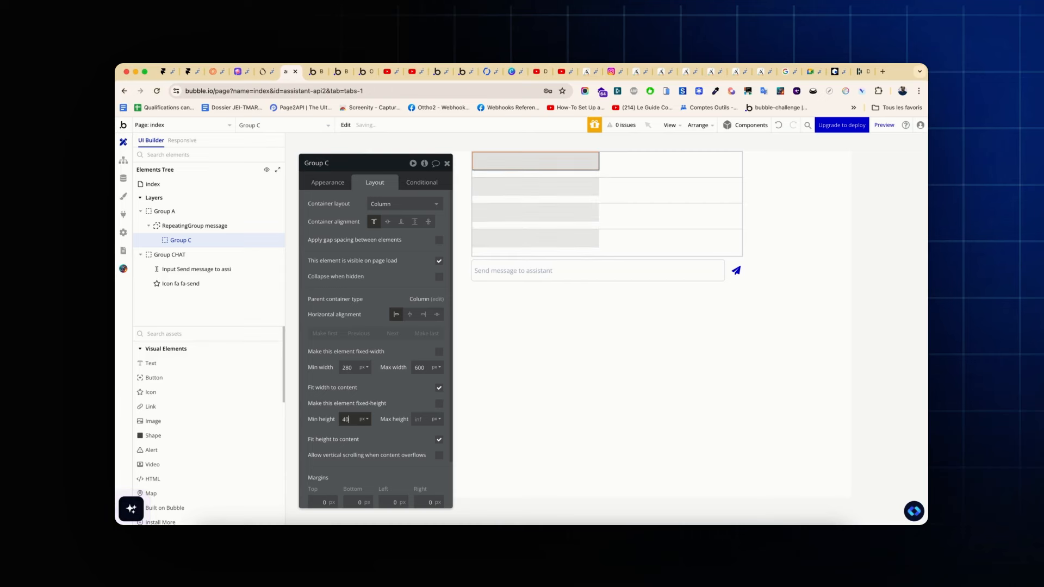
click(388, 222)
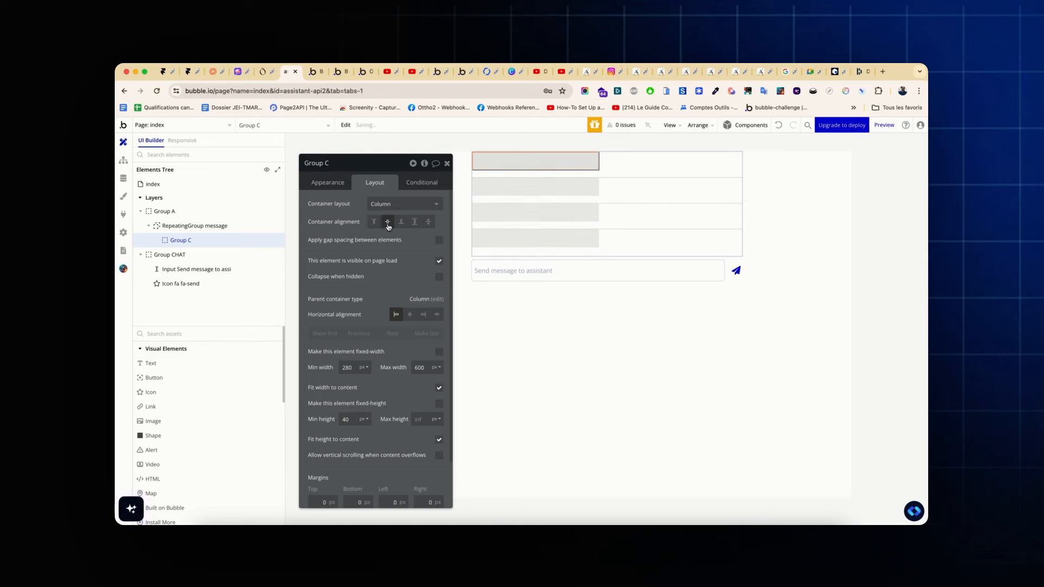
Center the container alignment of the message repeating group's cells
click(601, 166)
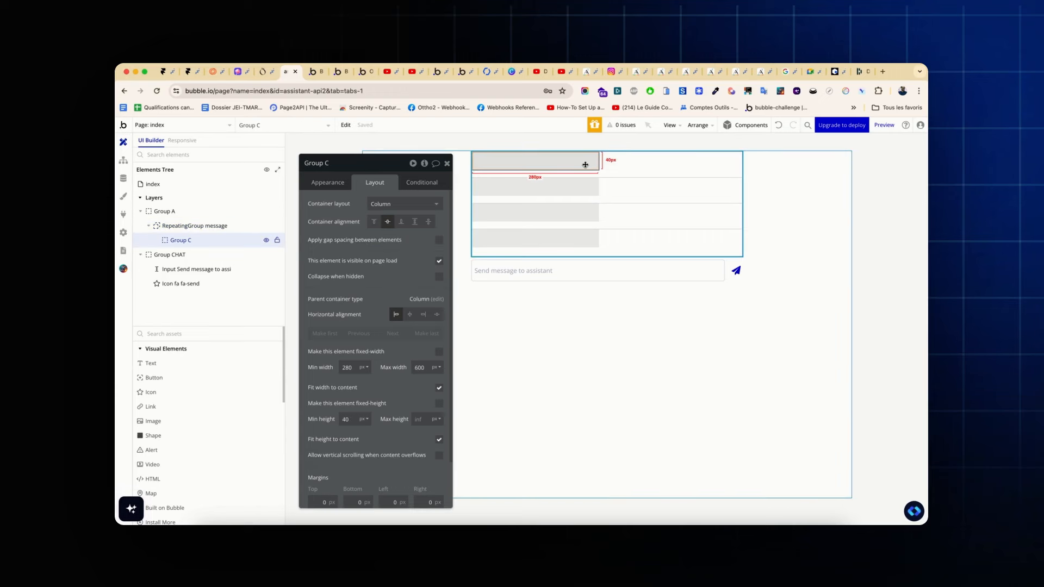
click(600, 167)
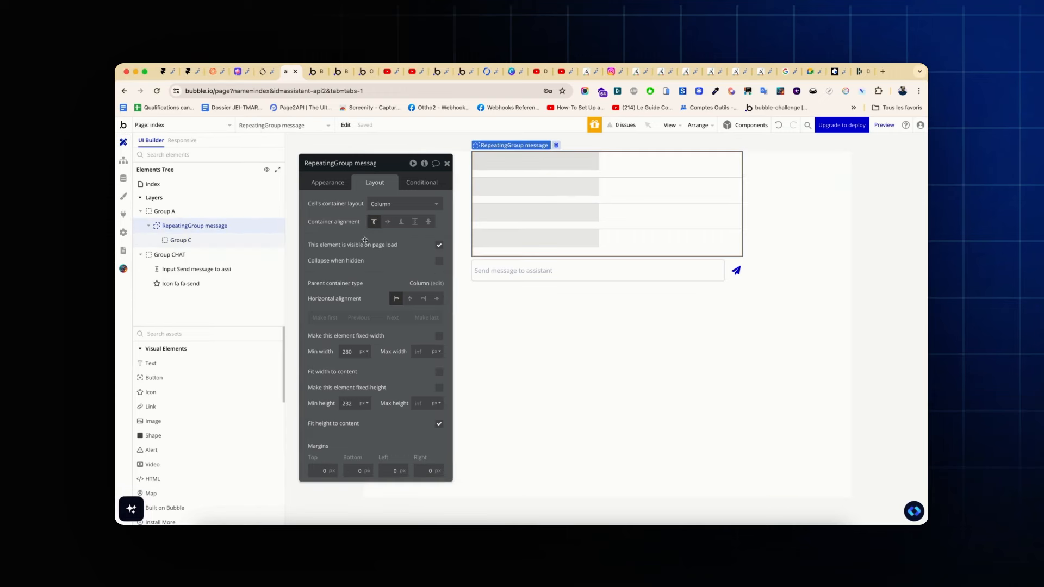
click(388, 223)
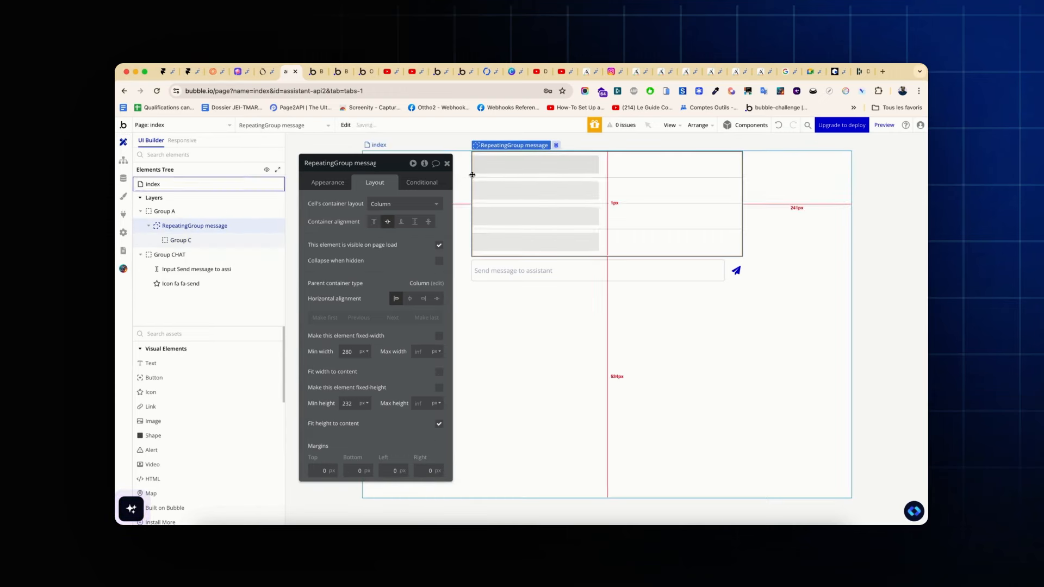
Set the corner roundness of Group C in the message repeating group to 20
click(535, 165)
click(322, 181)
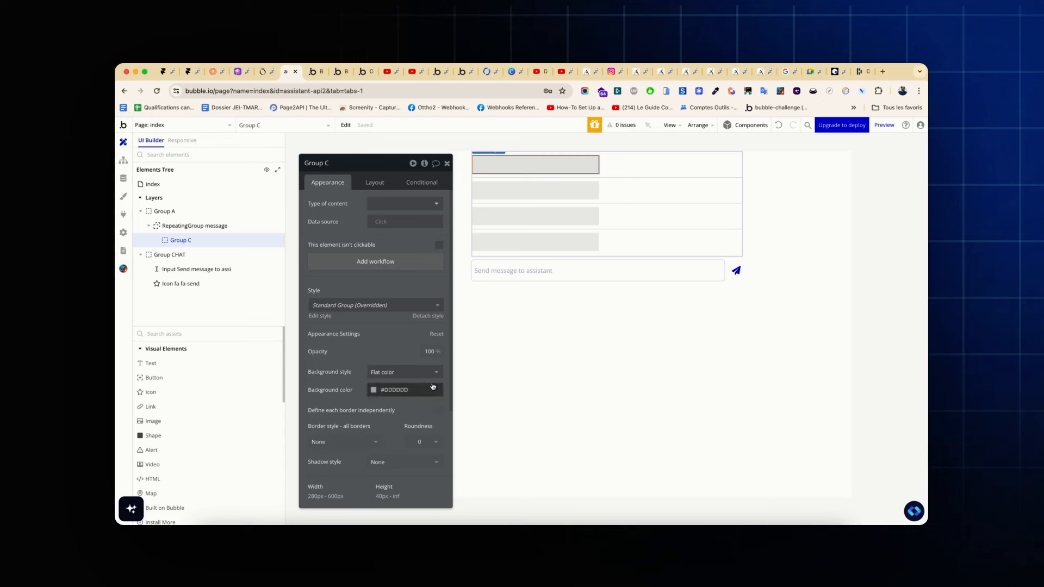
scroll(381, 353, down, 3)
click(419, 369)
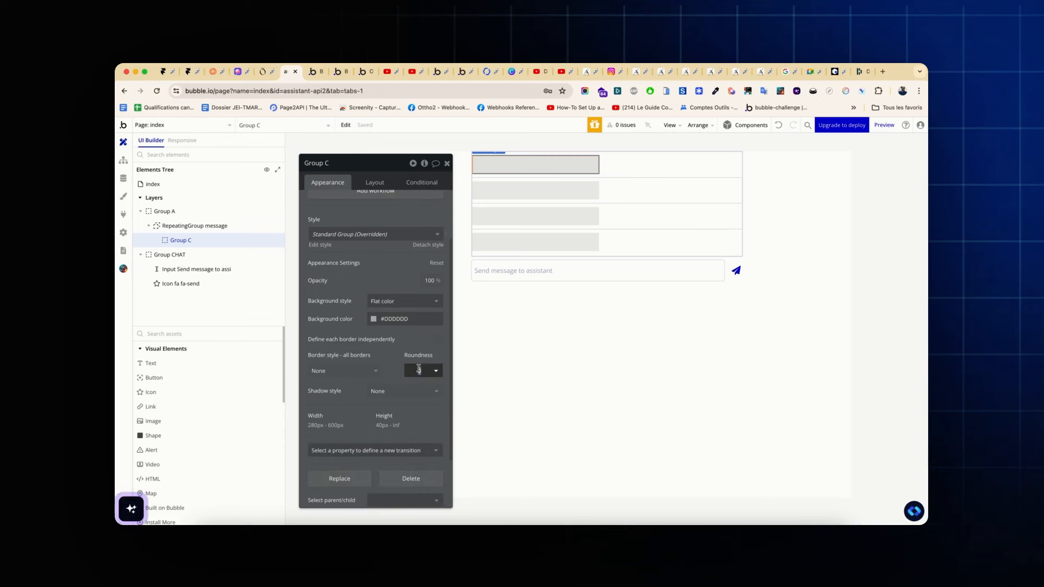
text(20)
key(Return)
click(573, 281)
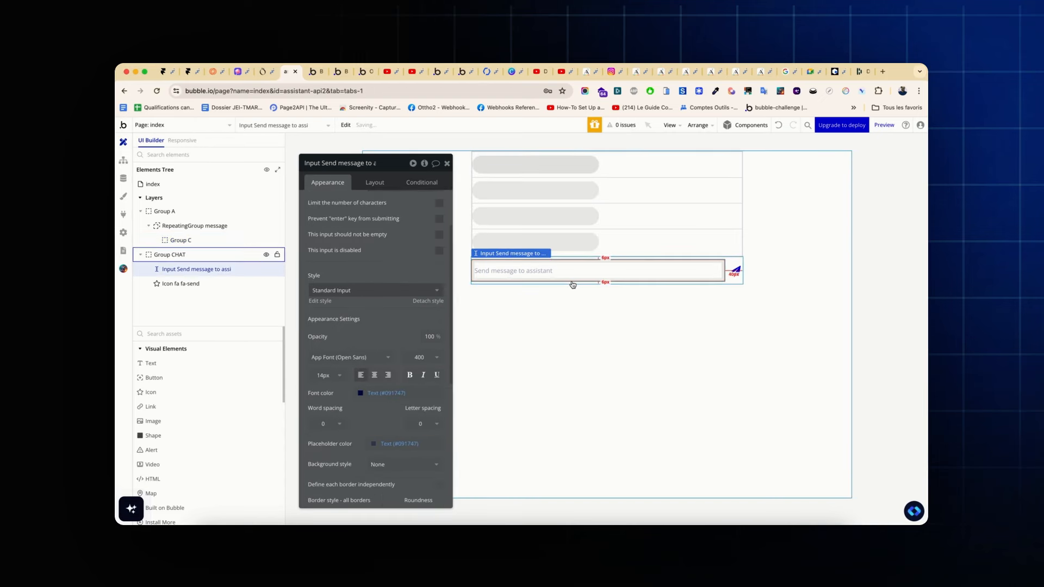
Add a text element inside Group C in the first cell of the message repeating group
click(540, 166)
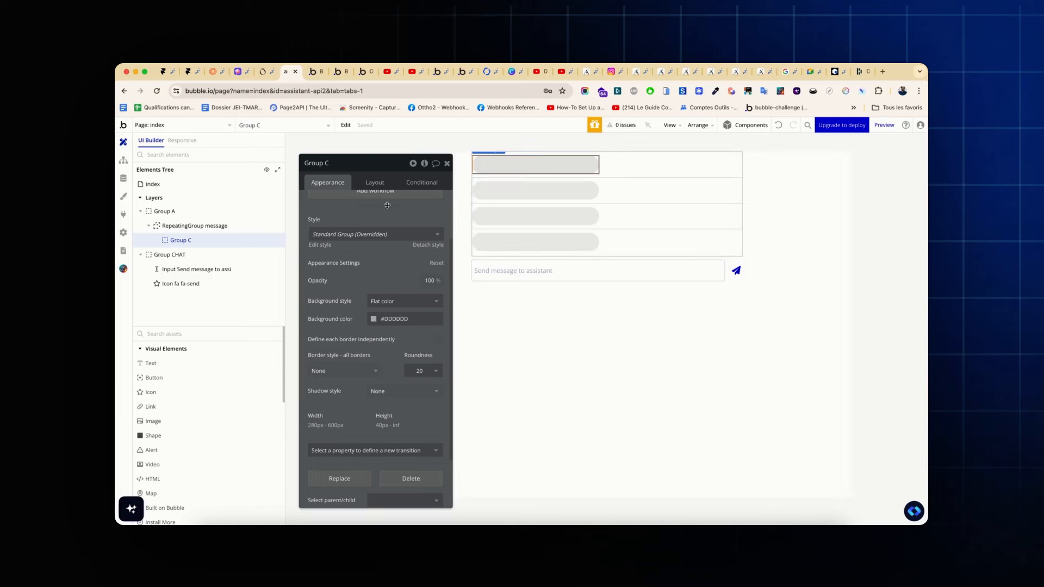
drag(150, 362, 490, 163)
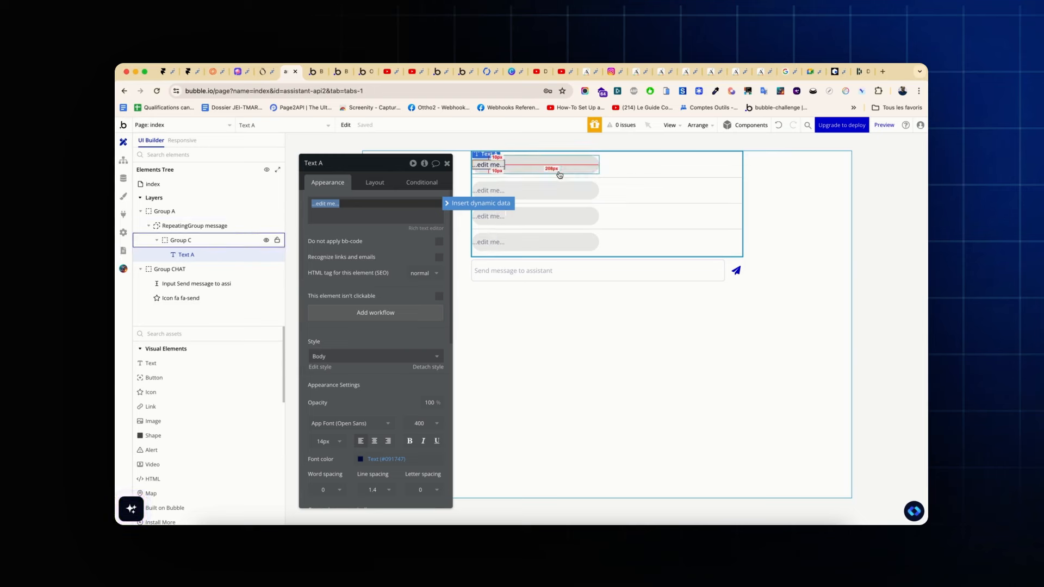
click(637, 183)
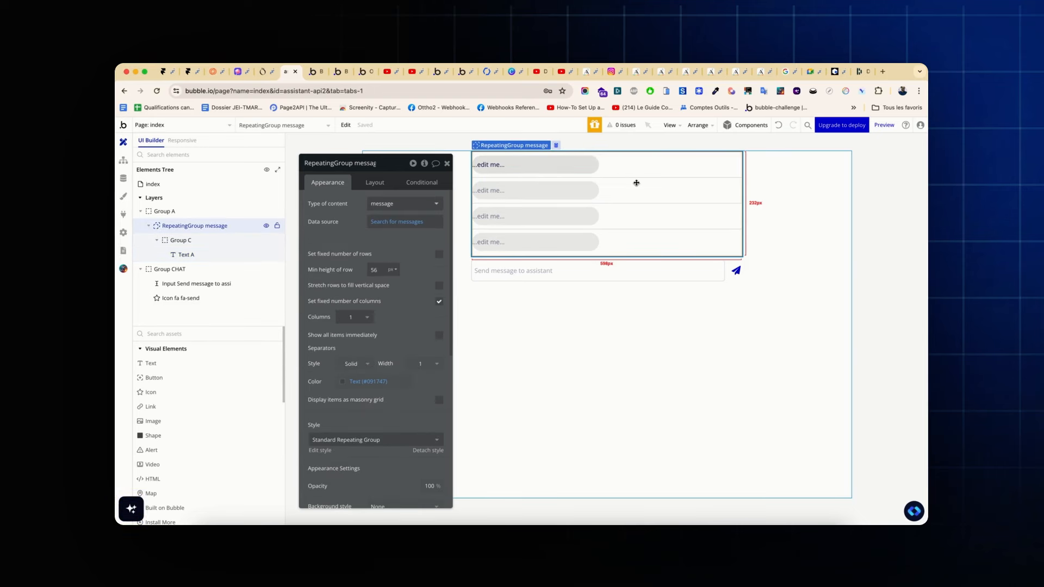
Set Group C's data source to Current cell's message and its type of content to message
click(571, 162)
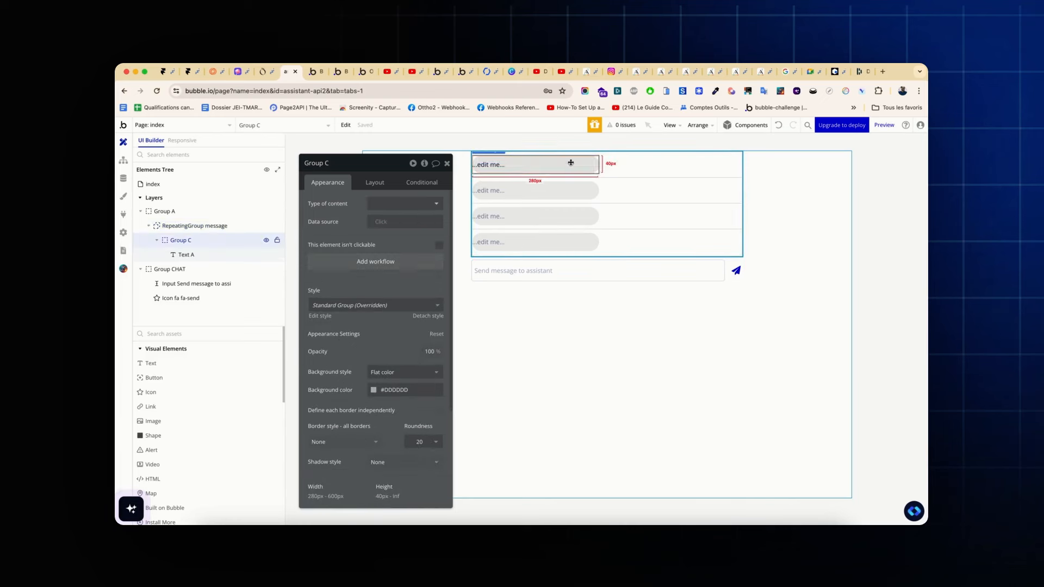
click(395, 220)
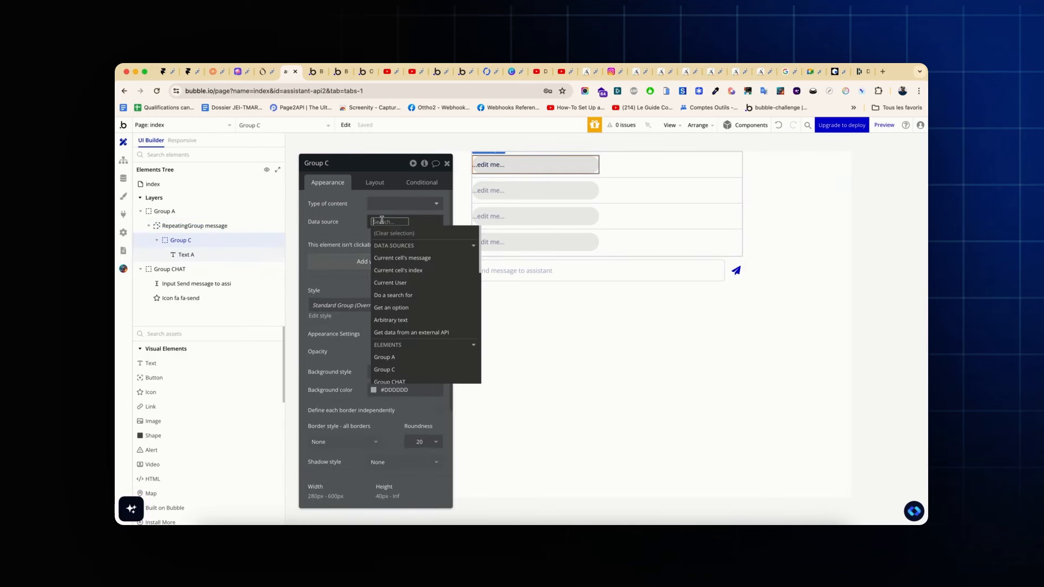
click(394, 258)
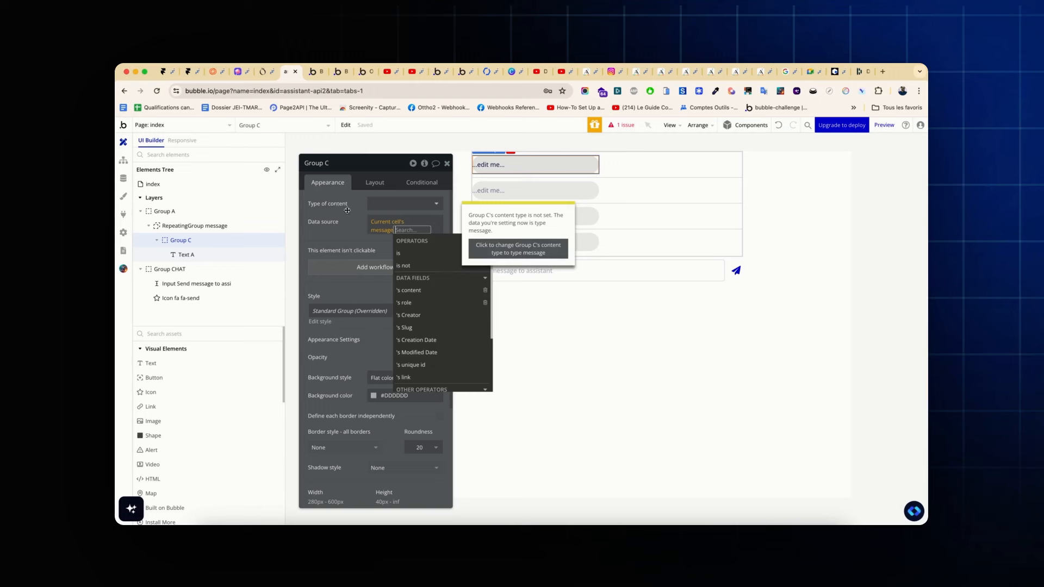
click(380, 224)
click(379, 223)
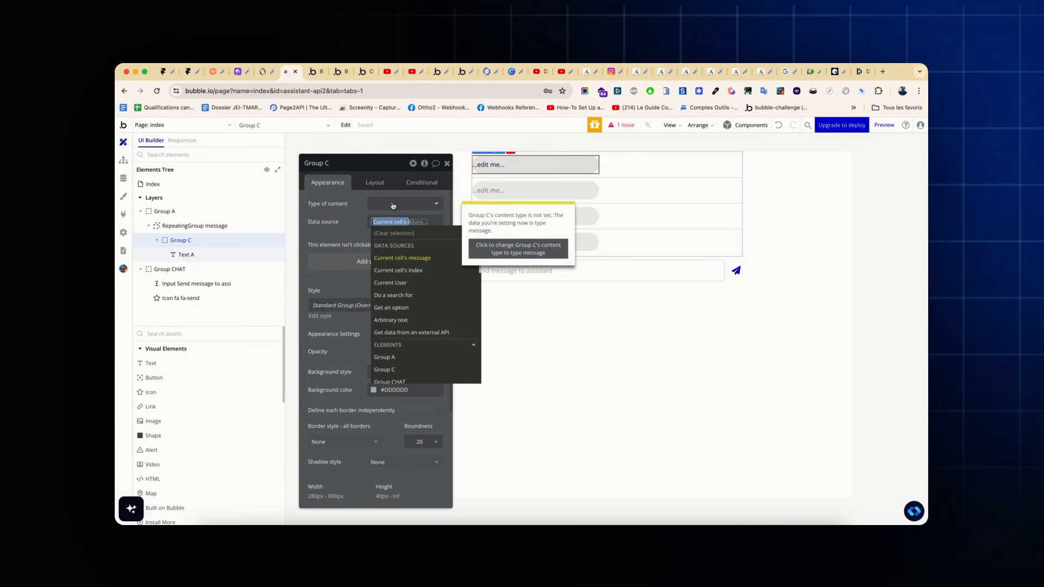
click(494, 255)
click(338, 202)
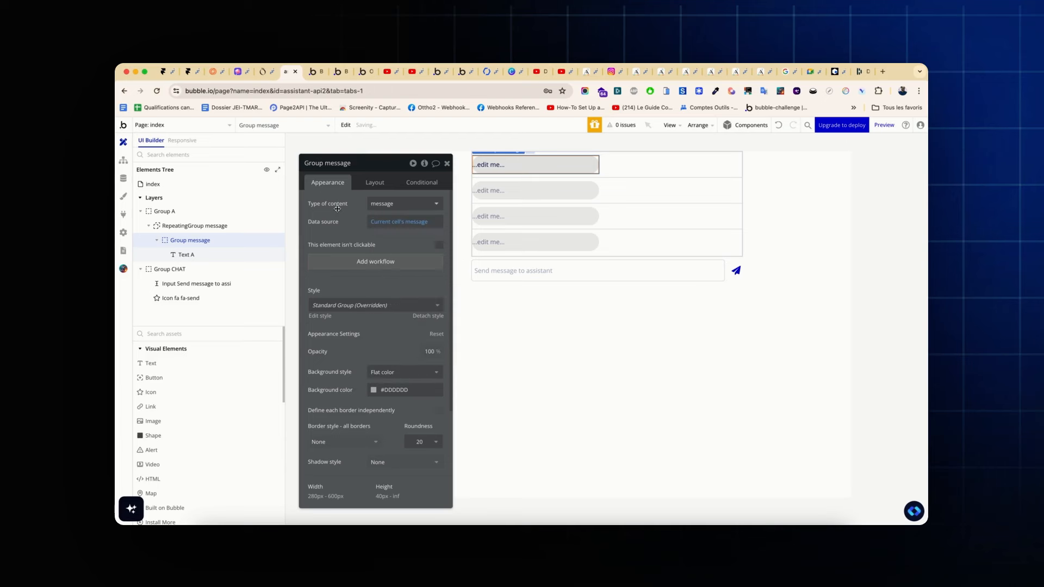
Replace the bubble text's placeholder with the dynamic value Parent group's message's content
click(488, 164)
triple_click(313, 202)
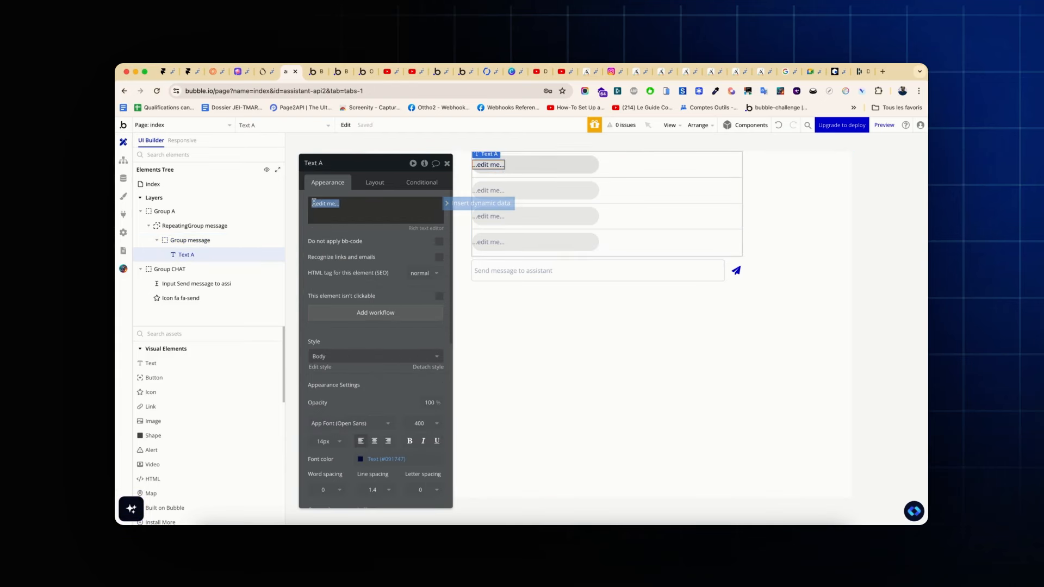
click(471, 204)
click(343, 242)
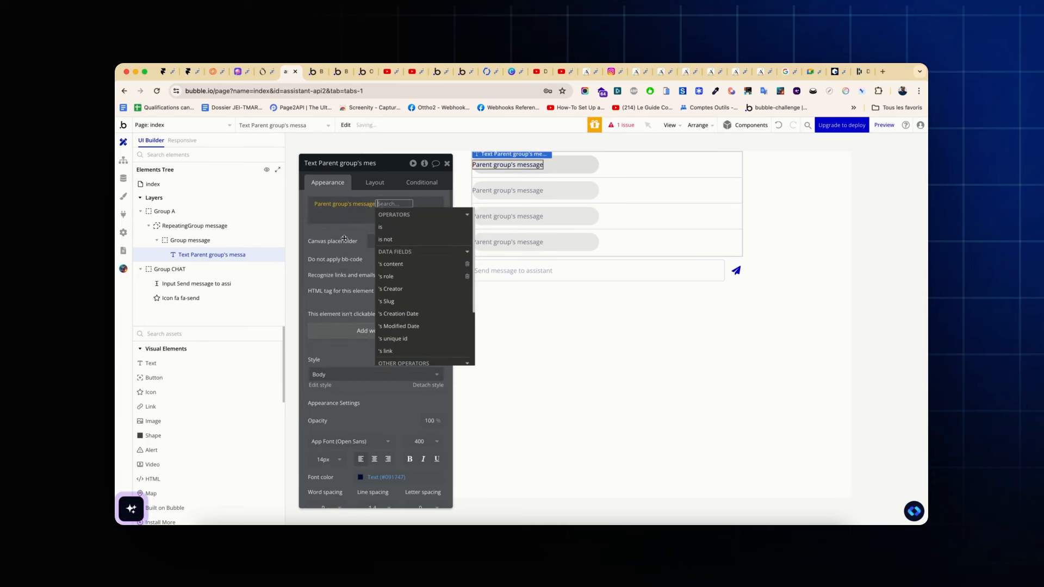
click(391, 264)
click(342, 257)
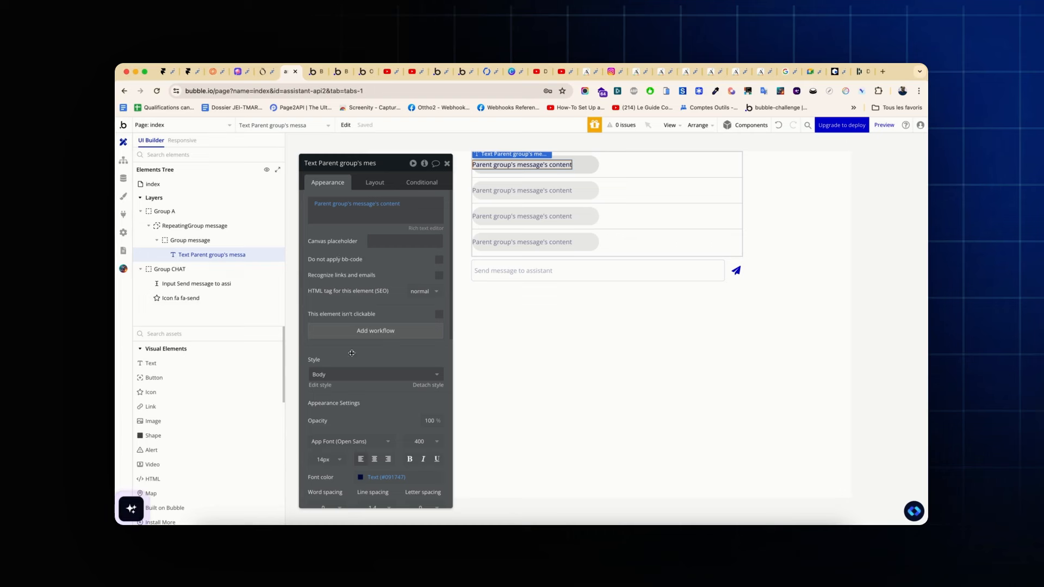
Set the message text's top, bottom, left and right padding to 10 px each
scroll(394, 270, down, 10)
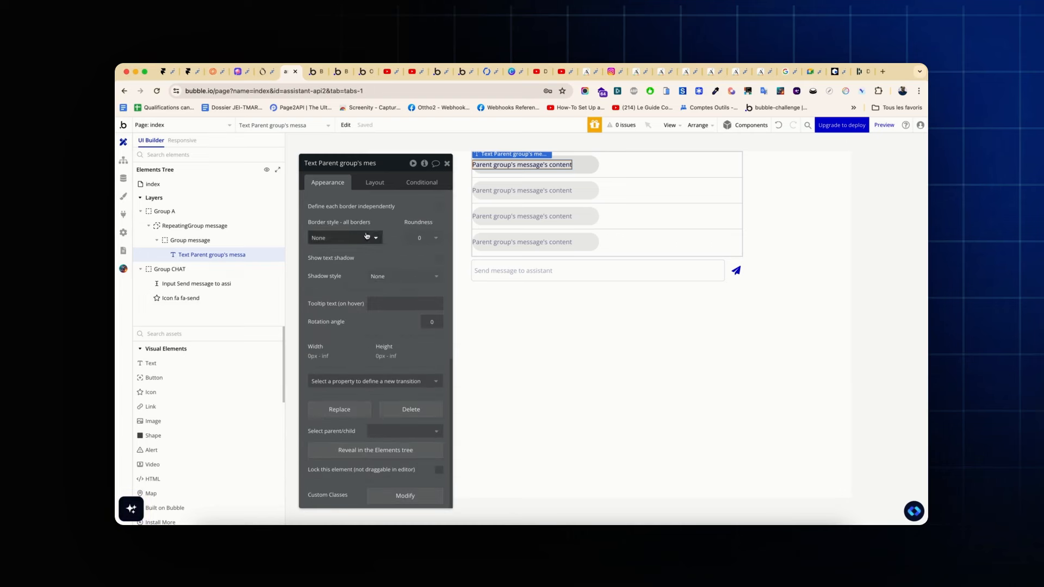
click(371, 181)
click(322, 474)
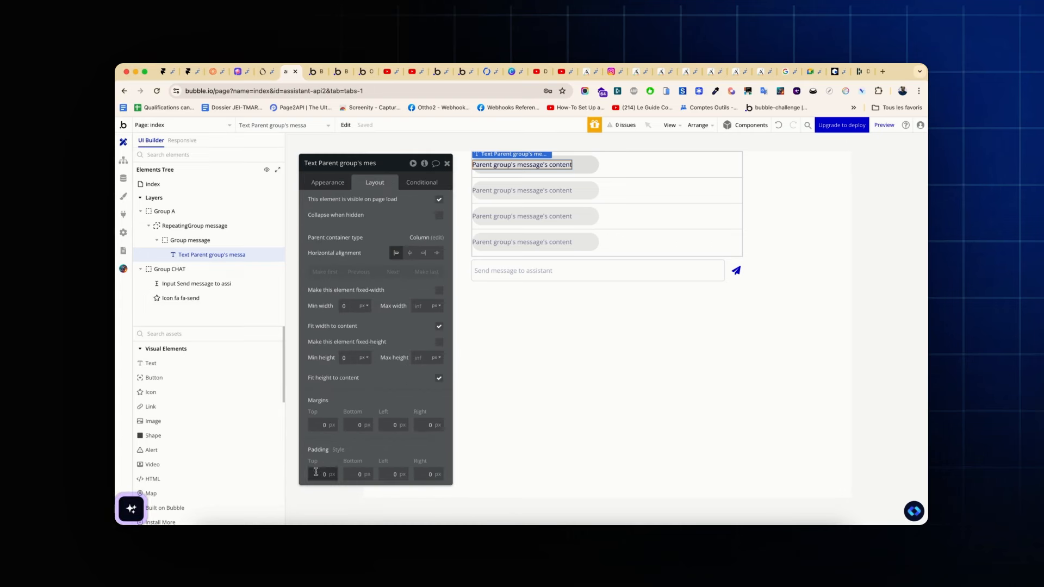
text(1)
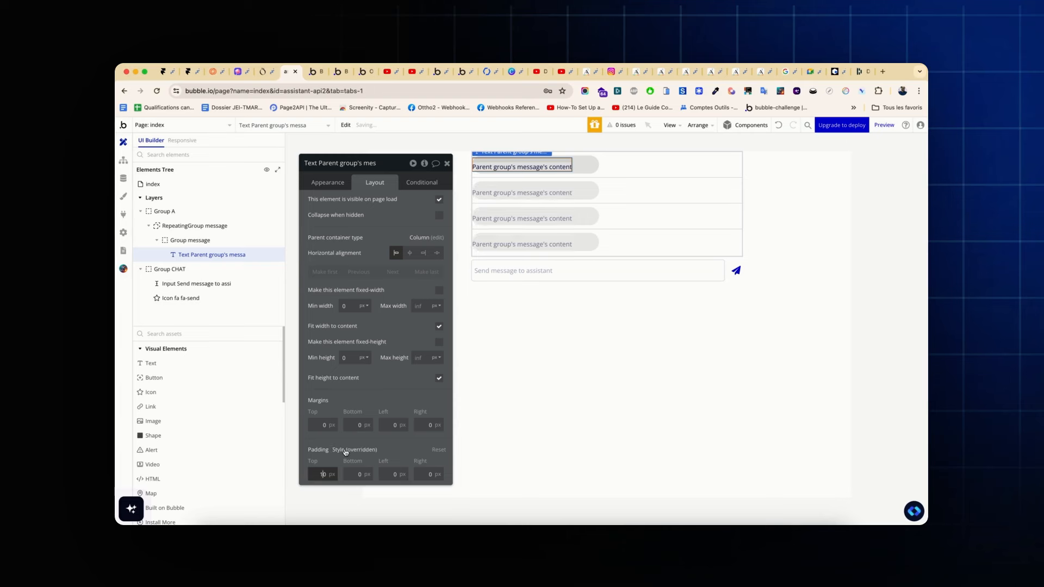
click(353, 474)
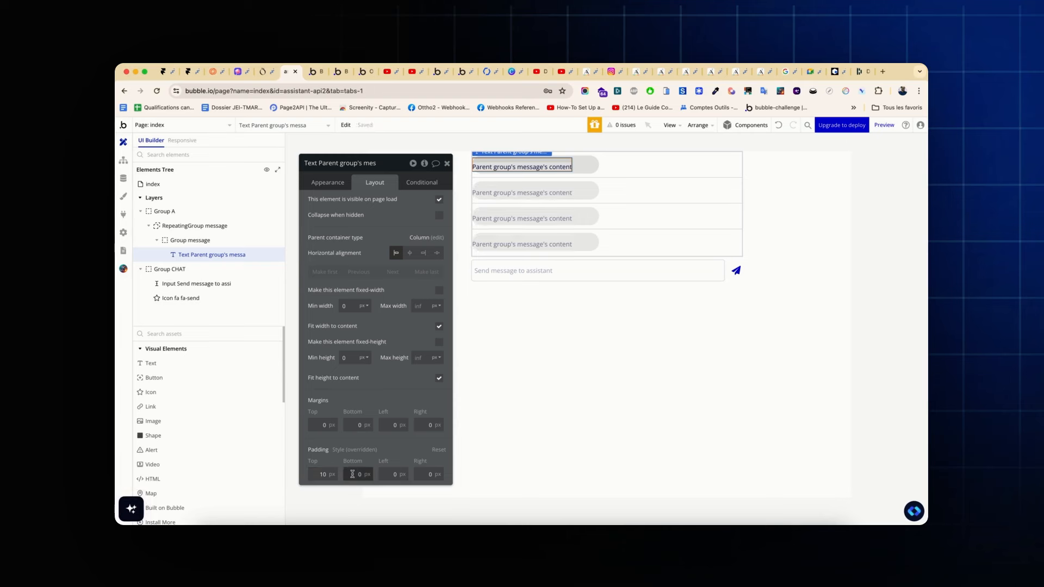
text(1)
click(392, 474)
text(1)
click(428, 474)
text(1)
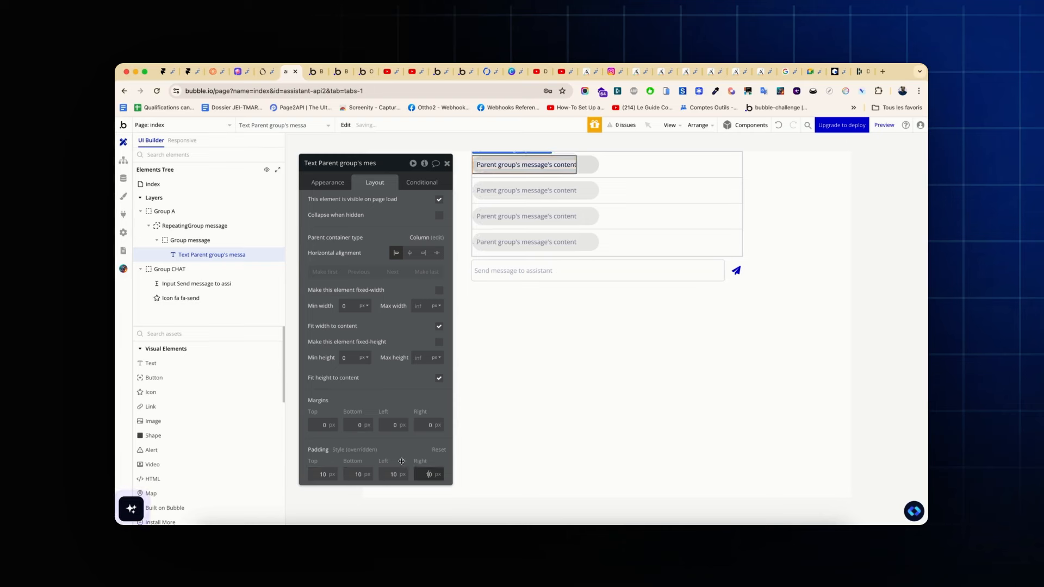
Set the message text's minimum width to 280 px, matching its parent group
click(589, 173)
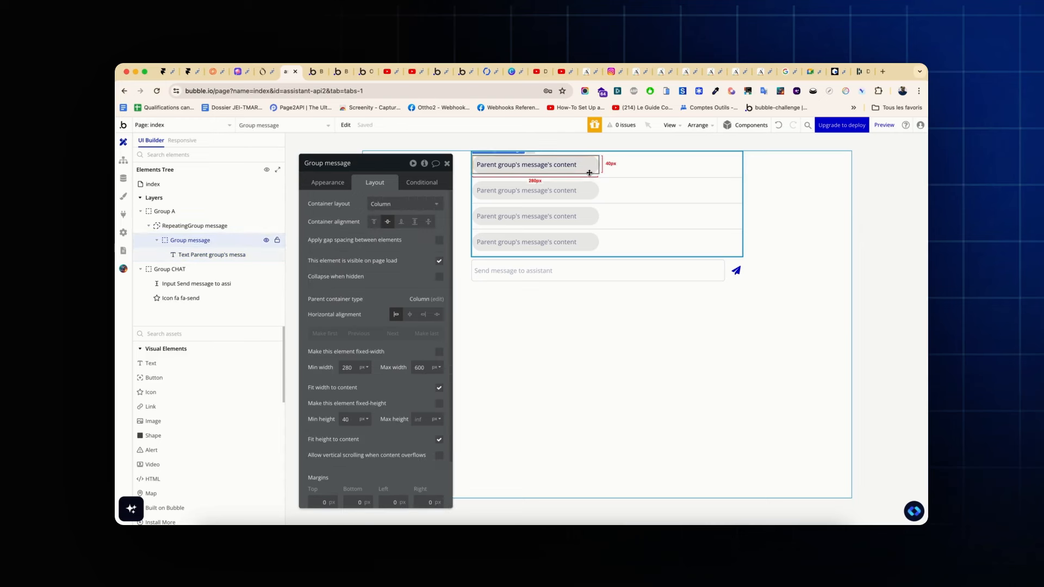
click(535, 164)
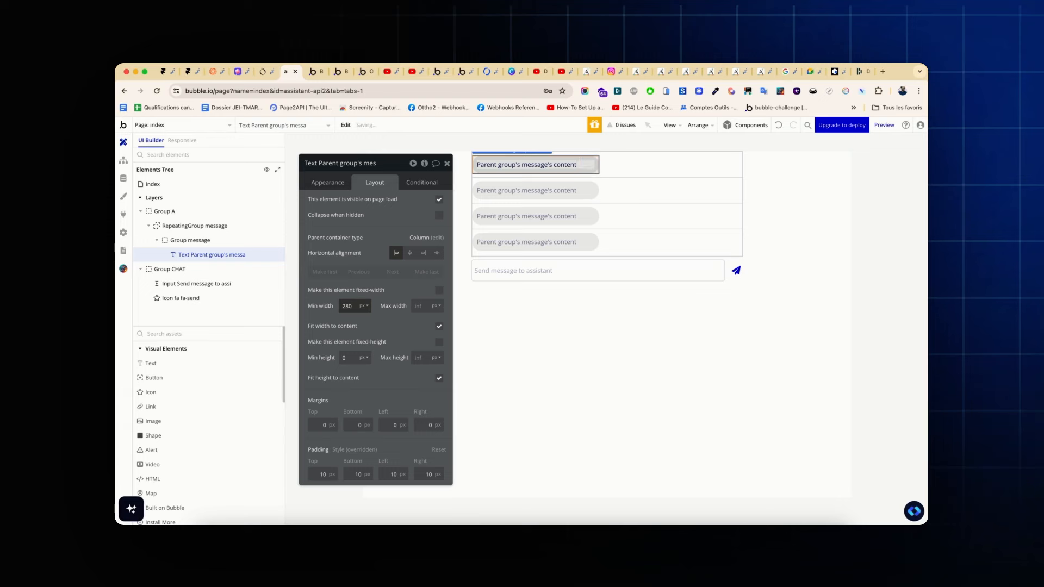
click(570, 305)
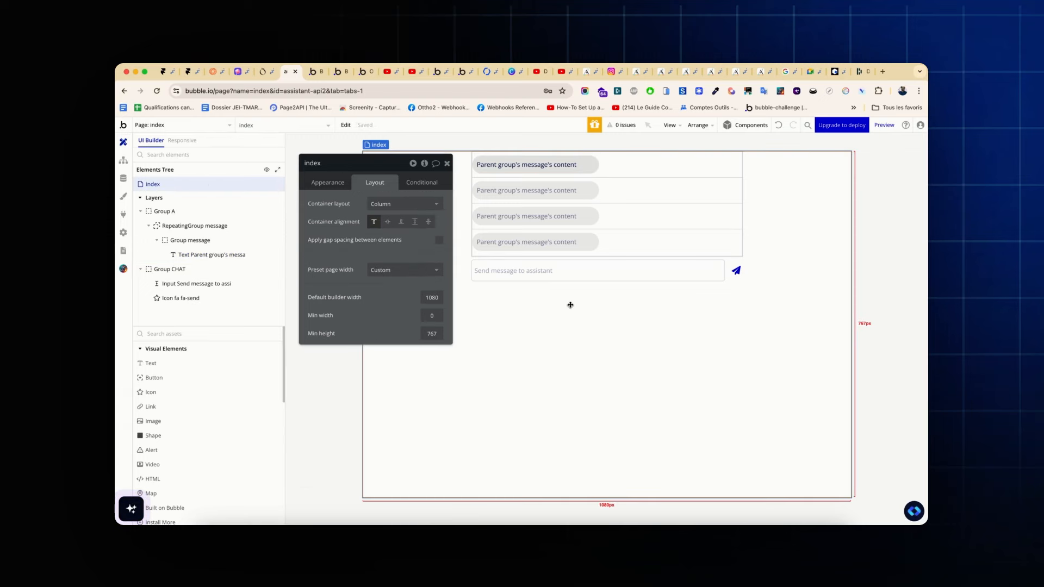
Reload the app preview and send the test message "bonjourrrrr" to the assistant
click(311, 73)
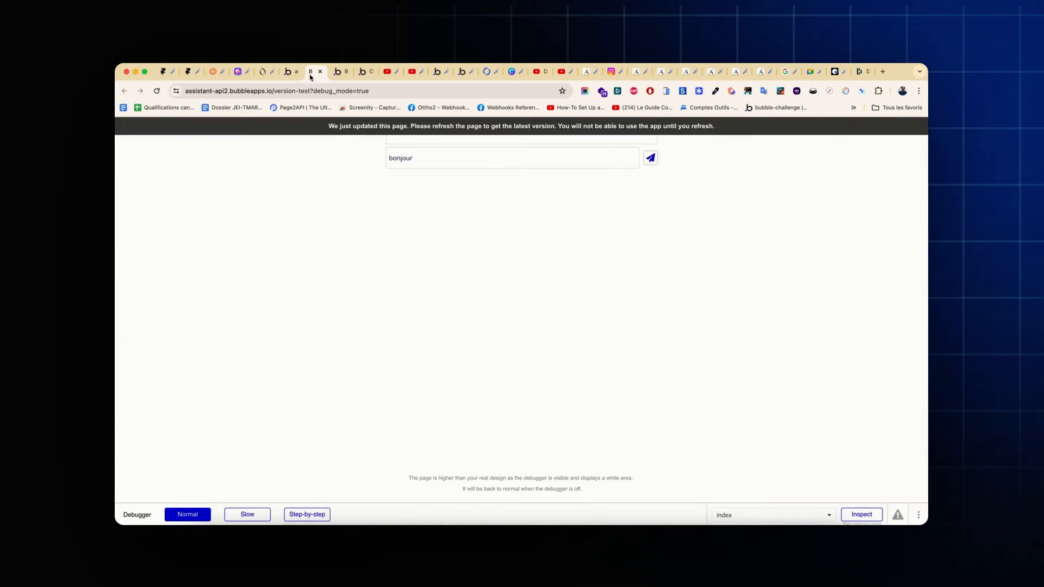
key(super+r)
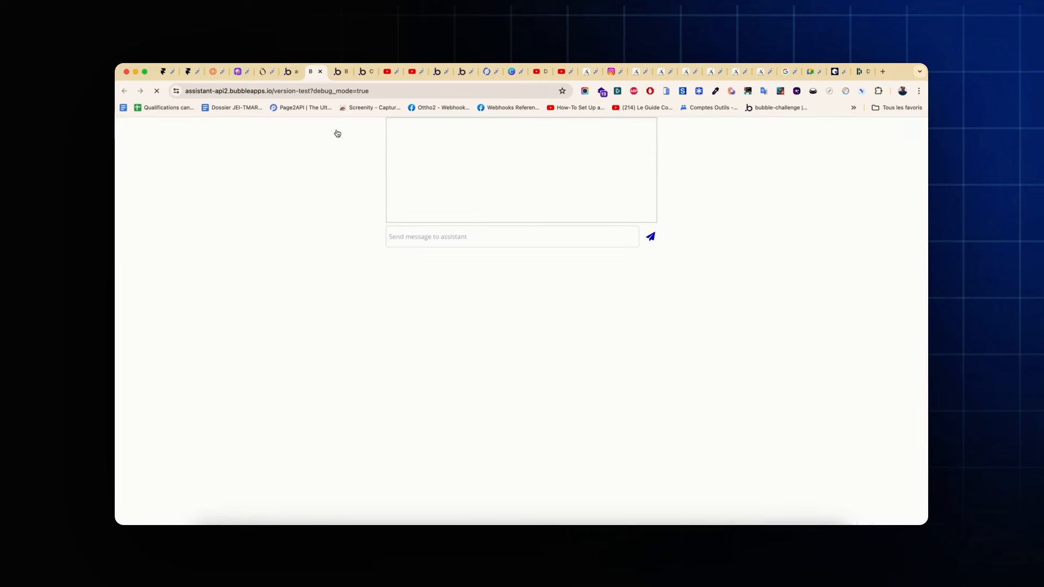
click(451, 242)
text(bonjourrrrr)
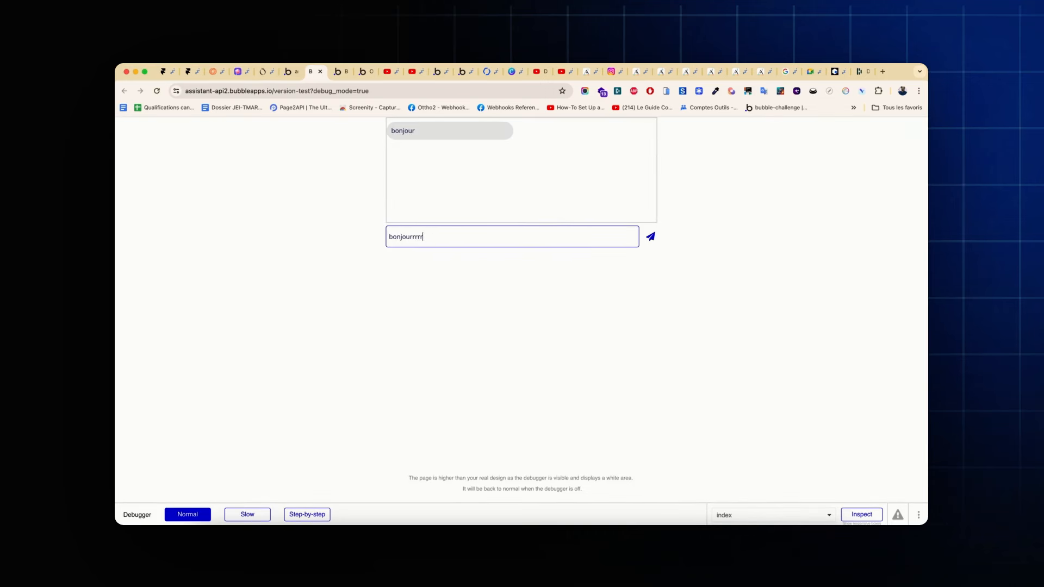
key(Return)
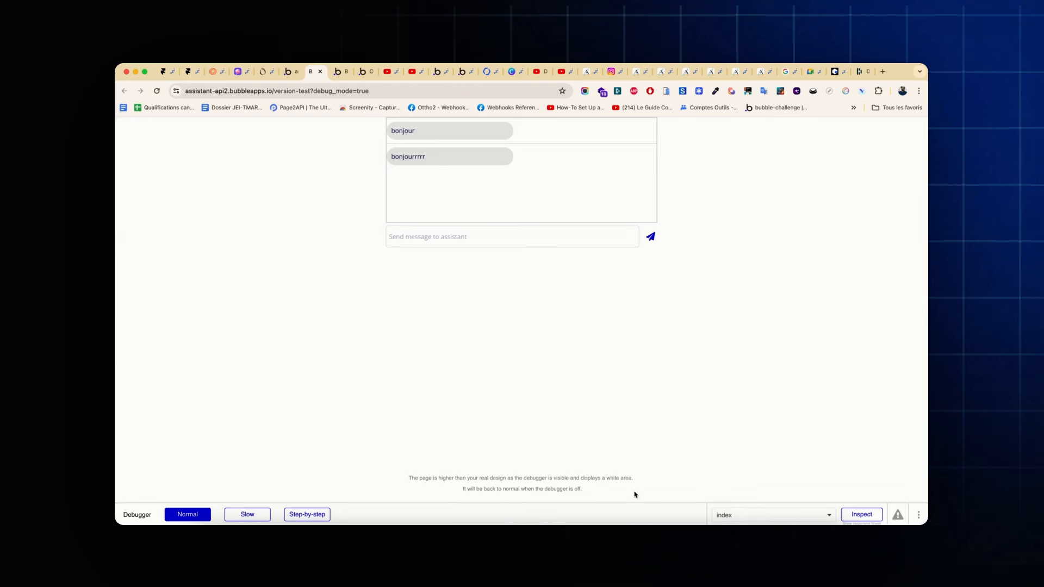
click(663, 532)
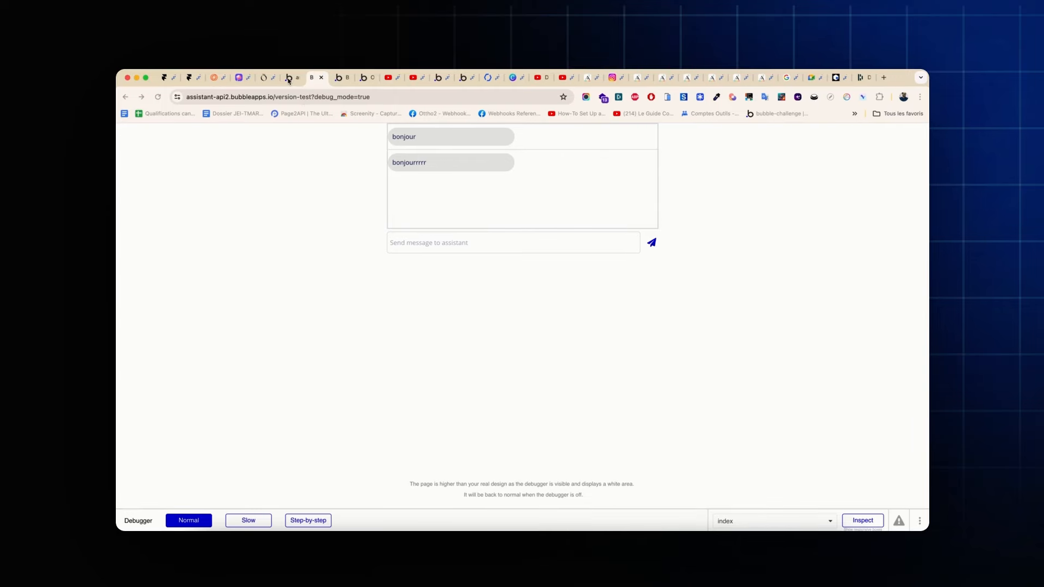
Return to the Bubble editor and review the data calls and actions of the installed OpenAI - Assistants API plugin
click(288, 78)
click(125, 220)
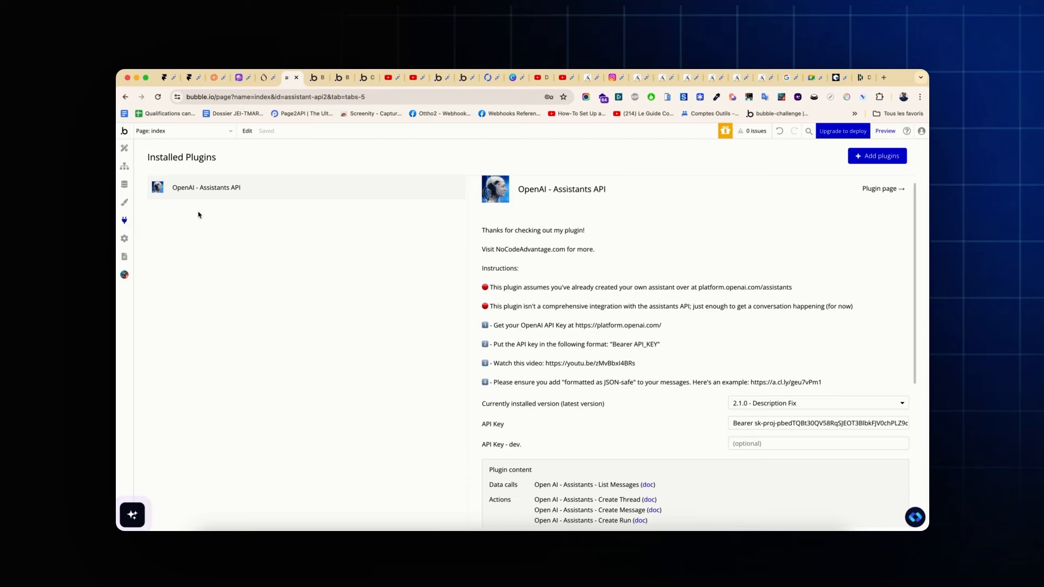
scroll(530, 257, down, 5)
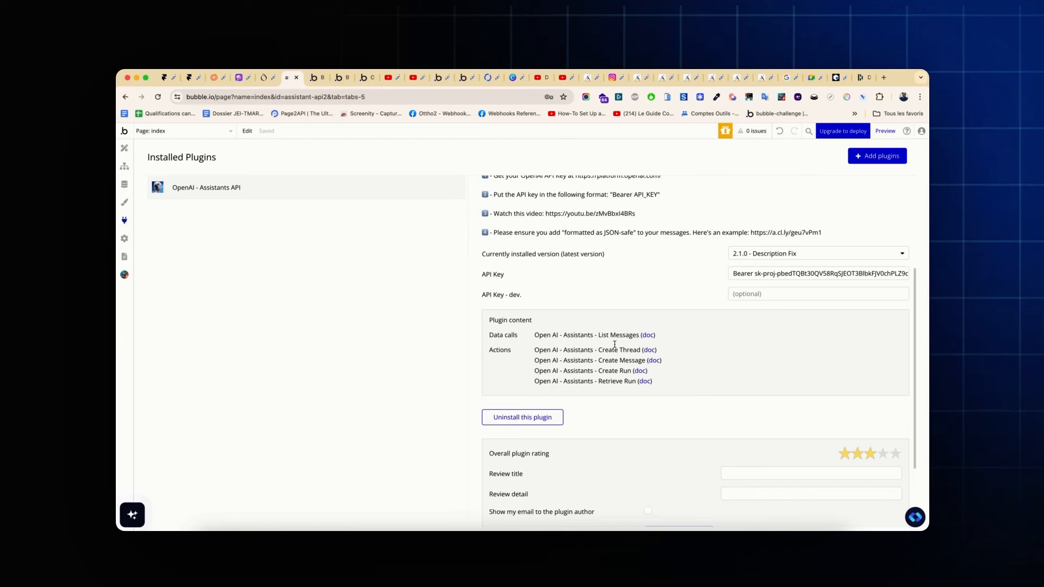
Switch to Whiteboard 1 in the other browser window and rejoin the project to review the assistant and thread notes
key(ctrl+Right)
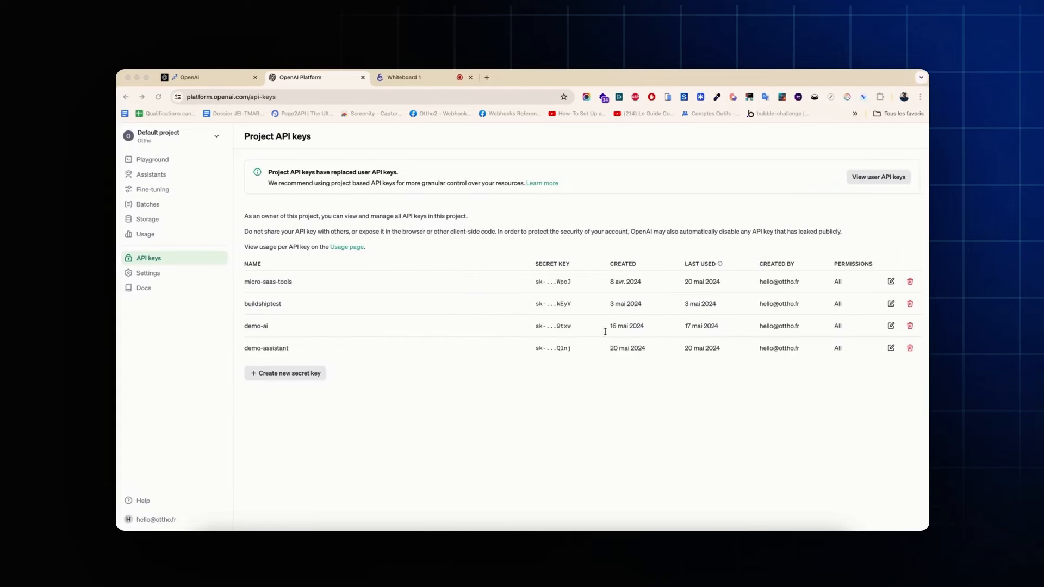
click(416, 78)
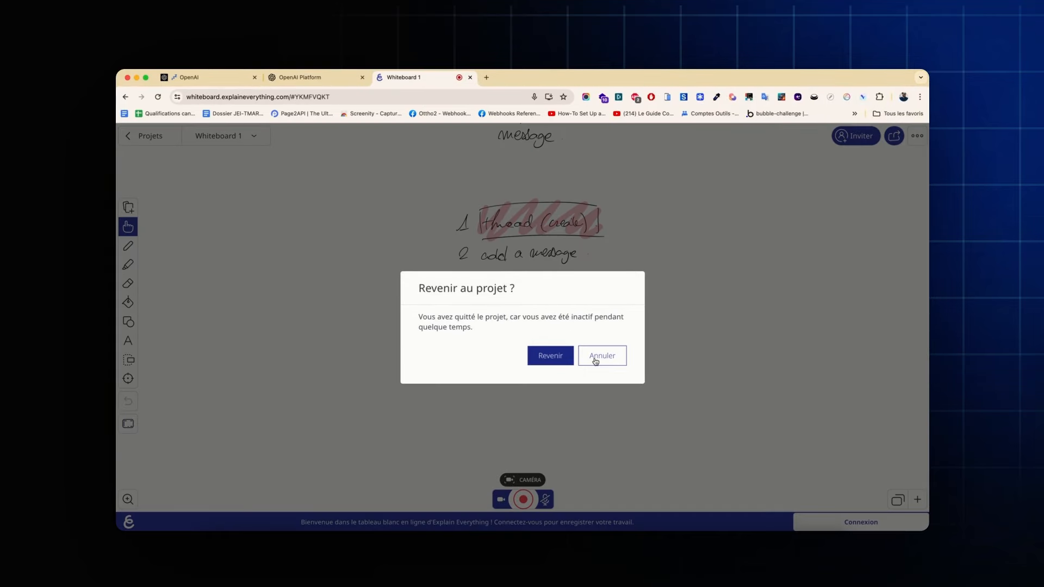
click(561, 354)
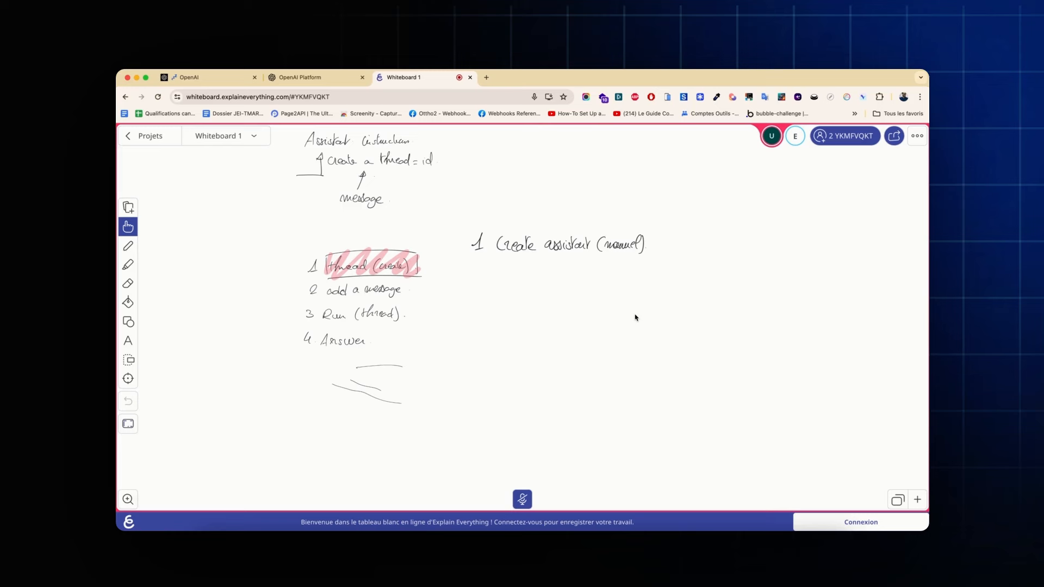
Switch to the OpenAI Platform and open the Recette finder assistant's details
click(337, 78)
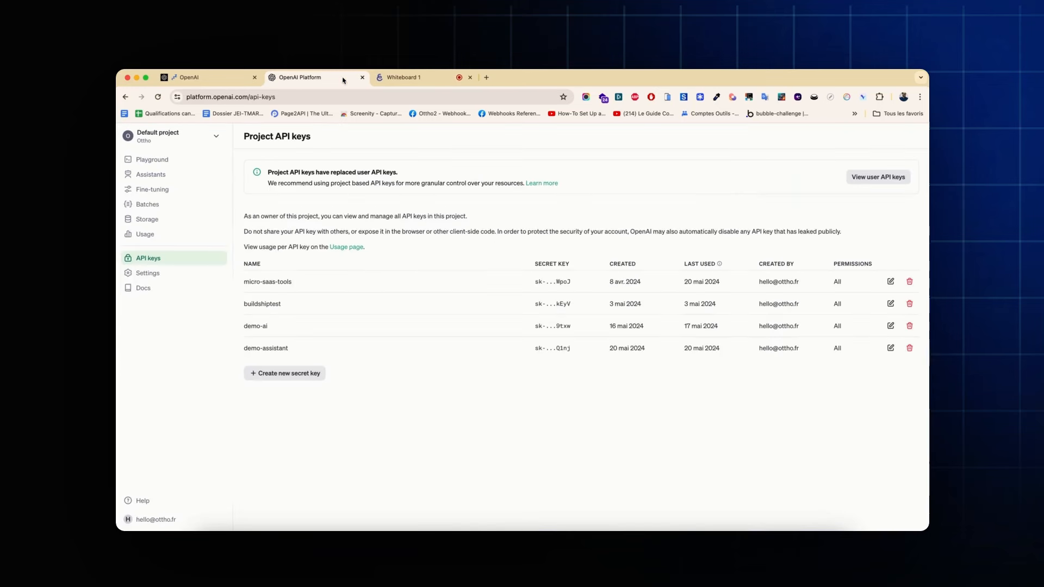
click(156, 179)
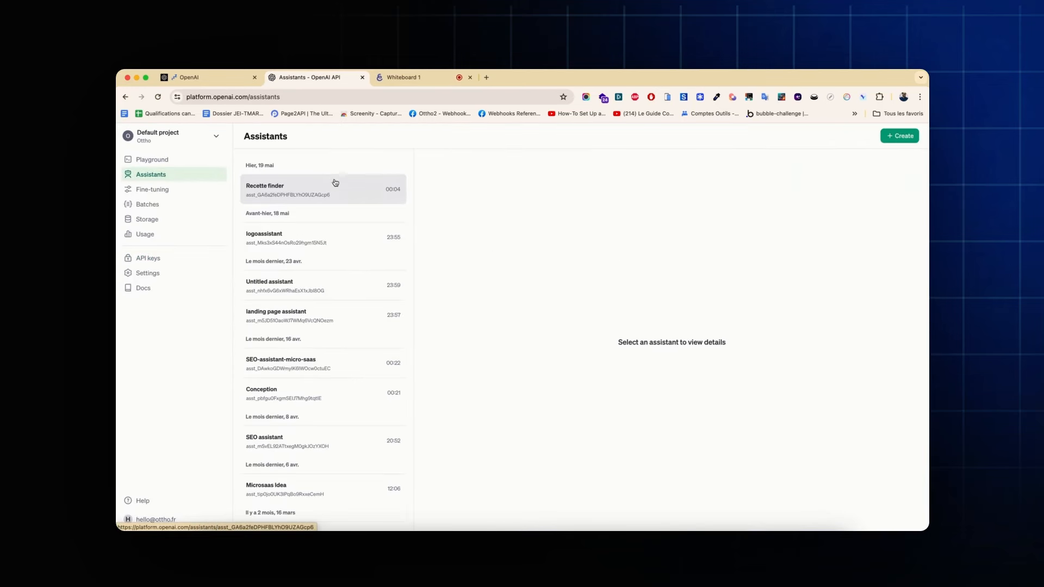
click(324, 181)
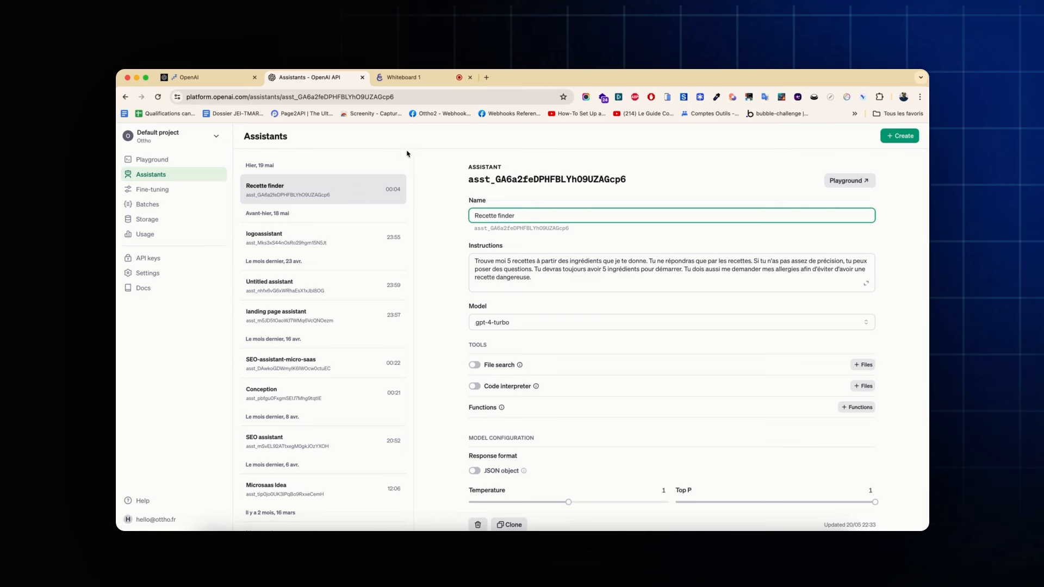
Check the Whiteboard 1 notes, then return to the Bubble editor and open the send icon's click workflow
click(409, 78)
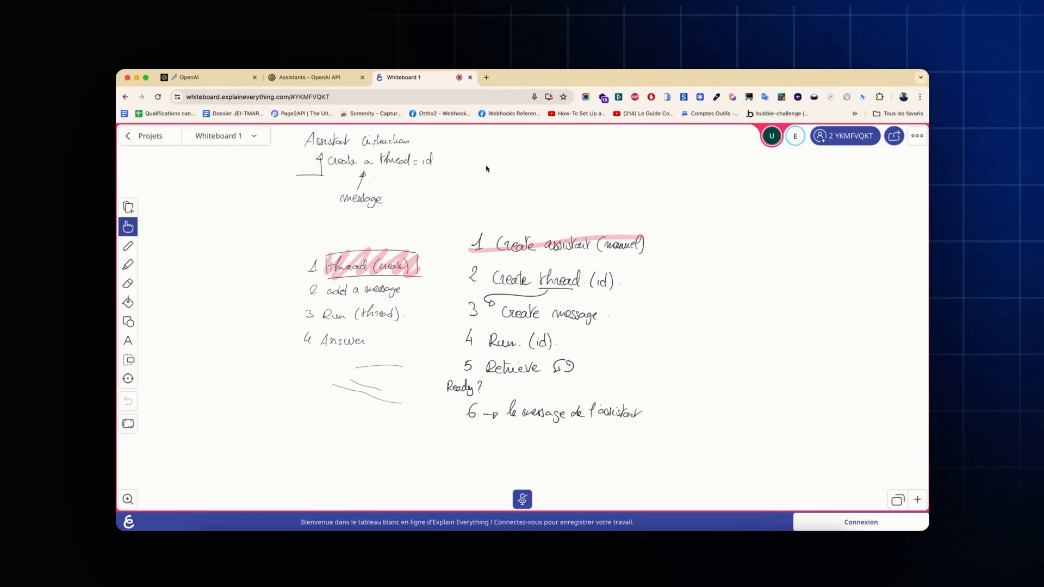
key(ctrl+Left)
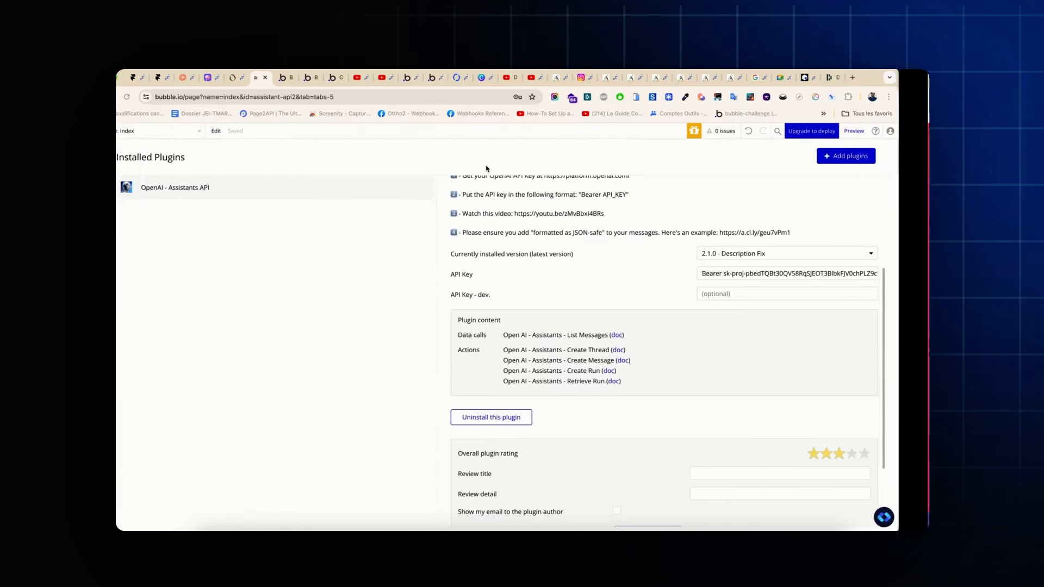
click(124, 149)
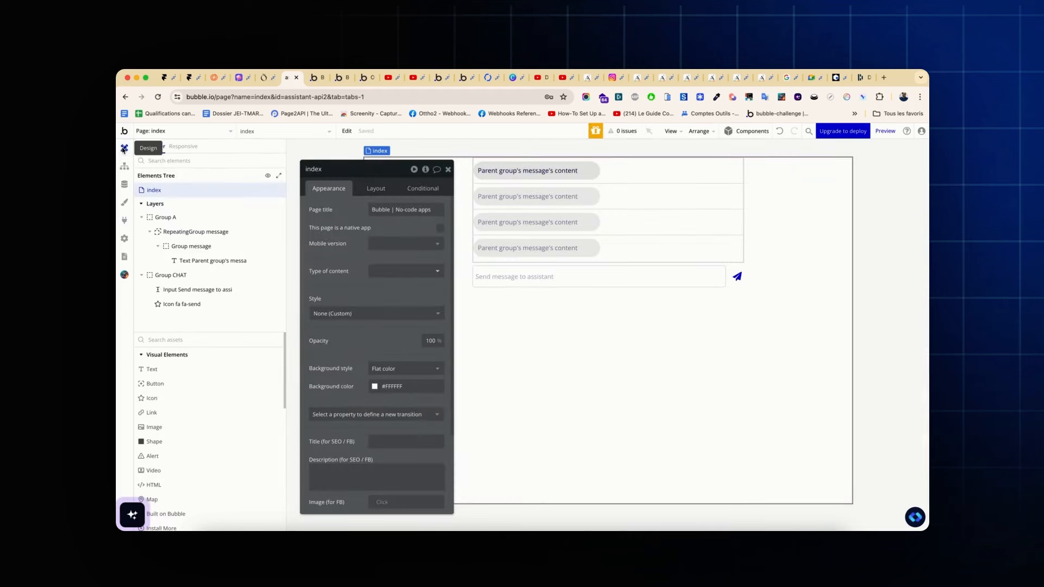
click(732, 279)
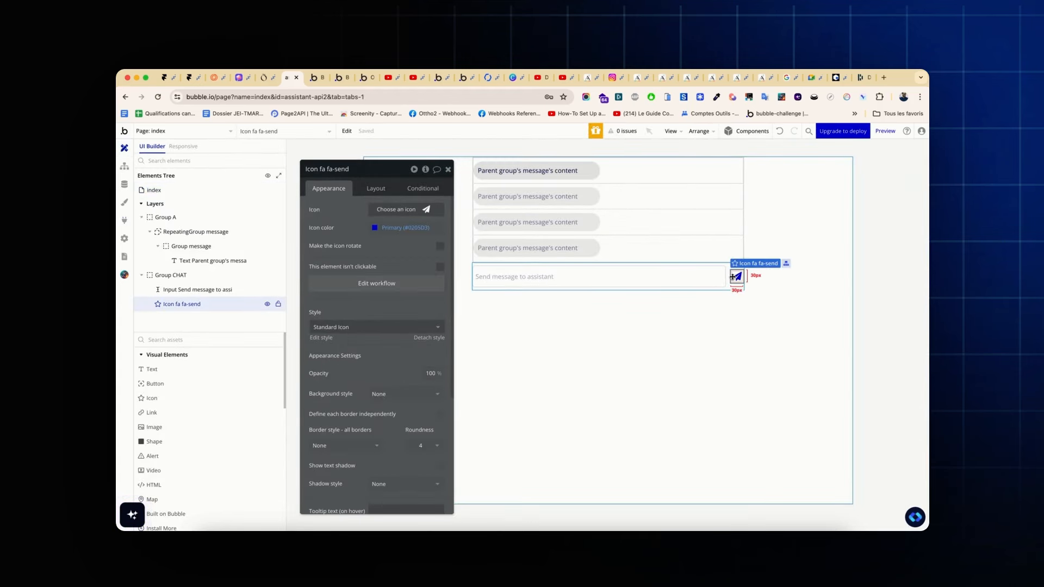
click(417, 284)
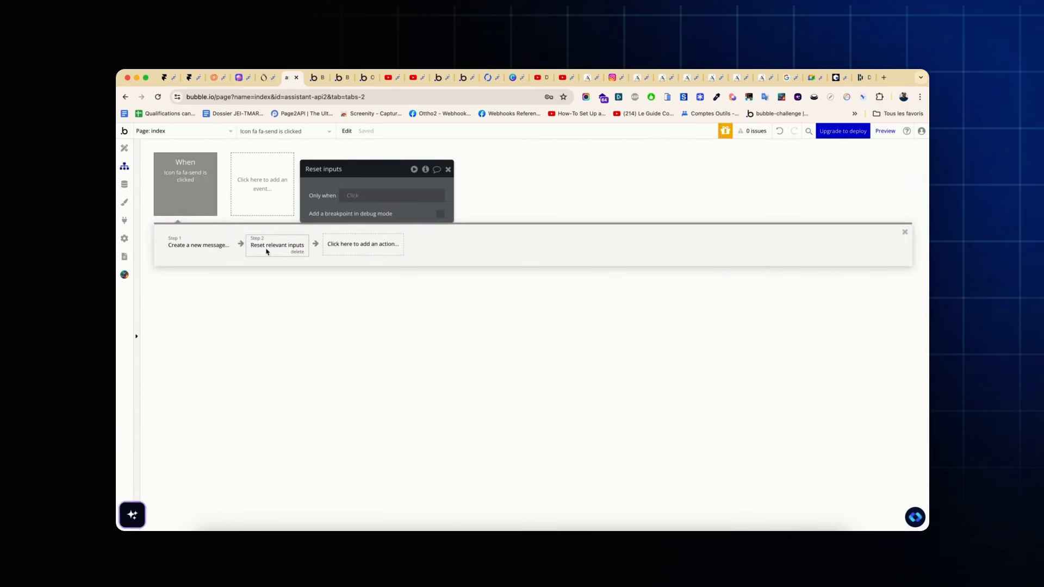
Add the Open AI - Assistants - Create Thread plugin action to the workflow and move it ahead of the message creation as step 1
click(351, 244)
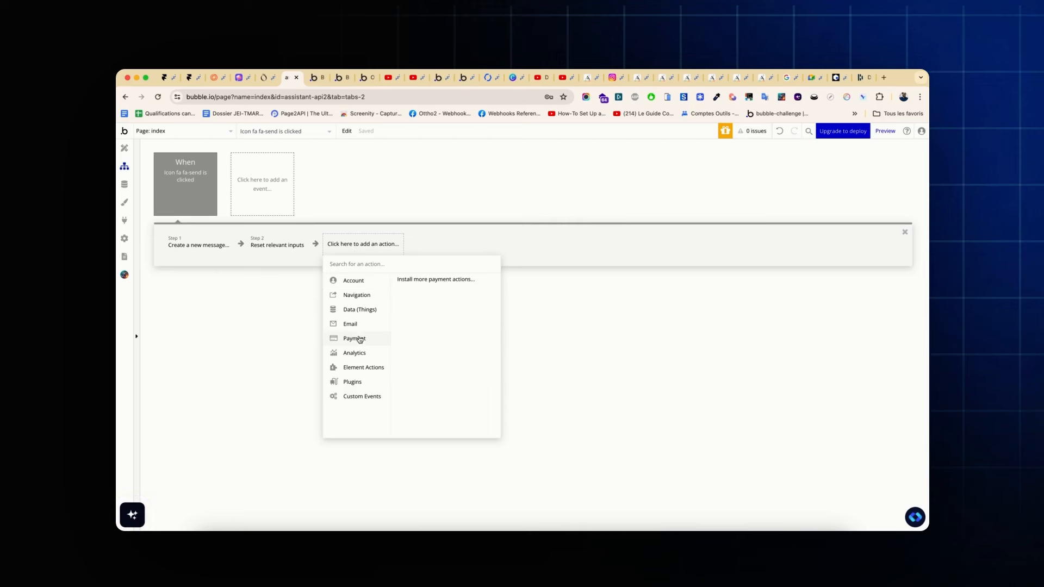
mouse_move(354, 383)
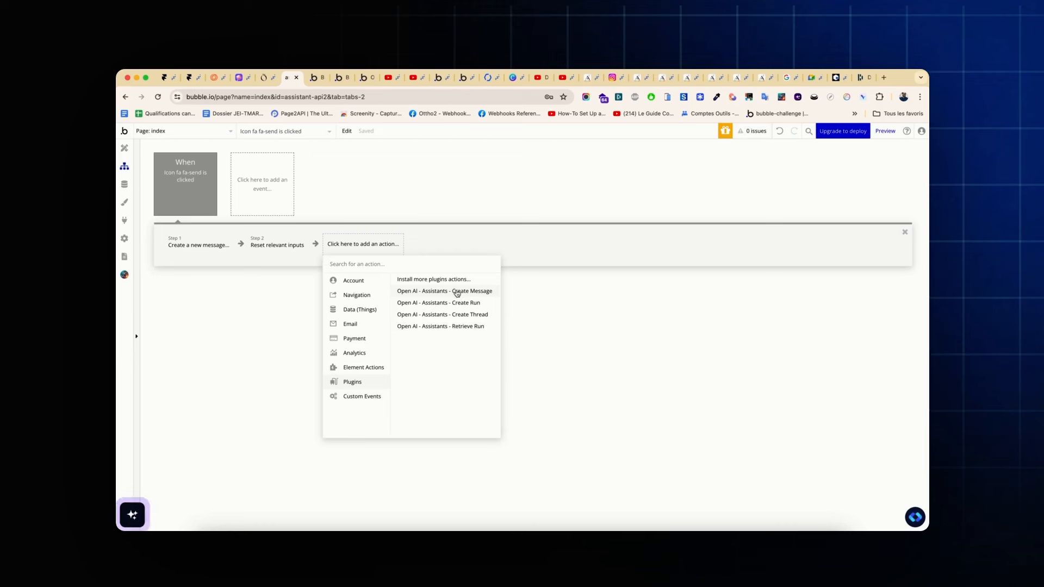
click(456, 315)
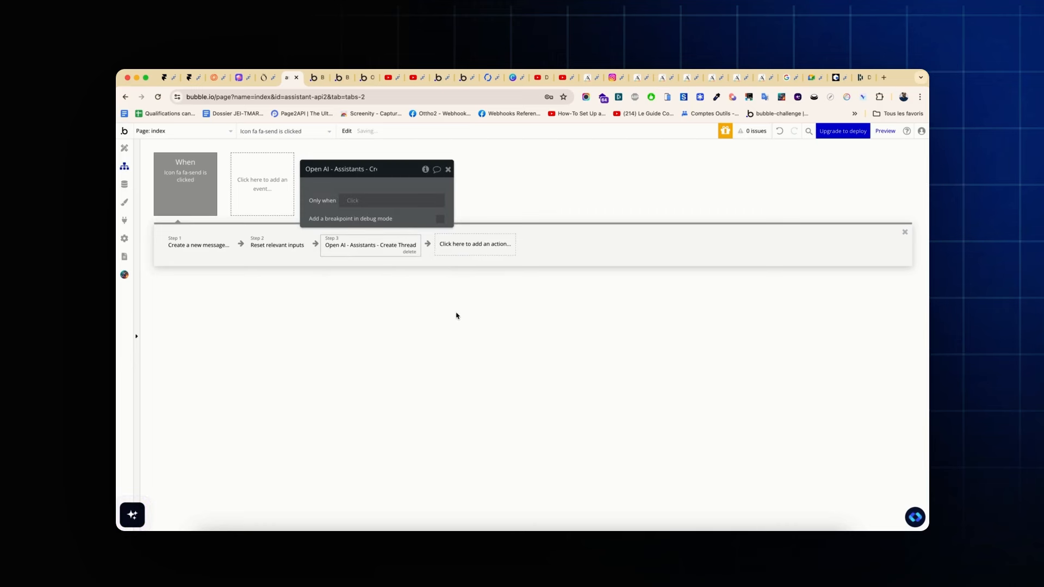
drag(383, 170, 446, 168)
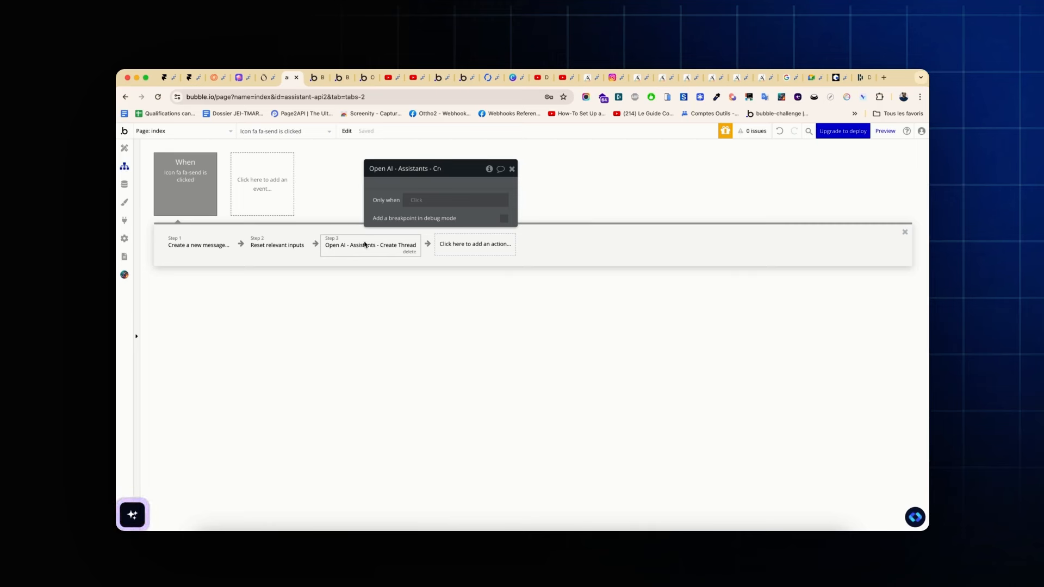
drag(336, 245, 217, 245)
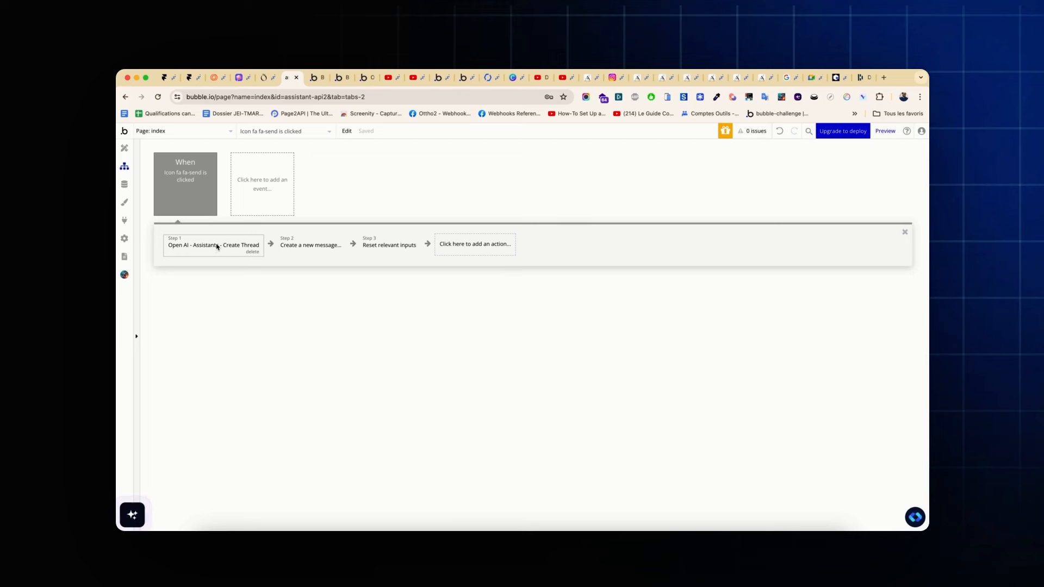
Add a Set state element action at the end of the send icon's workflow
click(450, 248)
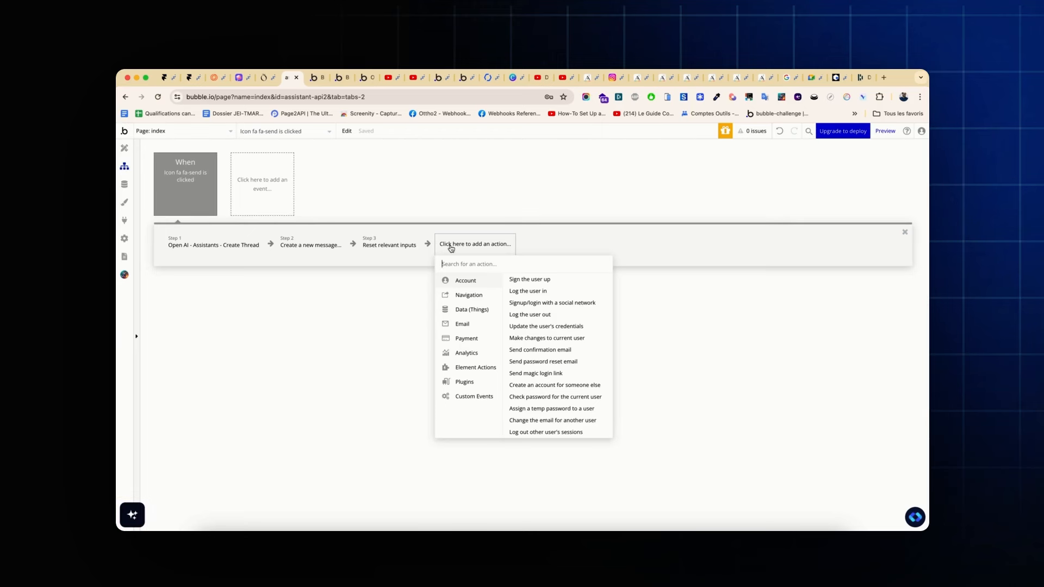
text(se)
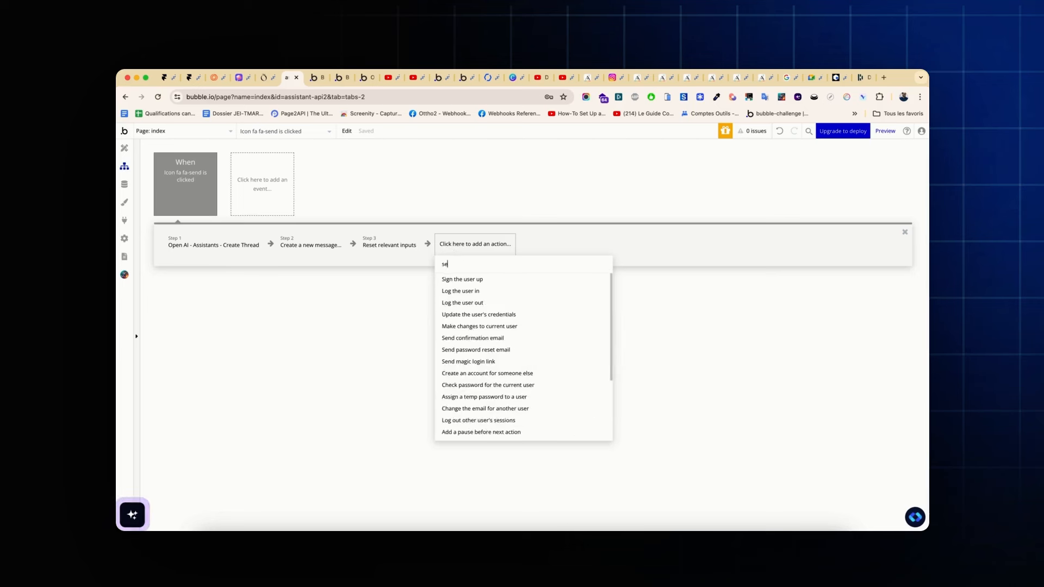
key(BackSpace)
key(BackSpace)
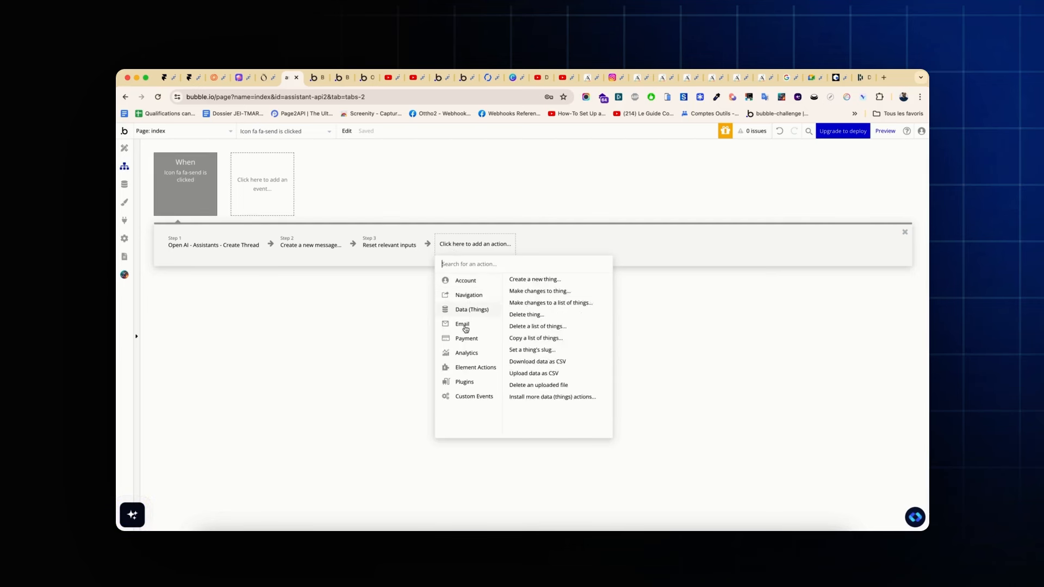
mouse_move(463, 368)
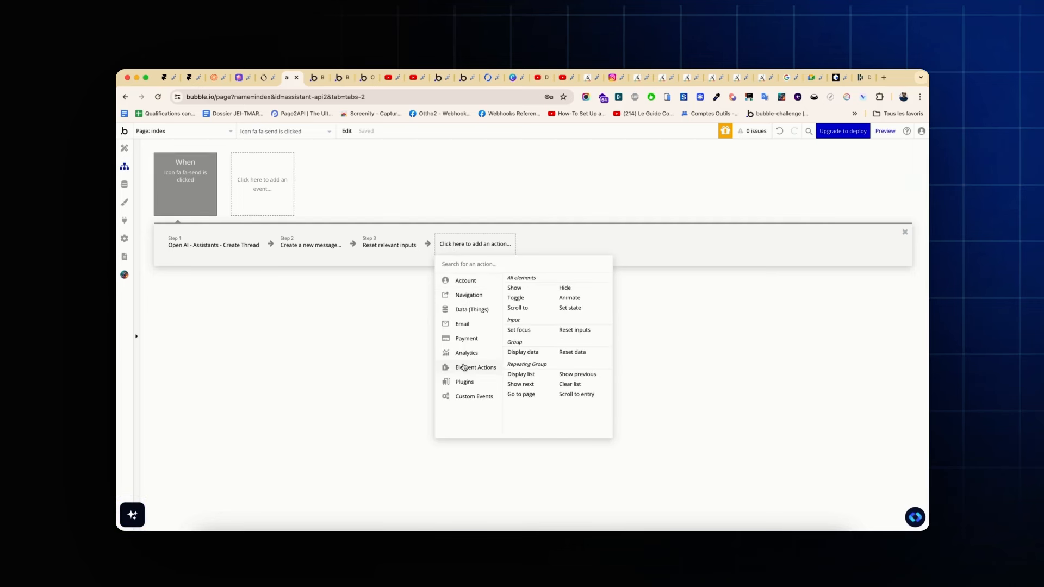
click(573, 309)
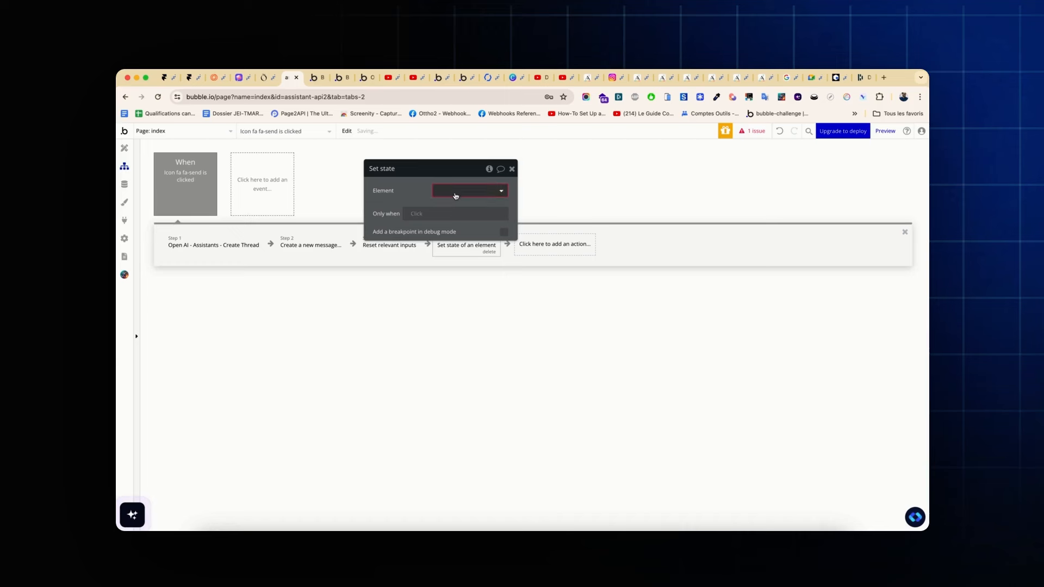
click(455, 191)
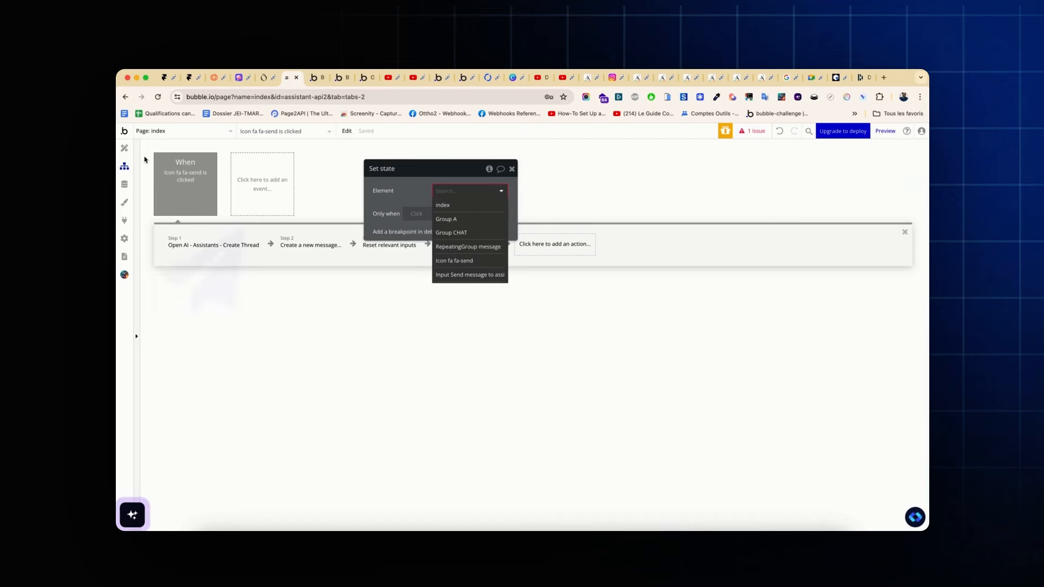
Rename Group A, which contains the message repeating group, to Group MAIN
click(124, 148)
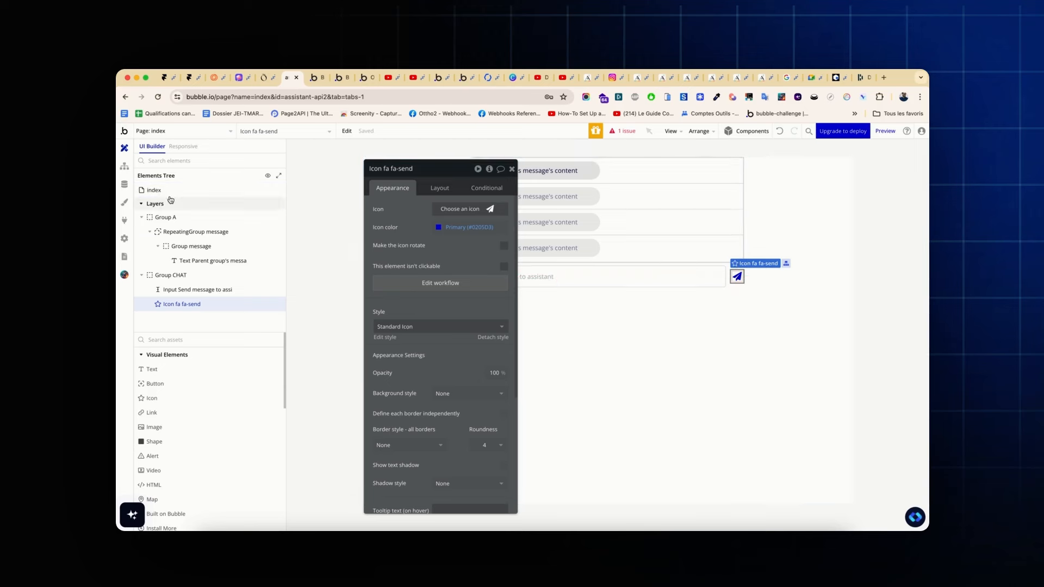
click(166, 217)
double_click(391, 169)
text(MAIN)
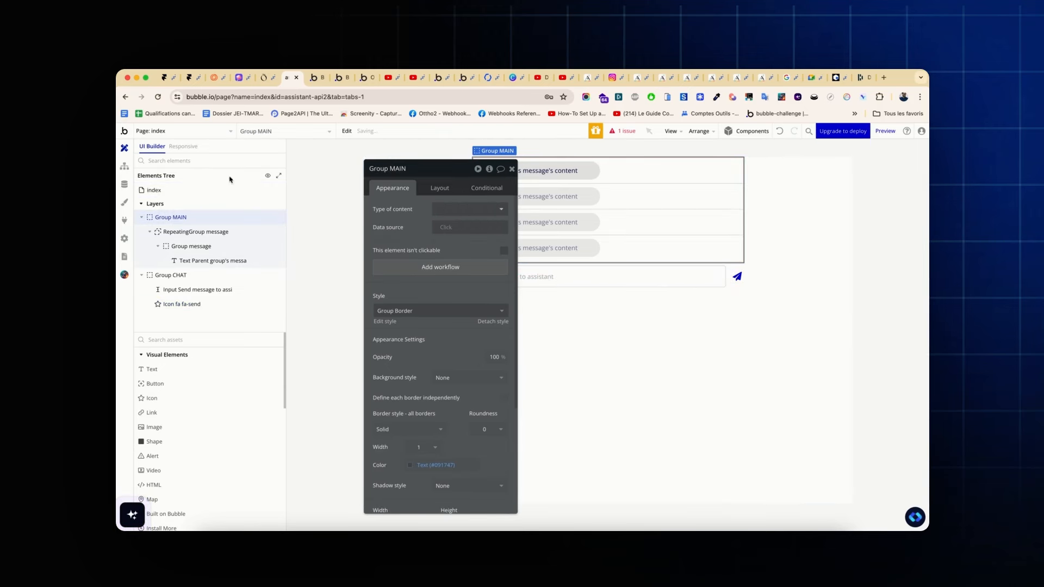
Target Group MAIN in the Set state action and create a custom state named thread-id of type text
click(124, 169)
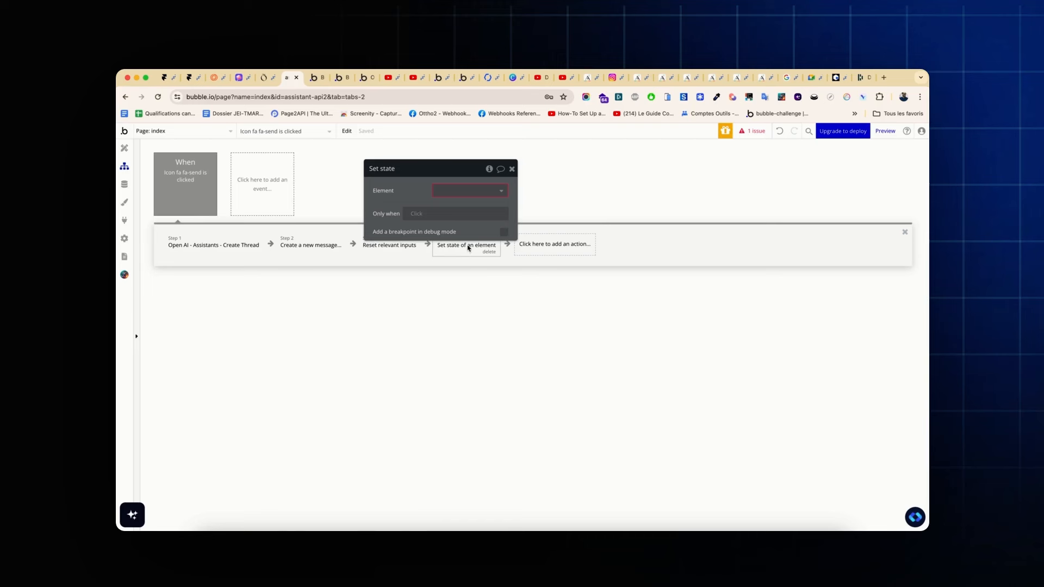
click(463, 191)
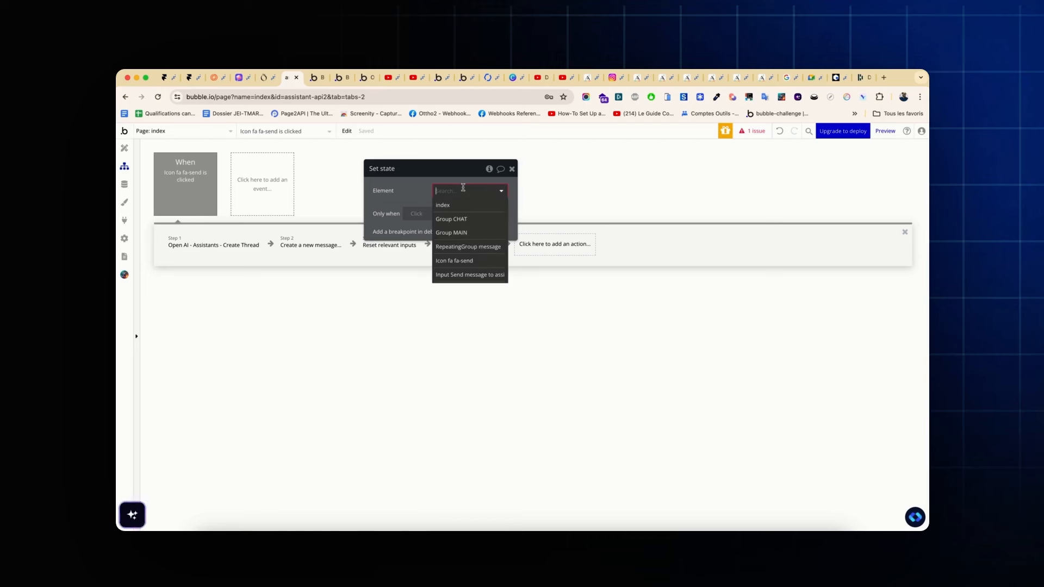
click(455, 232)
click(609, 208)
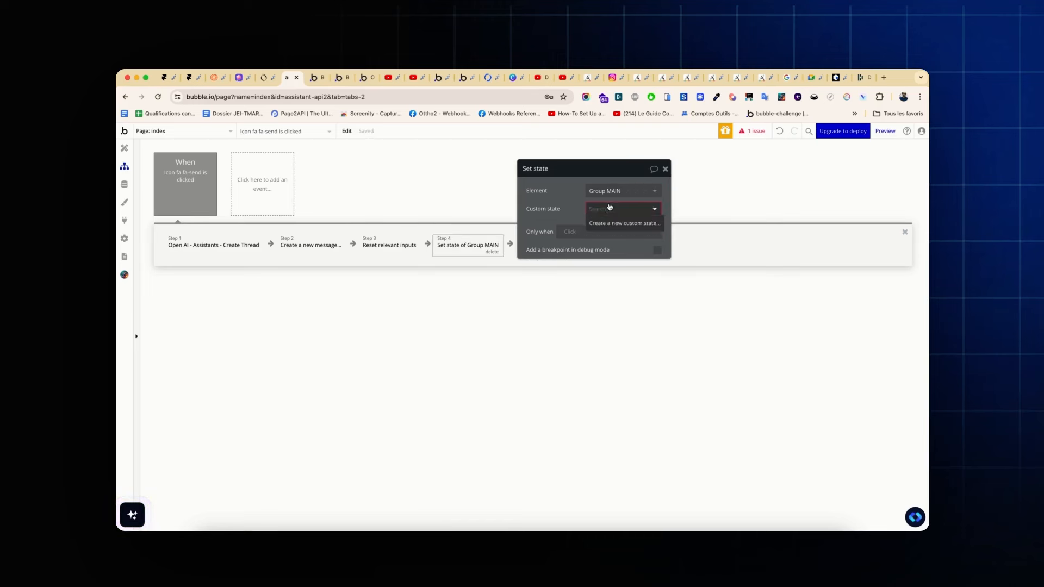
click(606, 223)
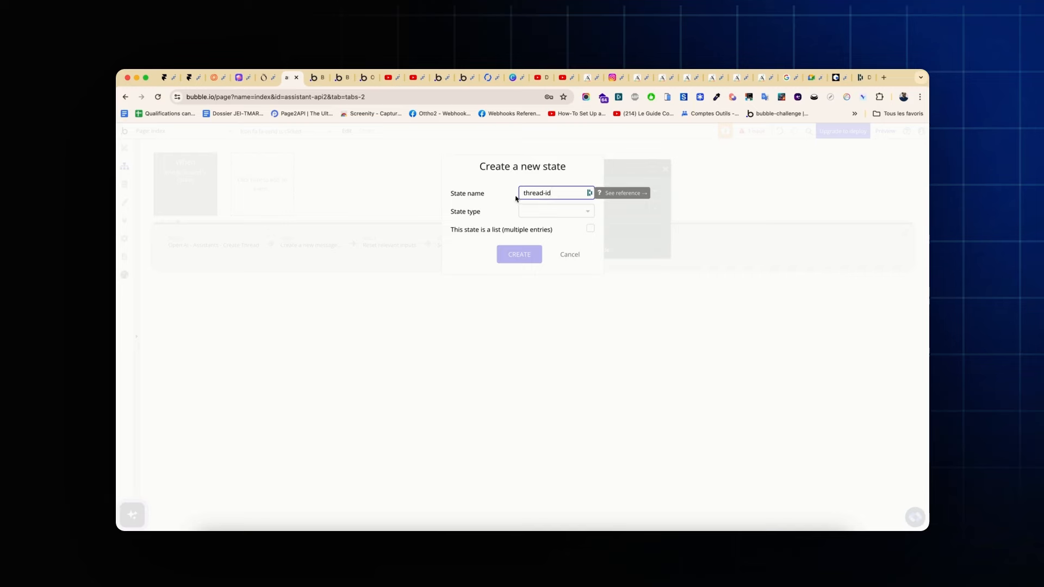
click(526, 208)
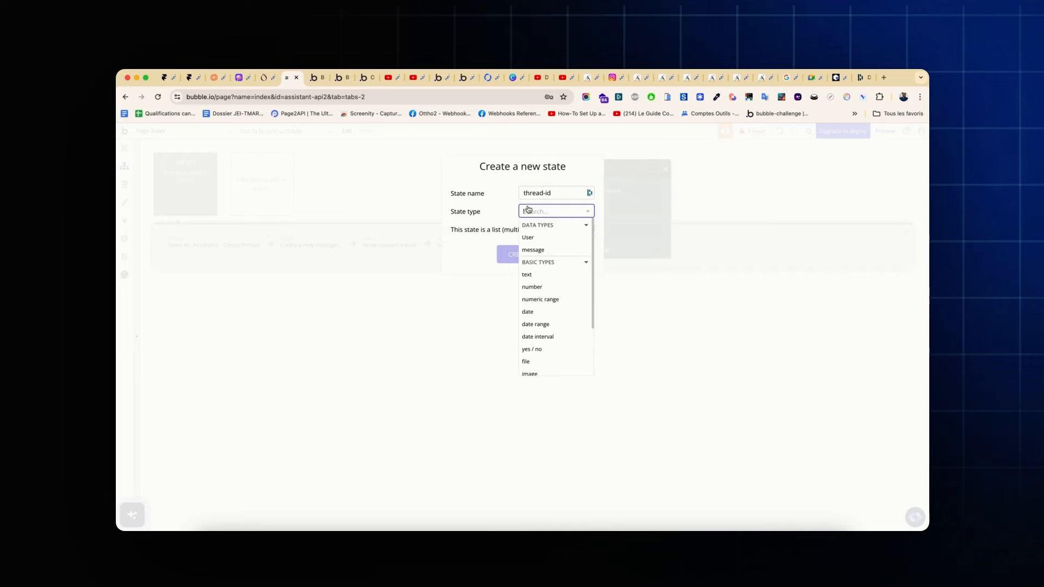
click(530, 275)
click(532, 257)
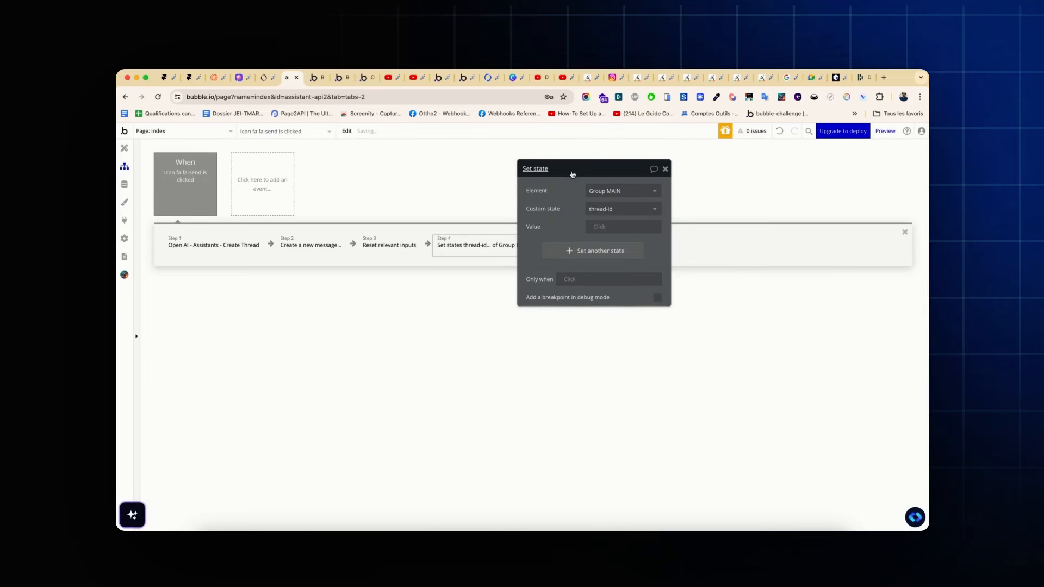
Move the Set state action directly after Create Thread as step 2 and open its properties
drag(572, 174, 629, 174)
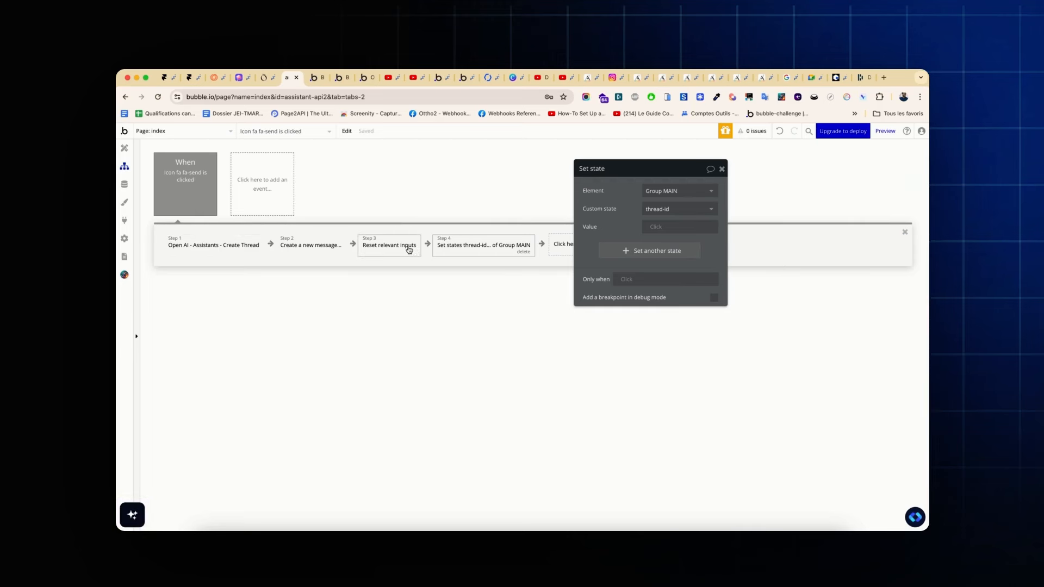
drag(465, 248, 325, 244)
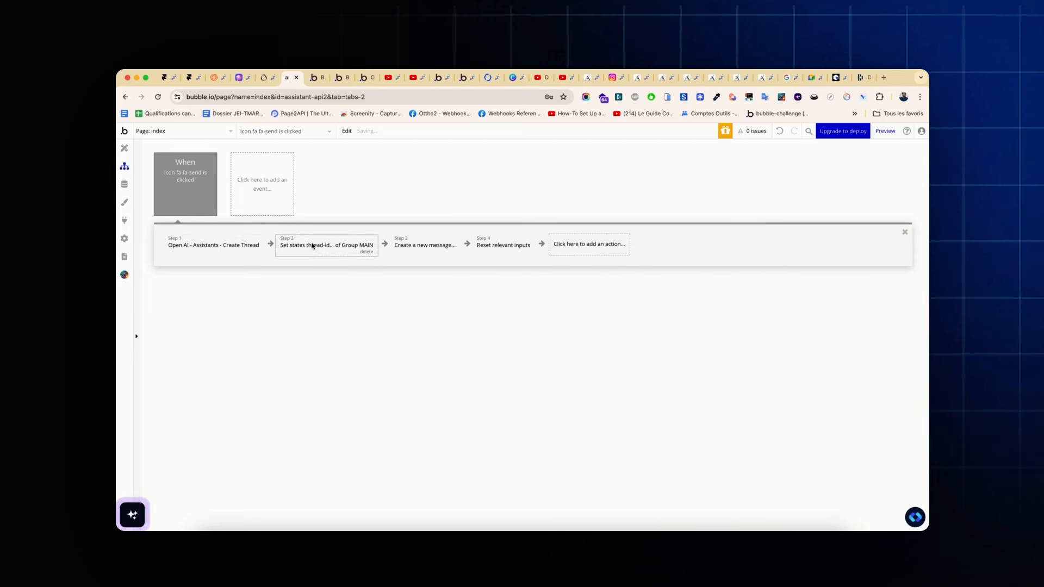
click(298, 239)
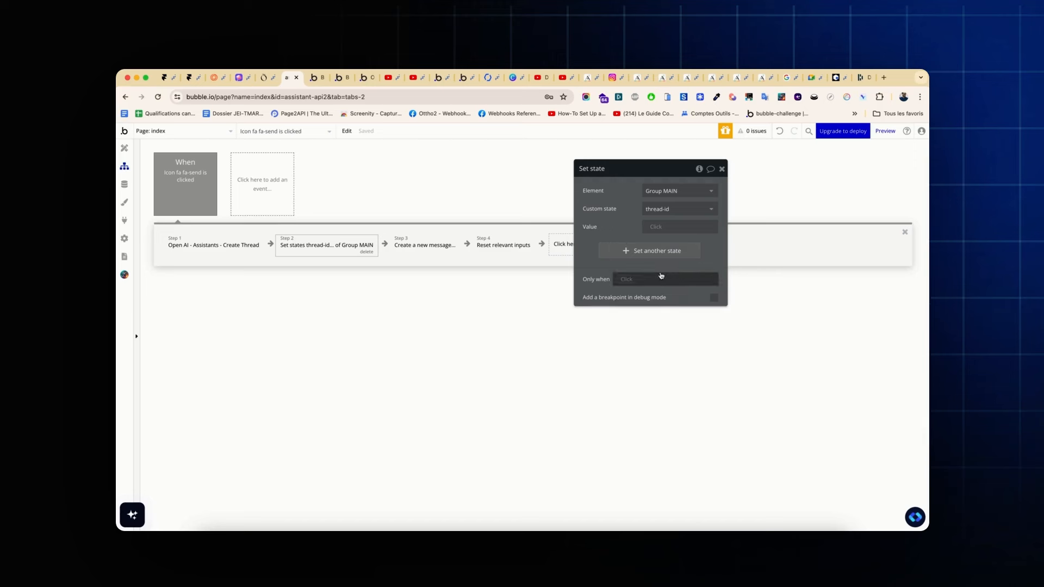
click(625, 278)
click(633, 328)
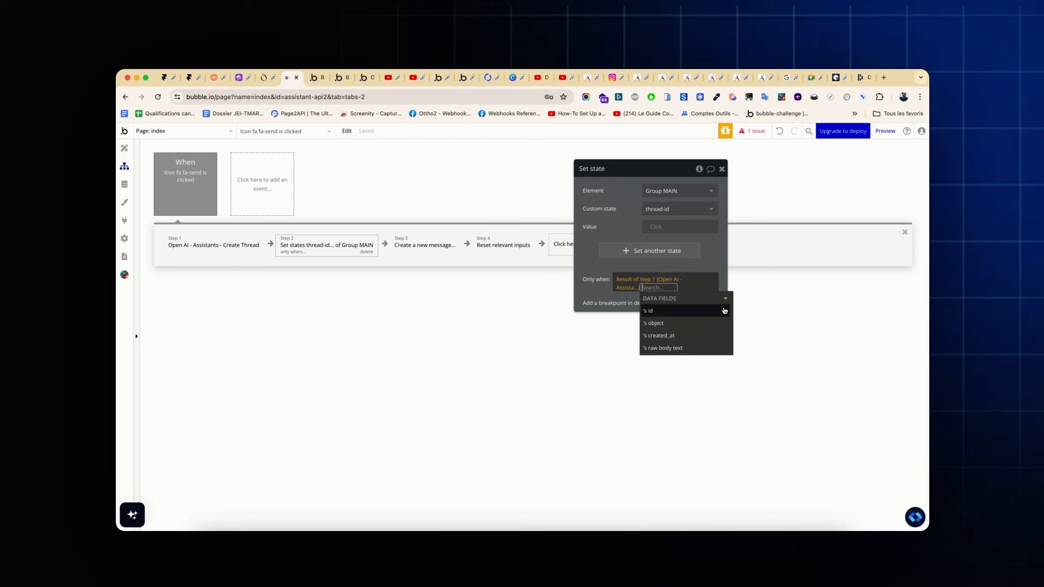
click(705, 313)
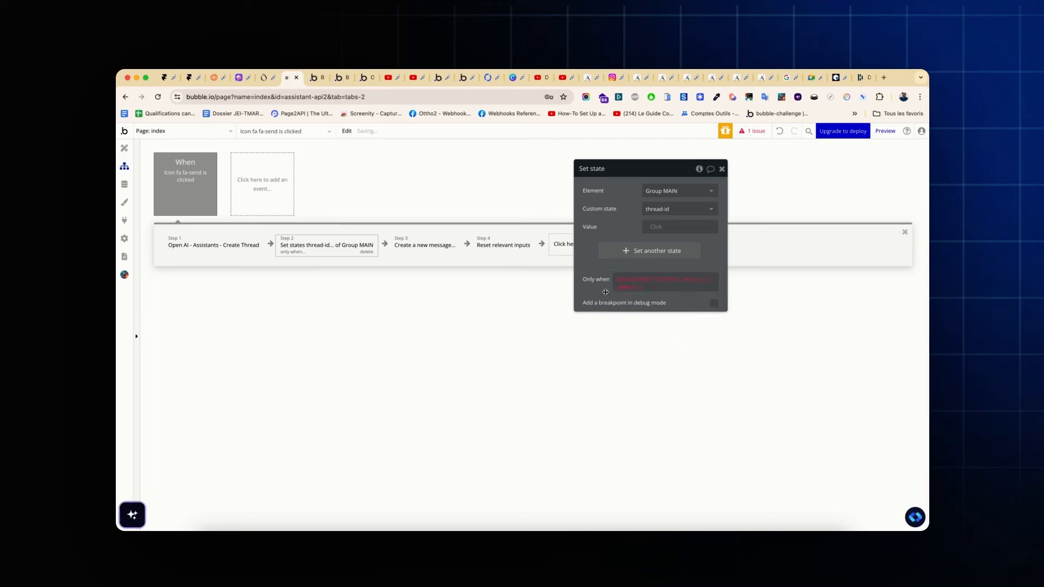
click(627, 287)
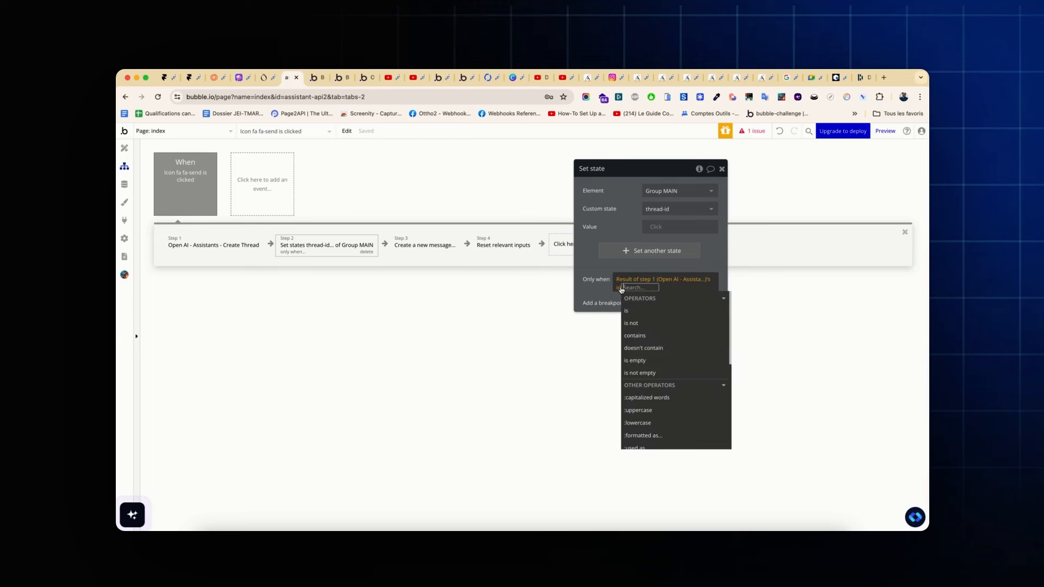
click(622, 288)
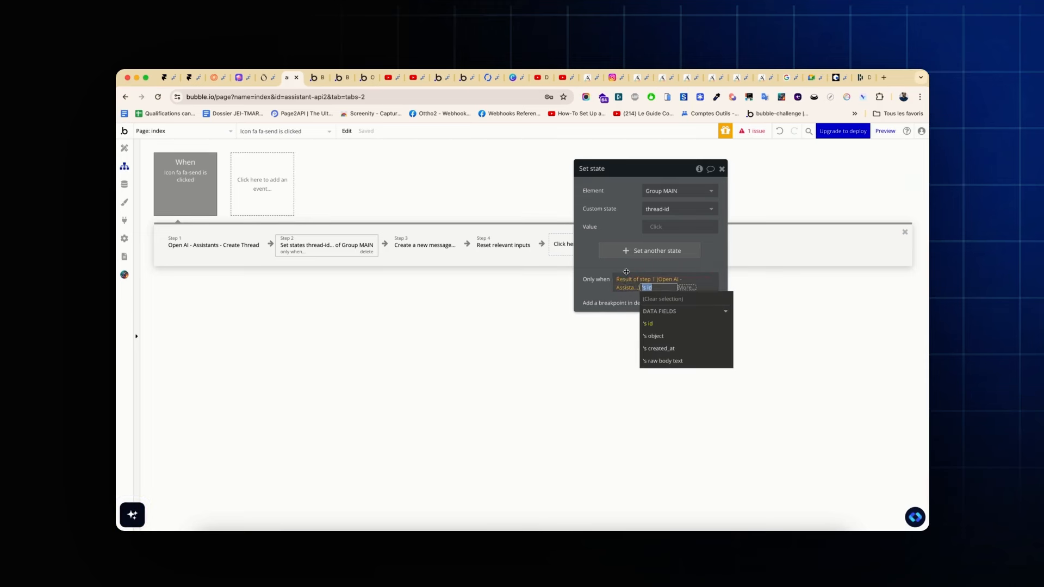
click(621, 283)
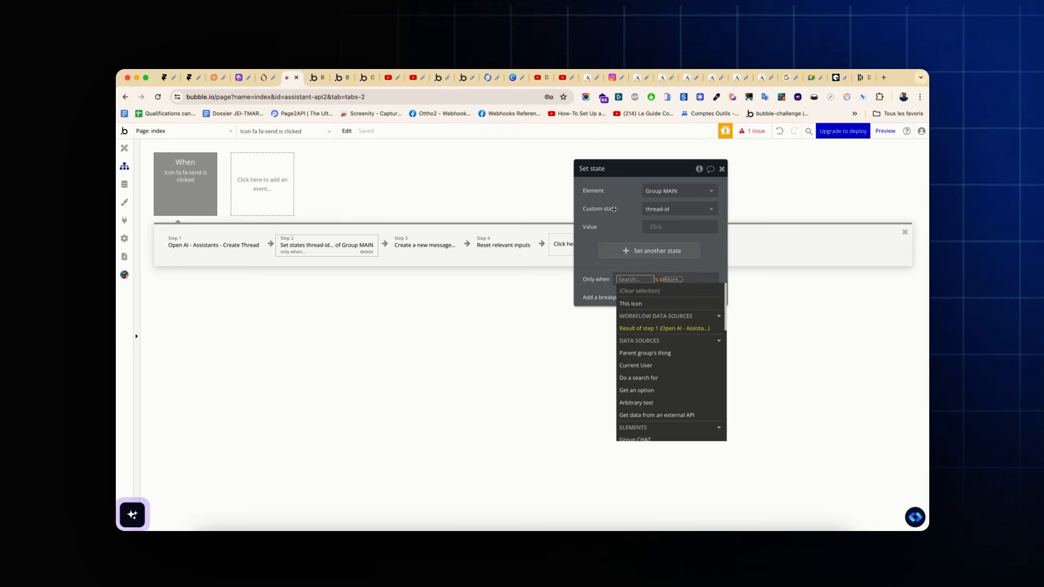
click(656, 227)
click(625, 287)
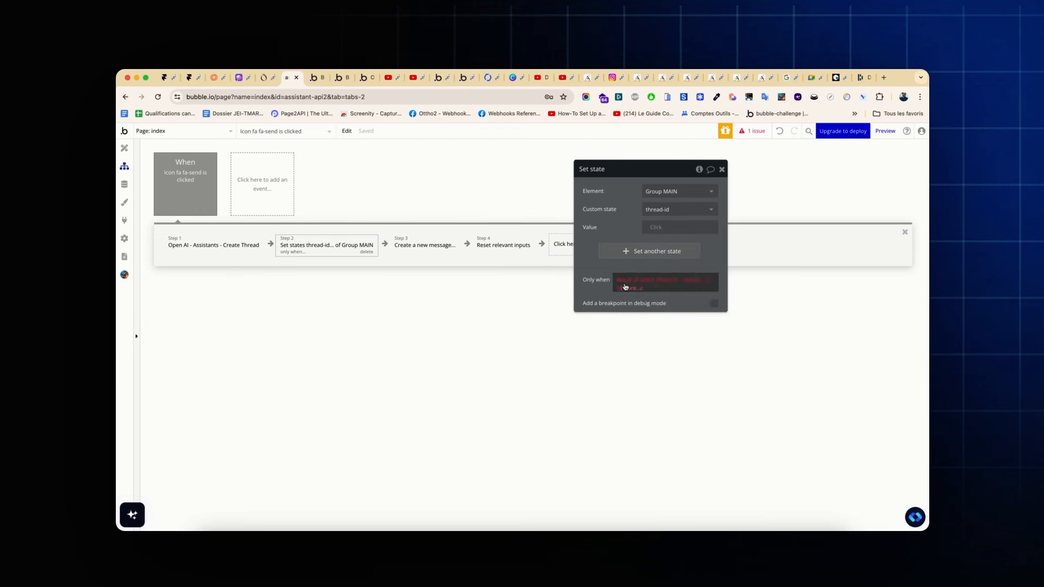
click(625, 287)
click(625, 289)
Set the value of Group MAIN's thread-id state to the id from the result of step 1, Create Thread
click(656, 226)
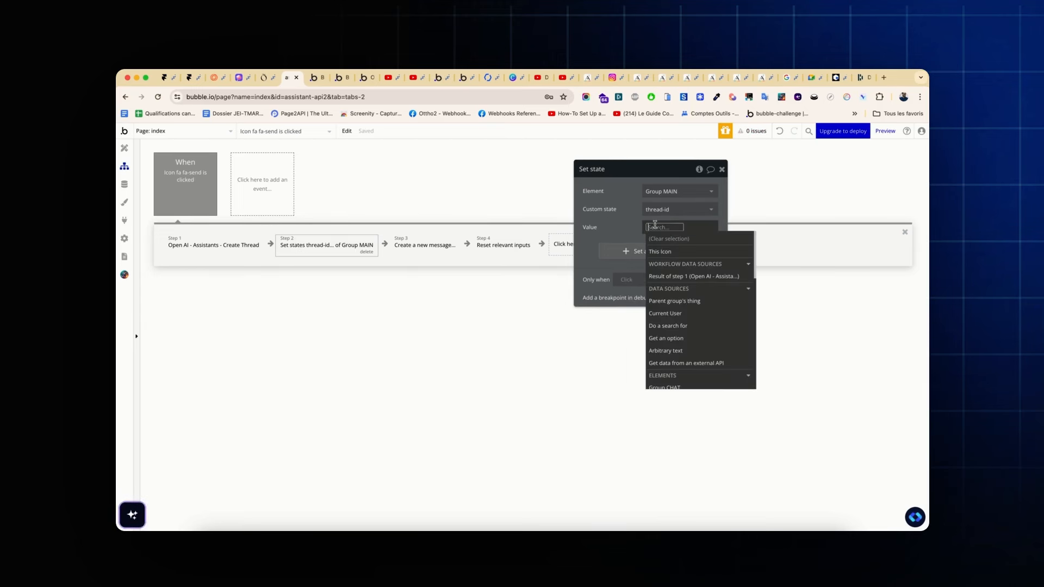
text(res)
click(662, 250)
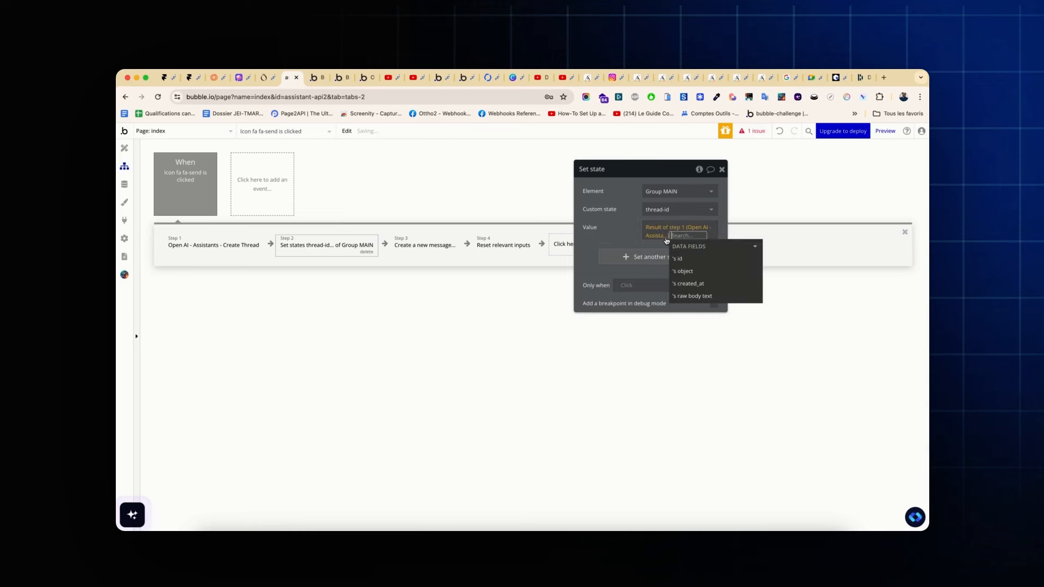
click(683, 261)
click(632, 241)
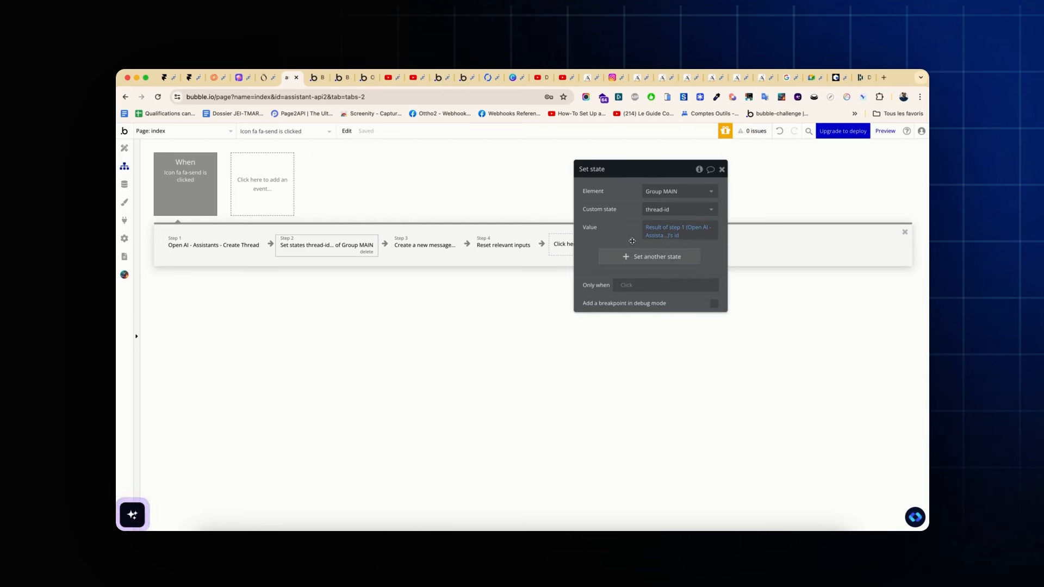
Add a text element to the index page above Group MAIN and center it horizontally
click(124, 148)
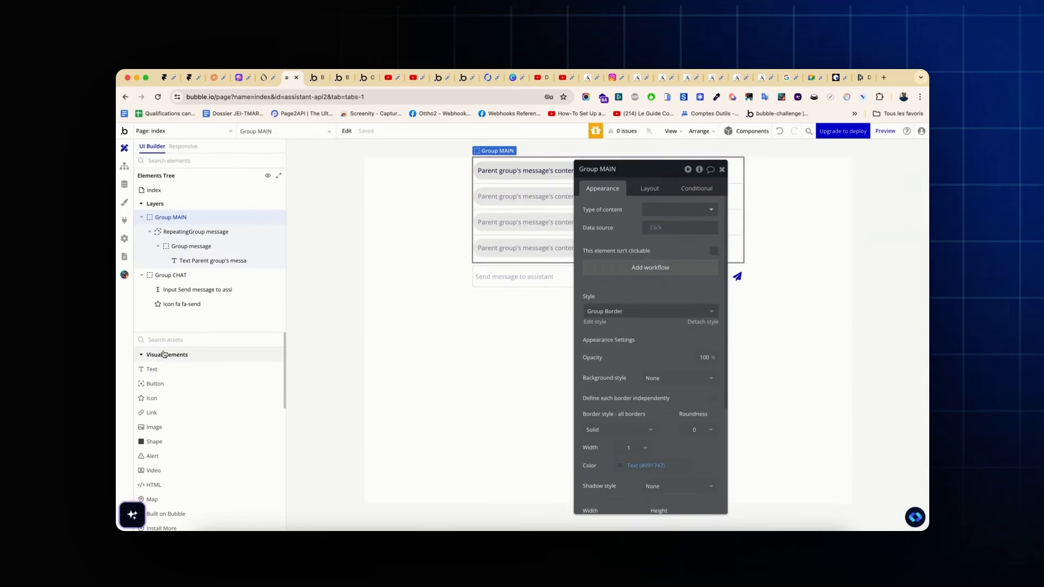
click(153, 369)
click(446, 198)
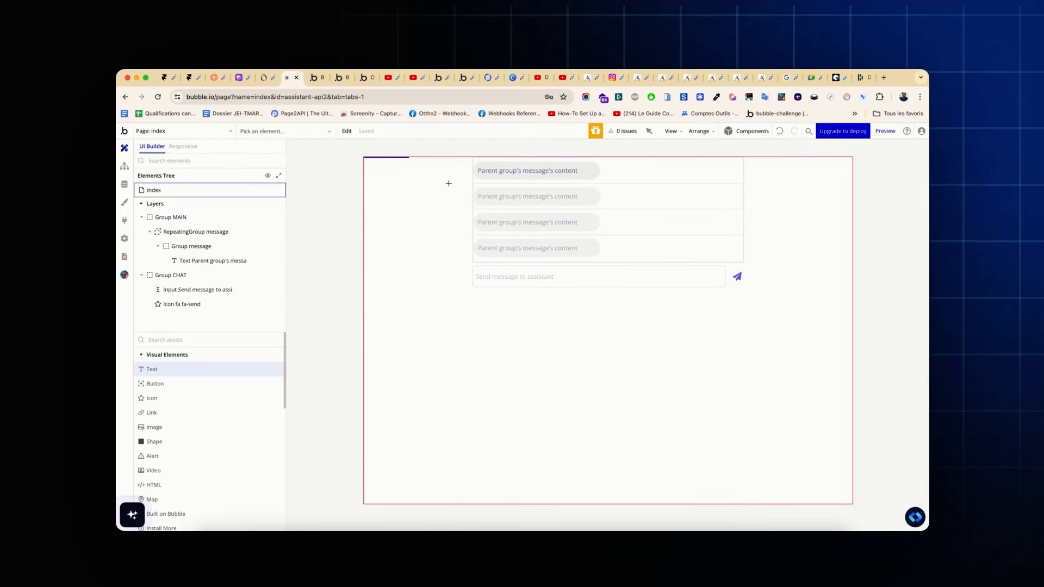
click(650, 189)
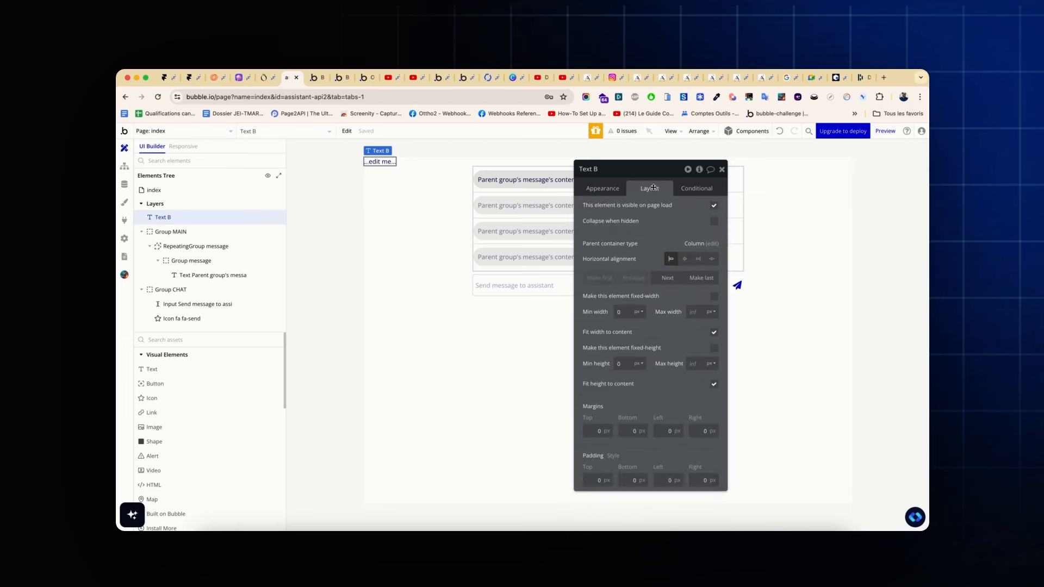
click(685, 260)
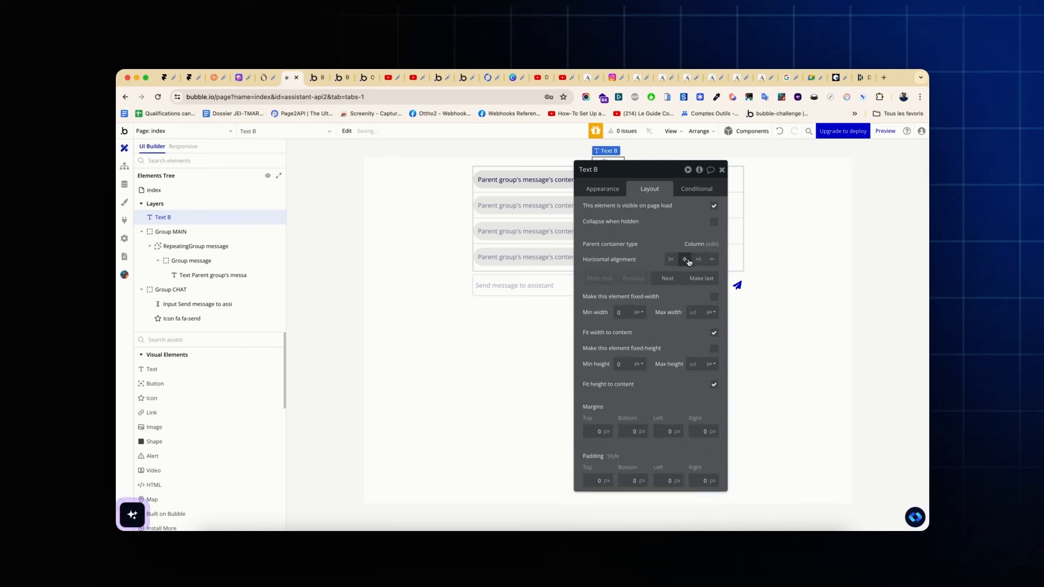
Set the new text element's content to "Thread-id :" followed by the dynamic value Group MAIN's thread-id
click(614, 189)
click(615, 213)
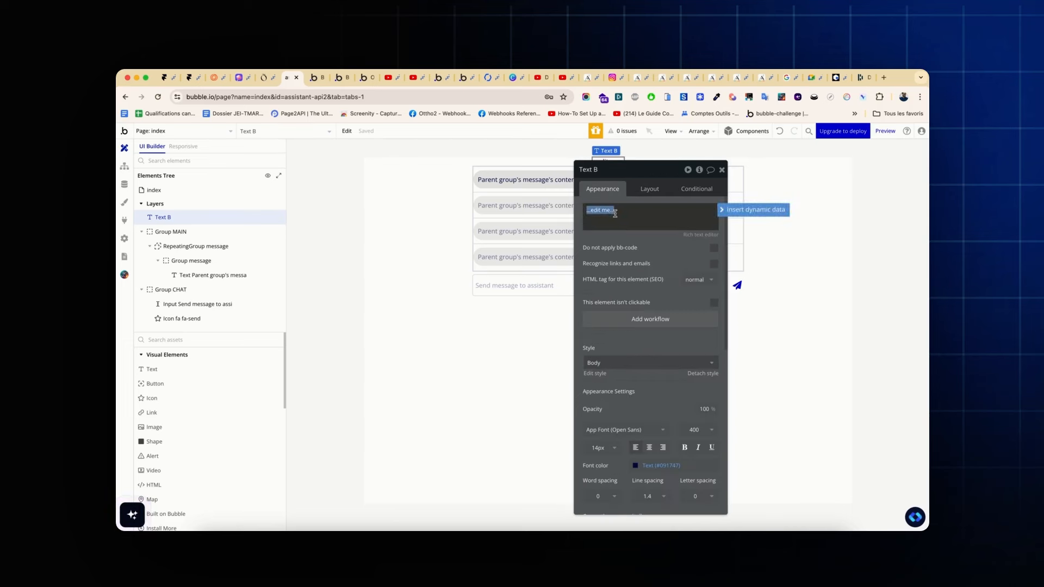
text(Thread-id :)
click(748, 210)
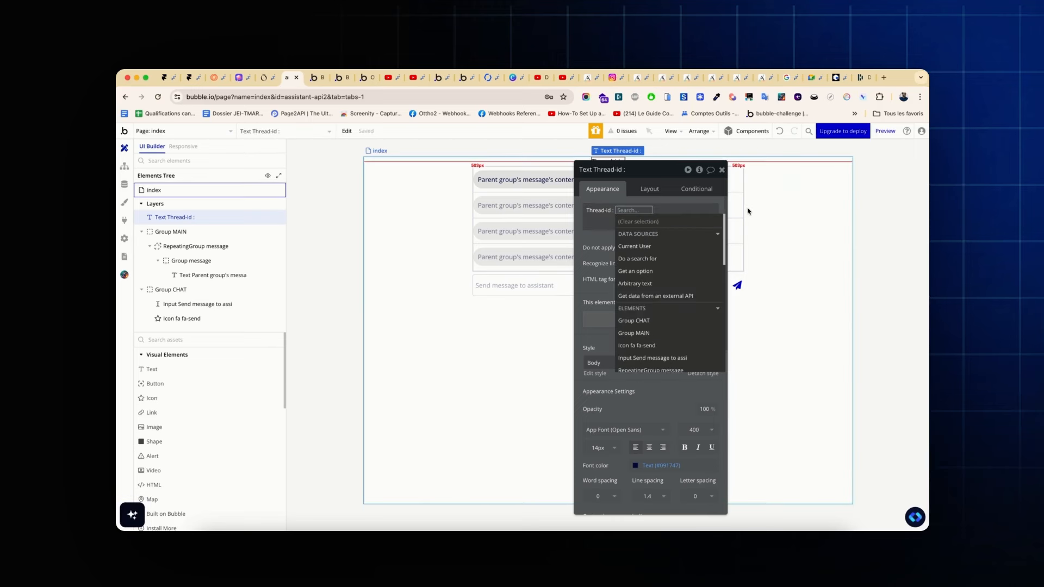
click(655, 334)
click(663, 270)
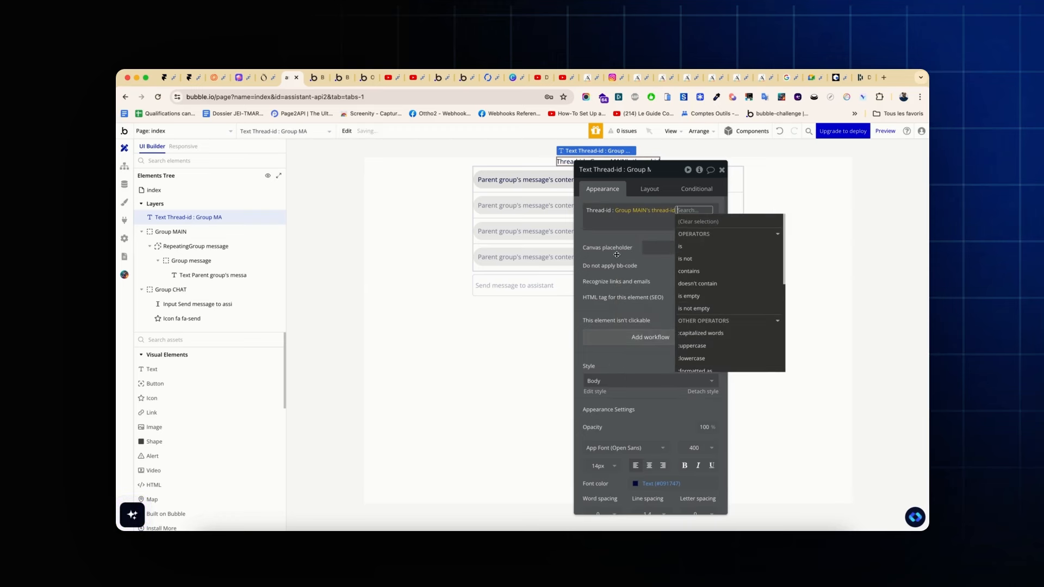
click(616, 255)
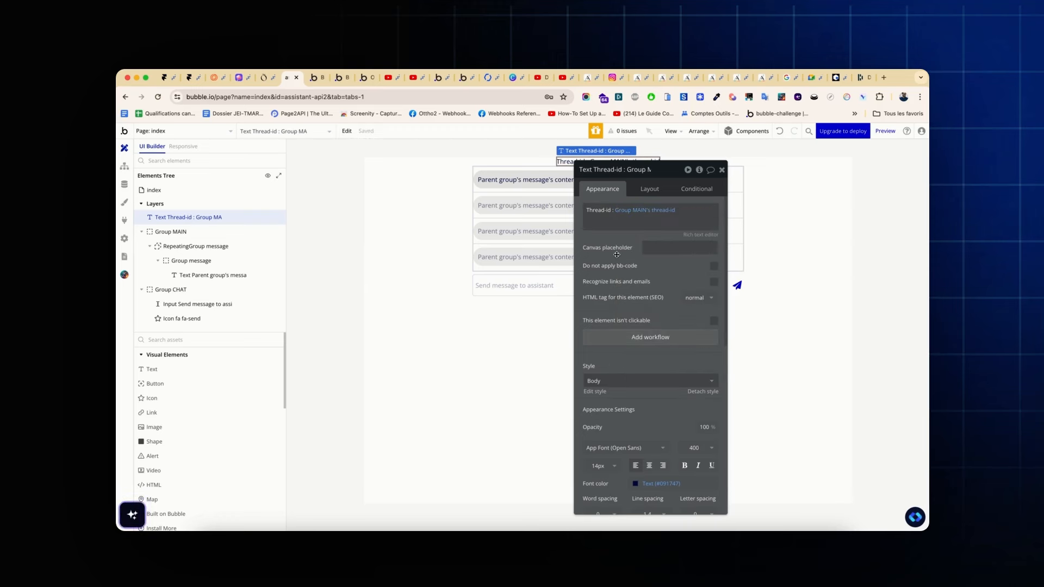
Test the updated app preview by sending two empty messages and checking the thread id shown above the chat
click(317, 77)
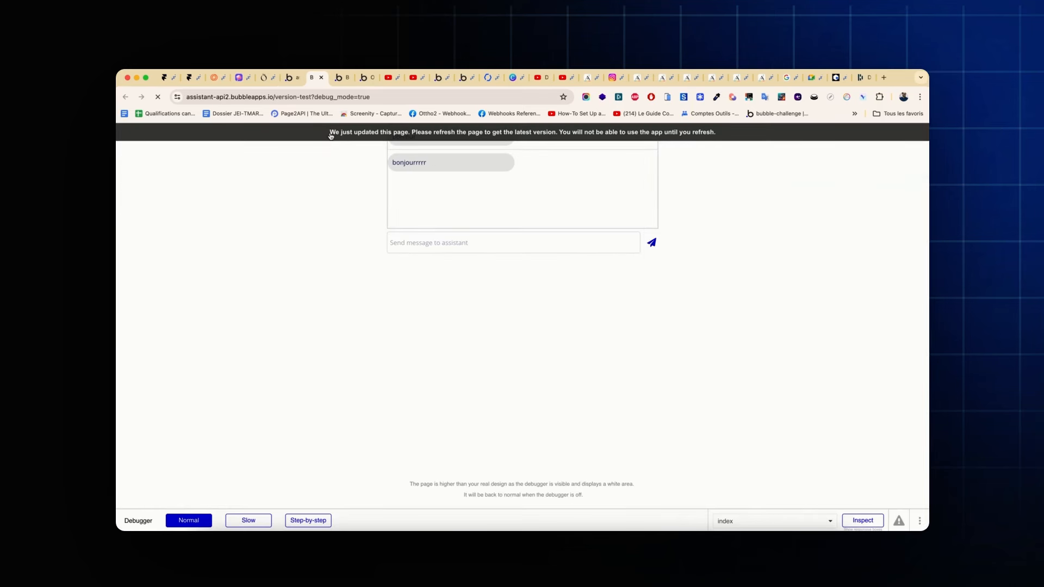
click(464, 251)
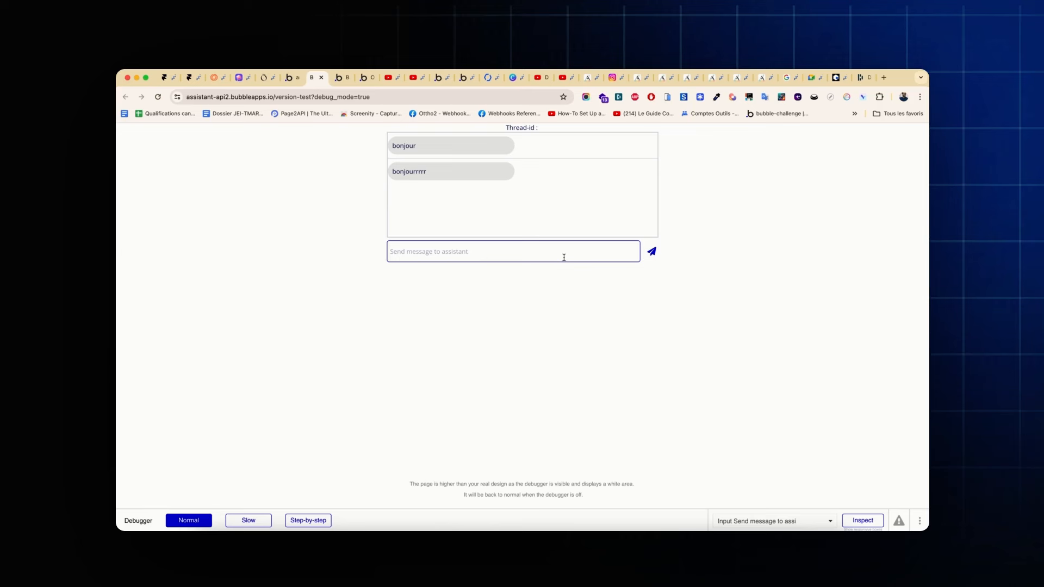
click(651, 251)
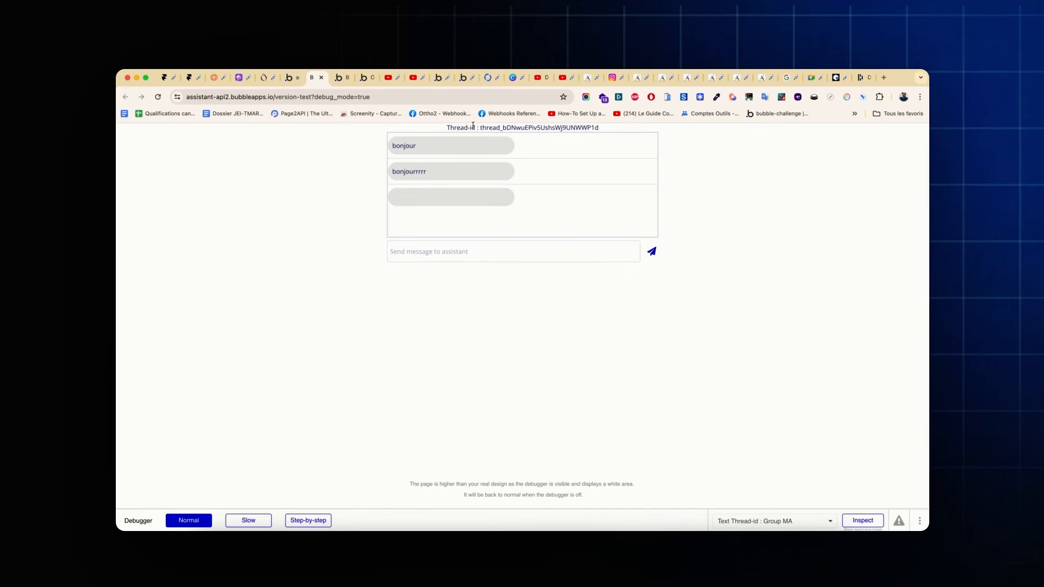
drag(478, 126, 602, 128)
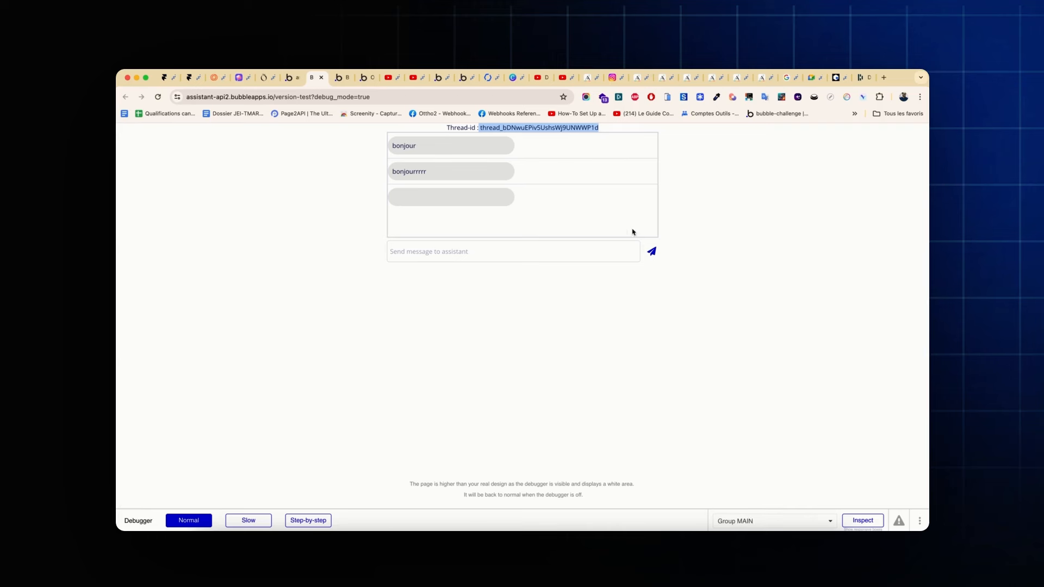
click(651, 251)
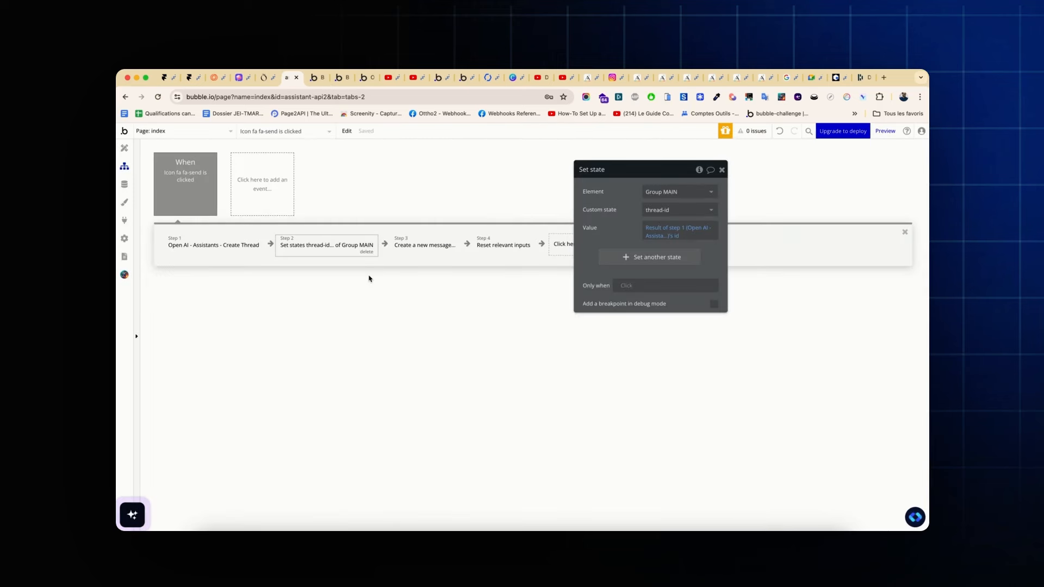
Restrict the Create Thread action to run only when Group MAIN's thread-id is empty
click(248, 254)
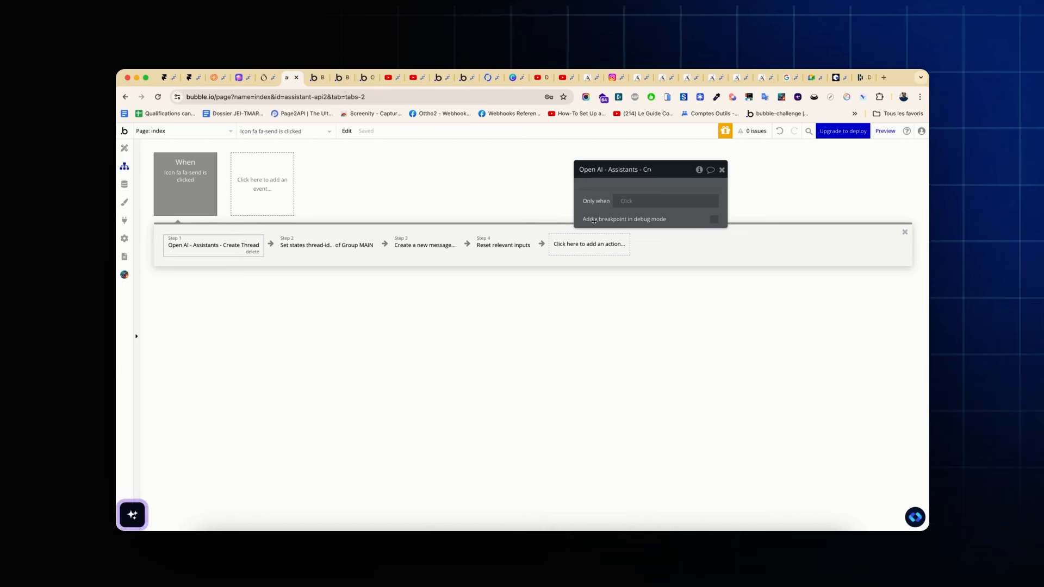
click(629, 202)
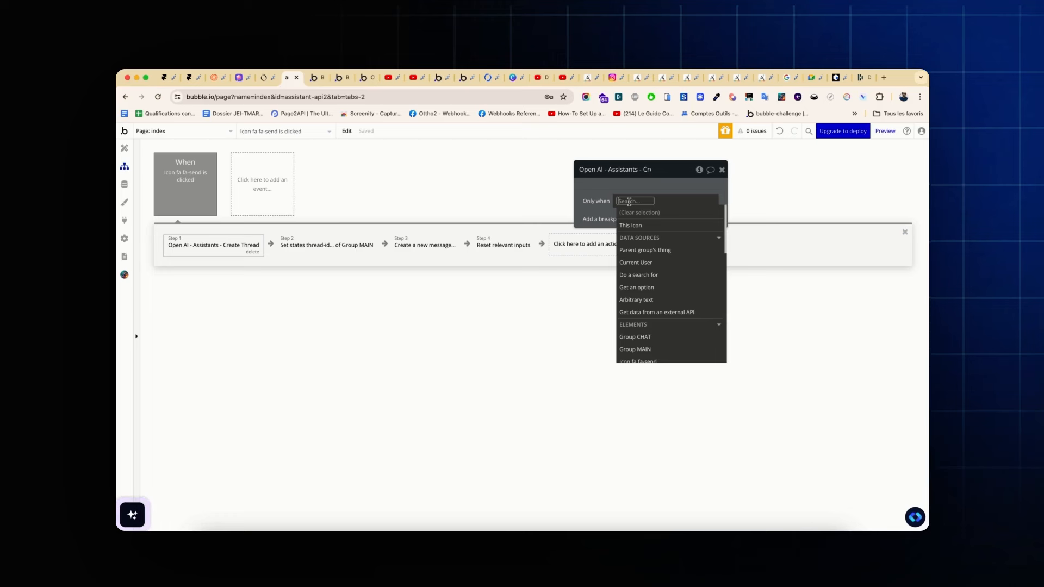
text(grou)
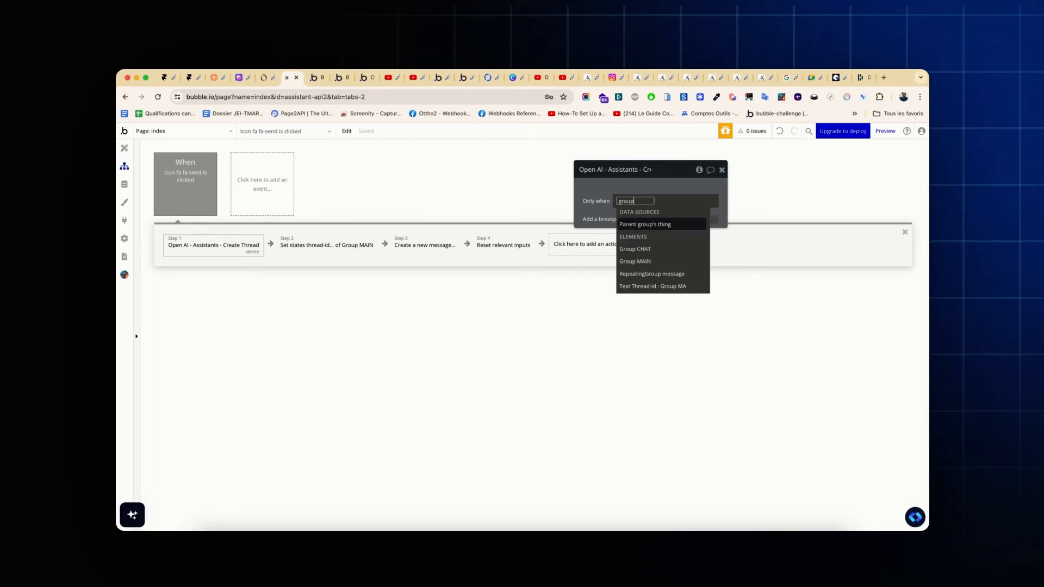
text(p)
click(635, 262)
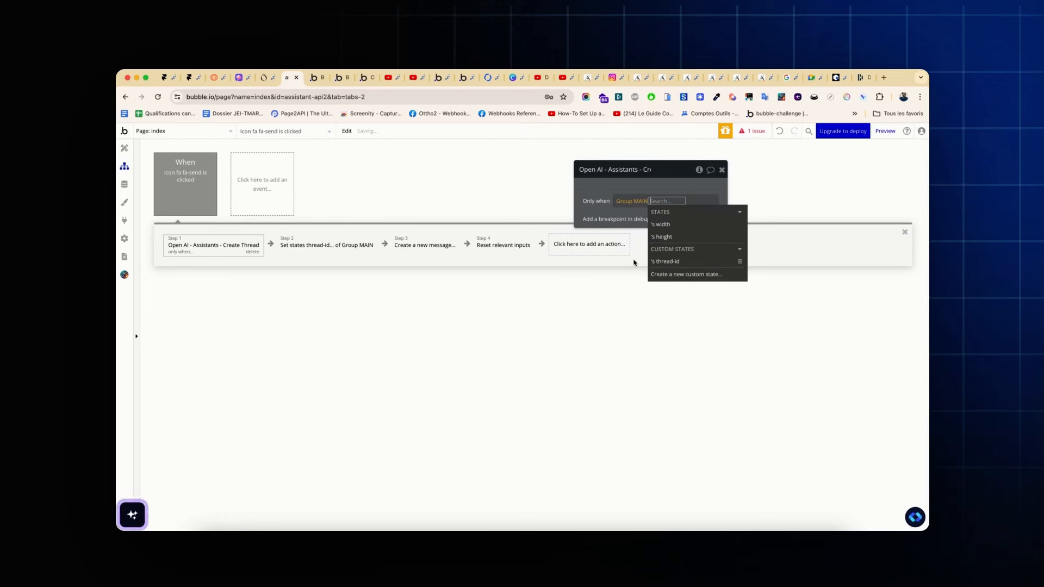
click(668, 262)
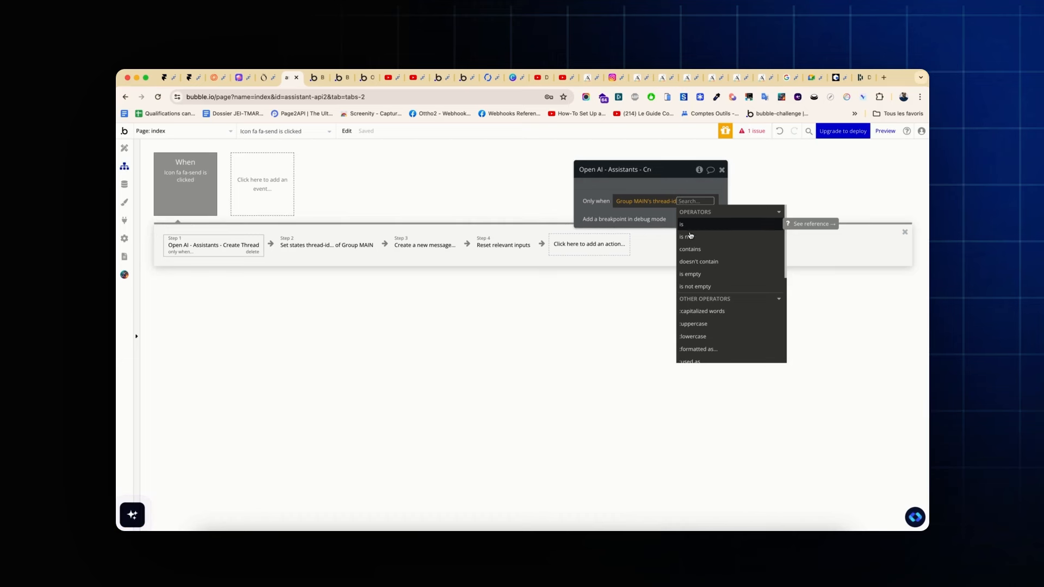
click(690, 274)
click(598, 218)
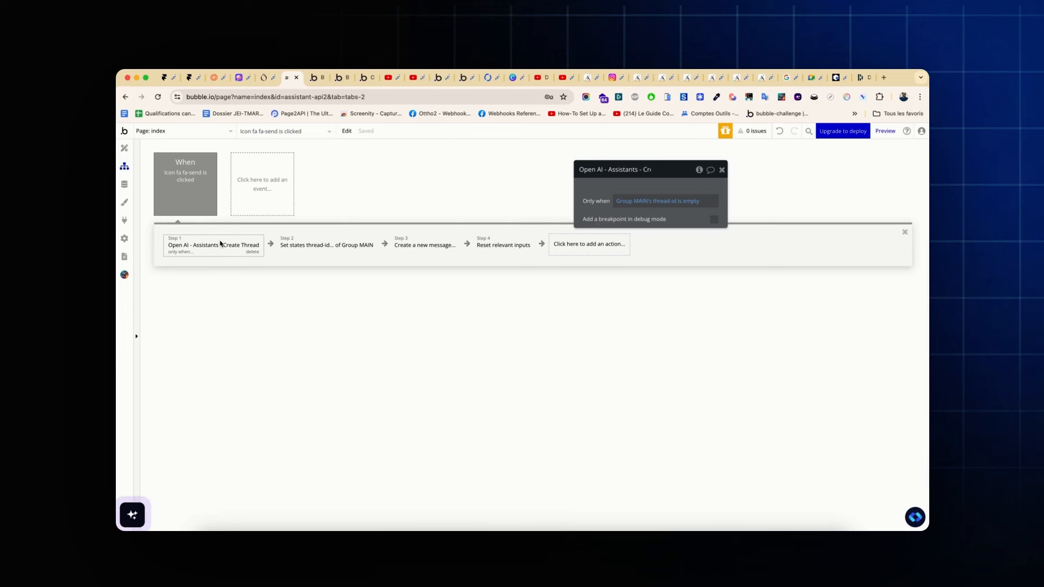
Restrict the Set state action in step 2 to run only when Group MAIN's thread-id is empty
click(315, 247)
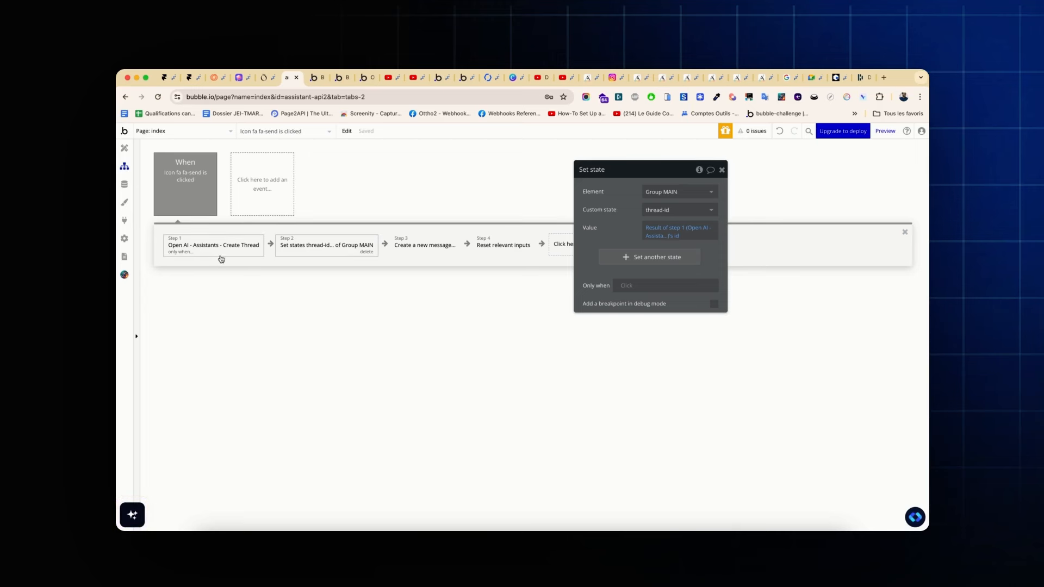
click(625, 285)
text(groupe)
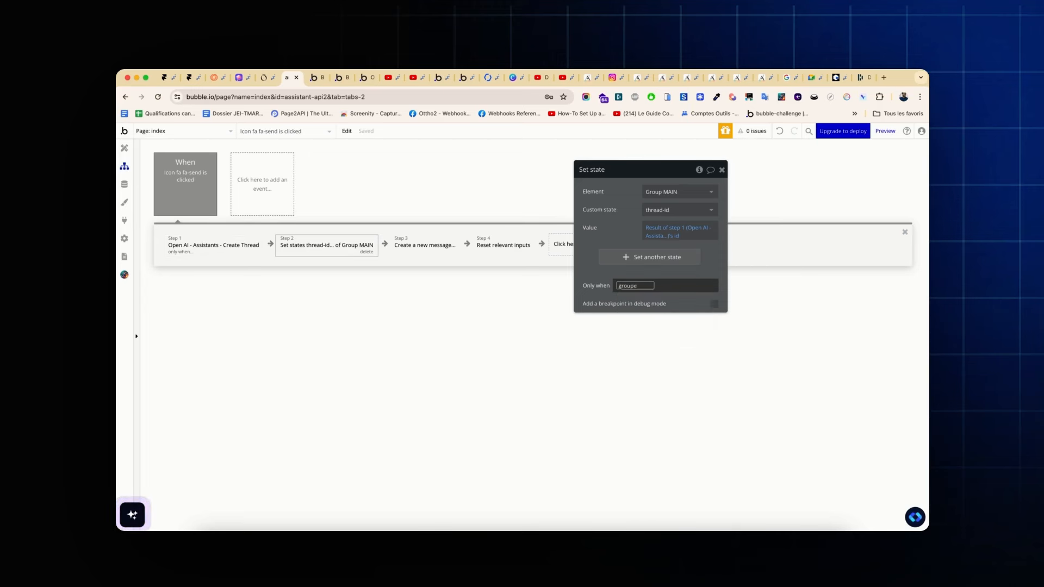
key(BackSpace)
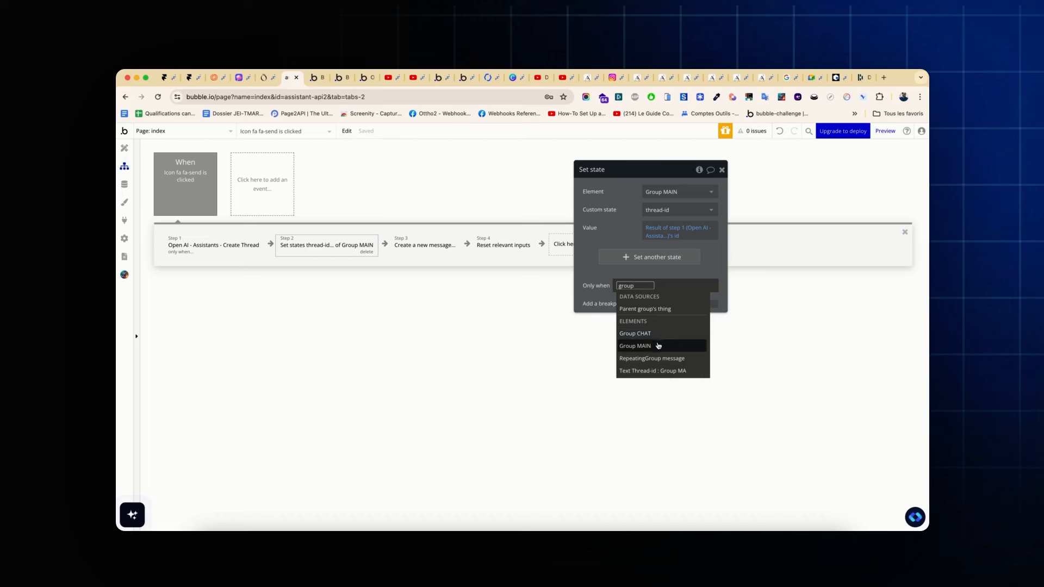
click(660, 342)
click(666, 347)
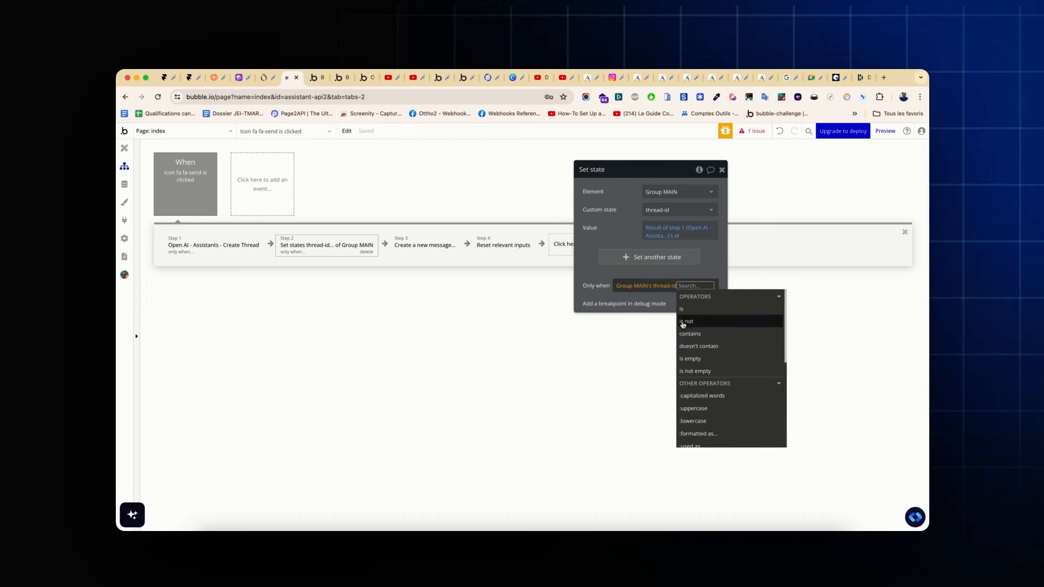
click(683, 360)
click(578, 274)
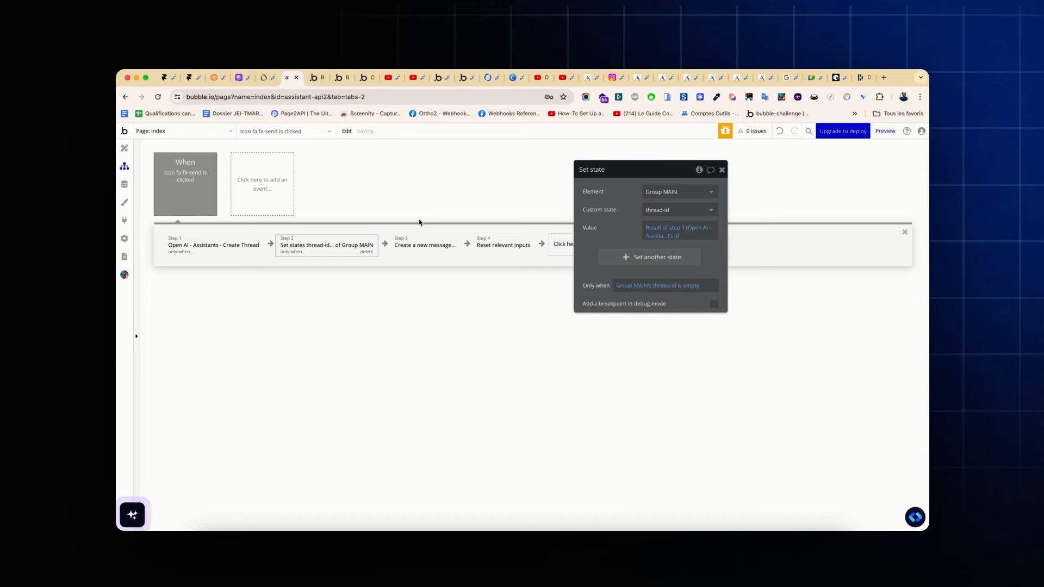
Test the conditions in the updated preview by sending empty messages and checking whether the thread id stays the same
click(314, 77)
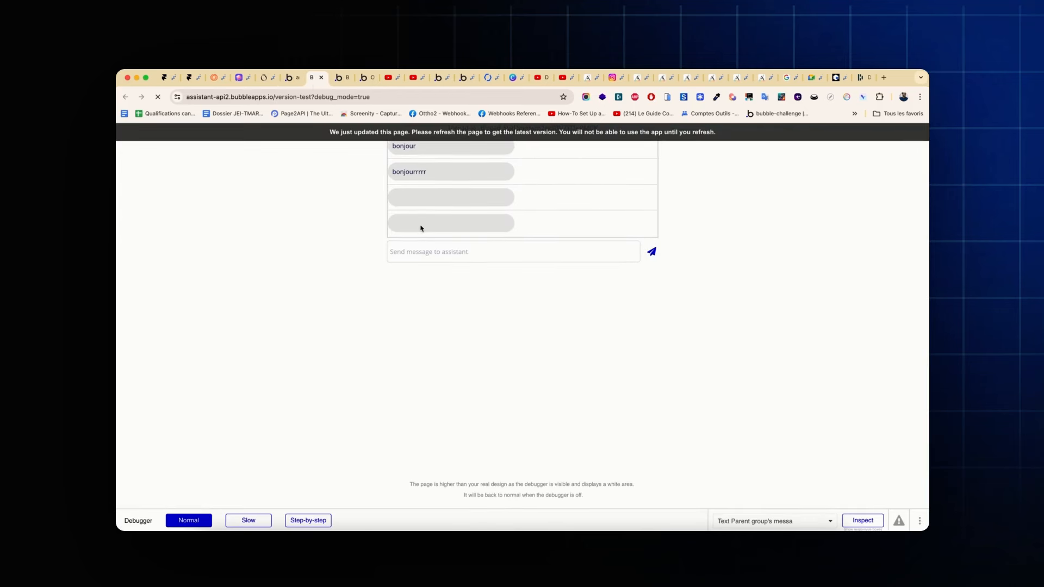
click(462, 249)
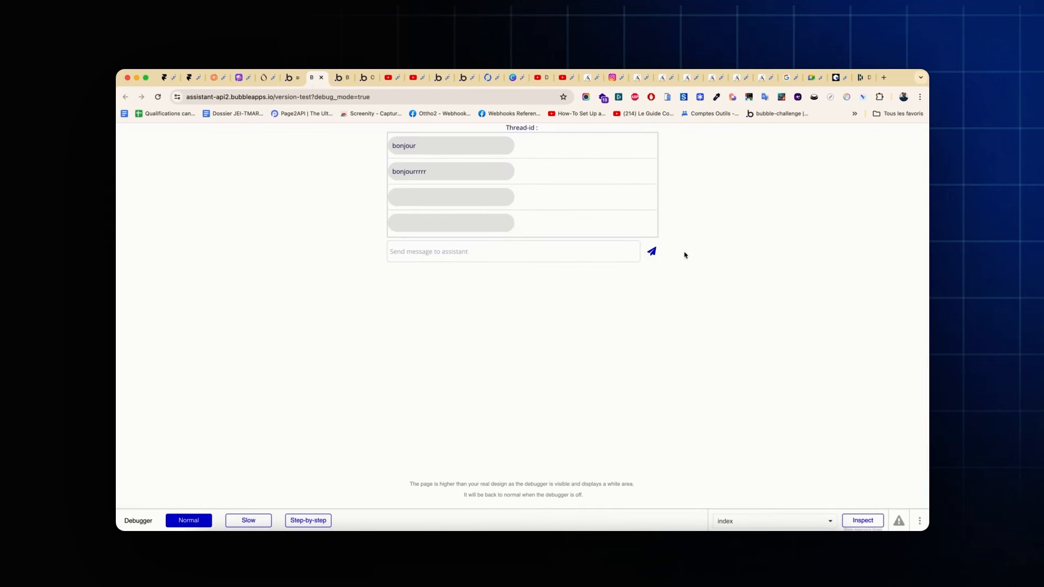
click(653, 252)
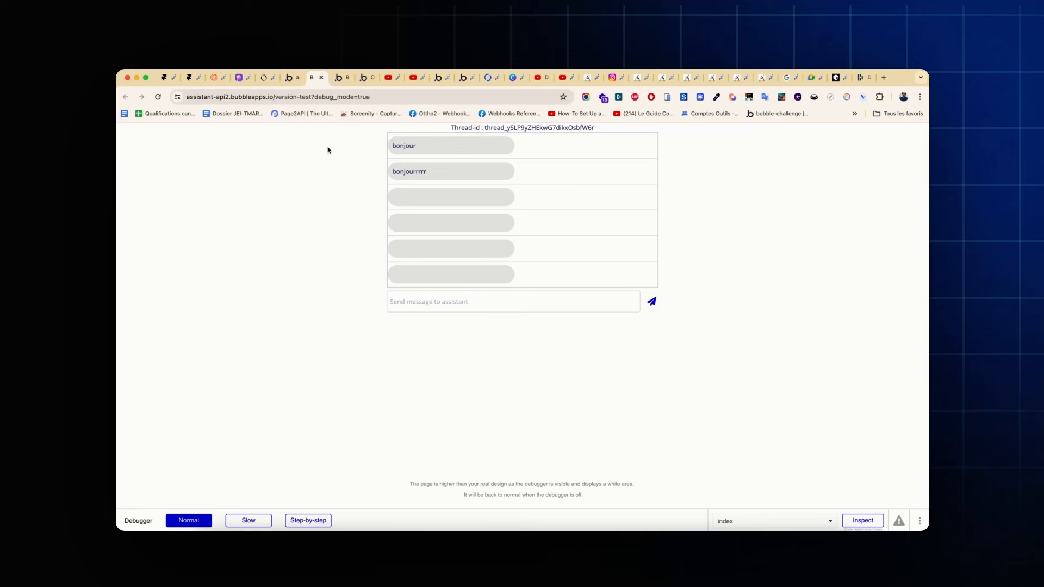
Add a new text field named thread-id to the message type from the Create a new message action in step 3
click(291, 80)
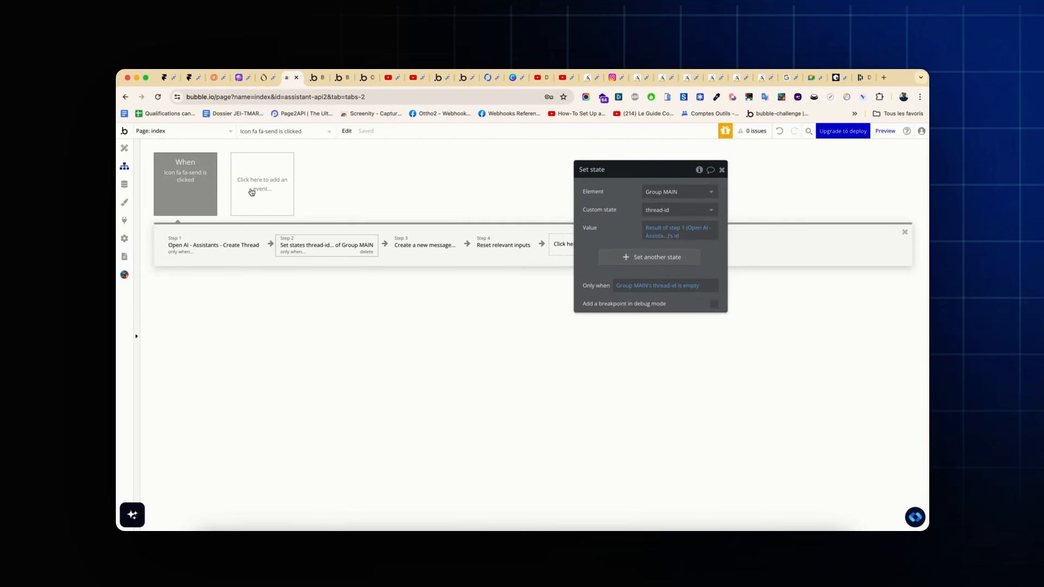
click(406, 251)
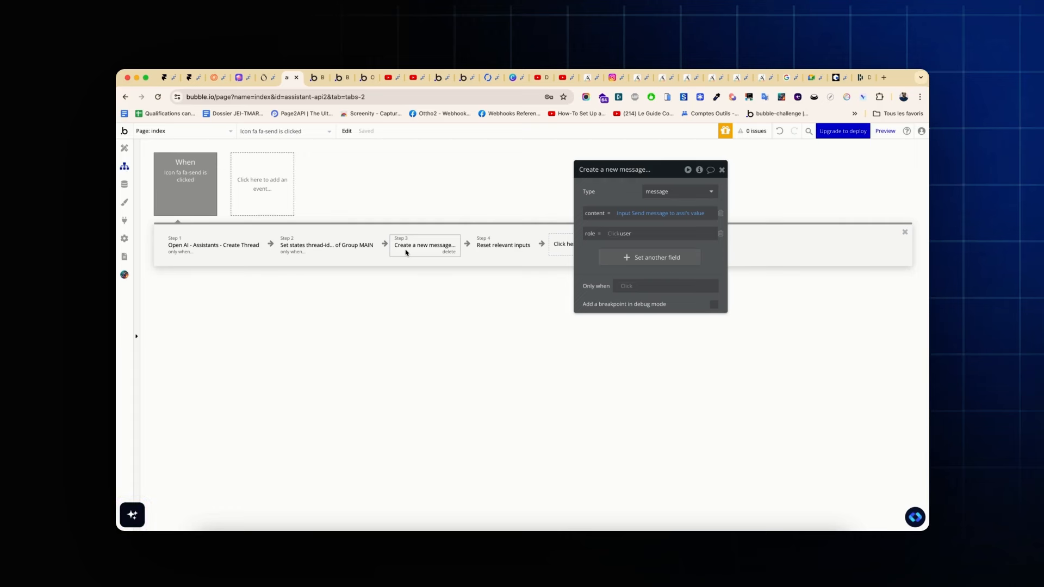
click(647, 259)
click(592, 254)
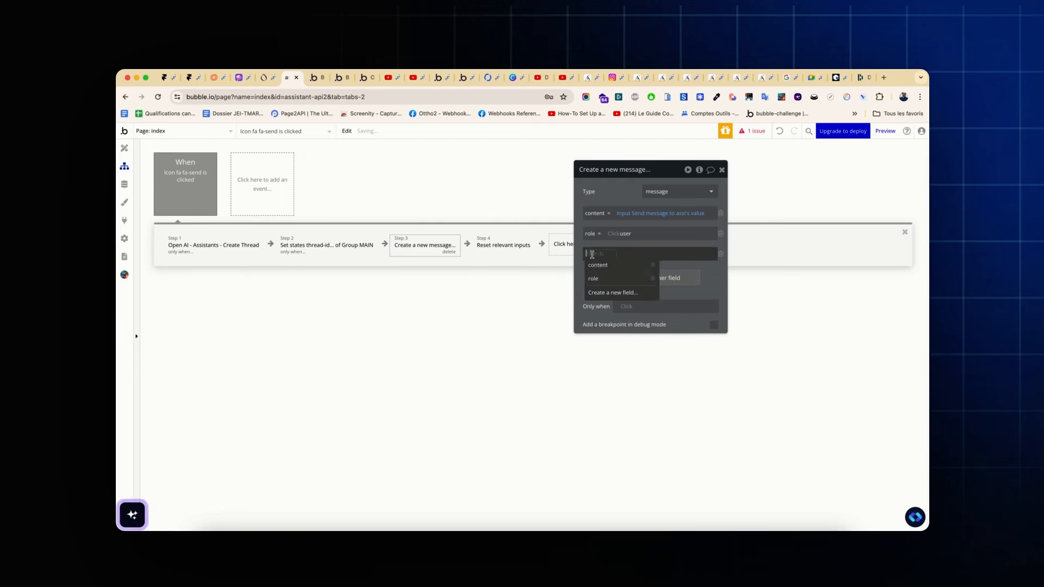
click(599, 292)
text(thr)
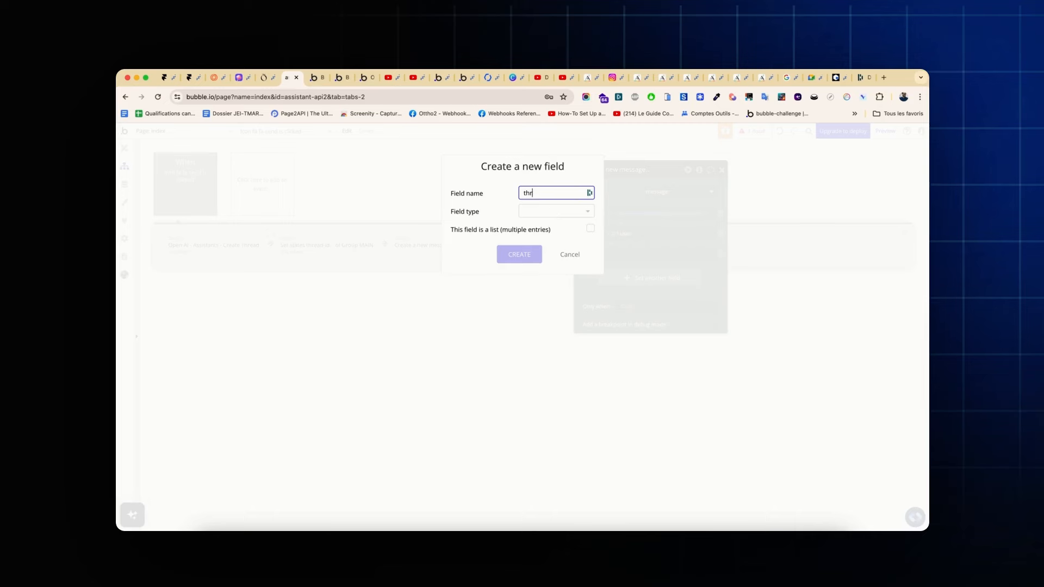
text(ead-id)
click(550, 212)
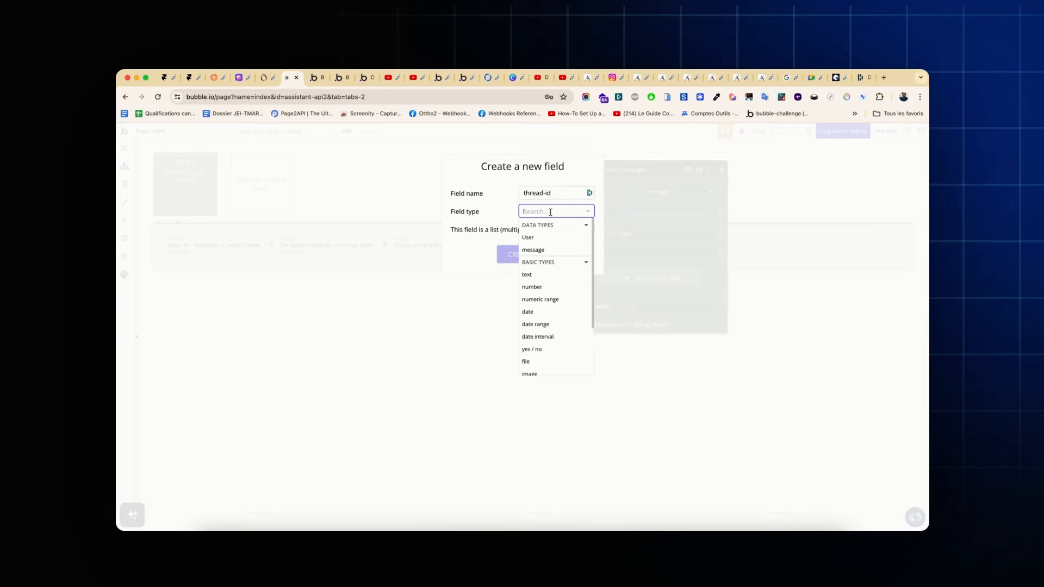
click(532, 275)
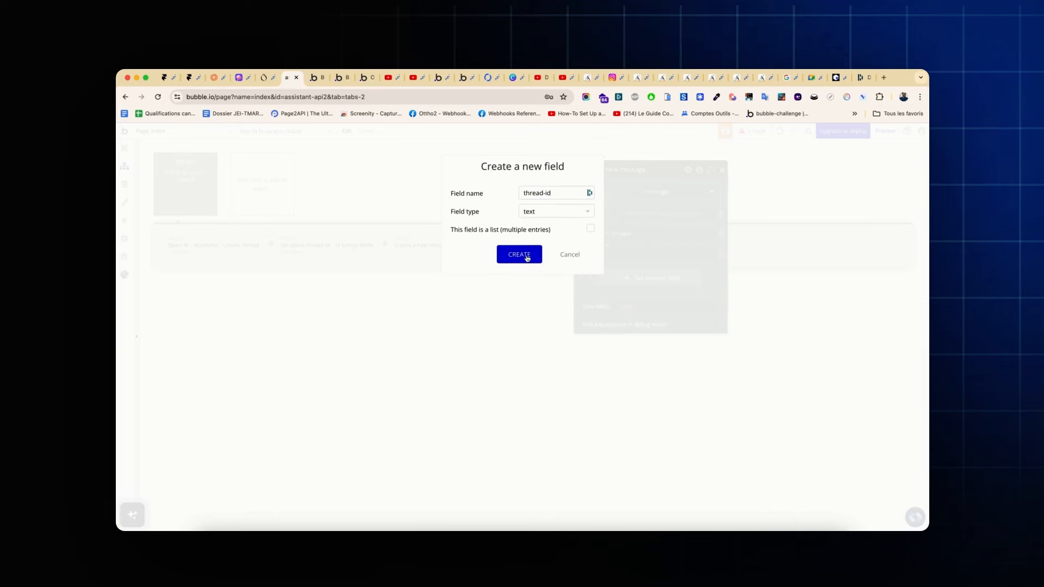
click(527, 257)
Set the thread-id field of the Create a new message action to Group MAIN's thread-id
click(624, 253)
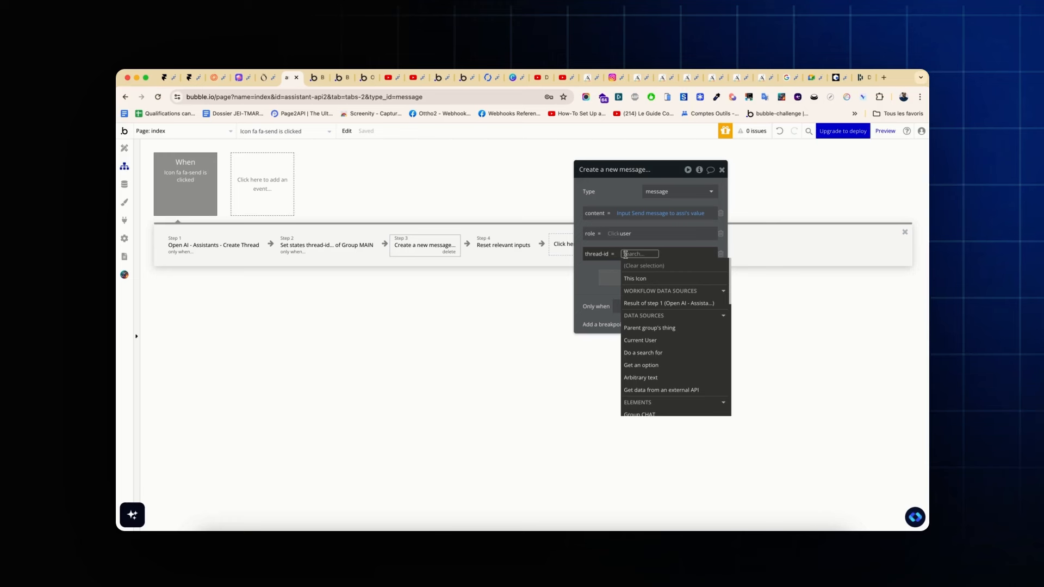
text(grou)
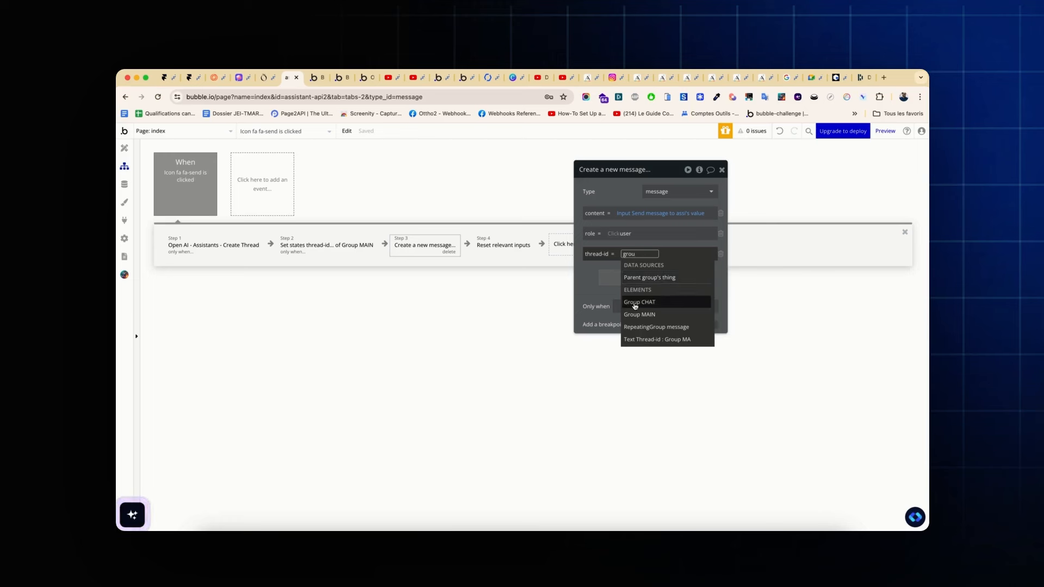
click(639, 314)
click(674, 314)
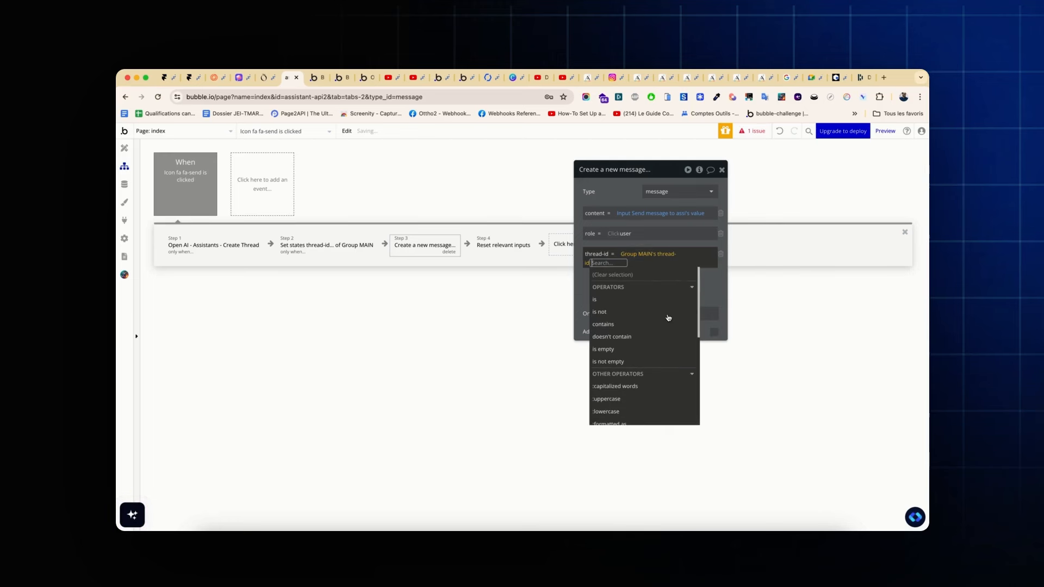
click(574, 283)
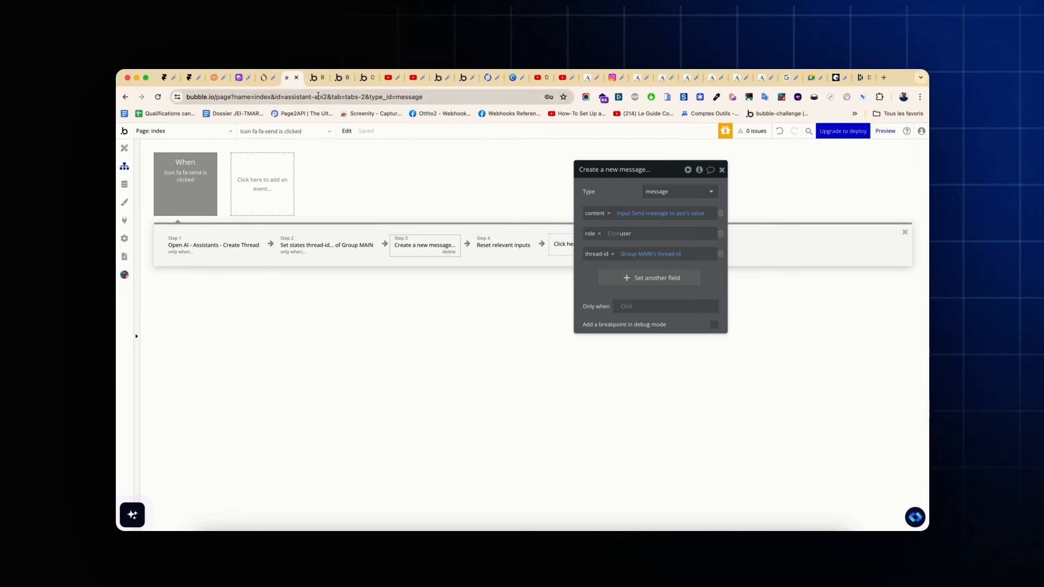
Test the updated app preview by sending the message "bonjour" to the assistant
click(316, 78)
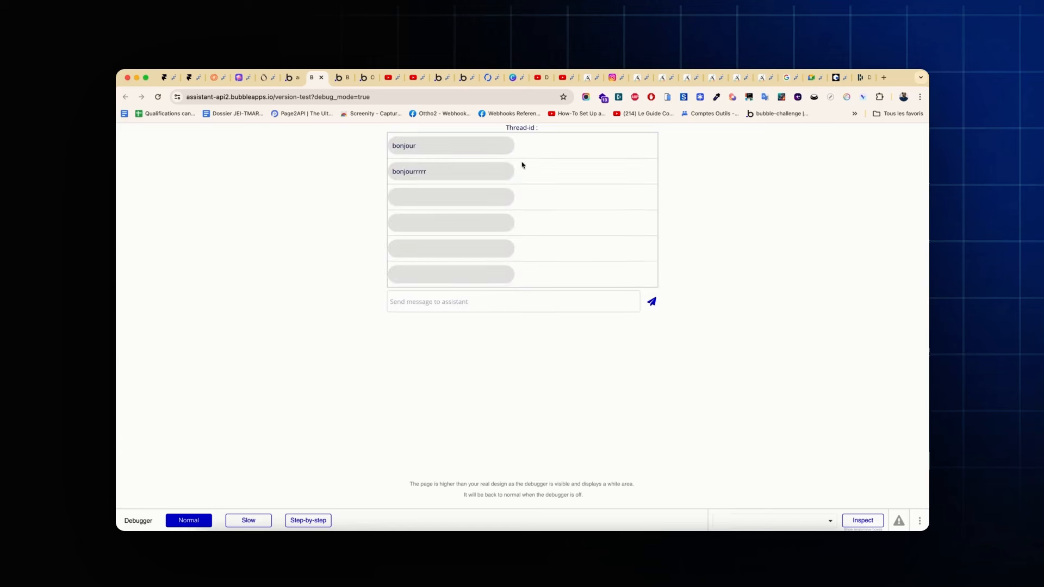
click(444, 295)
text(bonjour)
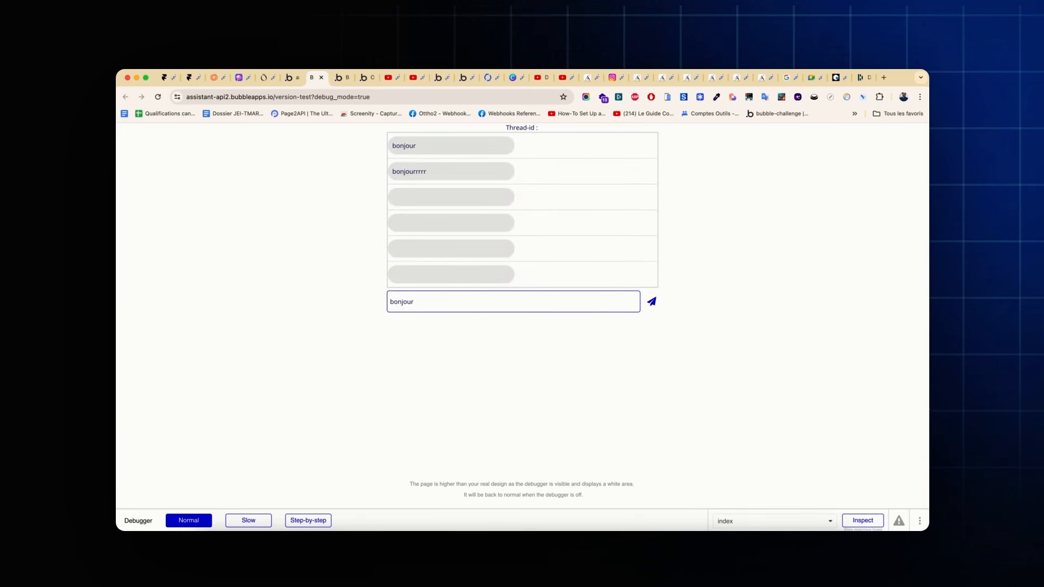
key(Return)
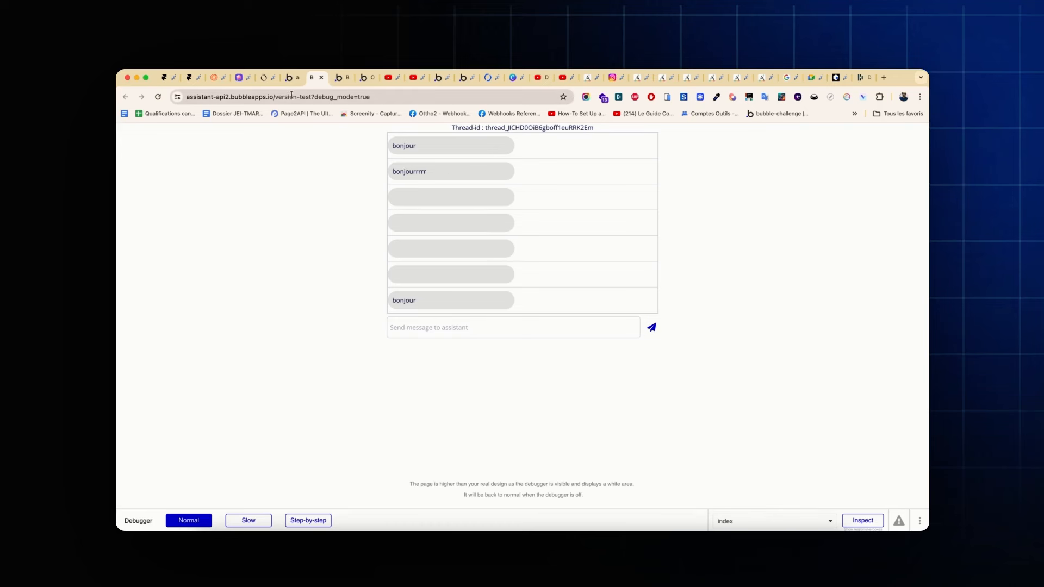
Add a constraint to the message search of RepeatingGroup message, comparing thread-id with = against Group MAIN
click(292, 78)
click(124, 148)
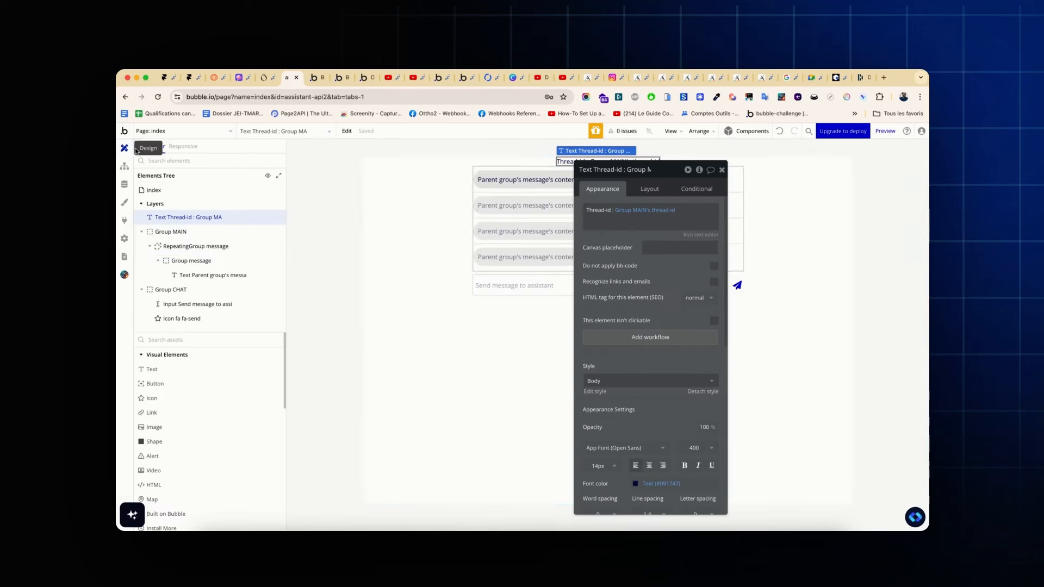
click(484, 218)
click(696, 229)
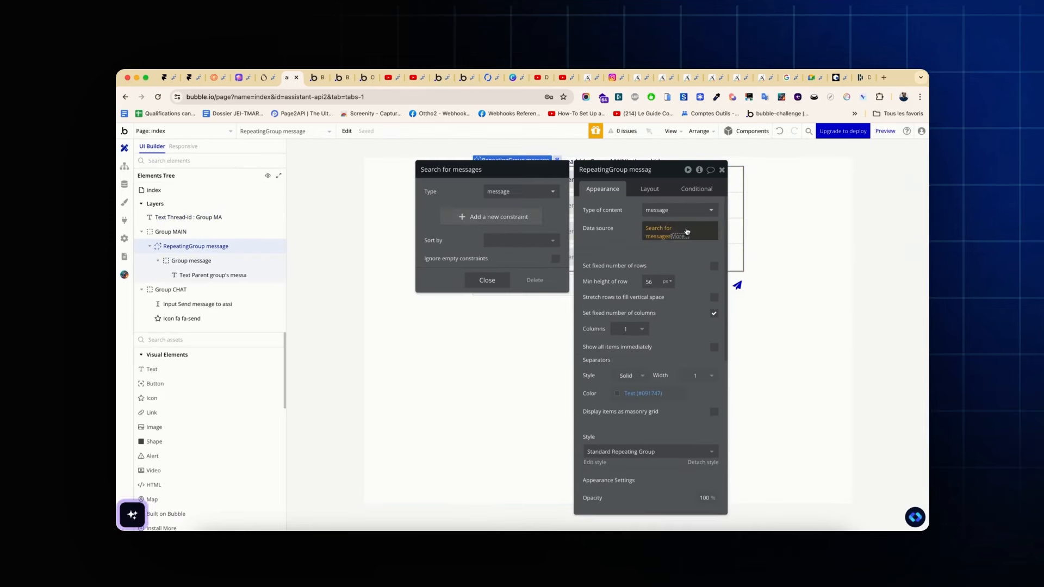
click(446, 215)
click(446, 214)
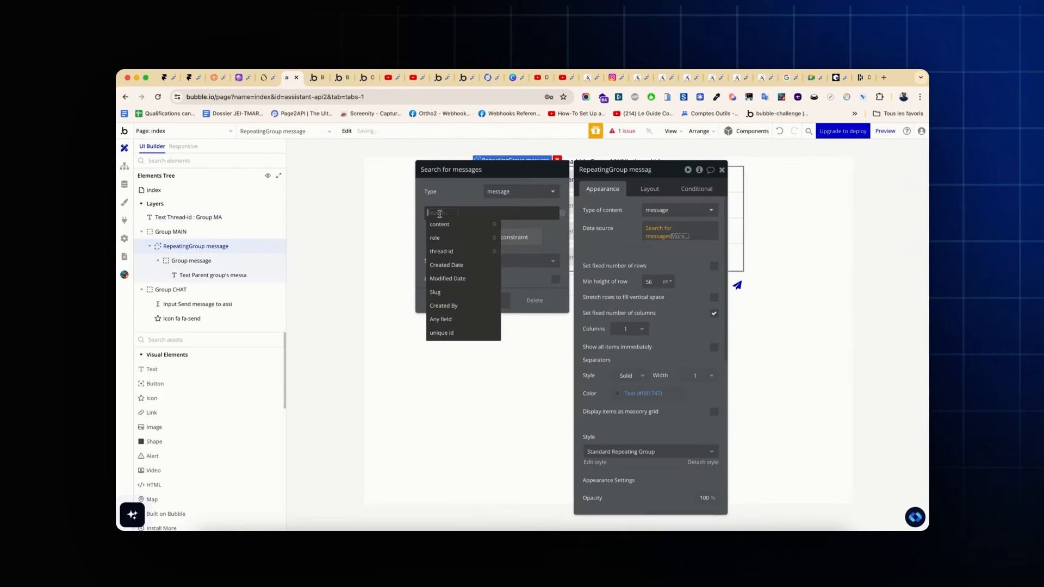
click(445, 254)
click(461, 217)
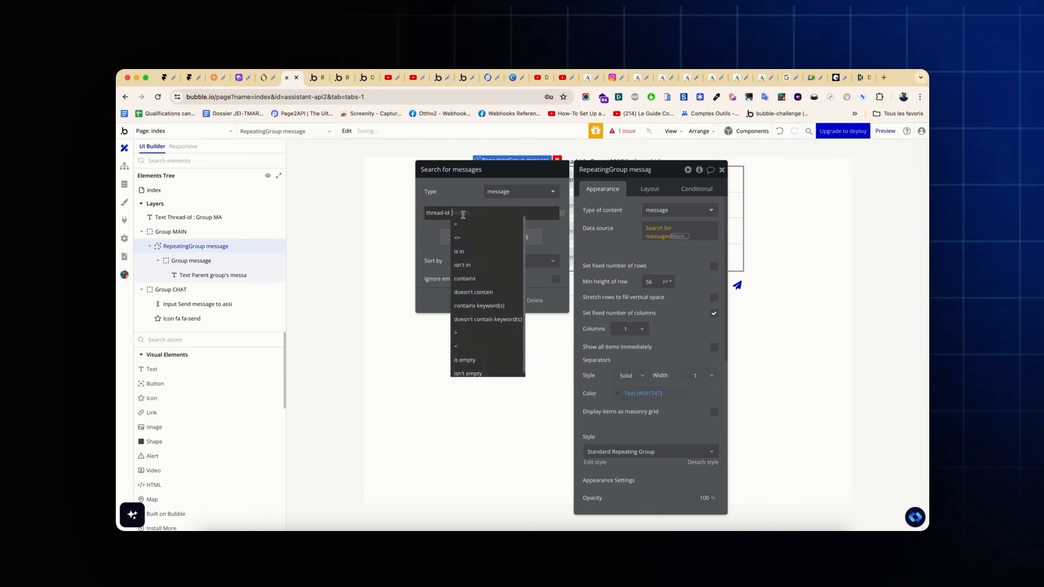
click(464, 224)
click(465, 216)
text(main)
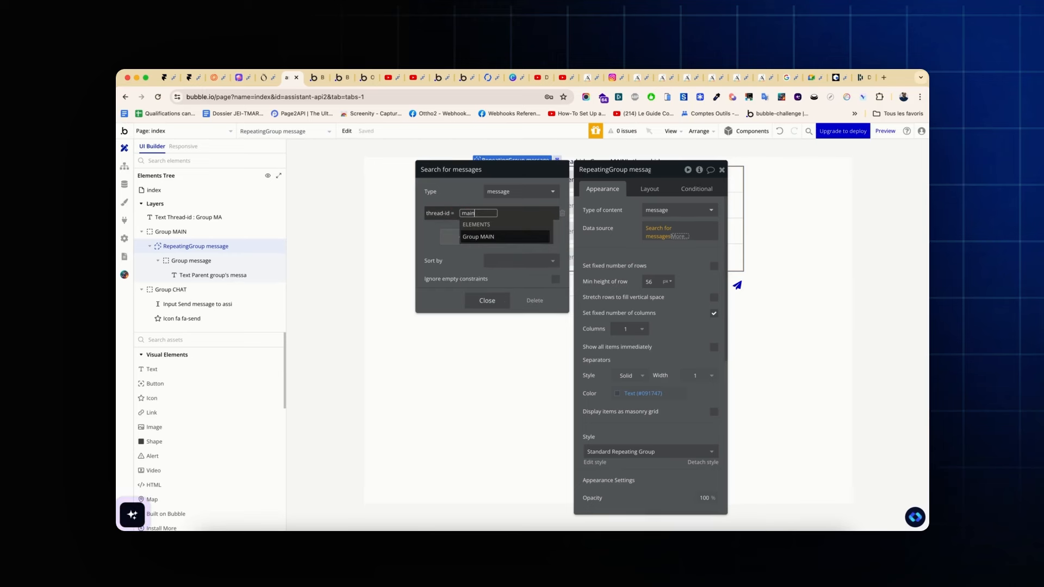
Constrain the repeating group's message search so that thread-id equals Group MAIN's thread-id
click(463, 237)
click(507, 274)
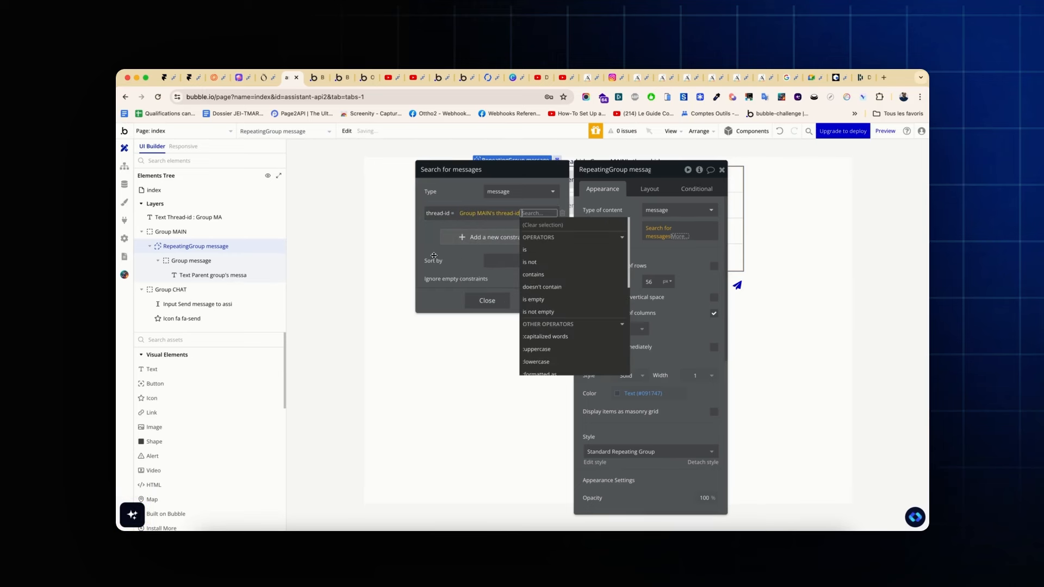
click(434, 256)
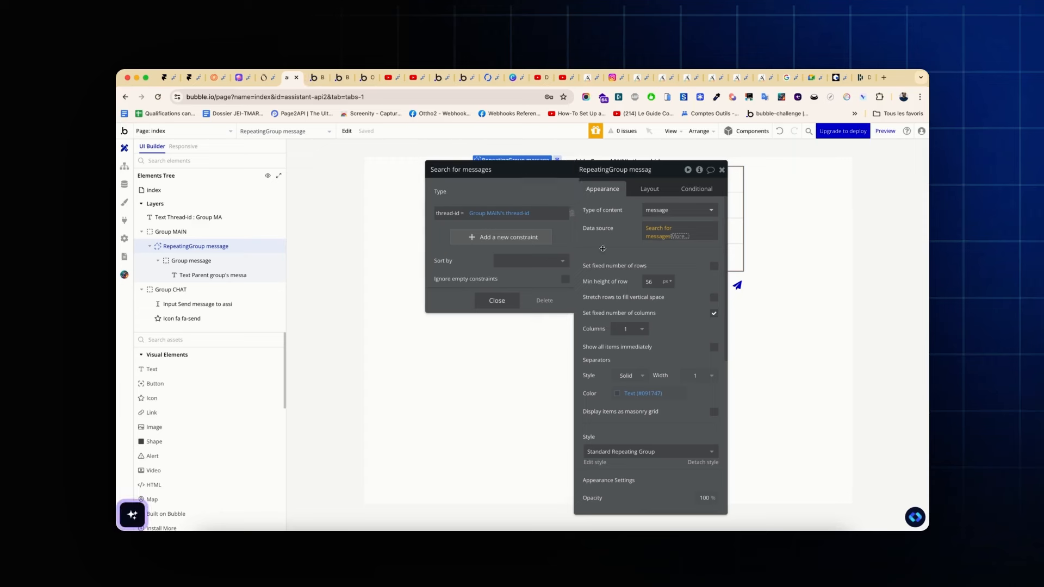
Switch to the app preview and send the test messages "bonjour" and "coucou" to the assistant
click(314, 78)
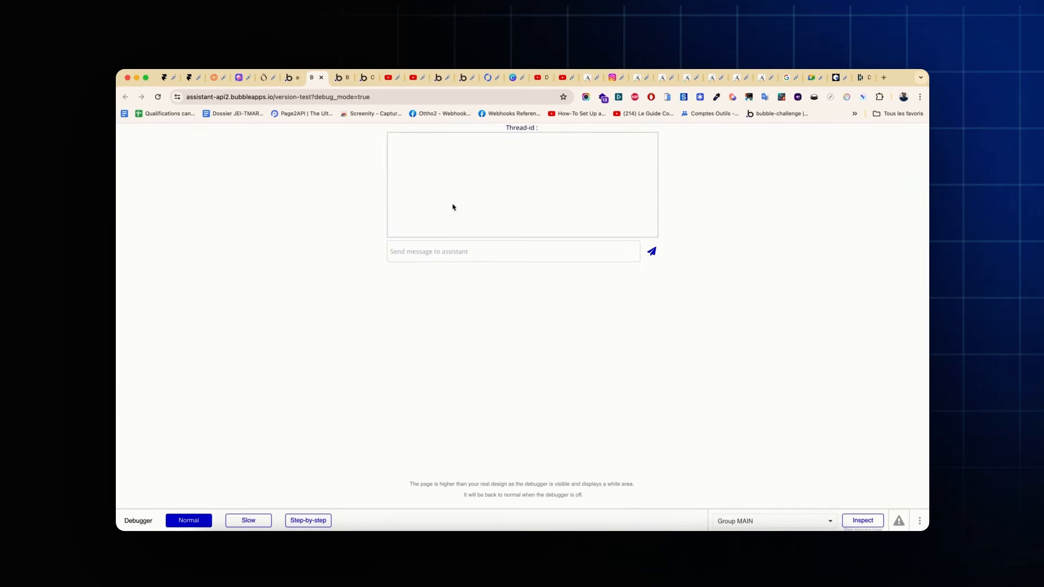
click(430, 253)
text(bonjou)
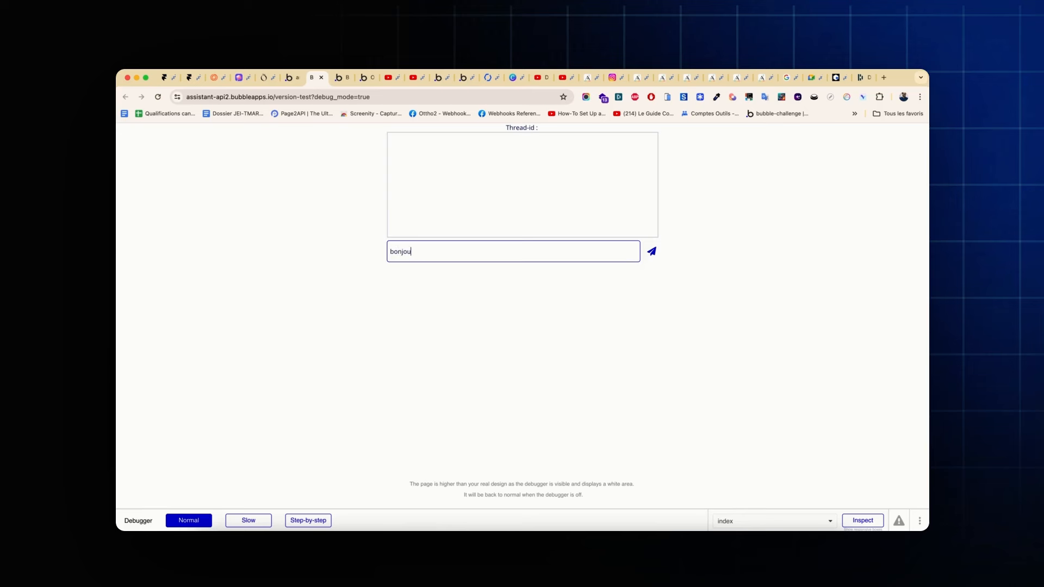
text(r)
key(Return)
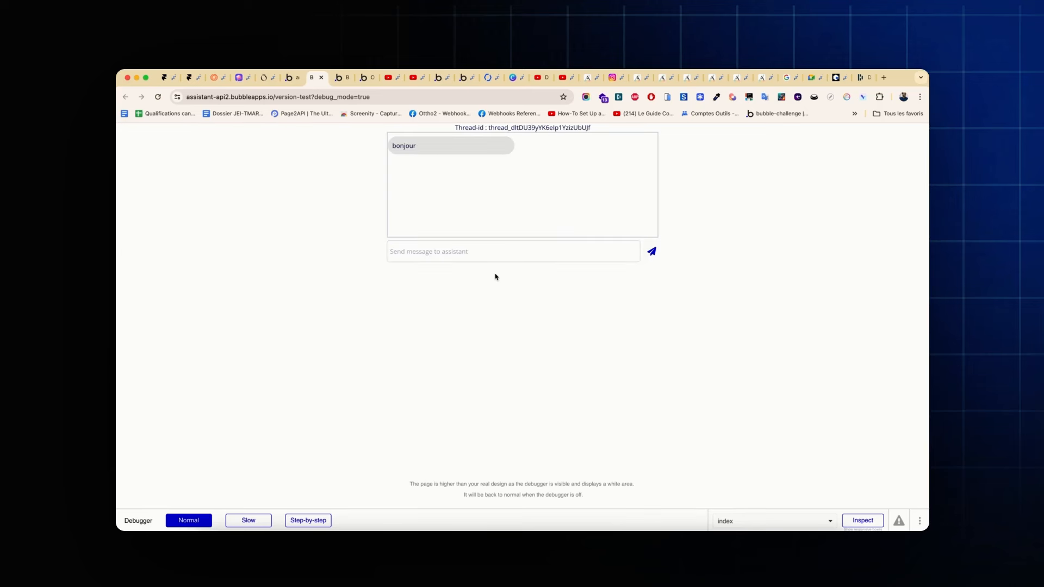
click(481, 253)
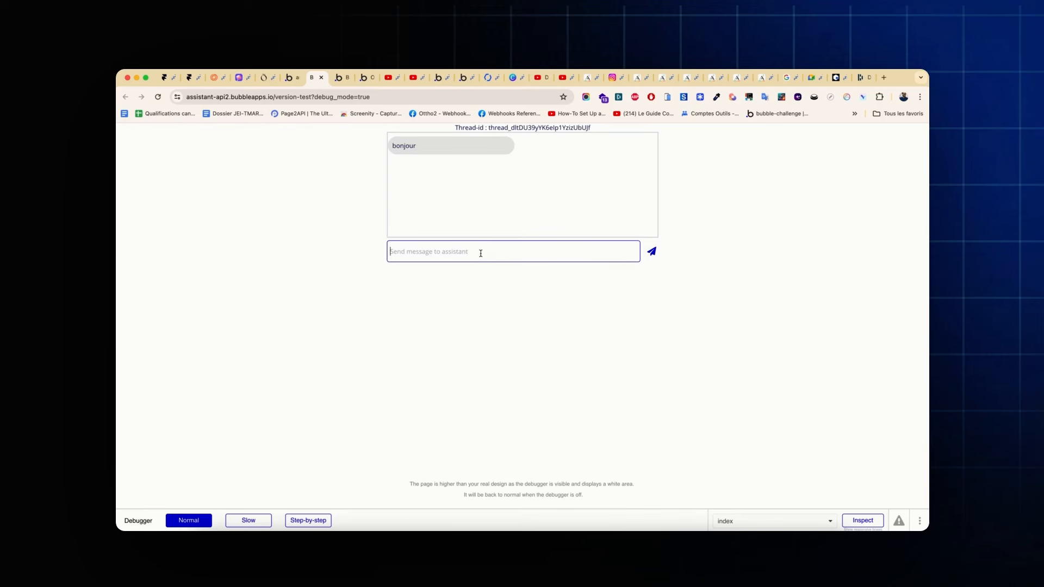
text(coucou)
key(Return)
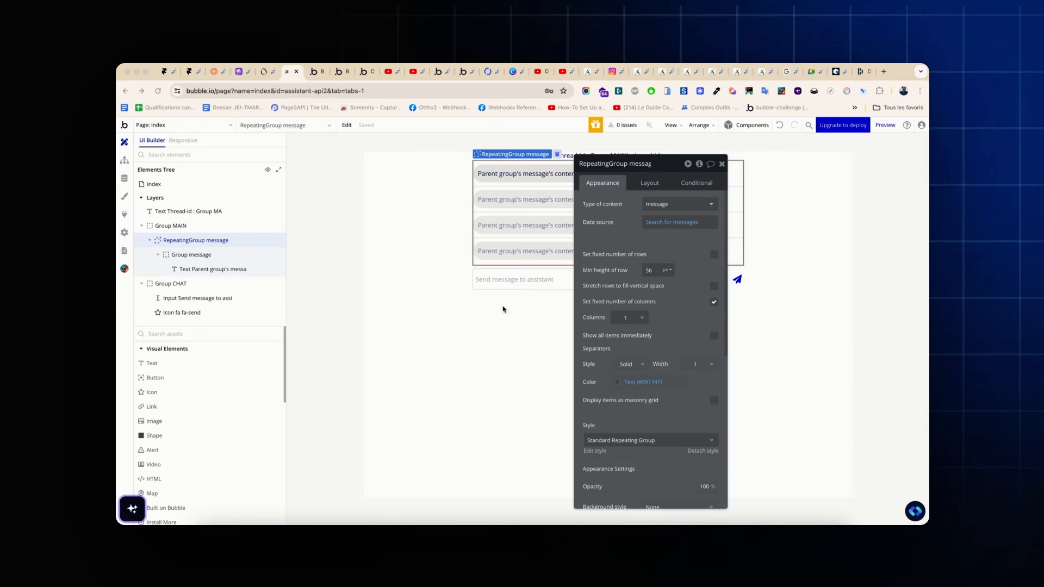
Add the plugin action Open AI - Assistants - Create Message at the end of the send icon's workflow
click(124, 162)
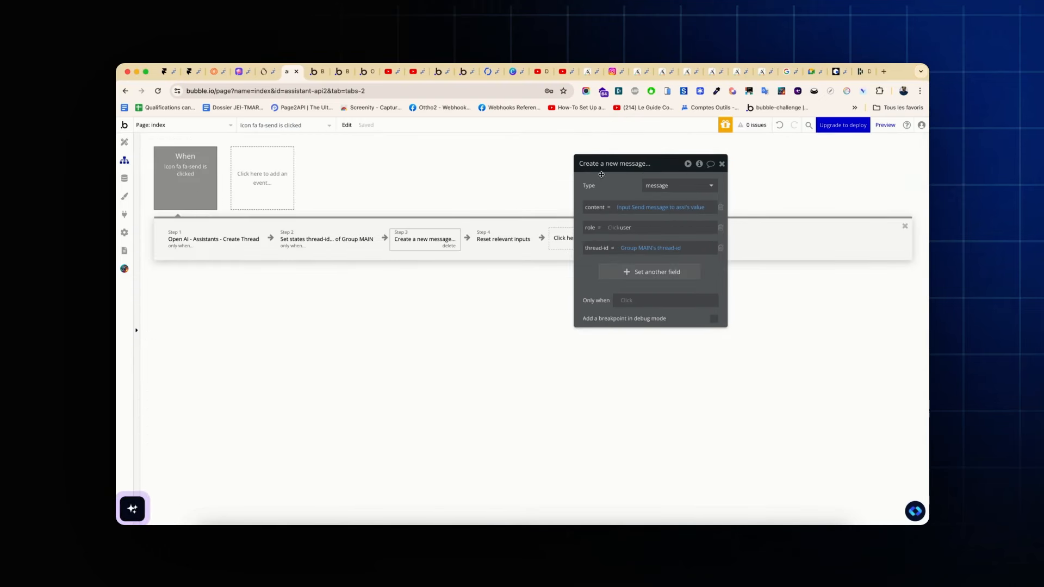
drag(604, 172, 589, 297)
click(569, 241)
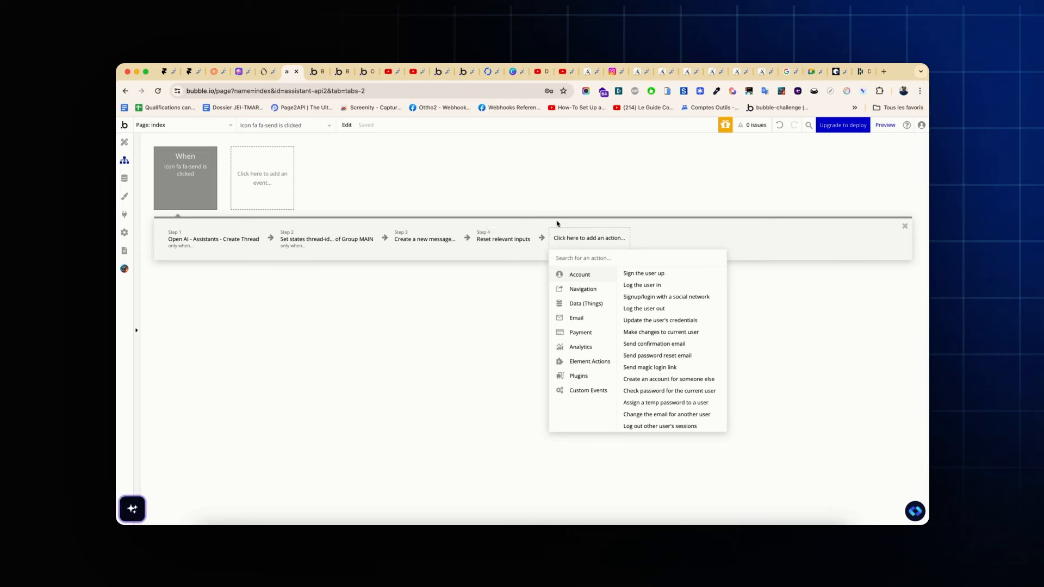
mouse_move(586, 323)
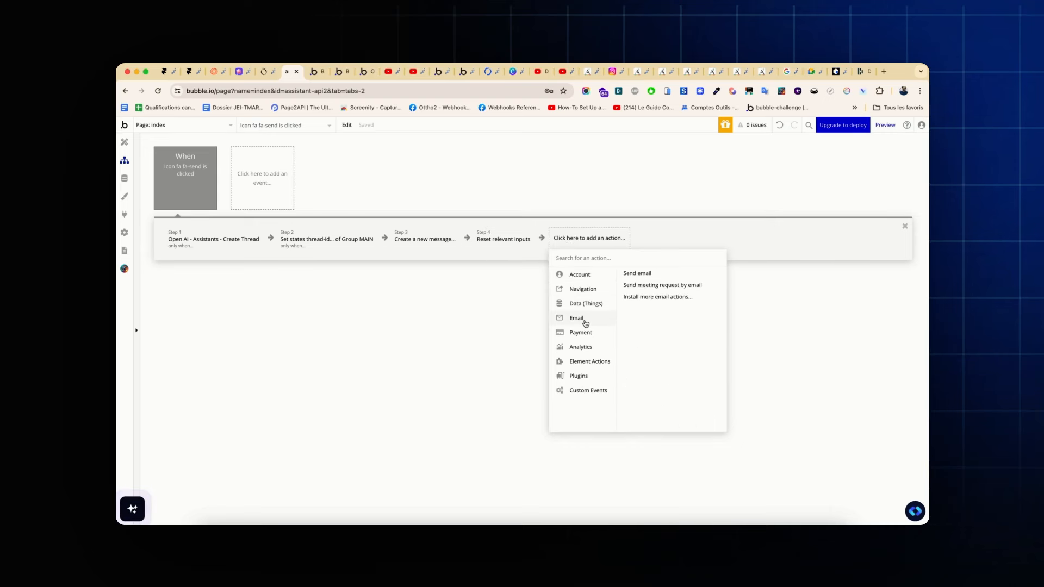
mouse_move(588, 381)
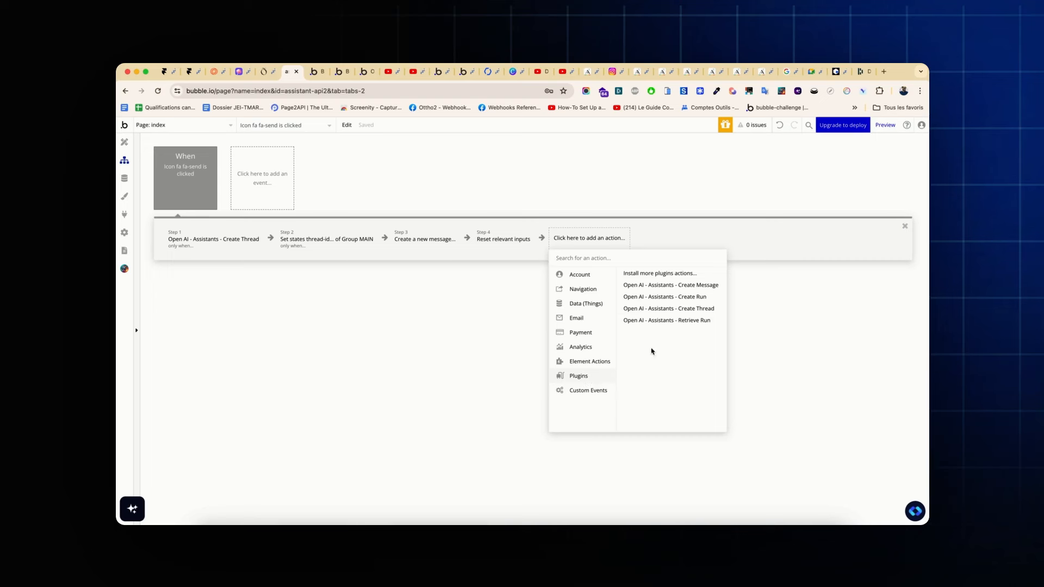
click(680, 285)
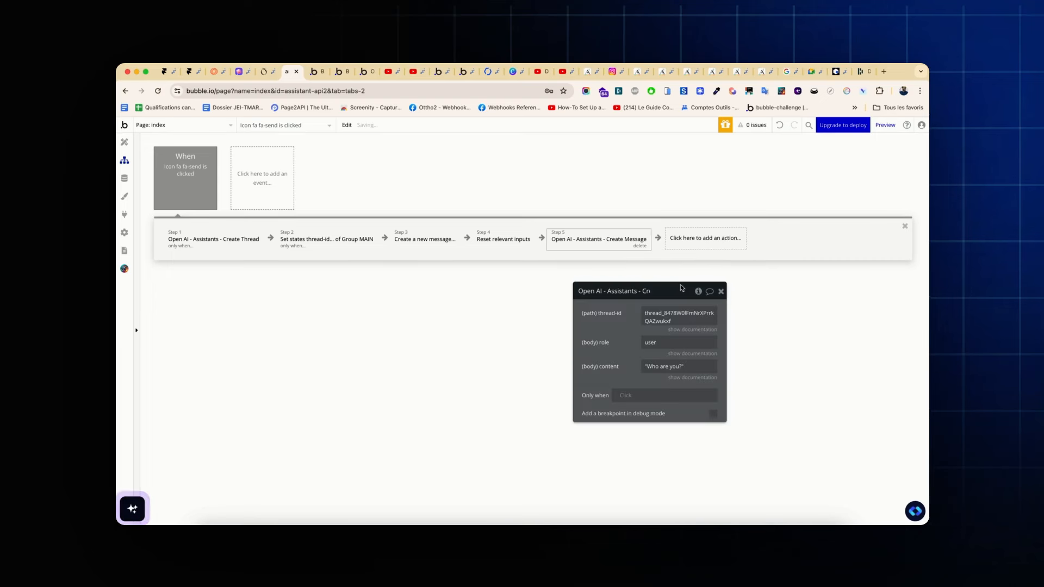
Set the Create Message action's thread-id path parameter to the dynamic value Group MAIN's thread-id
click(656, 313)
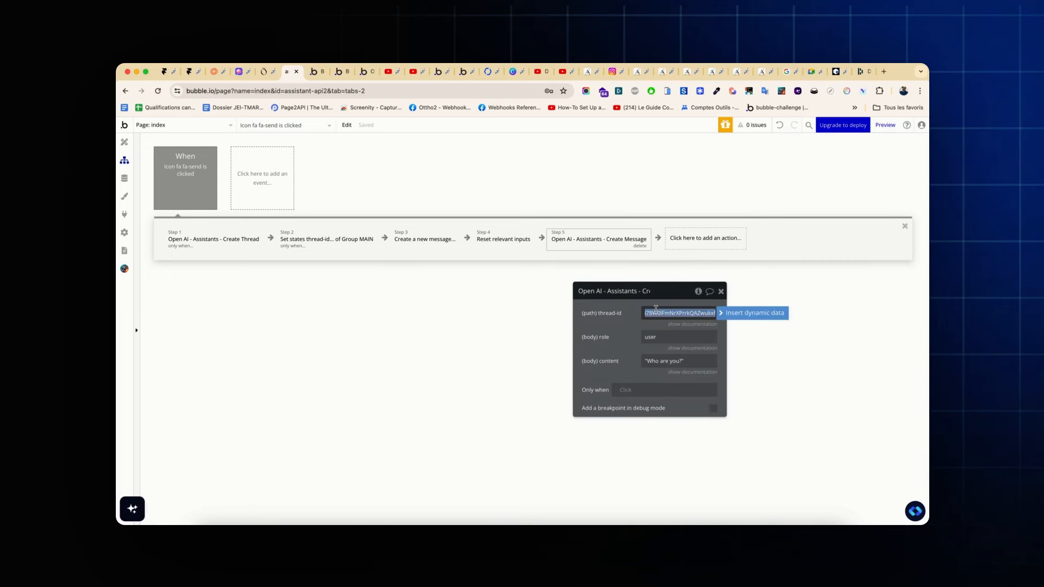
click(724, 314)
text(mao)
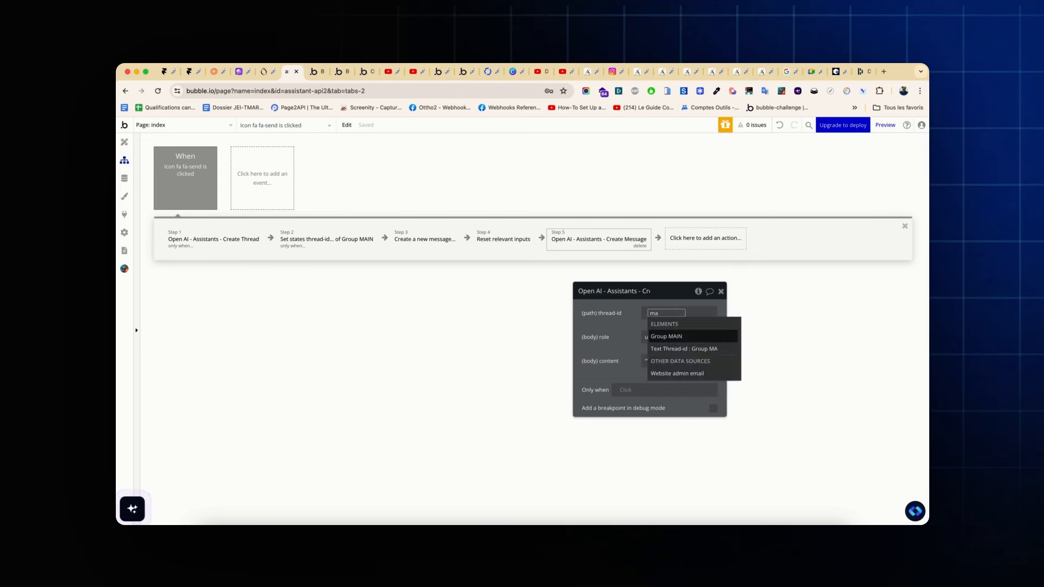
click(704, 337)
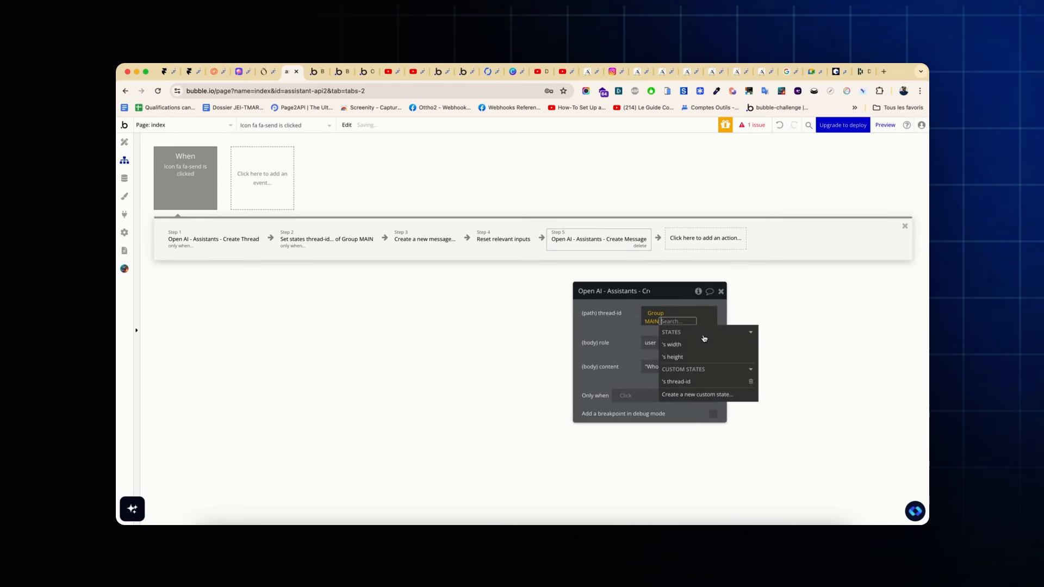
click(688, 382)
Set the Create Message action's body content to the content of step 3's result
click(663, 337)
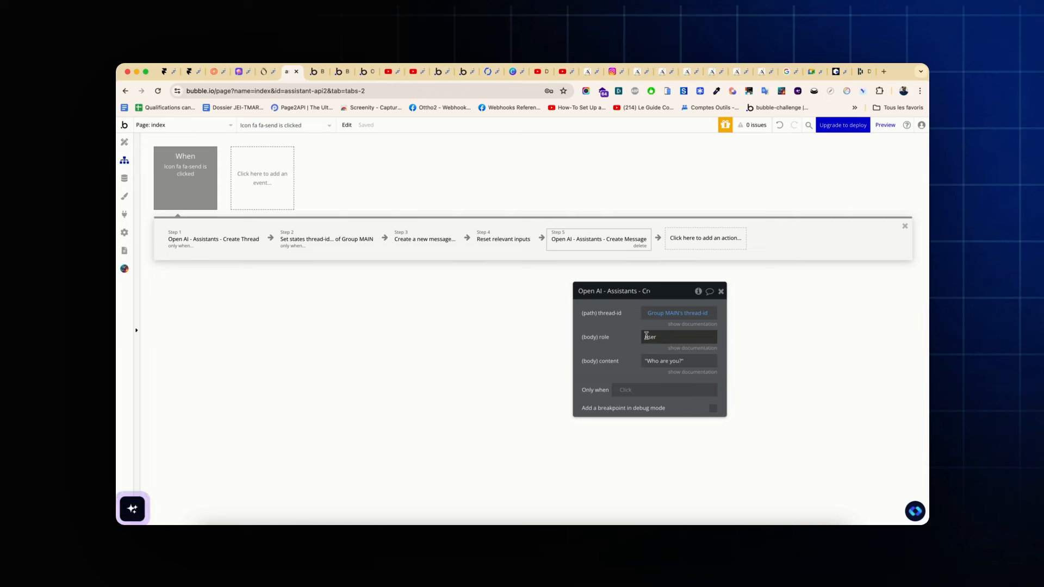
key(Tab)
click(723, 361)
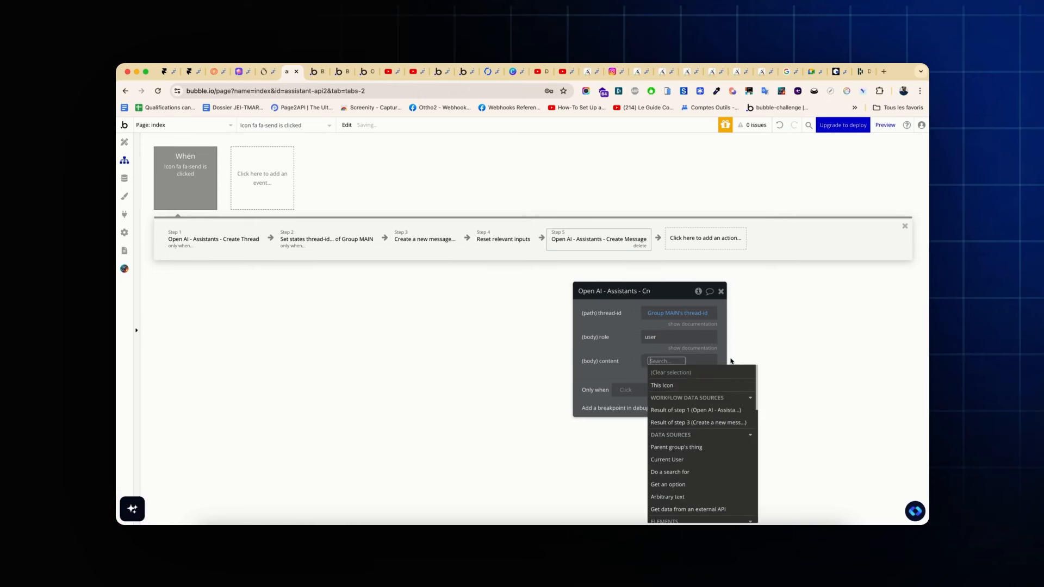
scroll(683, 433, down, 5)
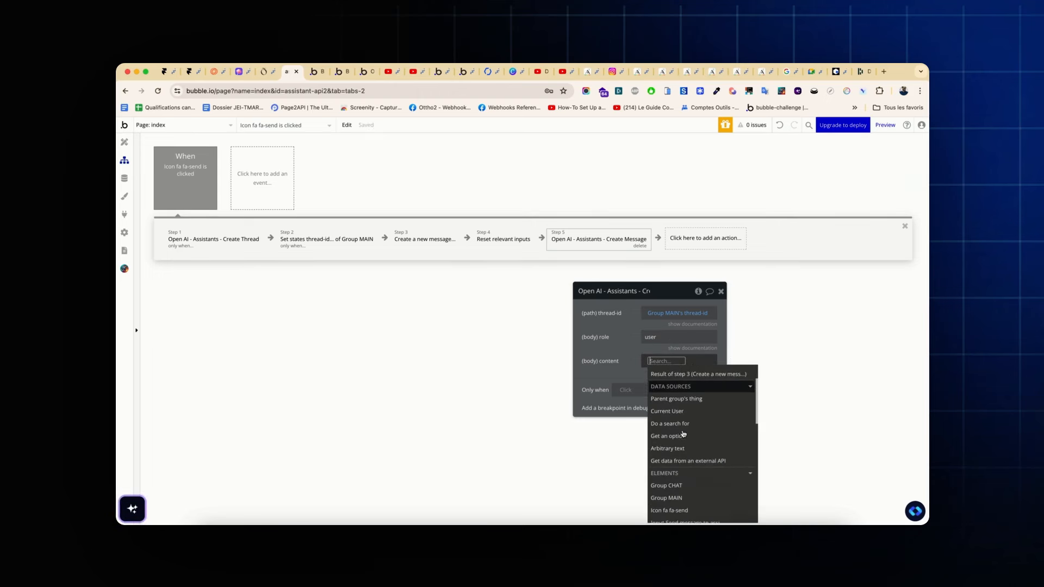
scroll(683, 433, down, 1)
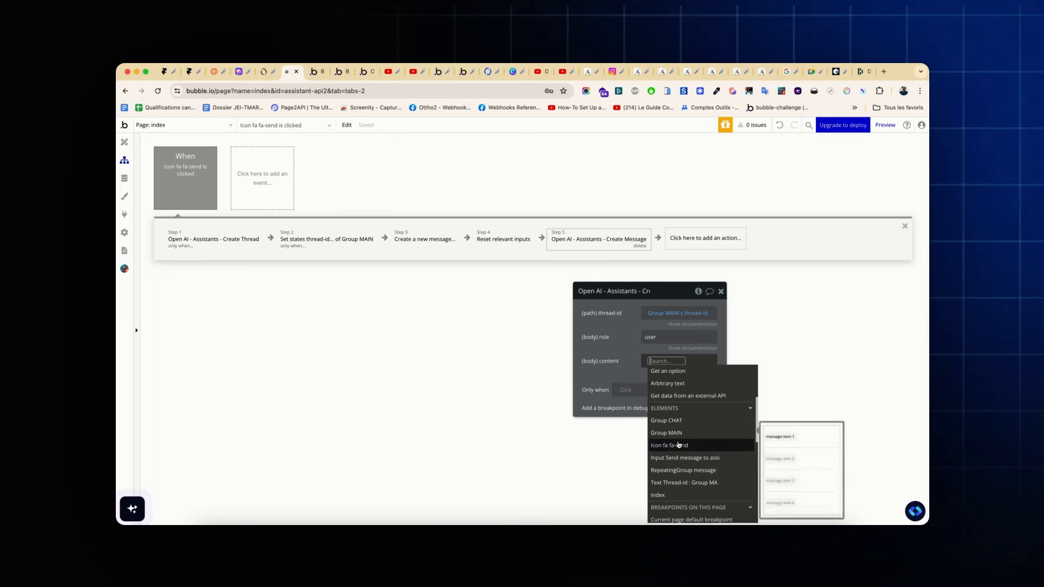
scroll(672, 450, up, 6)
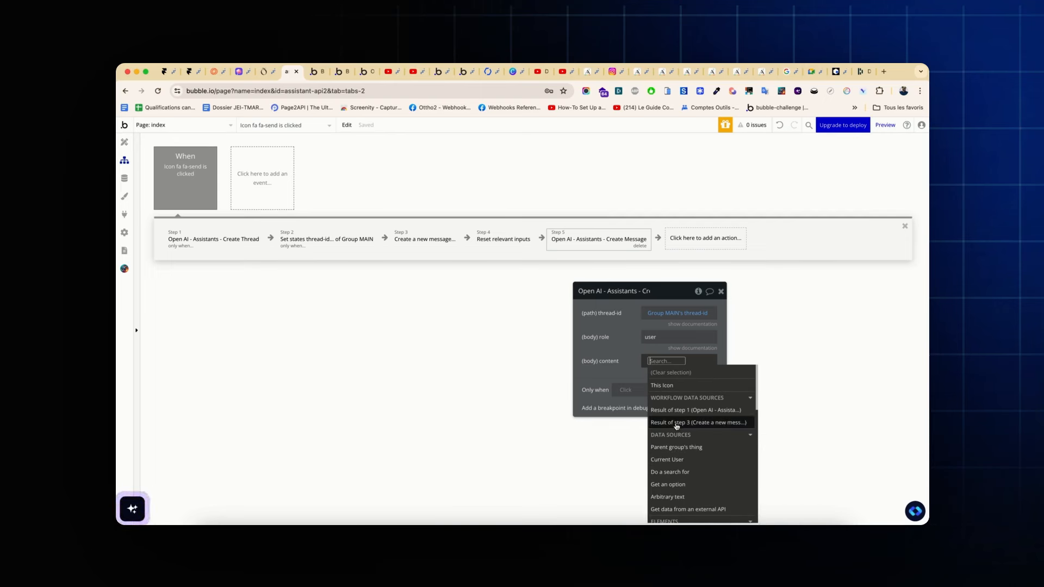
click(680, 425)
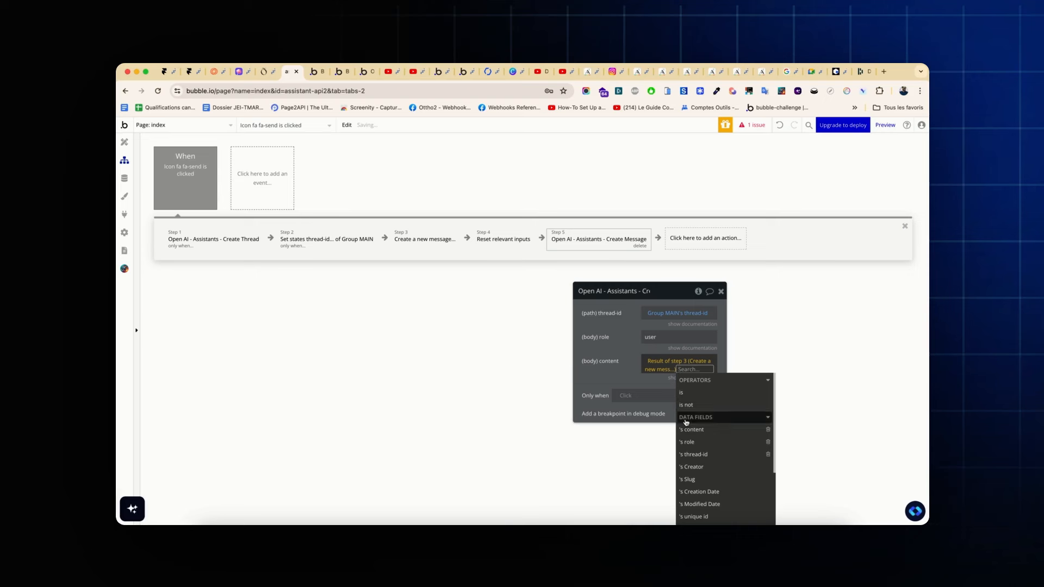
click(692, 429)
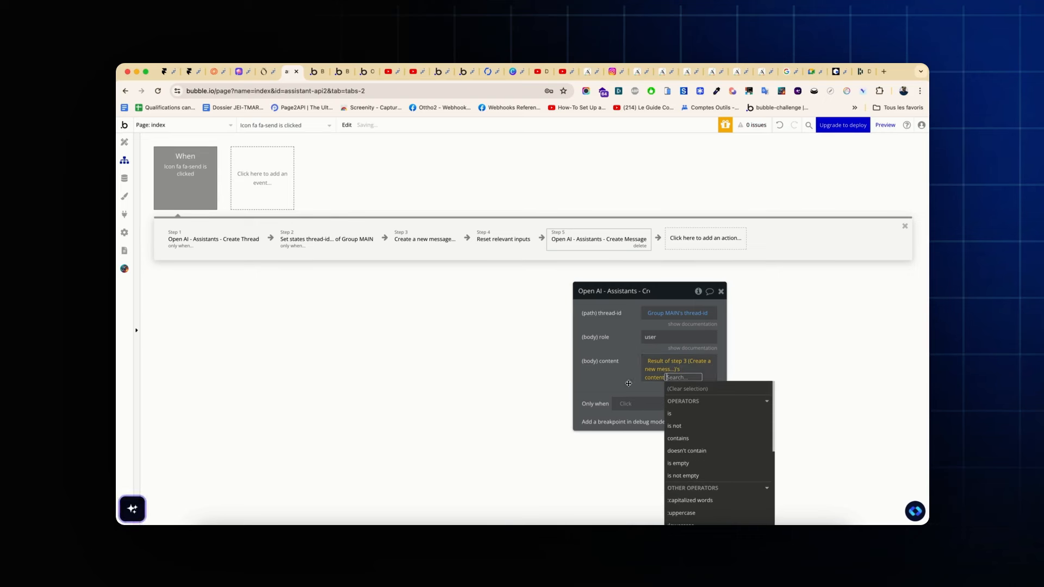
click(623, 379)
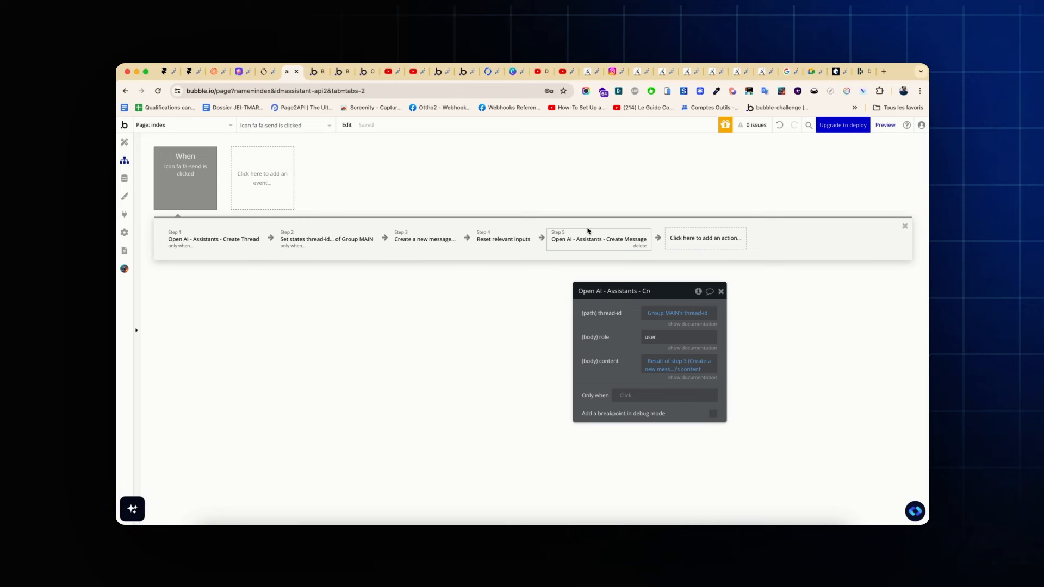
Add an Open AI - Assistants - Create Run action and set its thread_id to Group MAIN's thread-id
click(683, 239)
mouse_move(702, 376)
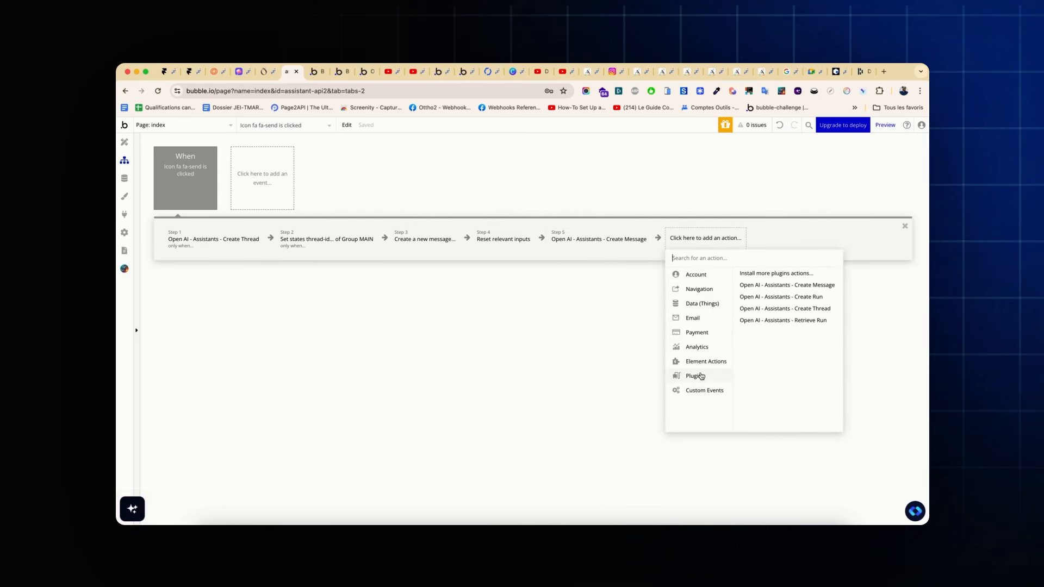
click(794, 297)
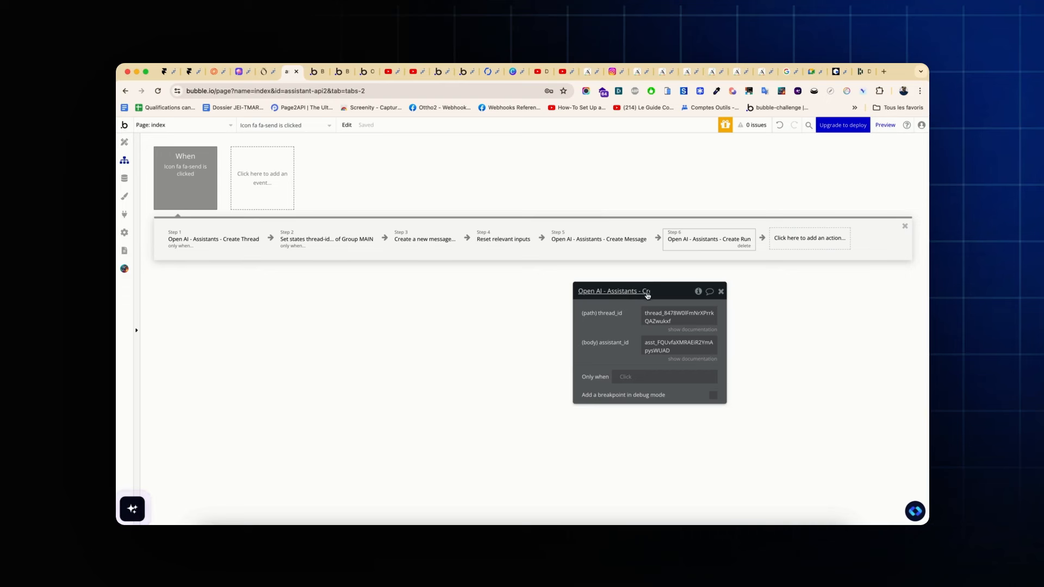
click(680, 316)
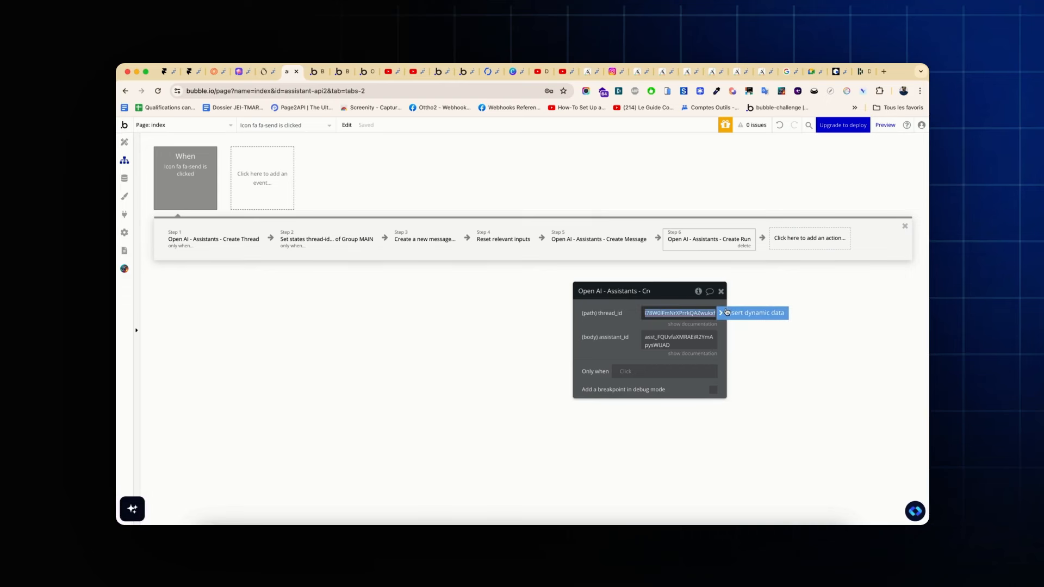
click(727, 313)
text(mai)
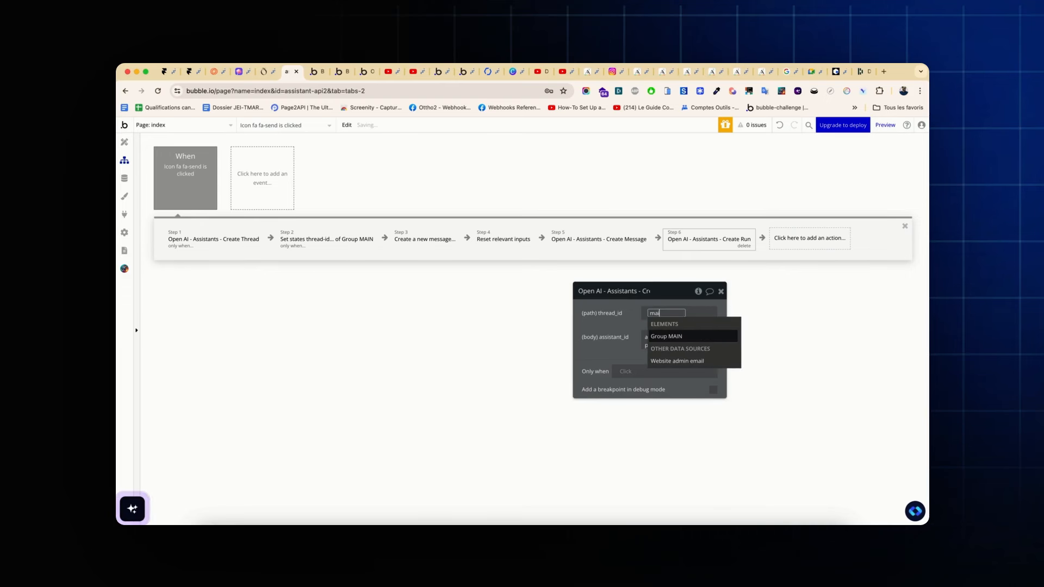
click(688, 337)
click(688, 383)
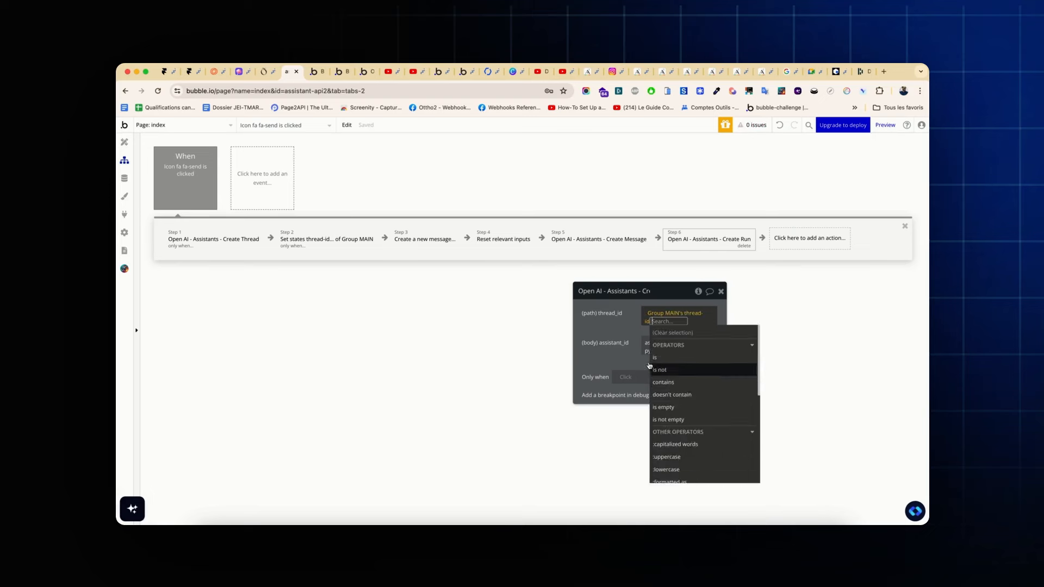
click(617, 340)
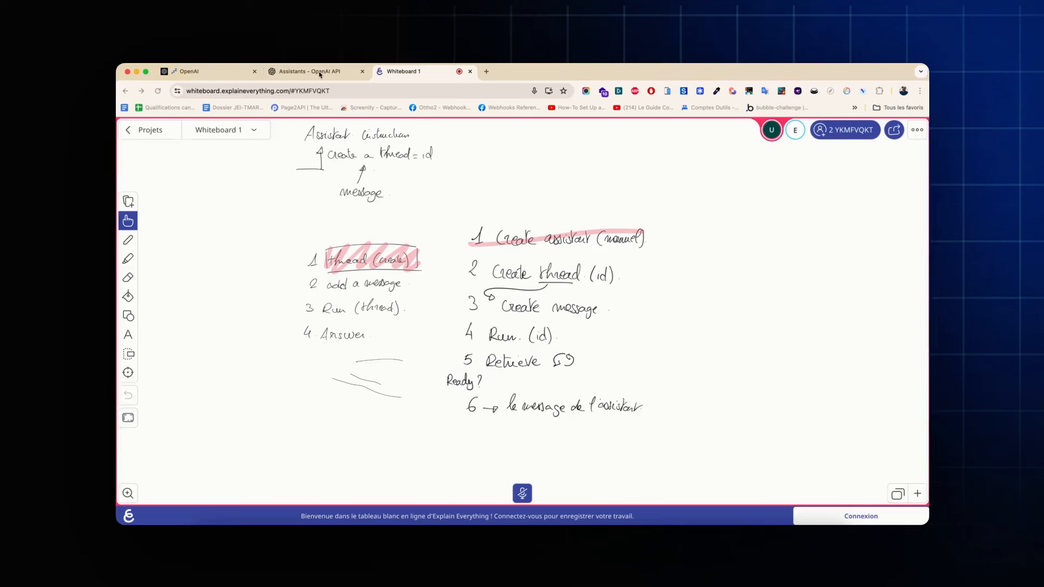
Copy the Recette finder assistant's ID from the OpenAI platform into the Create Run action's assistant_id in Bubble
click(320, 72)
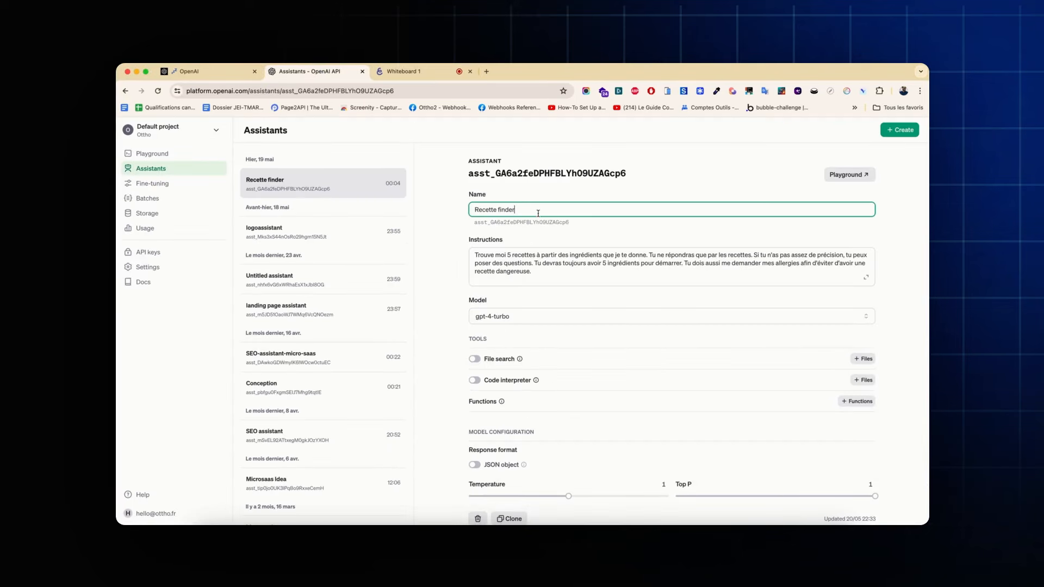
drag(570, 222, 473, 223)
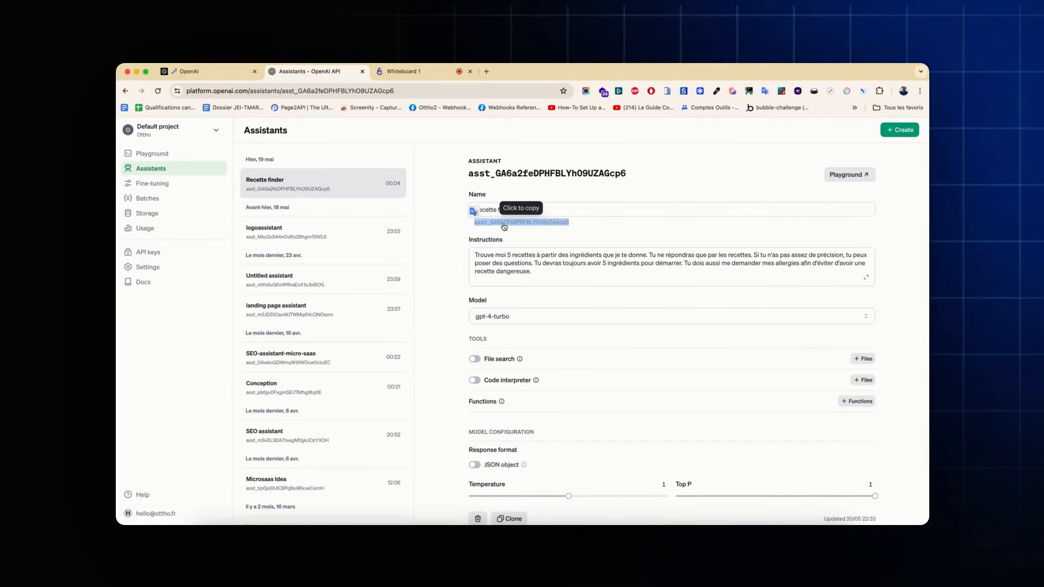
key(ctrl+Left)
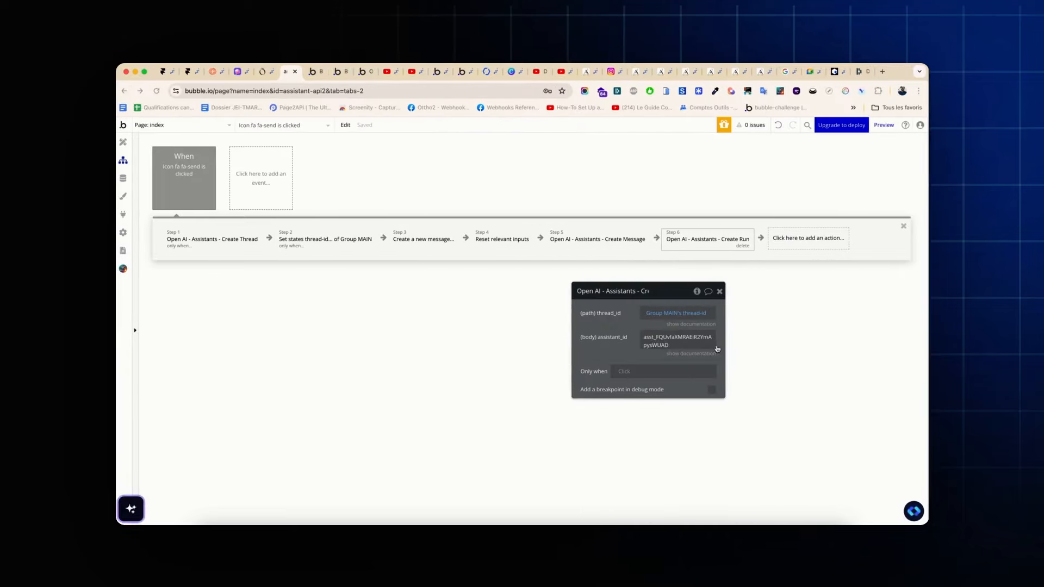
click(656, 337)
click(616, 340)
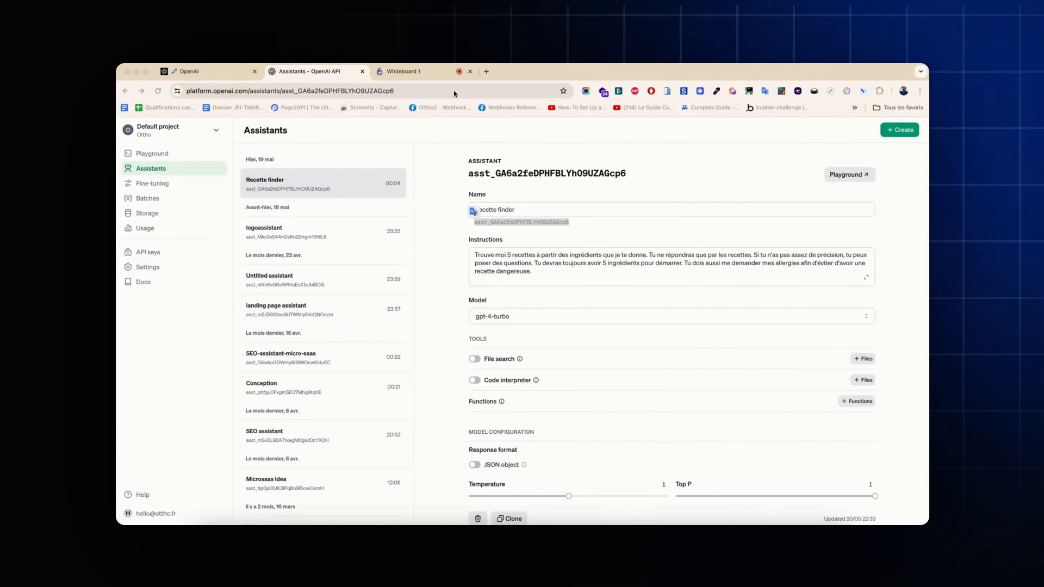
Review the list of assistant API steps on the whiteboard and return to the Bubble workflow
click(429, 74)
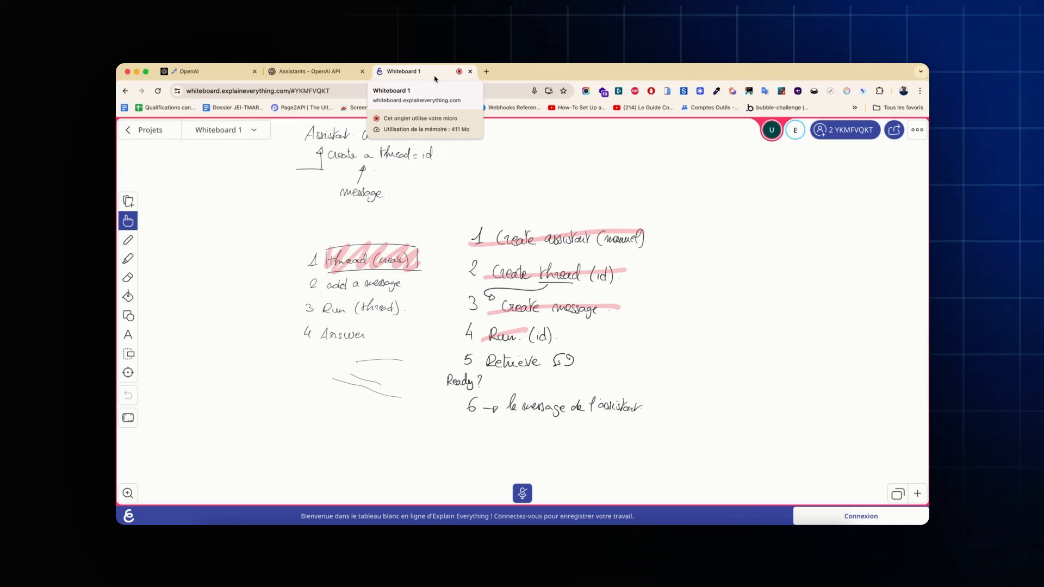
key(ctrl+Left)
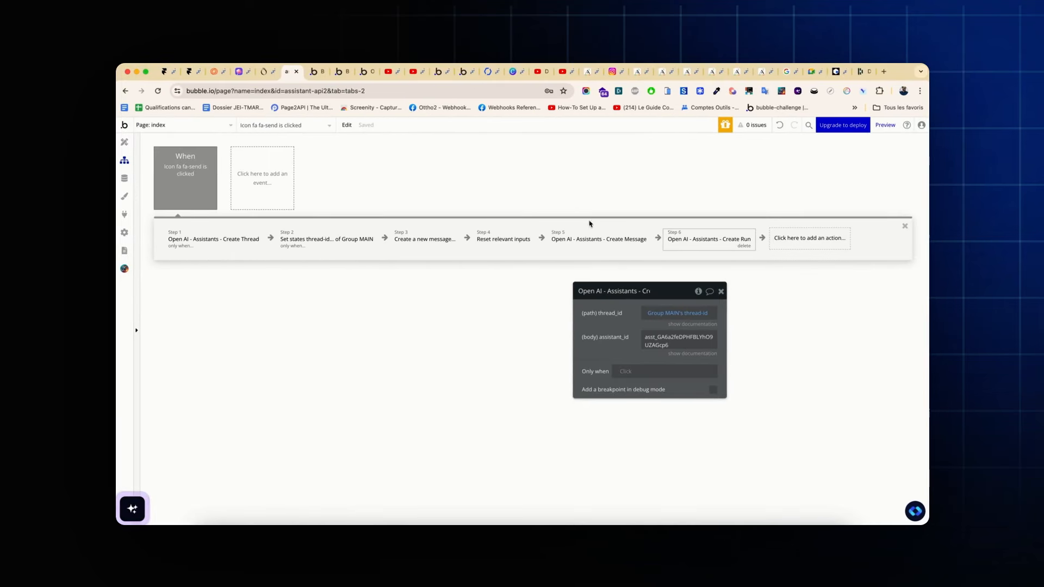
Review the Create Message and Create Run actions, examine the Recette finder assistant's model and configuration on the OpenAI platform, and return to Bubble
click(592, 234)
click(701, 236)
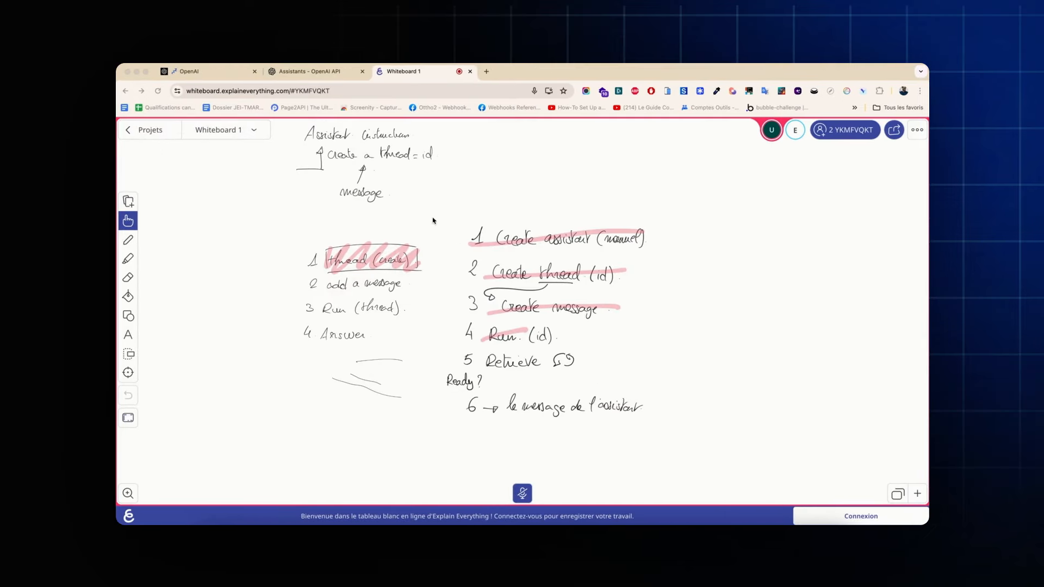
click(326, 72)
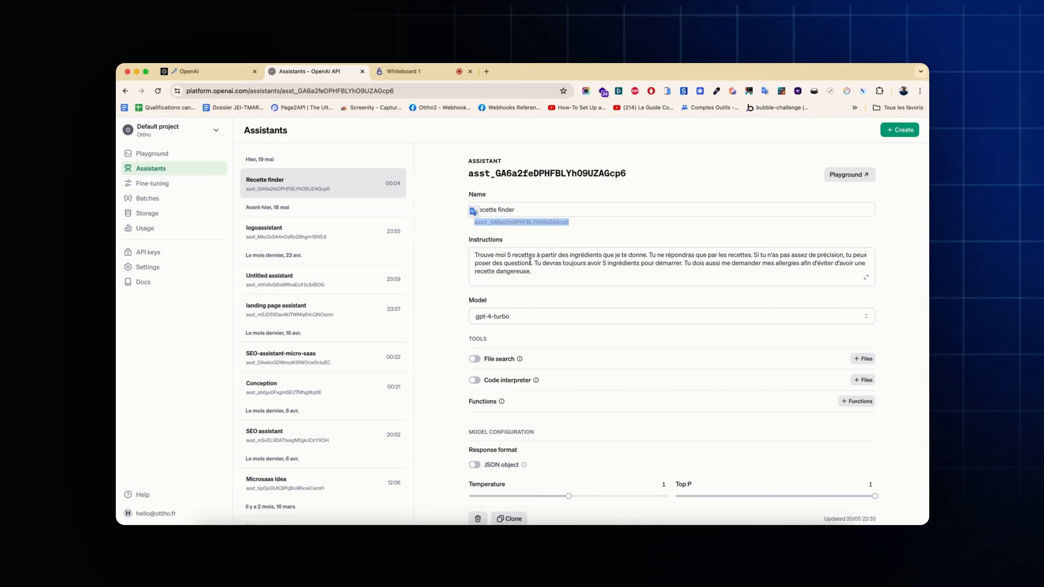
click(505, 319)
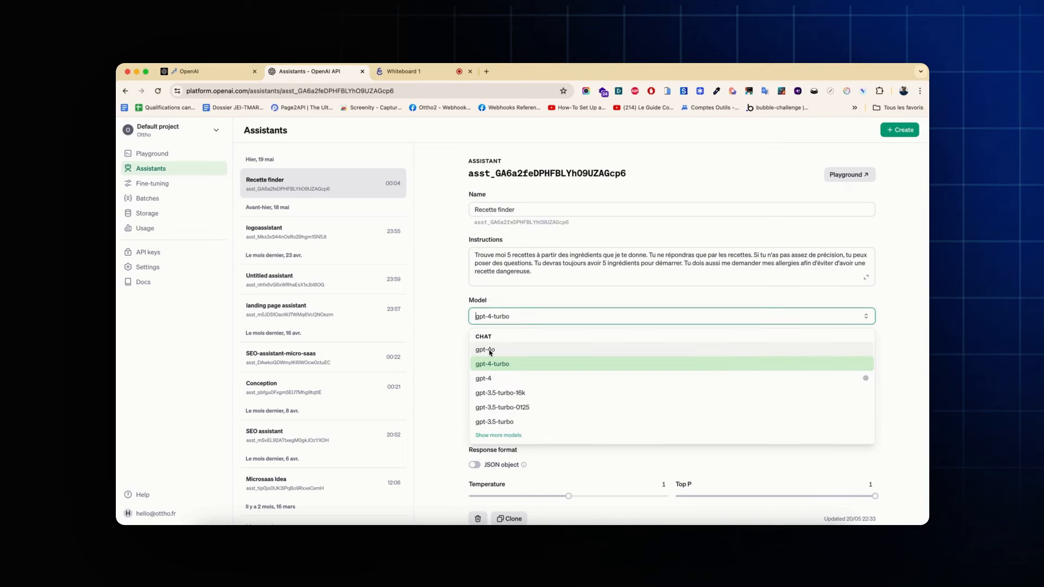
click(523, 303)
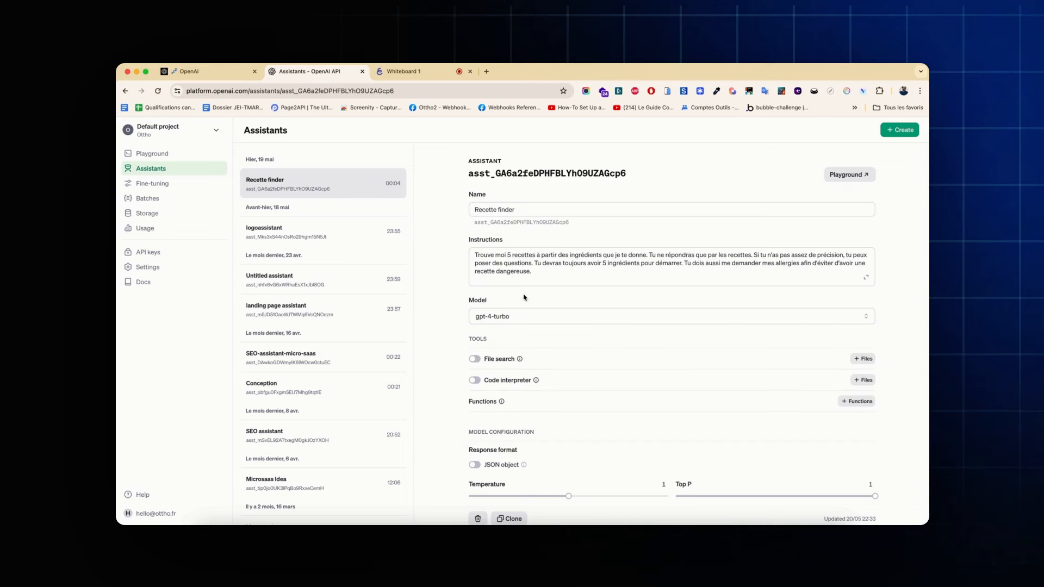
scroll(586, 396, down, 1)
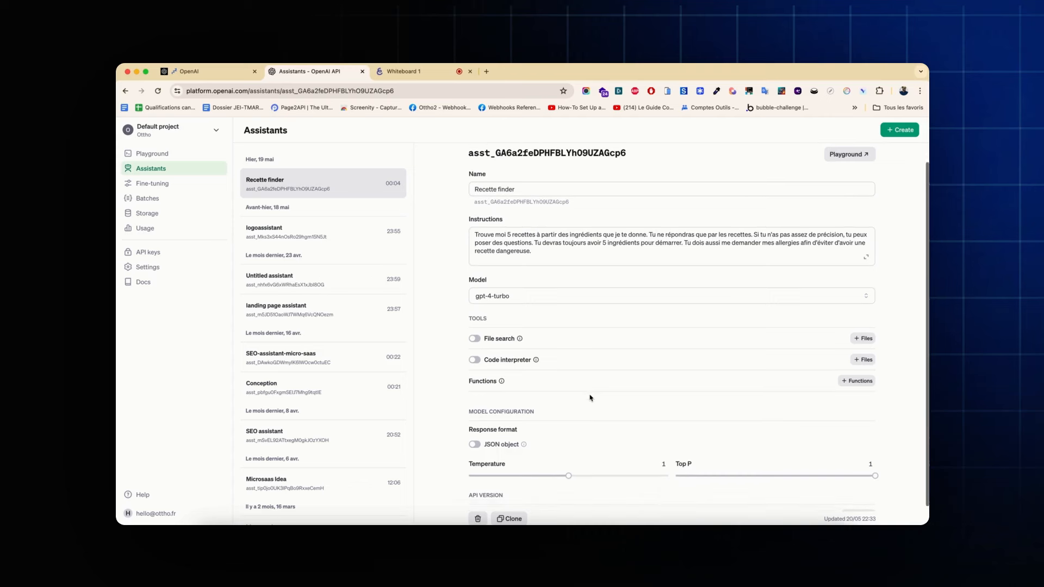
key(super+Tab)
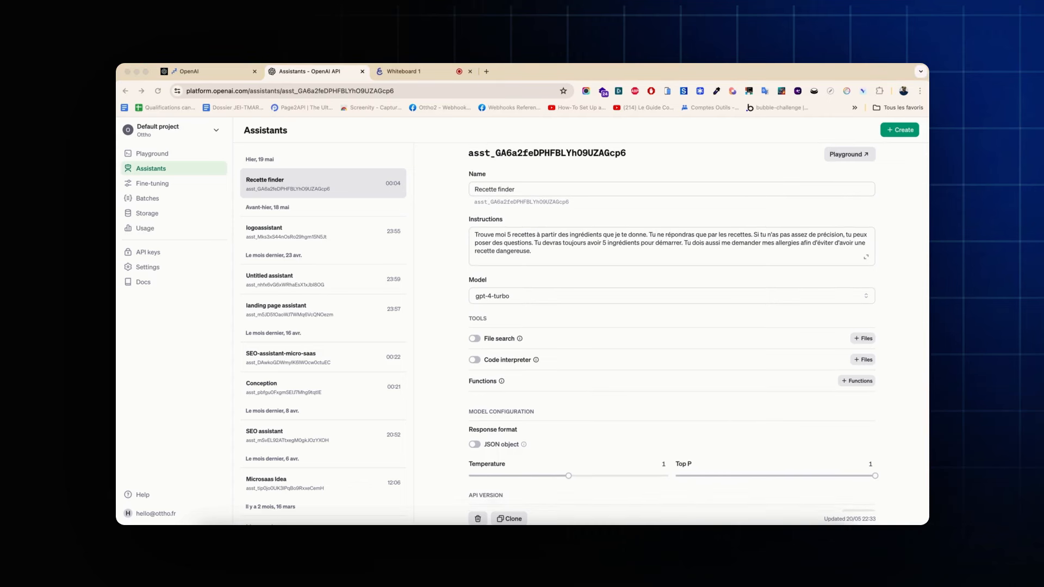
scroll(539, 481, down, 1)
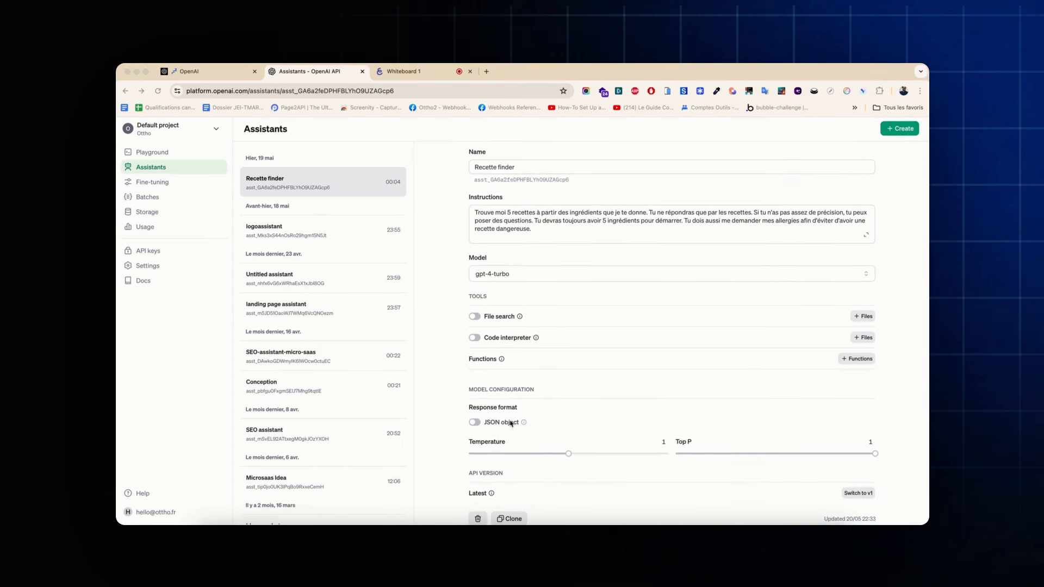
scroll(530, 380, up, 2)
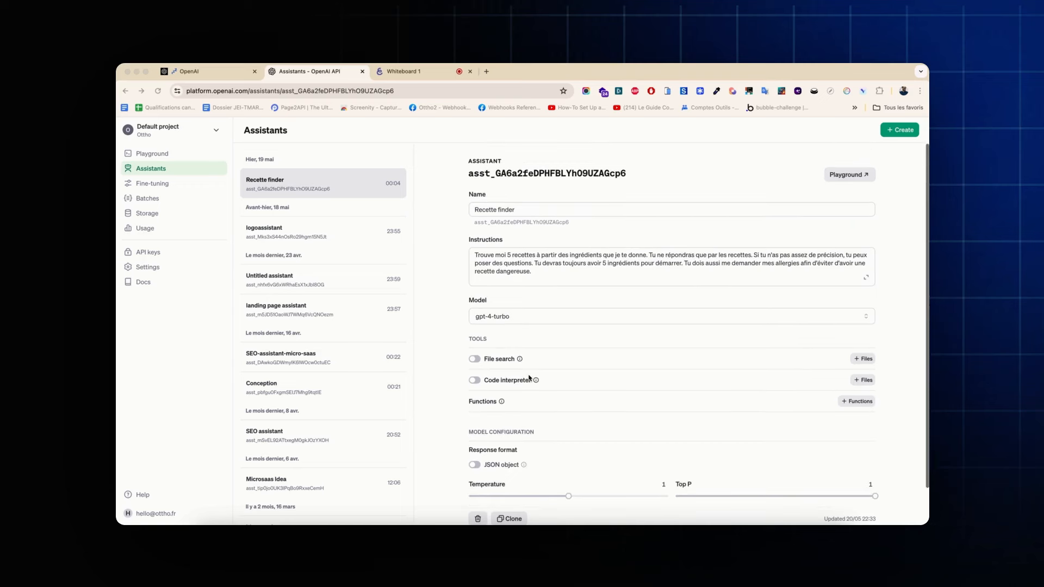
scroll(591, 334, down, 2)
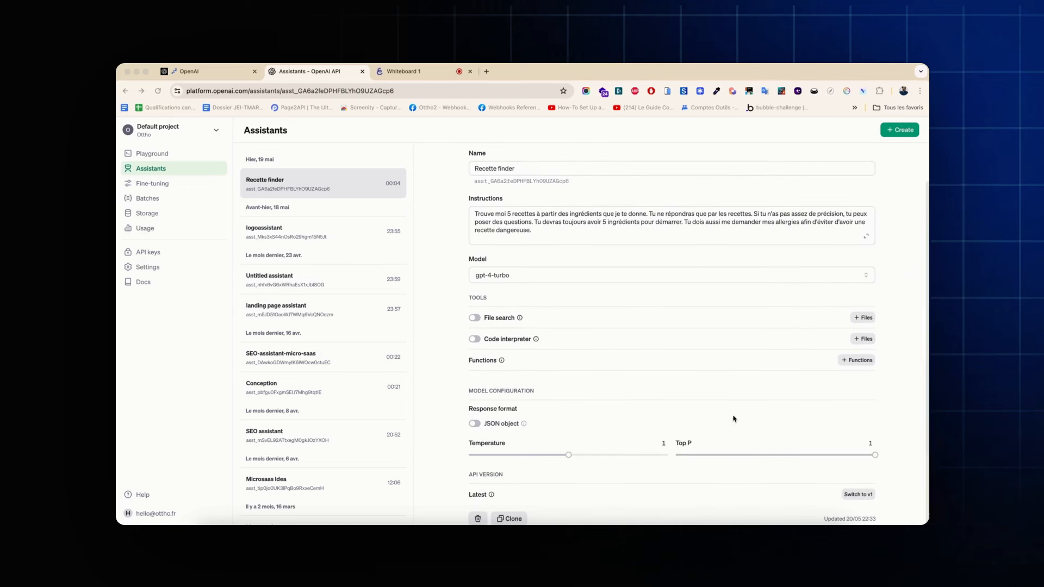
scroll(578, 276, up, 2)
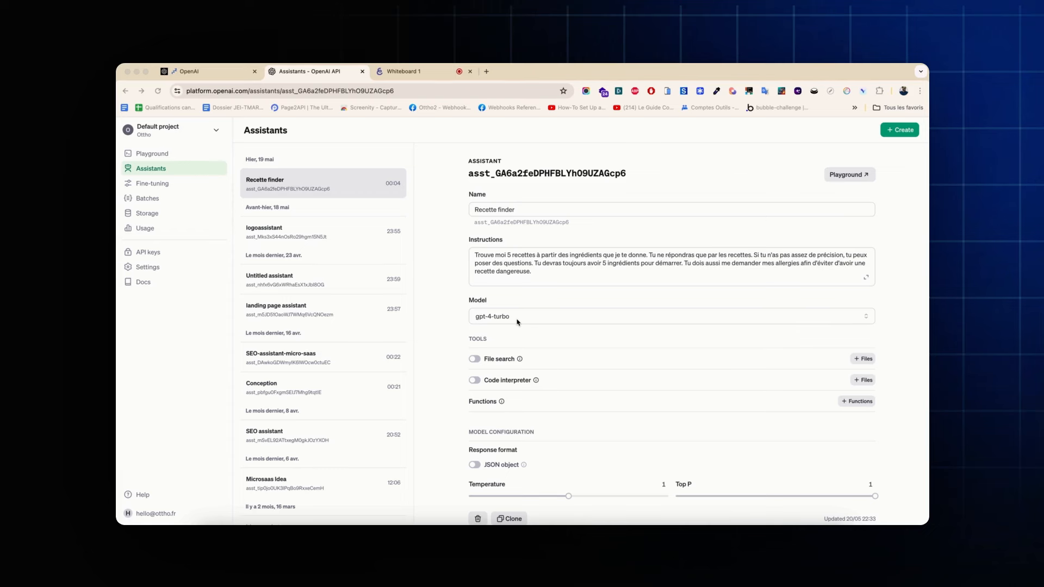
key(ctrl+Left)
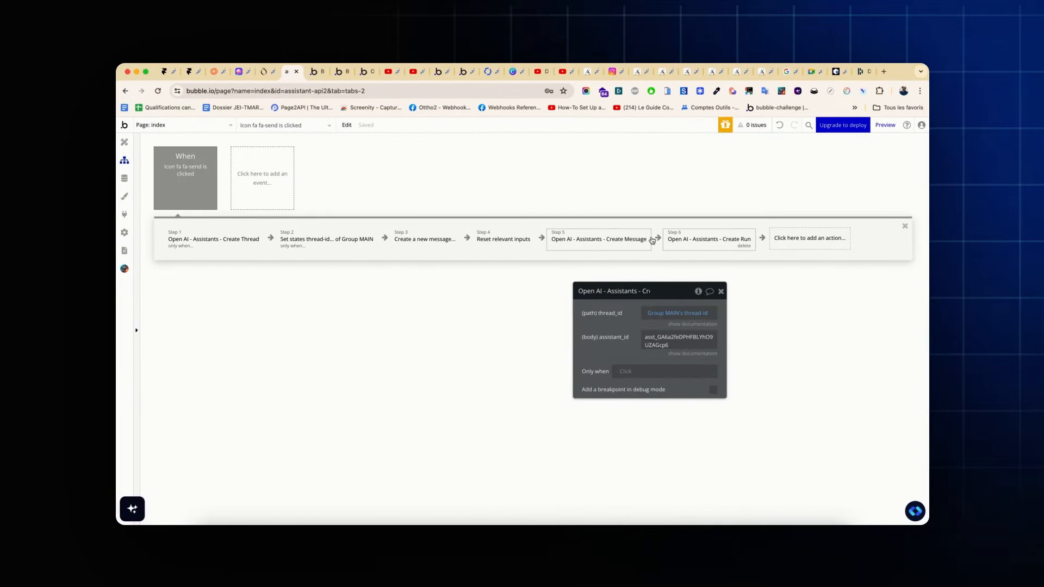
Create a custom event named "Run ready" on the index page
click(264, 176)
click(263, 175)
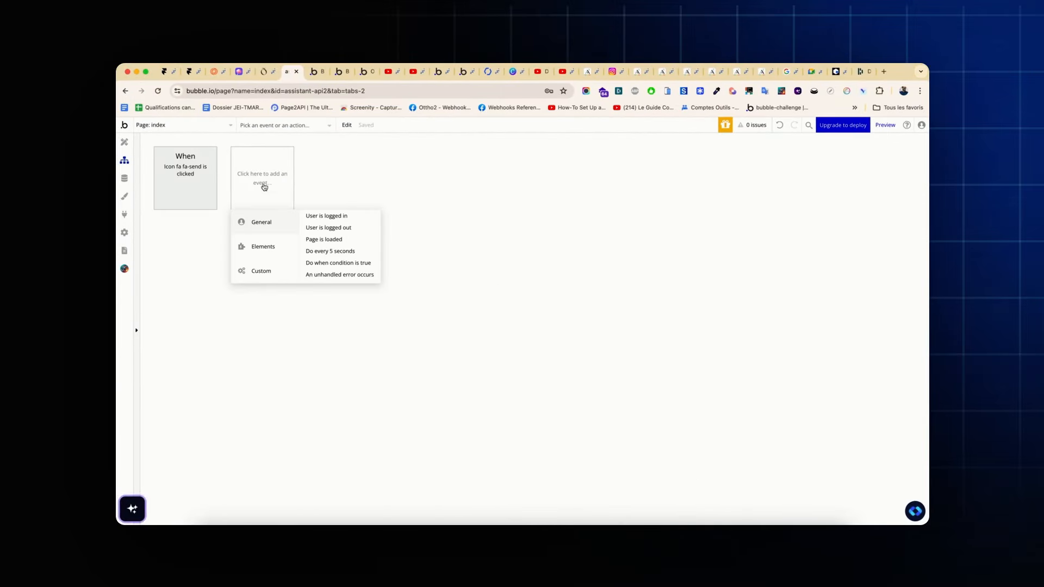
mouse_move(269, 271)
click(330, 217)
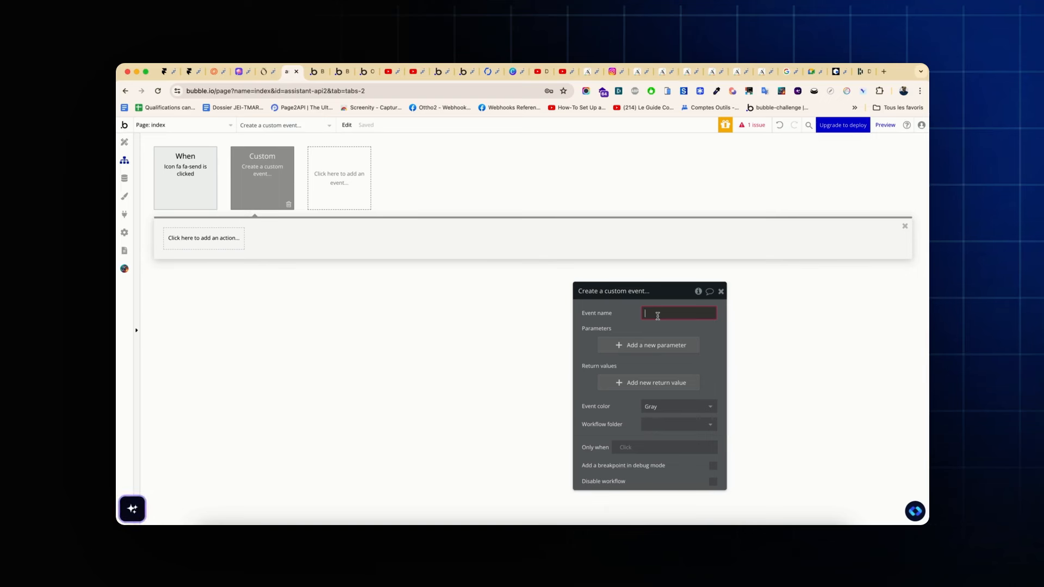
text(Run ready)
click(594, 318)
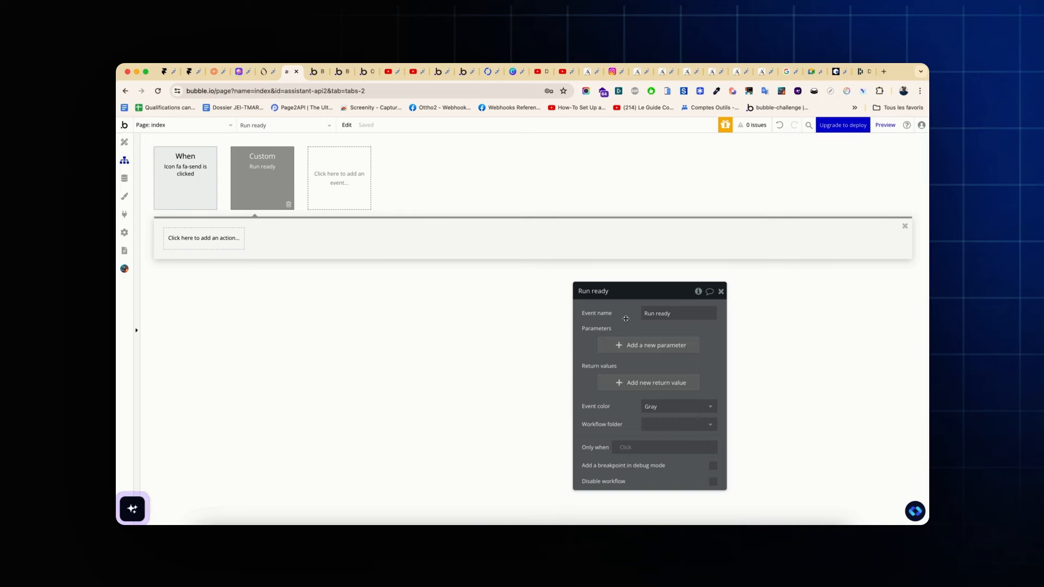
Add an Open AI - Assistants - Retrieve Run action to the Run ready event and set its thread_id to Group MAIN's thread-id
click(210, 240)
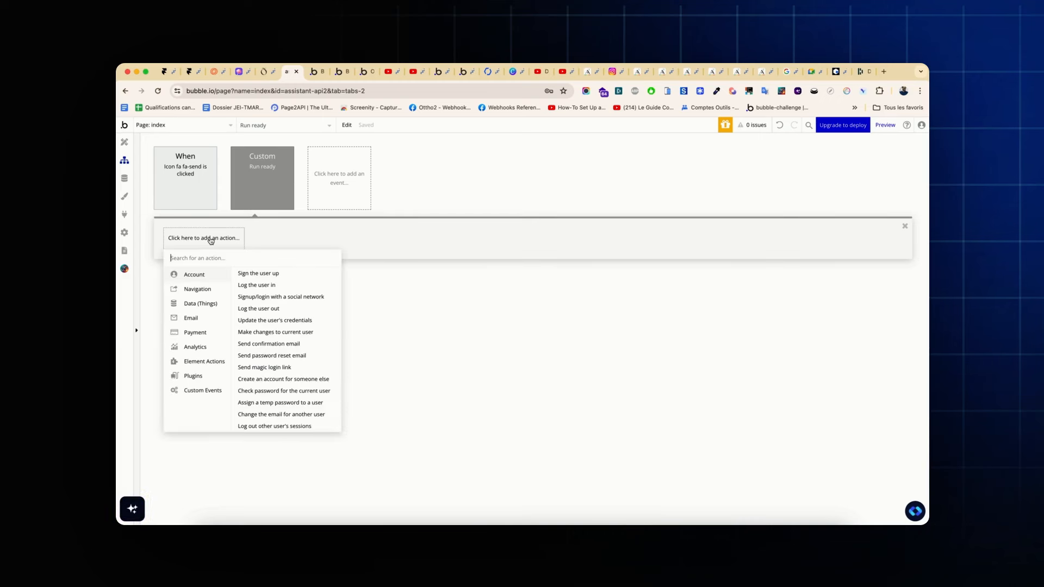
mouse_move(205, 375)
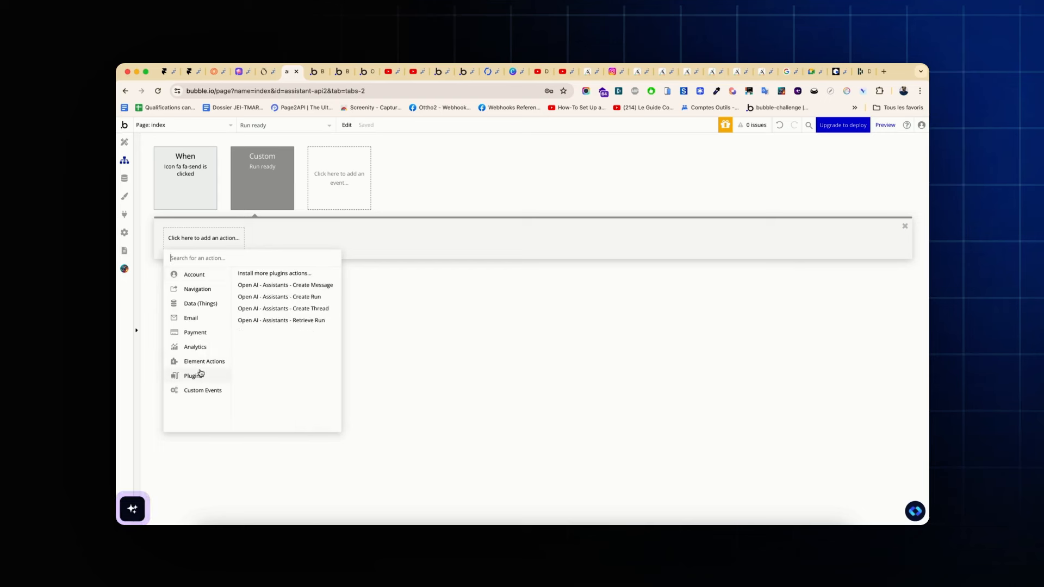
click(268, 322)
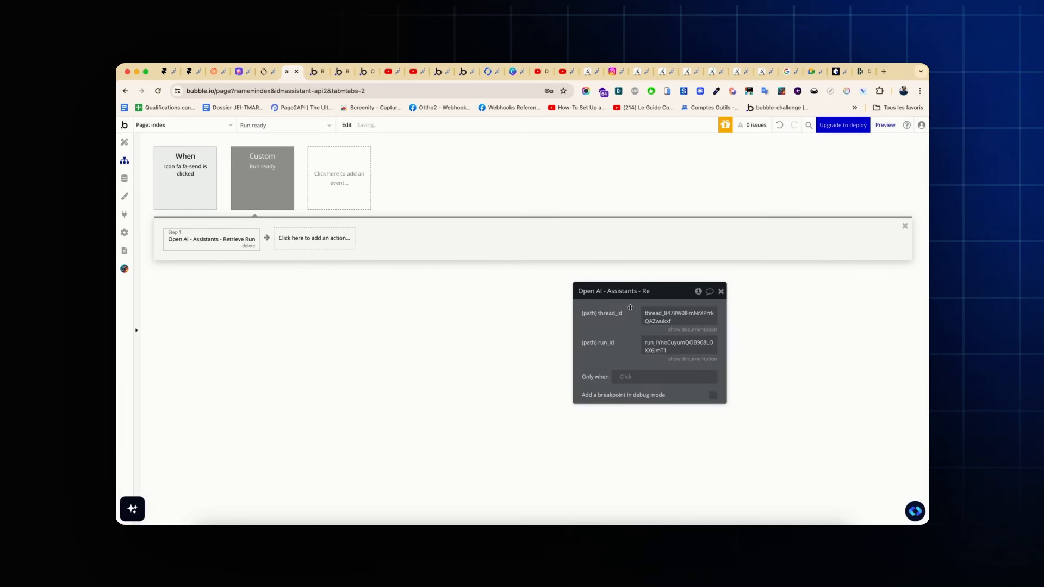
double_click(657, 314)
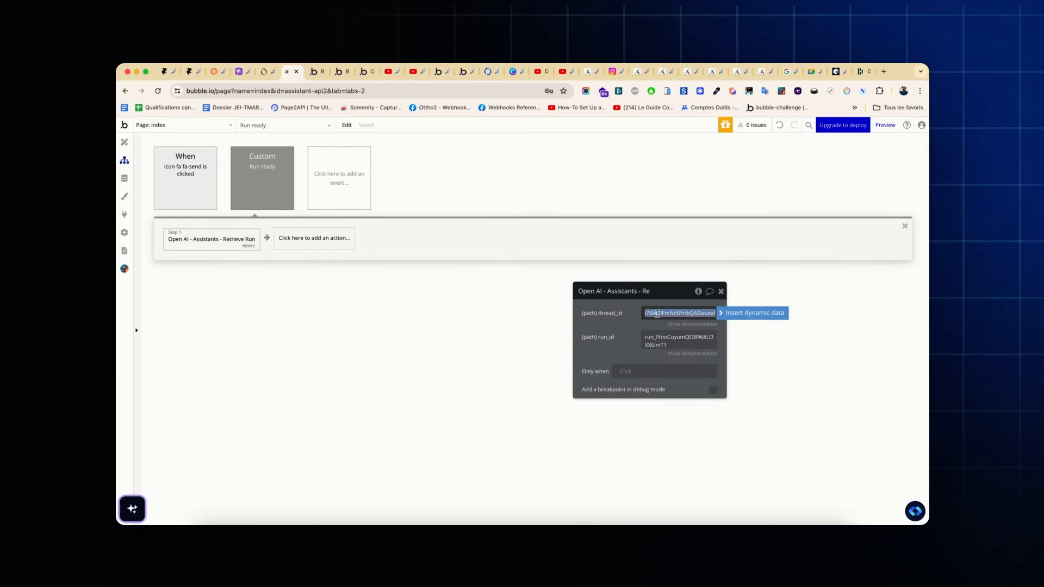
click(753, 313)
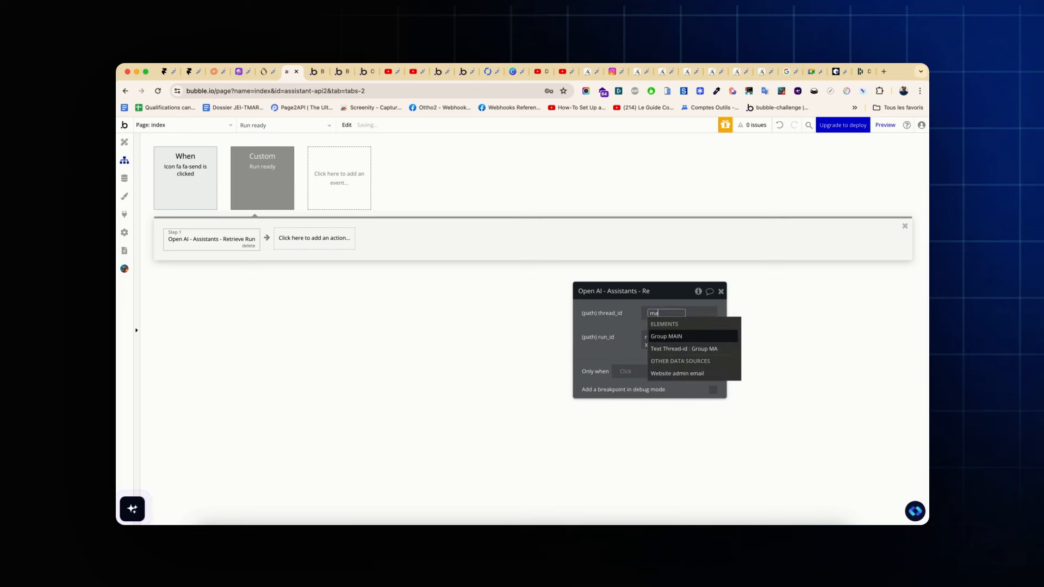
text(main)
click(702, 338)
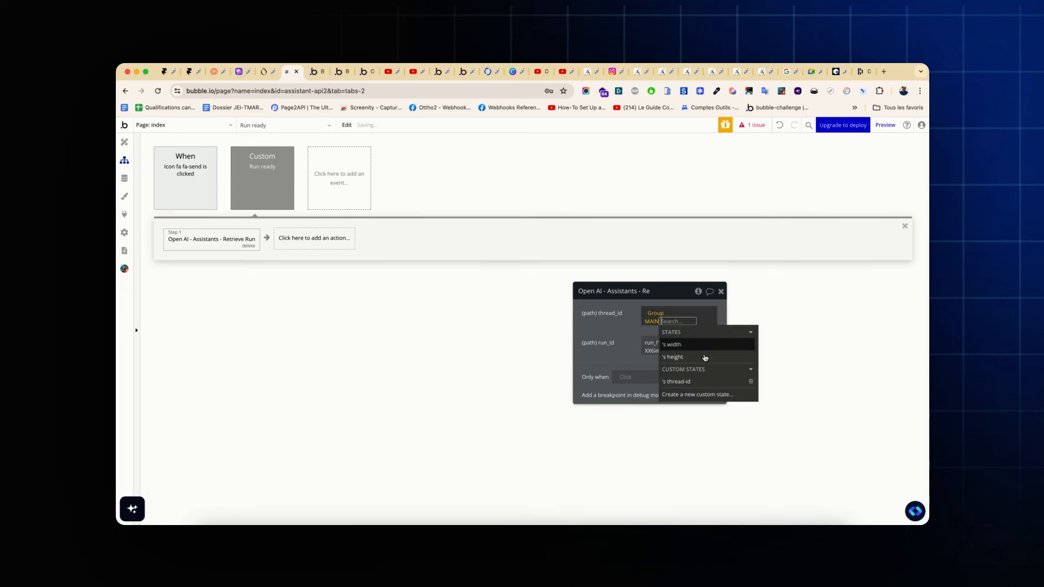
click(704, 394)
click(620, 357)
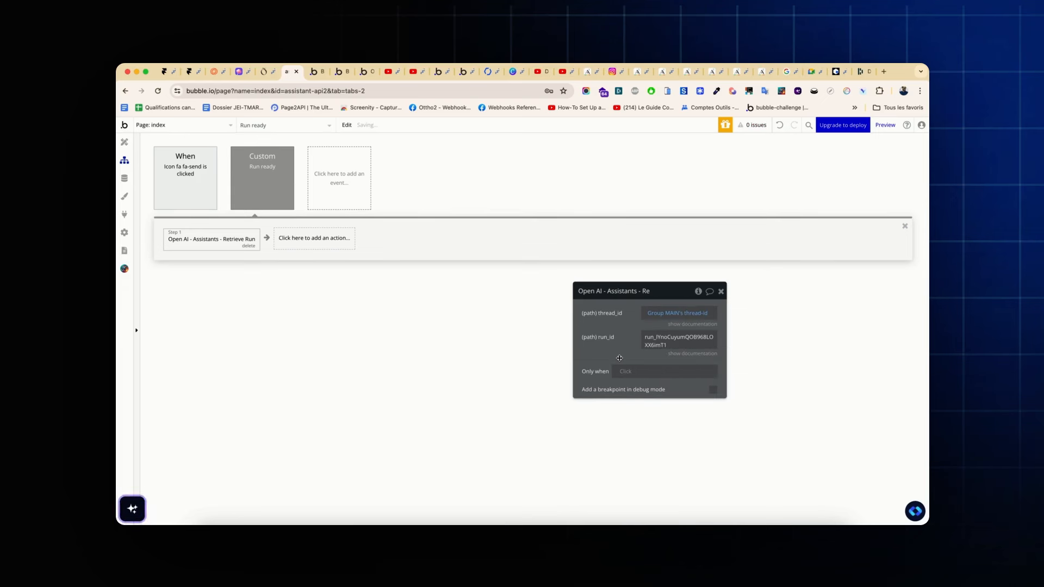
Check the Retrieve Run action's run_id against the Create Run action in the send icon workflow and the Run ready event's parameter options
double_click(669, 338)
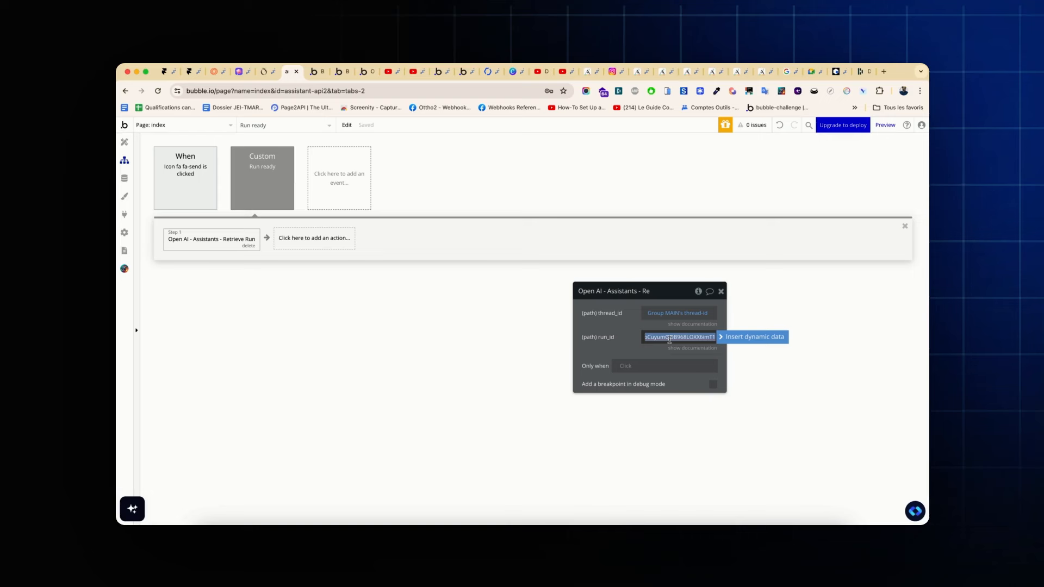
click(185, 182)
click(699, 241)
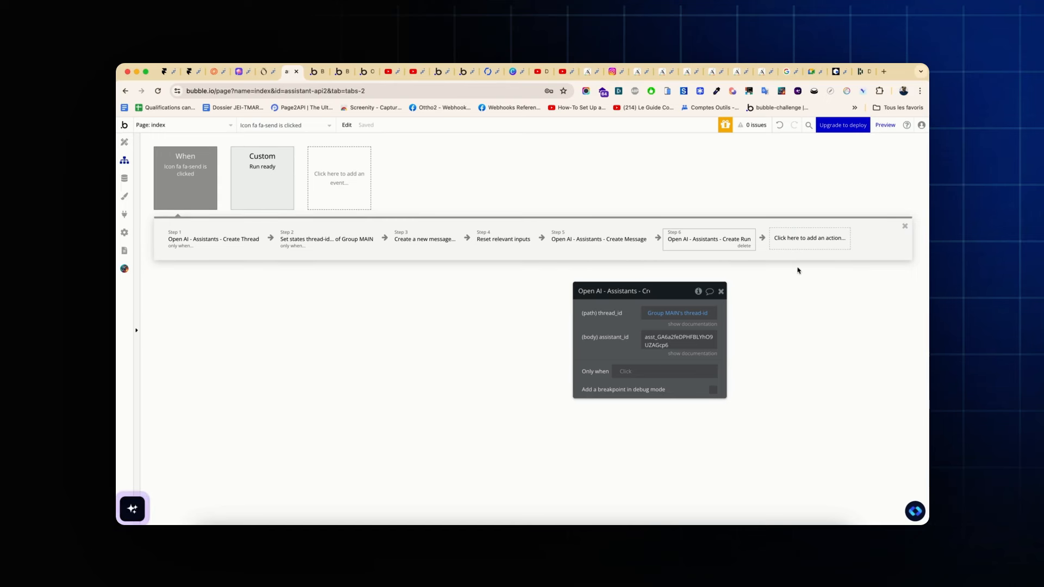
click(270, 187)
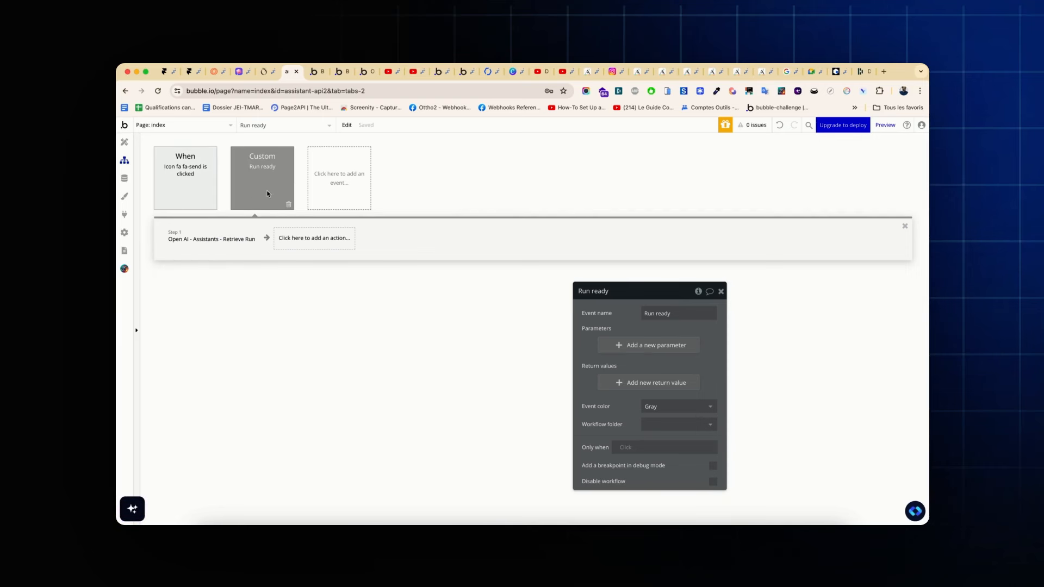
click(211, 194)
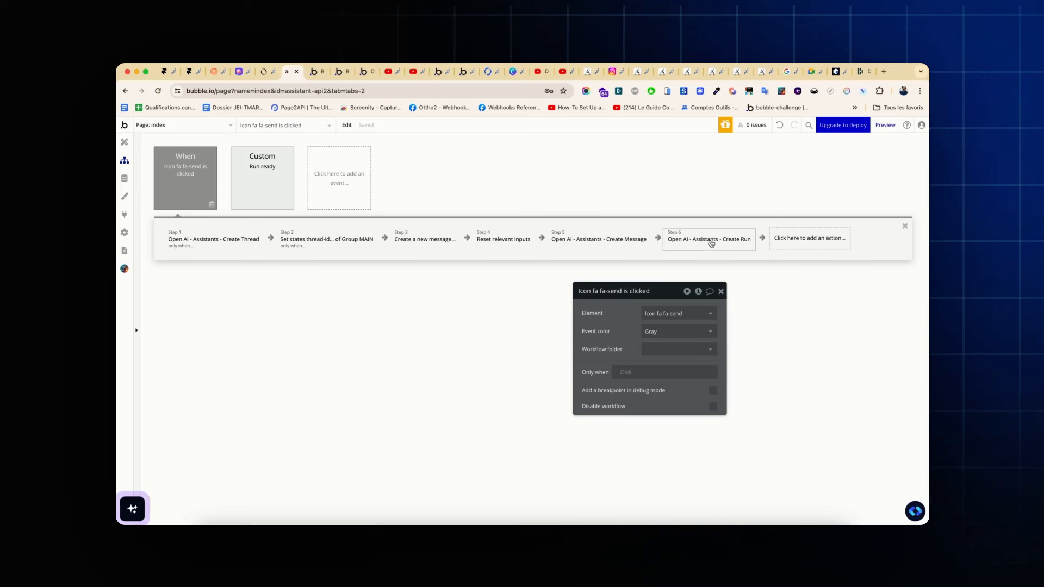
click(263, 191)
click(646, 345)
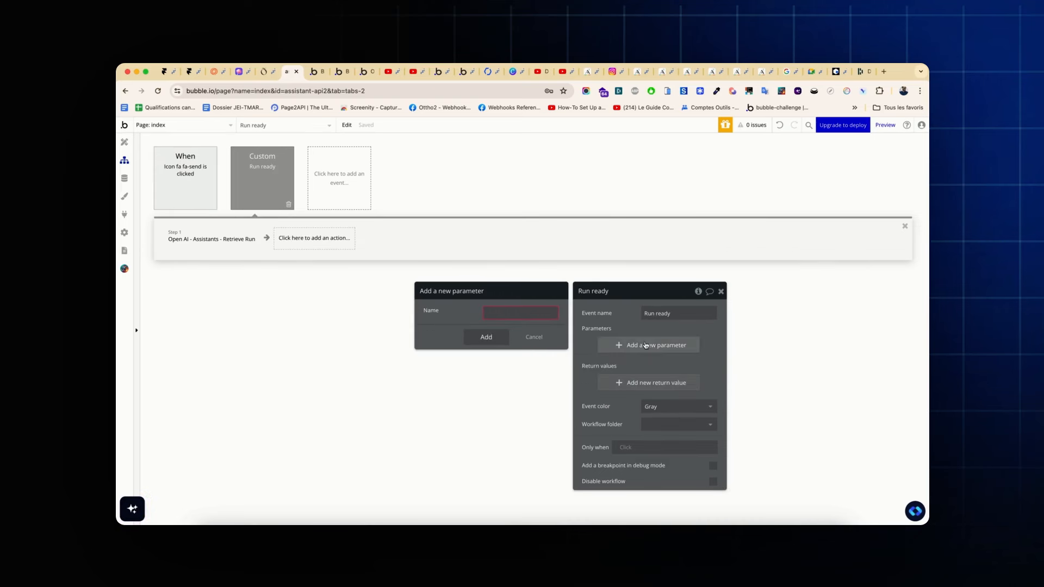
click(544, 338)
Add a Schedule a custom event action to the send icon workflow that runs Run ready with a 1-second delay
click(202, 182)
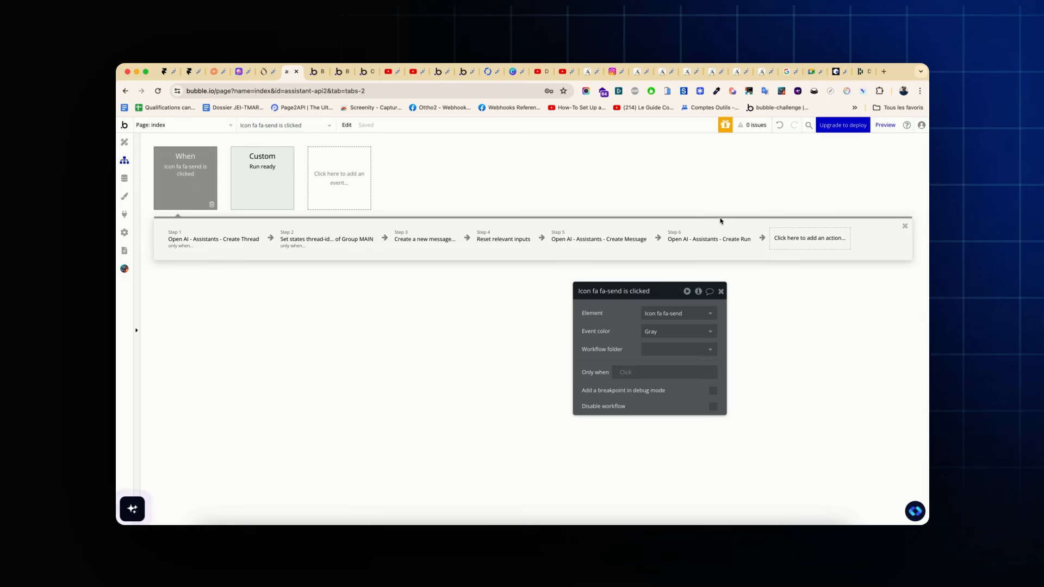
click(797, 238)
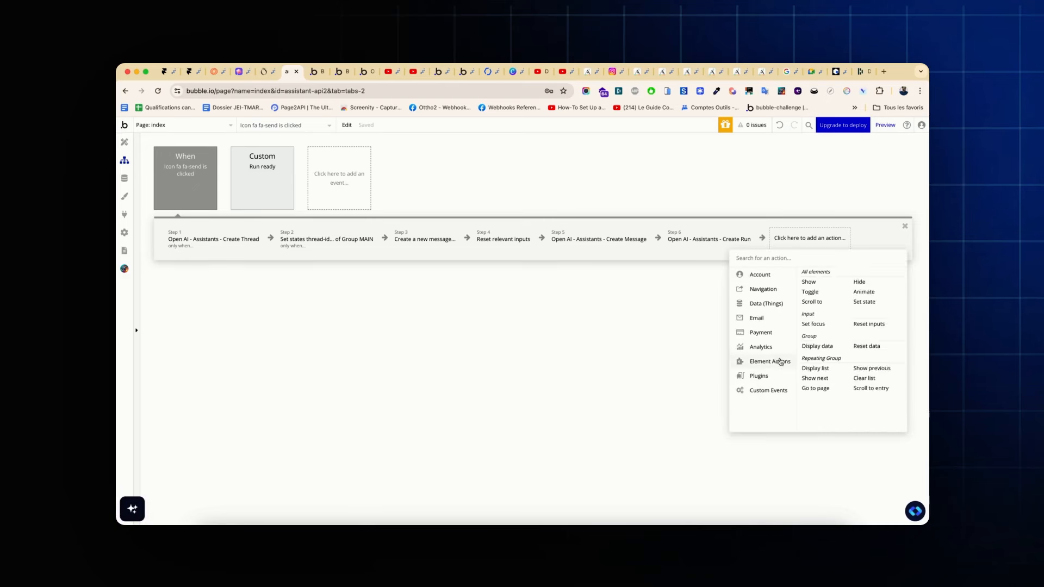
mouse_move(778, 381)
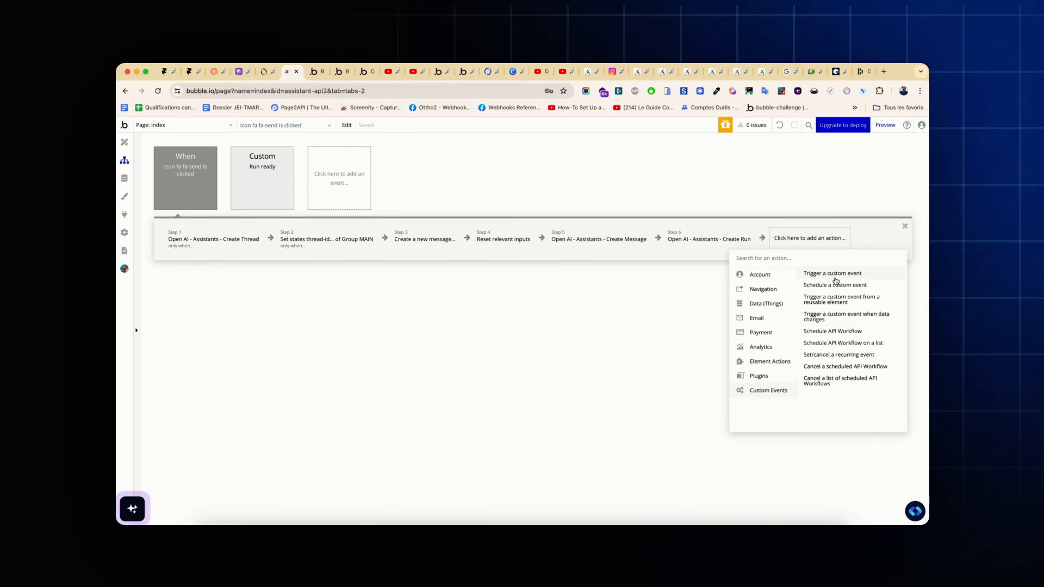
mouse_move(836, 287)
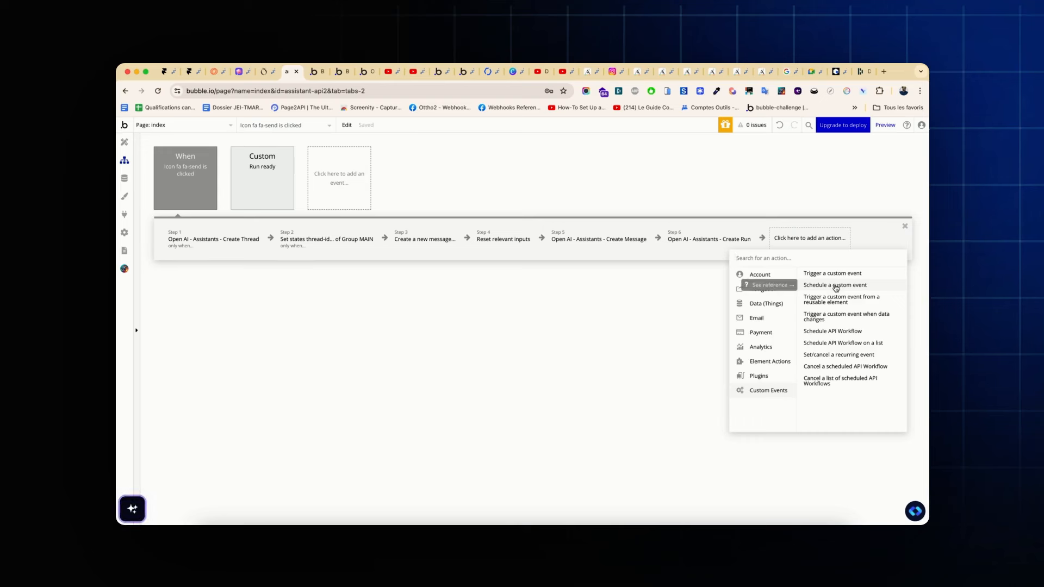
click(835, 286)
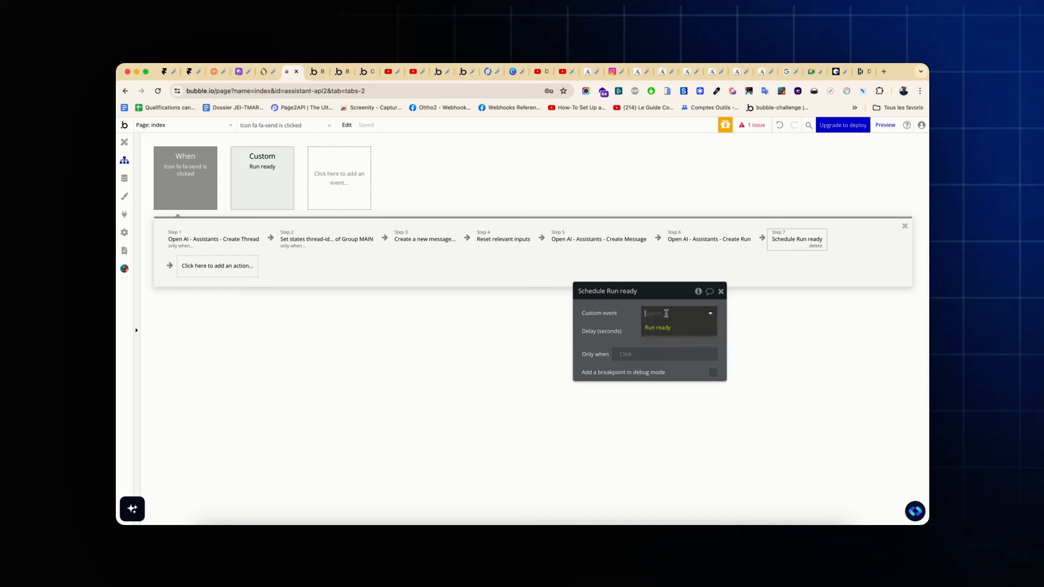
click(655, 331)
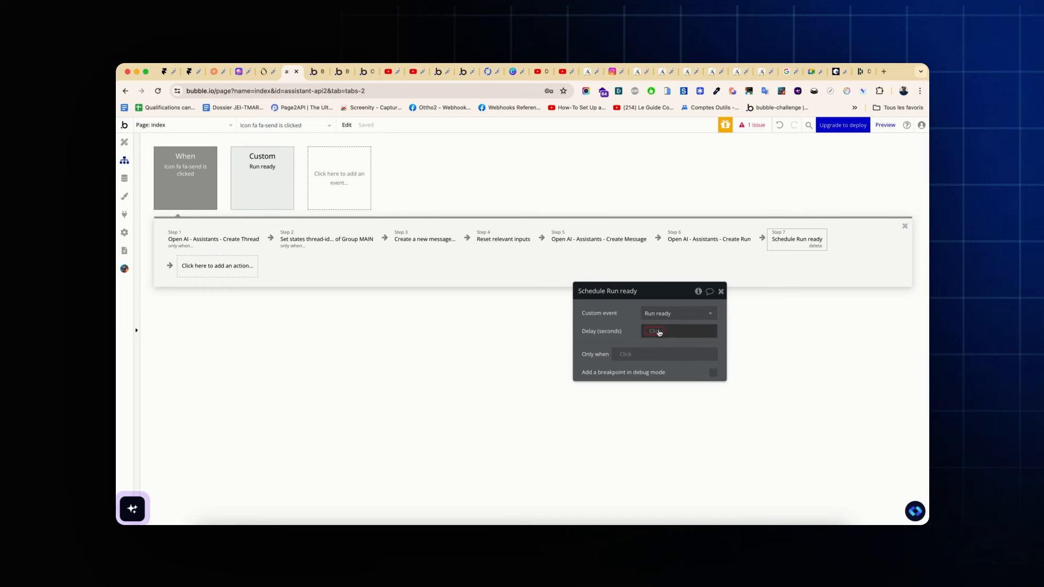
text(1)
click(623, 338)
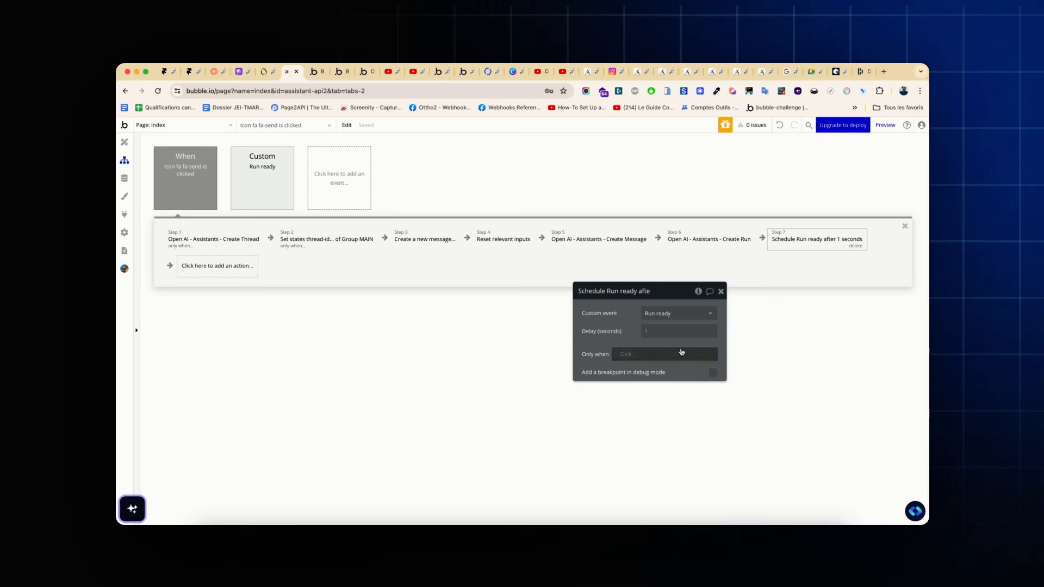
Add a required parameter named run-id of type text to the Run ready custom event
click(275, 185)
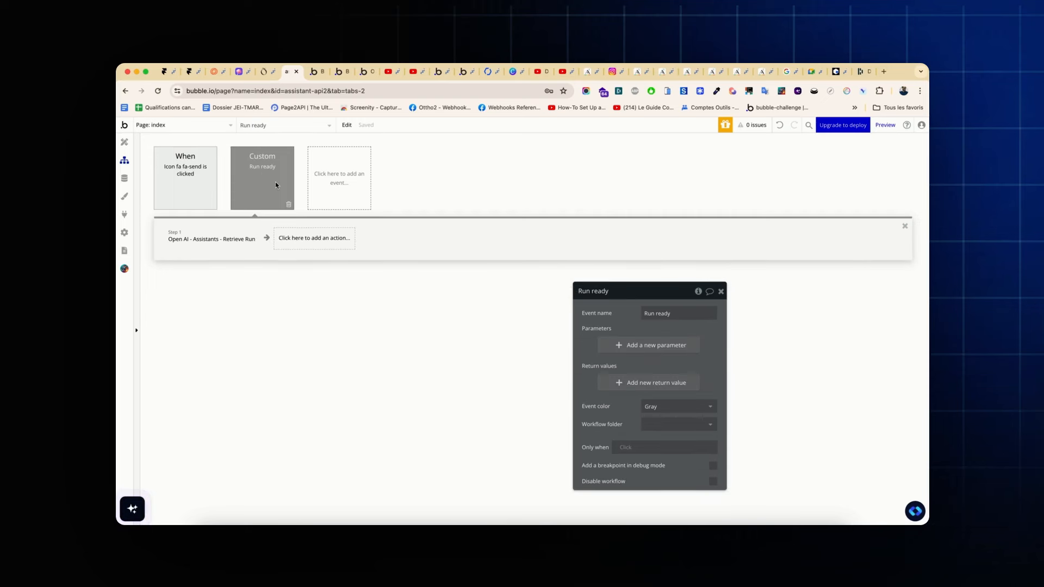
click(649, 345)
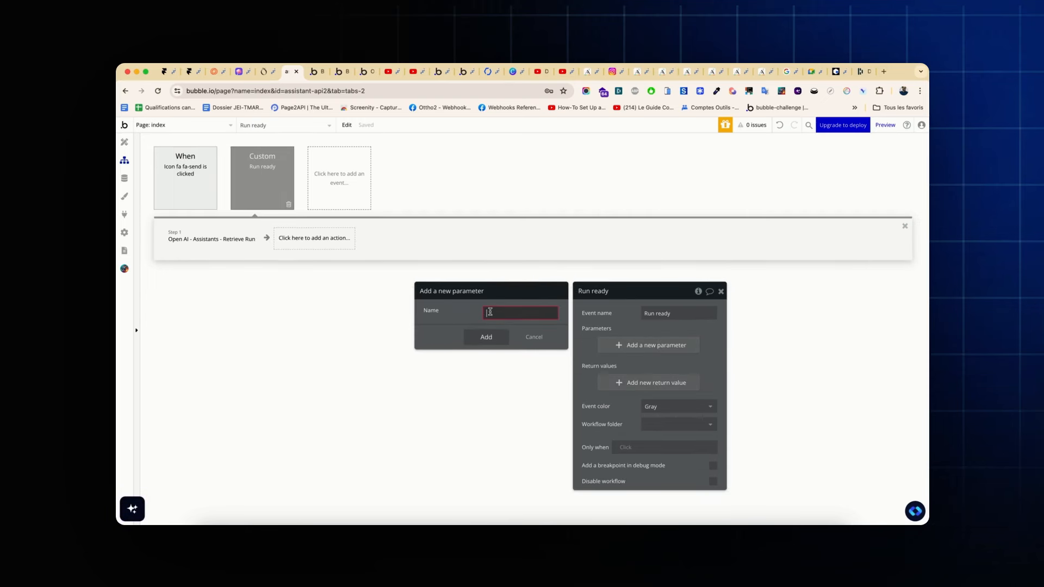
text(run_id)
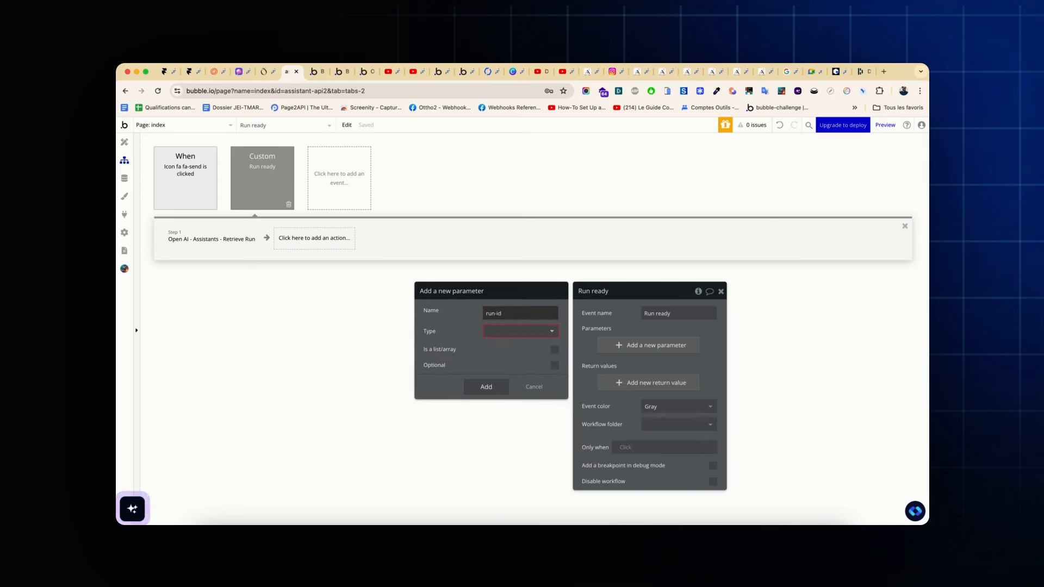
click(496, 330)
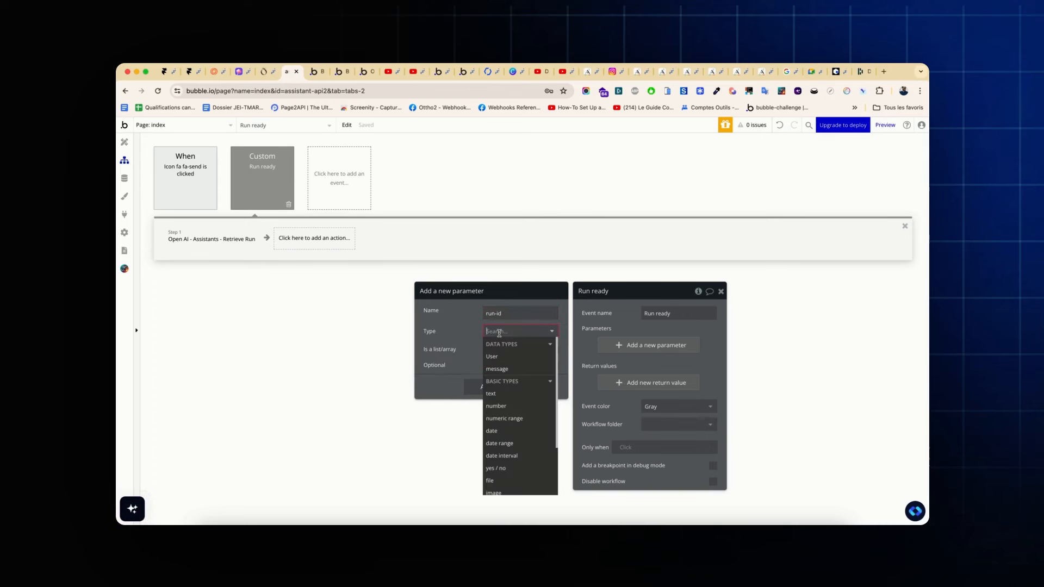
click(504, 395)
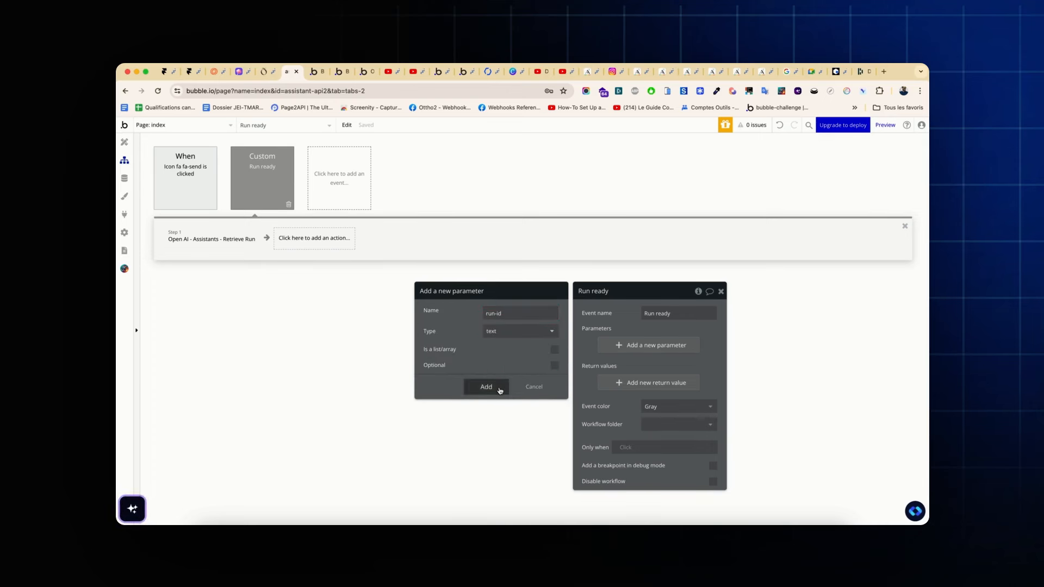
click(497, 387)
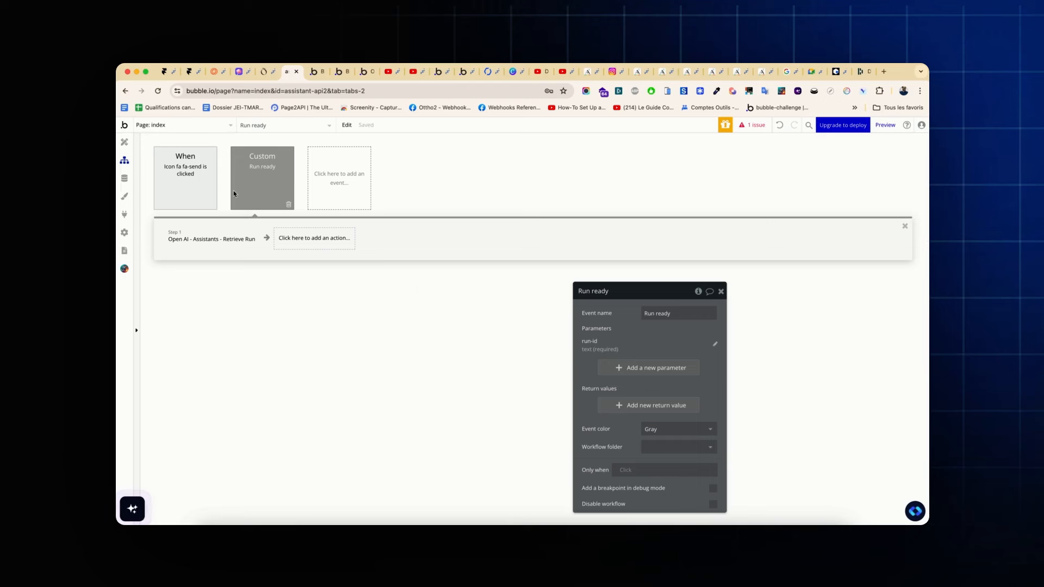
Set the run-id of the Schedule Run ready action in the send icon workflow to the result of step 6's id
click(208, 185)
click(819, 243)
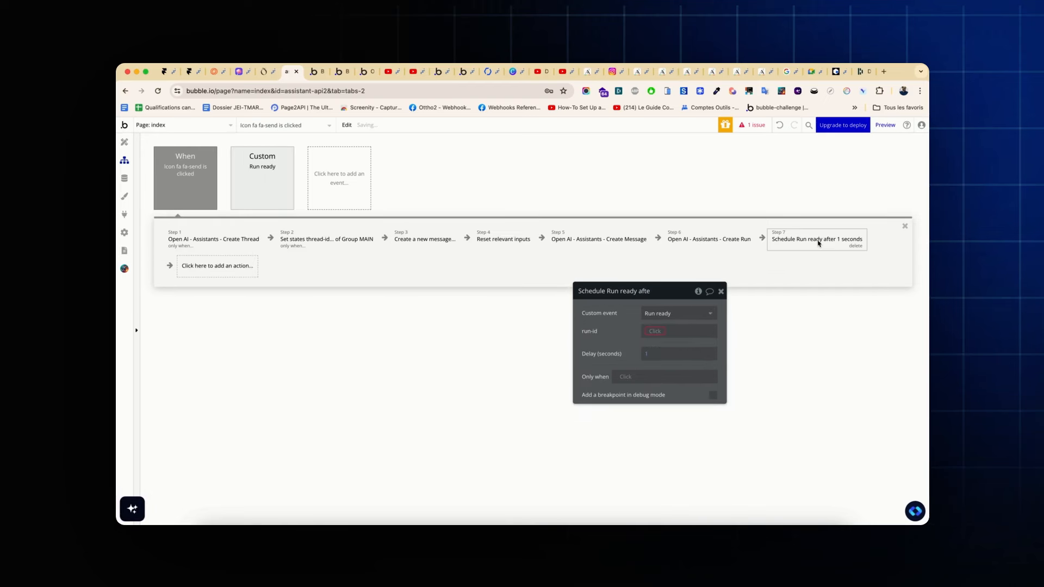
click(658, 332)
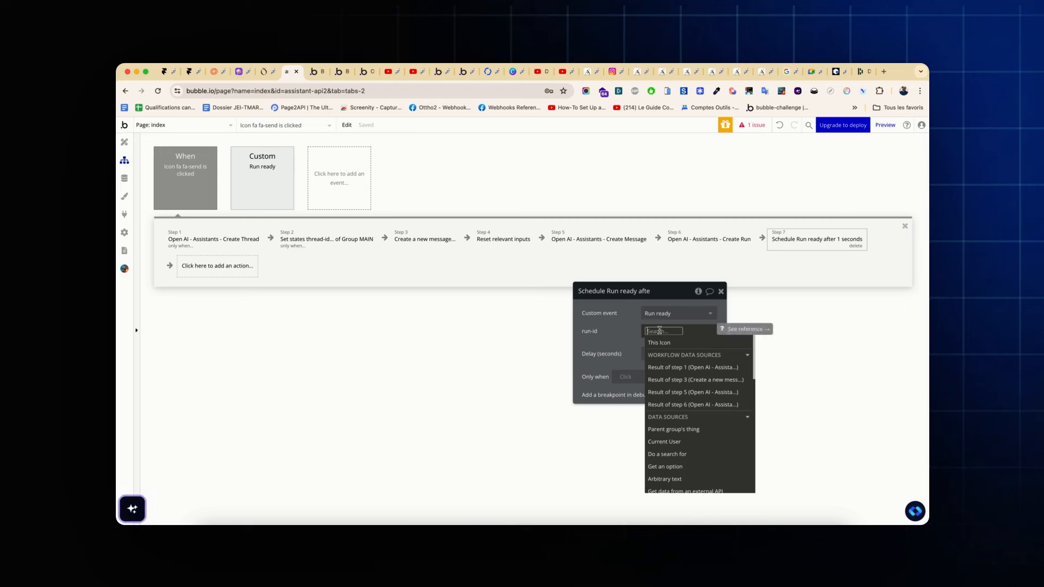
click(682, 405)
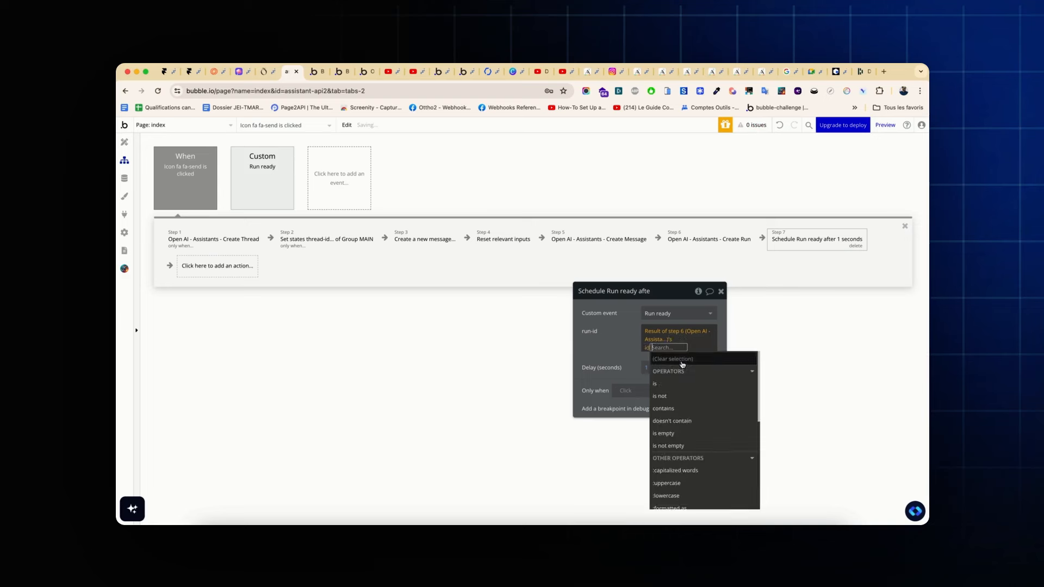
click(681, 361)
click(676, 338)
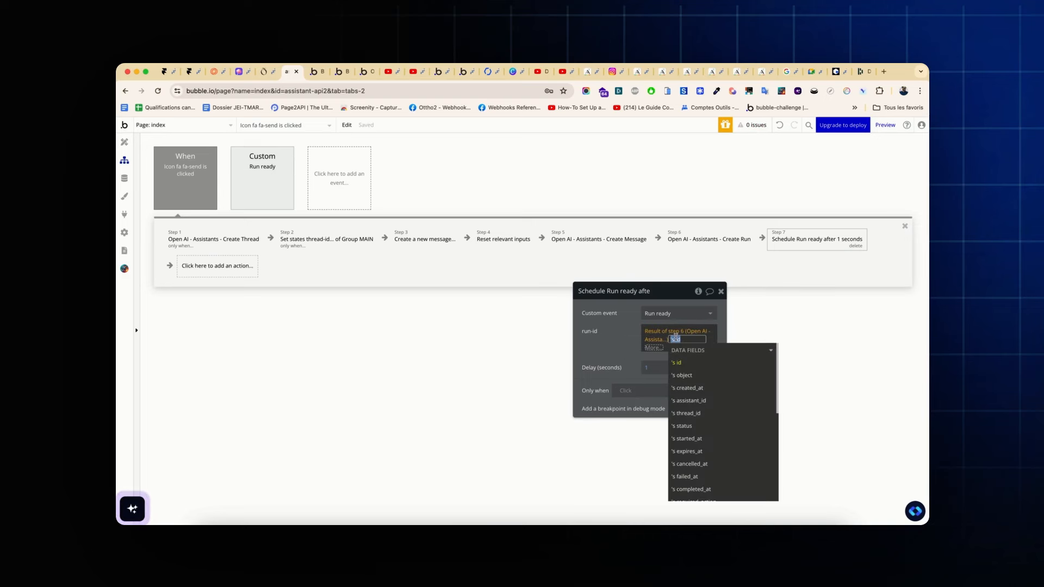
scroll(700, 471, down, 1)
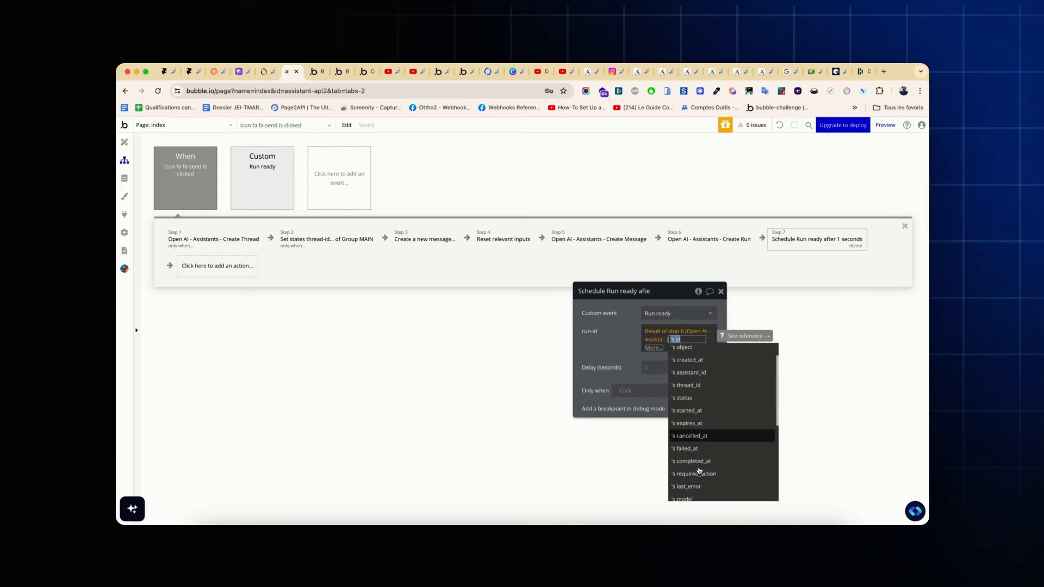
scroll(698, 471, up, 1)
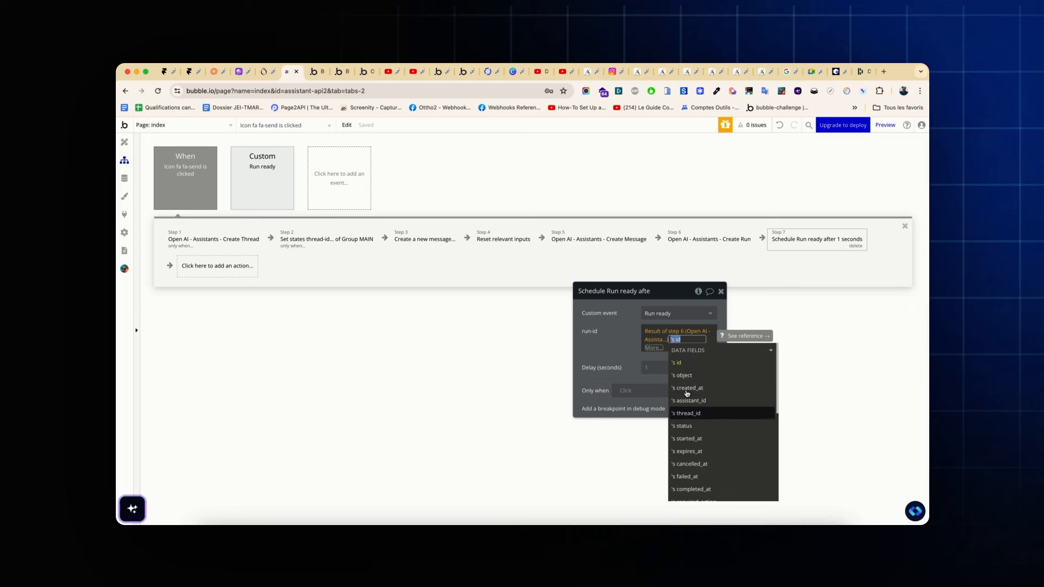
click(626, 341)
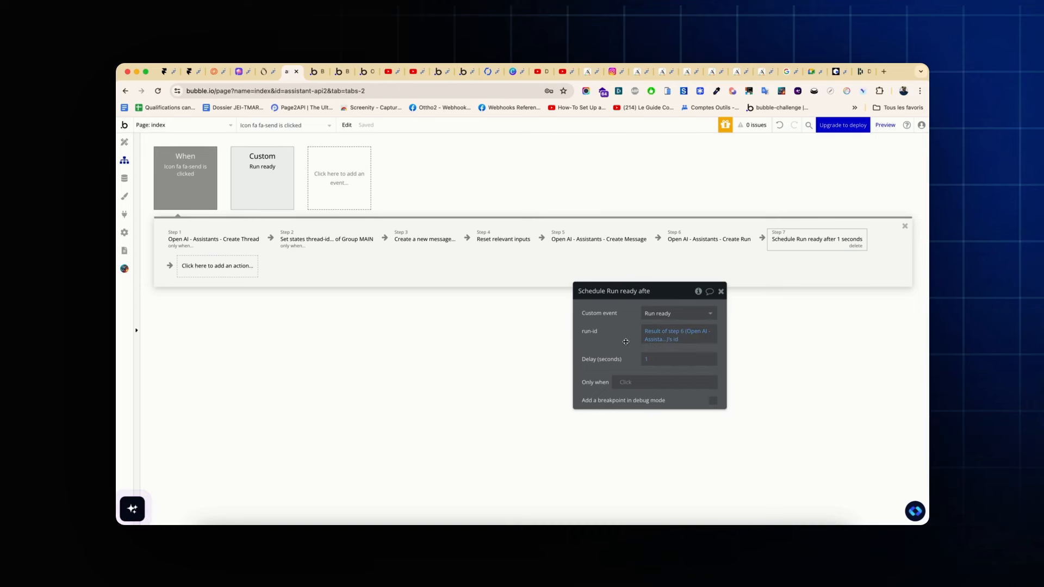
Set the run_id of the Run ready event's Retrieve Run action to the run-id parameter
click(256, 190)
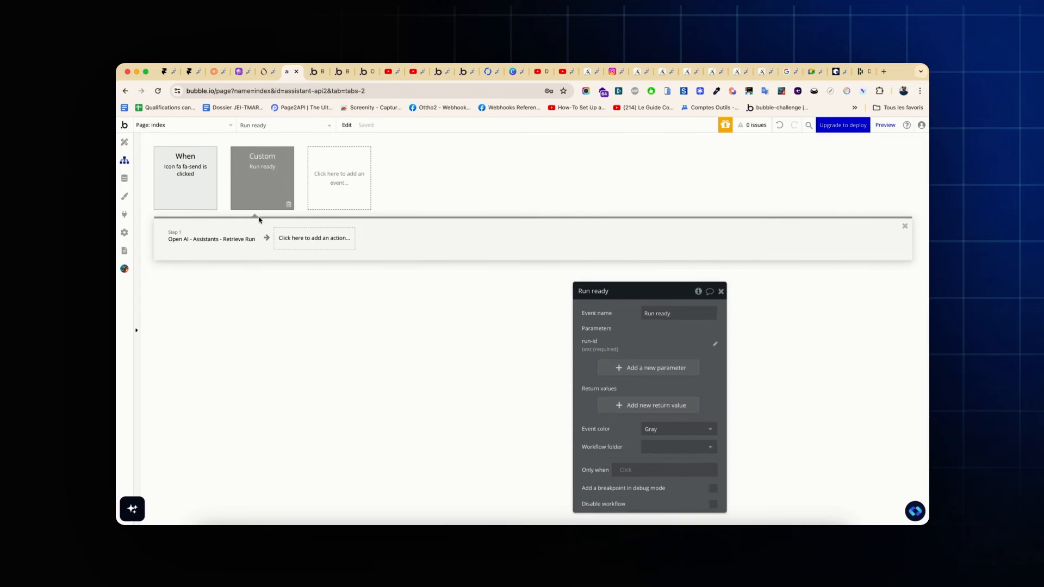
click(222, 237)
click(660, 336)
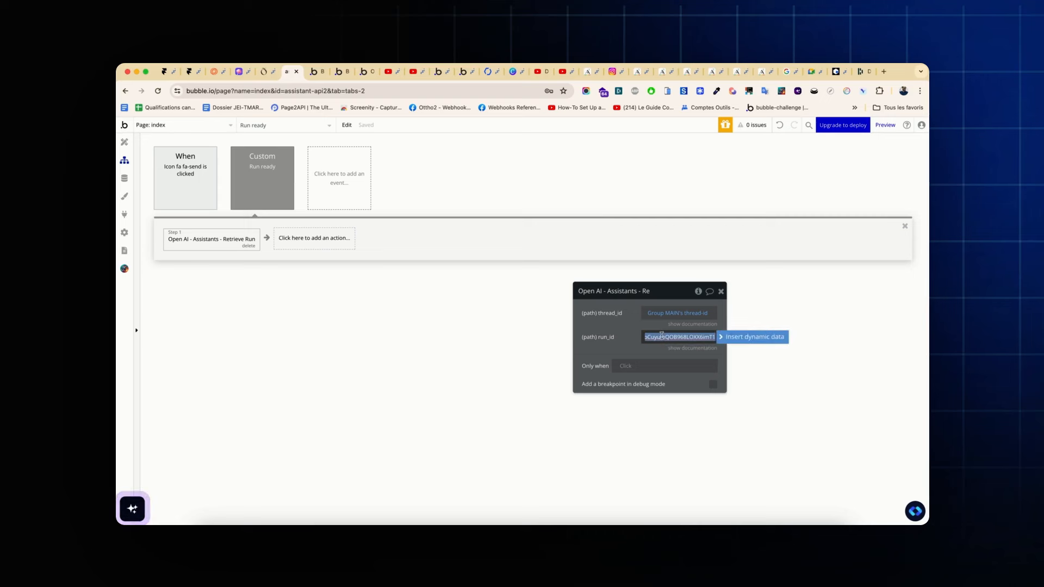
click(744, 338)
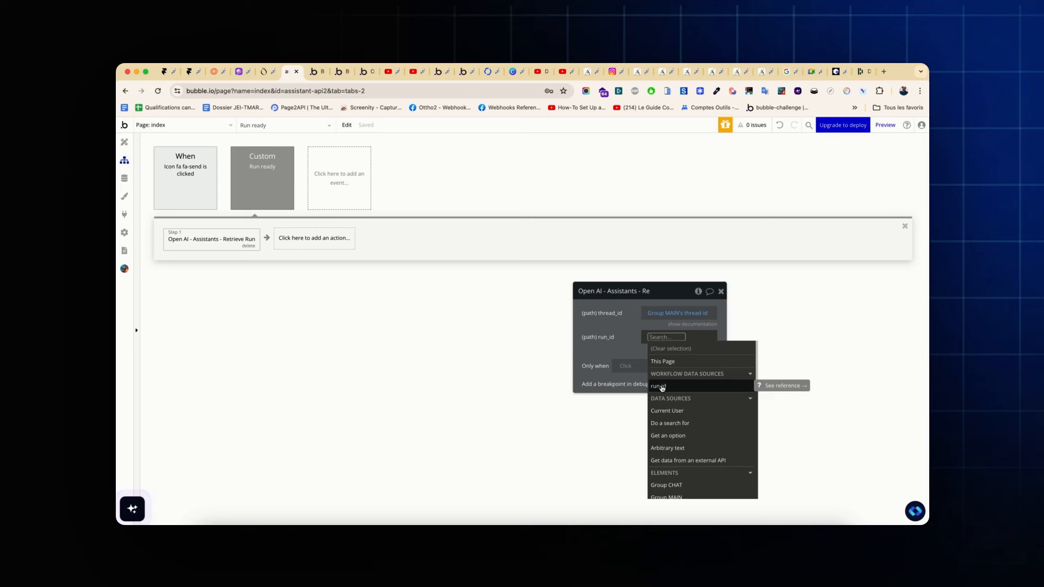
click(661, 387)
click(633, 350)
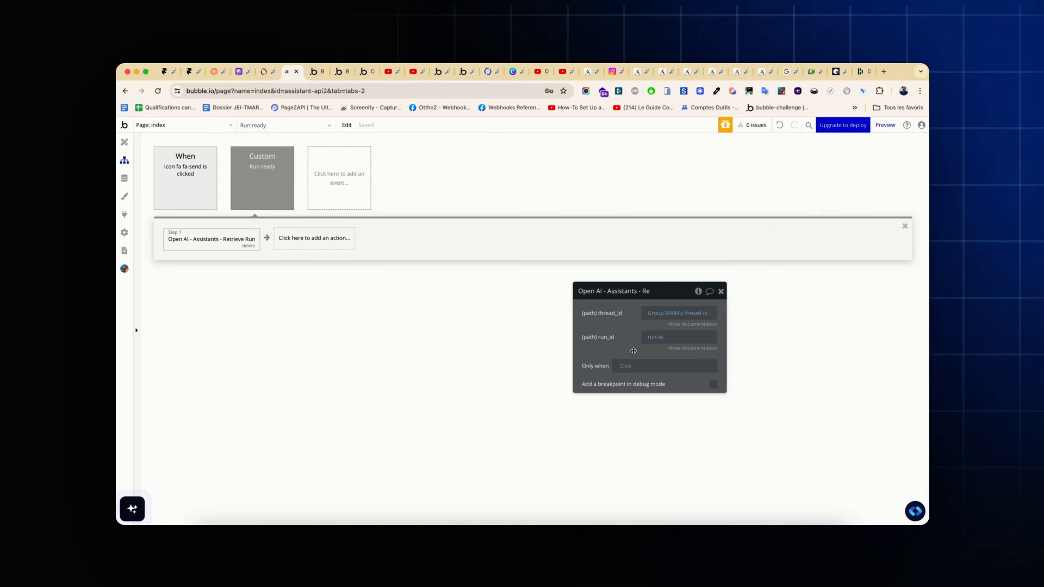
Add a Create a new thing action of type message to the Run ready event, with all its fields included
click(325, 247)
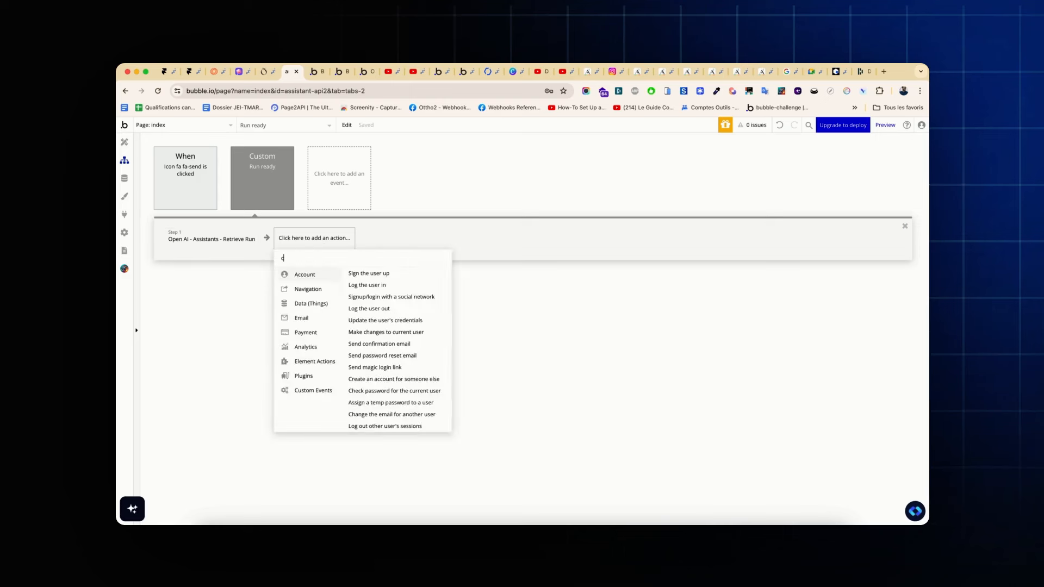
text(crea)
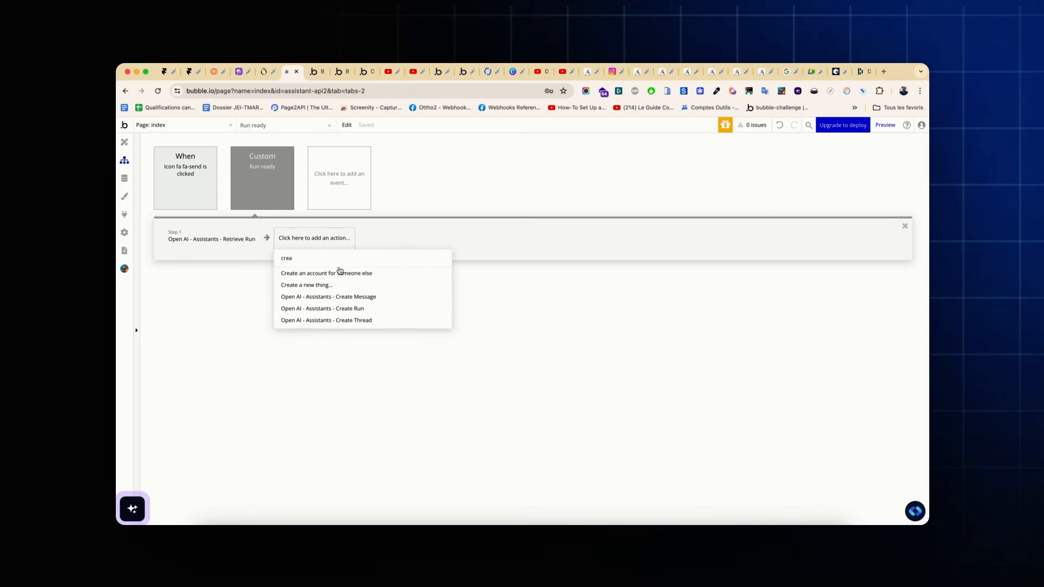
click(323, 285)
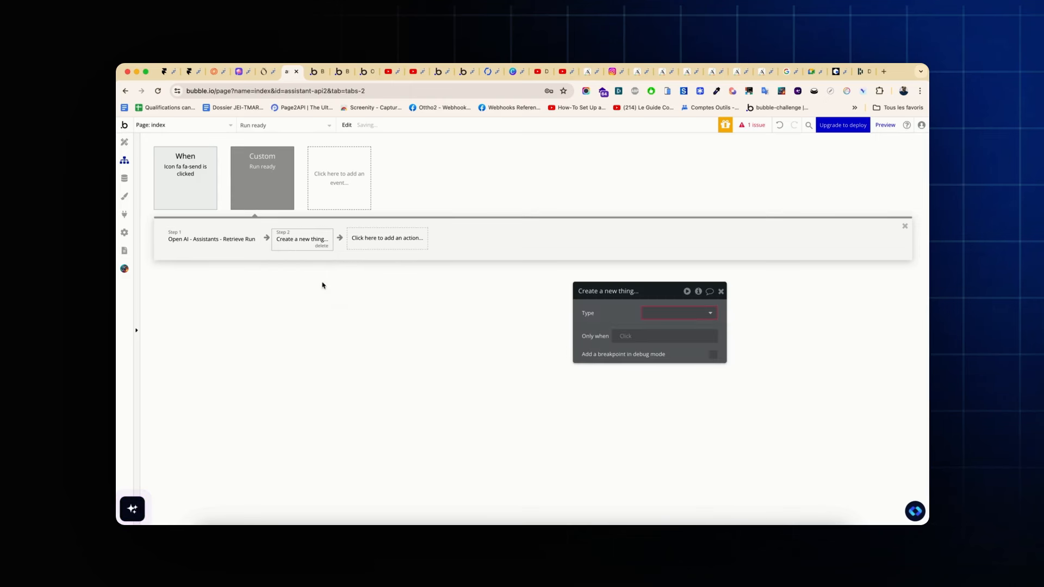
click(659, 313)
click(659, 338)
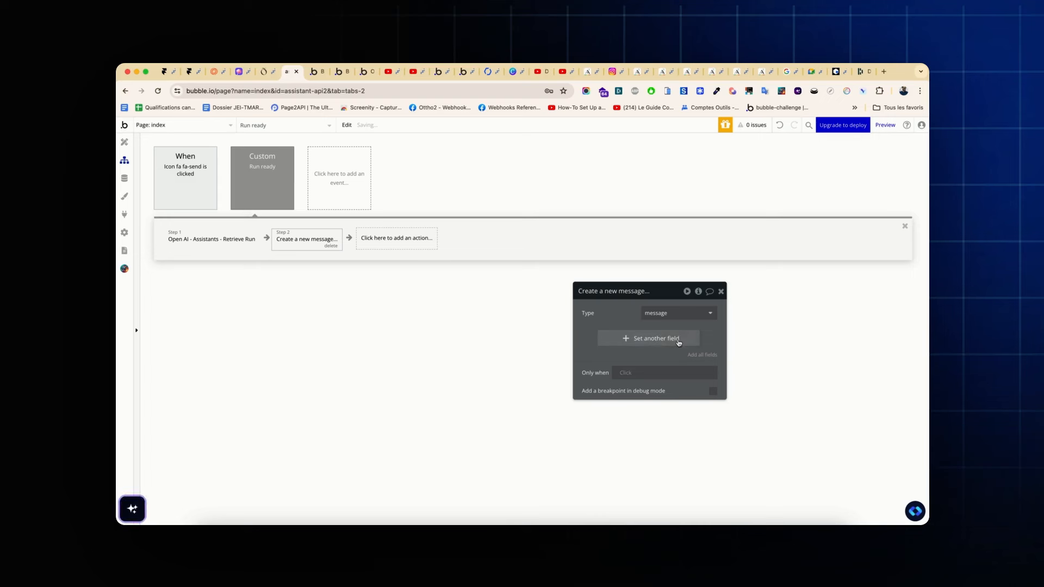
click(702, 354)
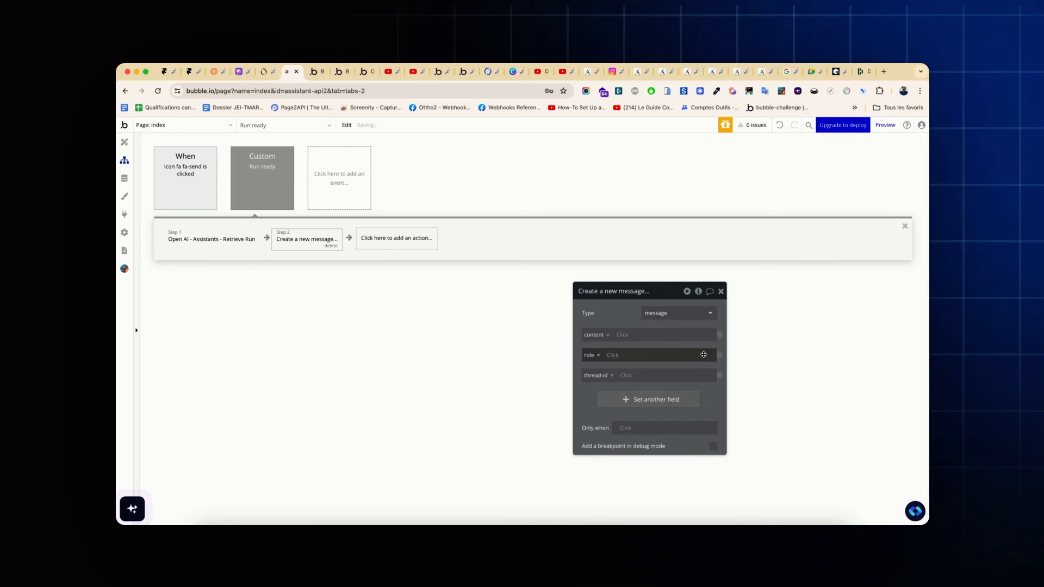
Set the new message's role field to assistant
click(619, 355)
click(624, 344)
click(619, 355)
click(625, 349)
click(623, 355)
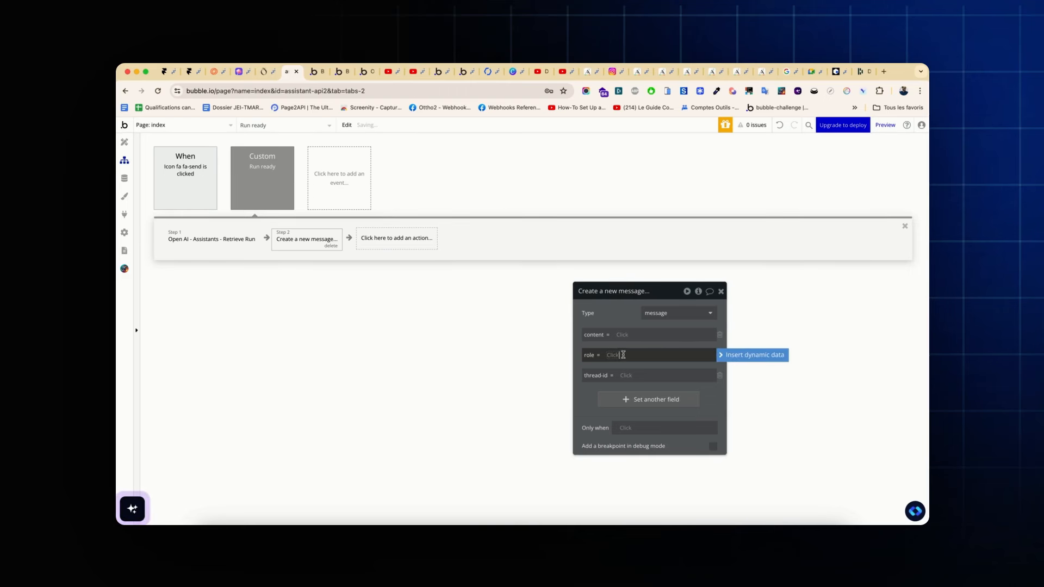
text(assistant)
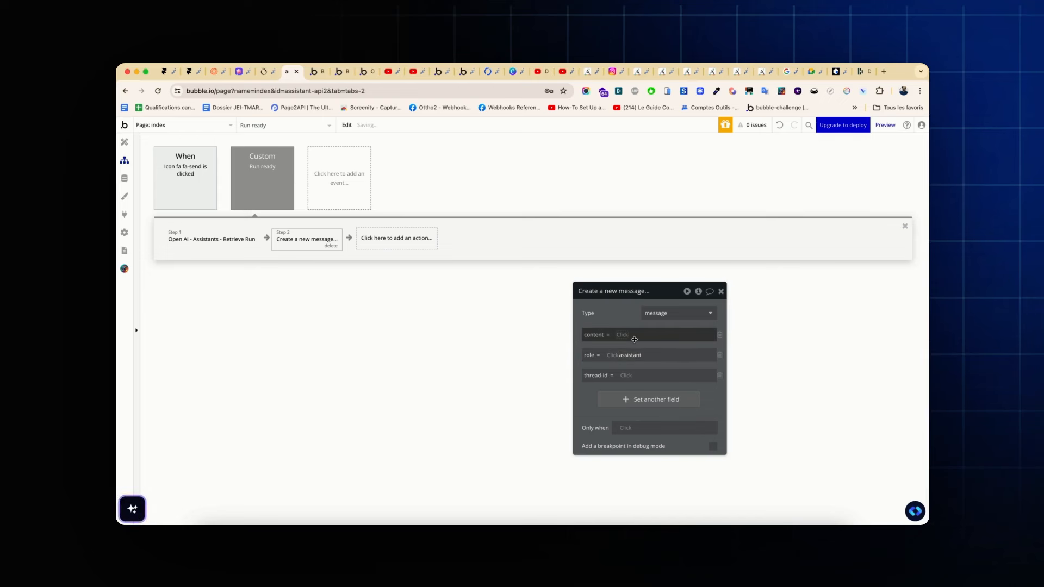
Set the new message's thread-id field to Group MAIN's thread-id
click(628, 375)
text(mai)
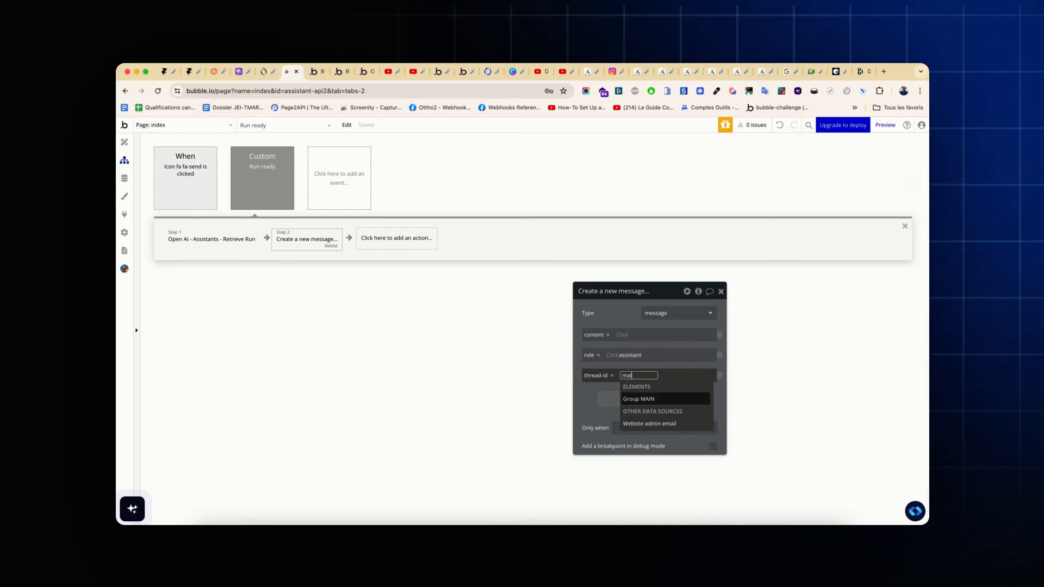
text(n)
click(641, 393)
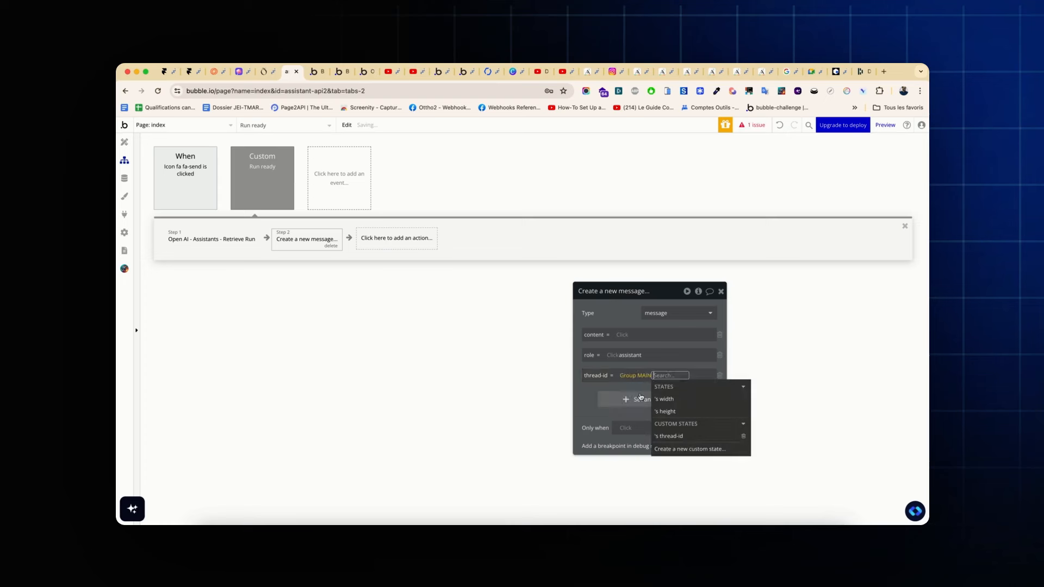
click(679, 440)
click(566, 407)
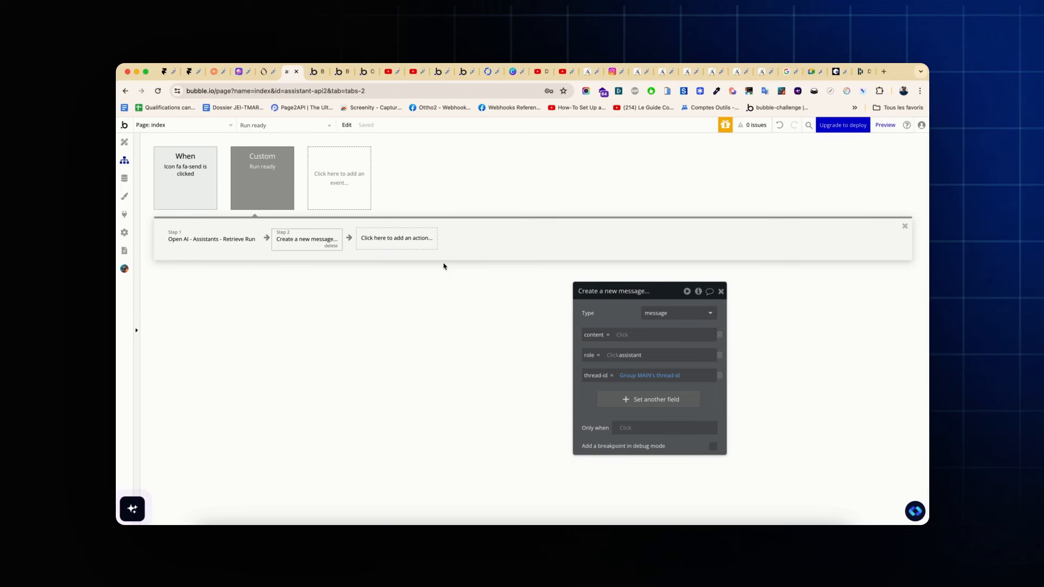
Check the data calls and actions offered by the OpenAI - Assistants API plugin, returning to the Run ready workflow
click(125, 215)
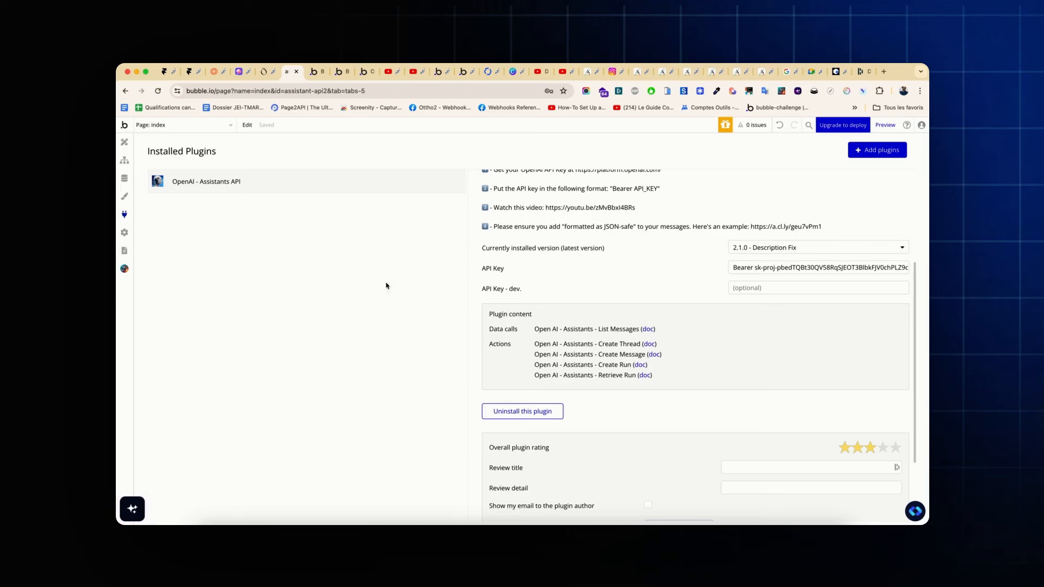
click(124, 143)
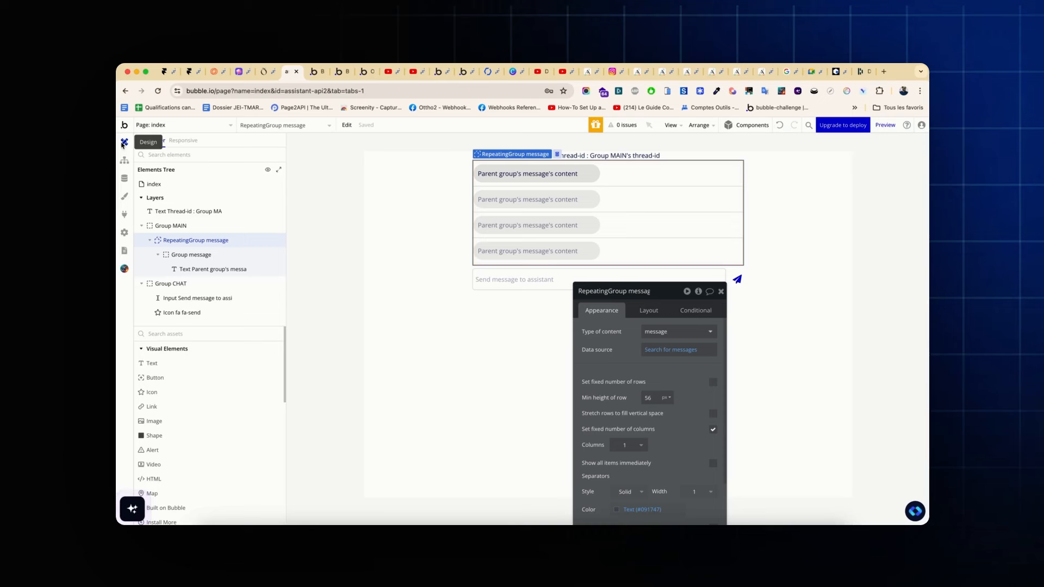
click(124, 160)
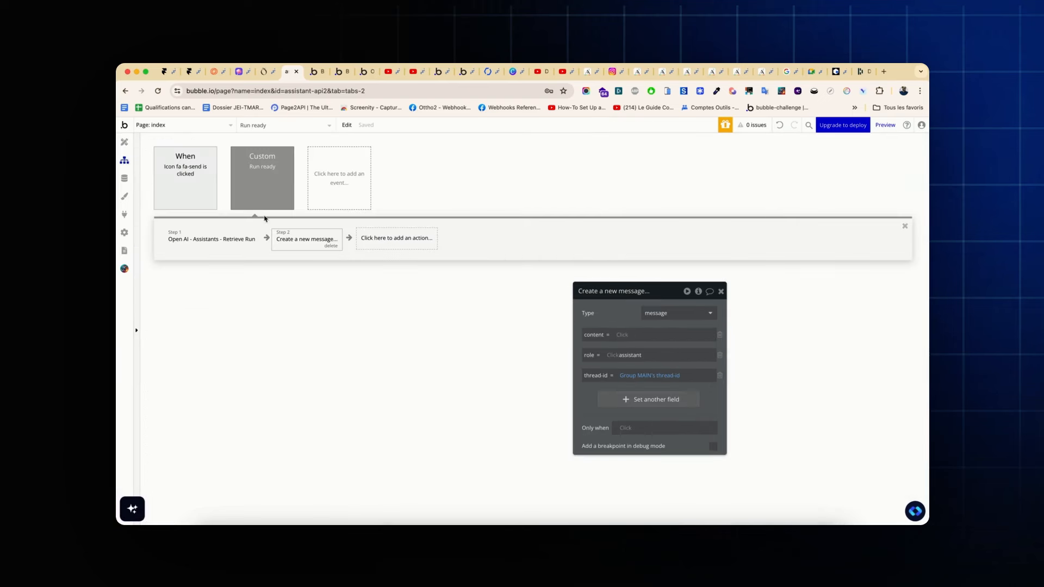
Set the new message's content field to data from an external API, using Open AI - Assistants - List Messages as the provider
click(621, 335)
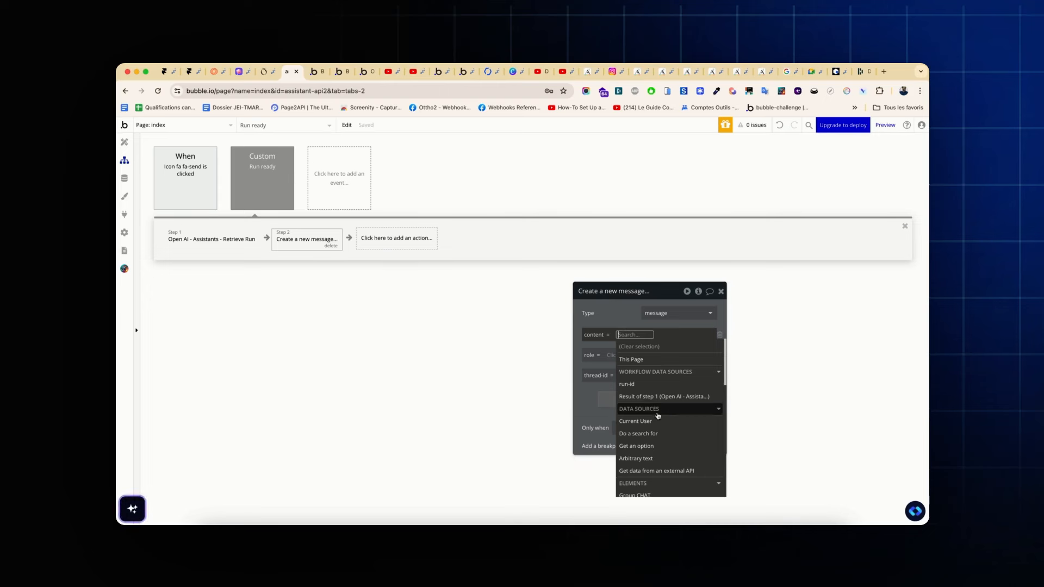
click(655, 471)
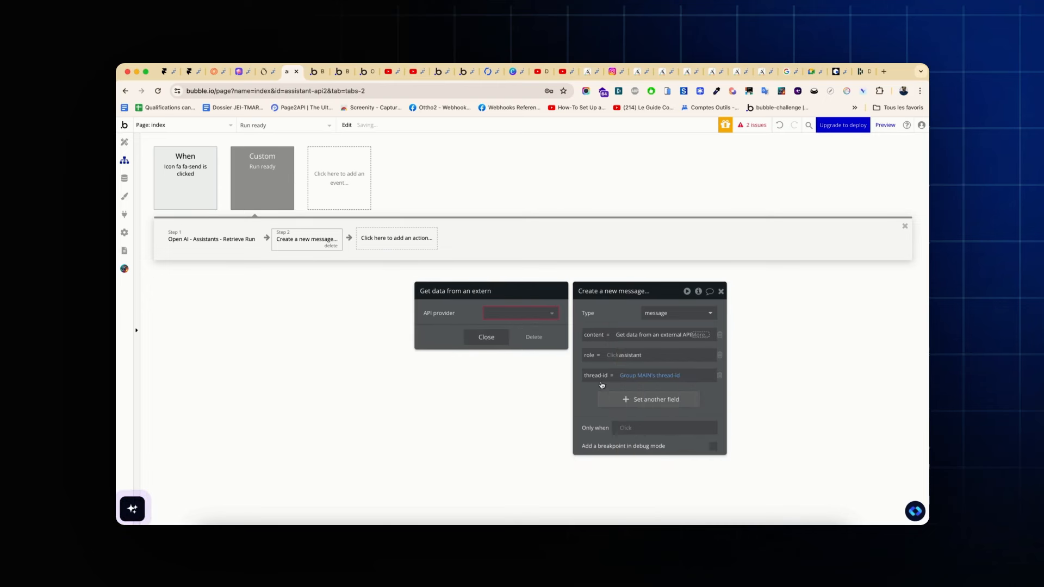
click(512, 312)
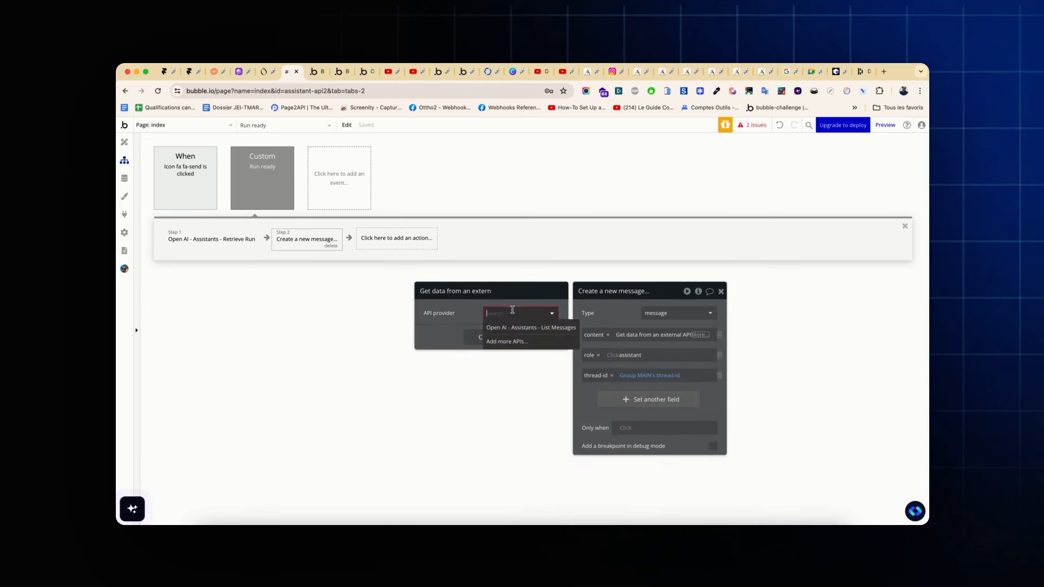
click(546, 329)
Replace the List Messages call's thread_id path with Group MAIN's thread-id as dynamic data
click(492, 333)
double_click(493, 333)
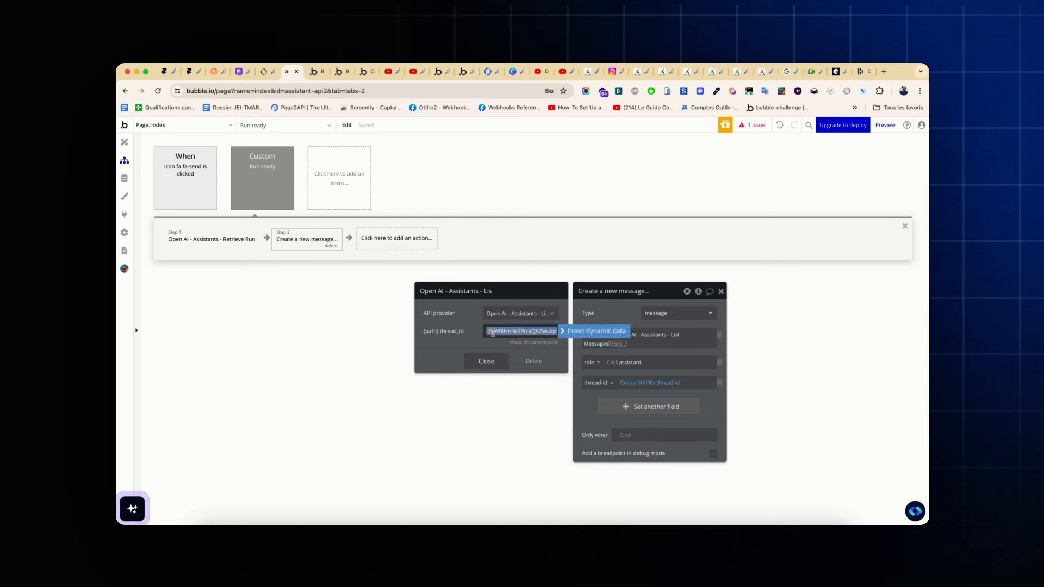
click(596, 331)
text(main)
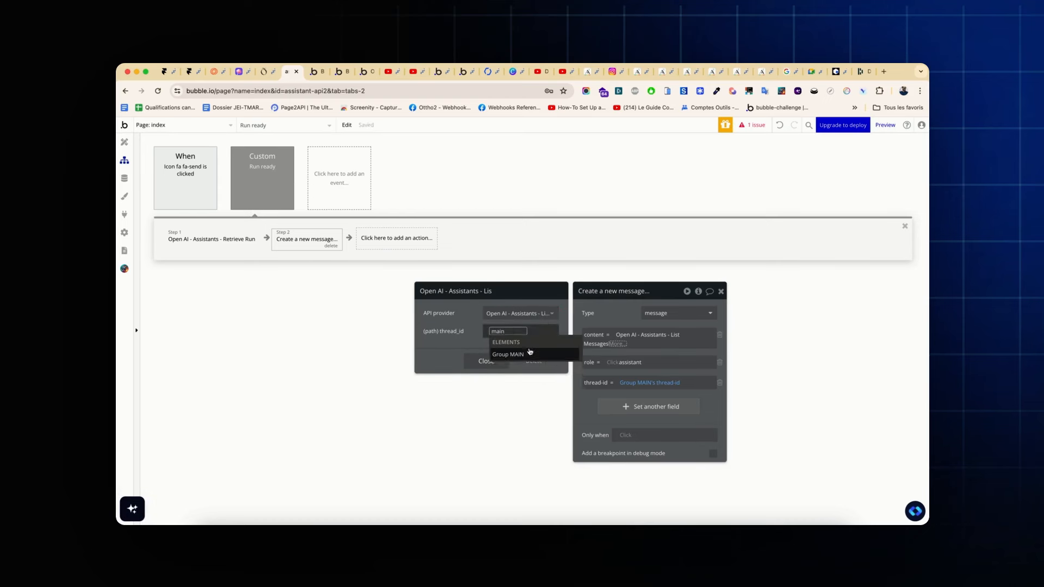
click(529, 353)
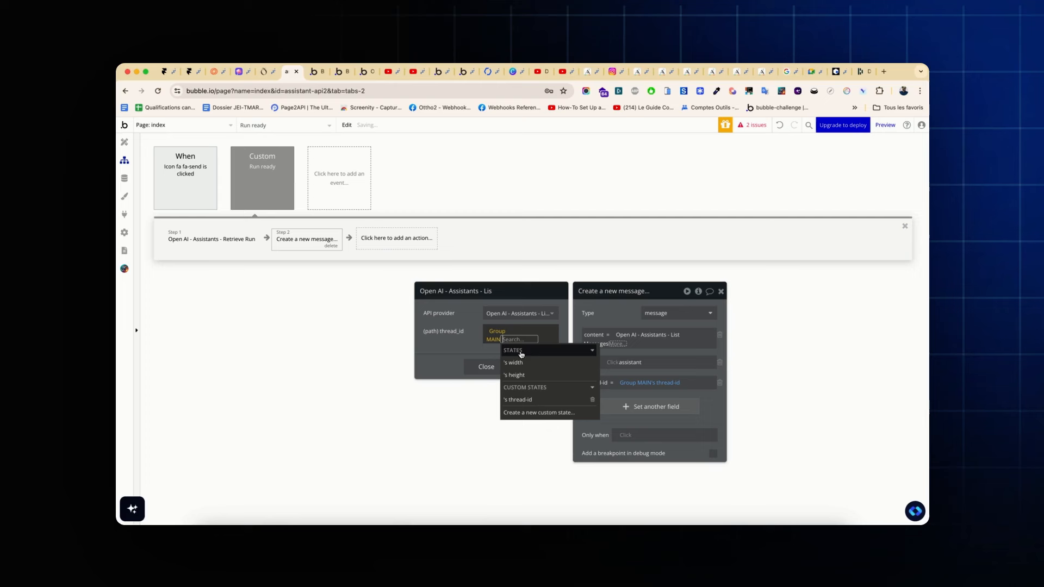
click(518, 400)
click(655, 346)
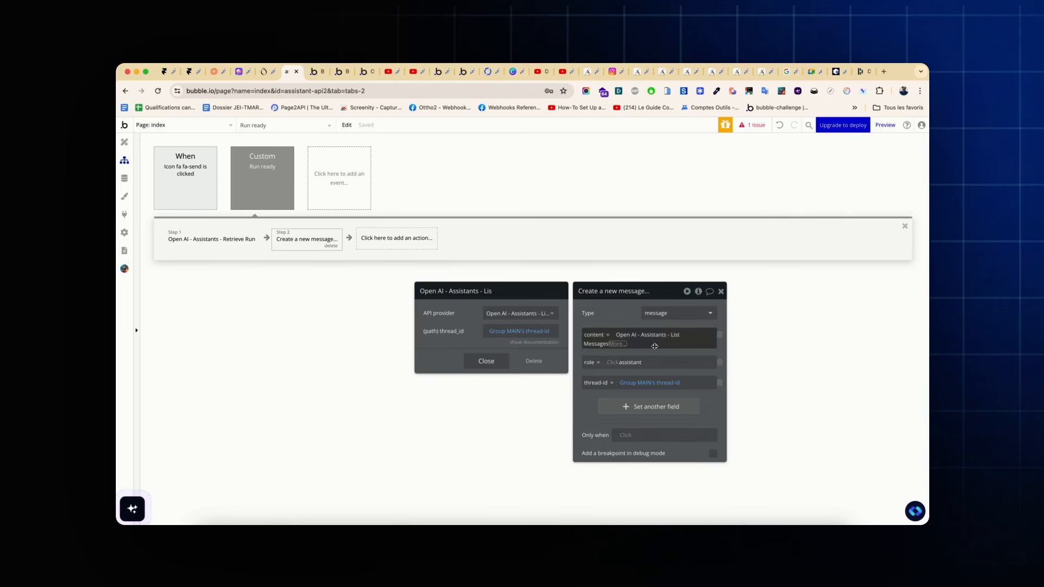
Extend the content expression to List Messages's data:each item's content:first item's text value
click(617, 344)
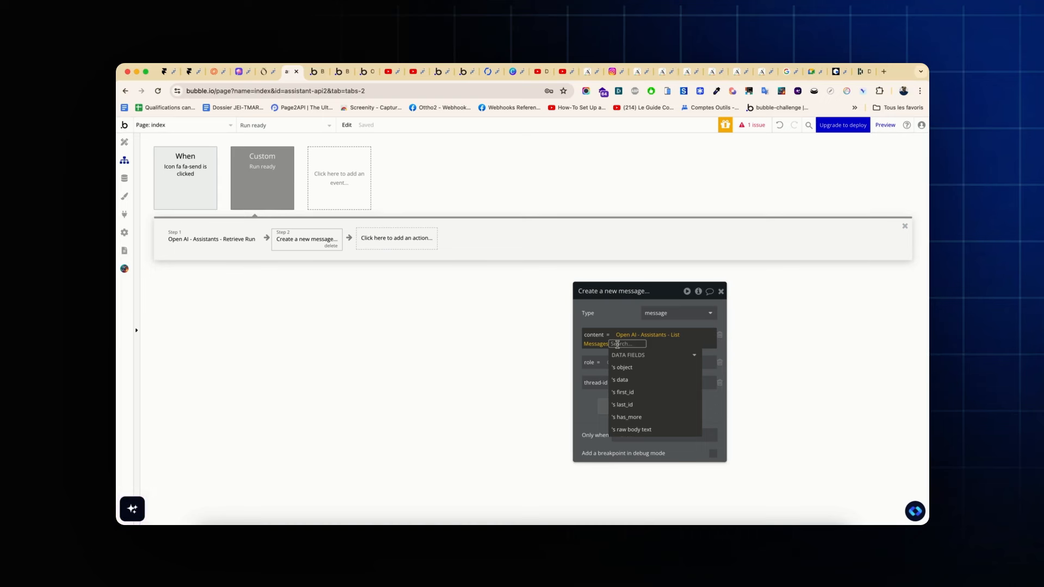
click(623, 380)
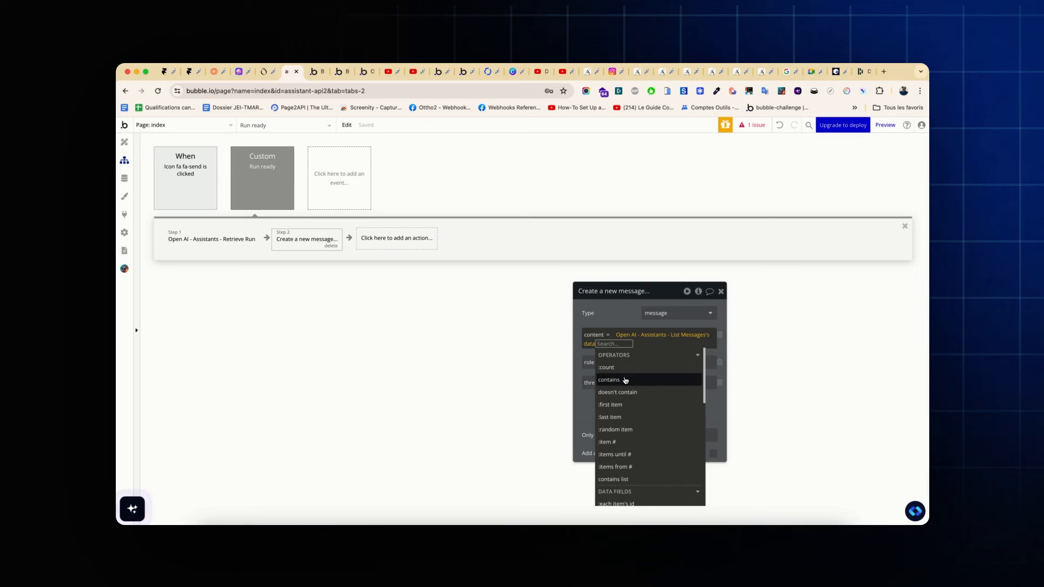
scroll(619, 458, down, 3)
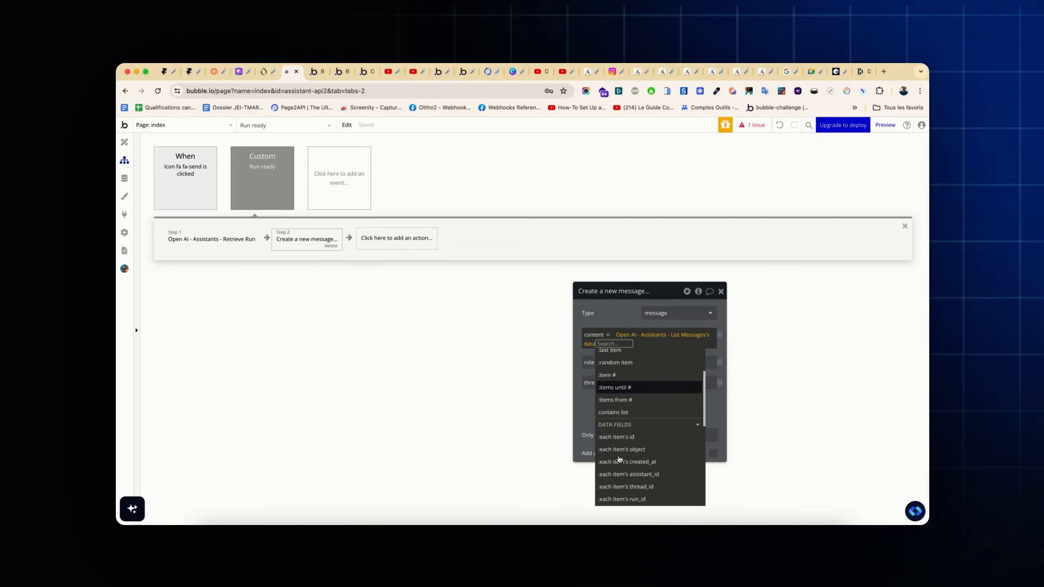
scroll(620, 452, down, 2)
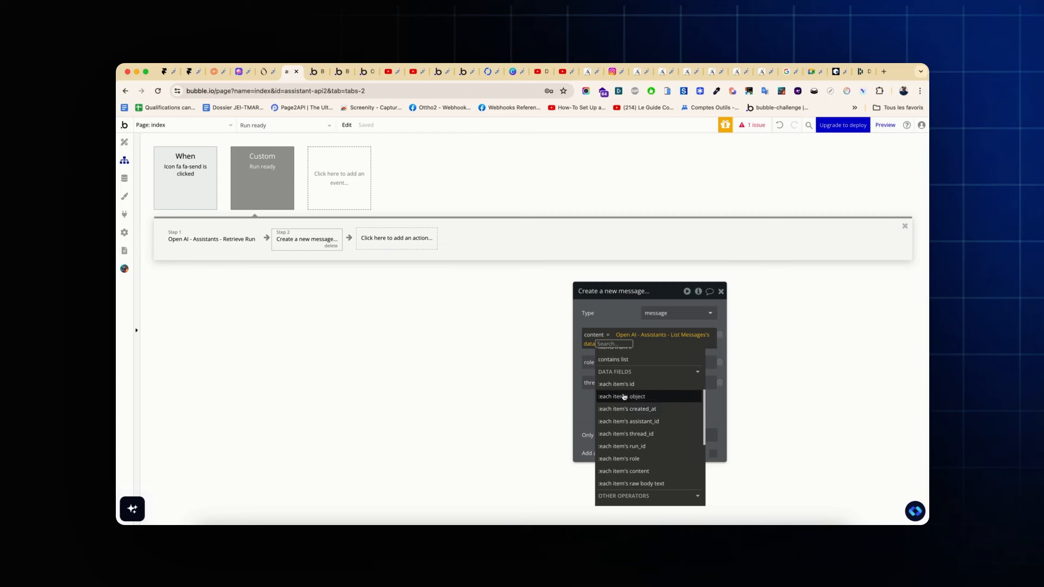
click(623, 471)
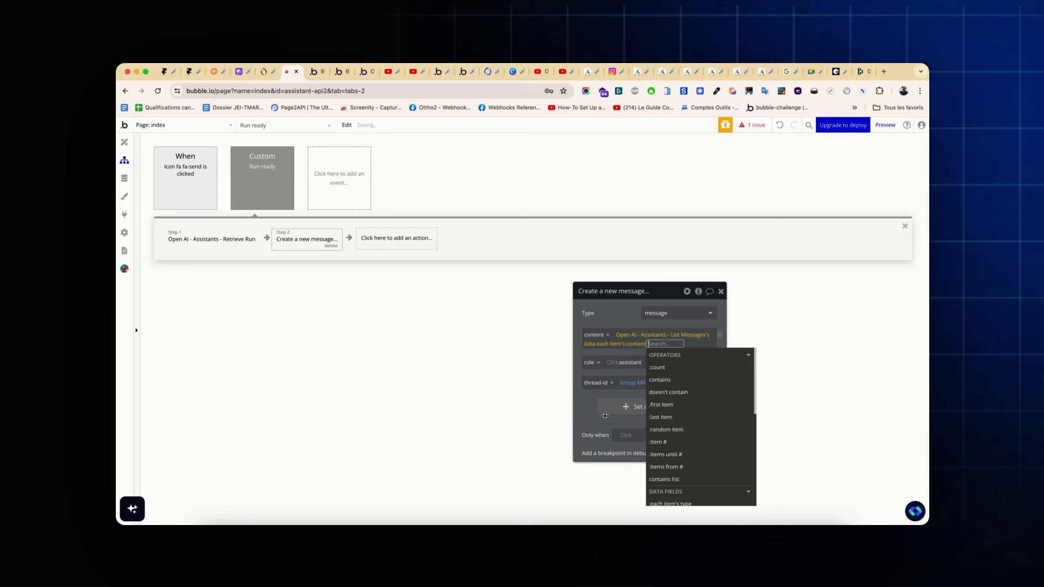
click(653, 404)
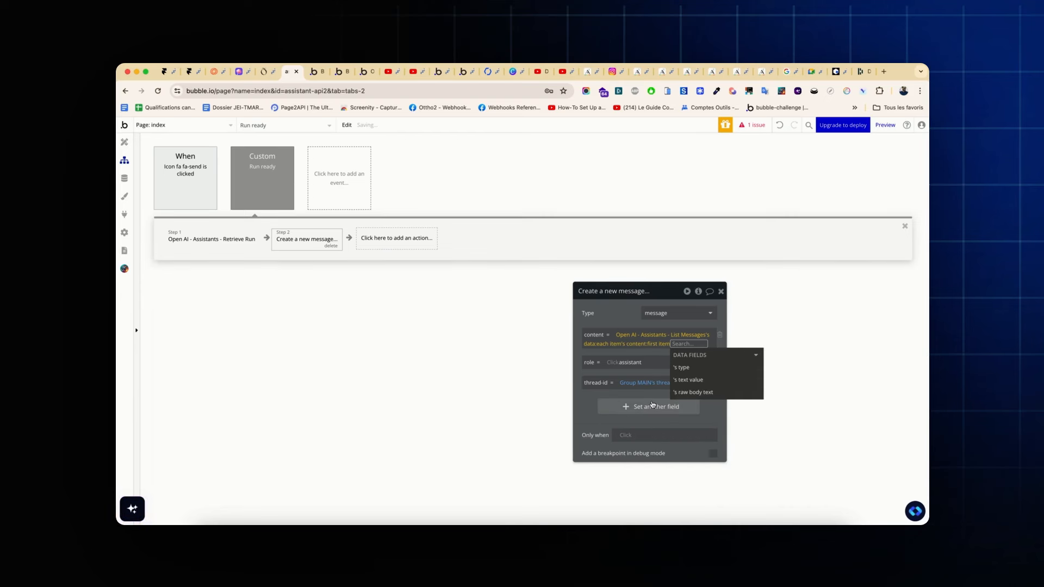
click(683, 380)
click(580, 356)
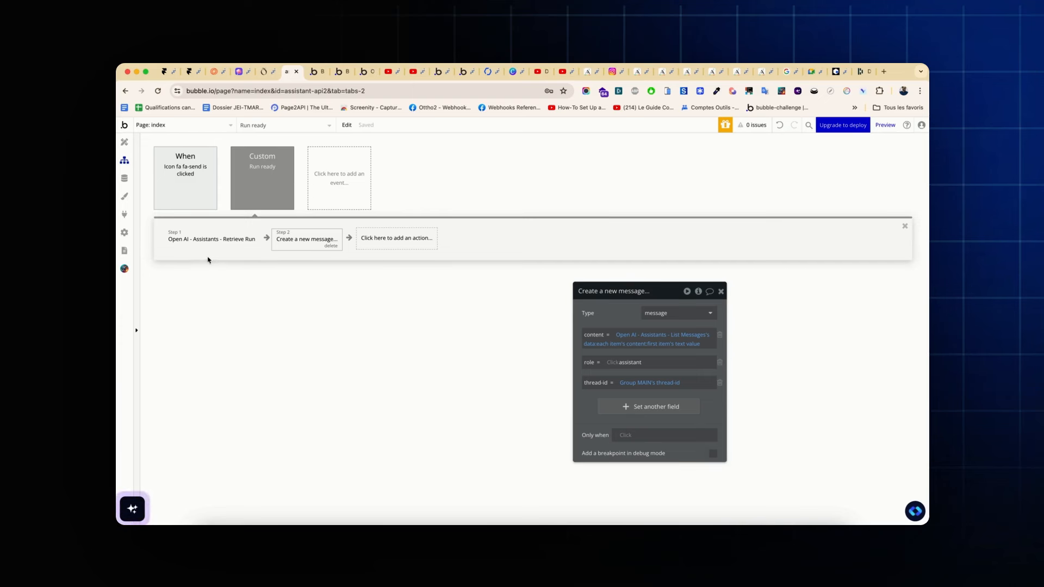
Check the Retrieve Run action's settings, then test the chat in the app preview by sending the message "bonjour", dismissing any alert
click(223, 239)
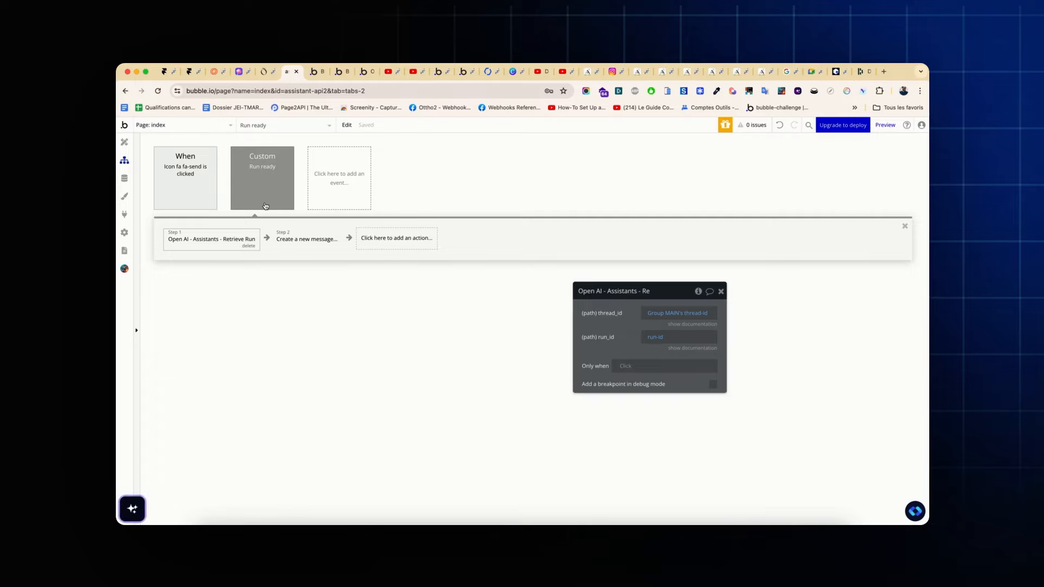
click(313, 64)
click(313, 67)
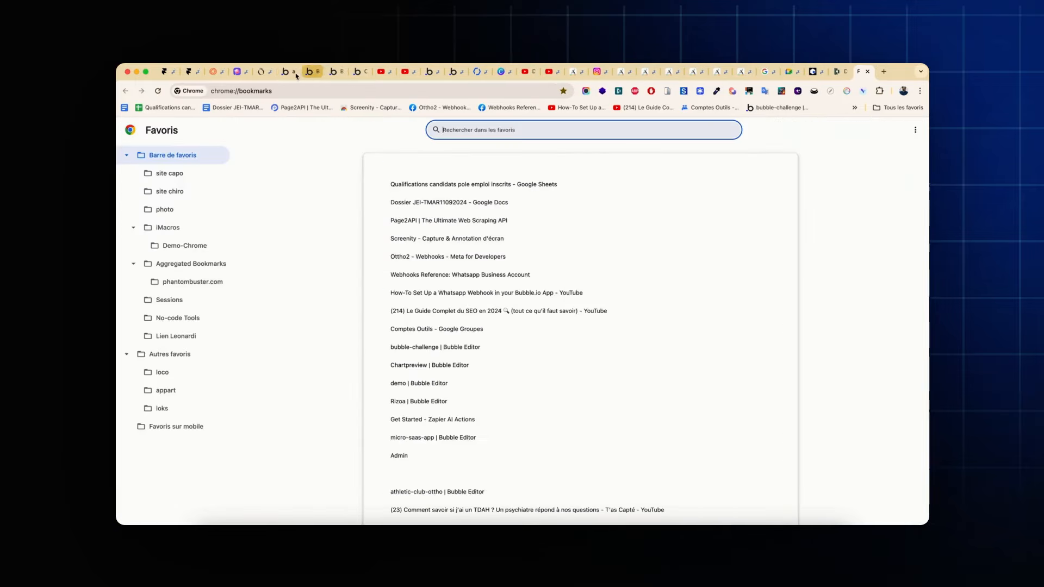
click(283, 75)
click(309, 71)
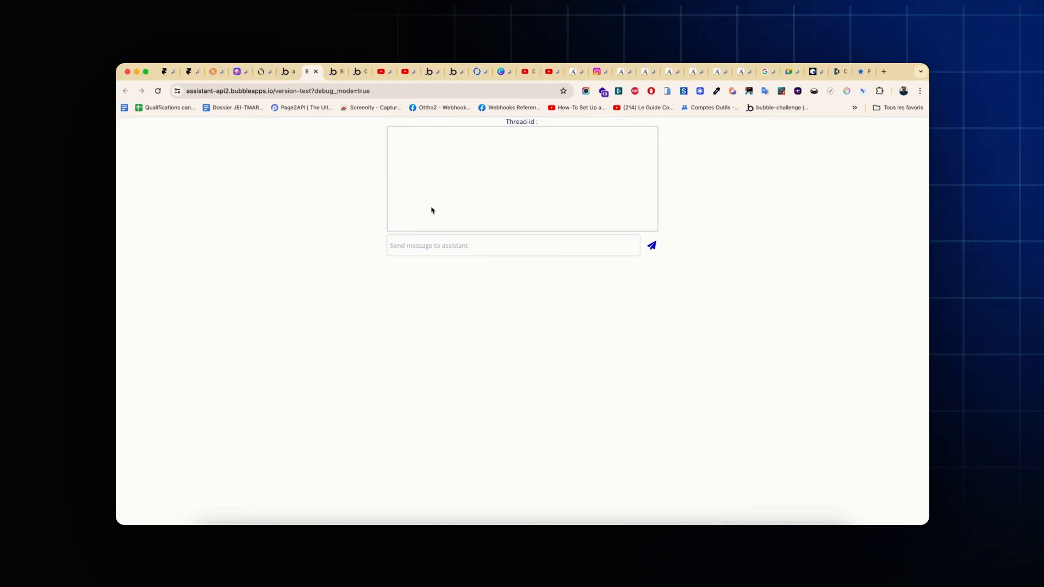
click(436, 245)
text(bon)
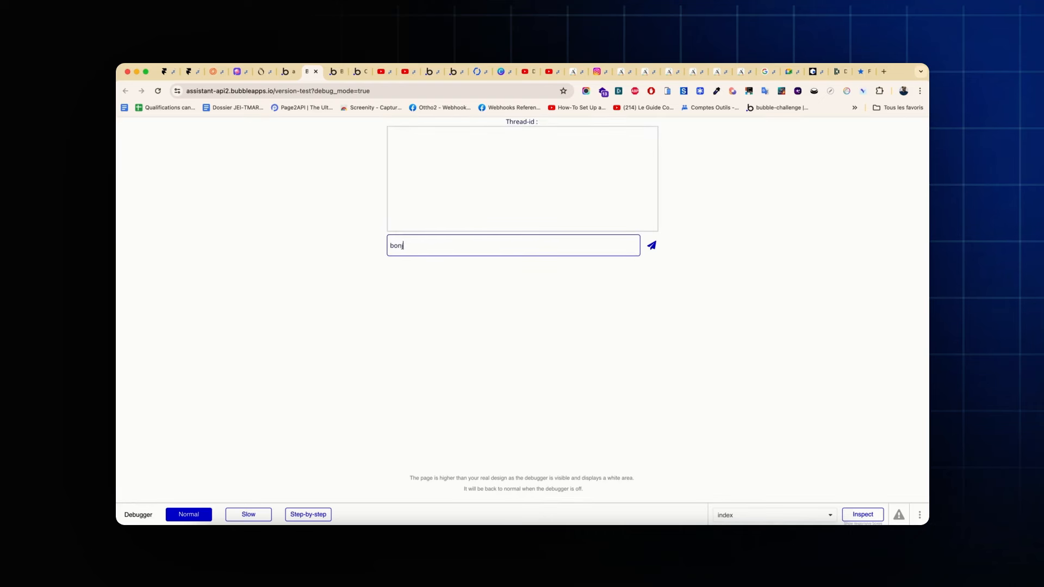
text(jour)
key(Return)
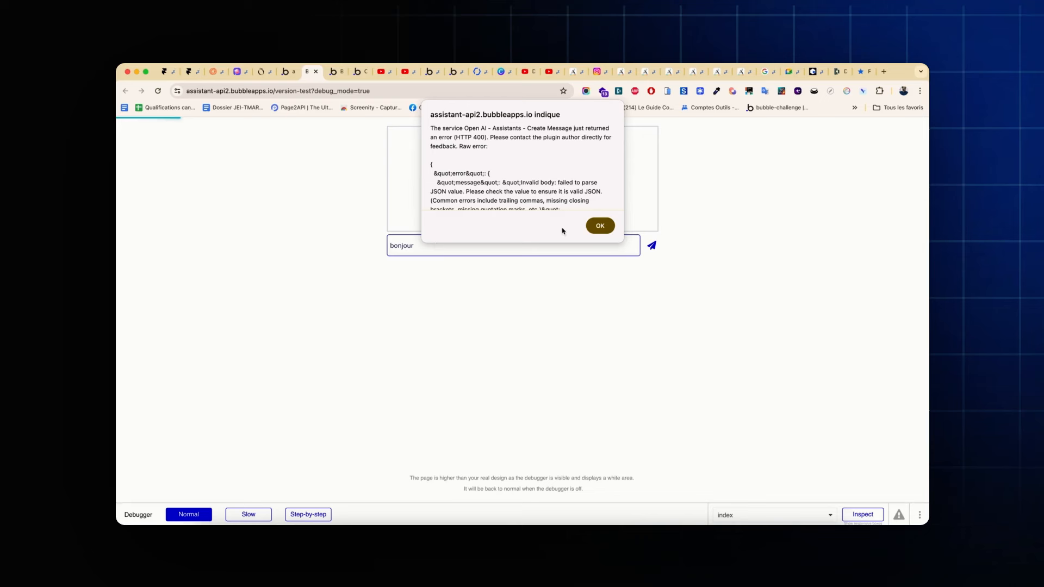
click(600, 225)
In the send icon's workflow, apply :formatted as JSON-safe to the input value used as the new message's content
click(283, 76)
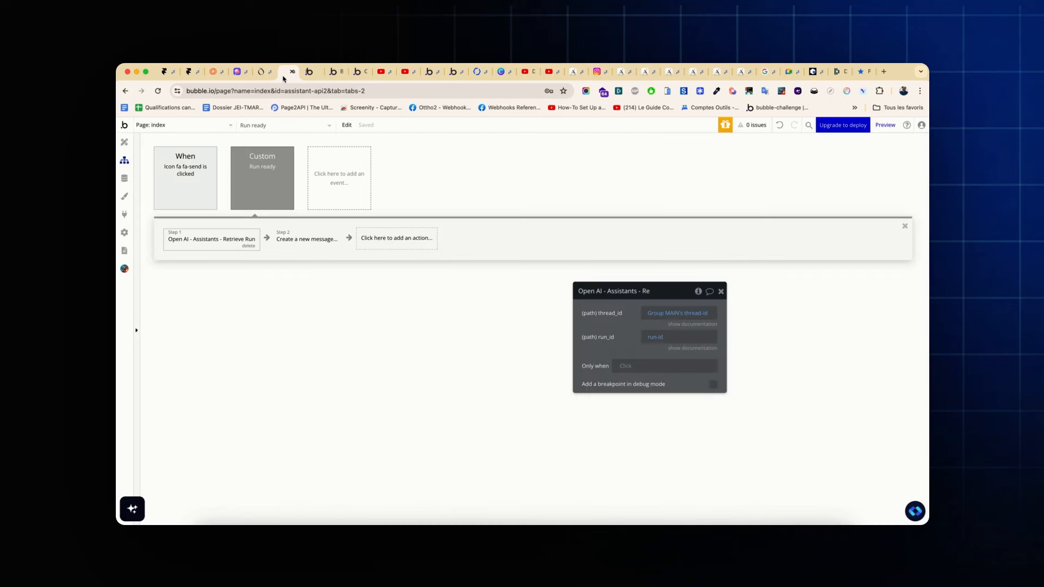
click(187, 178)
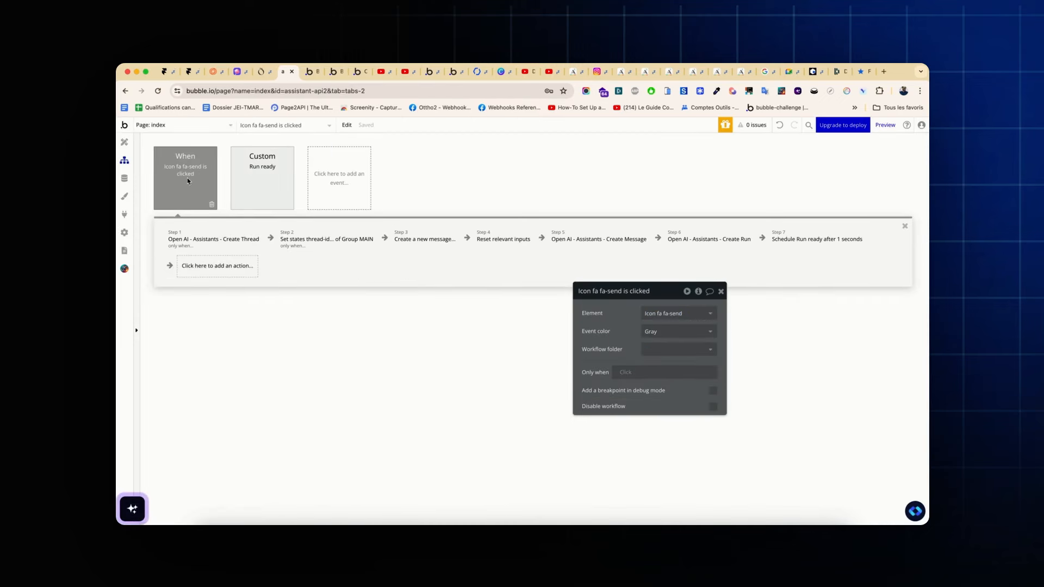
click(398, 247)
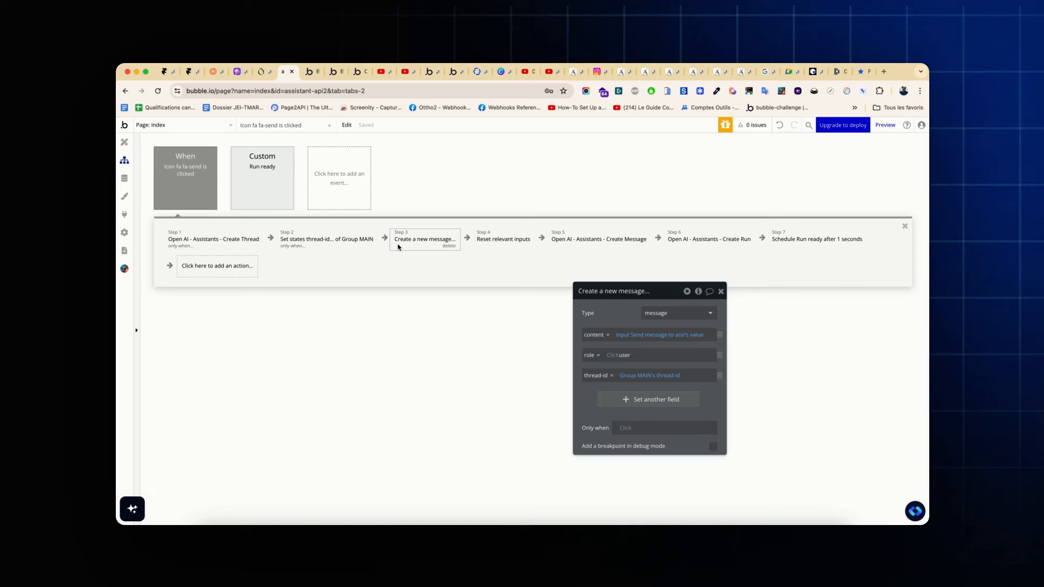
click(697, 335)
click(640, 344)
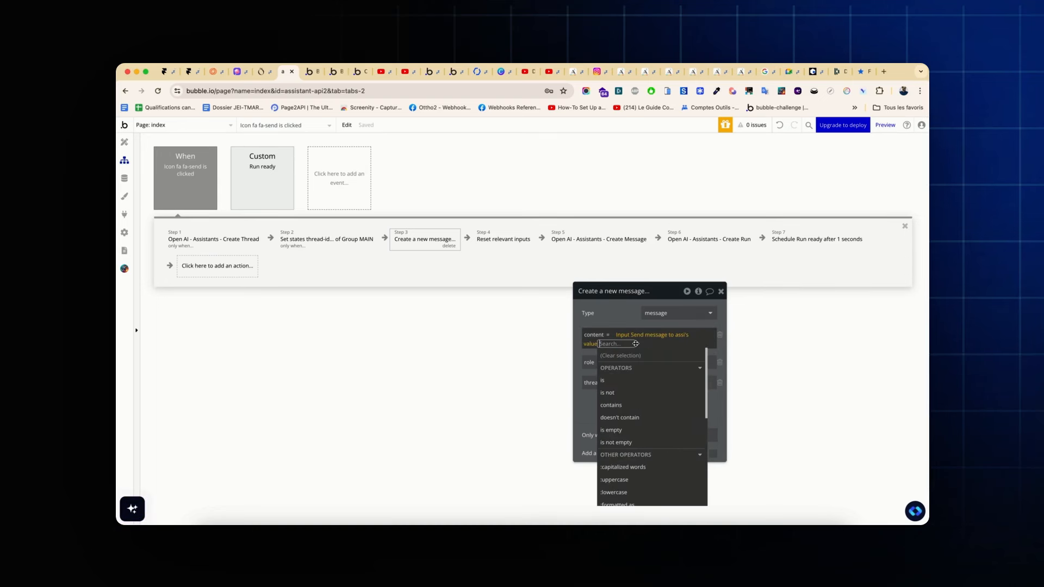
scroll(633, 372, down, 4)
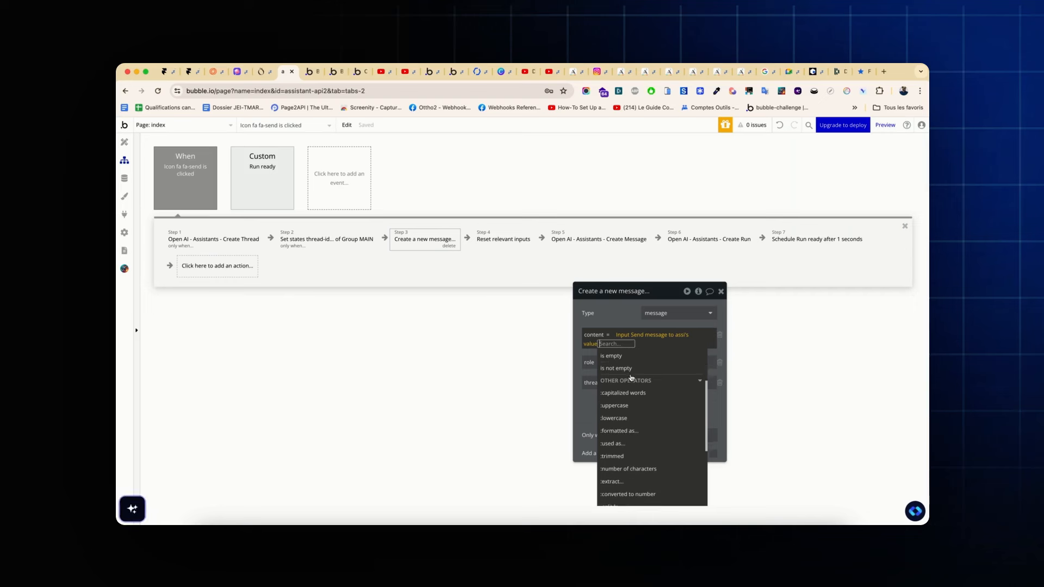
scroll(631, 378, down, 4)
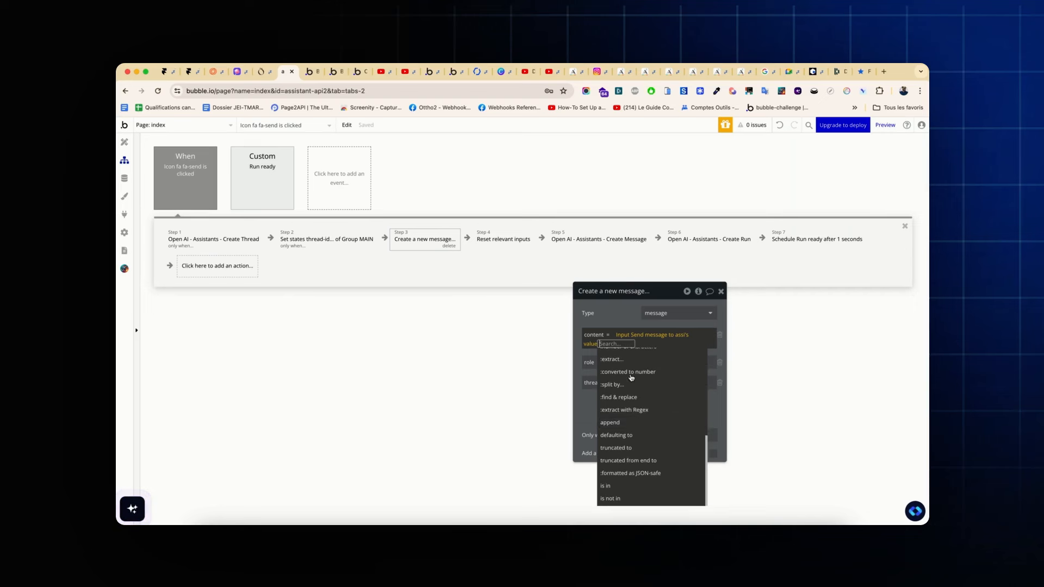
click(631, 473)
click(584, 405)
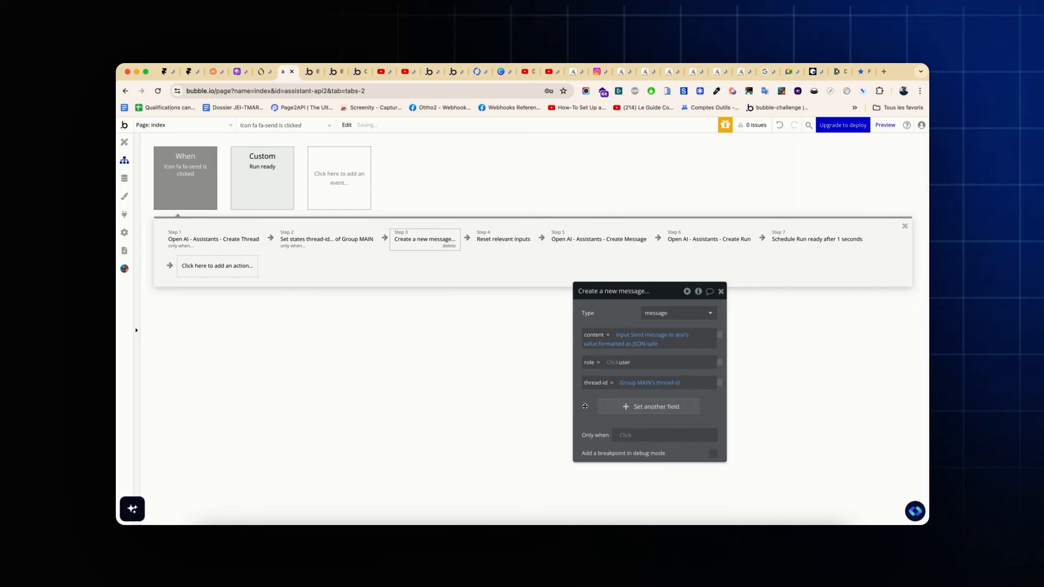
Refresh the app preview and test the chat again by sending the messages "bonjour" and "need"
click(313, 77)
click(379, 128)
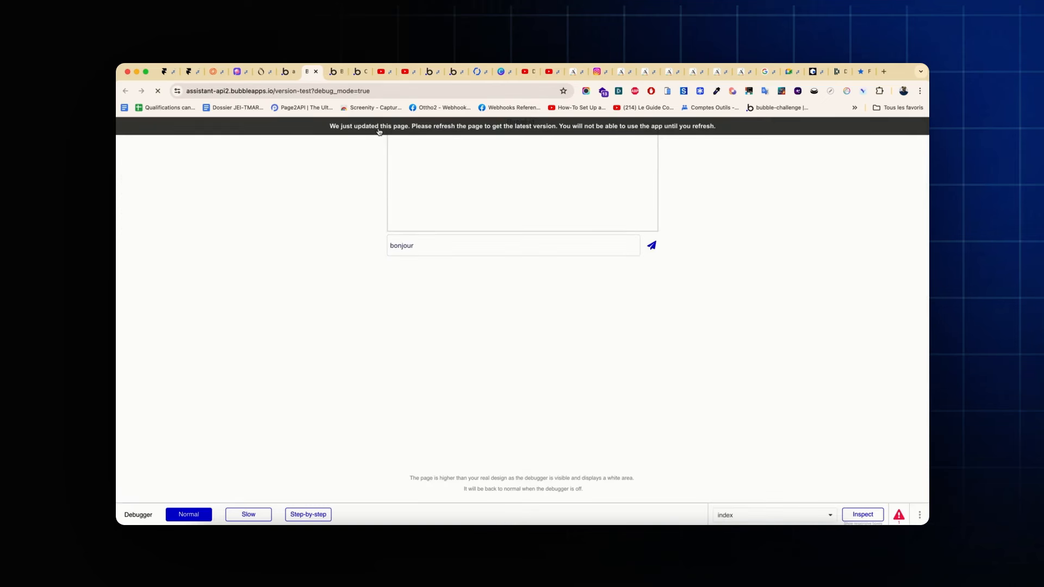
click(424, 239)
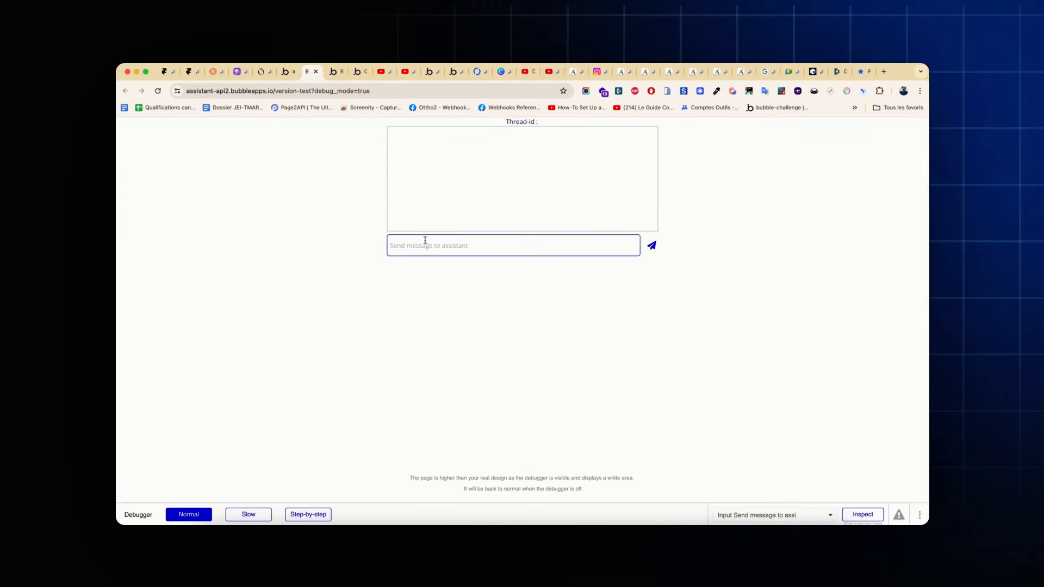
text(bonjour)
key(Return)
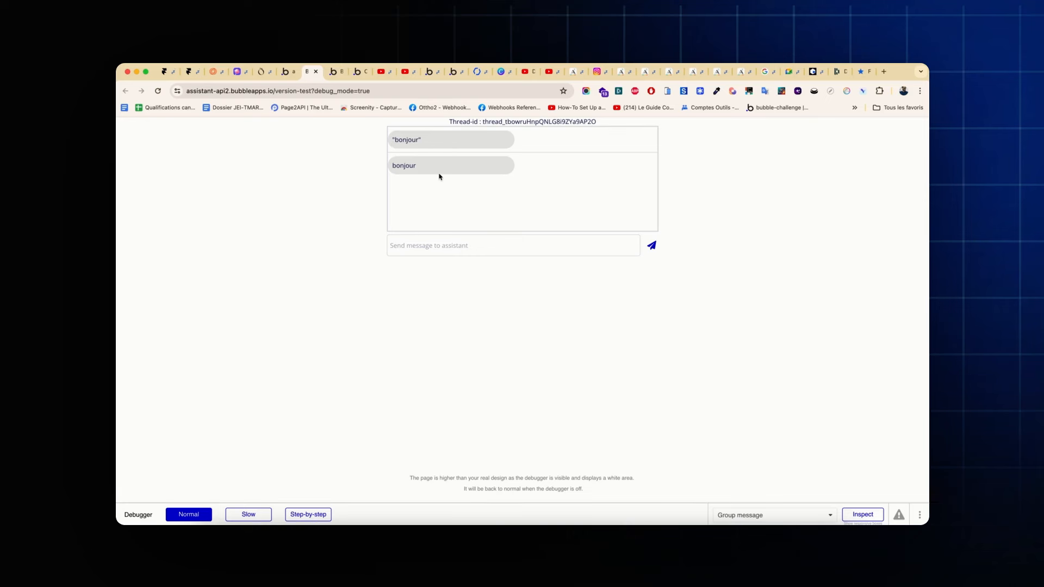
click(422, 245)
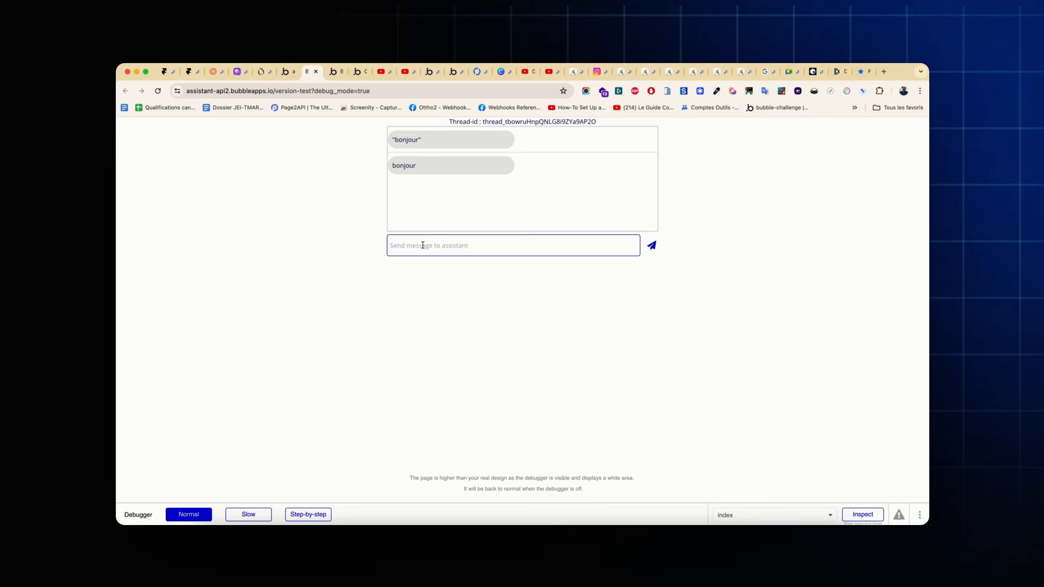
text(need)
key(Return)
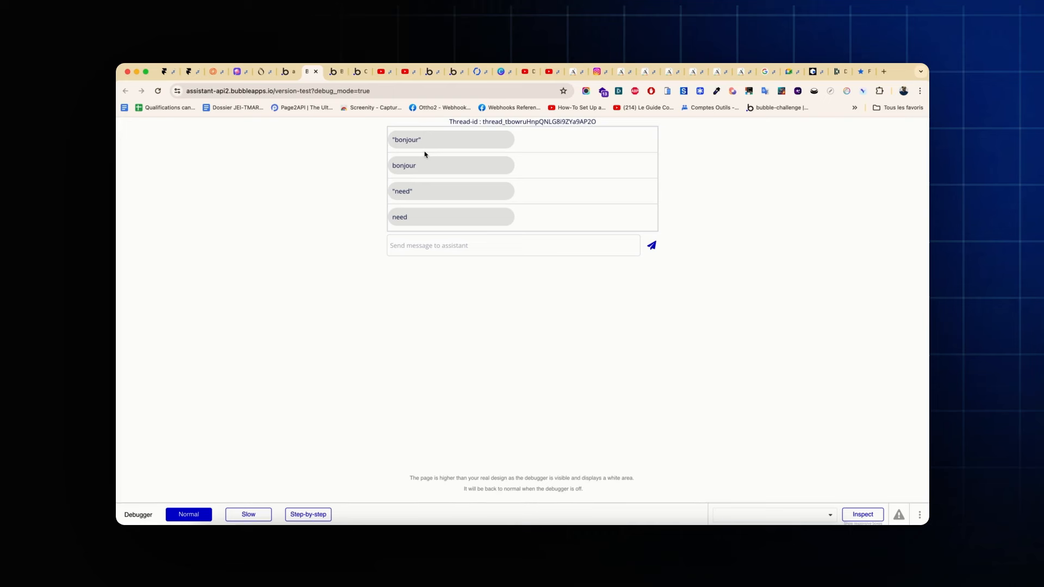
In the Run ready workflow, change the new message's content to List Messages's data:first item's content:first item's text value
click(283, 75)
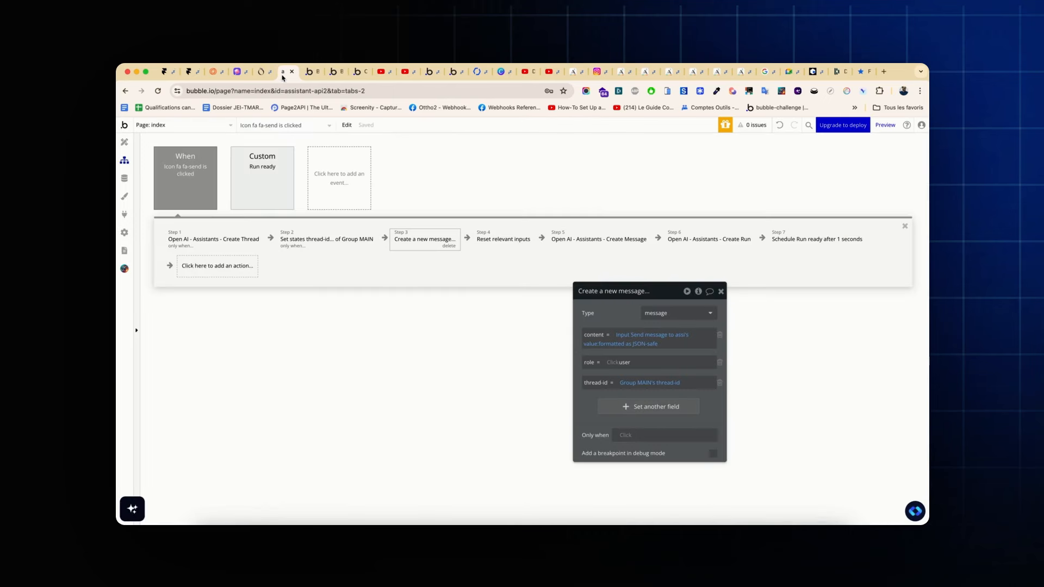
click(270, 194)
click(288, 239)
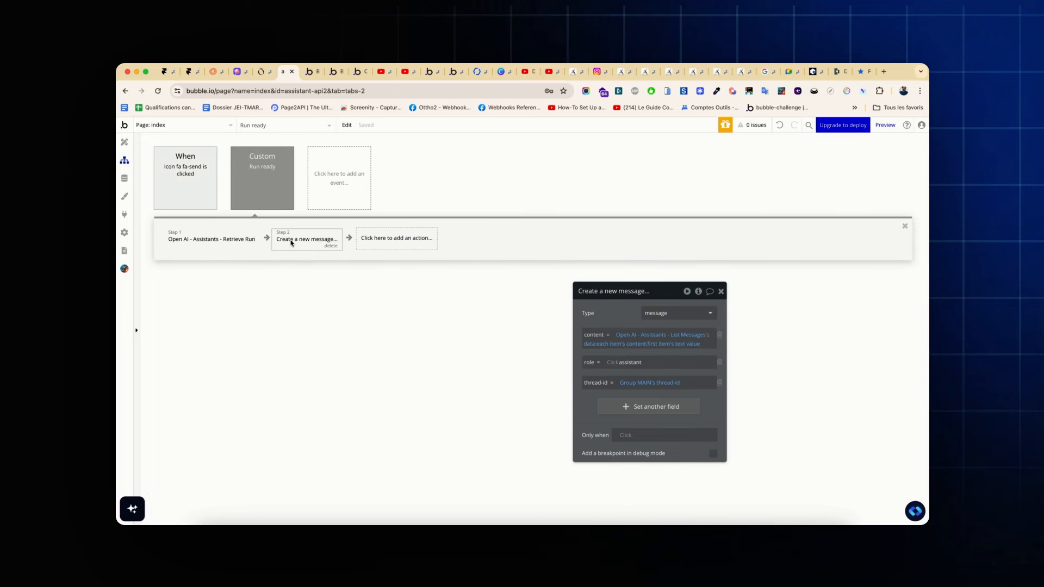
drag(676, 298, 567, 191)
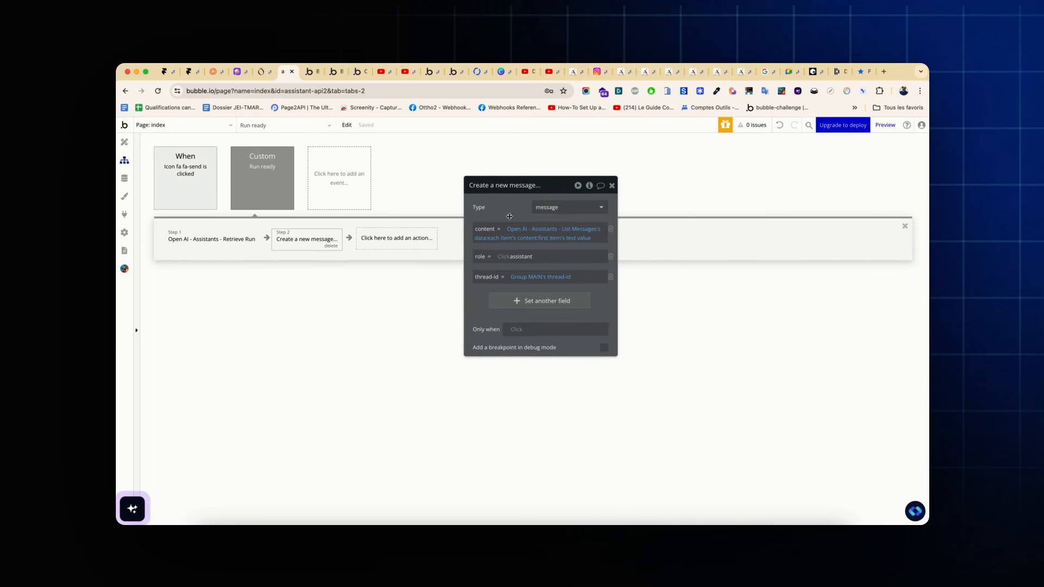
click(497, 237)
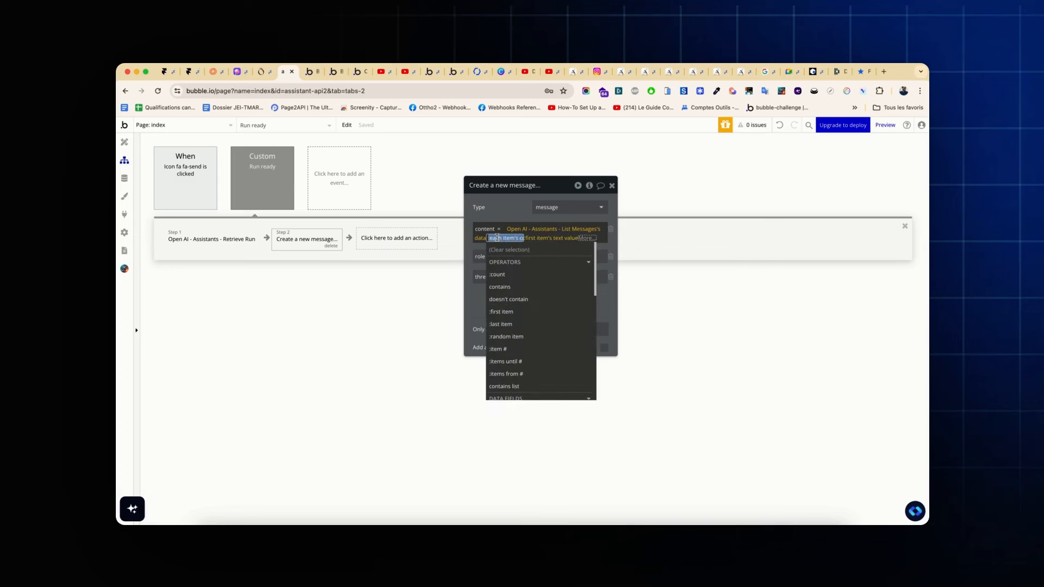
click(500, 312)
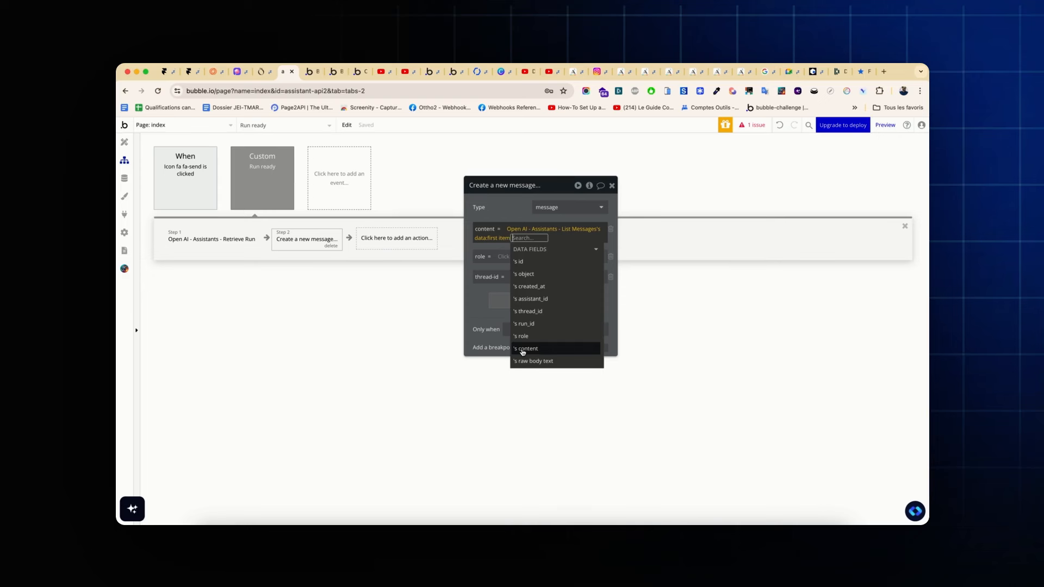
click(523, 350)
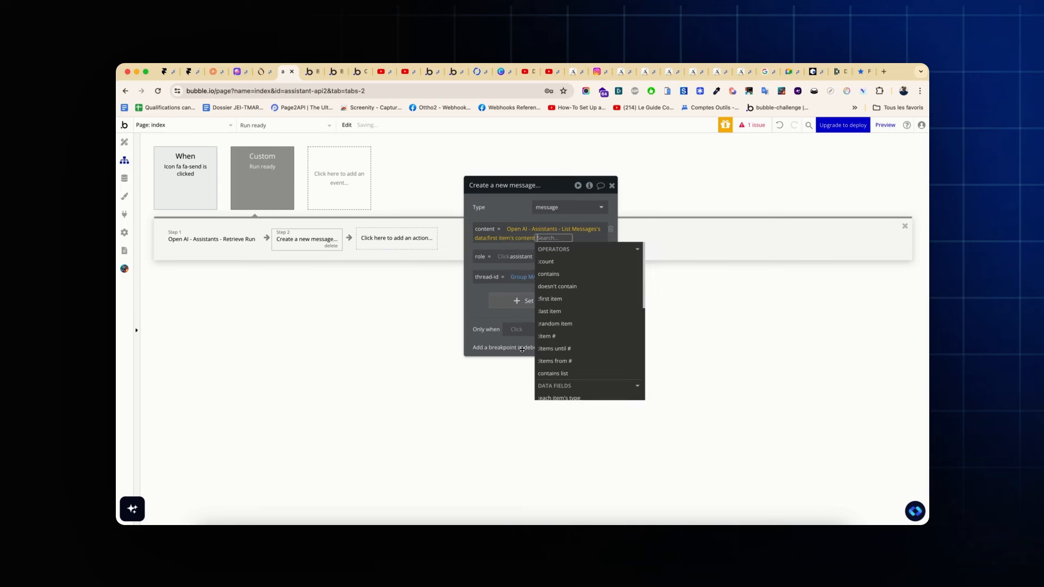
click(549, 298)
click(572, 275)
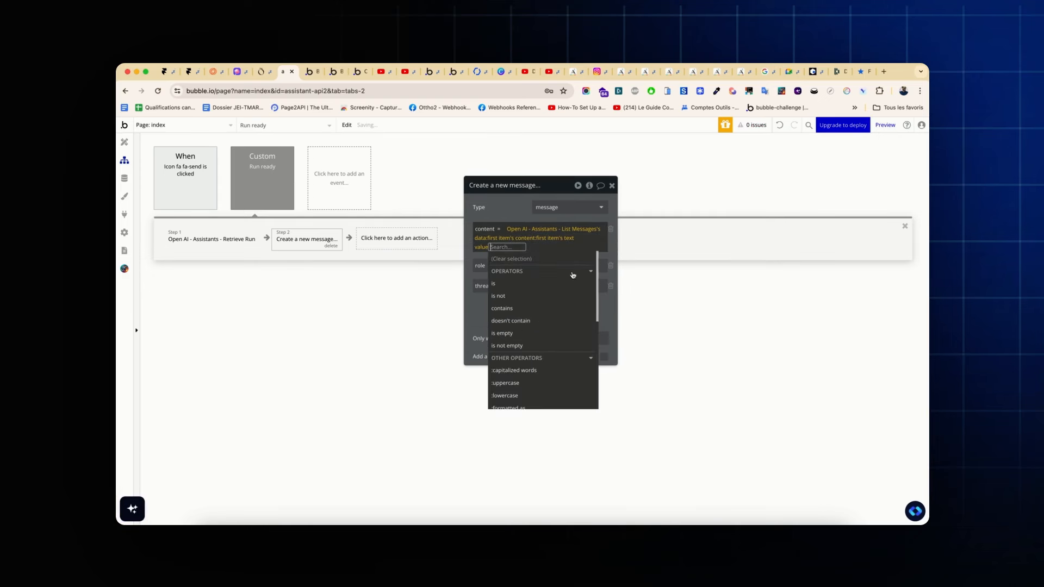
click(472, 254)
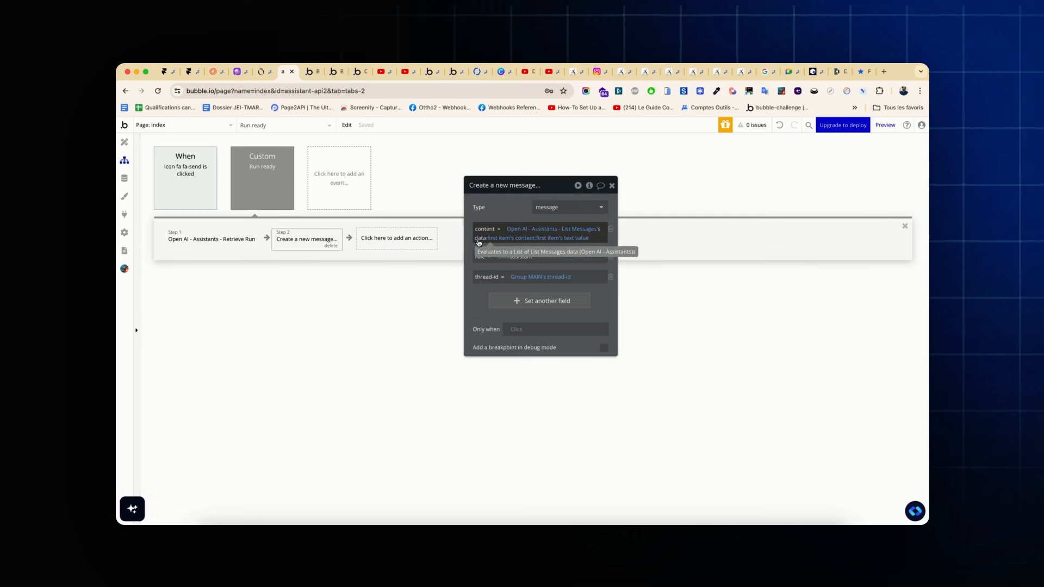
Test the chat in the reloaded app preview by sending the messages "bonjour" and "need"
click(310, 71)
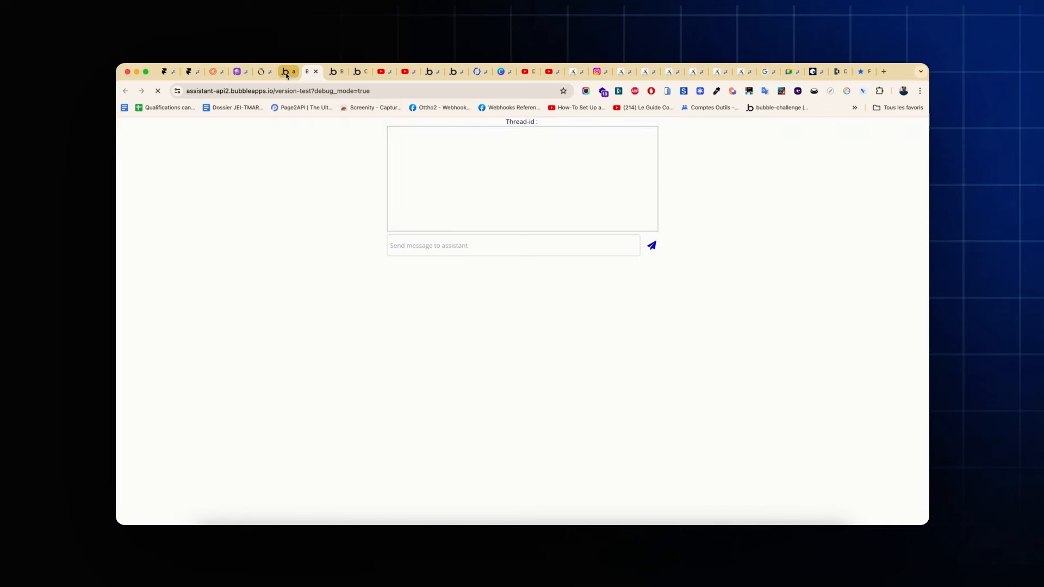
click(473, 245)
text(bon)
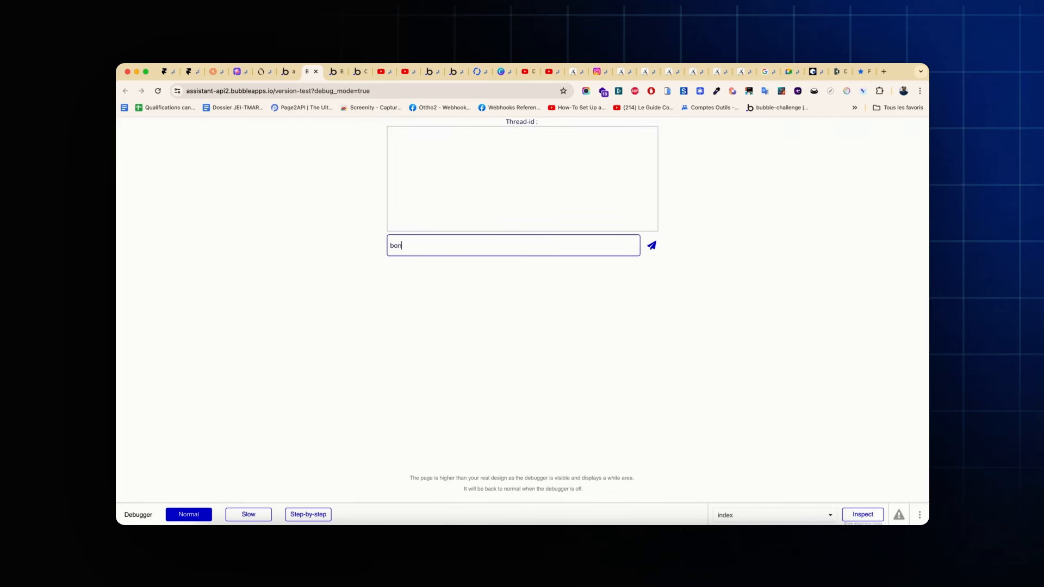
text(jour)
key(Return)
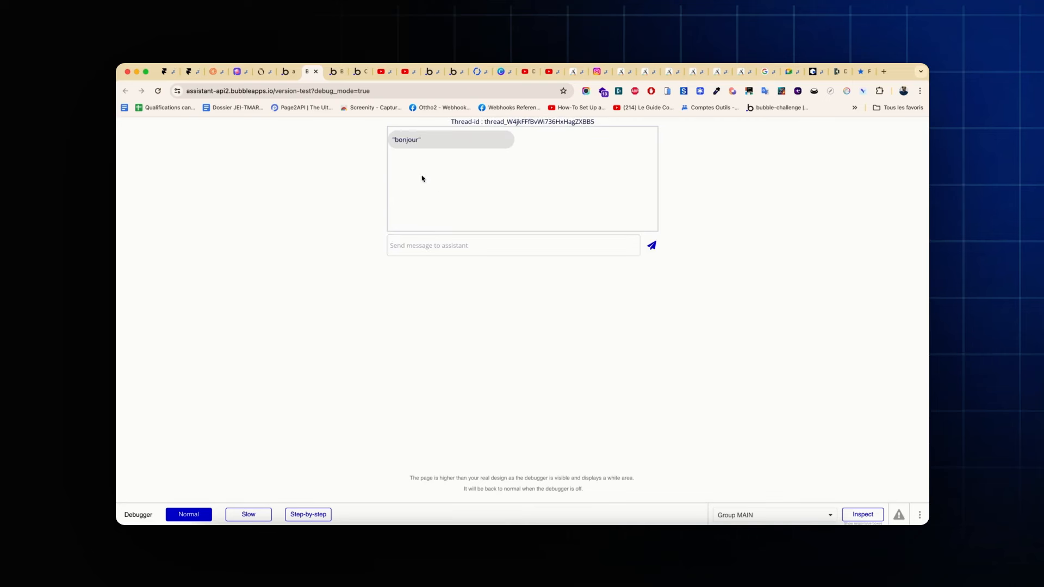
click(436, 241)
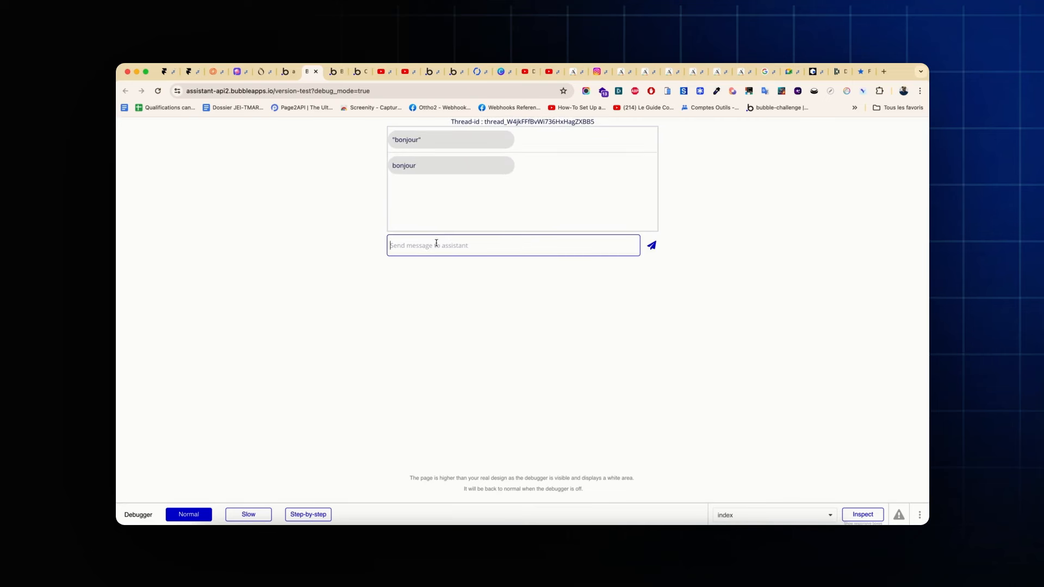
text(need)
key(Return)
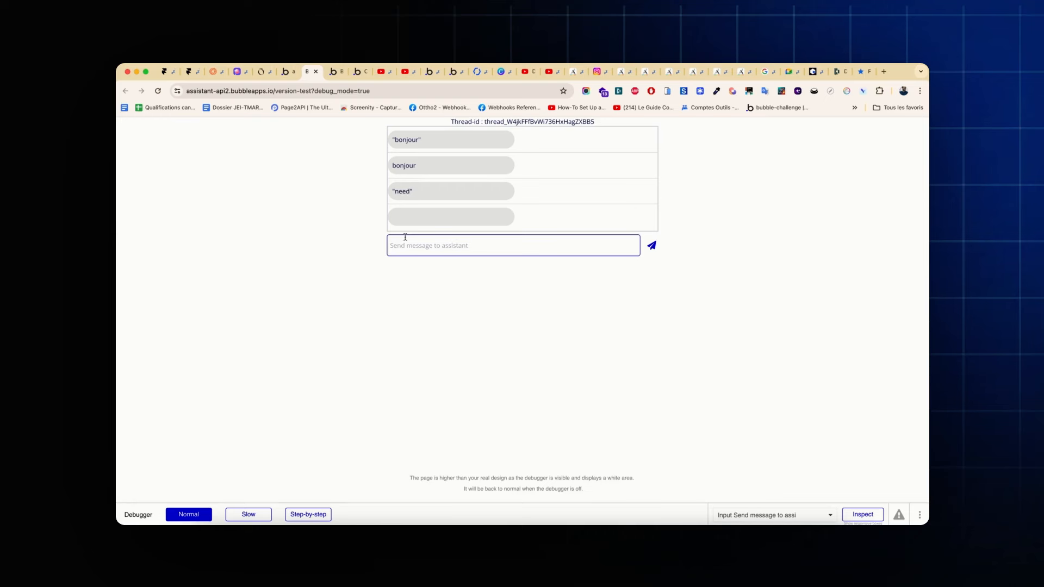
Restrict the Run ready workflow's Create a new message action to run only when the result of step 1's status is completed
click(287, 72)
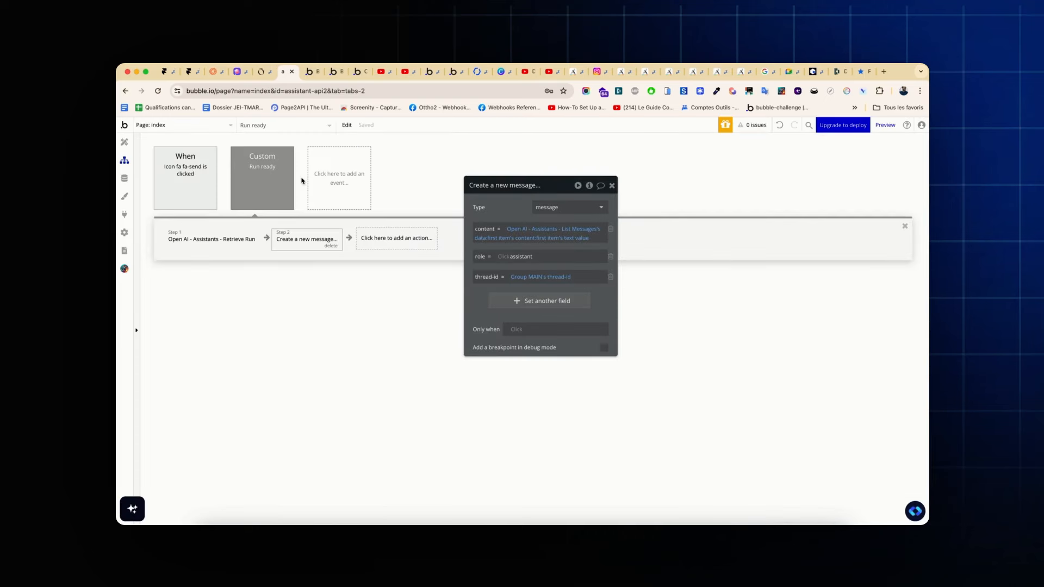
click(226, 241)
click(259, 195)
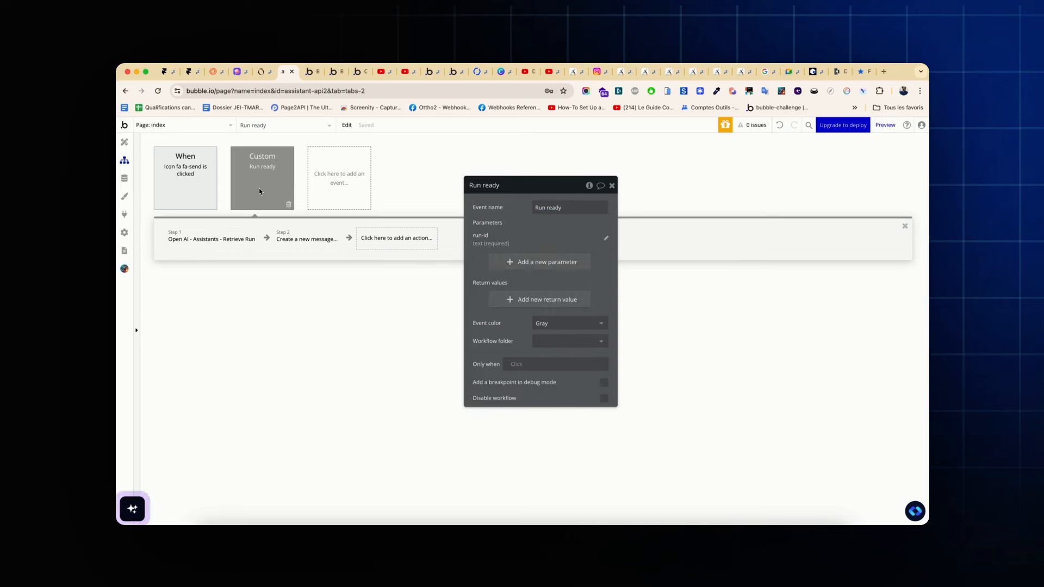
mouse_move(195, 206)
click(299, 243)
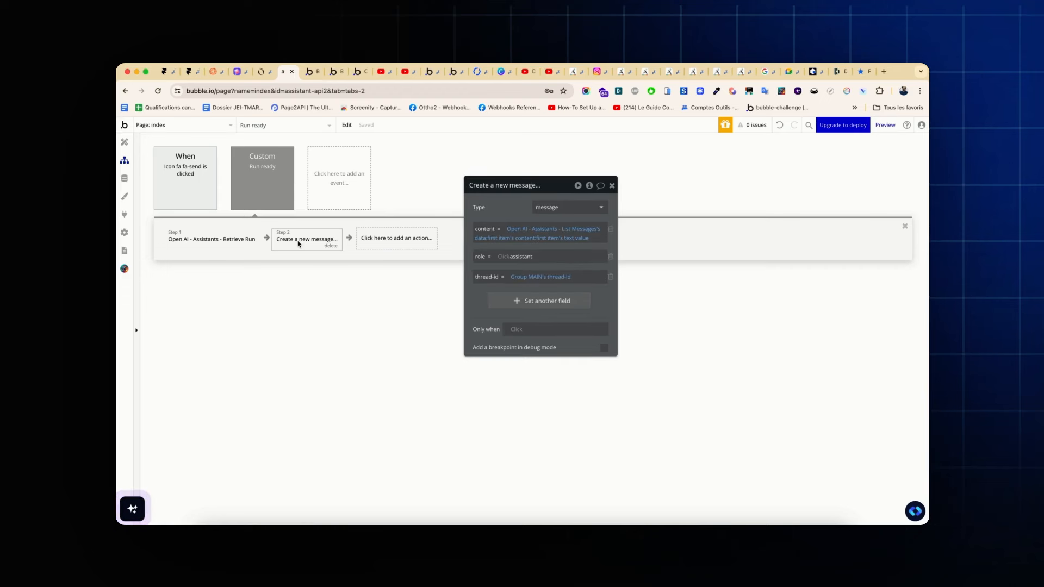
click(517, 330)
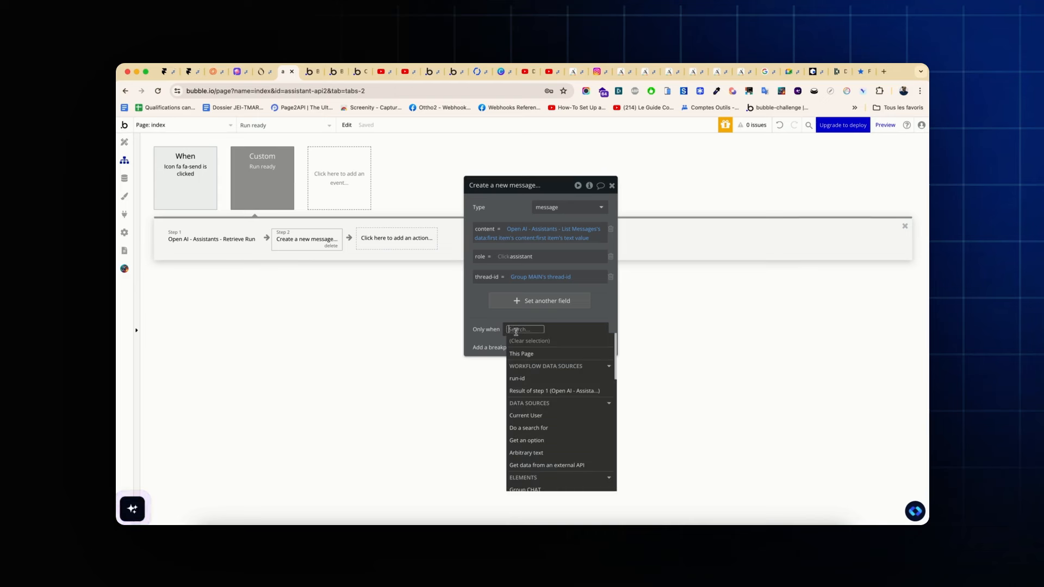
click(530, 391)
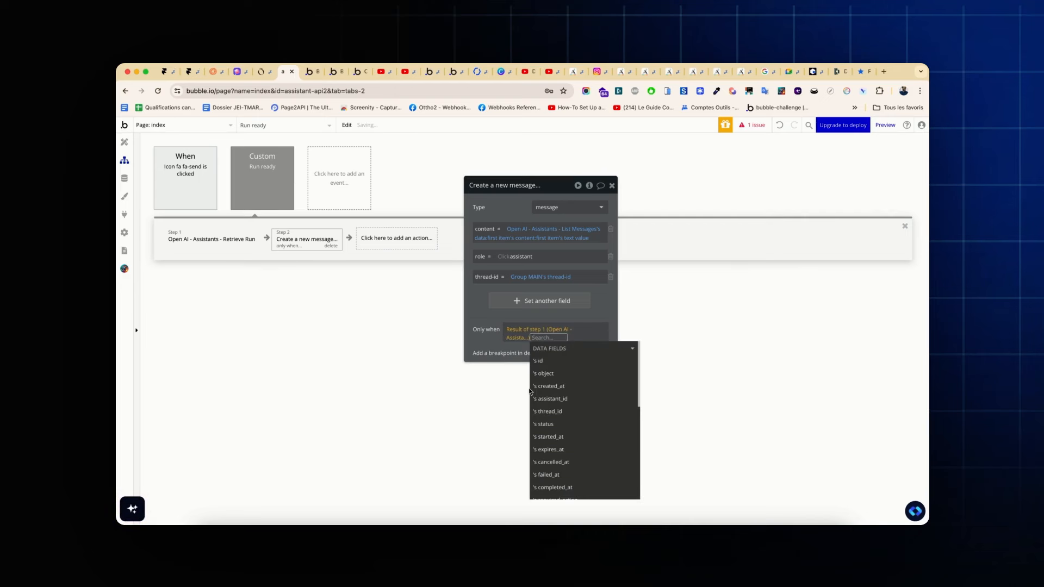
scroll(550, 384, down, 2)
scroll(548, 385, down, 6)
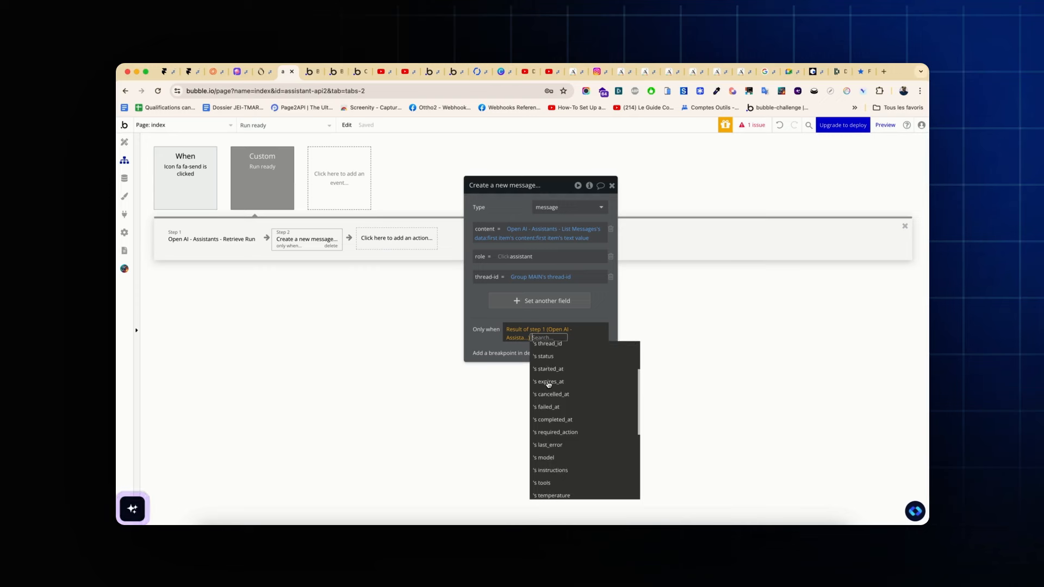
scroll(548, 384, down, 2)
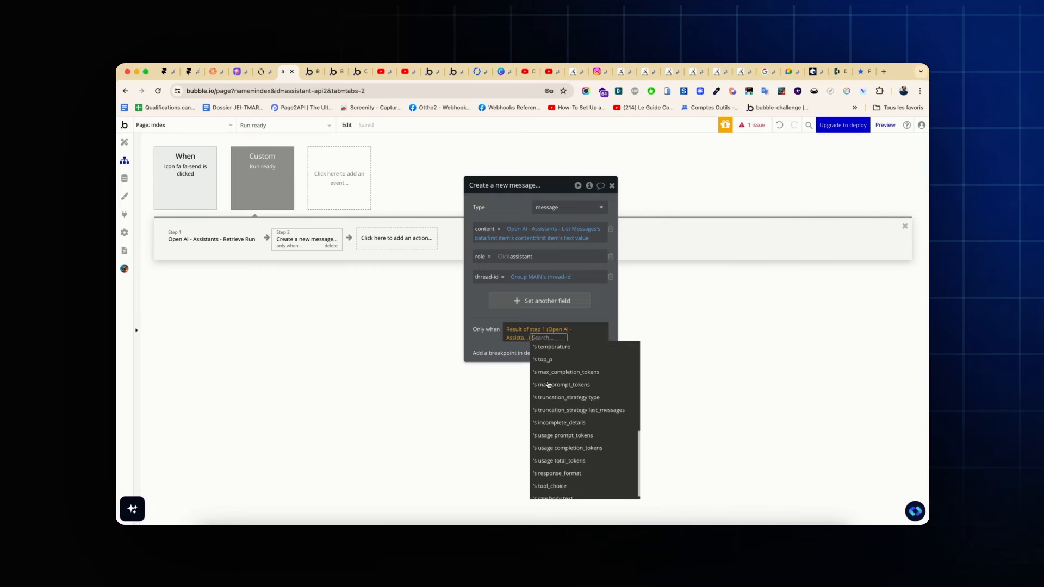
scroll(559, 409, up, 5)
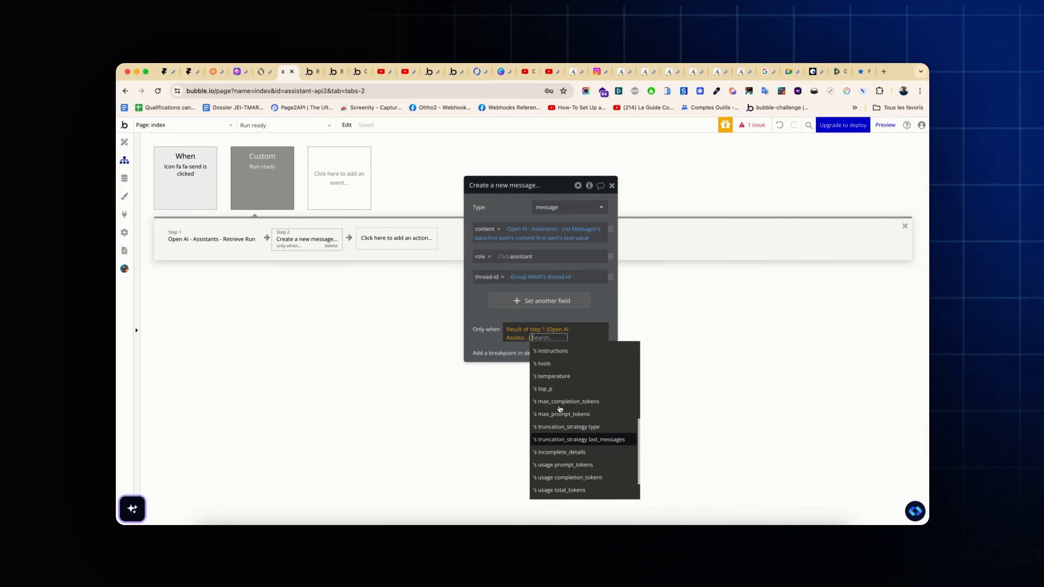
scroll(559, 408, up, 1)
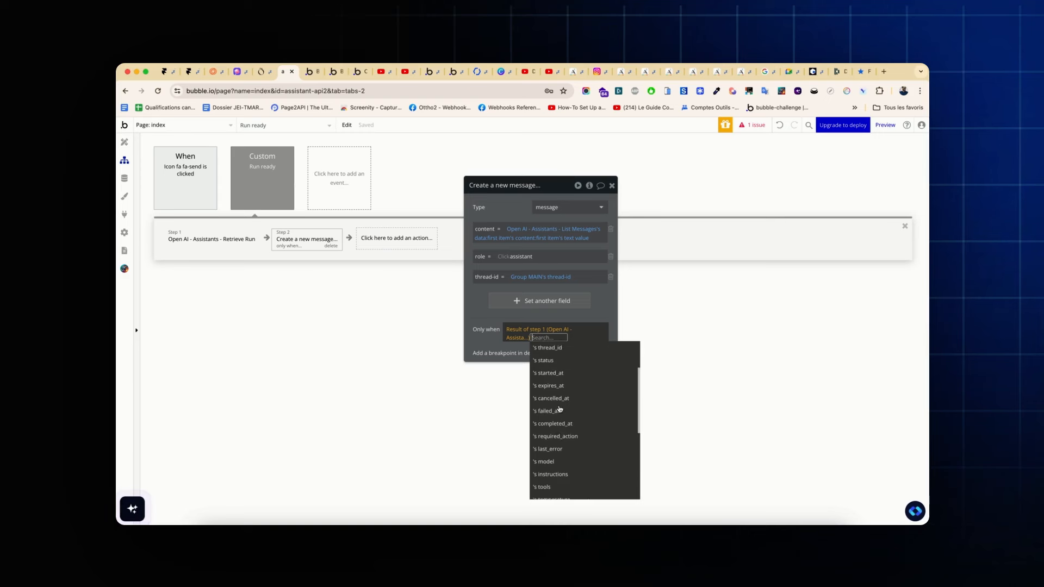
scroll(559, 409, down, 1)
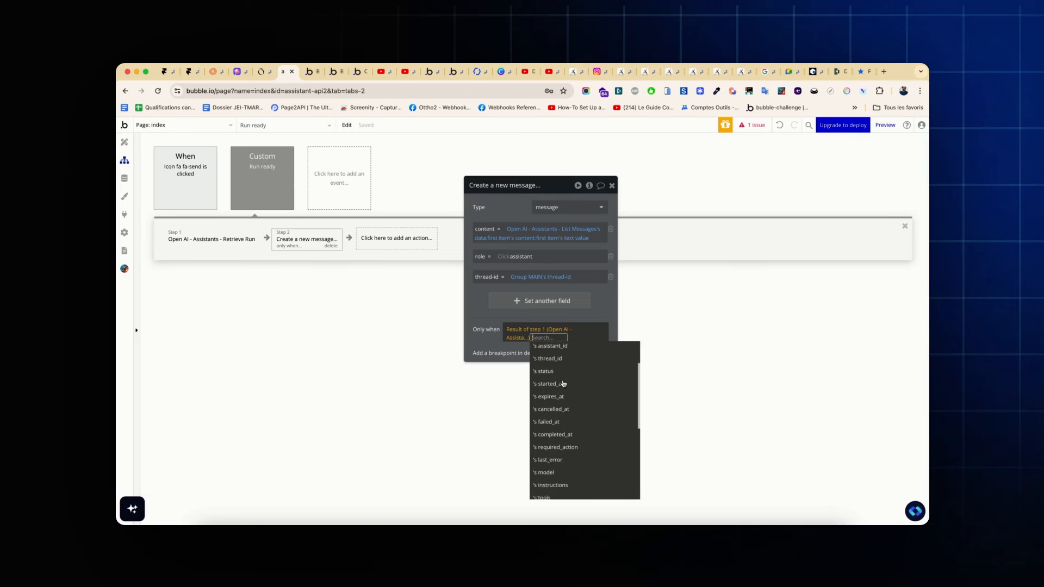
scroll(563, 383, down, 1)
scroll(564, 384, down, 5)
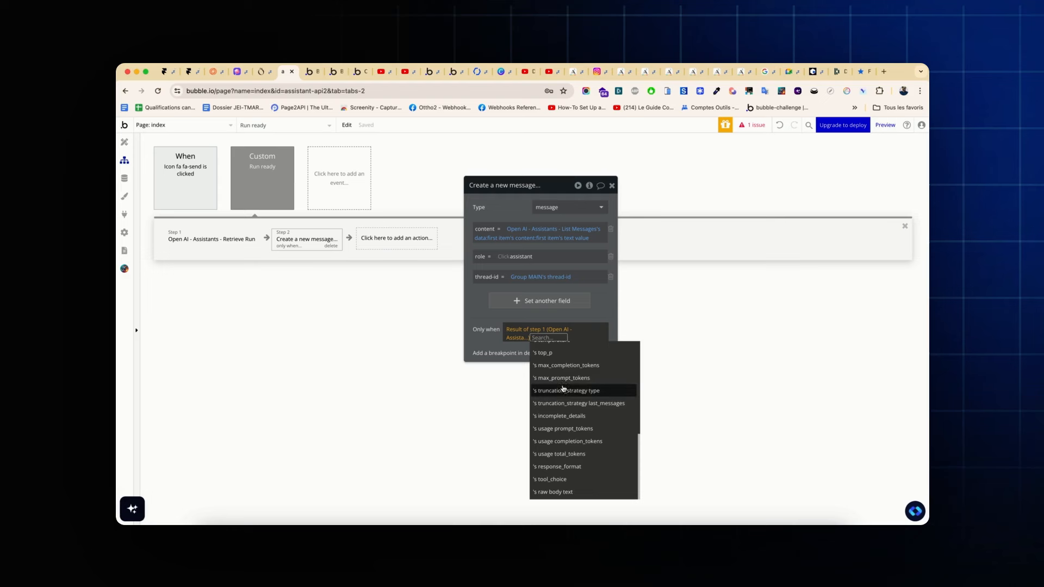
scroll(564, 383, up, 4)
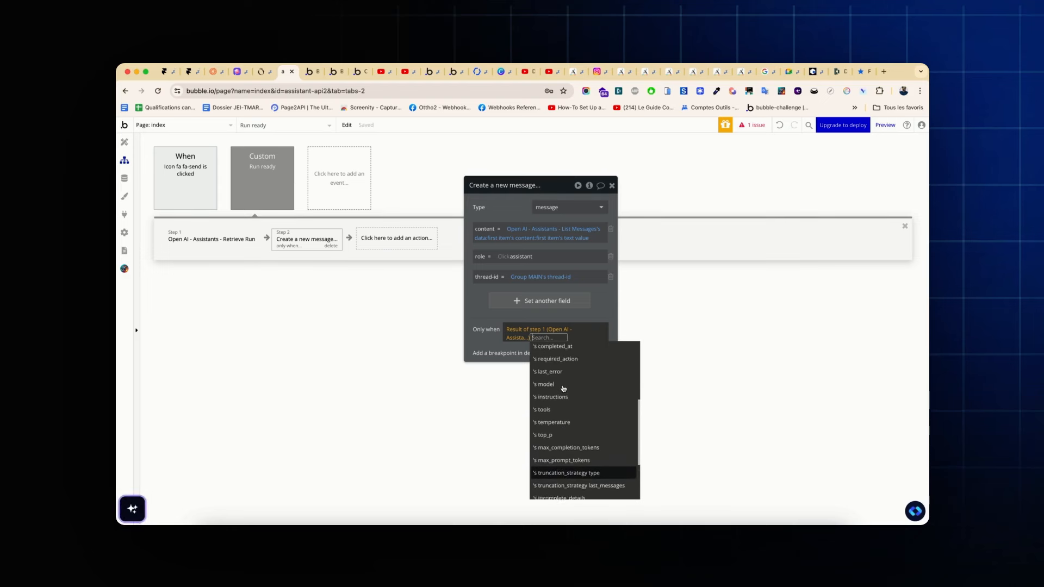
scroll(563, 388, up, 3)
click(558, 387)
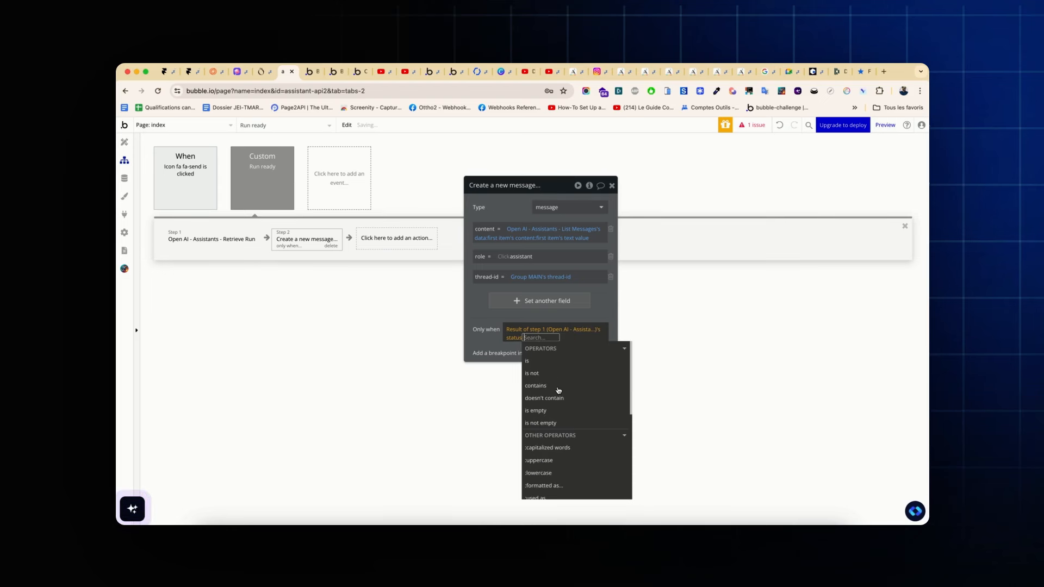
click(532, 361)
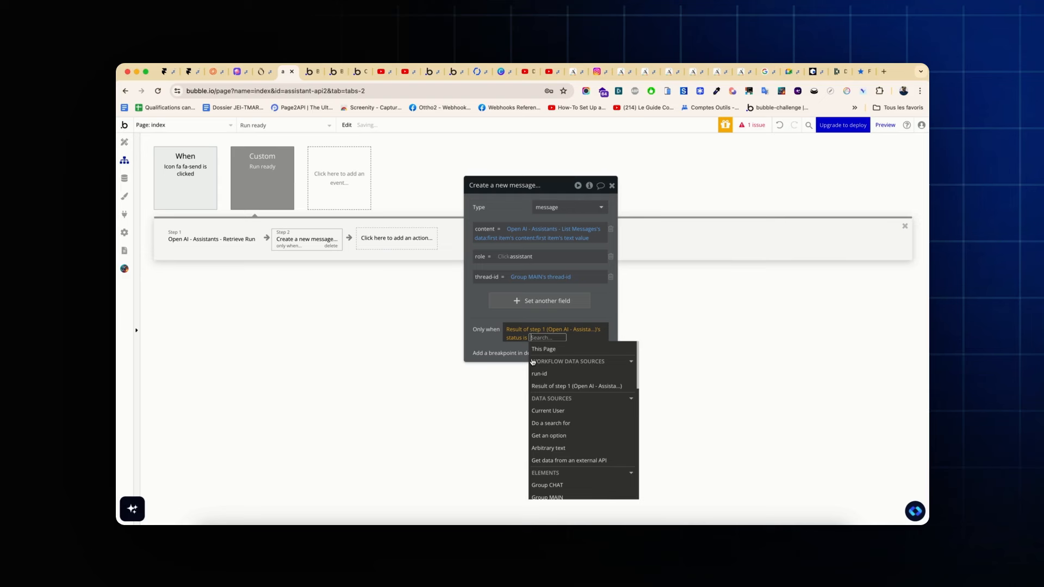
text(completed)
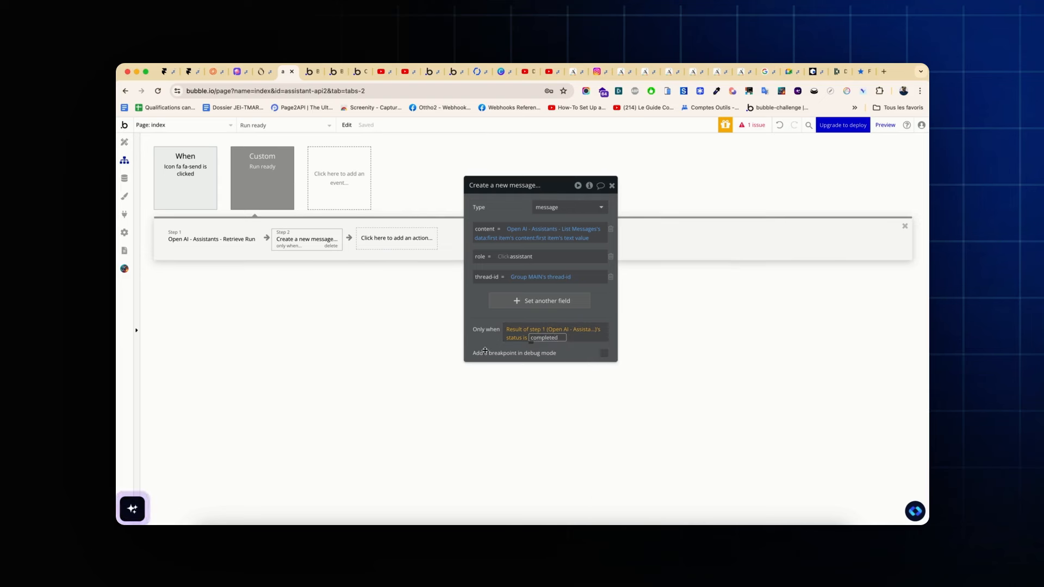
key(Return)
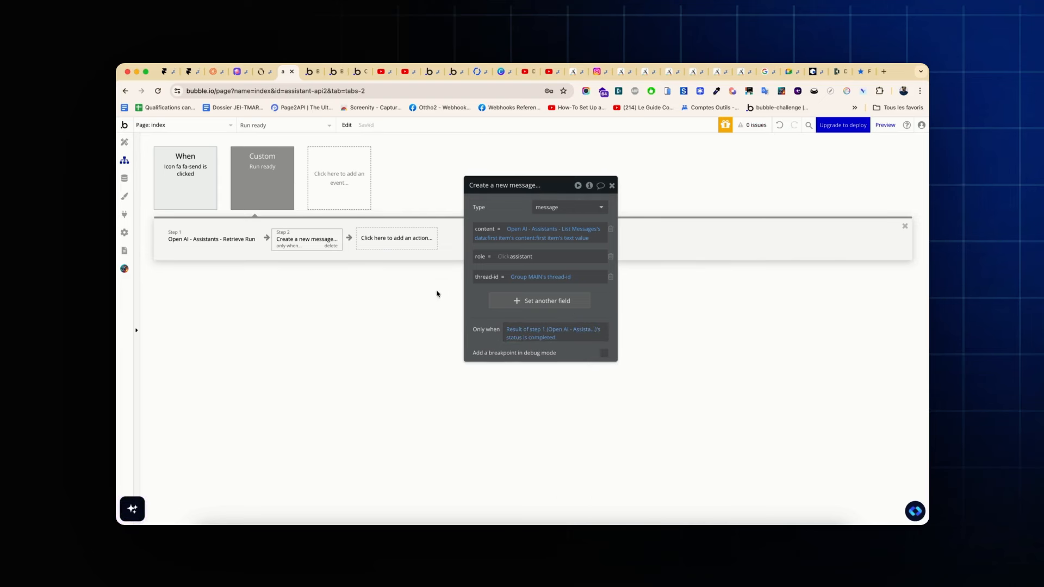
Add a Schedule a custom event action as step 3 of the Run ready workflow
click(391, 239)
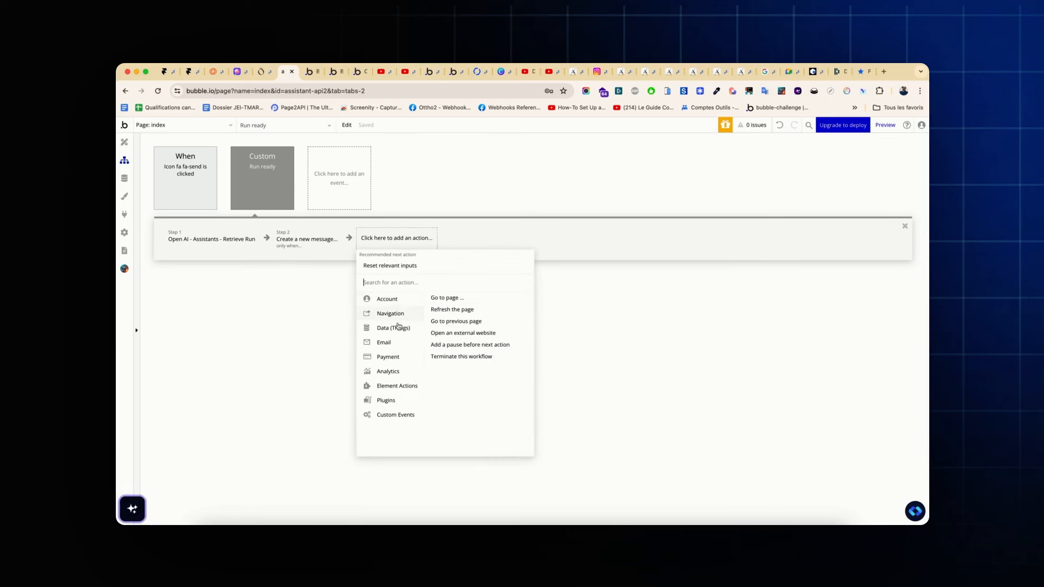
mouse_move(397, 377)
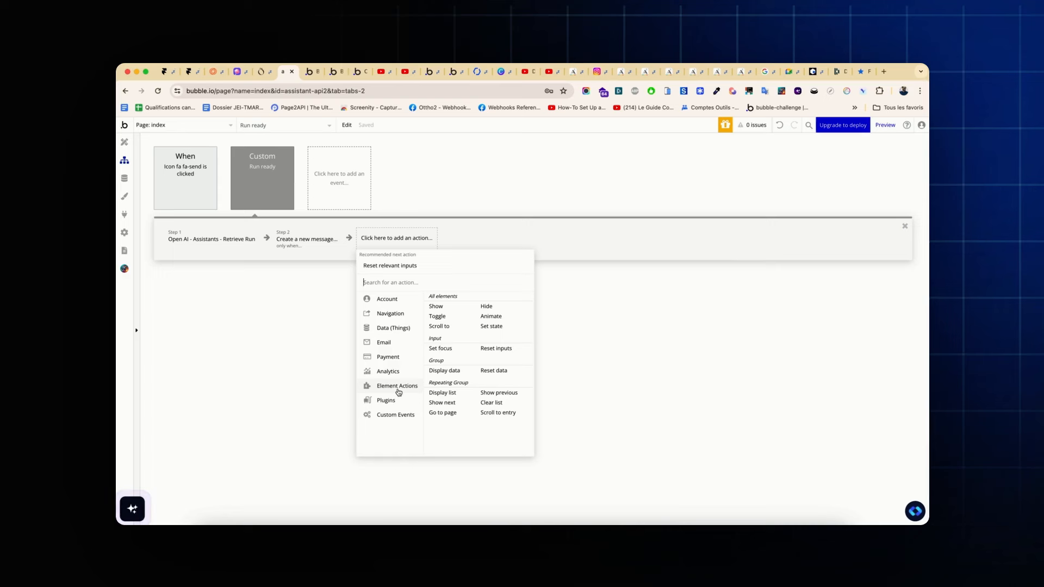
mouse_move(399, 415)
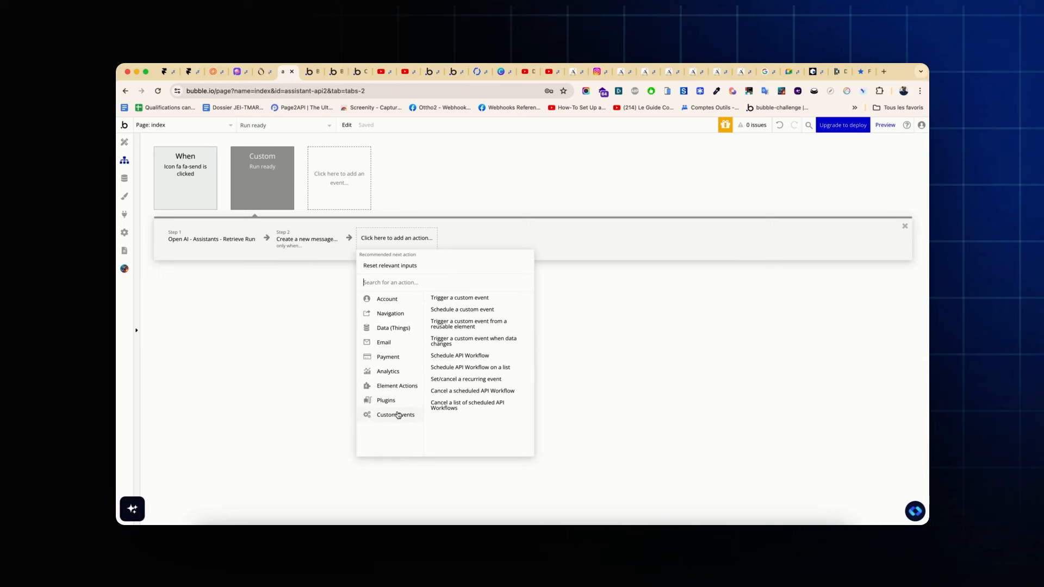
click(477, 314)
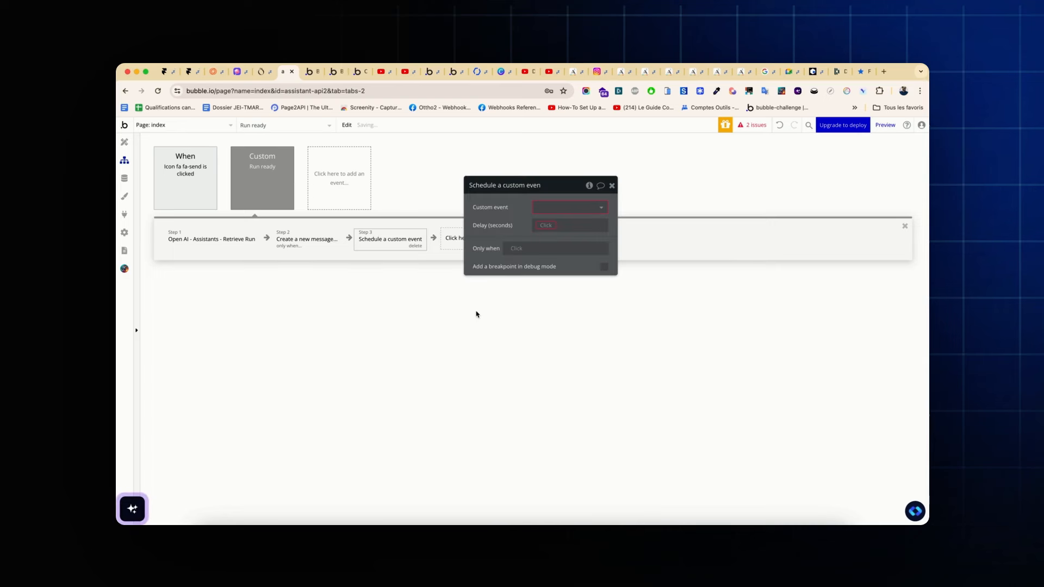
click(563, 207)
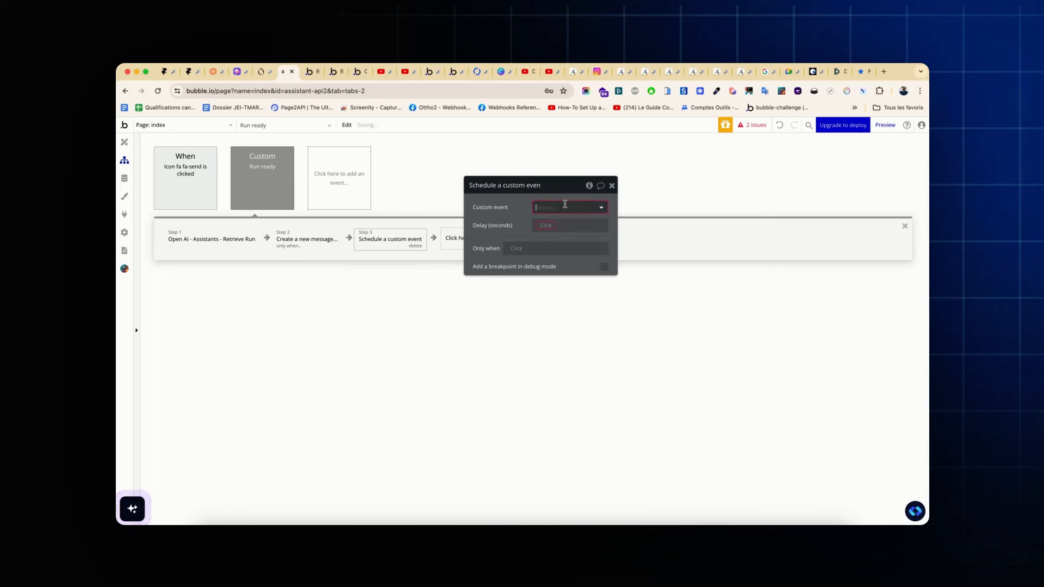
click(515, 220)
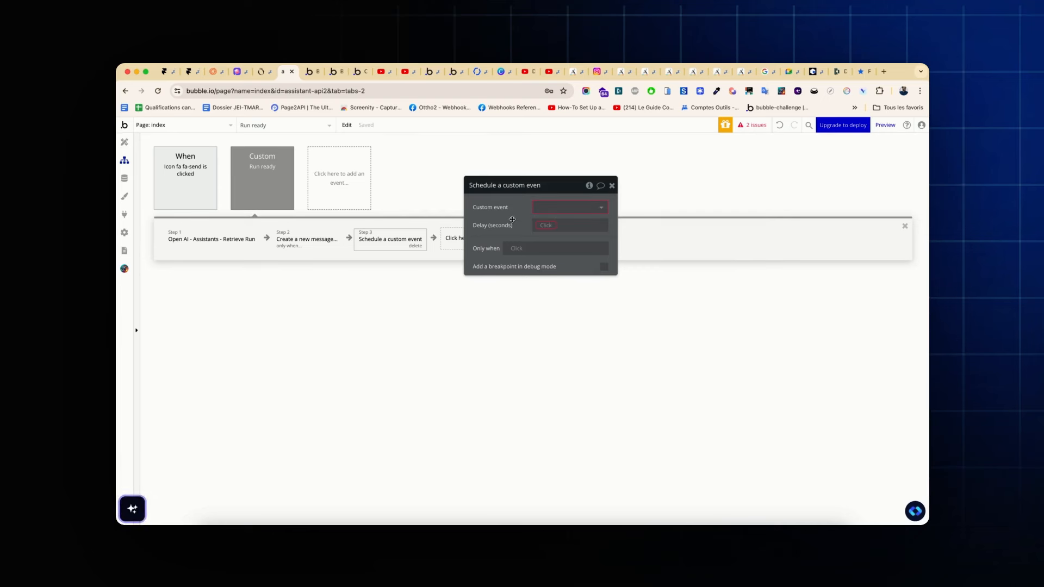
Duplicate the Run ready custom event and name the copy Run ready (2)
click(359, 186)
click(287, 192)
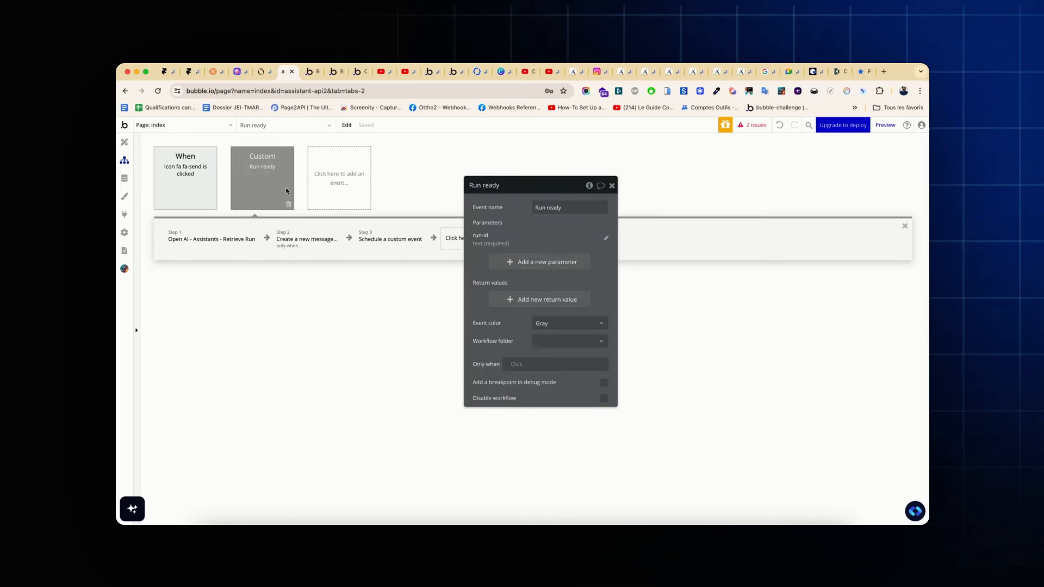
right_click(264, 179)
click(278, 226)
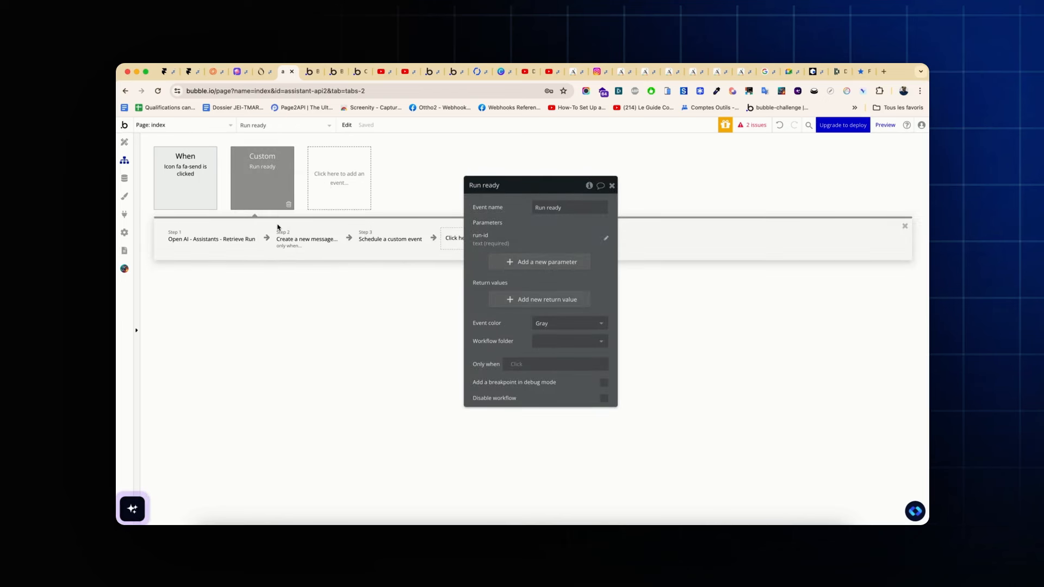
right_click(328, 186)
click(344, 192)
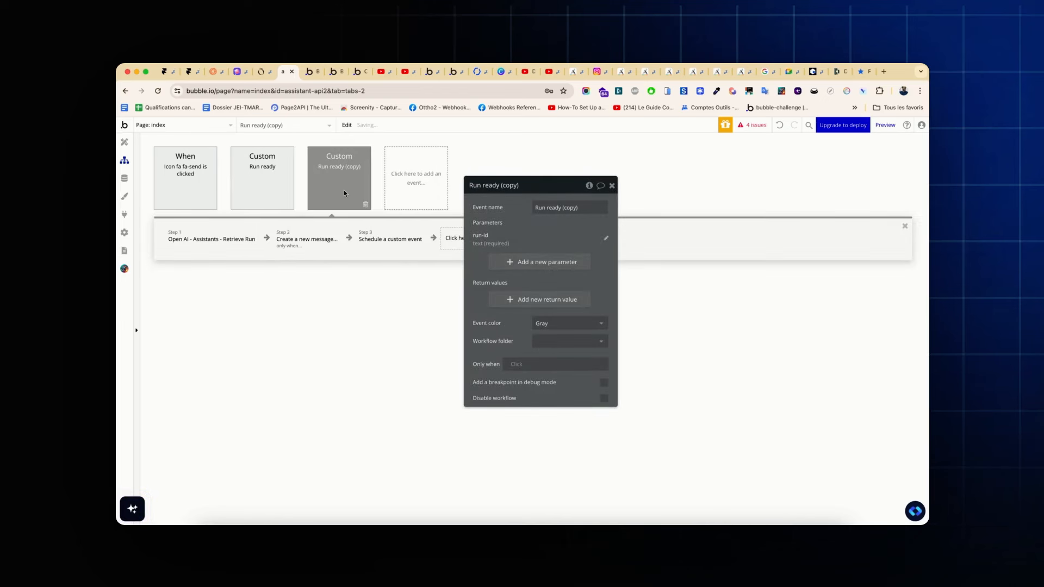
click(571, 208)
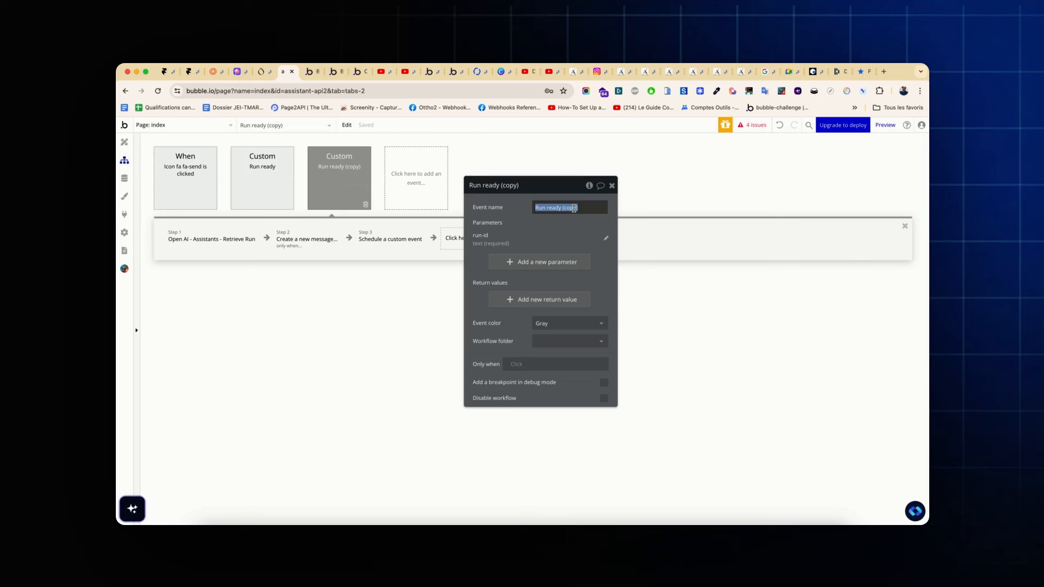
double_click(572, 209)
text(2)
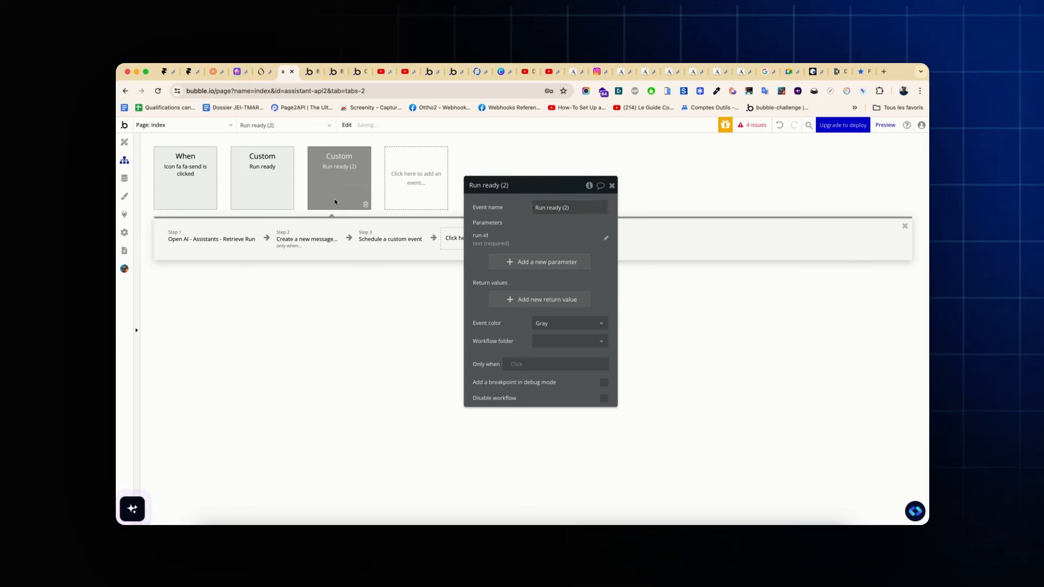
Set Run ready's scheduling action to trigger Run ready (2), passing run-id with a delay of 1 second
click(251, 170)
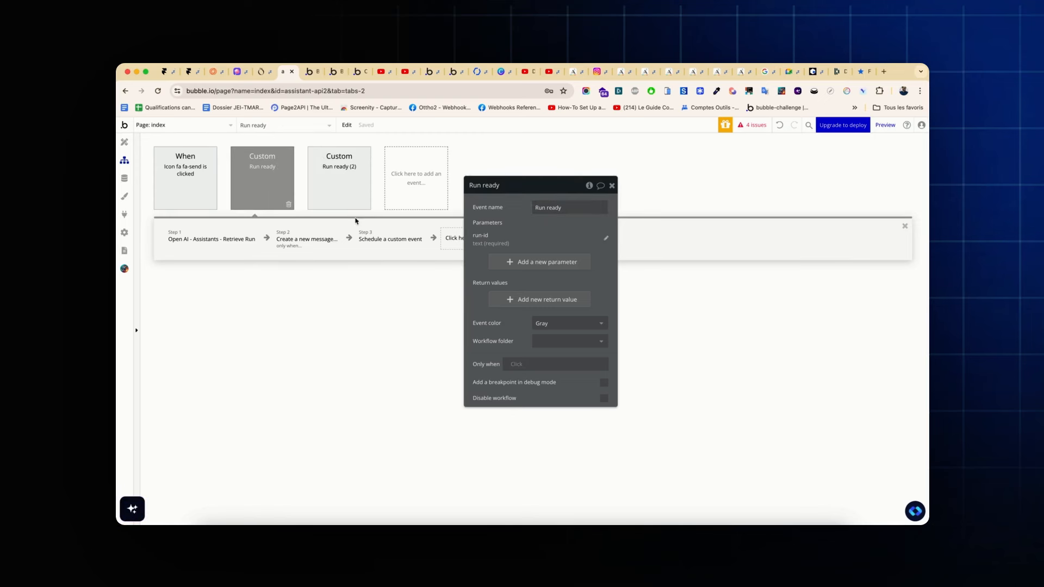
click(377, 243)
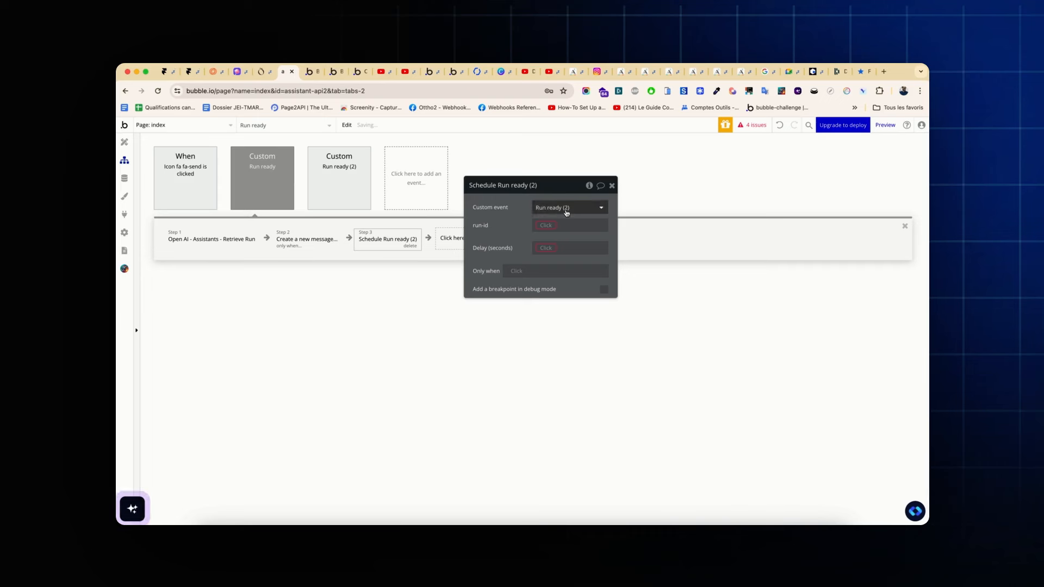
click(547, 226)
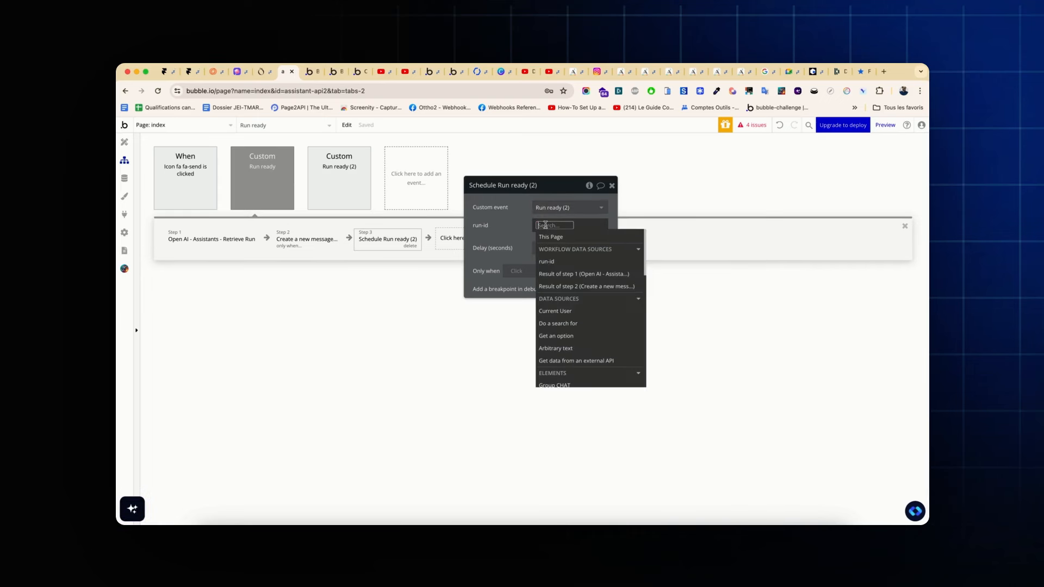
click(543, 263)
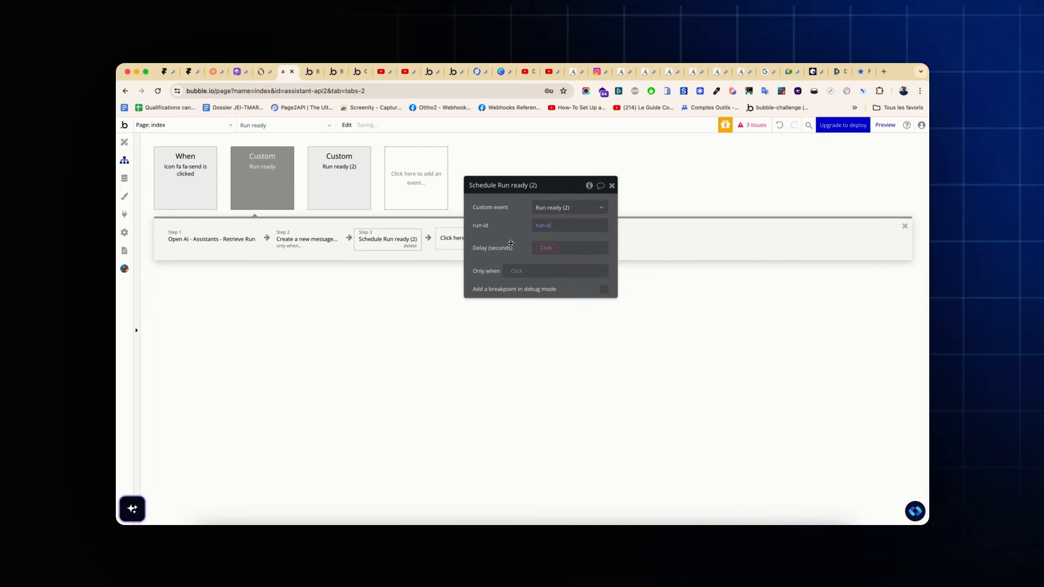
click(547, 247)
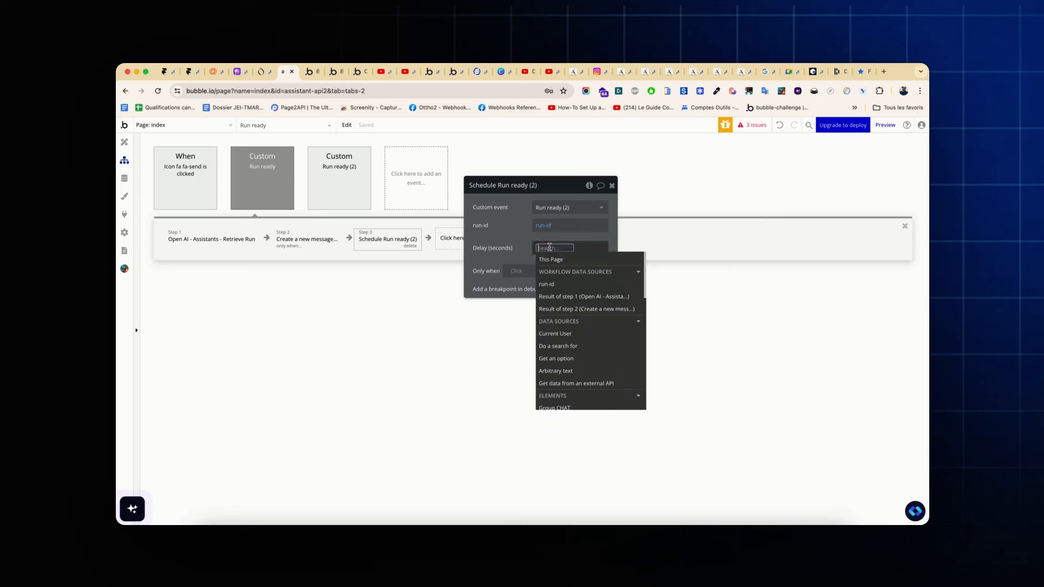
text(1)
click(518, 237)
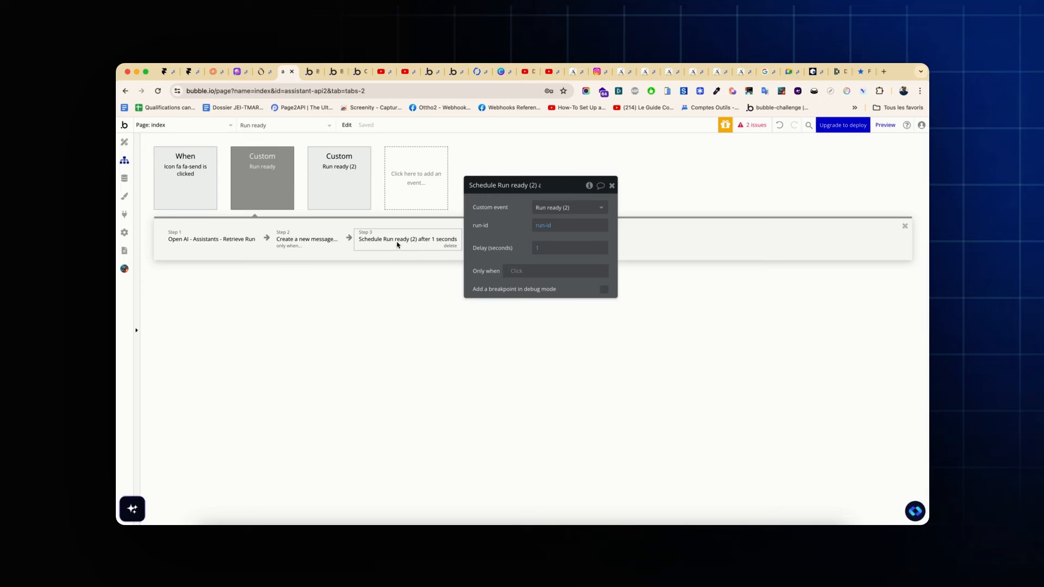
Copy the only-when condition from Run ready's Create a new message action to its Schedule Run ready (2) action
click(324, 246)
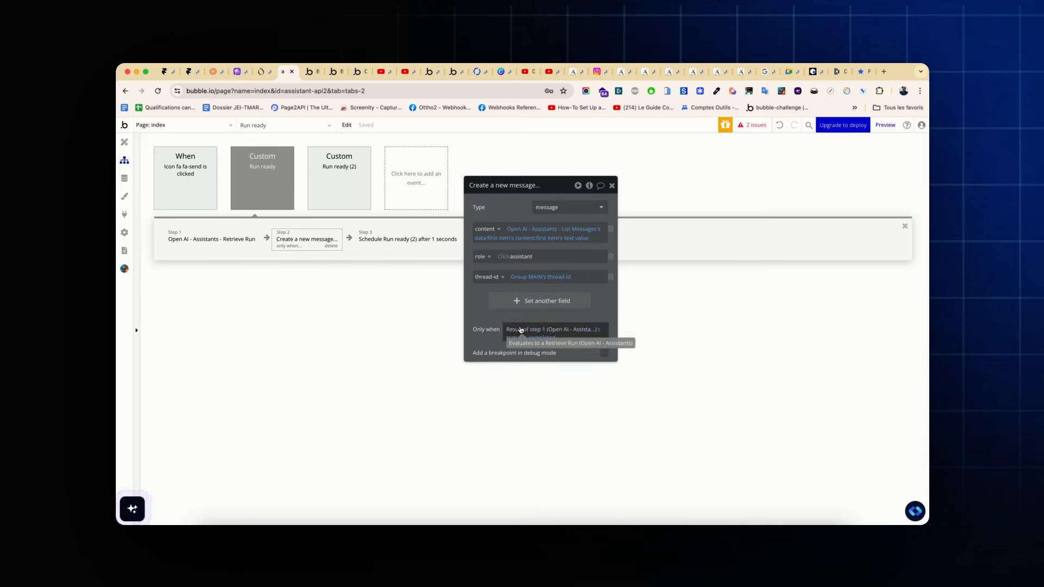
right_click(521, 330)
click(568, 306)
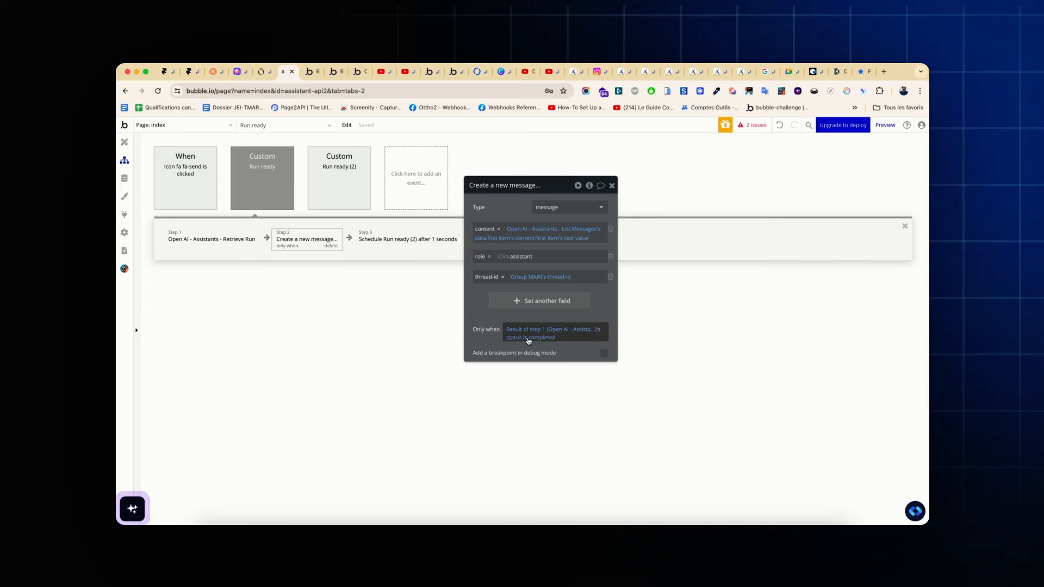
click(414, 239)
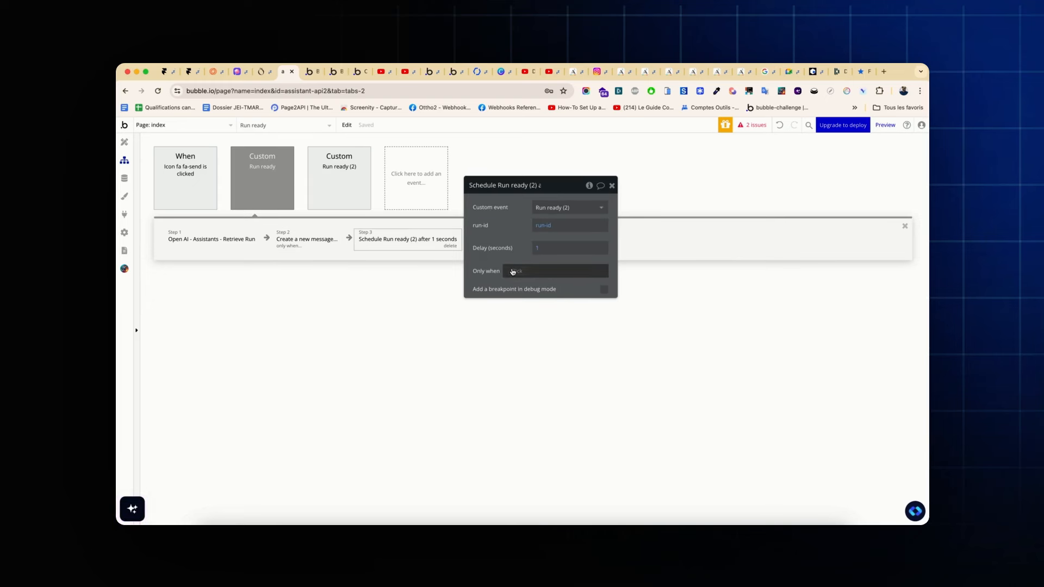
right_click(508, 272)
click(563, 258)
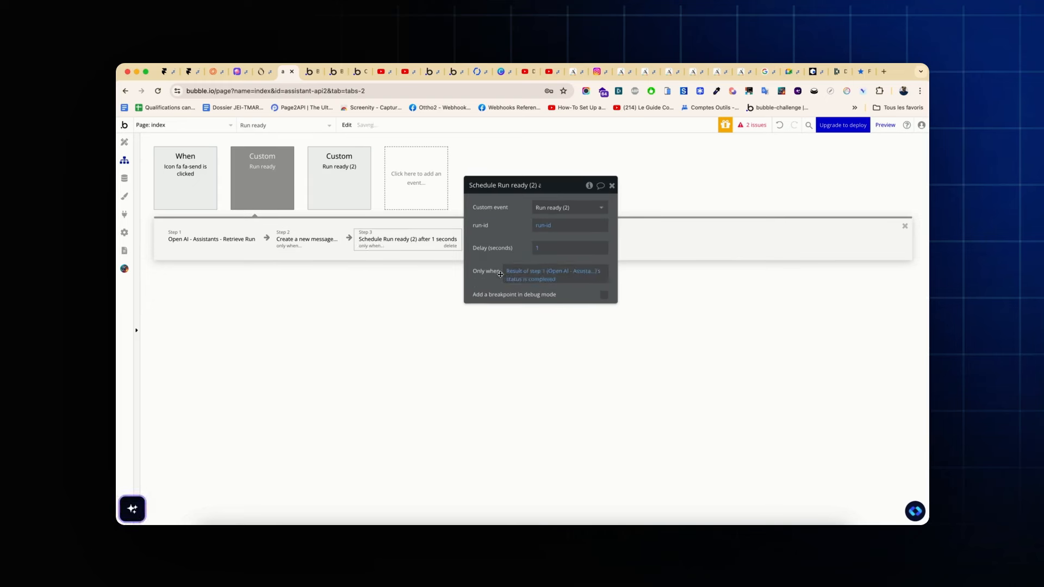
Change the Schedule Run ready (2) action's condition so that step 1's status is not completed
click(330, 248)
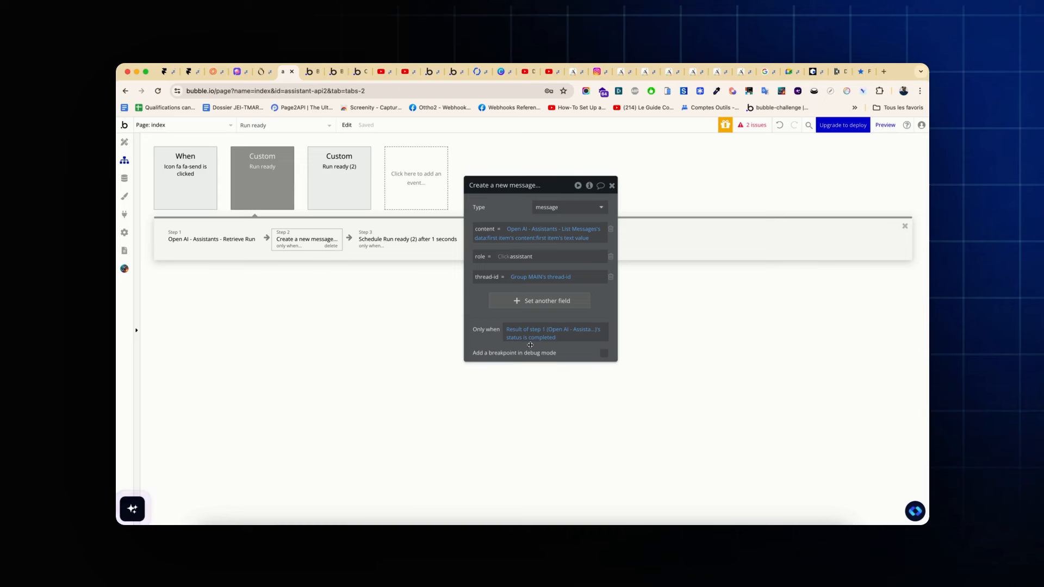
click(403, 242)
click(518, 284)
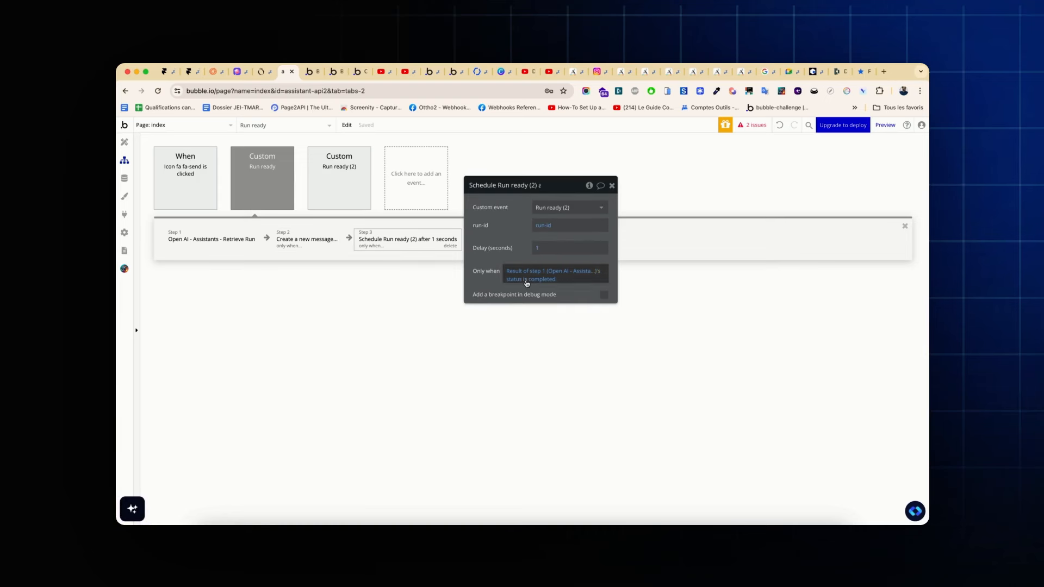
text(is no)
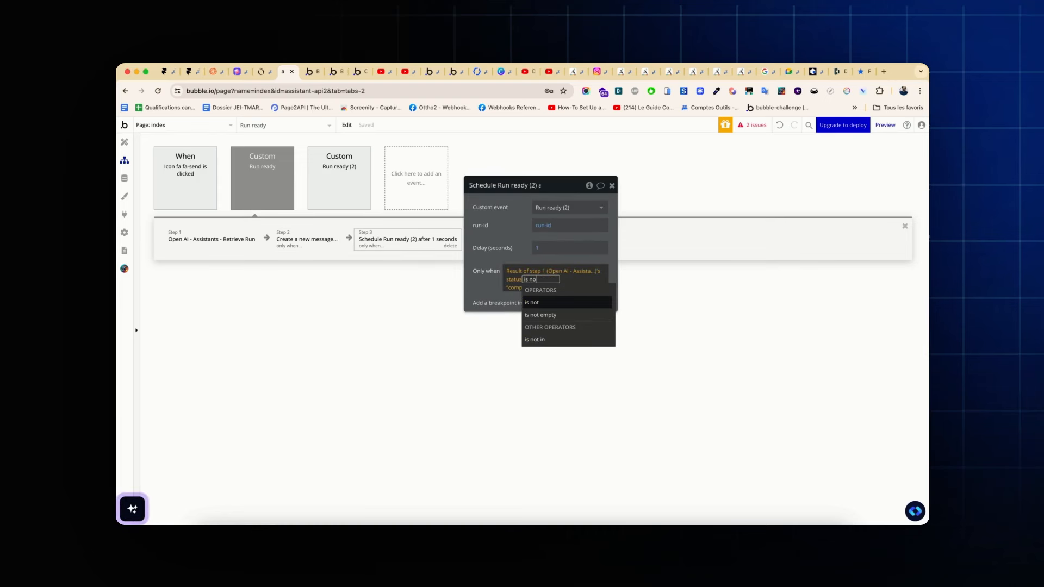
click(531, 302)
click(490, 289)
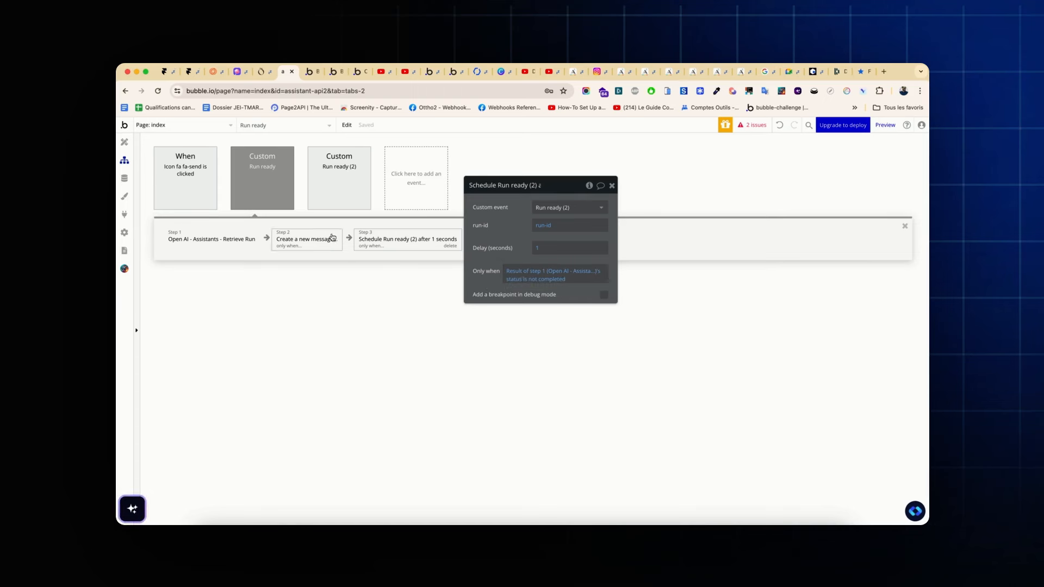
Check the copied actions in the Run ready (2) workflow and set its scheduling action's custom event to Run ready
click(333, 191)
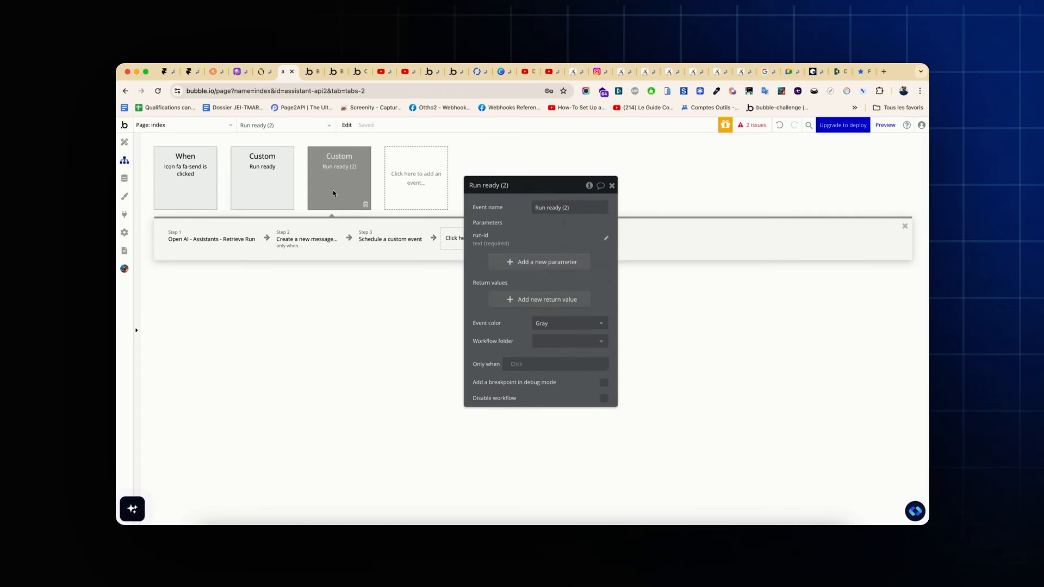
click(204, 239)
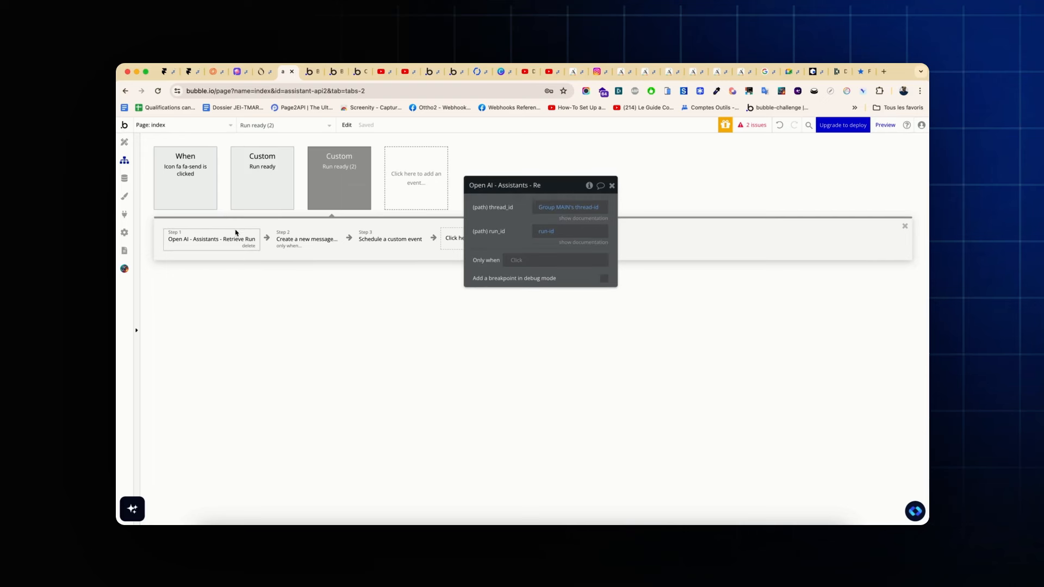
click(309, 246)
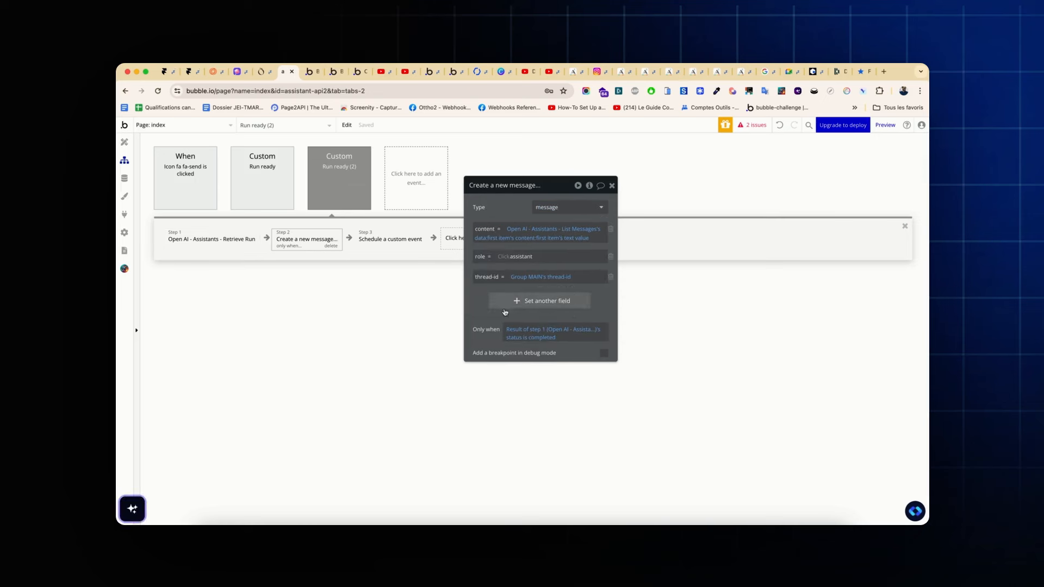
click(381, 243)
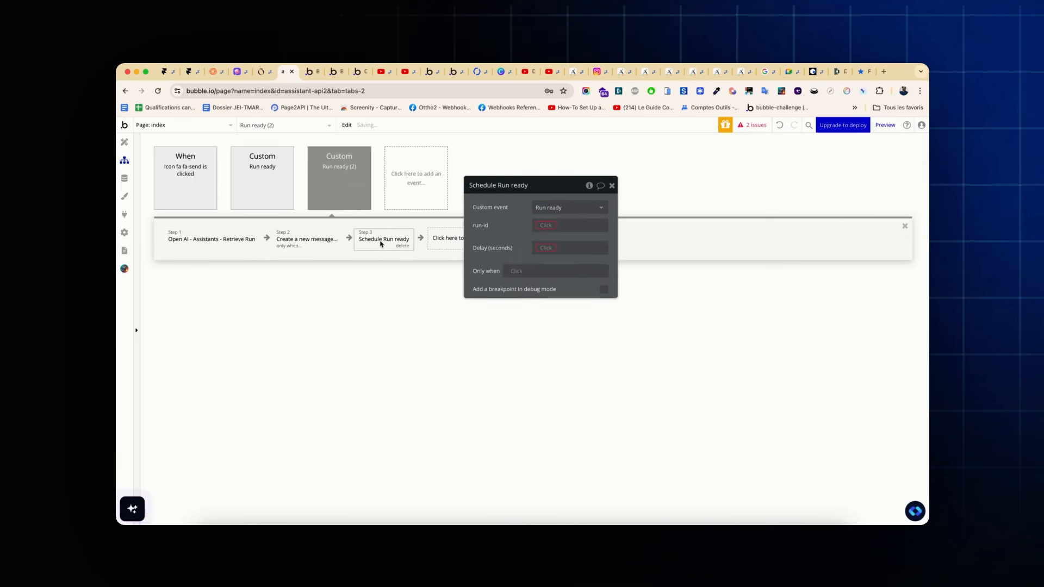
Copy the is not completed condition to Run ready (2)'s Schedule Run ready action and set its source to the result of step 1
click(286, 201)
click(401, 242)
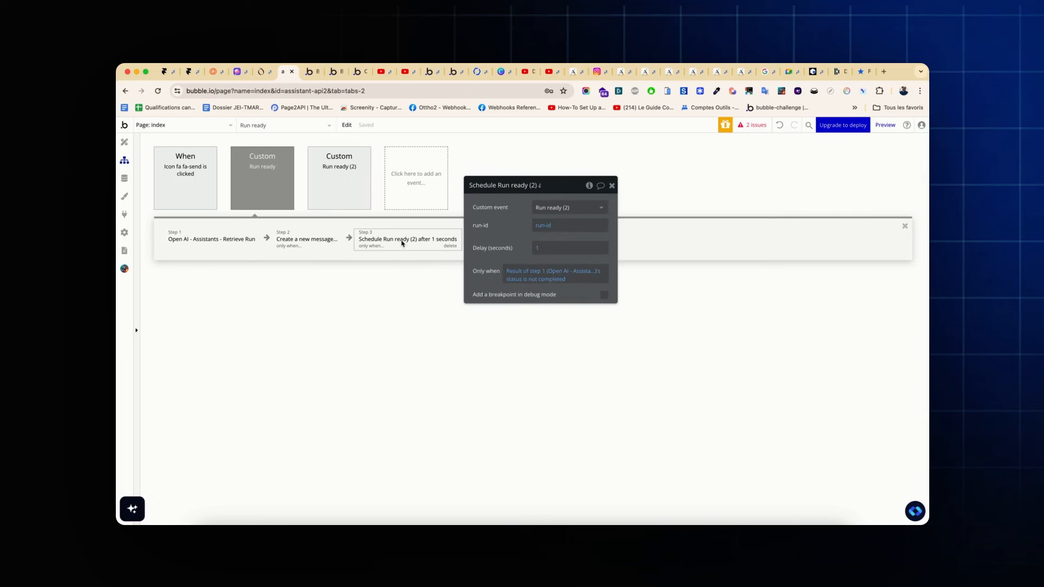
click(511, 269)
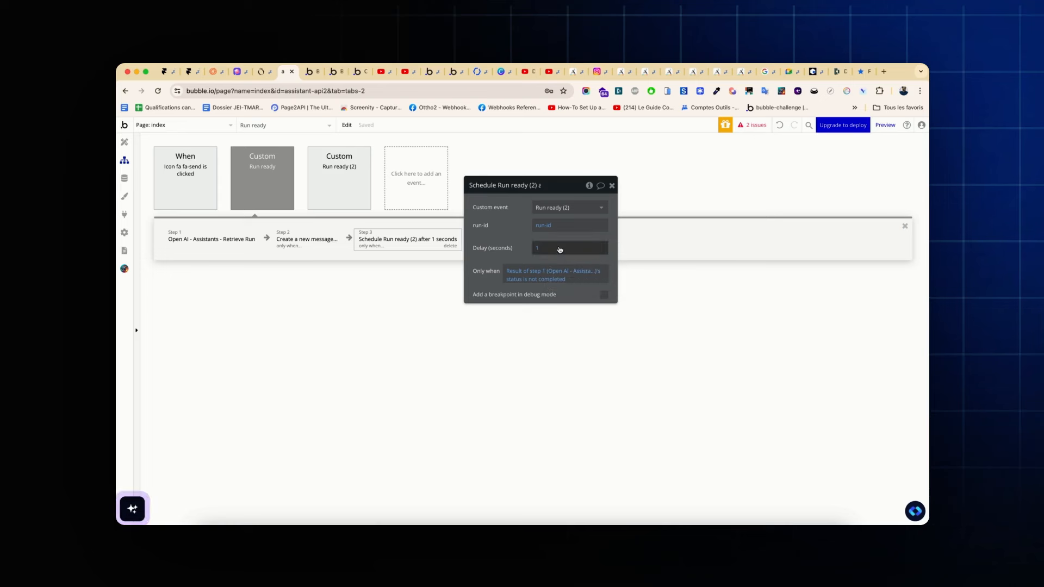
click(362, 206)
click(396, 240)
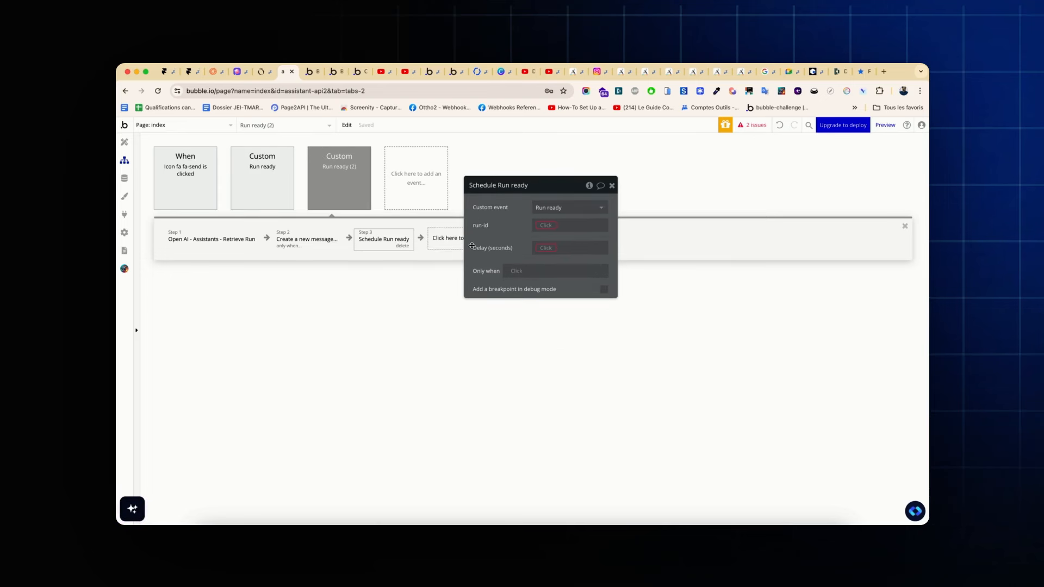
right_click(548, 255)
click(568, 257)
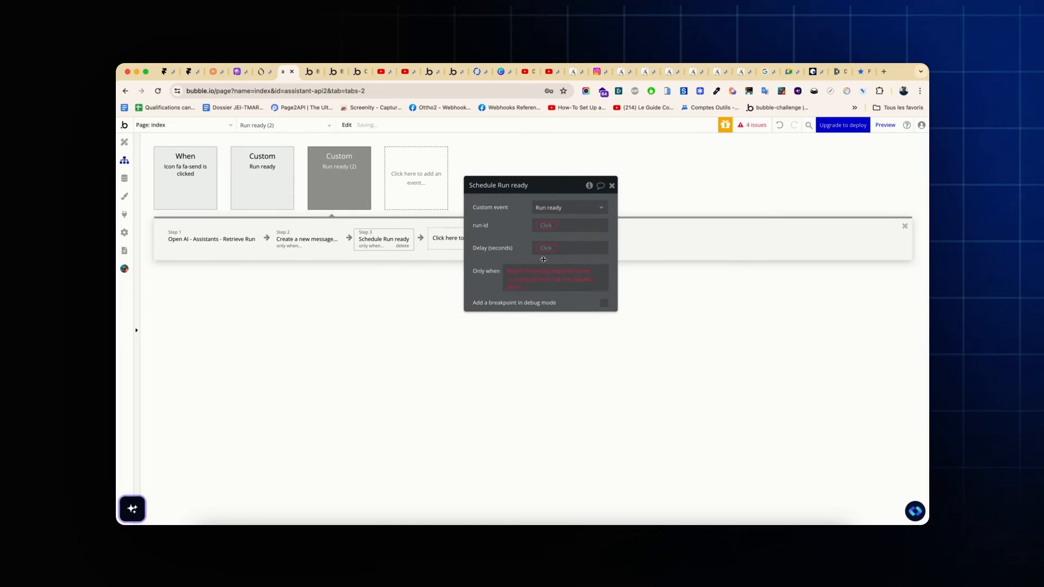
click(535, 269)
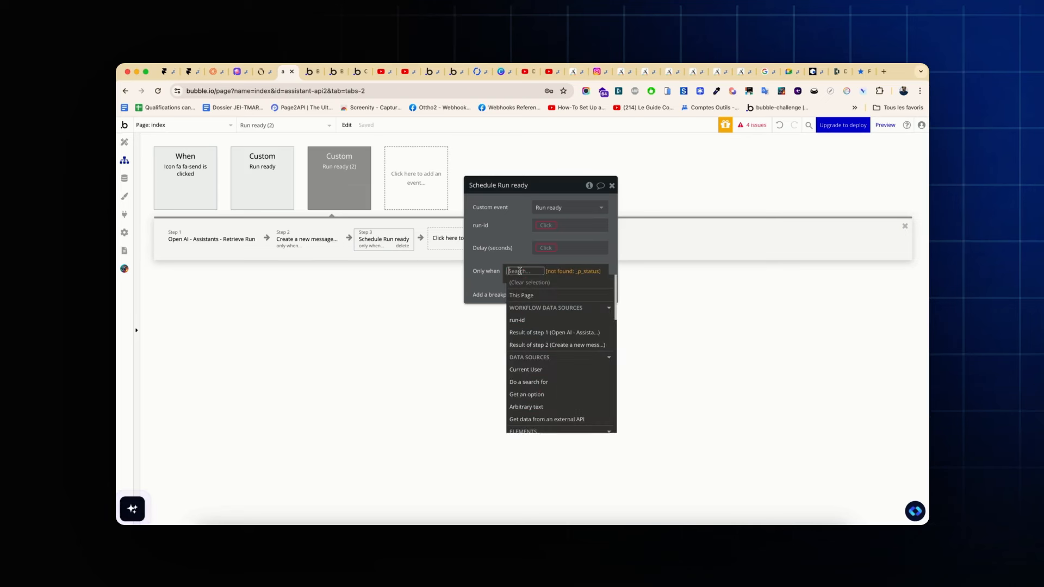
click(536, 332)
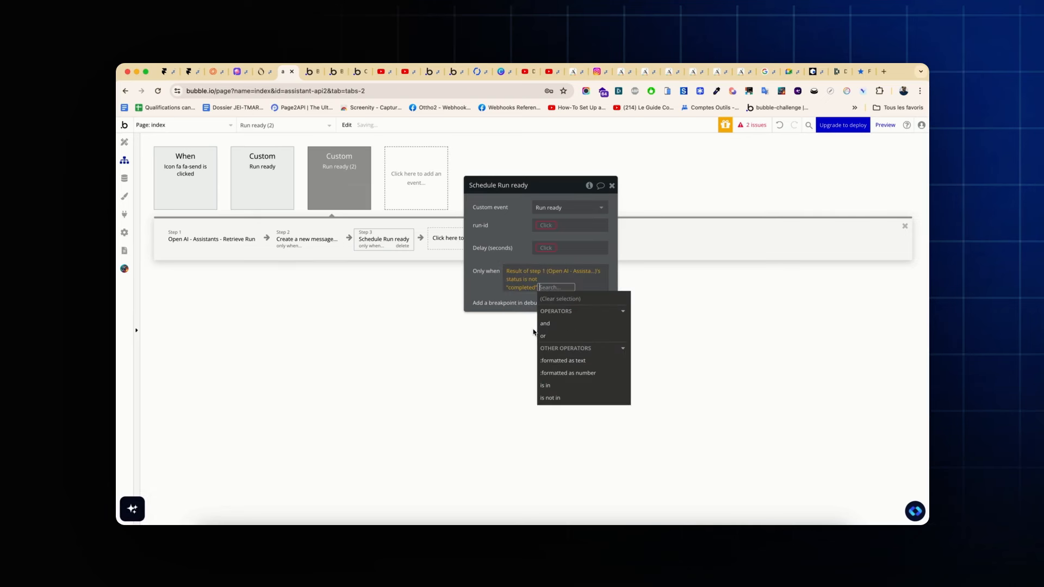
In Run ready (2)'s Schedule Run ready action, set the run-id parameter to run-id and the delay to 1 second
click(536, 334)
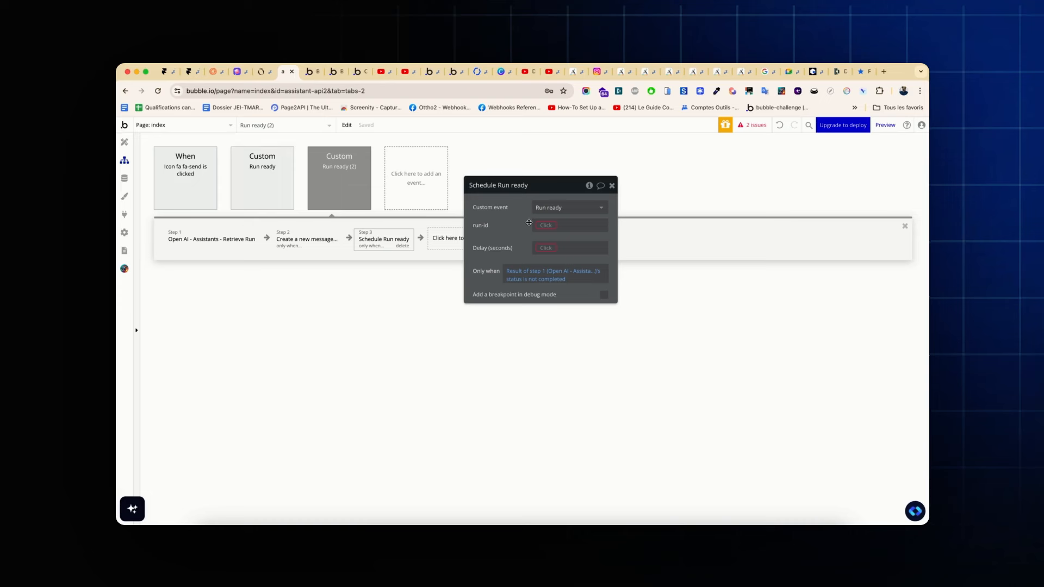
click(546, 225)
click(546, 261)
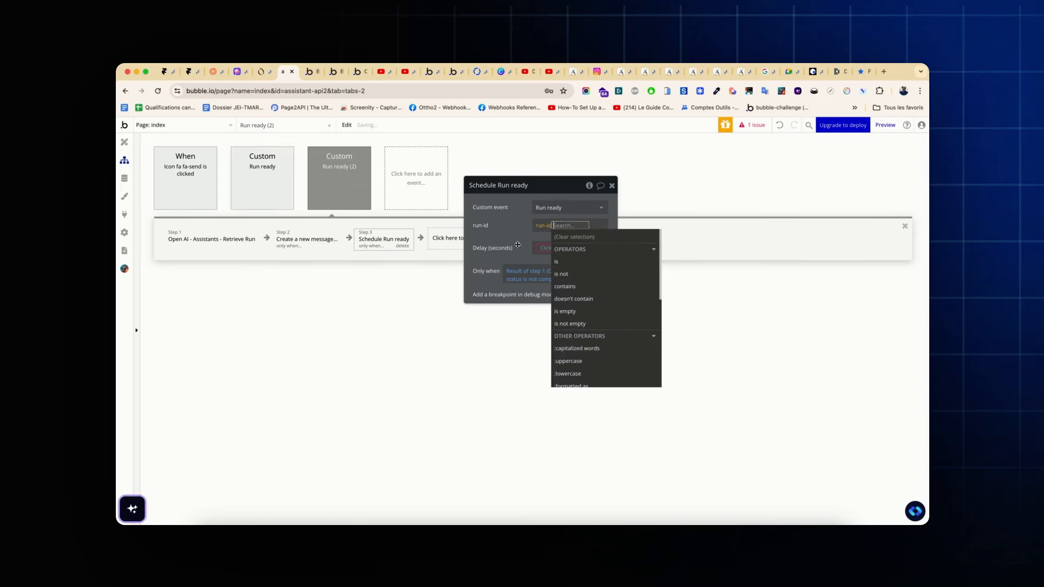
click(517, 244)
click(549, 248)
text(1)
click(512, 246)
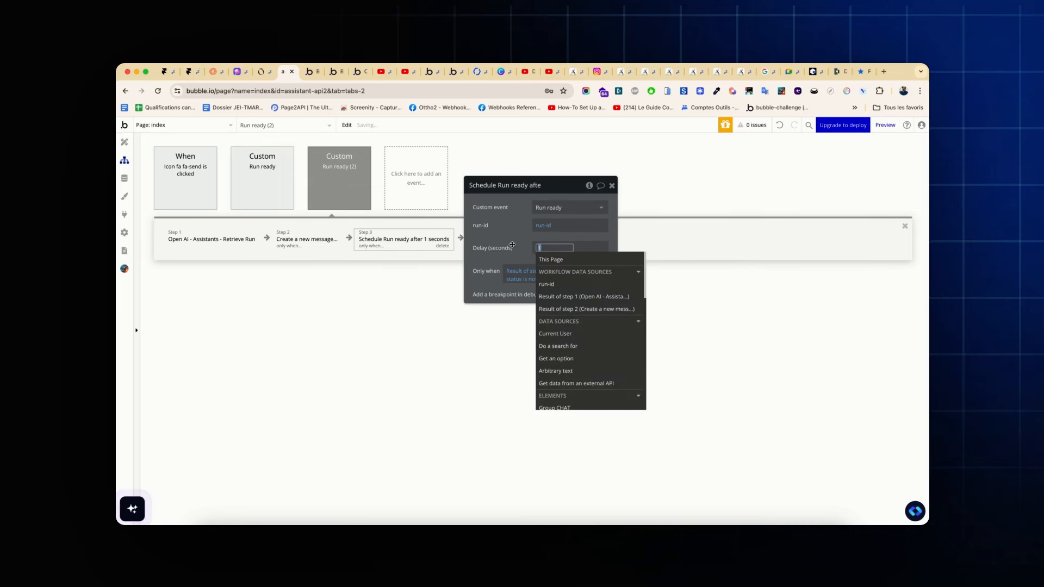
click(513, 245)
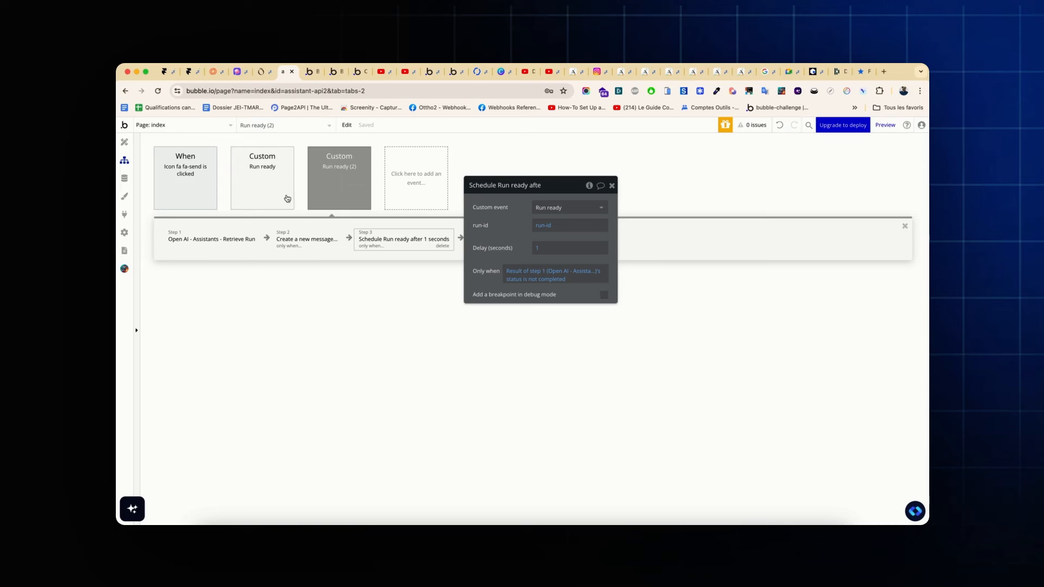
Check the Run ready (2) event's settings and the fields of its Create a new message action
click(263, 194)
click(318, 192)
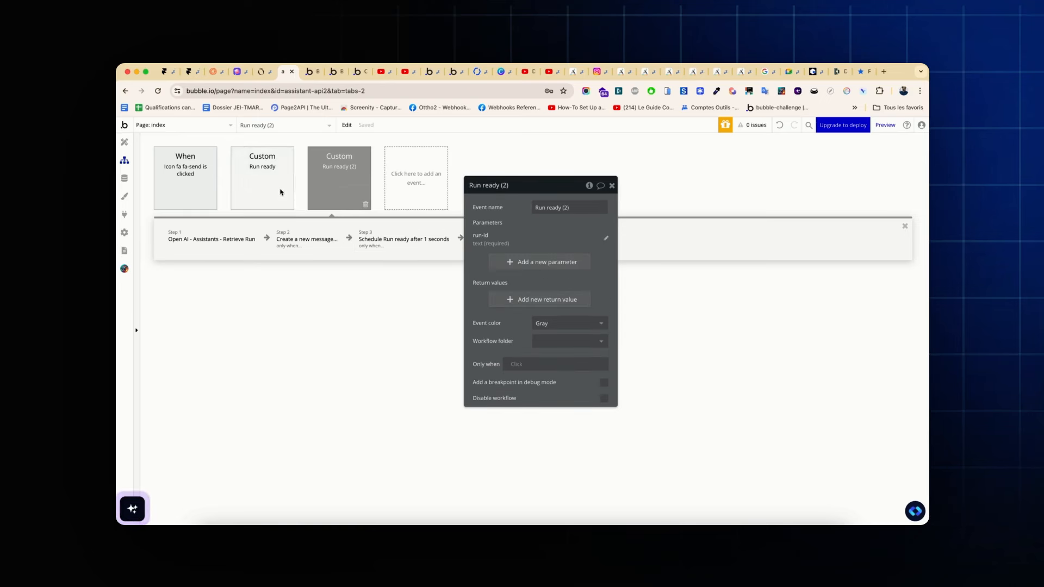
click(280, 191)
click(322, 193)
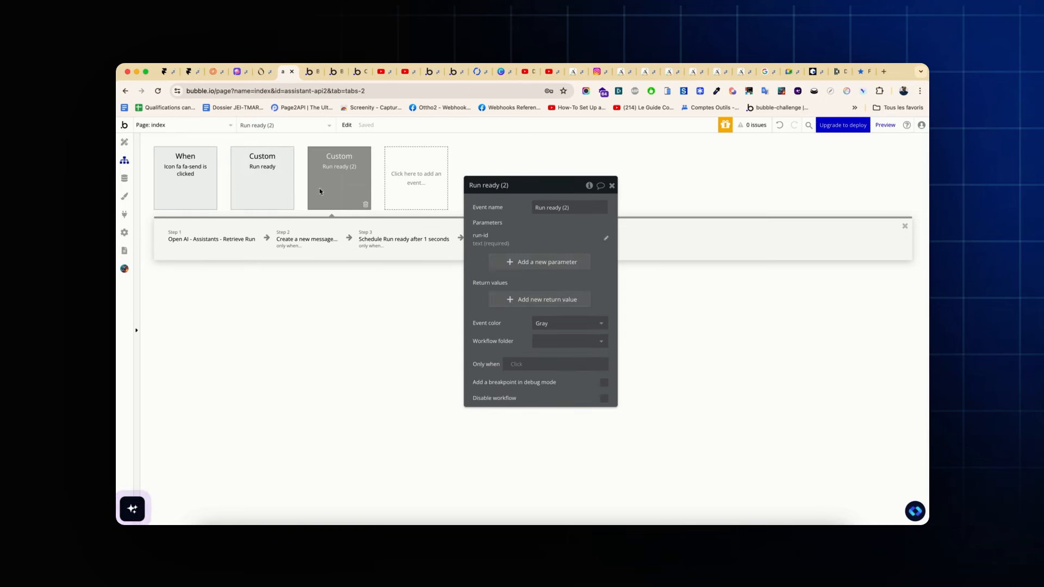
click(300, 241)
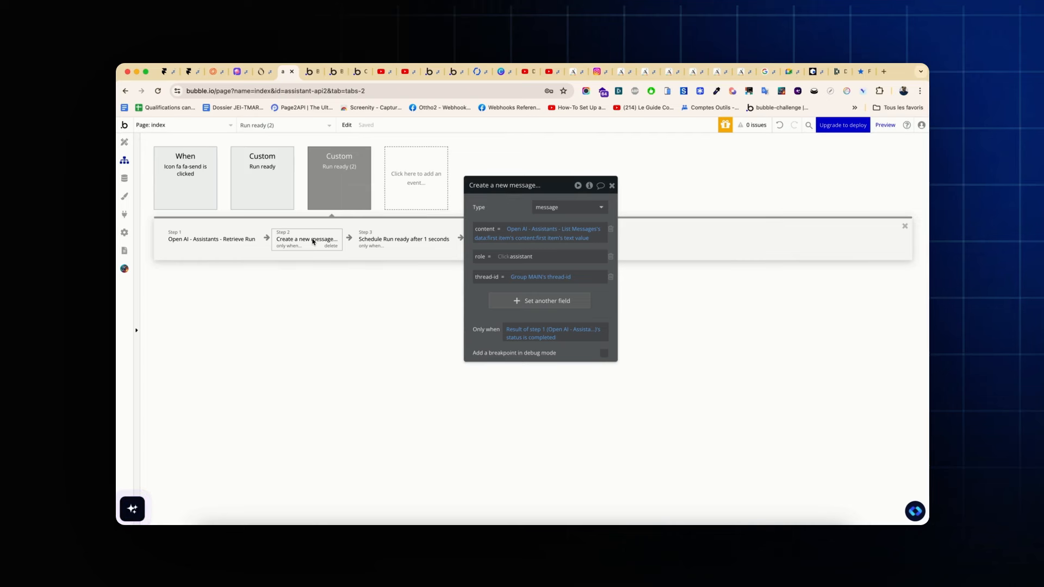
Switch to the app preview, reload it and send "bonjour" to the assistant
click(310, 74)
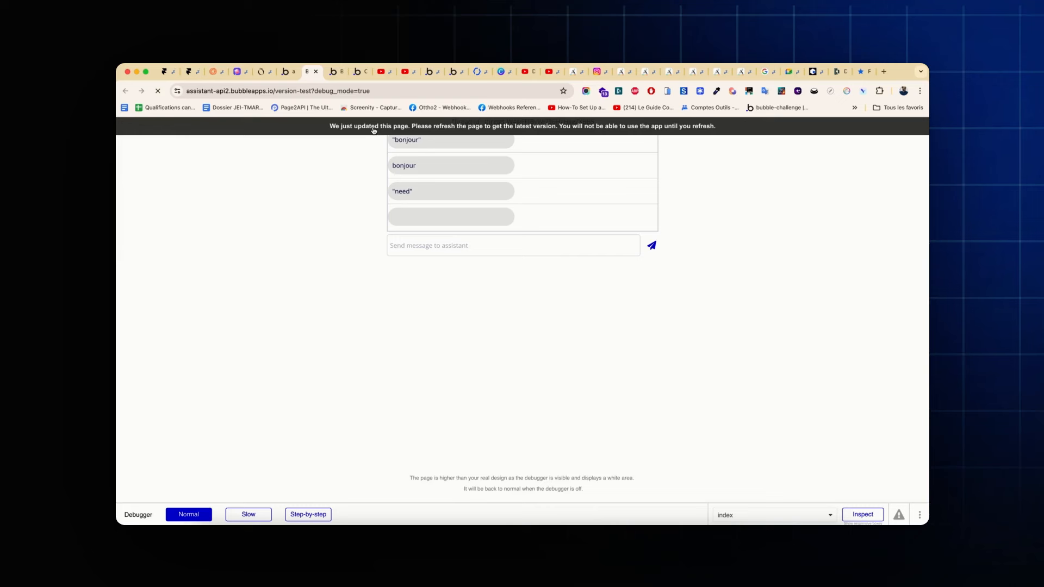
click(455, 239)
text(bonjour)
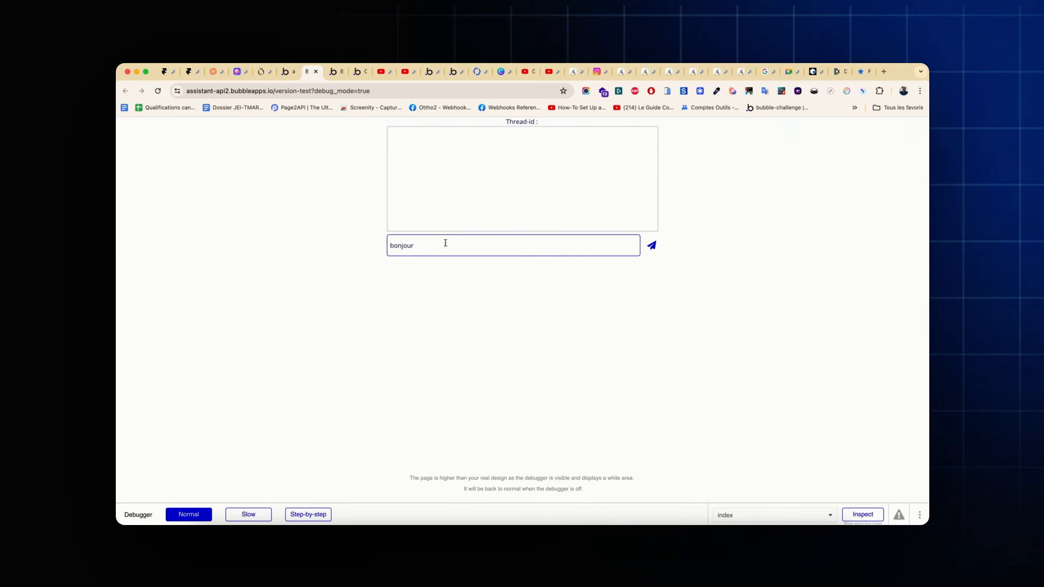
click(652, 245)
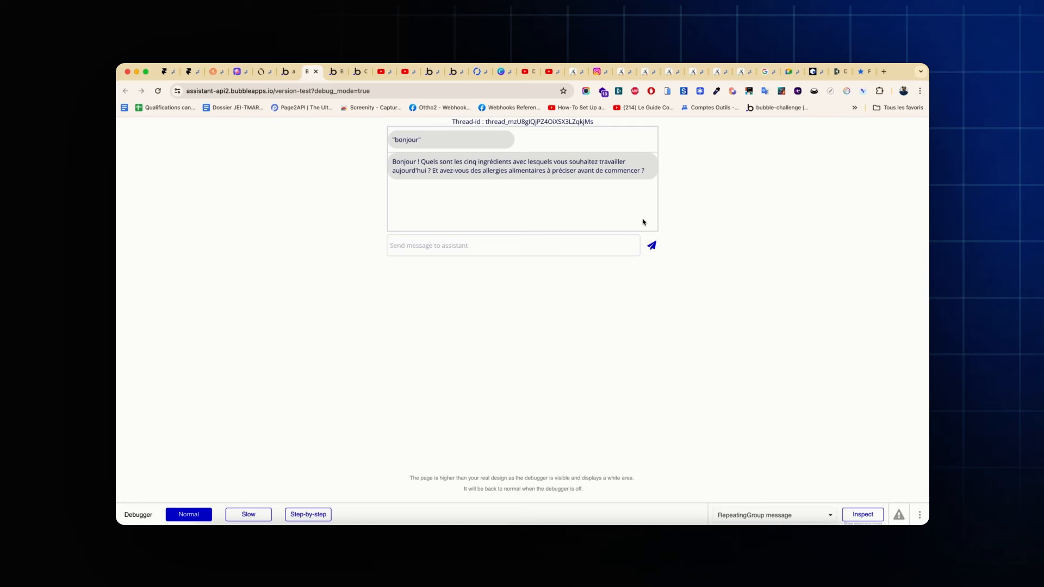
Send the assistant the message "allergie à l'arachide"
click(545, 250)
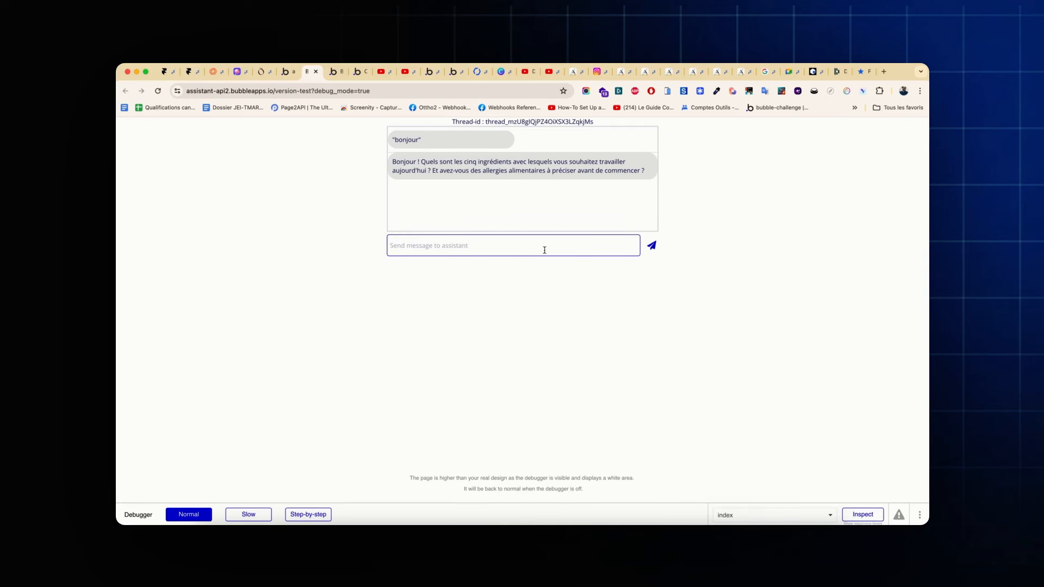
text(allergie à l'arachide)
key(Return)
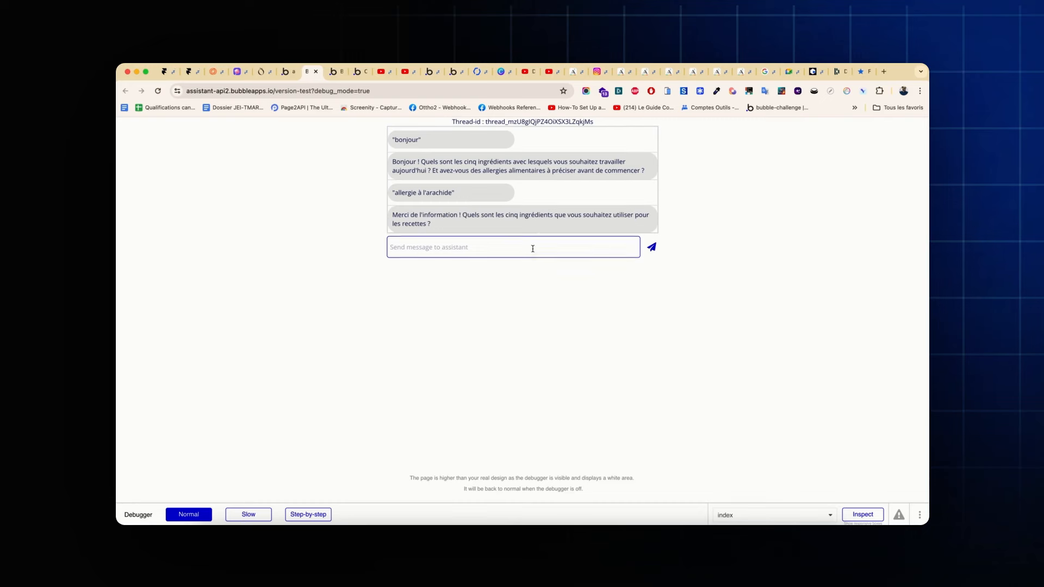
Send the assistant the ingredient list "parmesan, carotte, oeuf, ail, chocolat"
click(492, 248)
text(parme)
text(tte, oeuf, ail, chocola)
key(Return)
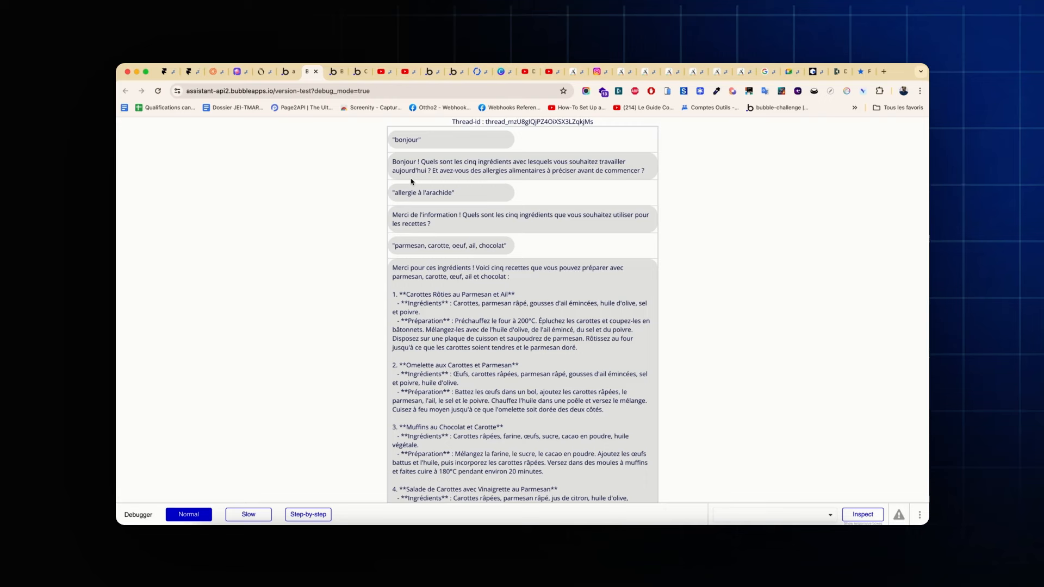
Review the assistant's full recipe reply in the chat, including how its headings are formatted
scroll(411, 181, down, 8)
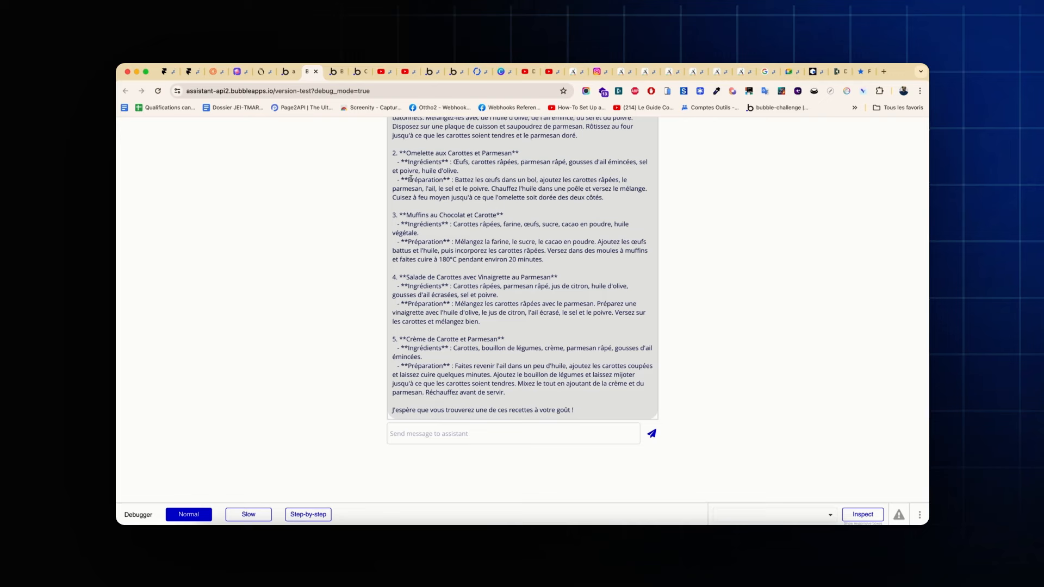
scroll(433, 241, up, 5)
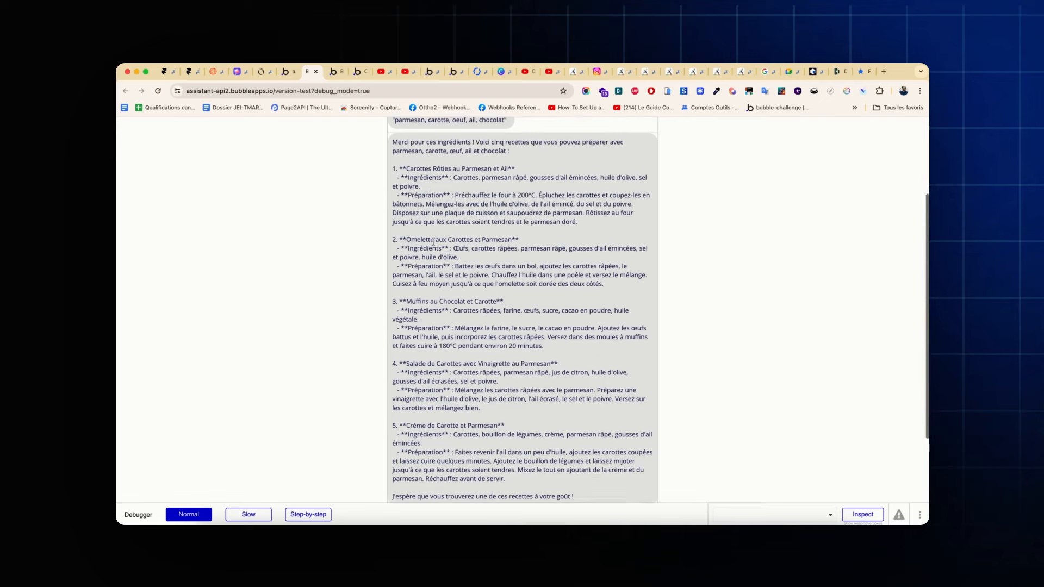
drag(400, 210, 525, 210)
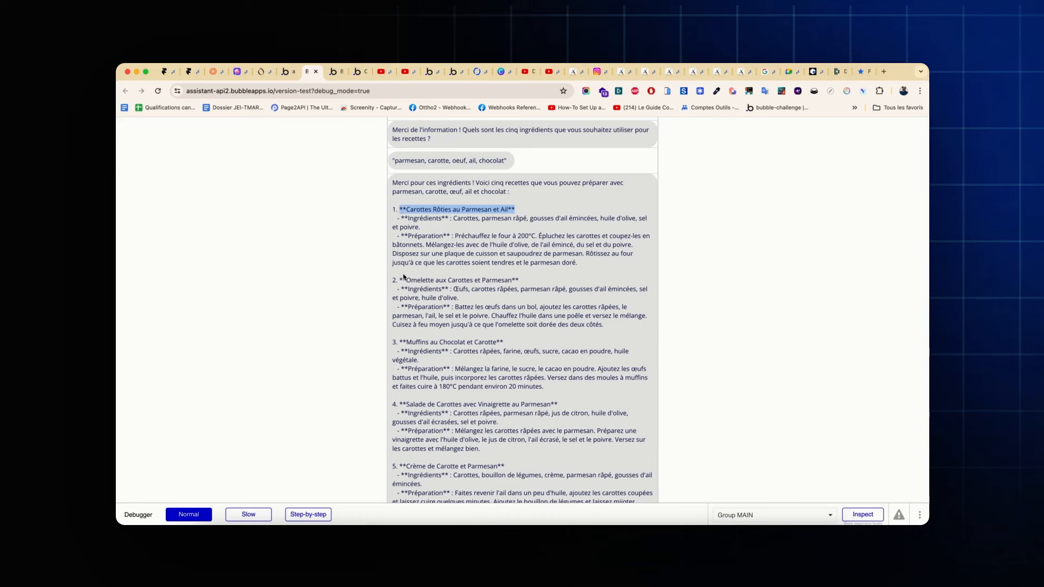
scroll(447, 292, down, 3)
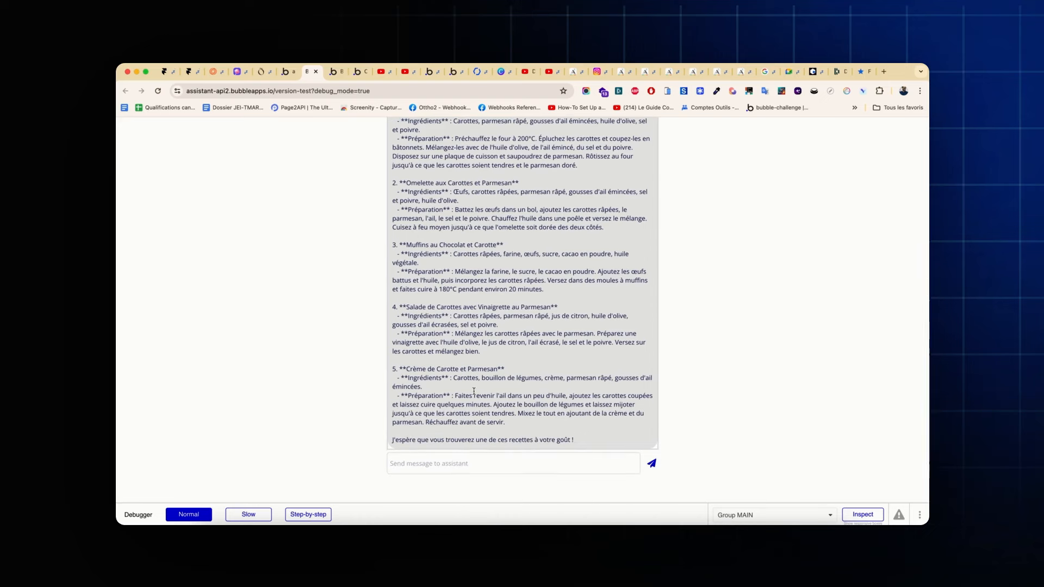
click(514, 465)
click(461, 387)
click(374, 281)
In the Bubble editor's page design, add an icon to Group CHAT before the message input and centre it vertically
click(285, 78)
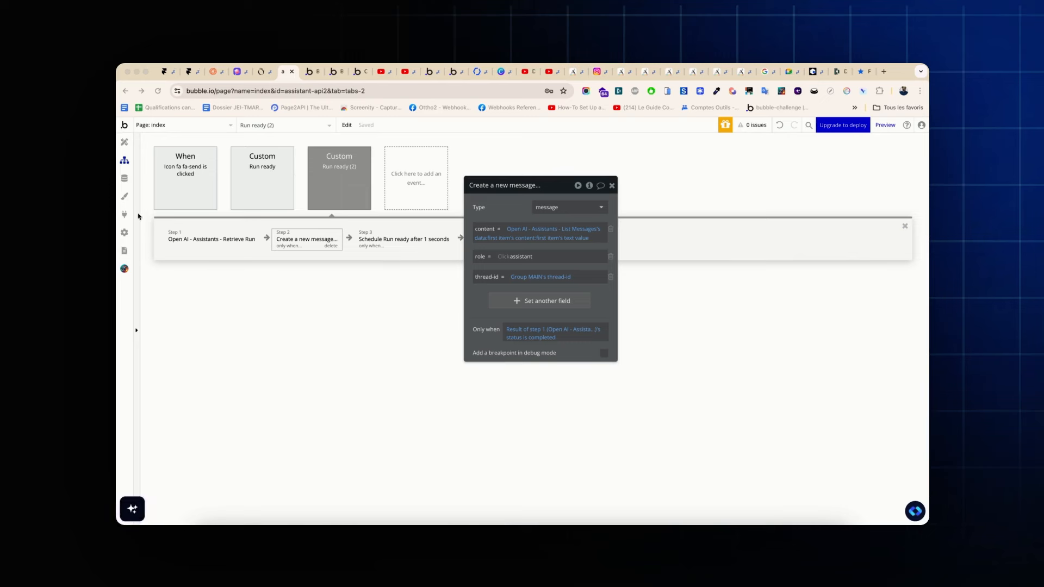
click(125, 144)
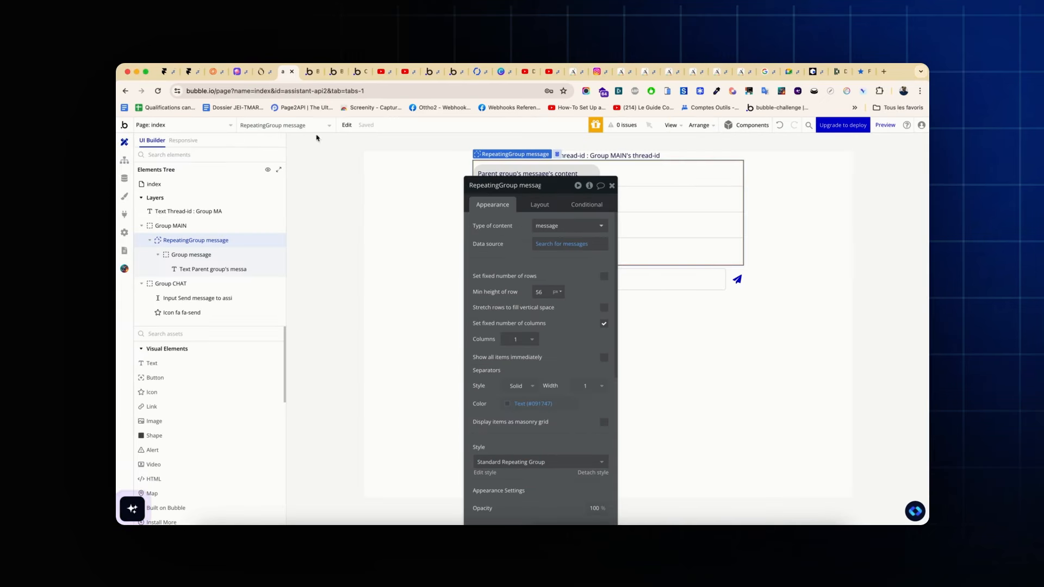
drag(531, 186, 334, 153)
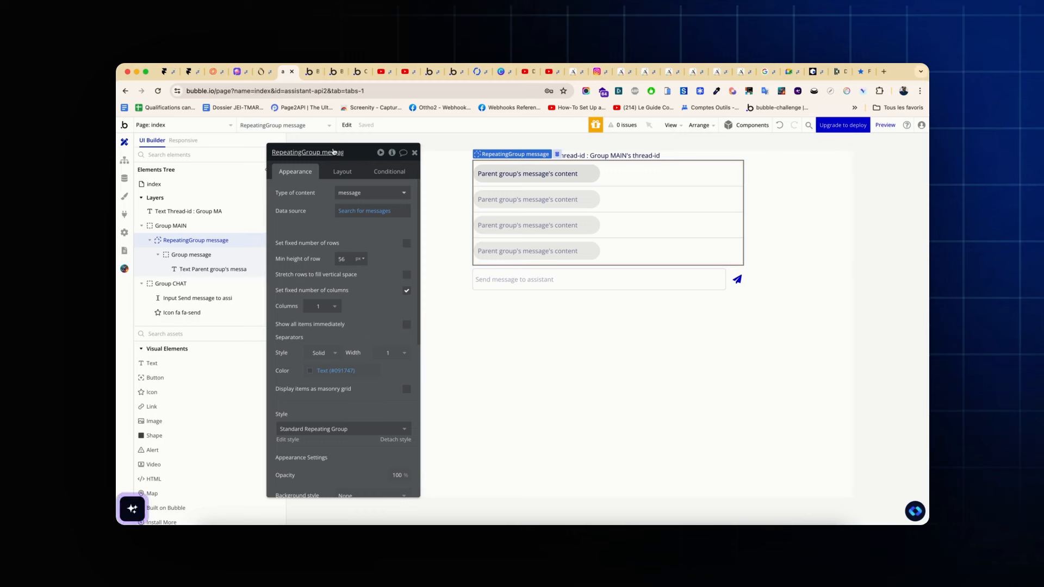
click(173, 283)
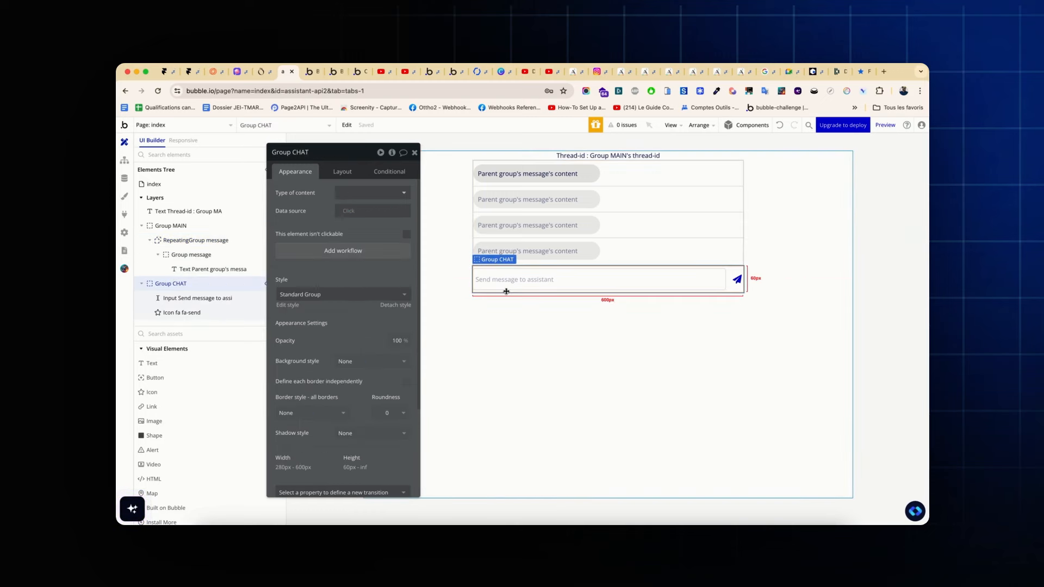
drag(152, 392, 476, 279)
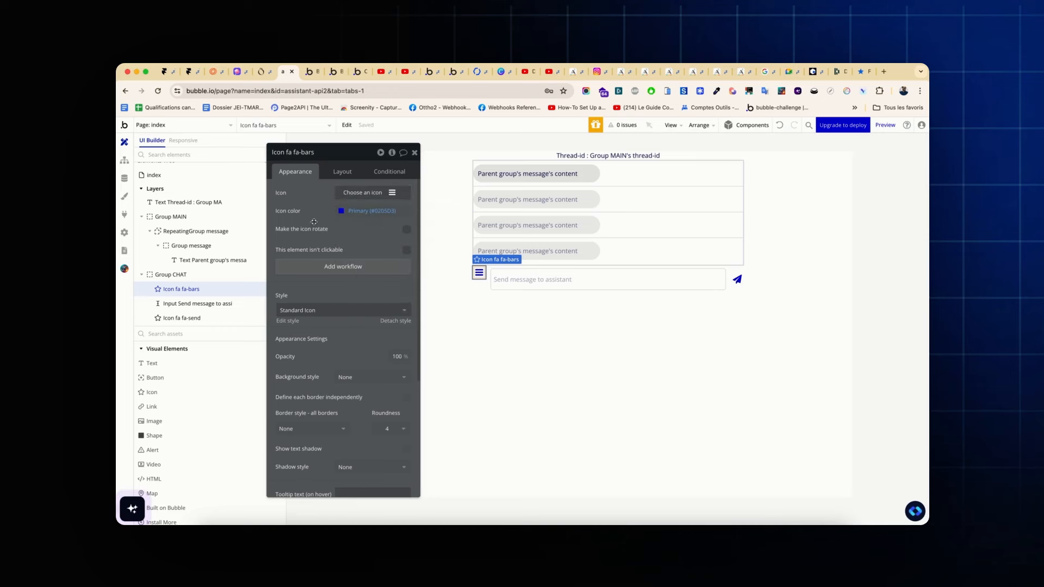
click(342, 170)
click(391, 242)
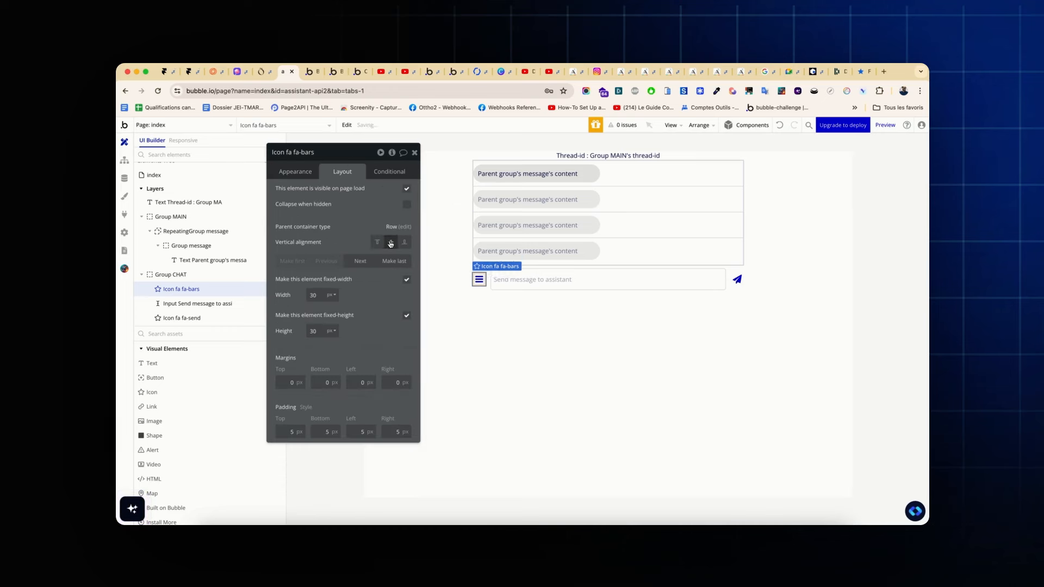
Make the new Group CHAT icon collapse when hidden and not visible on page load
click(306, 170)
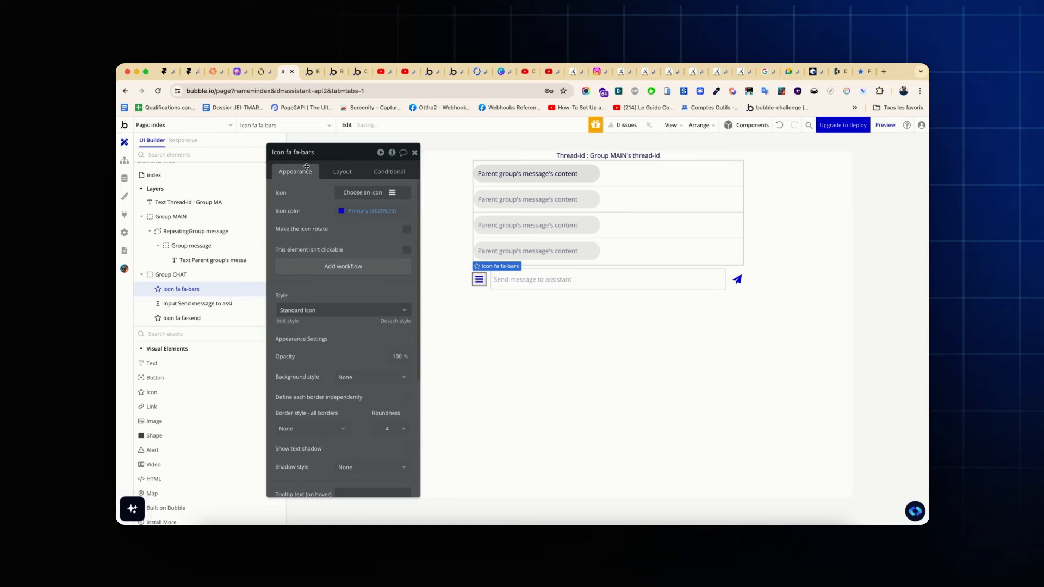
click(343, 171)
click(410, 205)
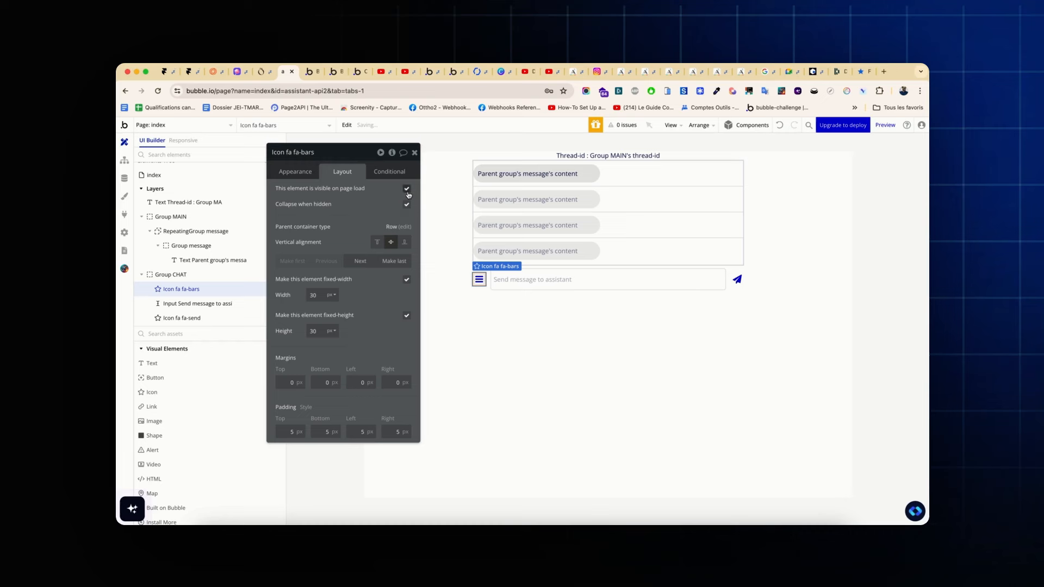
click(407, 189)
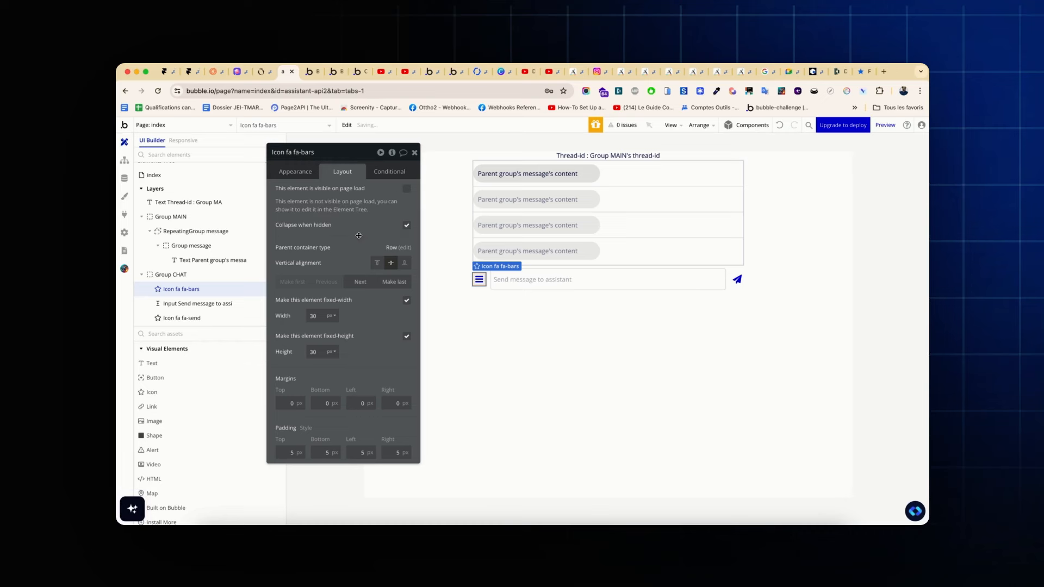
Change the new icon to fa-circle-o-notch and make it rotate
click(296, 171)
click(361, 192)
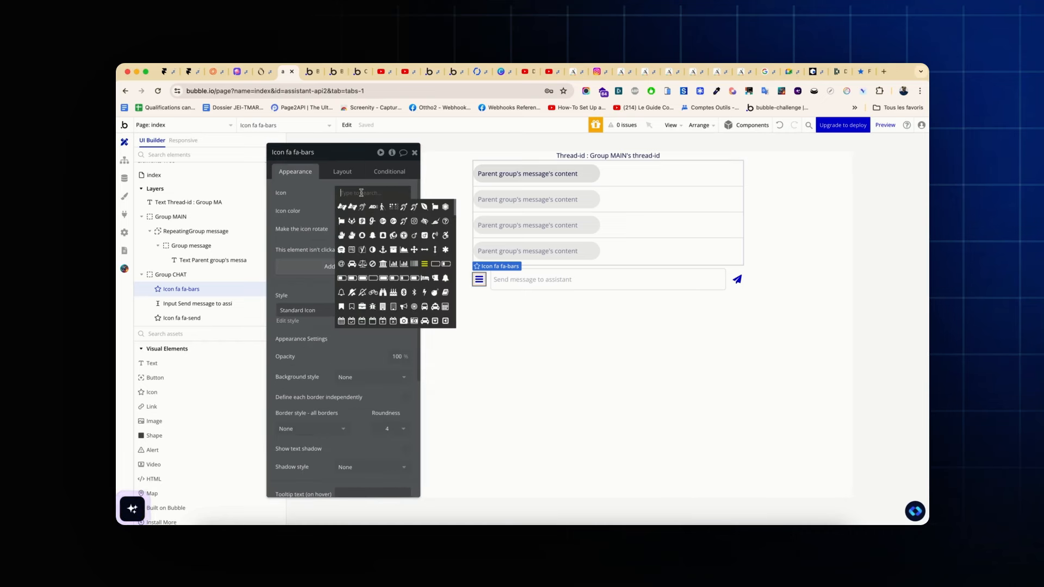
text(circle)
click(404, 207)
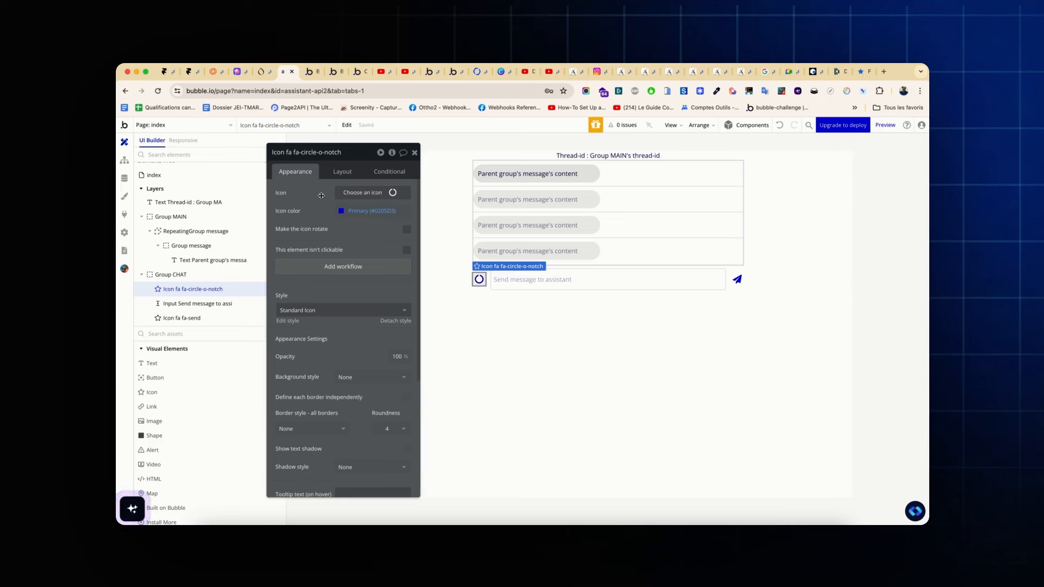
click(406, 229)
click(342, 171)
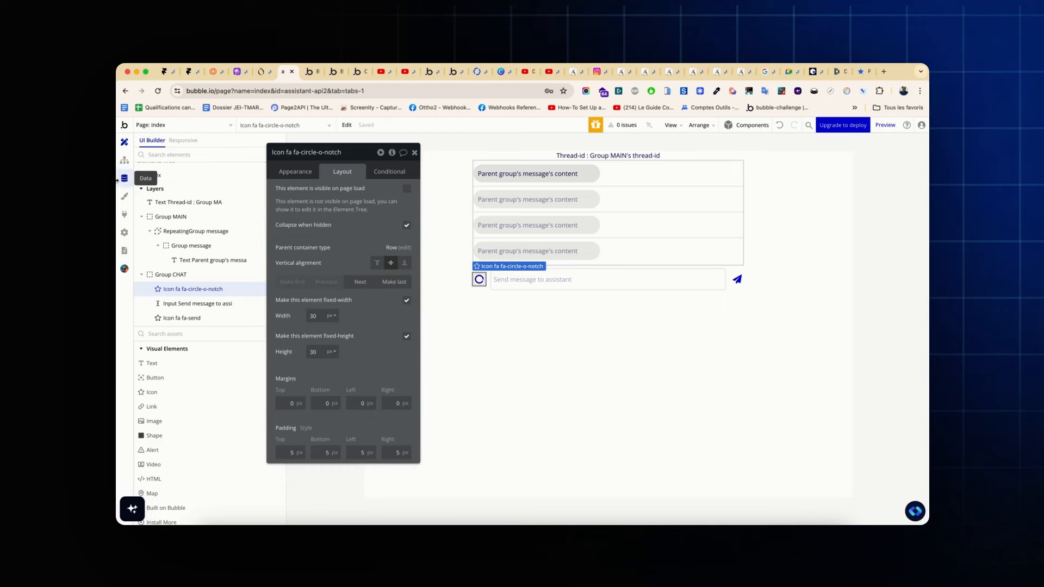
Add a Show action for Icon fa fa-circle-o-notch to the Run ready workflow and move it to the first step
click(124, 159)
drag(305, 158, 576, 220)
click(262, 180)
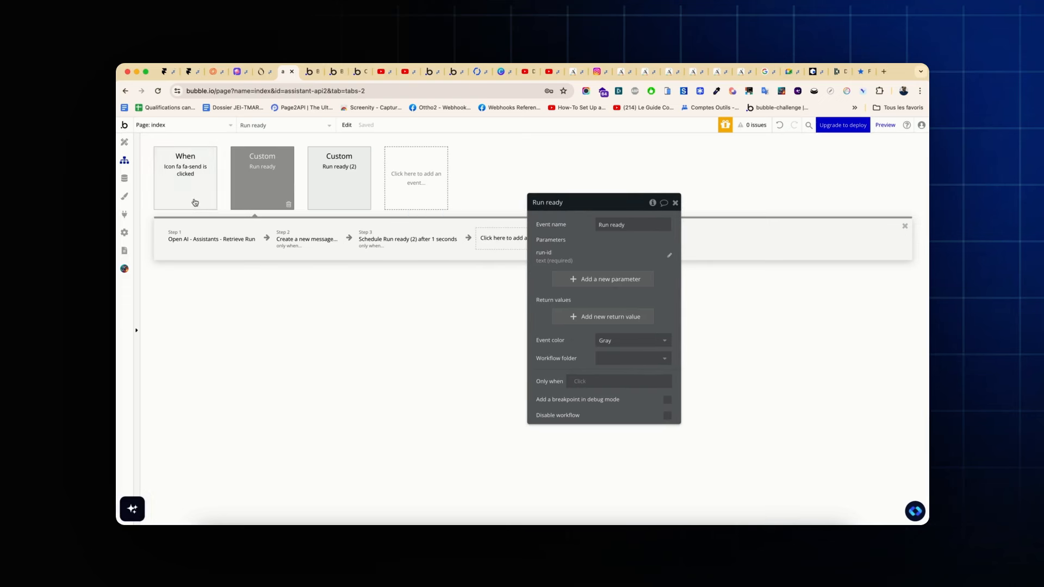
click(502, 241)
text(sh)
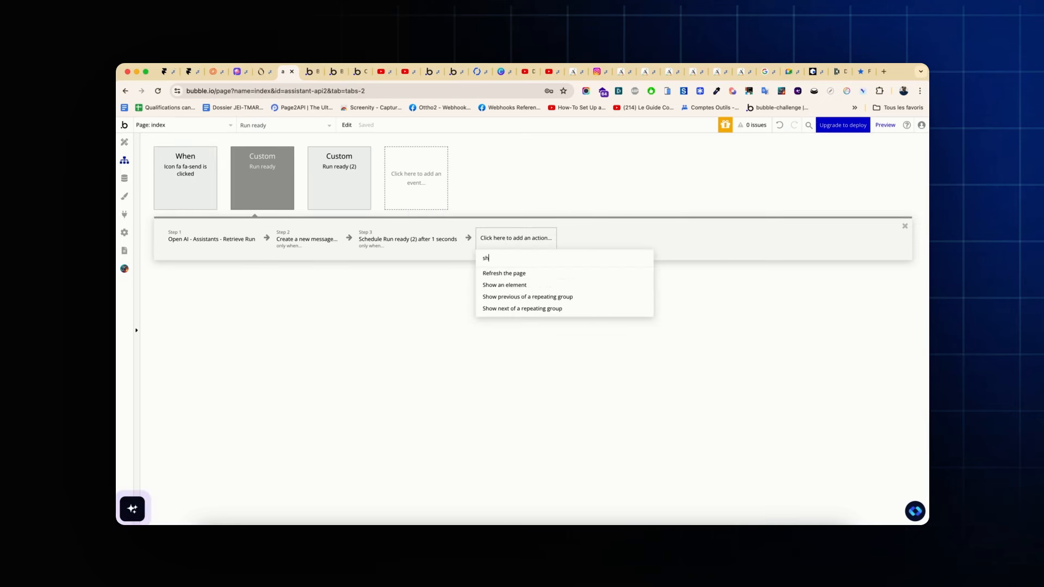
text(o)
key(BackSpace)
key(BackSpace)
key(BackSpace)
mouse_move(524, 360)
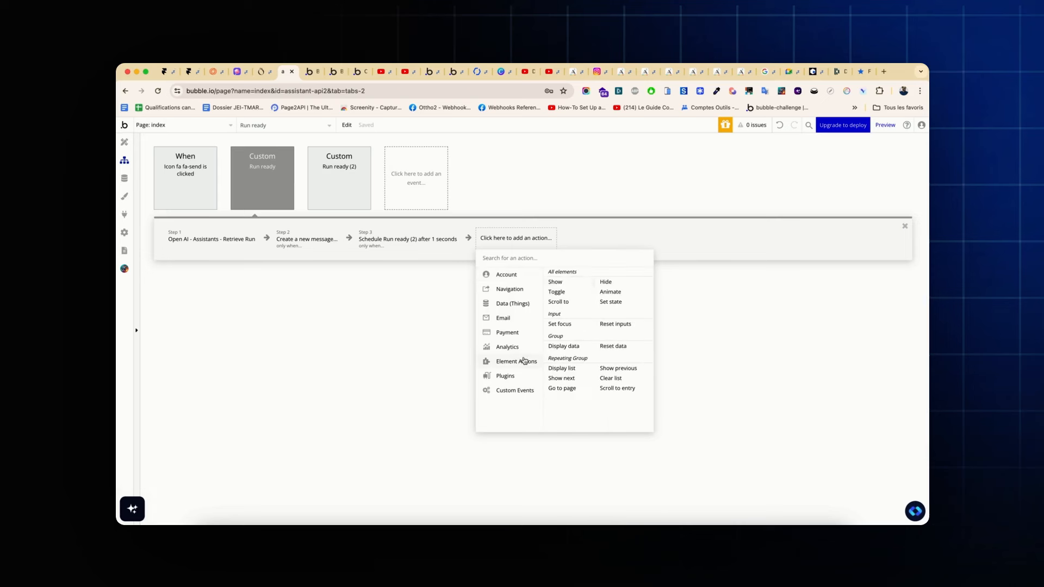
click(563, 282)
click(604, 223)
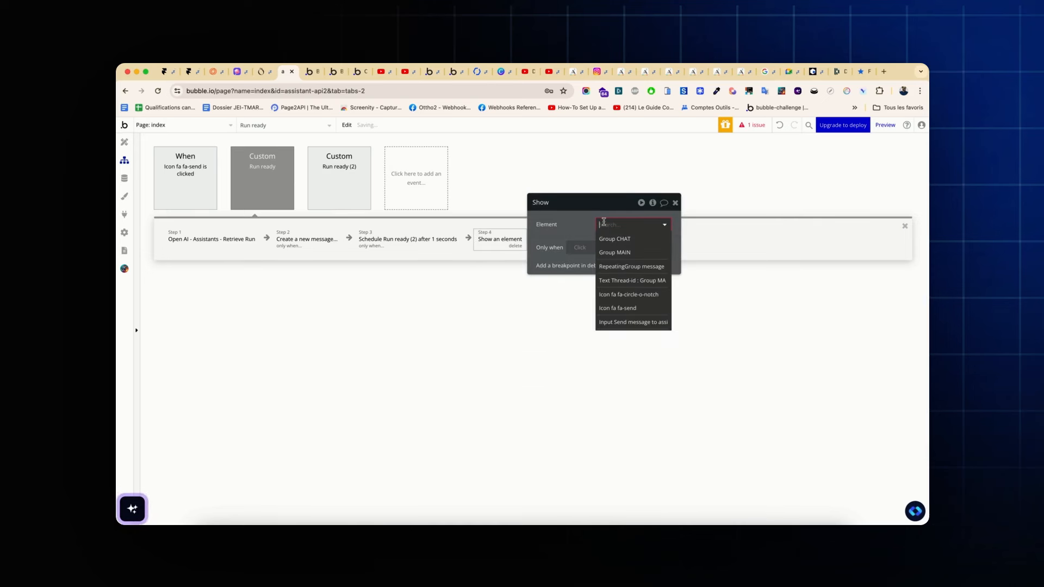
click(614, 295)
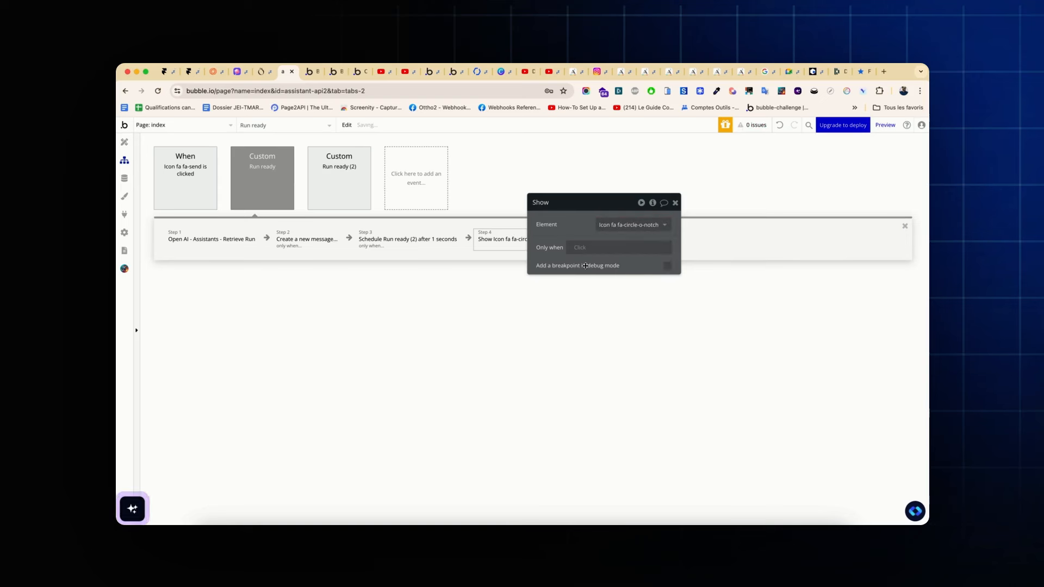
drag(499, 240, 193, 243)
click(193, 244)
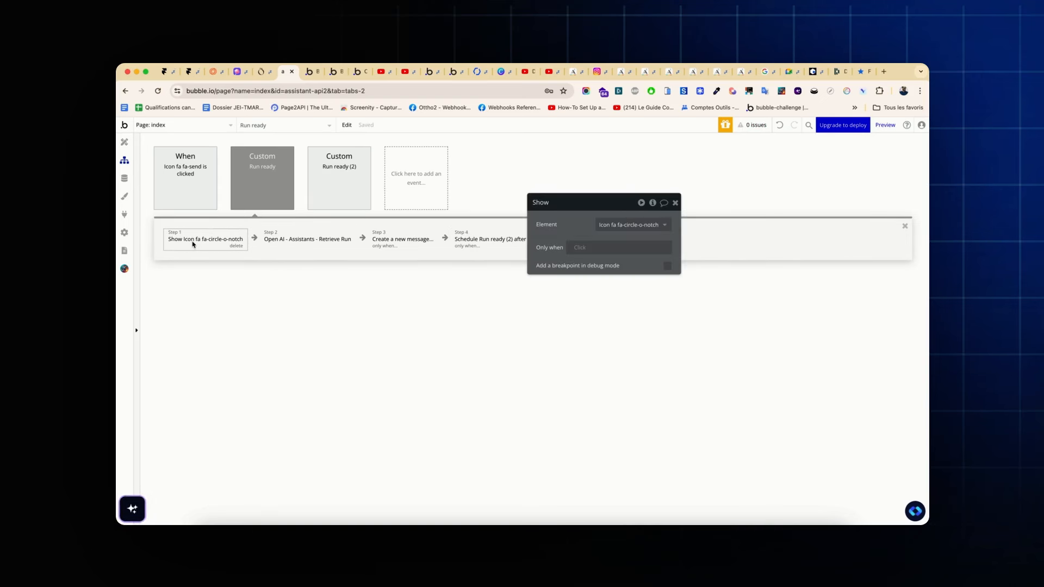
Add a Hide action for Icon fa fa-circle-o-notch as the last step of the Run ready workflow
drag(577, 205, 578, 276)
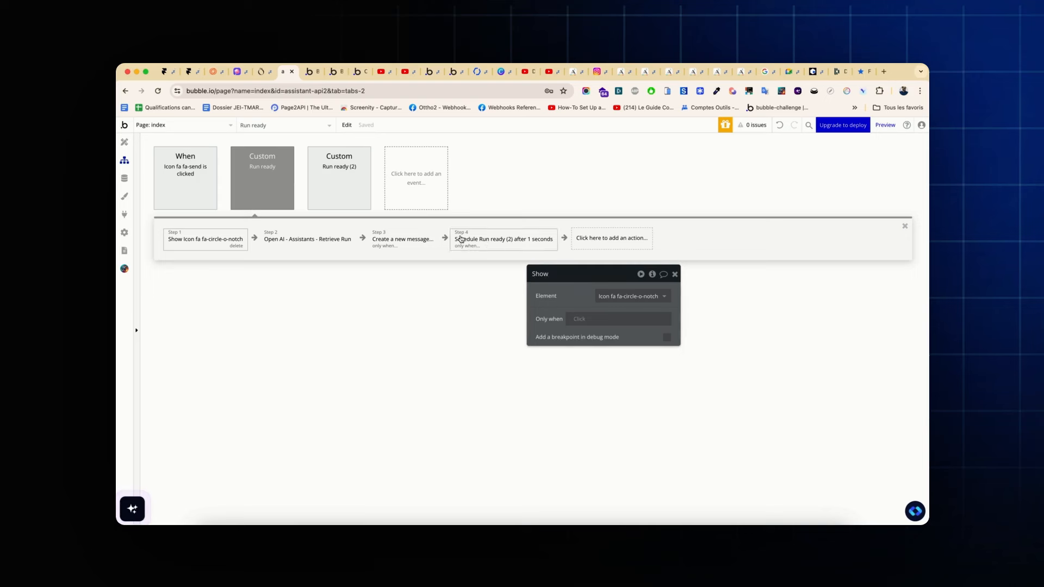
click(611, 243)
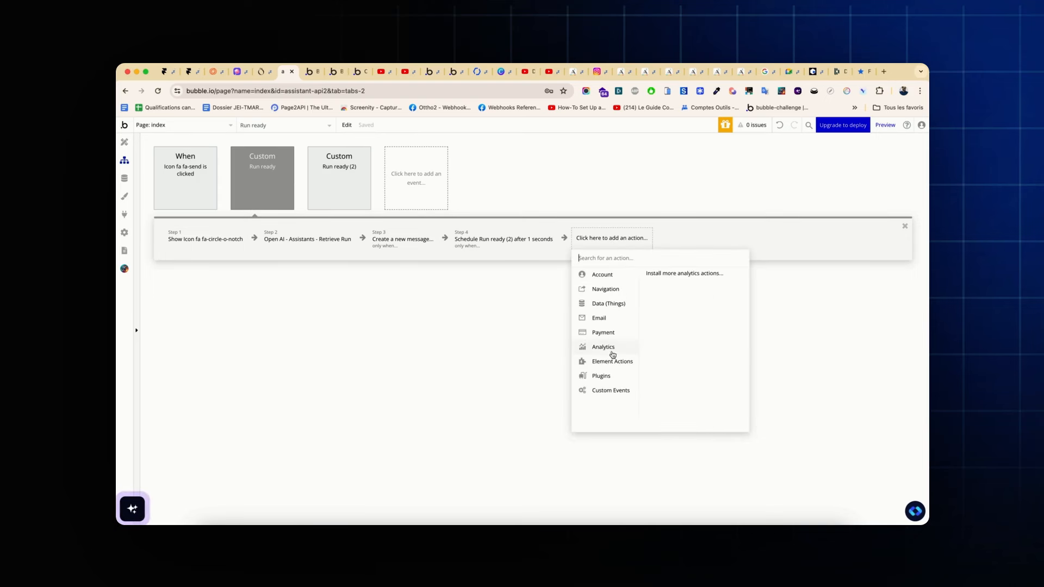
mouse_move(611, 361)
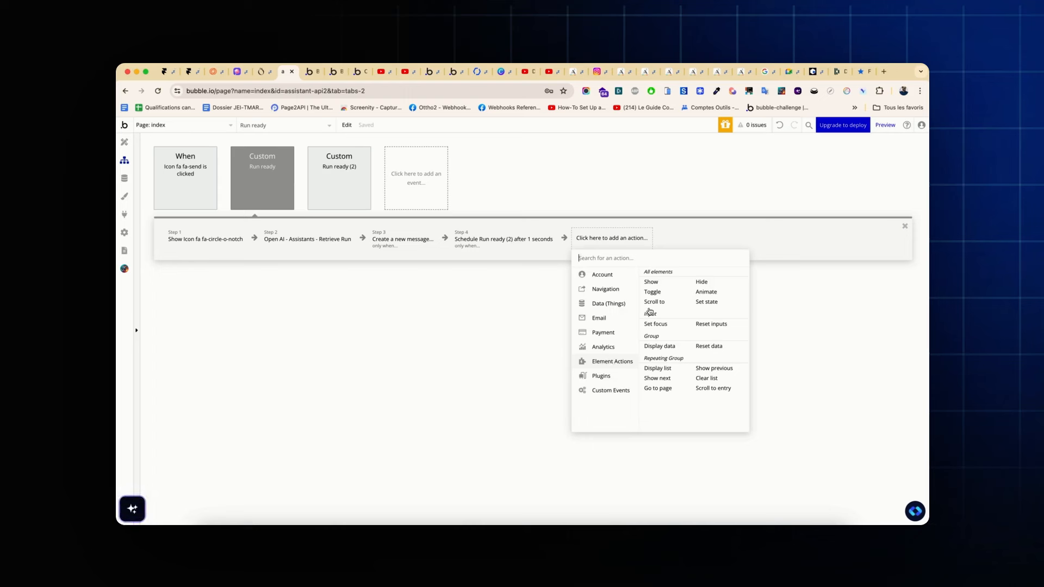
click(701, 282)
click(618, 296)
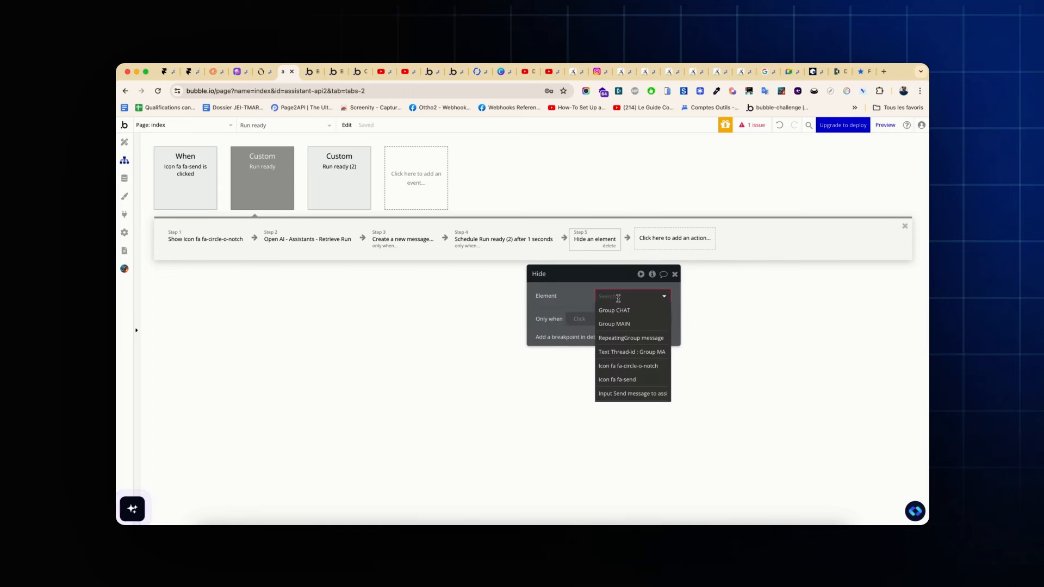
click(617, 368)
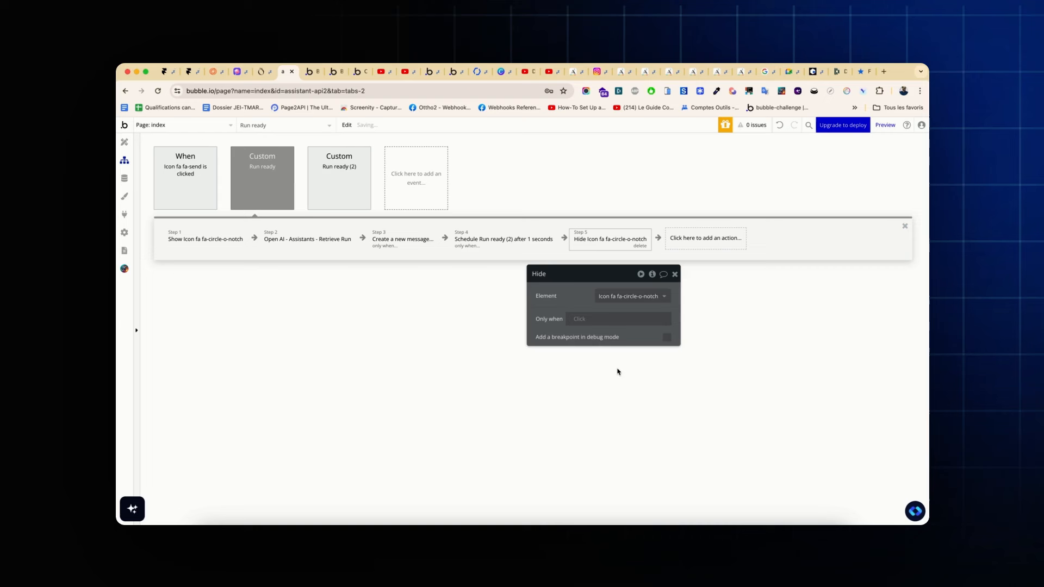
Make the Hide action run only when the step 2 Retrieve Run result's status is completed
click(575, 318)
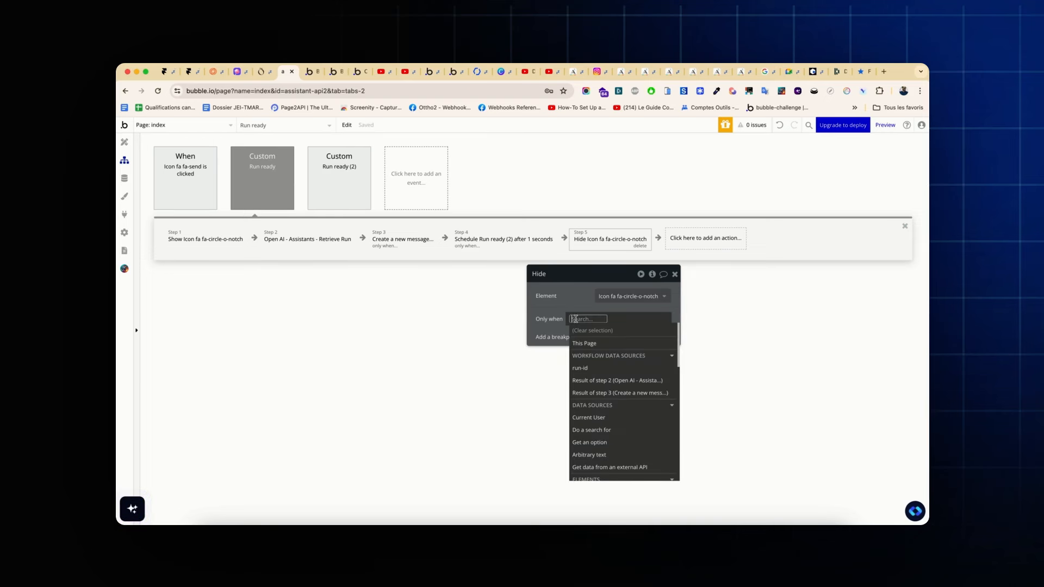
click(592, 380)
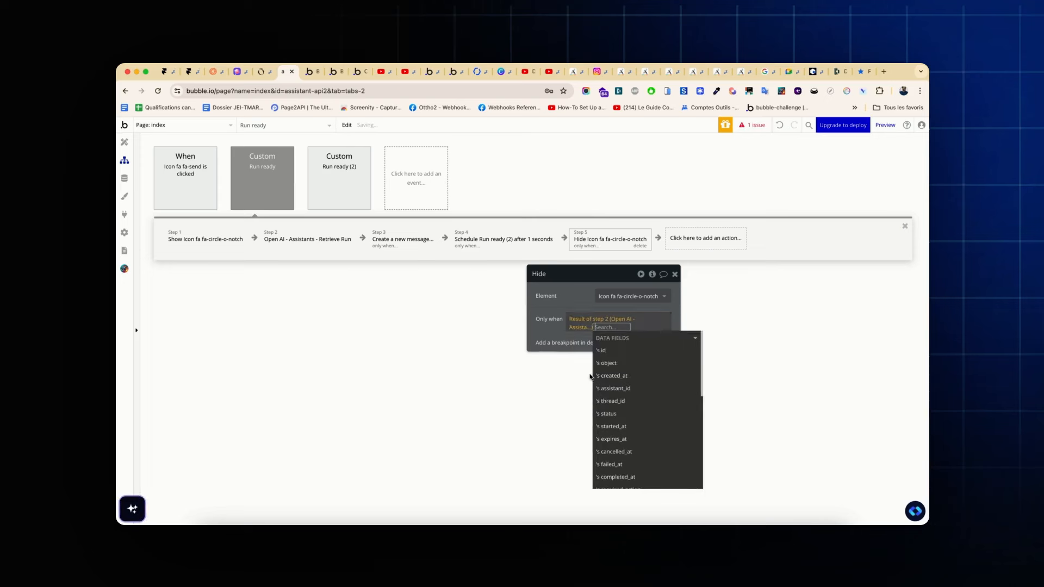
scroll(614, 435, down, 3)
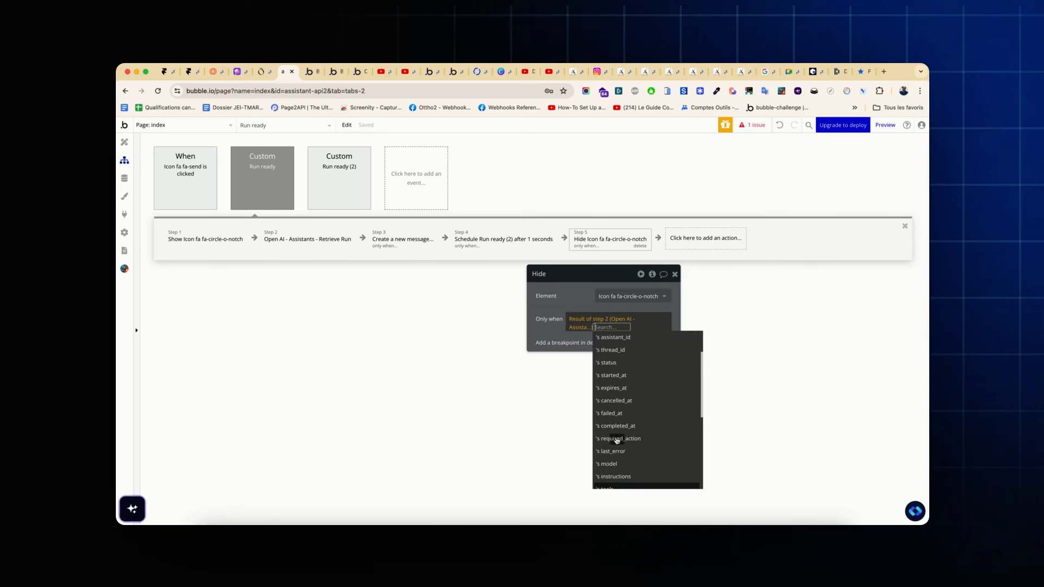
click(615, 362)
click(598, 337)
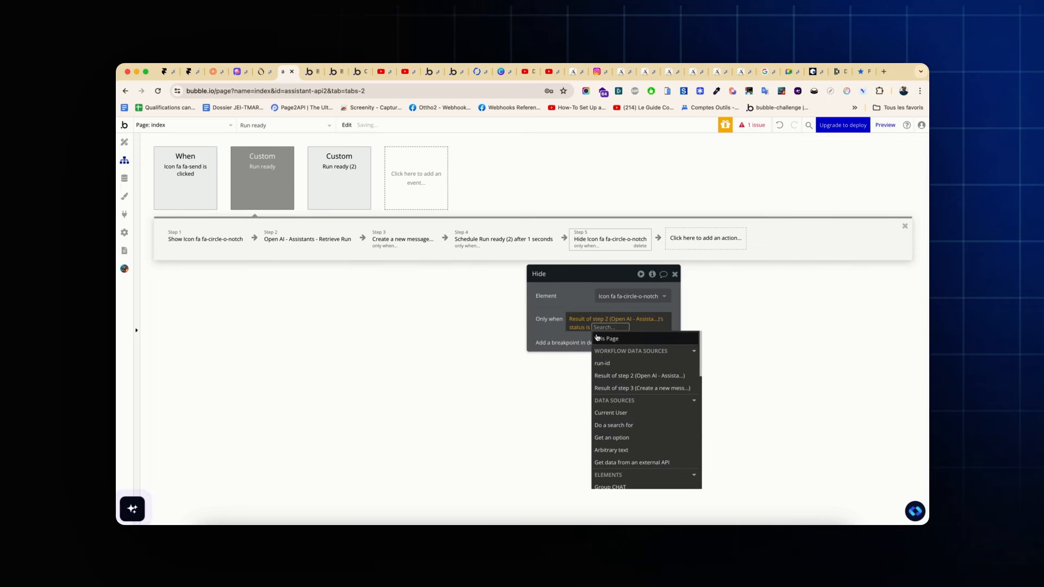
text(completed)
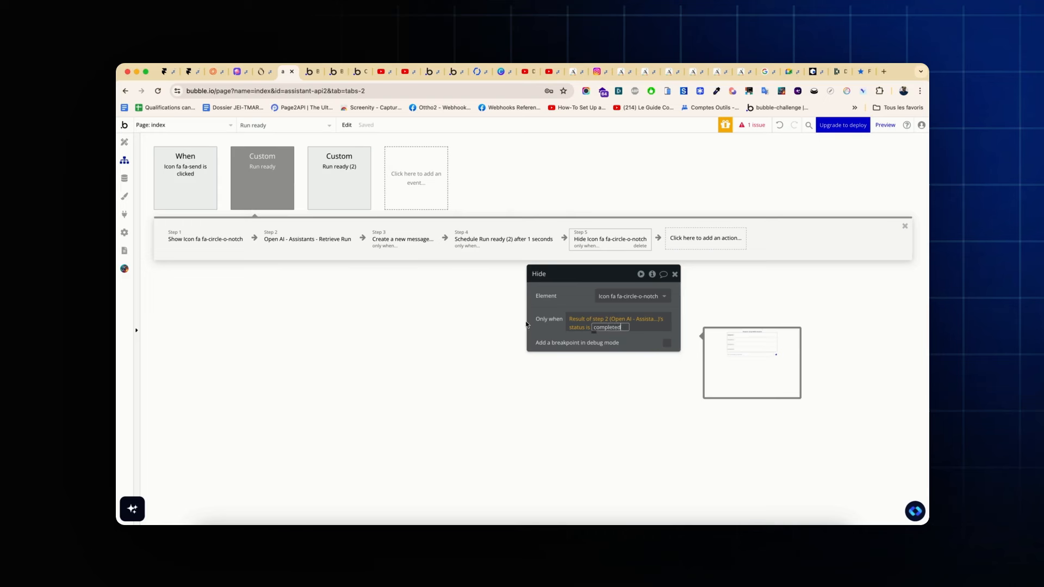
key(Return)
click(564, 289)
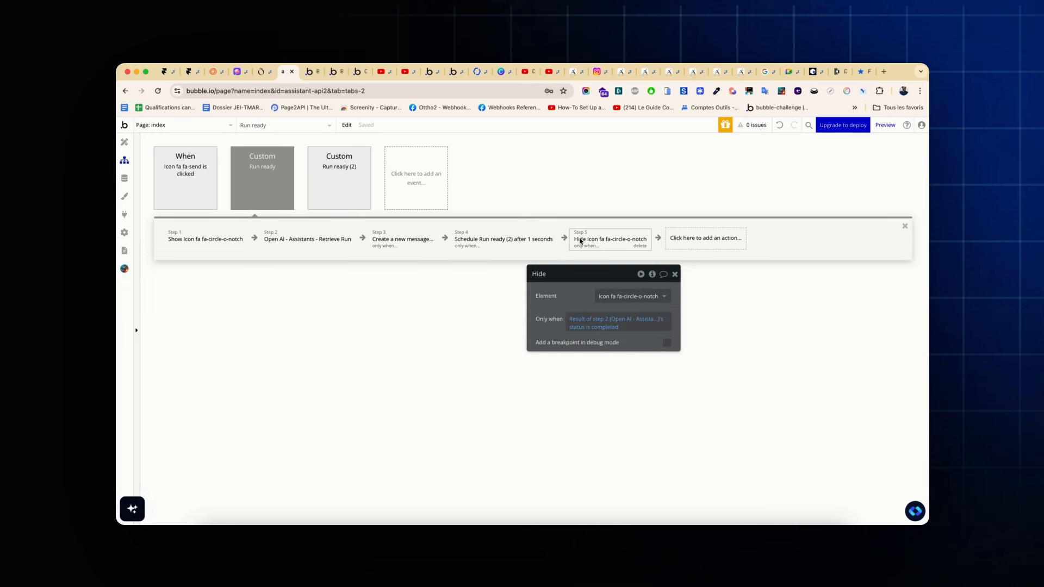
right_click(613, 241)
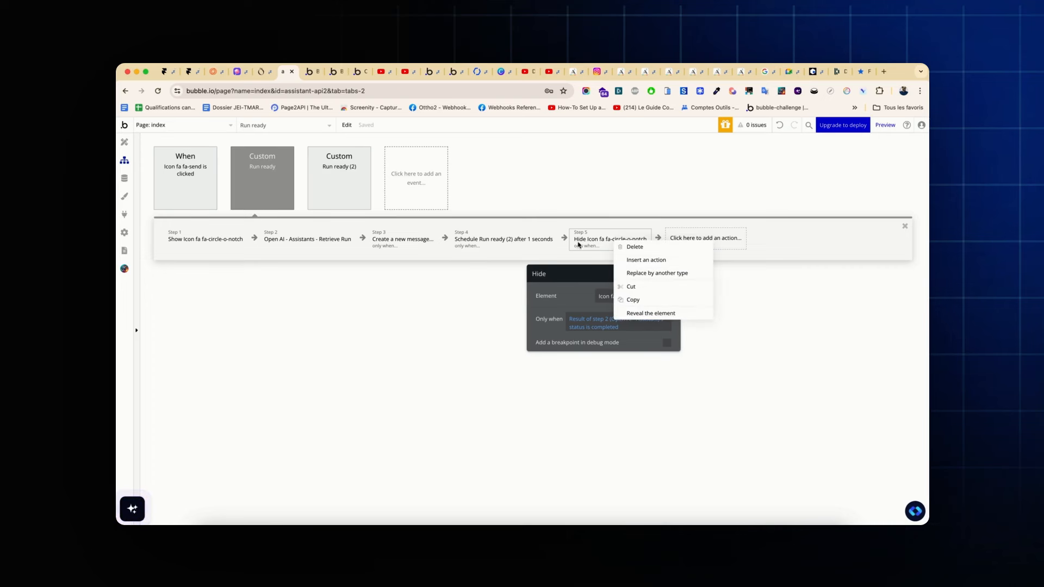
click(629, 287)
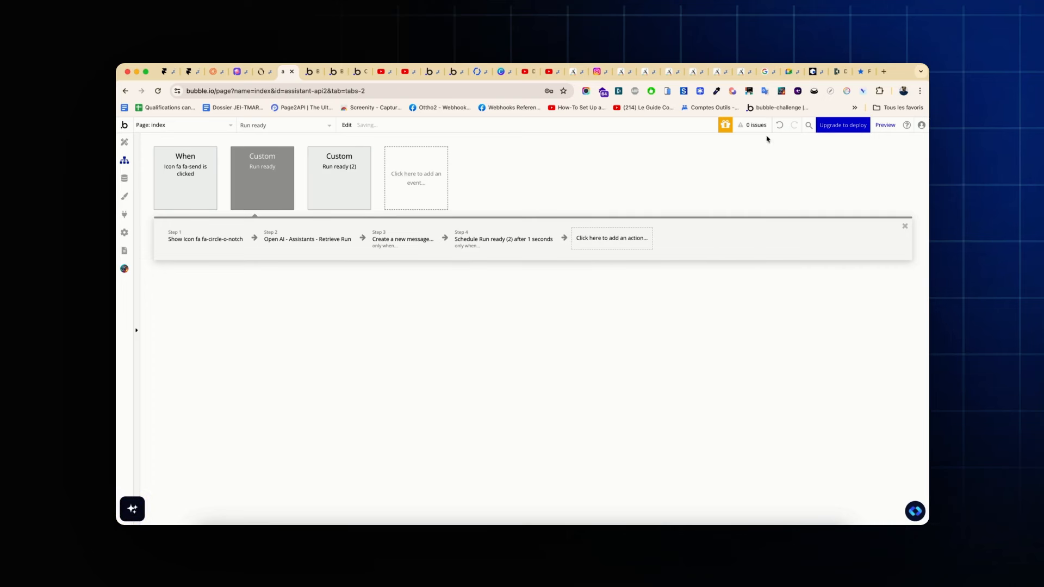
click(780, 126)
Copy the Hide Icon fa fa-circle-o-notch action from Run ready to the end of the Run ready (2) workflow
click(604, 242)
right_click(602, 245)
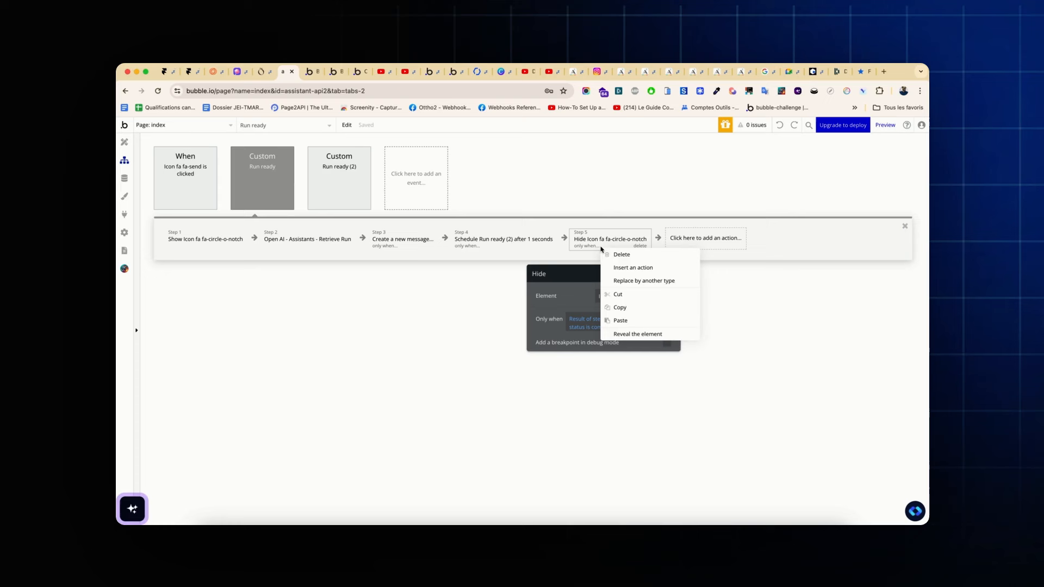
click(617, 310)
click(329, 163)
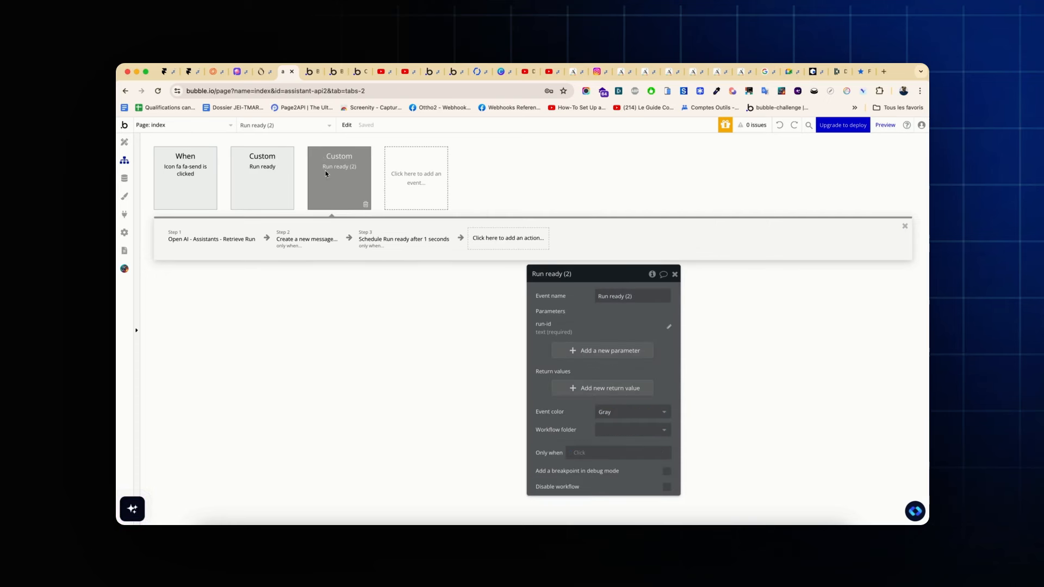
right_click(504, 236)
click(519, 240)
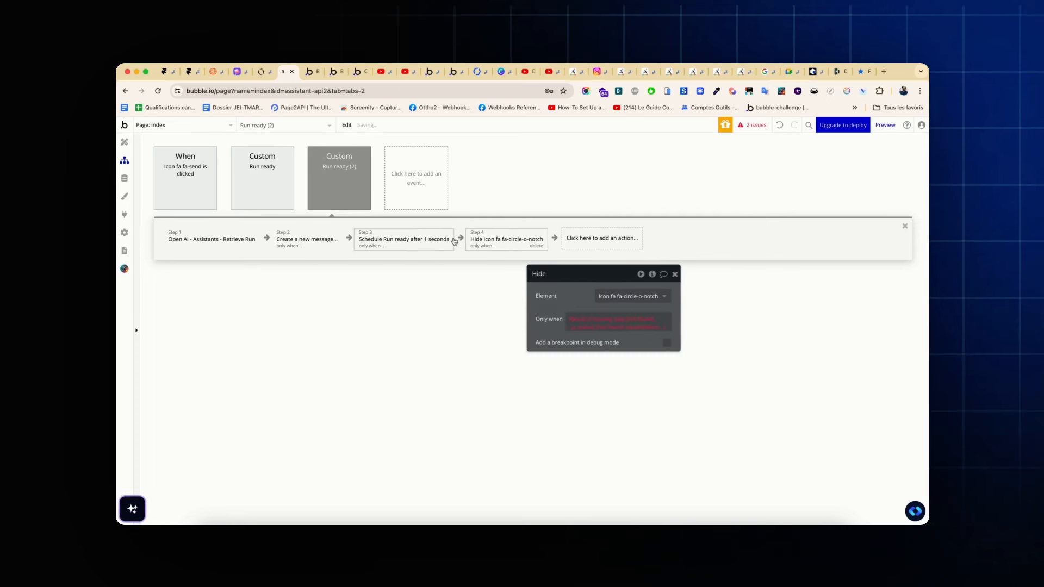
Change the copied Hide action's condition source to Result of step 1 (Open AI - Assistants - Retrieve Run)
click(580, 313)
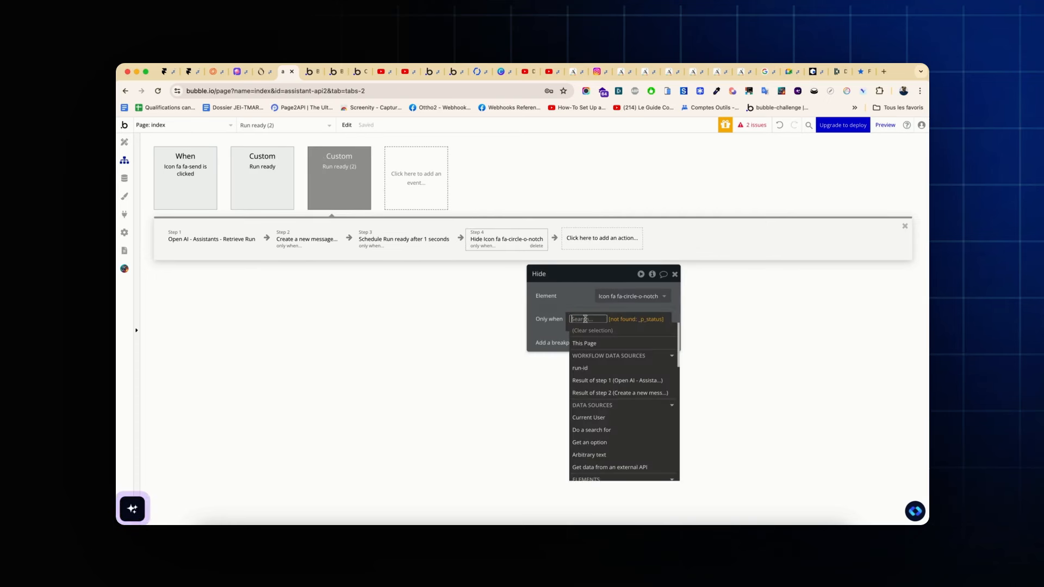
click(606, 379)
click(570, 342)
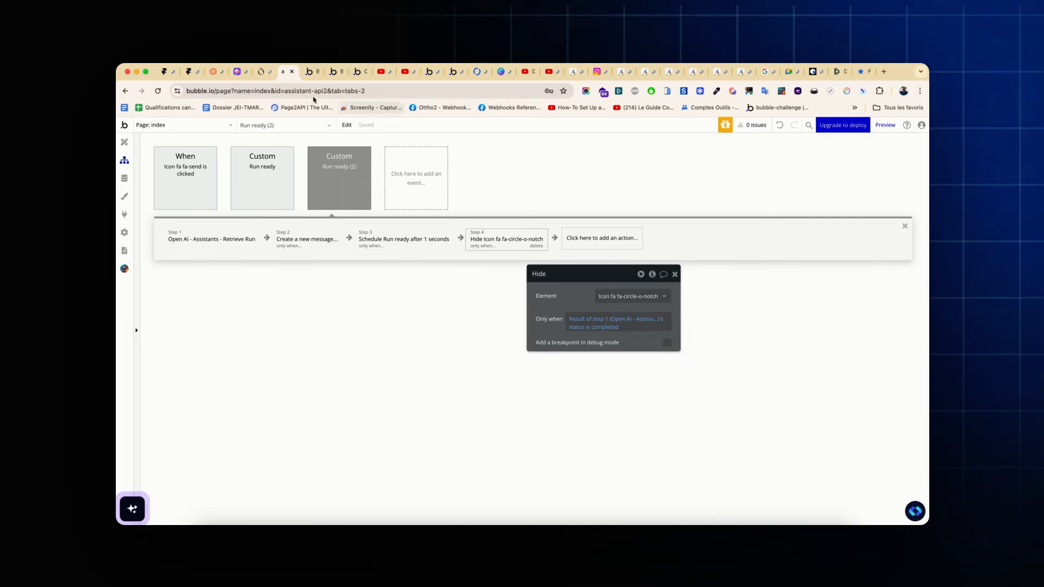
Switch to the app preview and send the message "bonjour" to the assistant
click(312, 77)
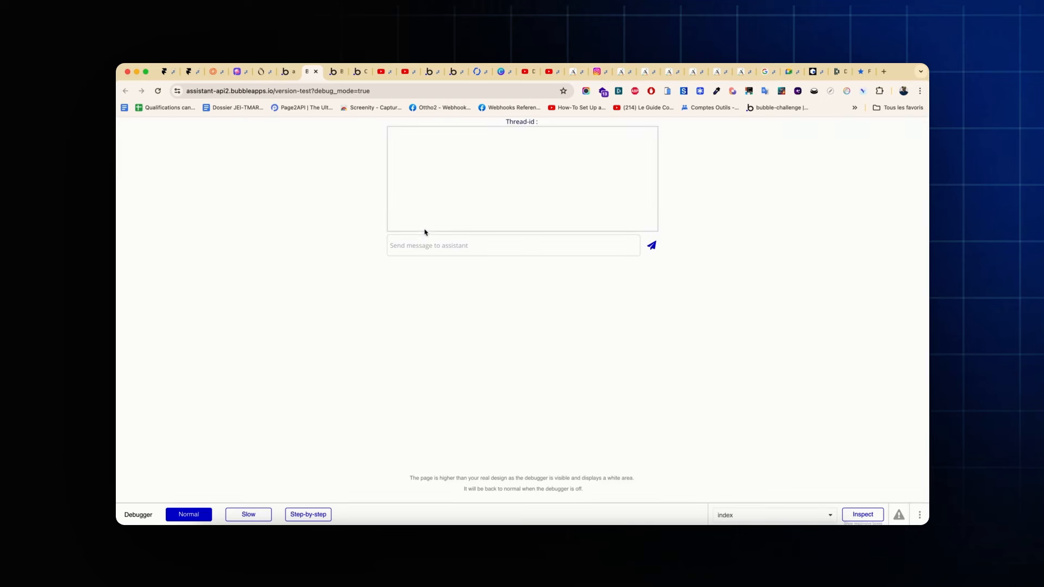
click(421, 241)
text(bonjour)
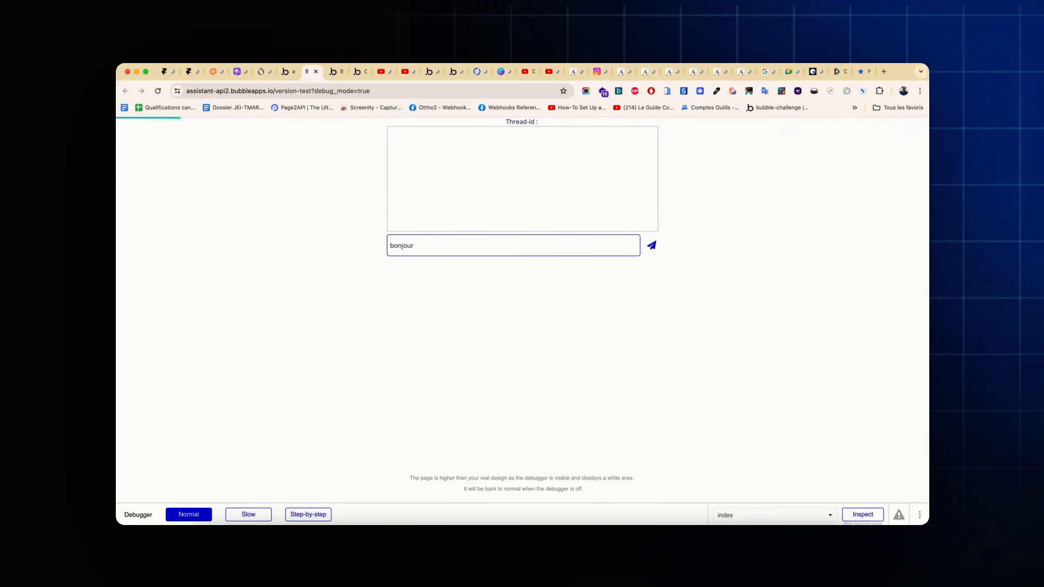
key(Return)
Send the assistant the message "je suis allergique à l'arachide"
text(je)
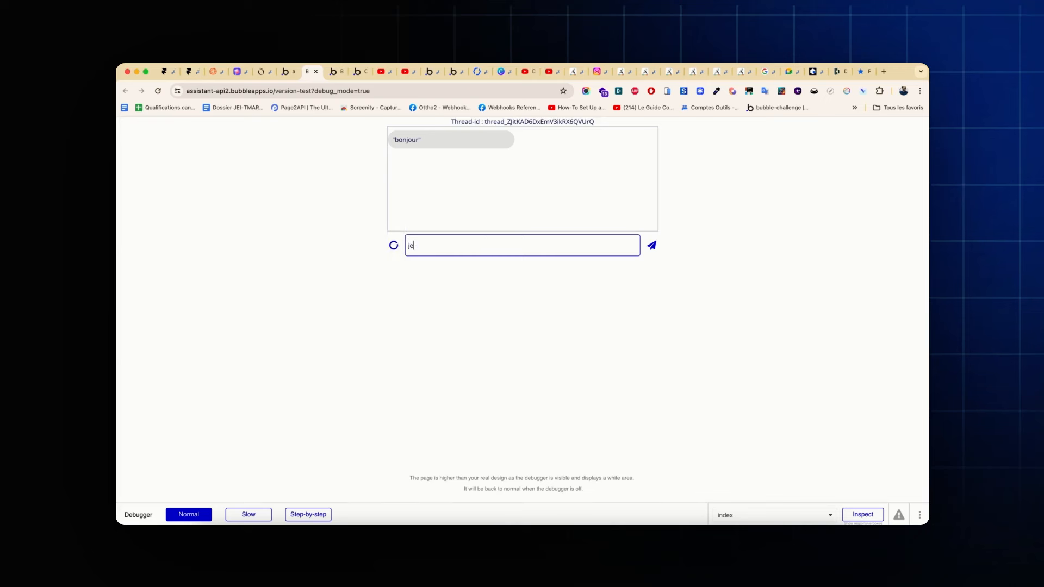
text( suis aller)
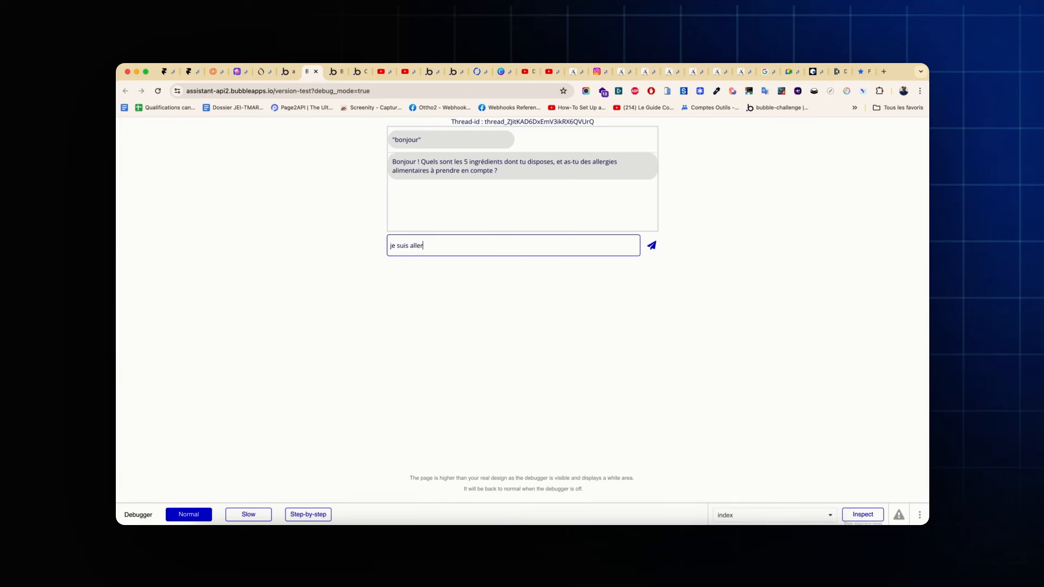
text(gique à l'arachide)
key(Return)
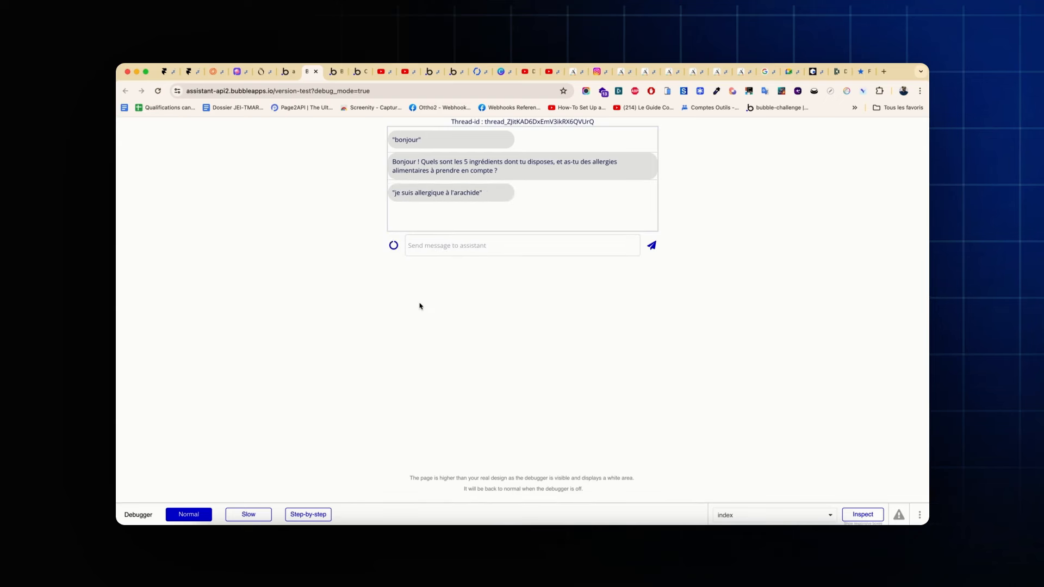
Send "parmesan, oeuf, carotte, beurre, ail, je veux seulement 2 recettes" to the assistant and review the full reply
click(439, 249)
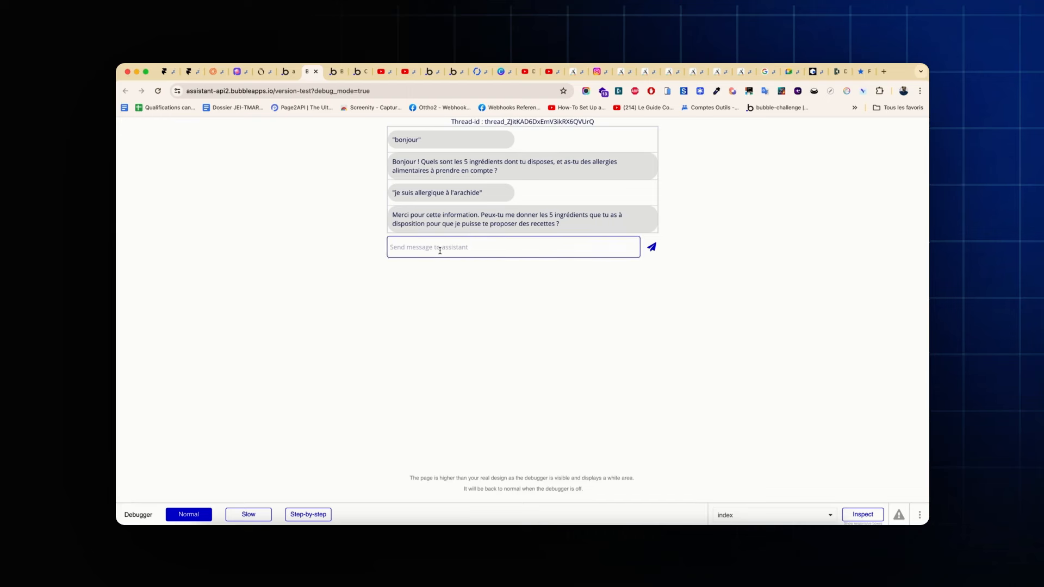
text(parmesan, oeuf, carotte, beu)
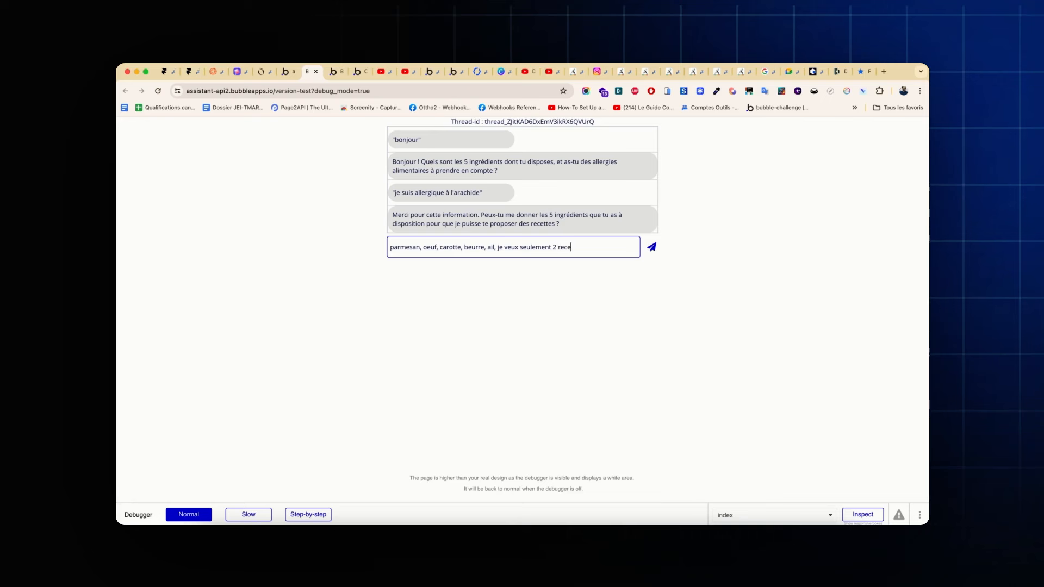
key(Return)
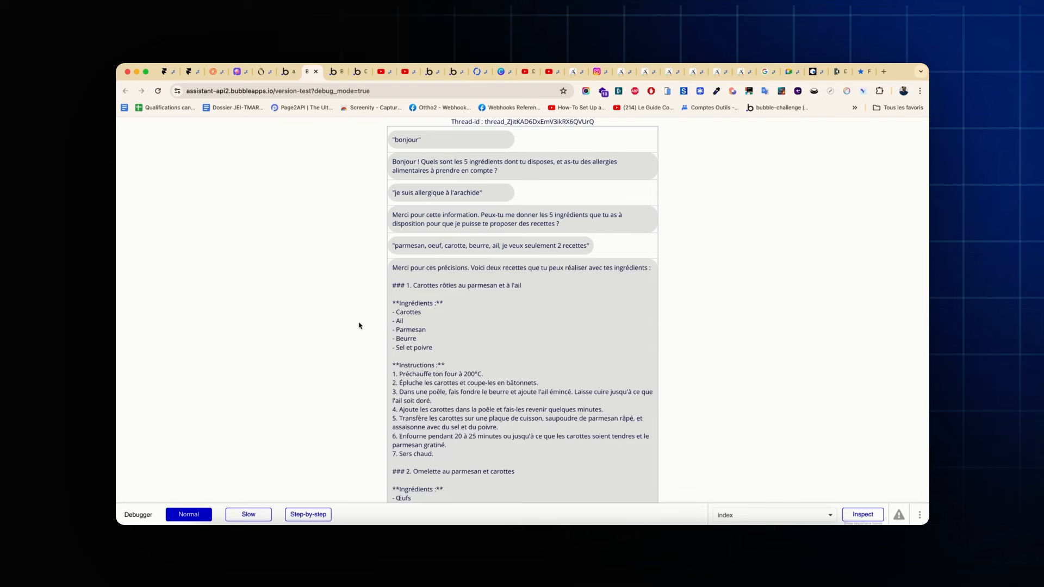
scroll(380, 296, down, 5)
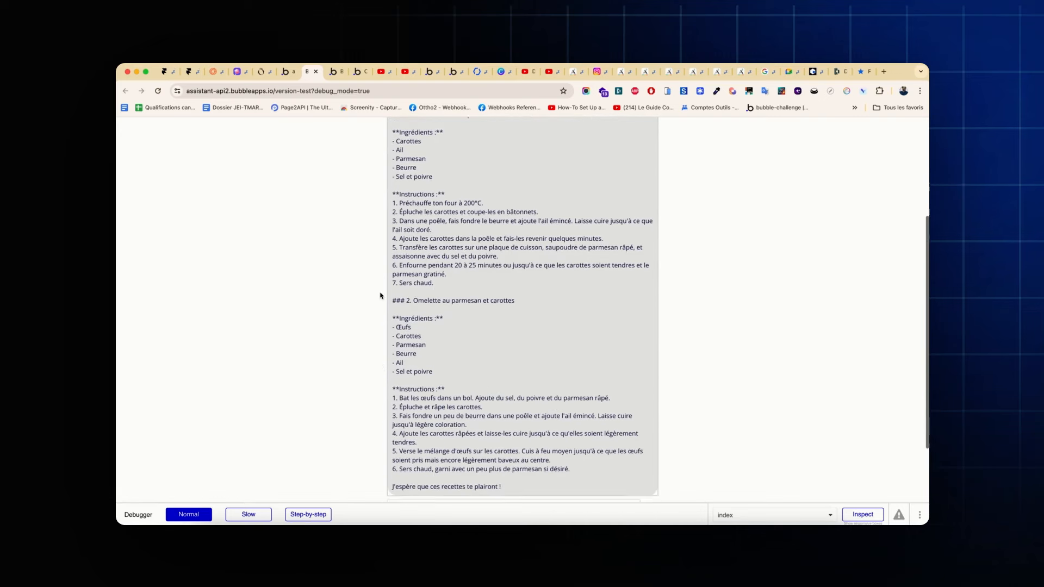
scroll(380, 296, up, 5)
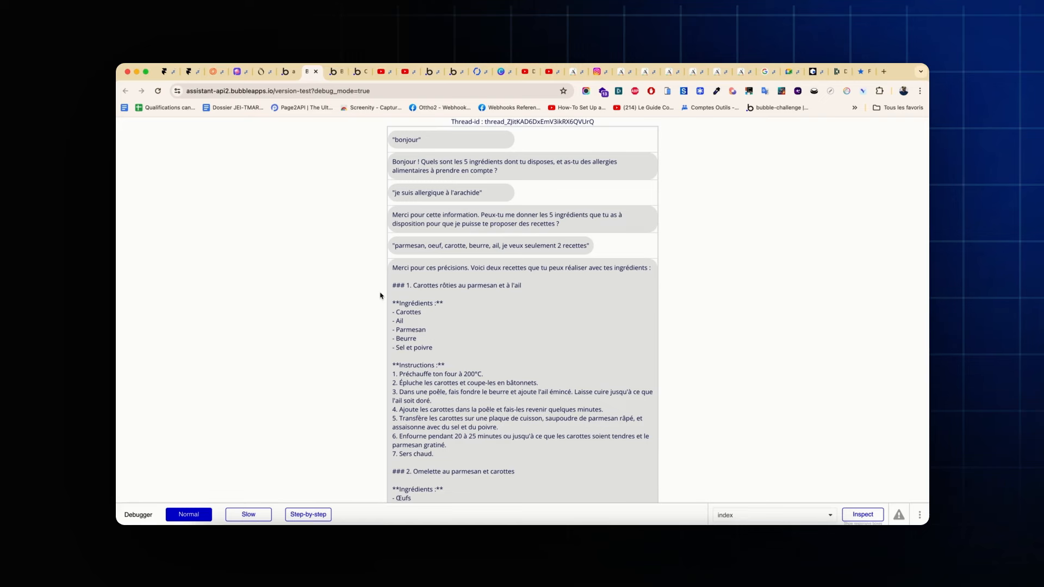
Return to the Bubble editor's page design and set the separator style of RepeatingGroup message to None
click(285, 71)
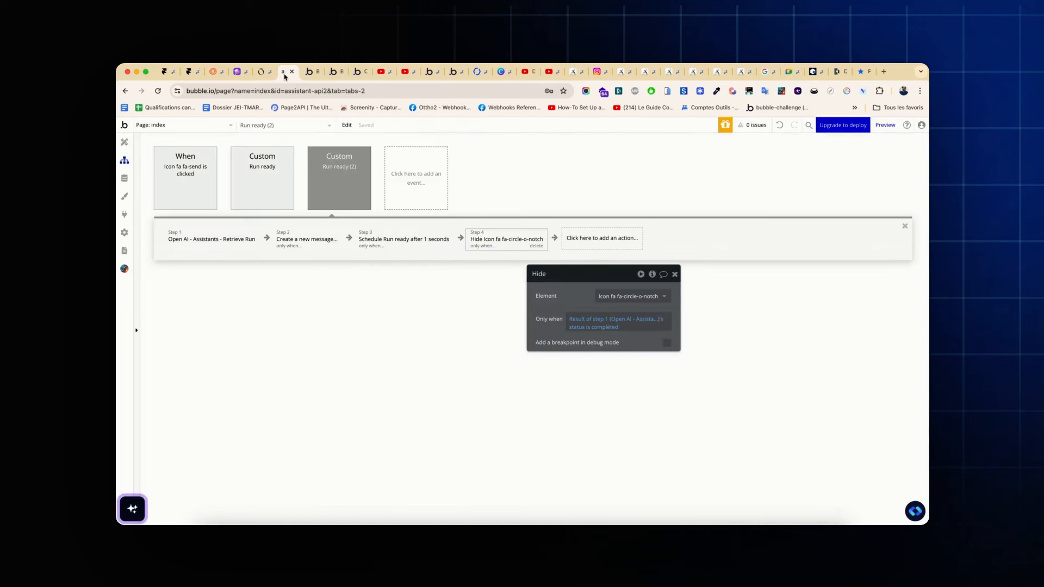
click(124, 142)
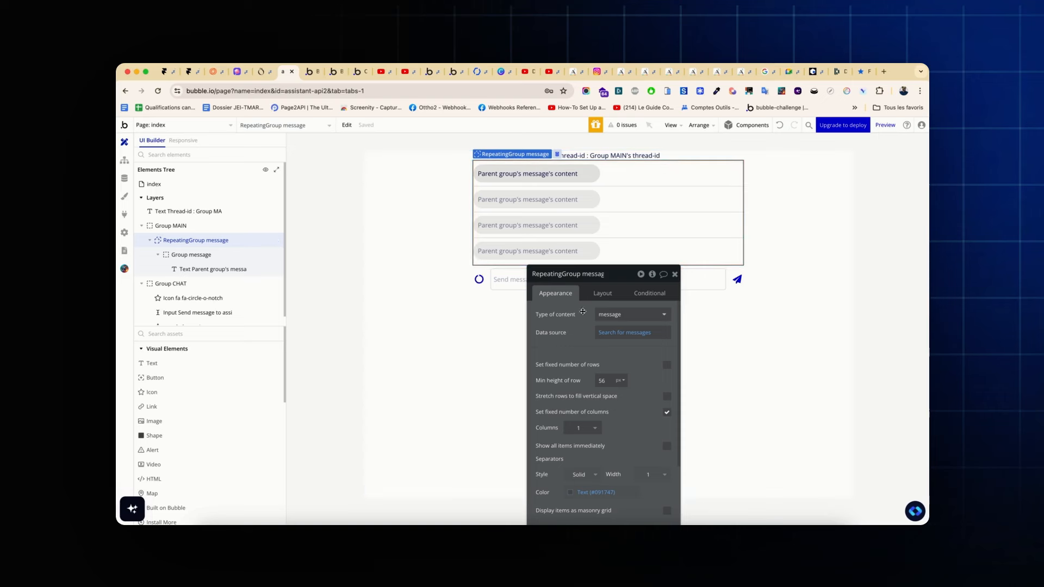
scroll(586, 369, down, 2)
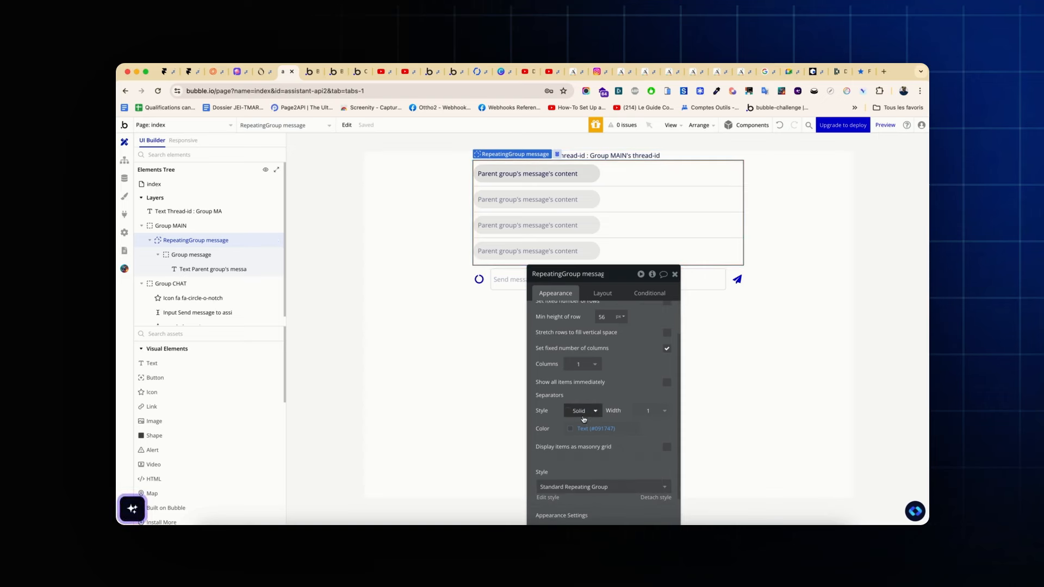
click(584, 413)
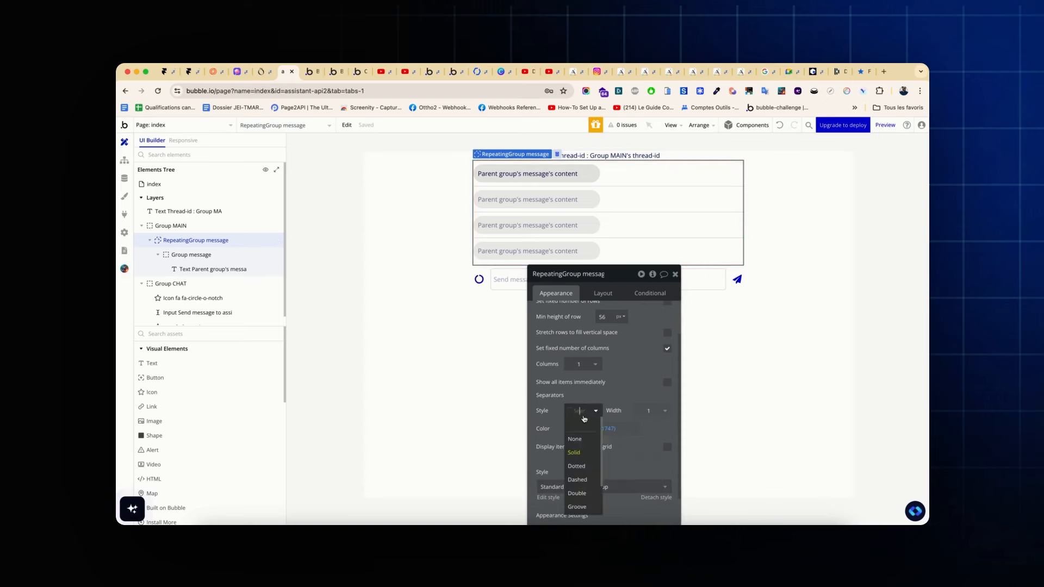
click(578, 425)
click(576, 417)
click(578, 437)
click(517, 381)
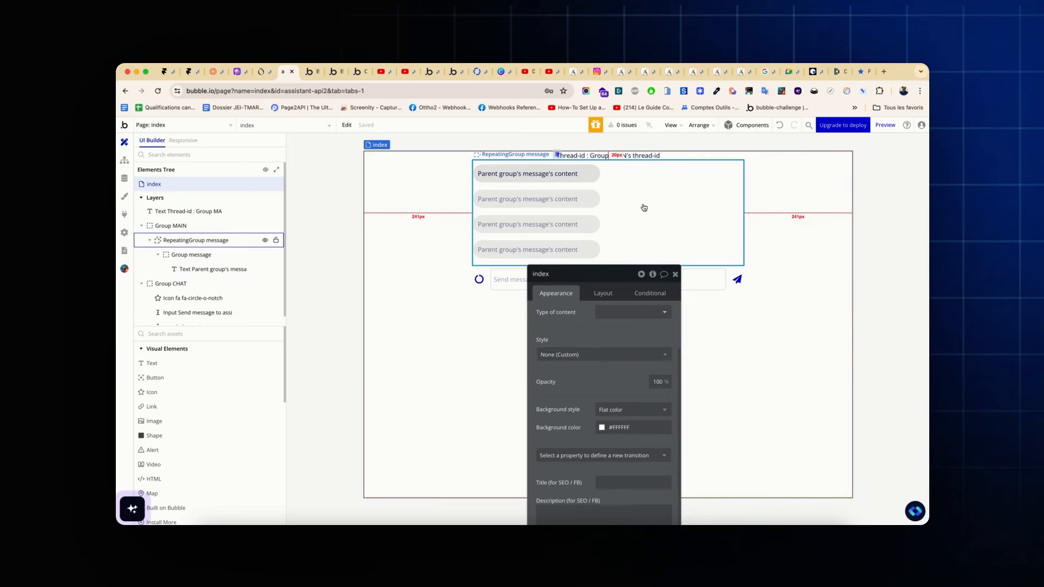
Set the border style of all borders on RepeatingGroup message to None
click(626, 220)
drag(621, 277, 766, 183)
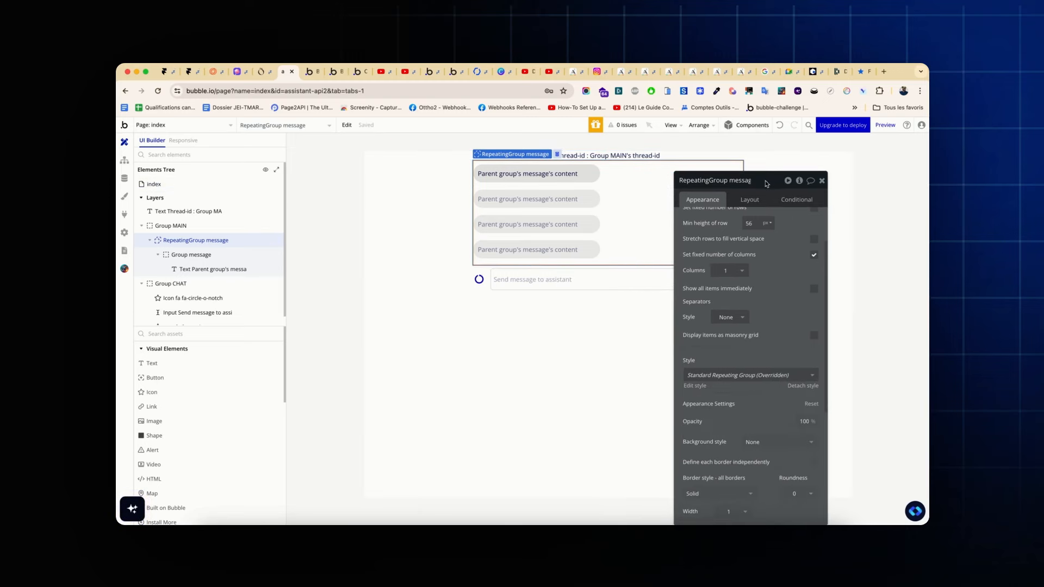
scroll(754, 274, down, 5)
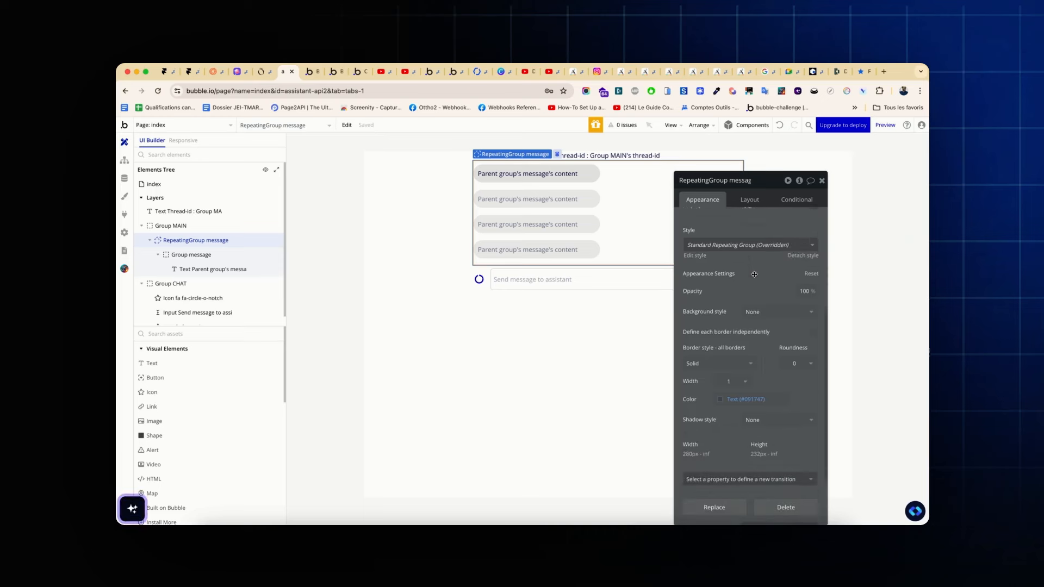
drag(747, 185, 747, 162)
click(749, 176)
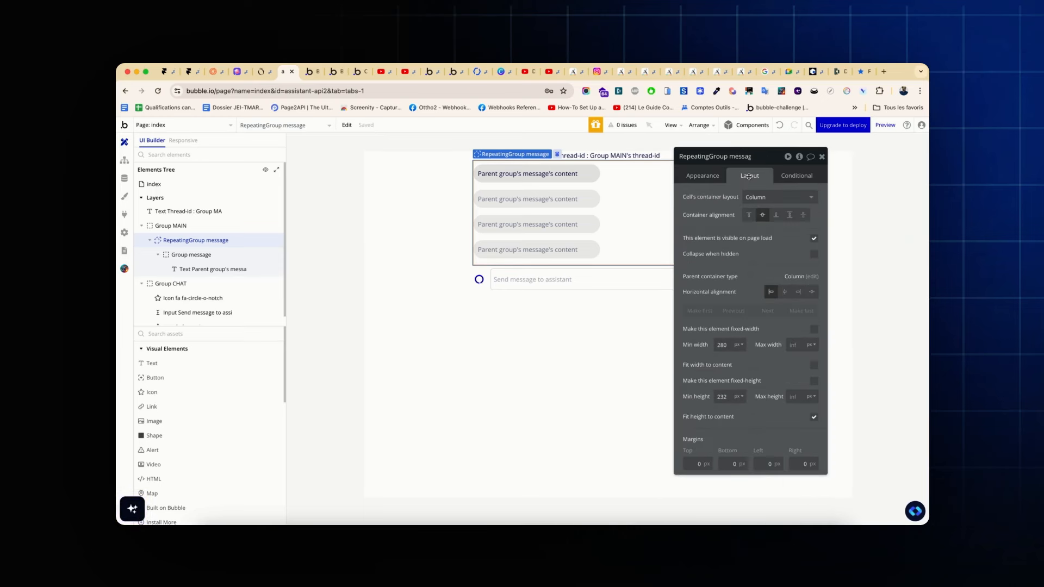
click(702, 177)
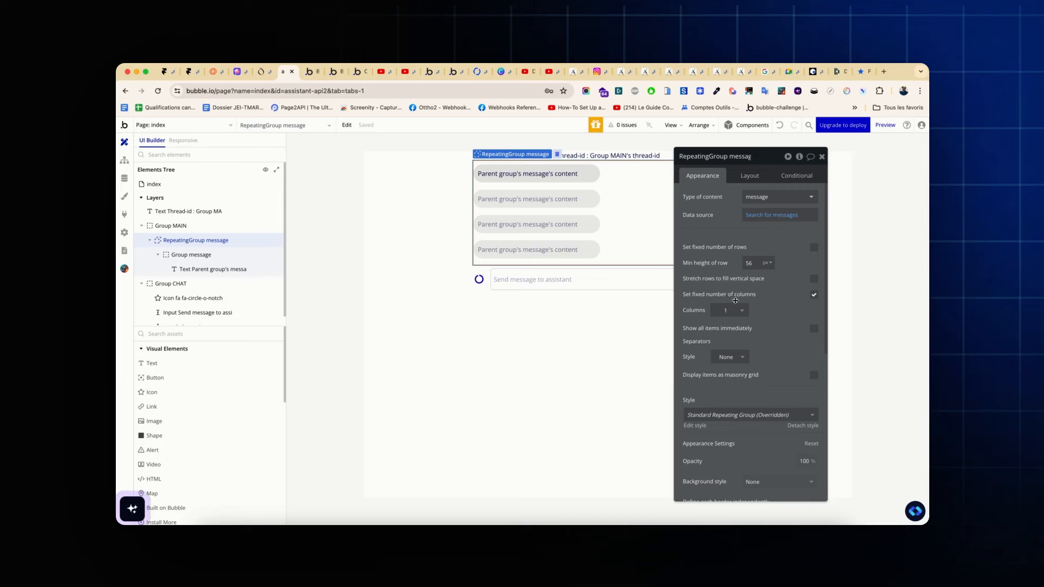
click(587, 181)
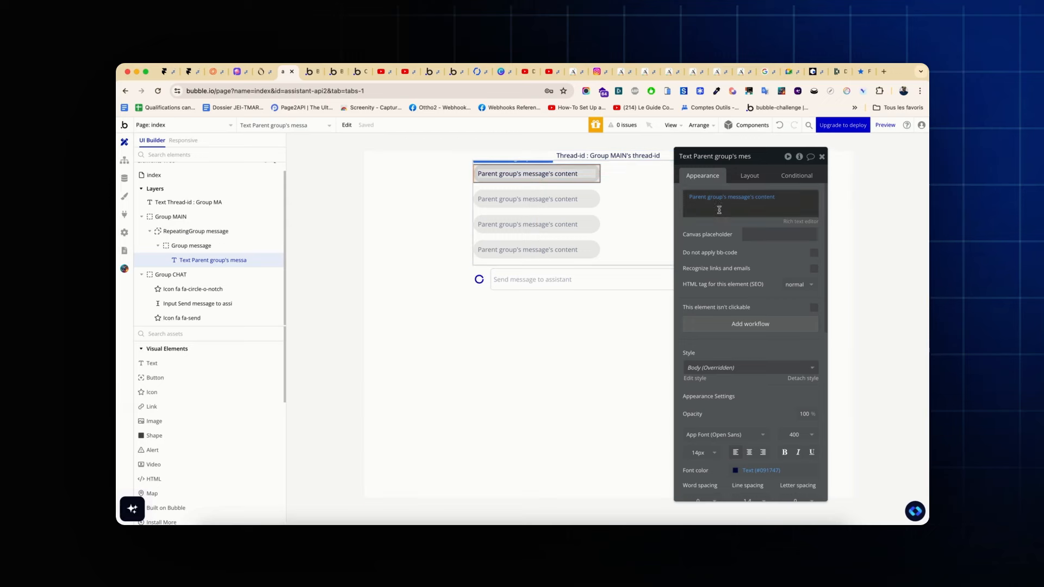
click(647, 196)
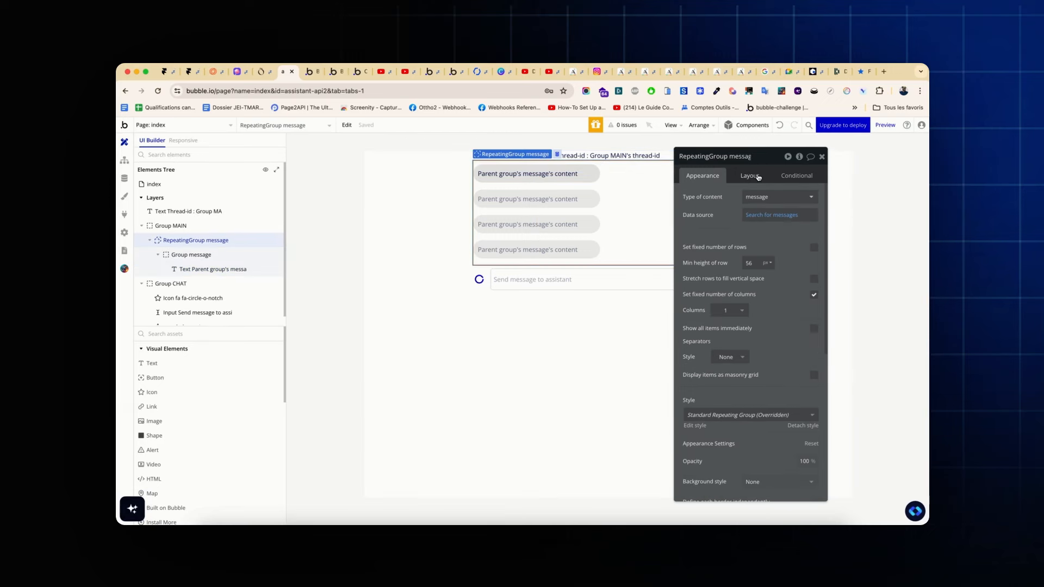
scroll(734, 266, down, 6)
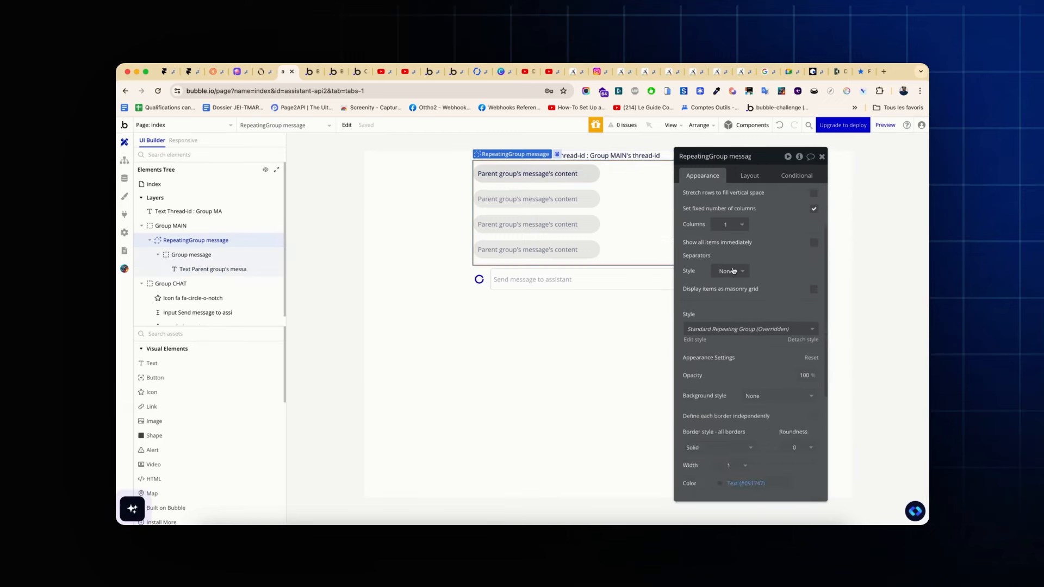
click(734, 265)
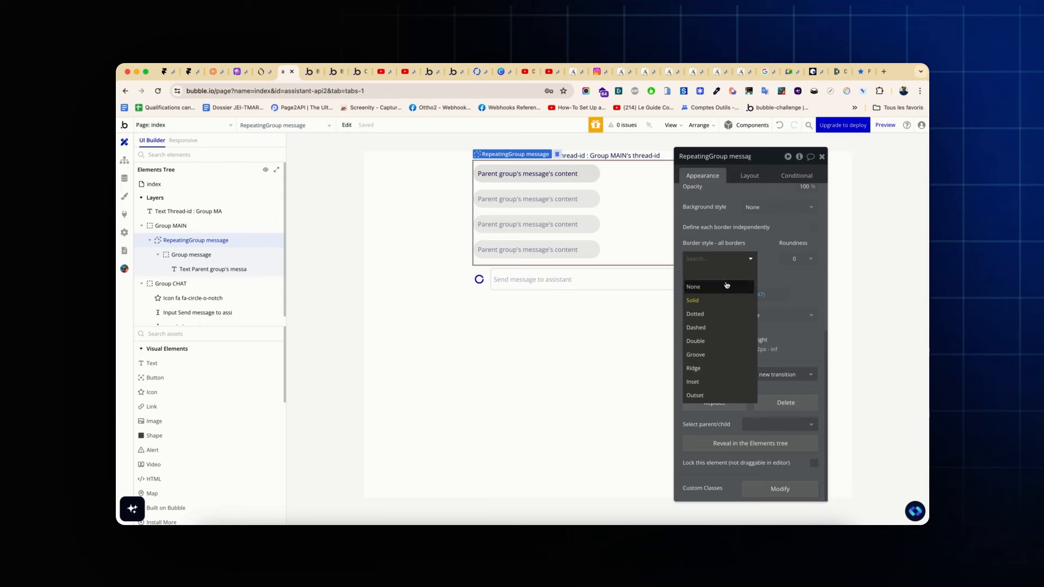
click(728, 284)
click(627, 333)
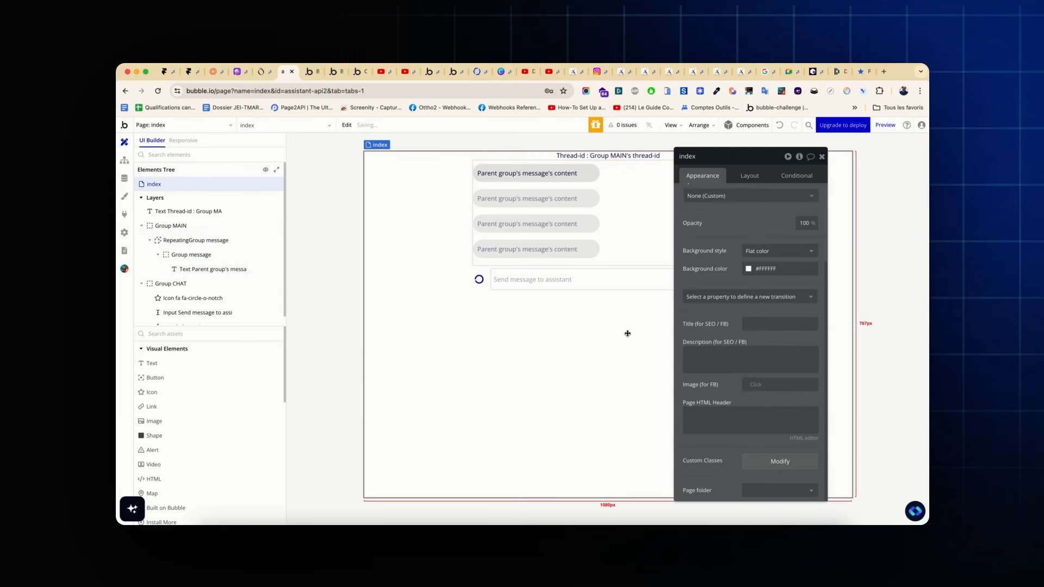
Remove the remaining outline around the message list by setting Group MAIN's border style to None
click(630, 256)
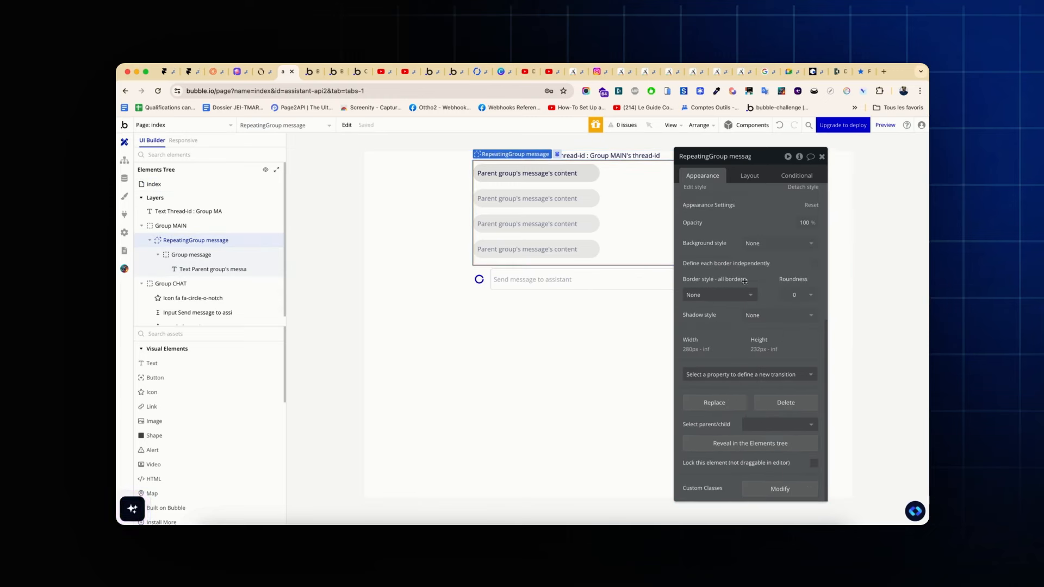
scroll(736, 320, up, 8)
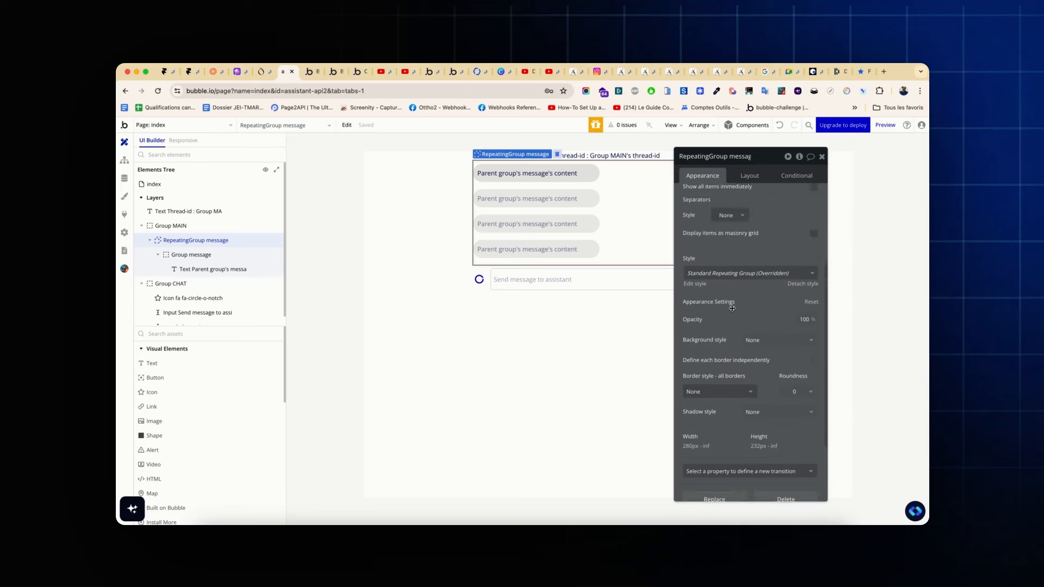
click(588, 355)
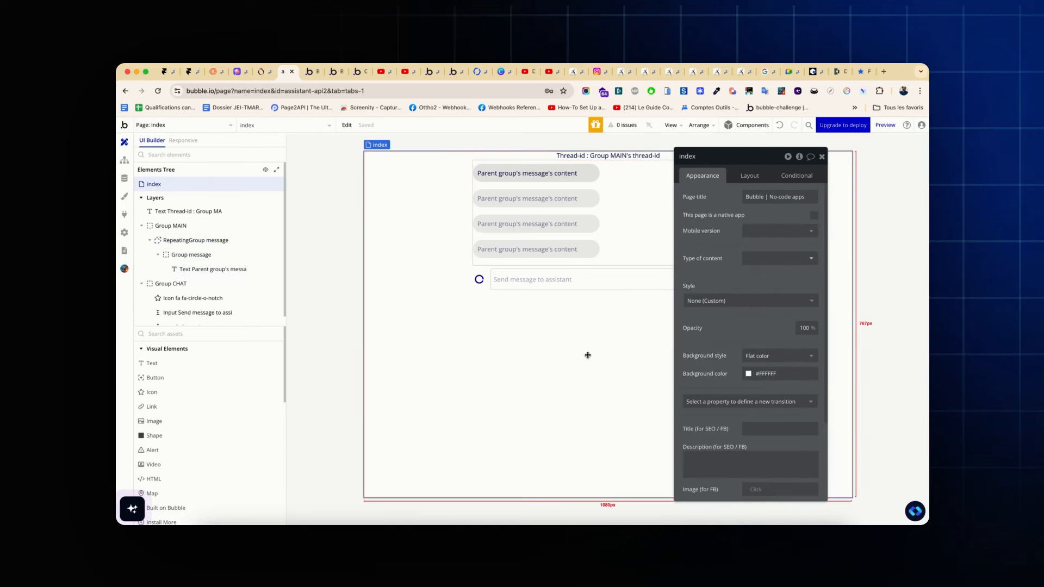
click(629, 262)
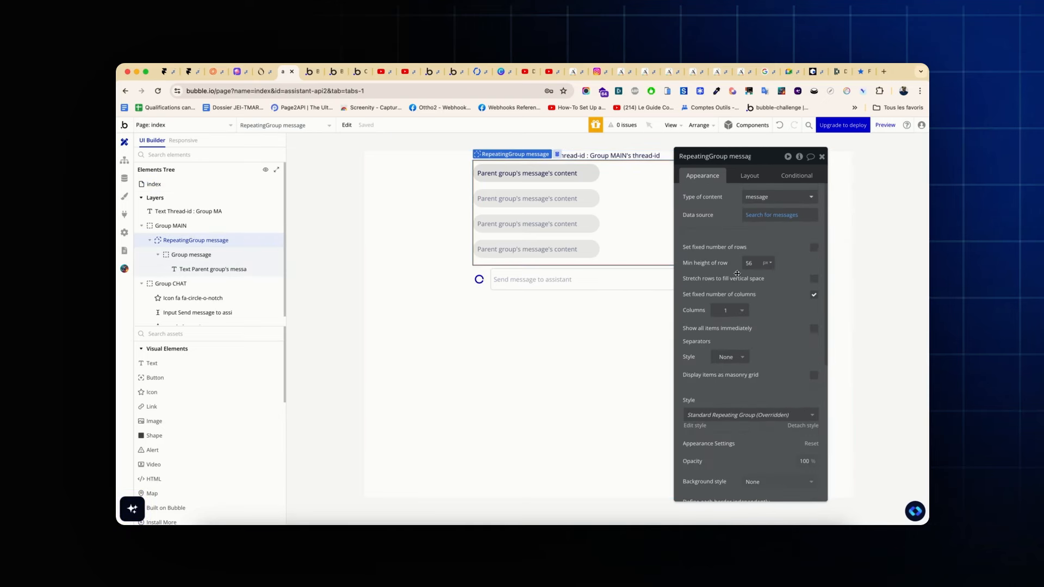
scroll(736, 284, down, 8)
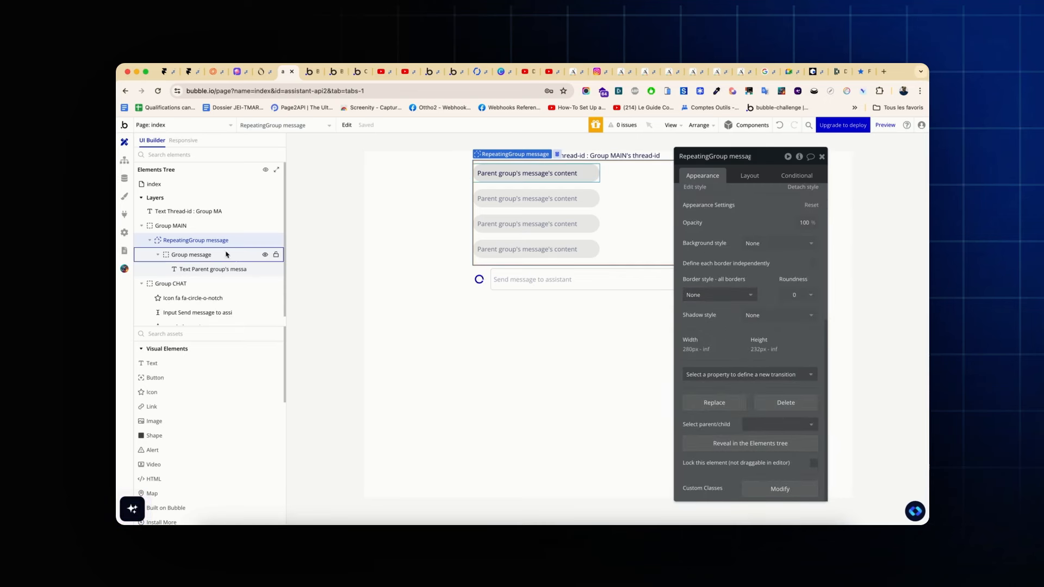
click(199, 227)
click(731, 262)
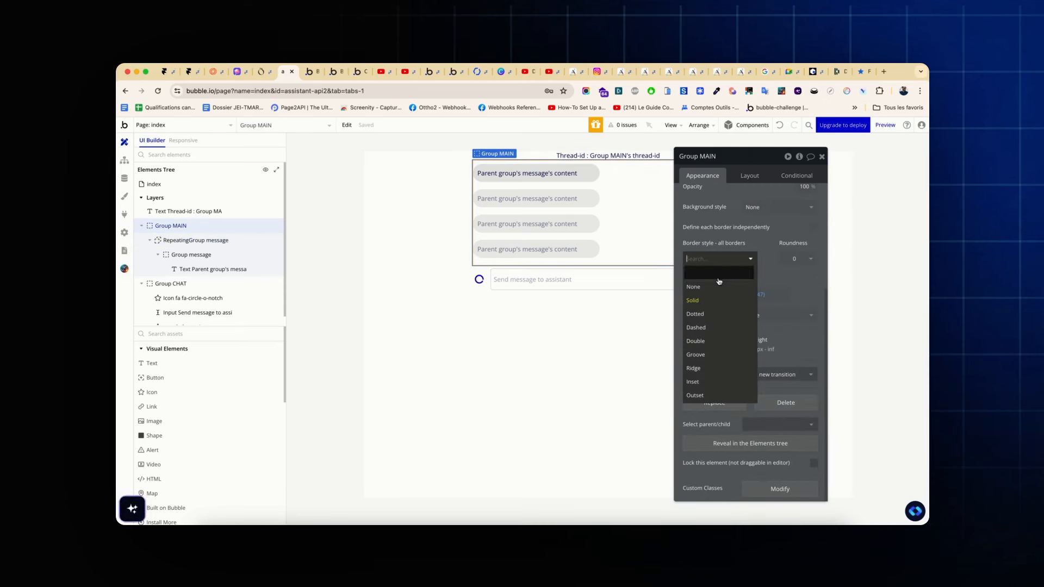
click(715, 285)
click(593, 320)
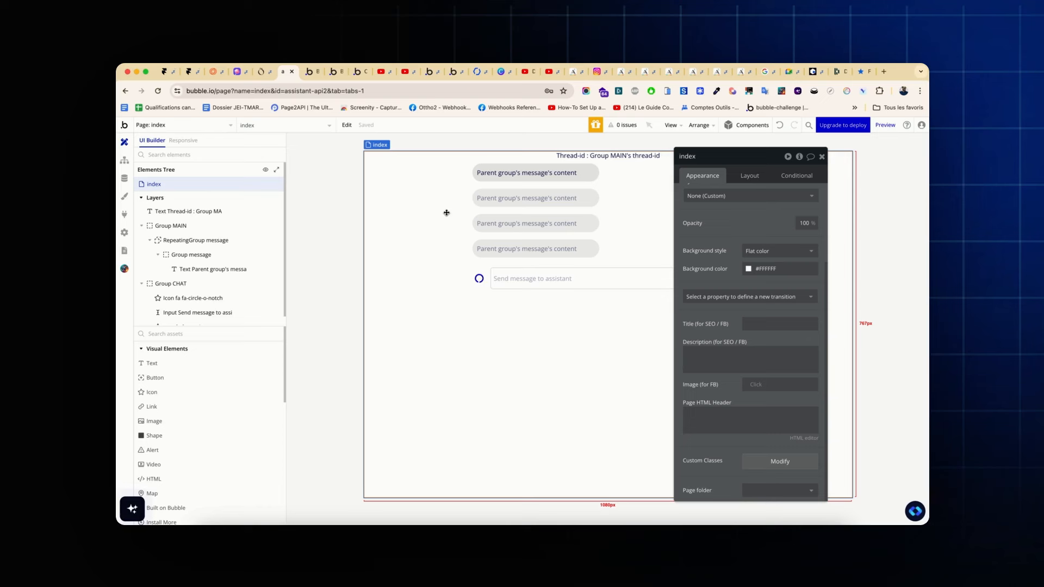
Add a new group inside the RepeatingGroup message cell and place it before Group message in the elements tree
click(212, 335)
text(group)
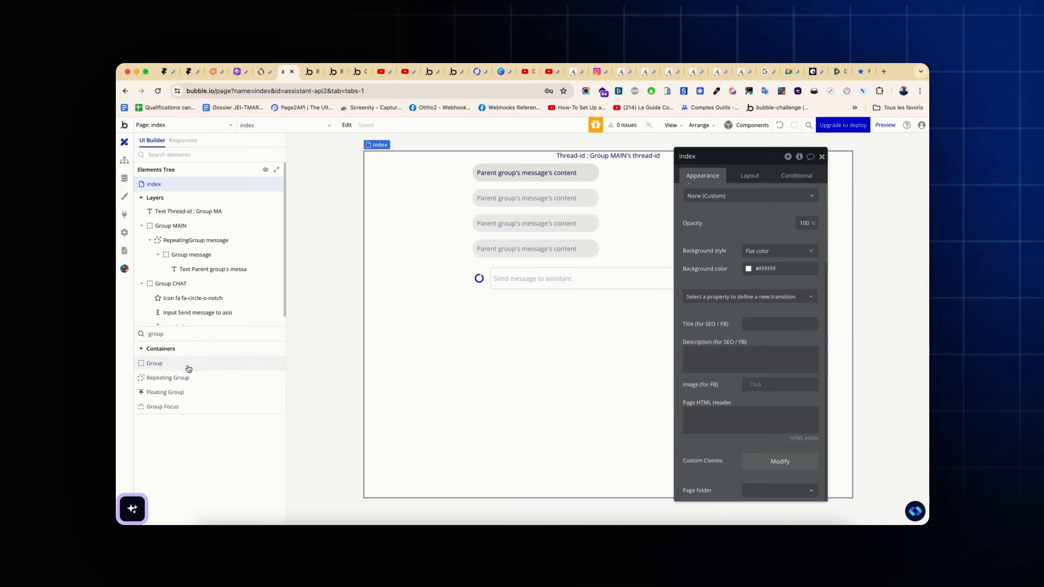
click(187, 365)
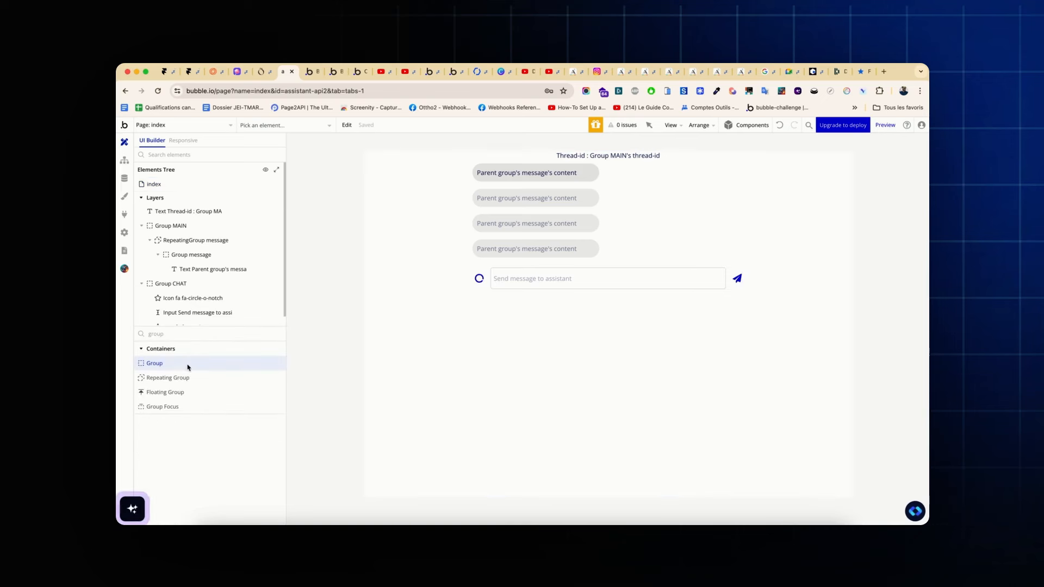
click(602, 175)
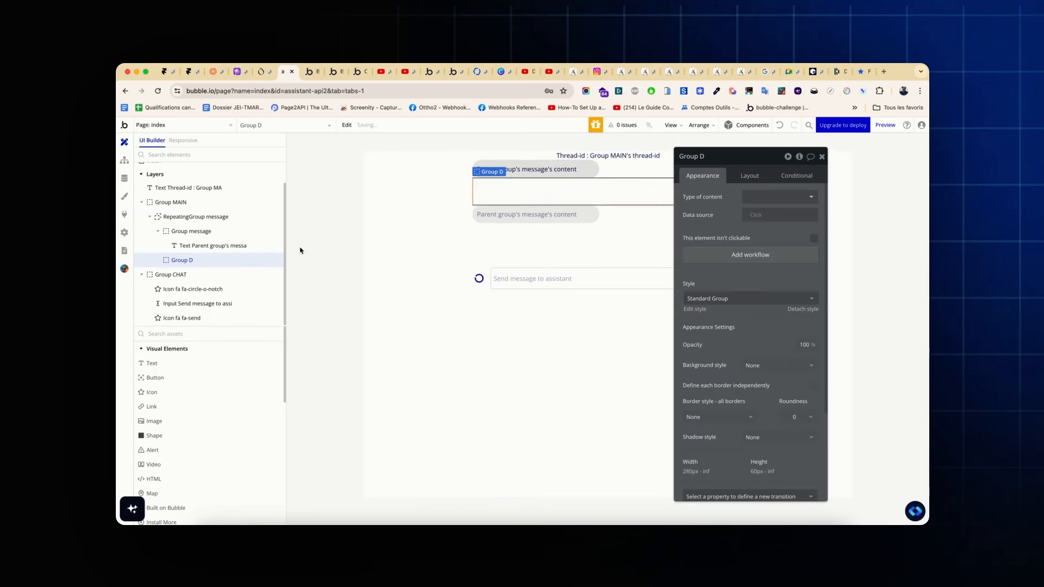
drag(184, 258, 184, 227)
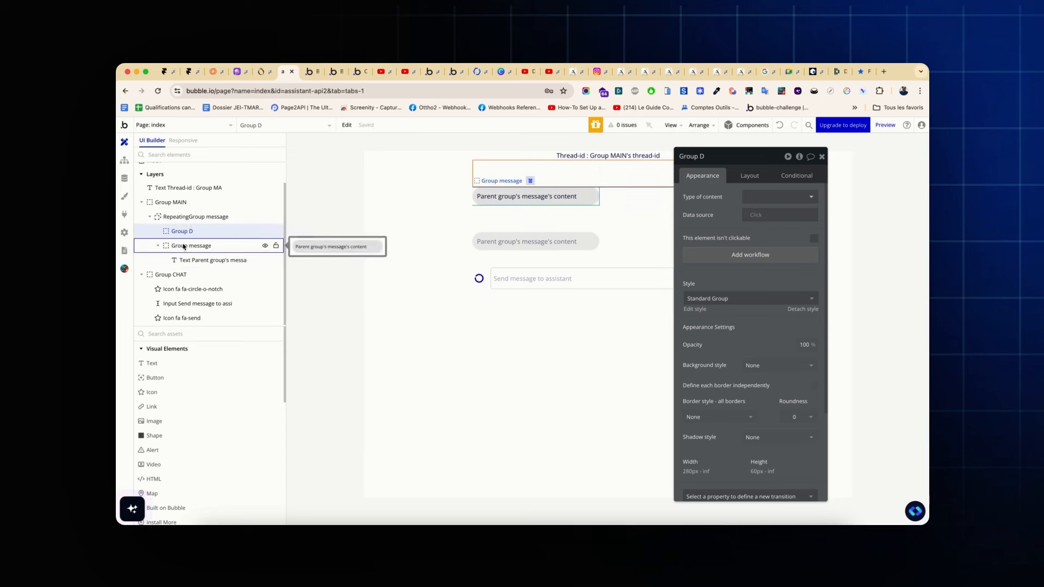
click(184, 246)
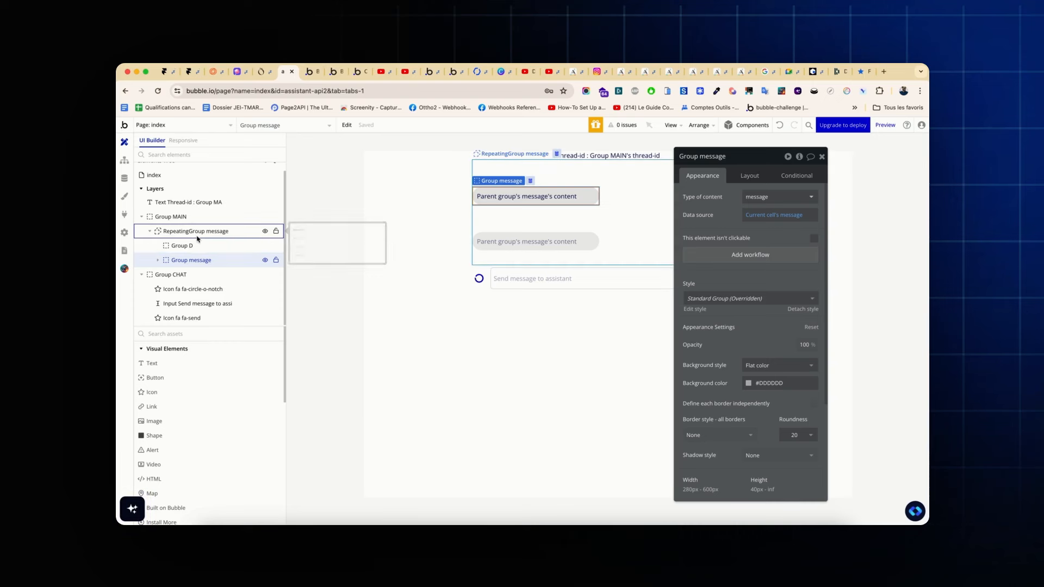
click(196, 245)
click(198, 236)
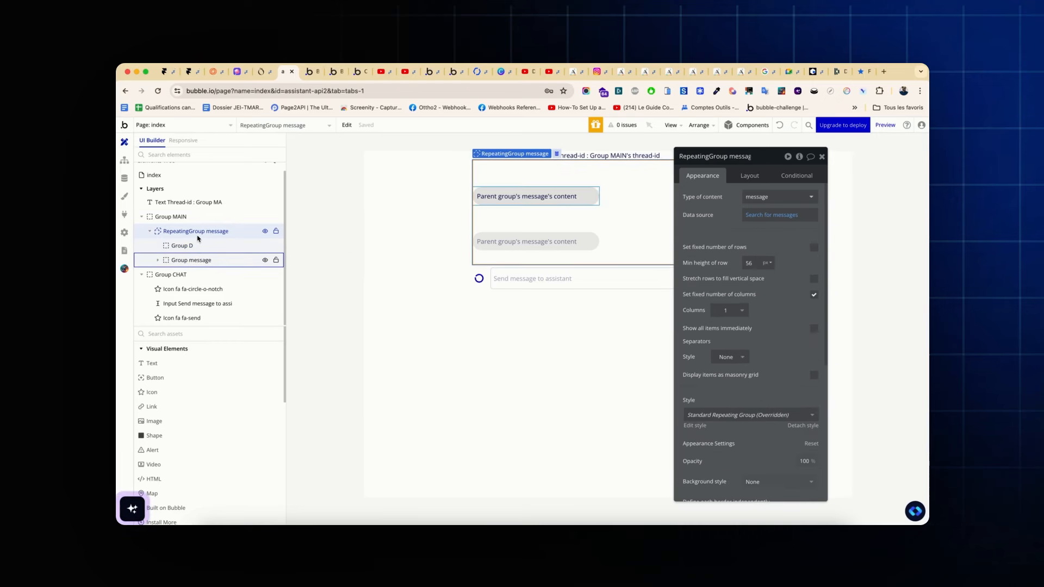
click(742, 175)
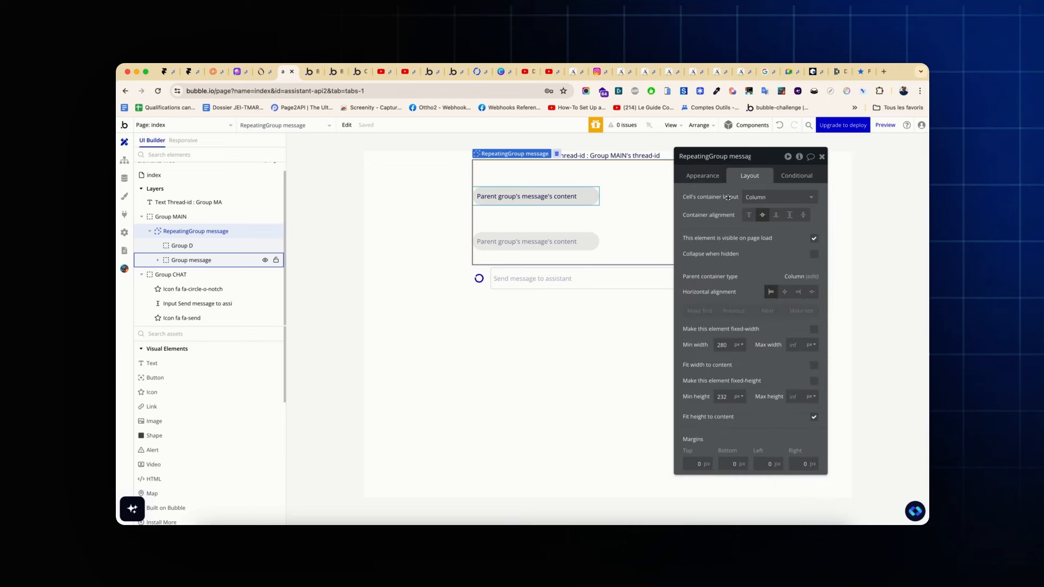
Give Group D a flat color background of #DDDDDD
click(190, 248)
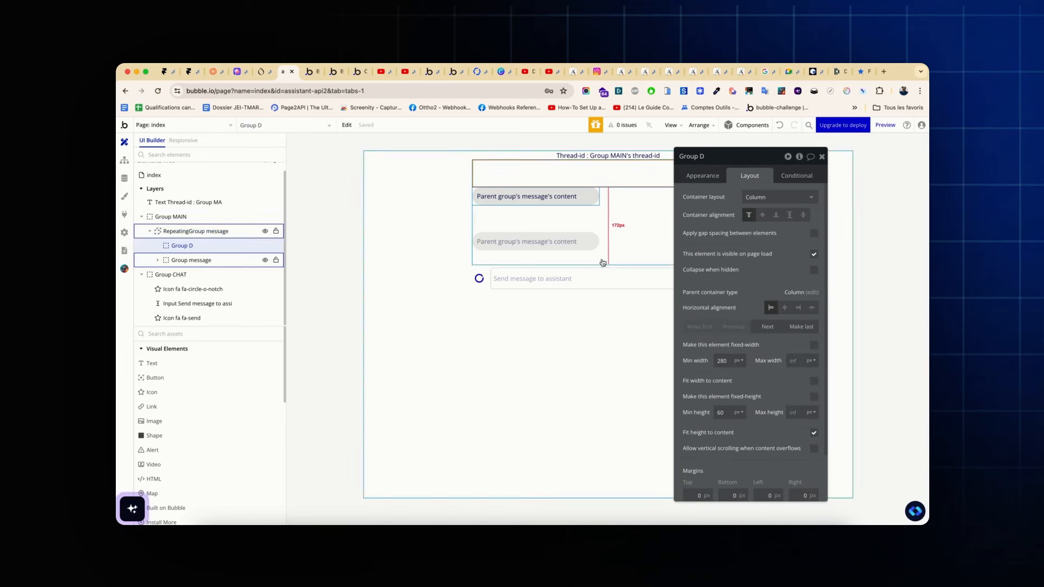
click(710, 176)
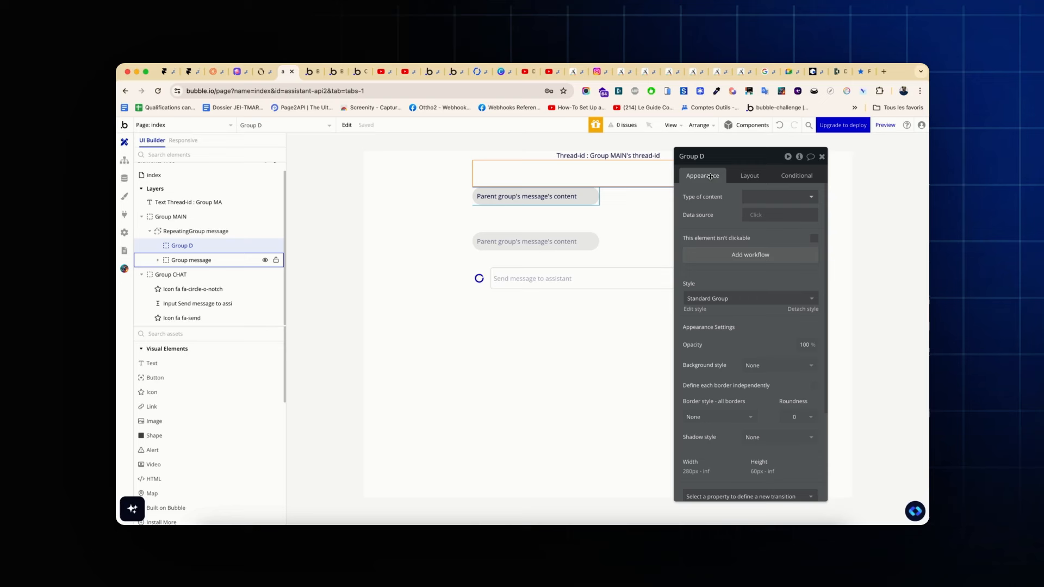
click(741, 179)
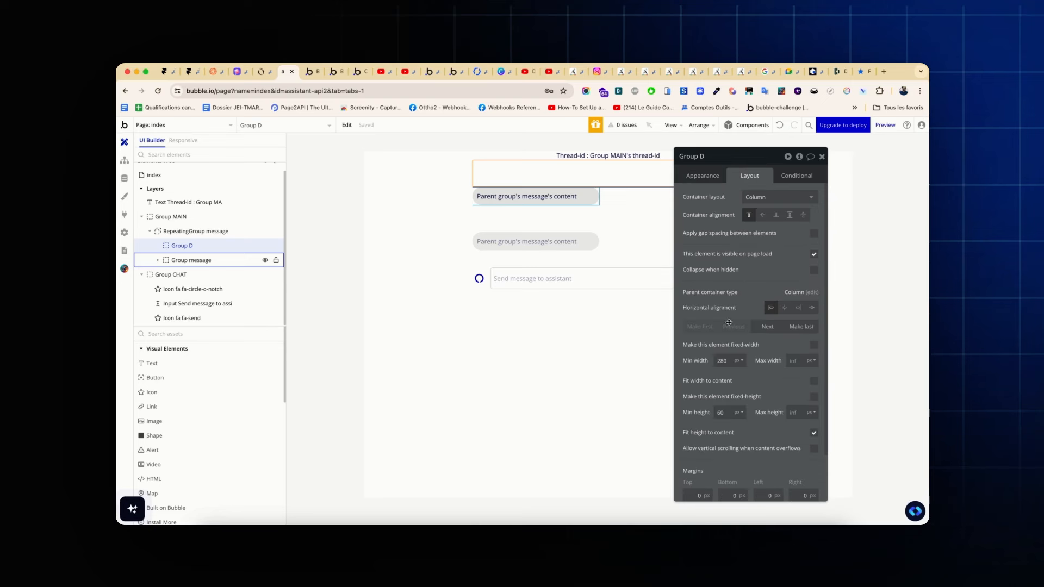
click(698, 177)
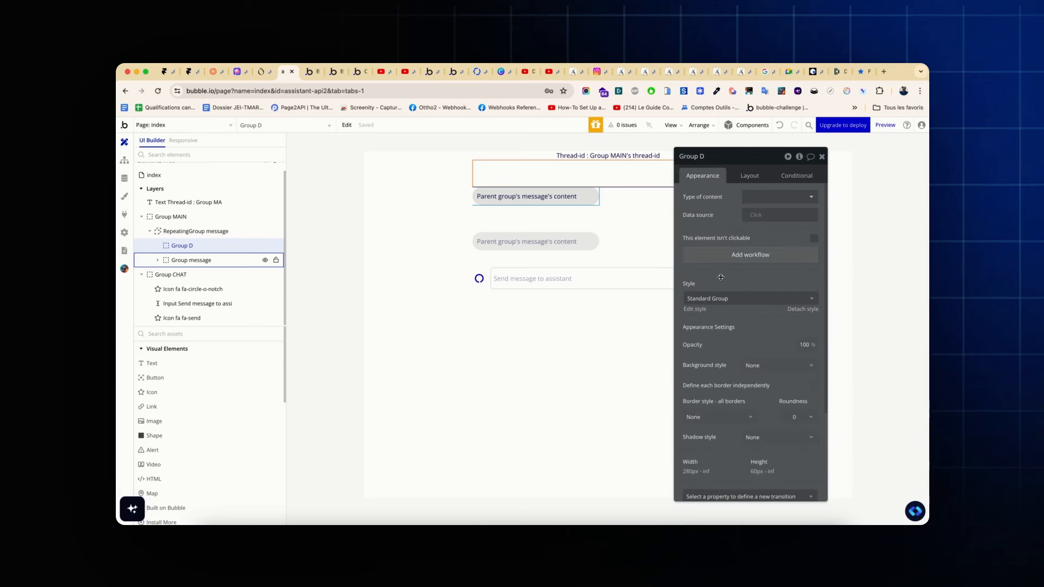
scroll(721, 321, down, 1)
scroll(721, 321, down, 3)
click(761, 302)
click(761, 341)
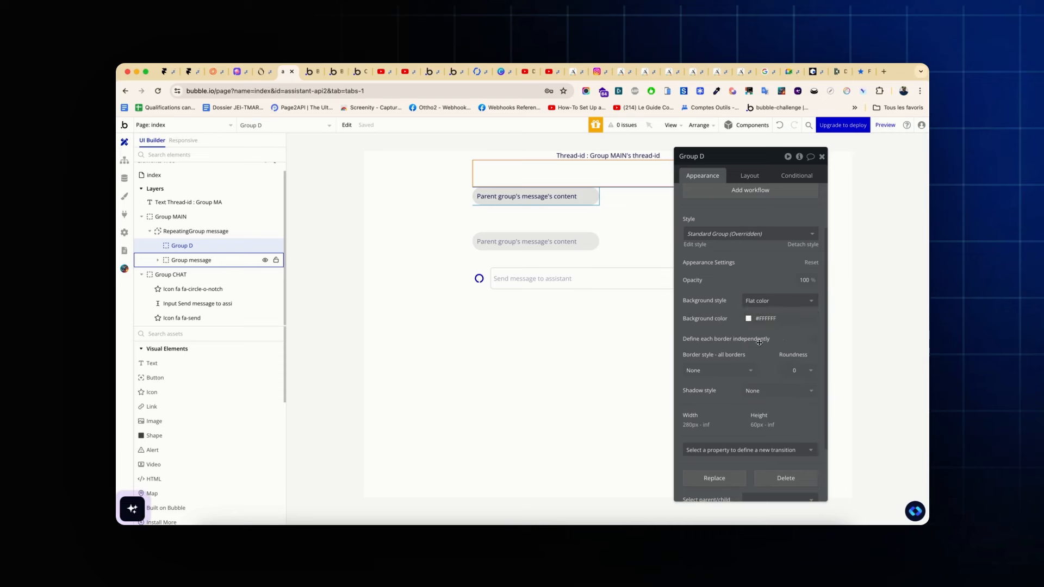
click(748, 320)
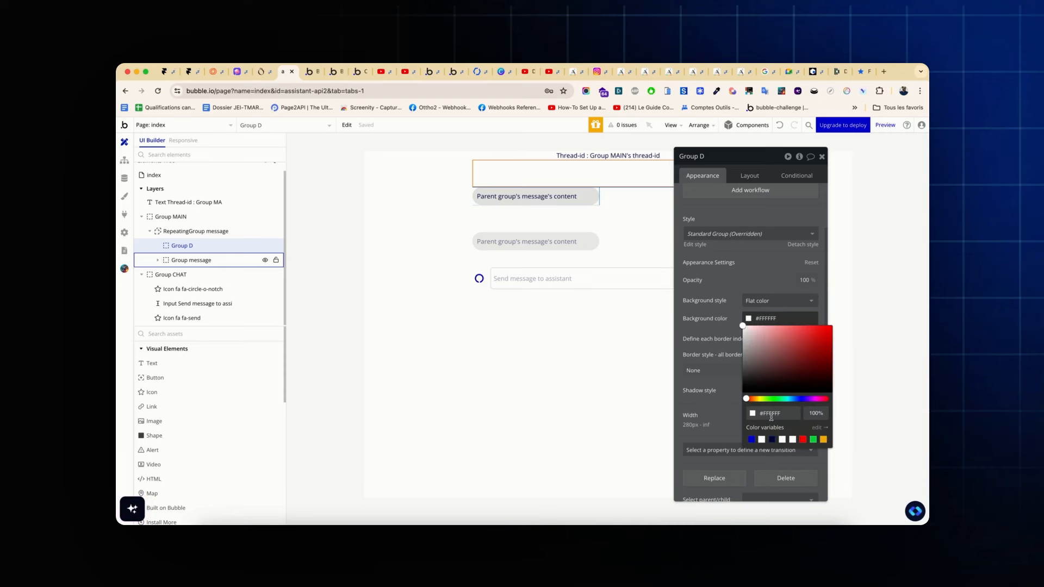
text(DDD)
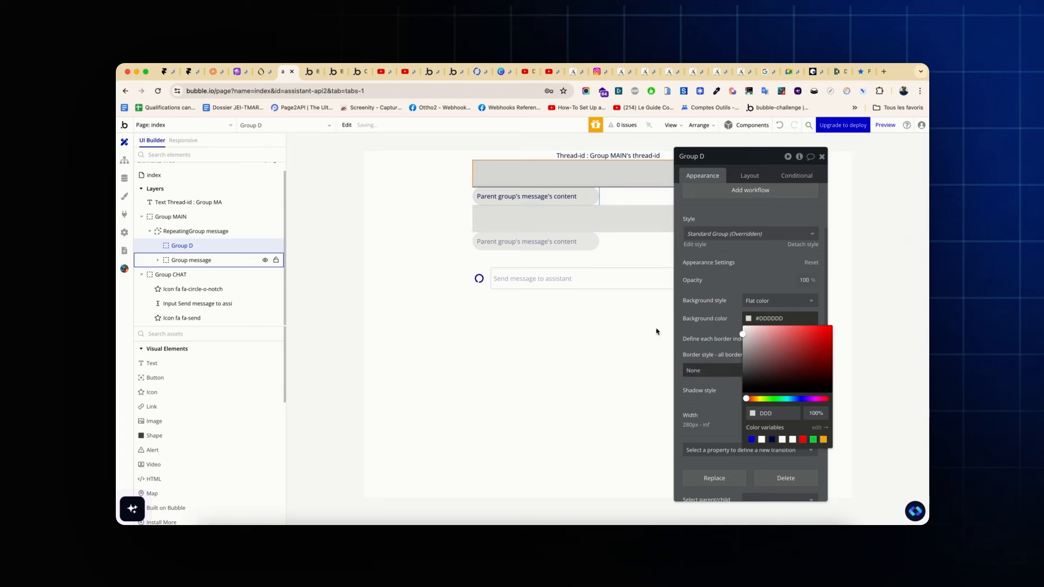
Make Group D fixed-width and fixed-height, with a width of 40 px and a height of 40 px
click(748, 175)
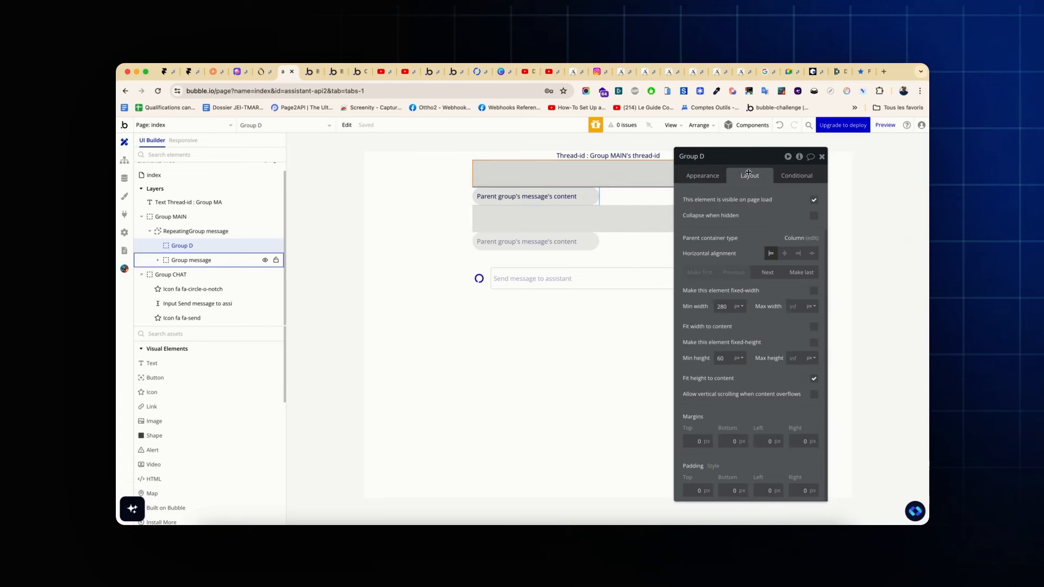
click(813, 294)
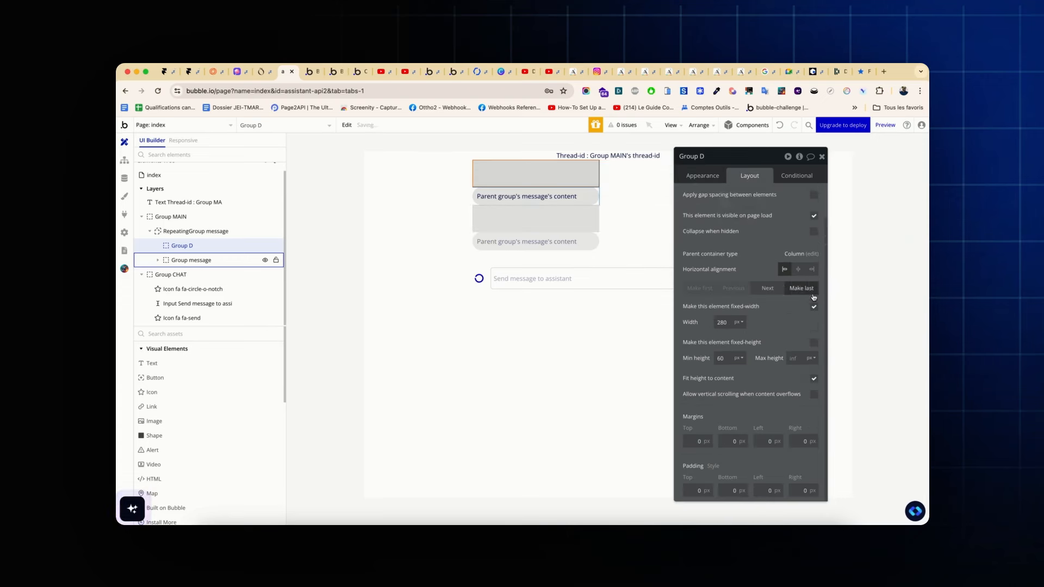
click(814, 344)
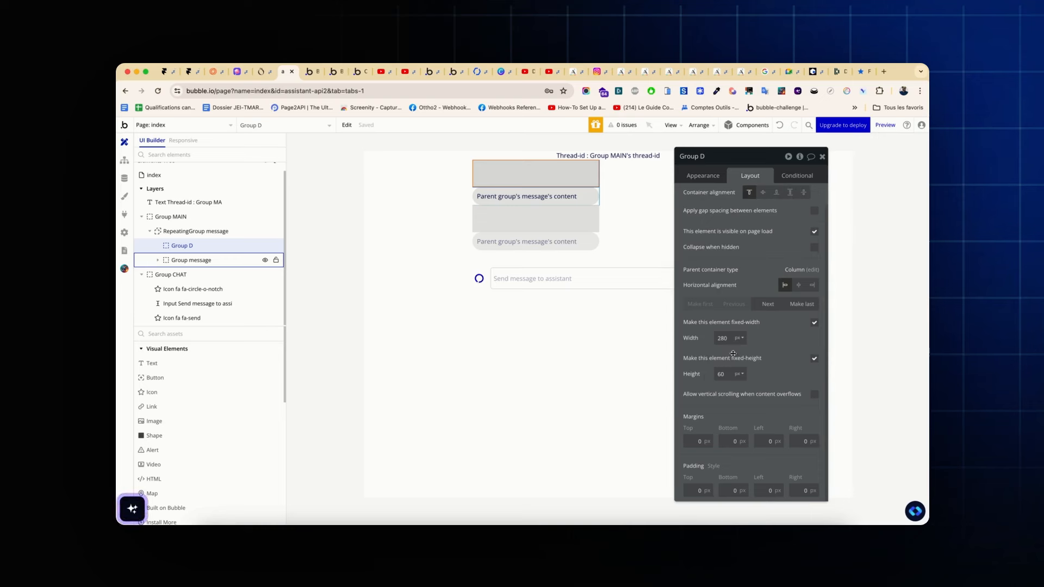
click(724, 337)
text(40)
click(728, 371)
text(4)
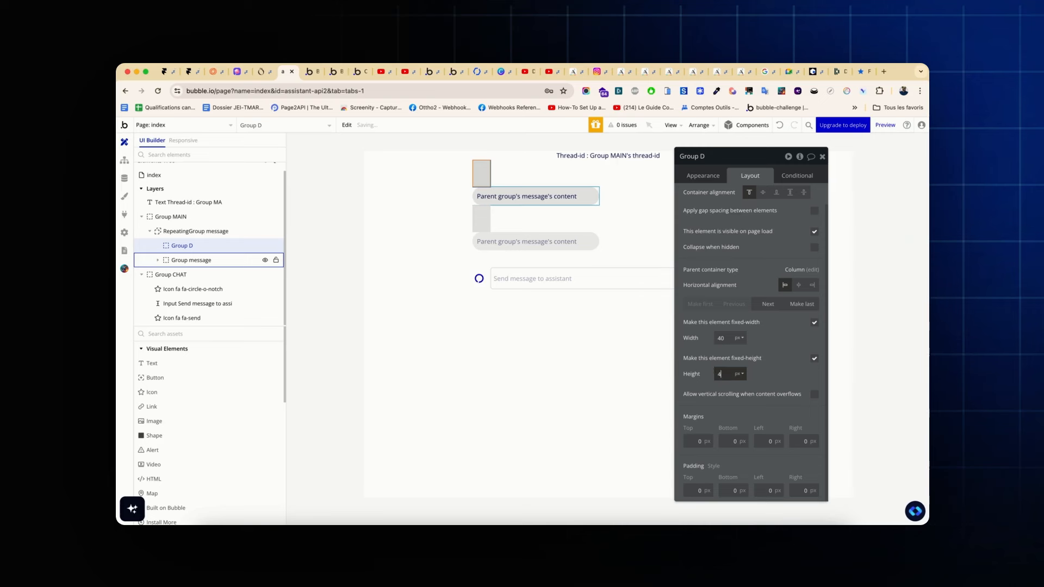
text(0)
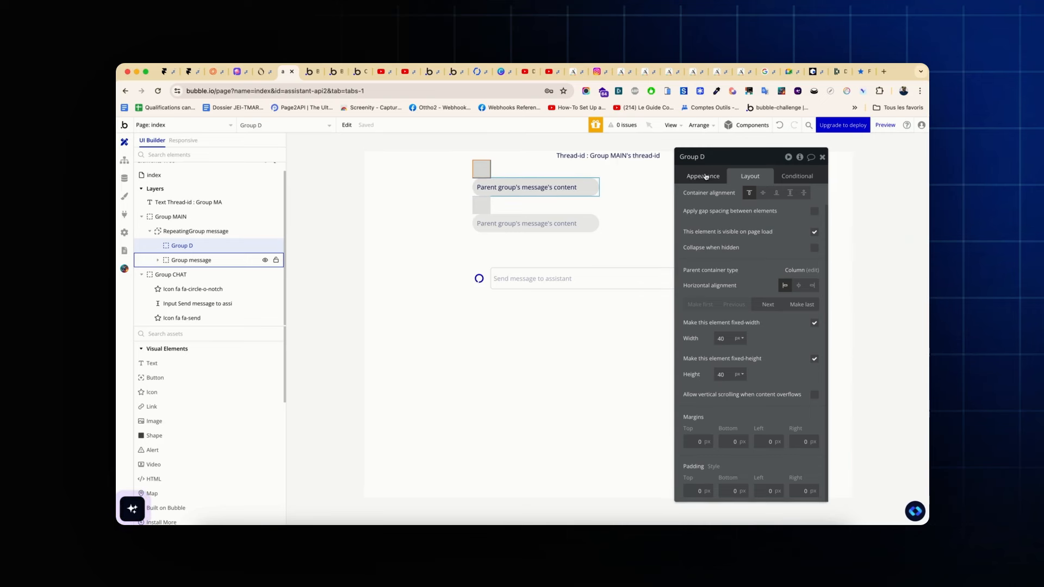
Round Group D into a circle by setting its roundness to 200
click(705, 176)
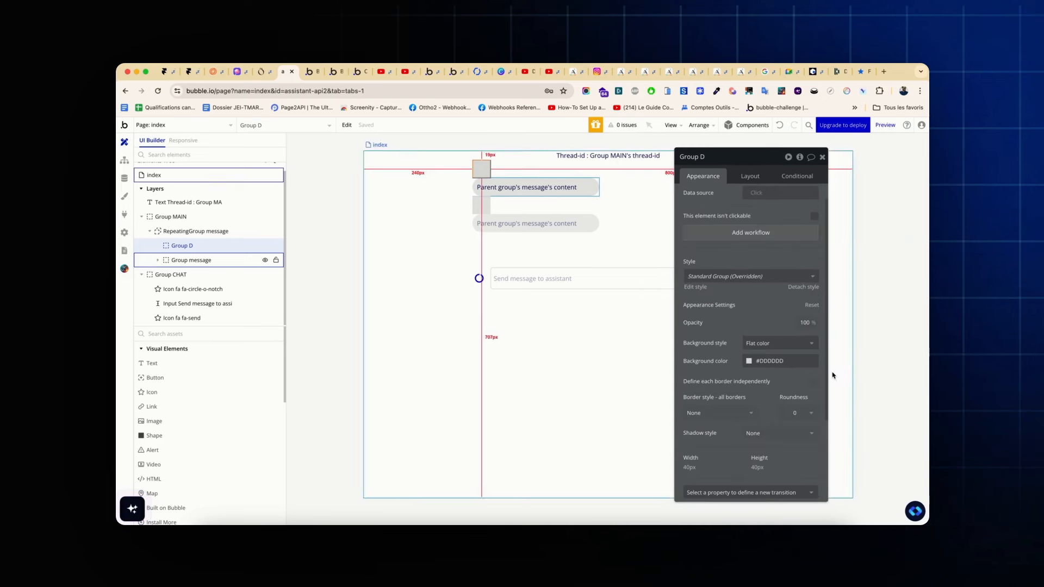
click(797, 413)
text(200)
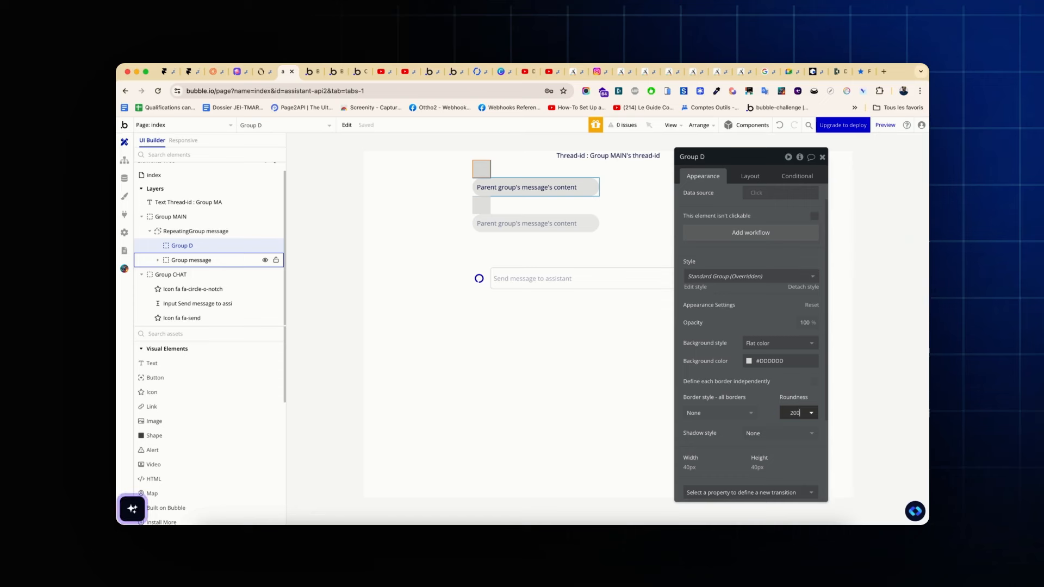
click(774, 408)
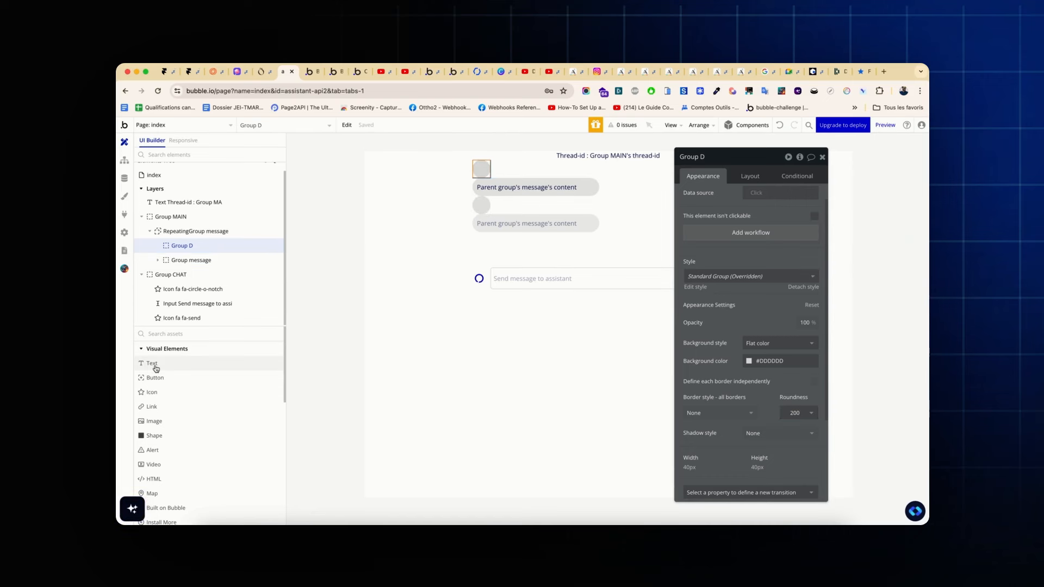
Add a text element inside Group D and replace its placeholder with the robot face emoji
drag(156, 369, 198, 244)
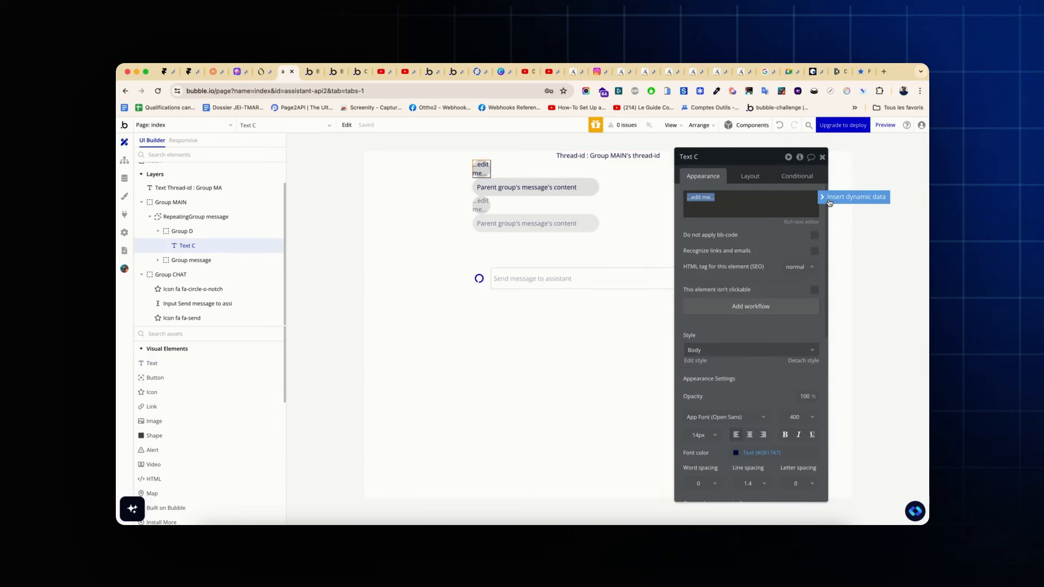
key(BackSpace)
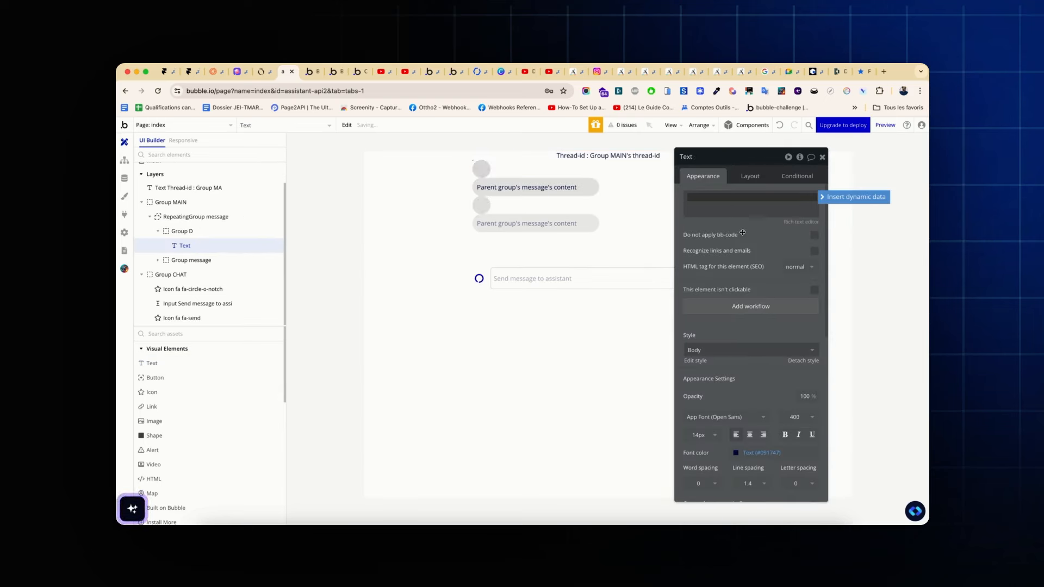
key(ctrl+super+space)
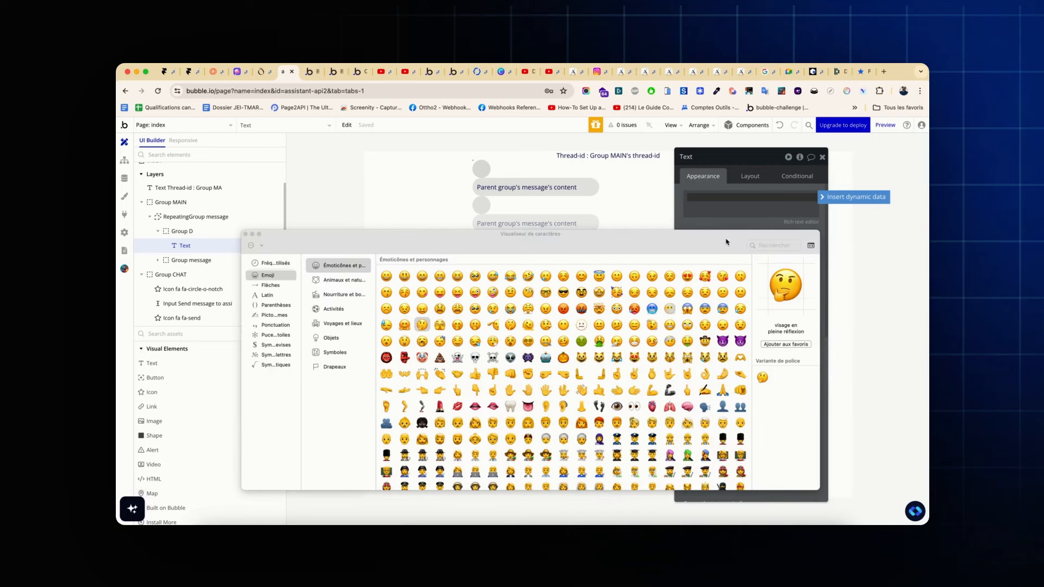
click(764, 246)
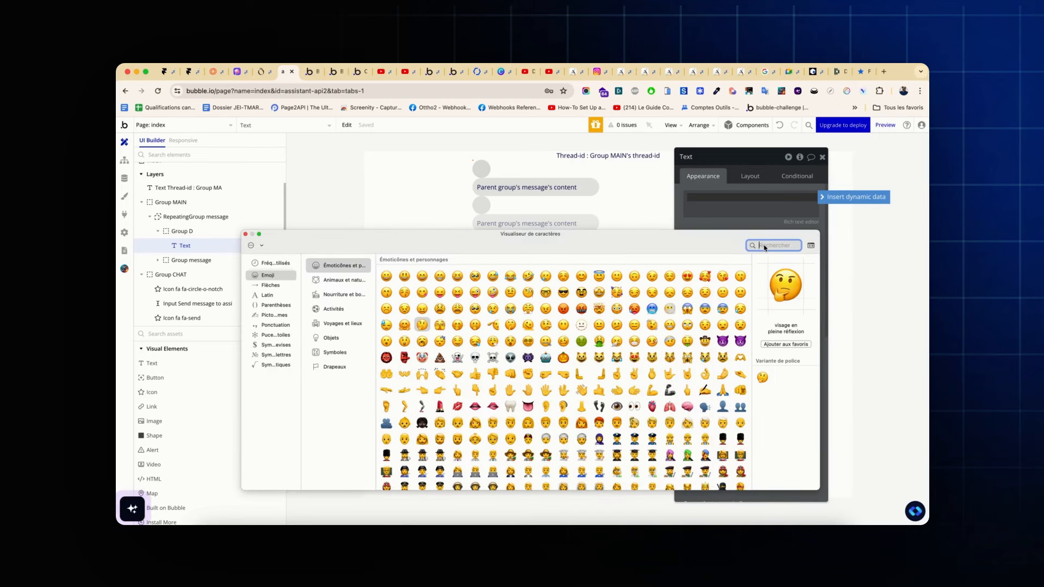
text(robot)
double_click(311, 308)
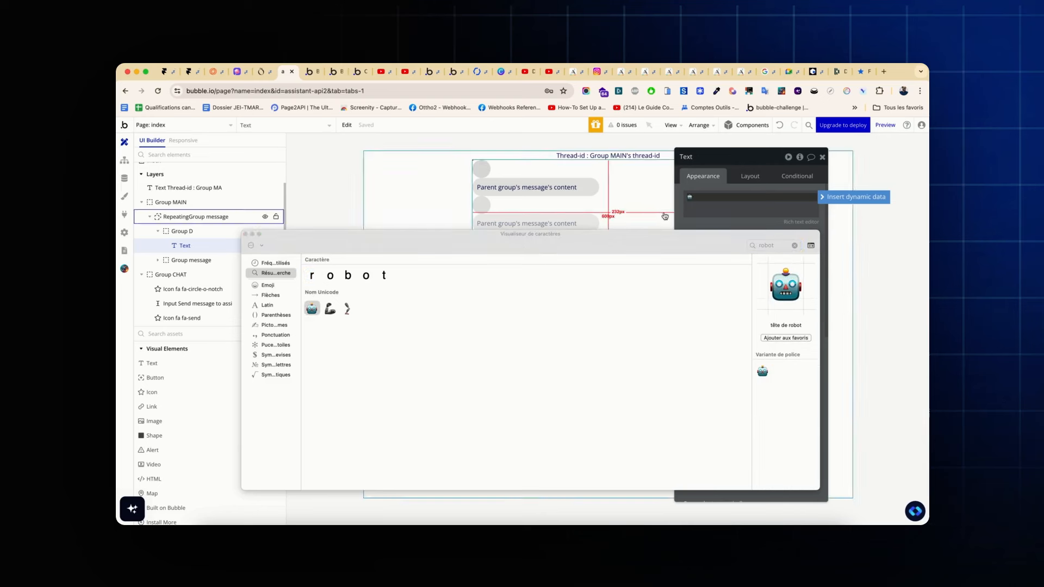
click(245, 234)
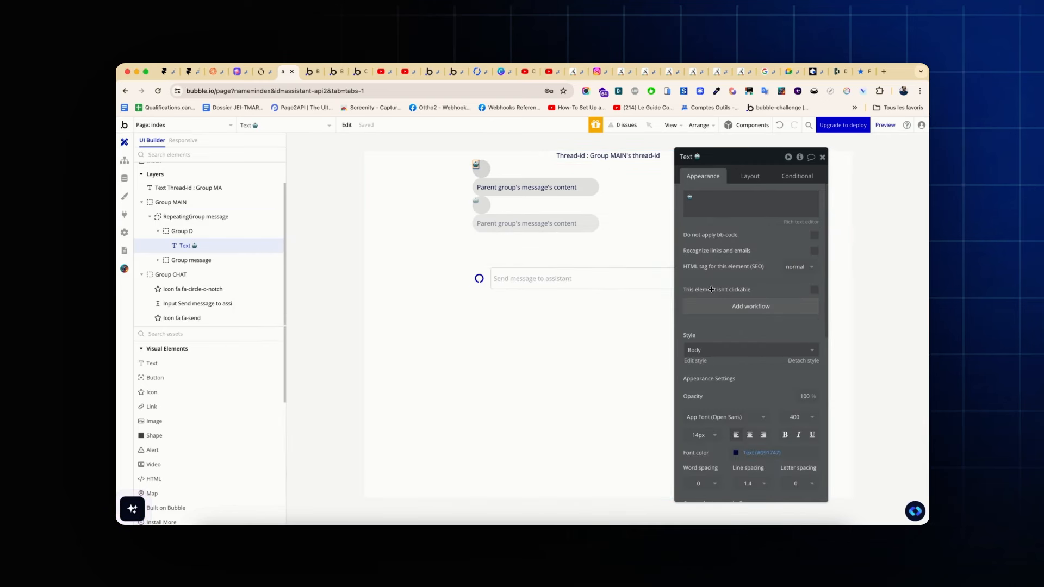
Set the robot emoji text's font size to 24
click(699, 435)
scroll(712, 492, down, 3)
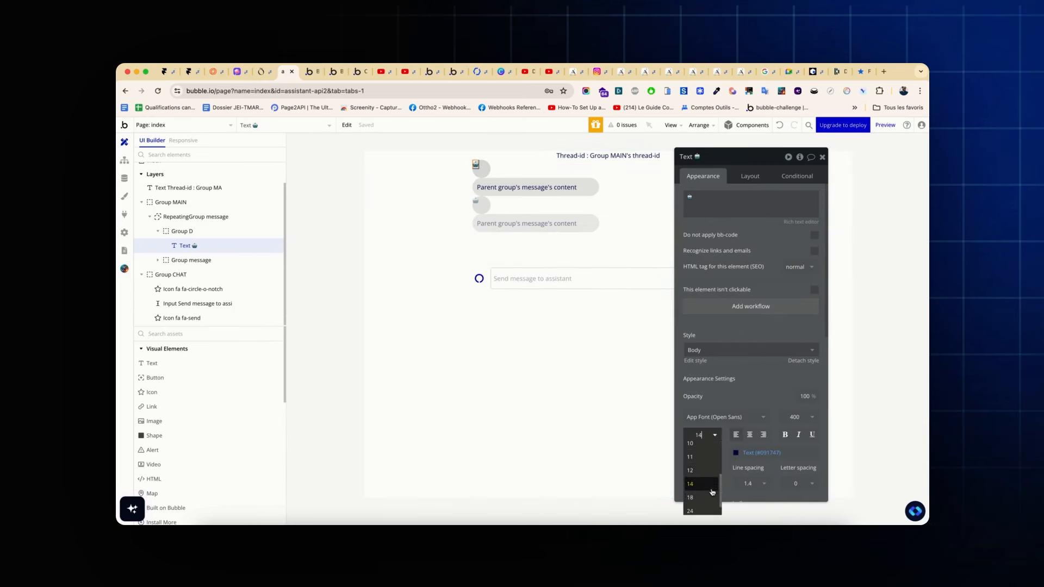
click(702, 492)
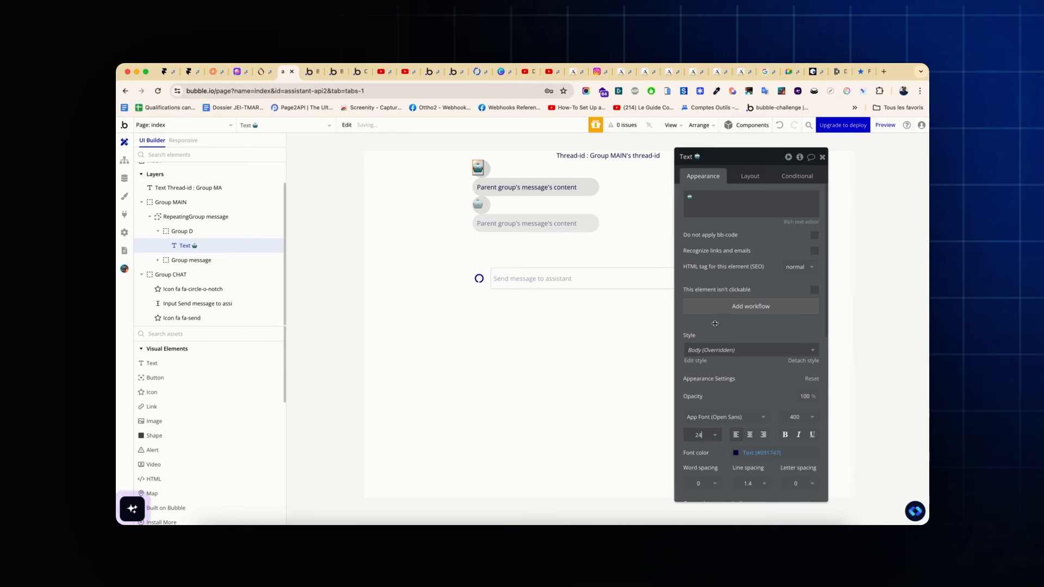
Set Group D's container layout to Align to parent and center the robot emoji text inside it
click(187, 234)
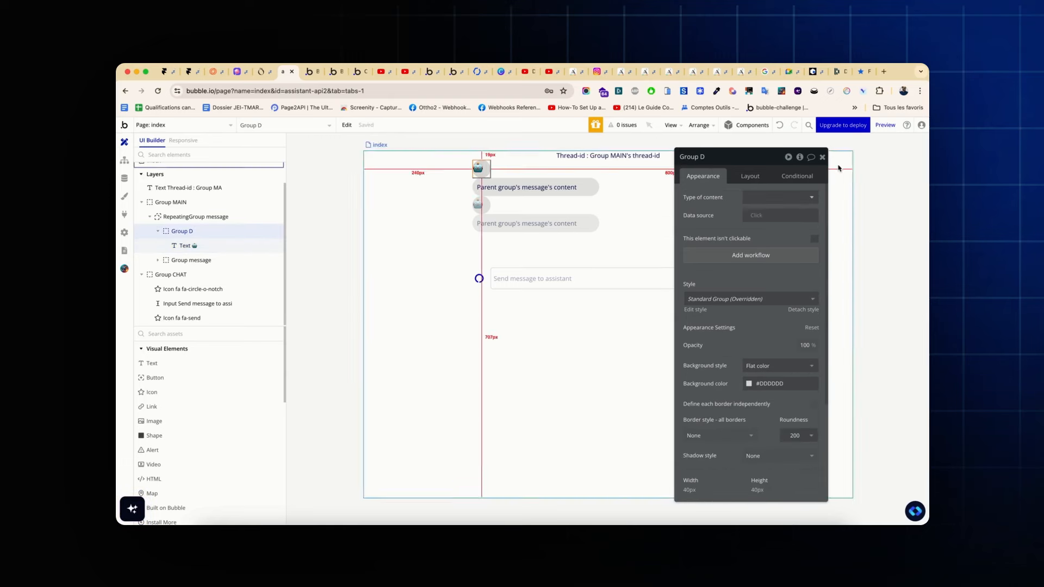
click(760, 180)
click(762, 197)
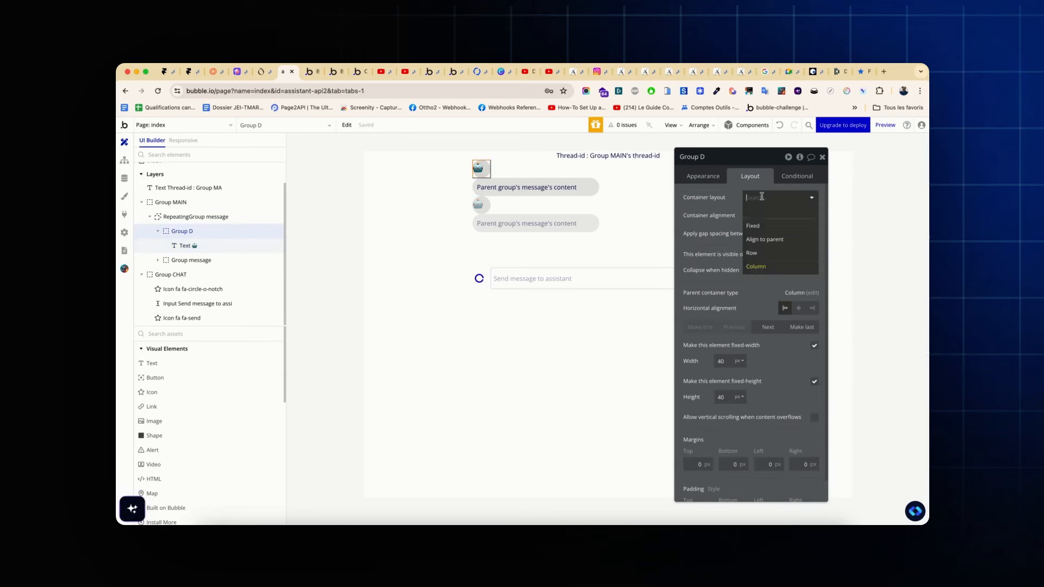
click(759, 239)
click(478, 169)
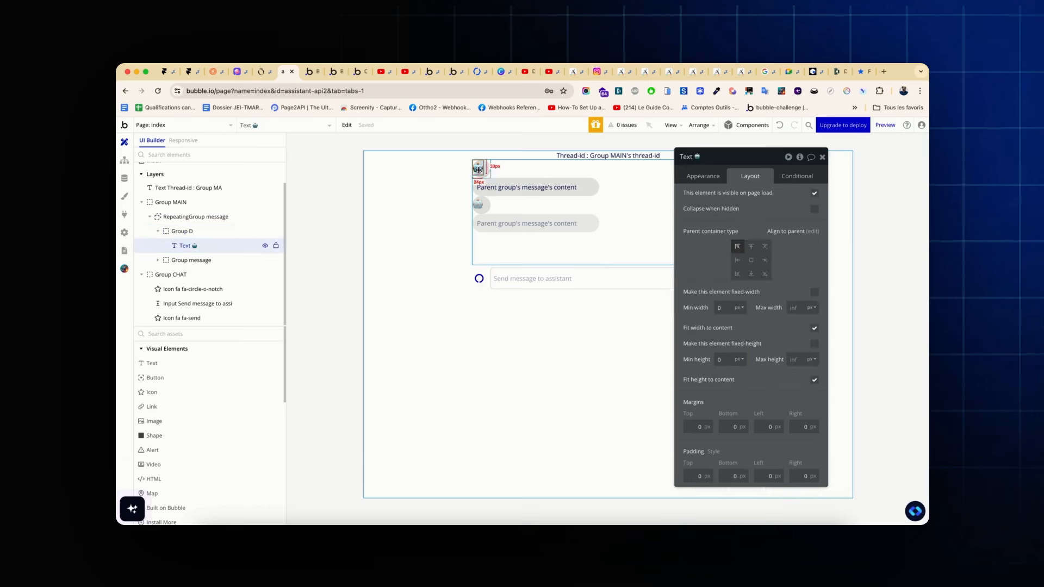
click(754, 262)
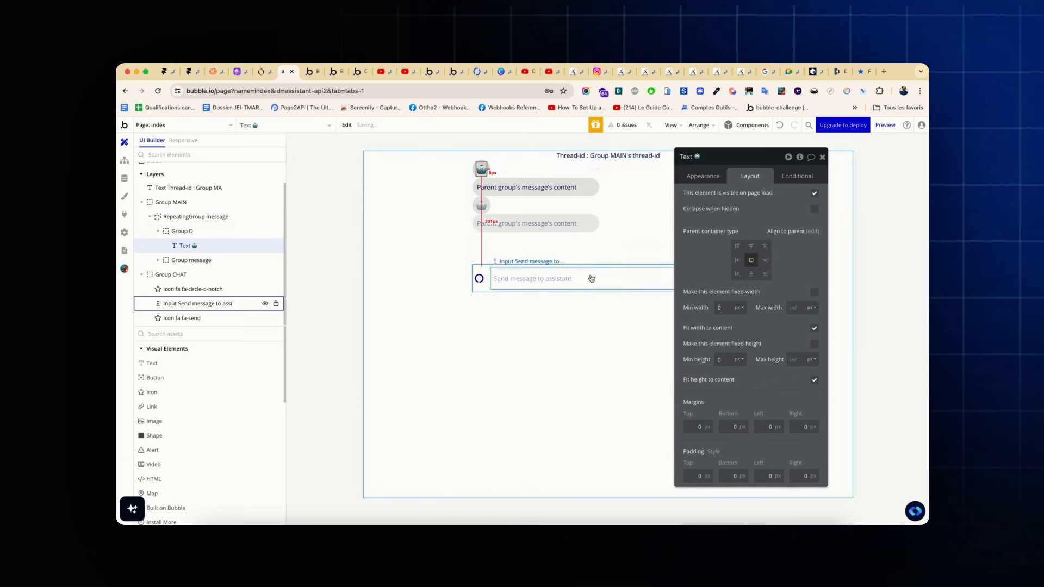
Rename Group D to "Group assistant"
click(449, 188)
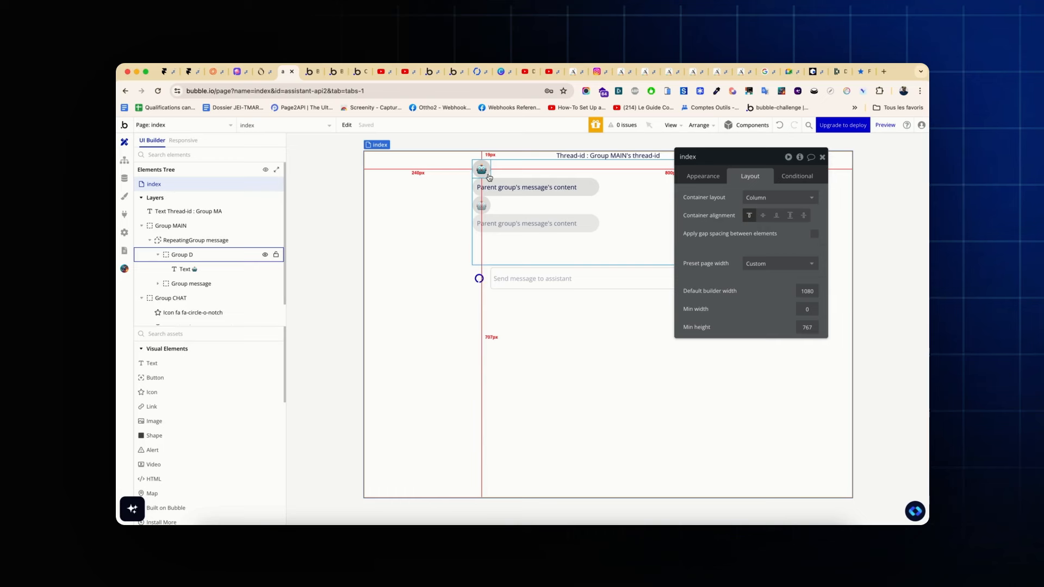
click(489, 176)
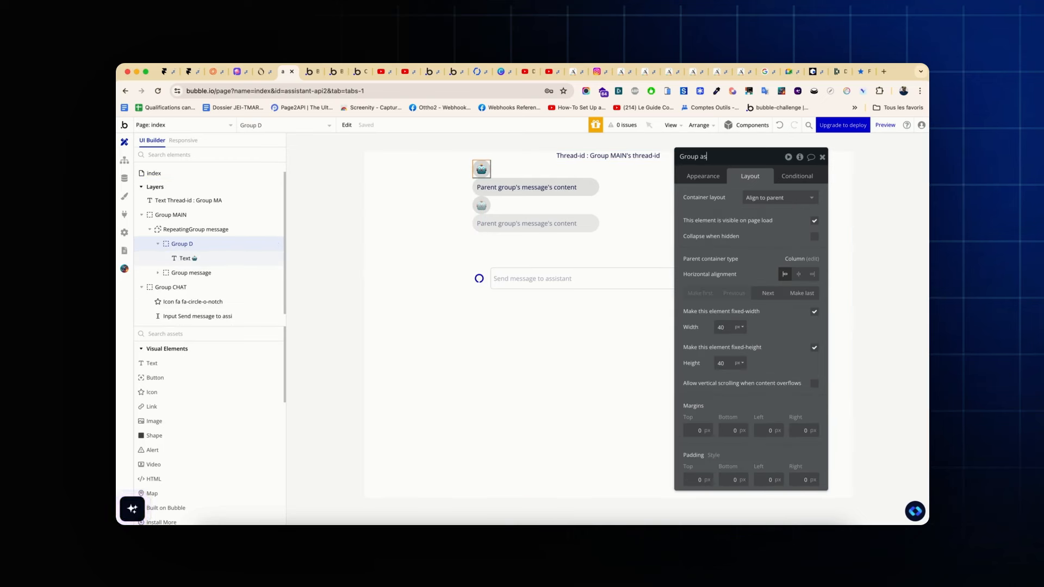
key(Return)
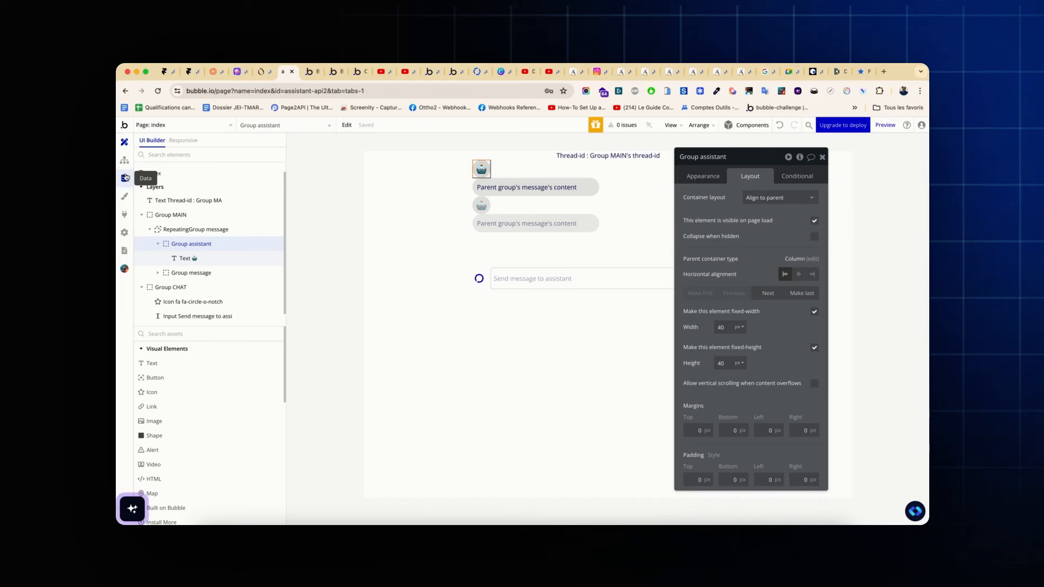
Check the role values stored for all messages in the app data, and return to the page design
click(124, 178)
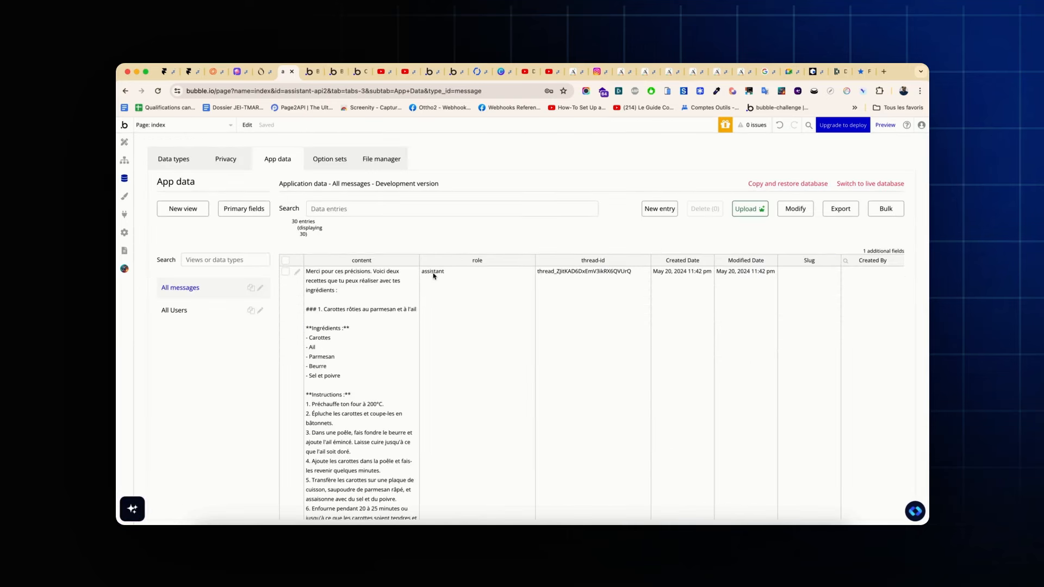
scroll(443, 275, down, 10)
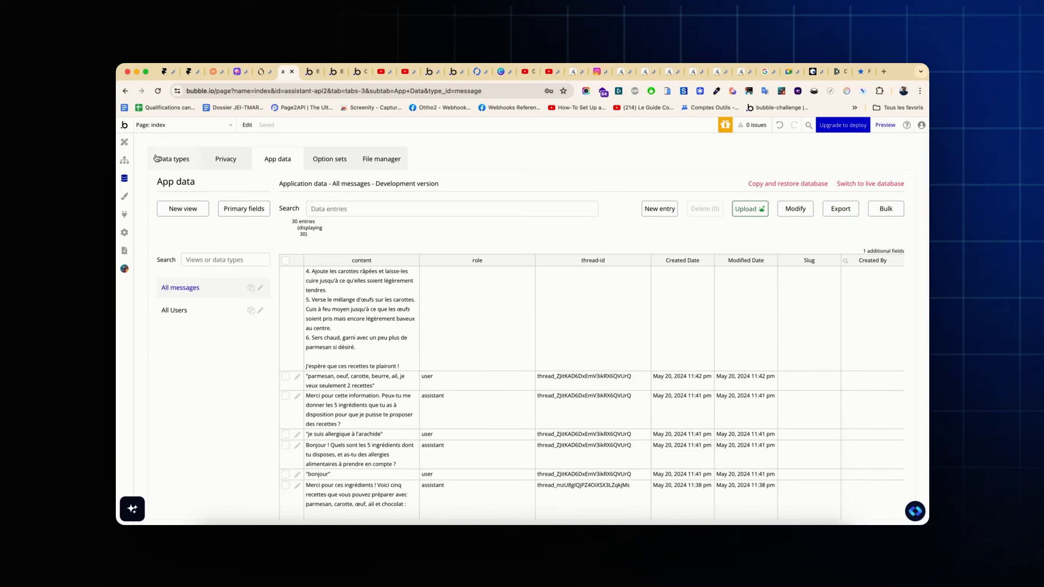
click(125, 142)
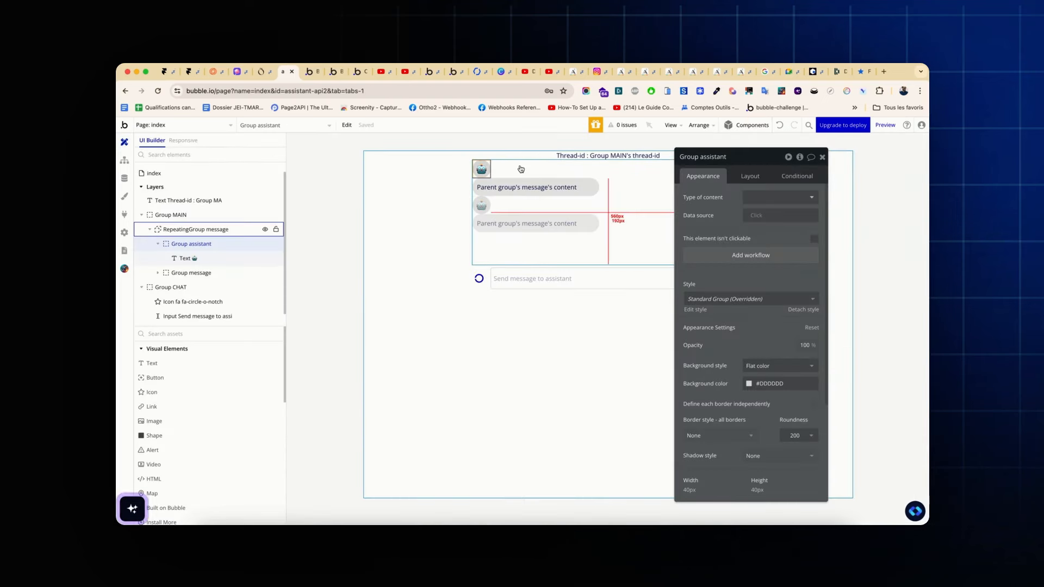
Make Group assistant collapse when hidden
click(762, 175)
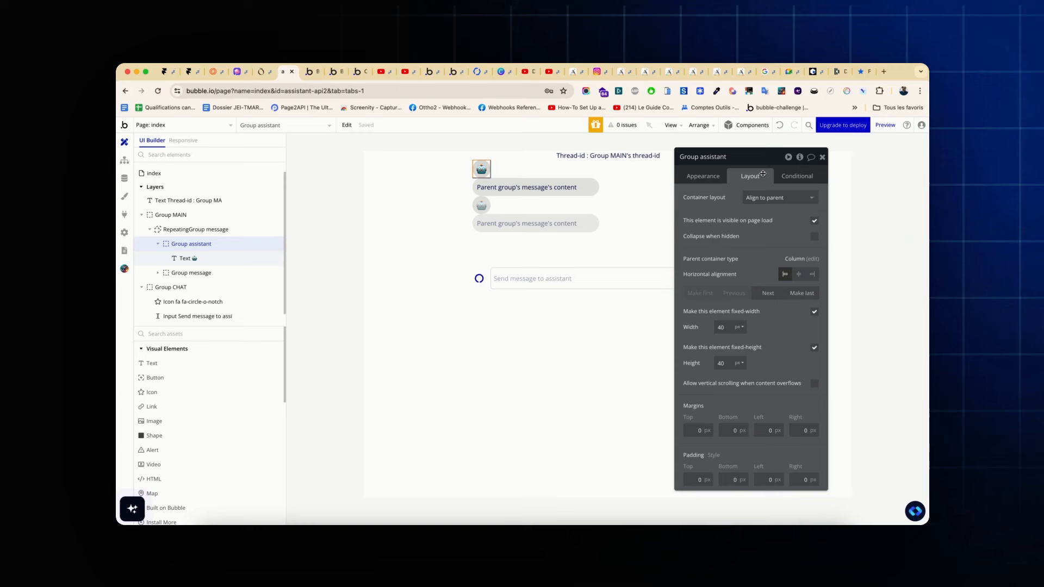
click(815, 237)
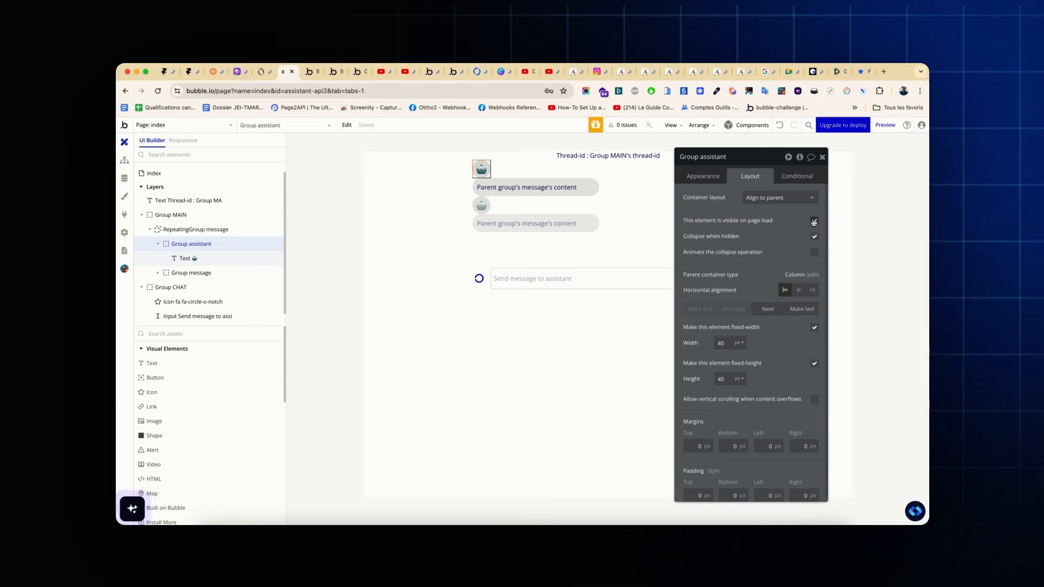
Define a condition on Group assistant for when Current cell's message's role is "user"
click(797, 175)
click(723, 198)
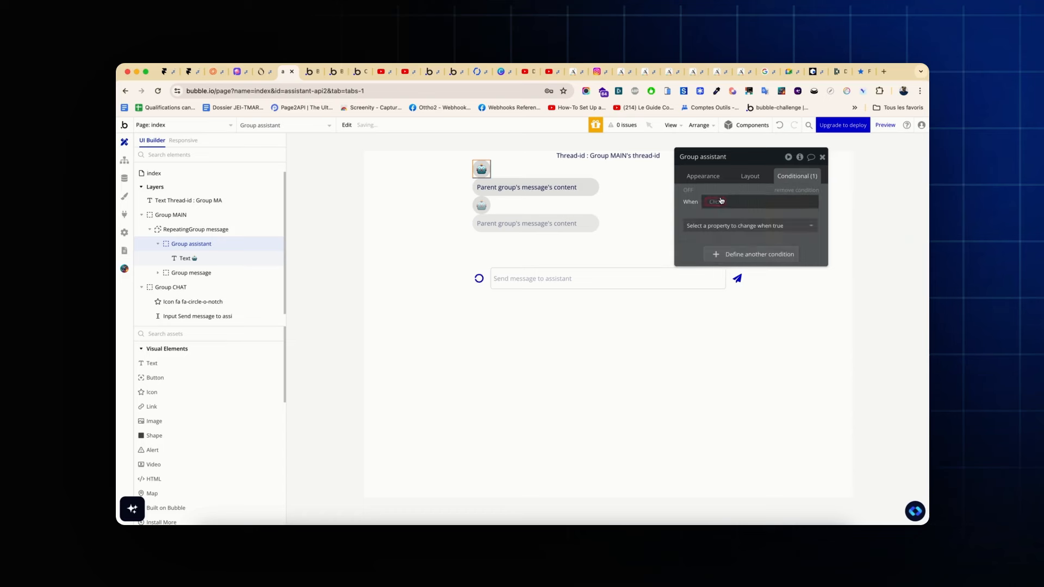
click(720, 201)
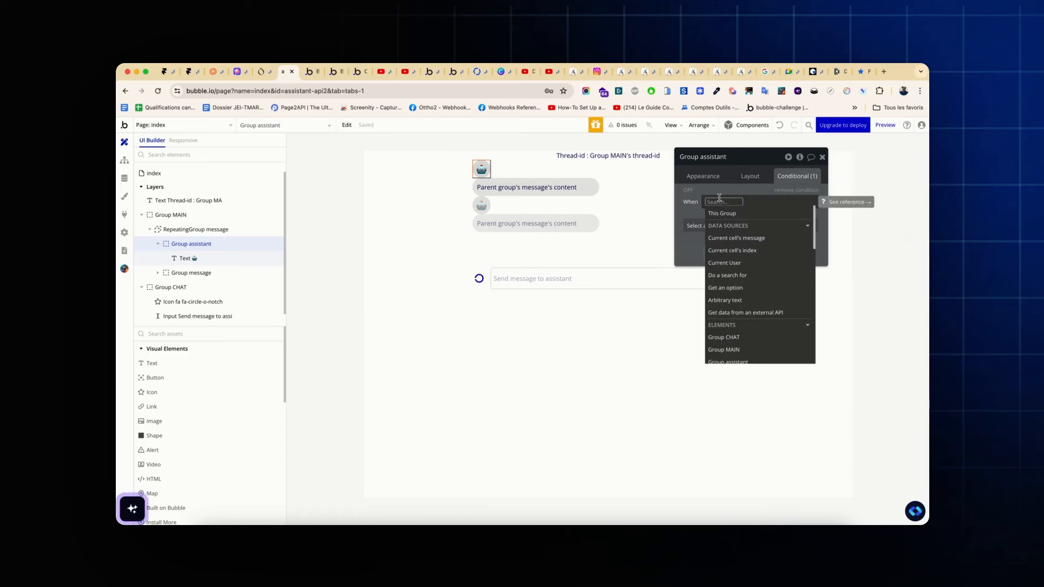
click(728, 237)
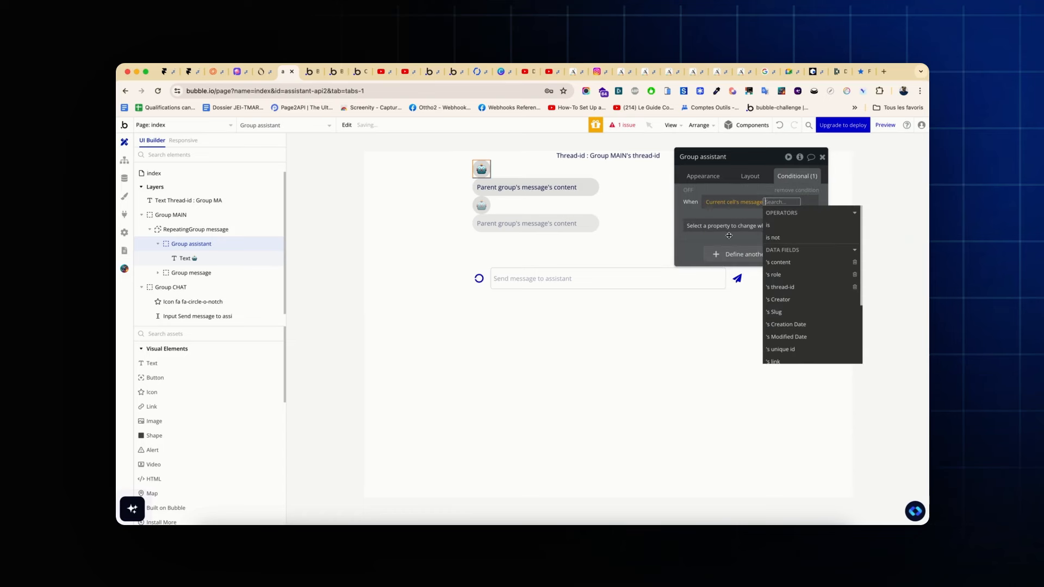
click(780, 274)
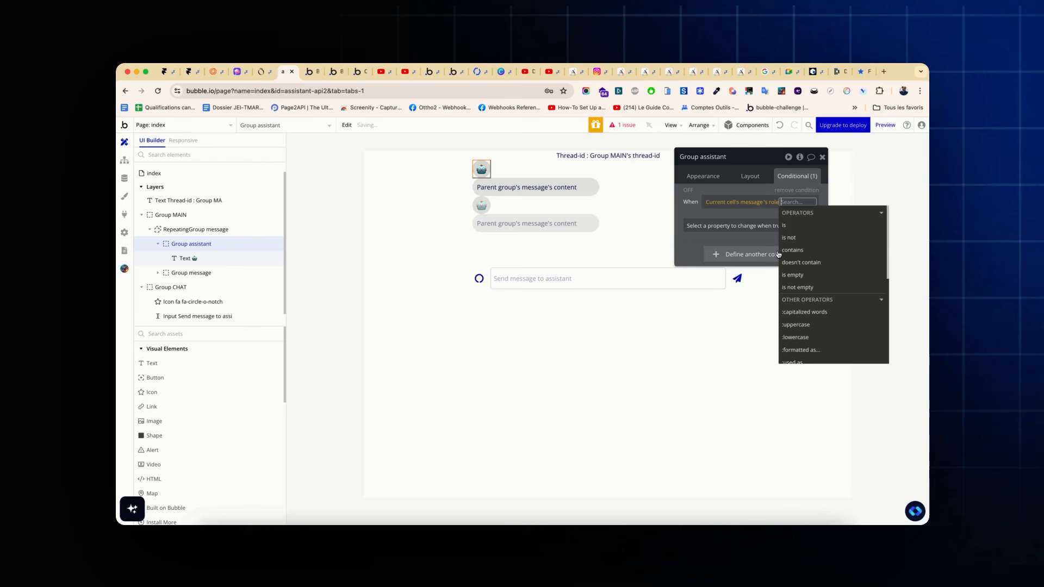
click(783, 226)
click(691, 215)
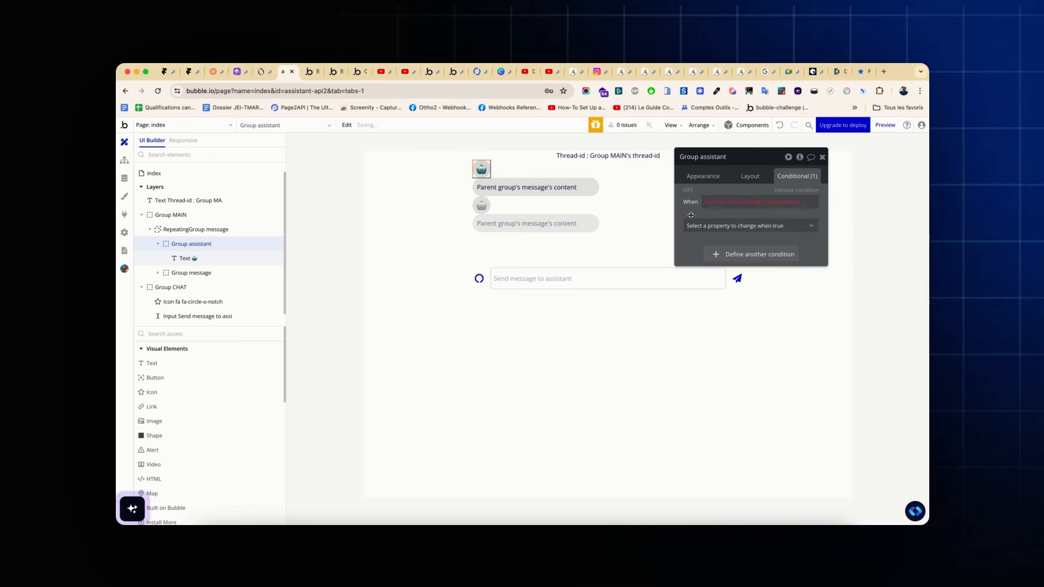
click(797, 201)
text(user)
click(689, 200)
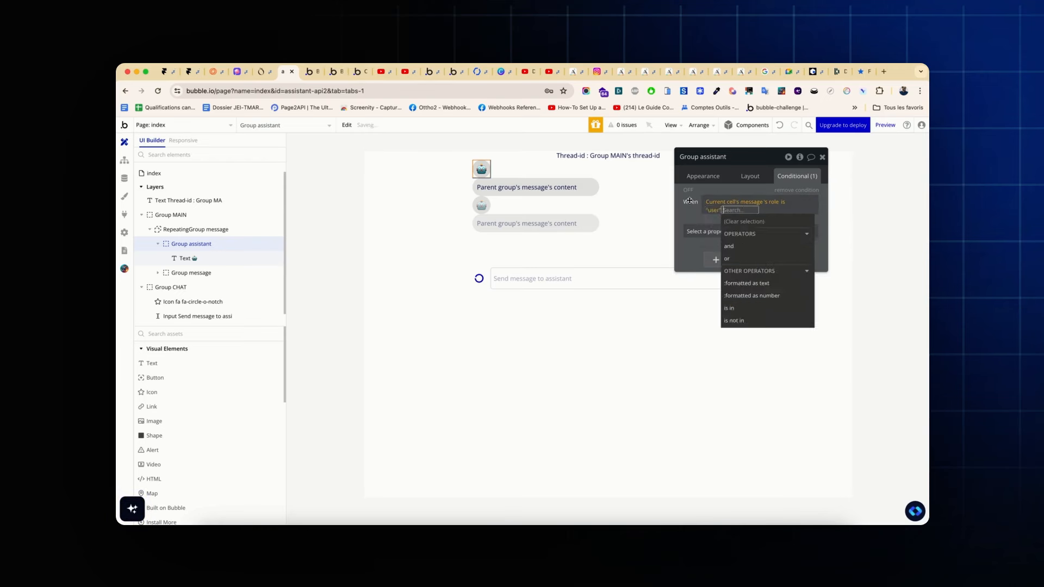
Have the user-role condition hide Group assistant by adding "This element is visible" and leaving it unchecked, and review its visibility settings
click(728, 225)
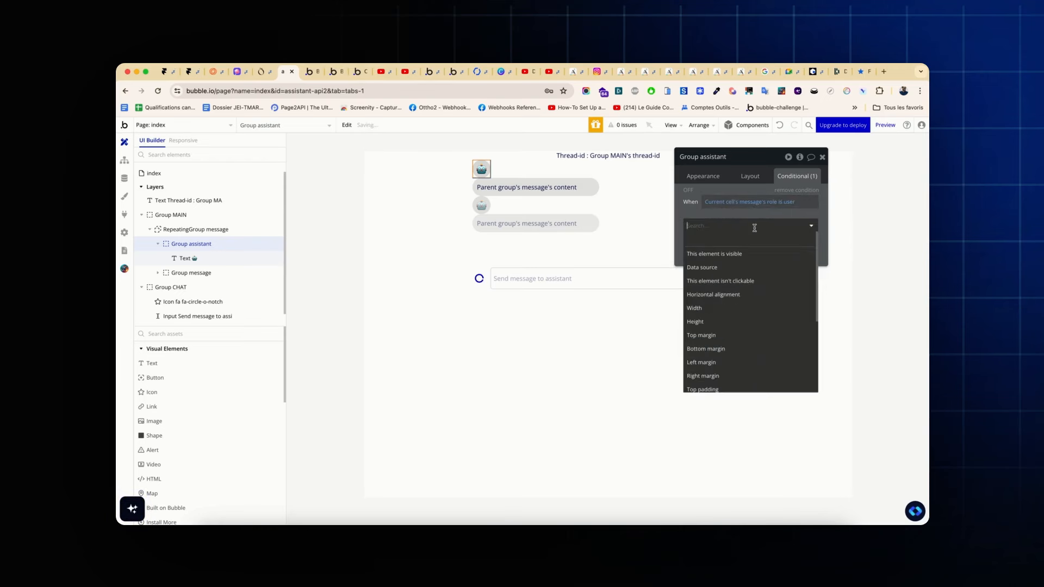
click(734, 257)
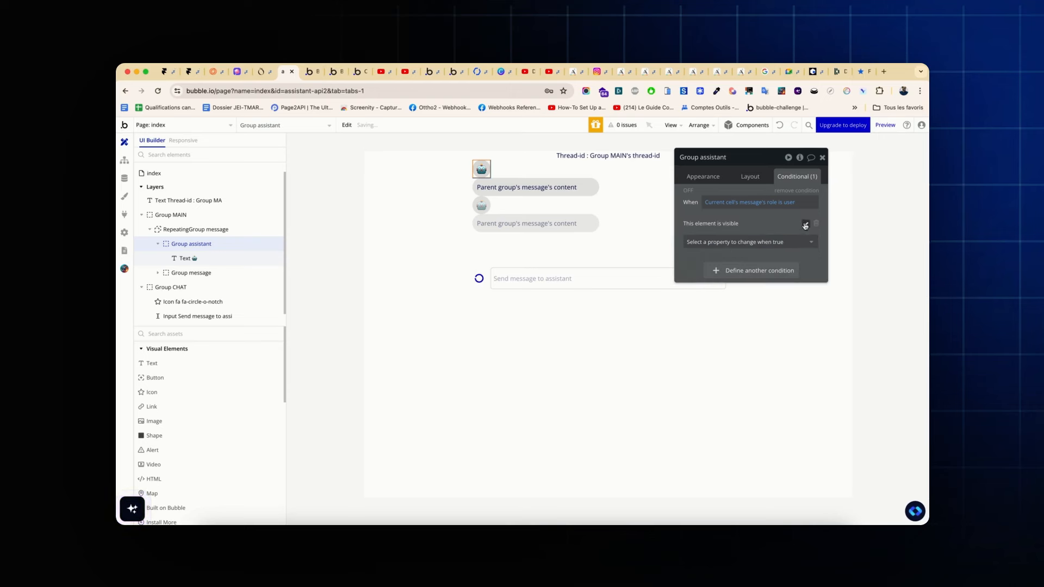
click(755, 179)
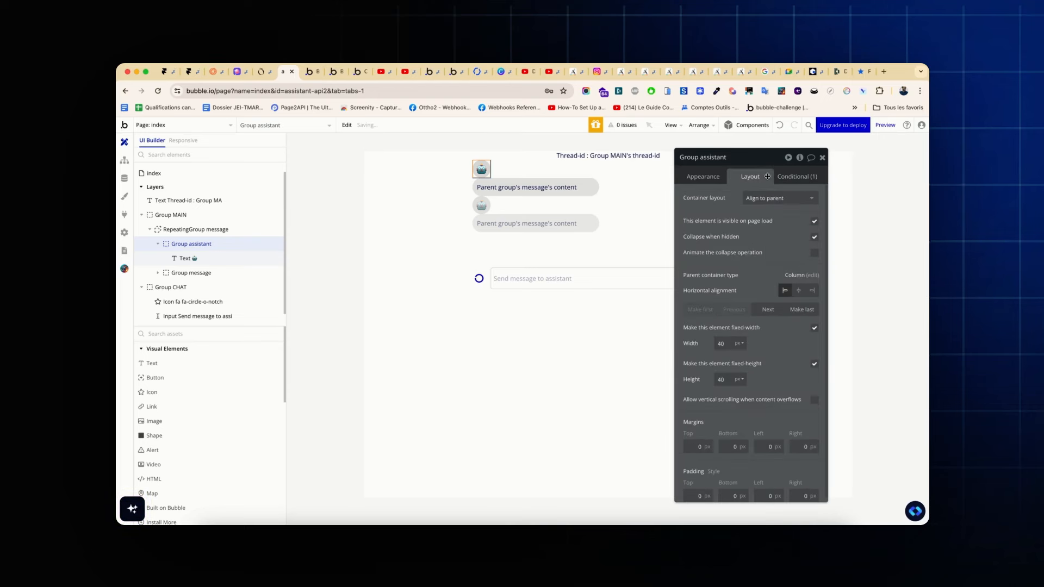
click(785, 176)
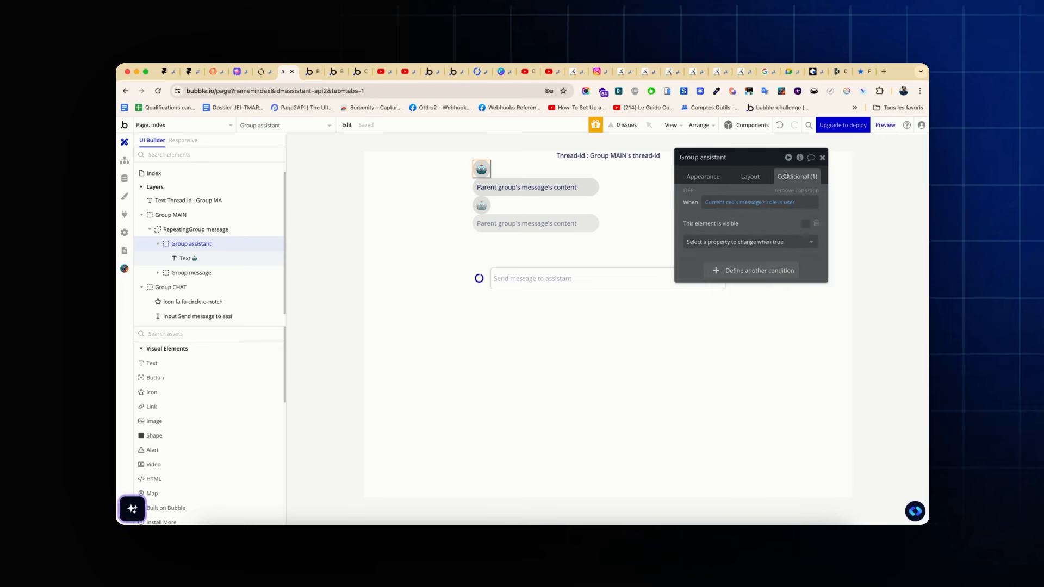
click(755, 179)
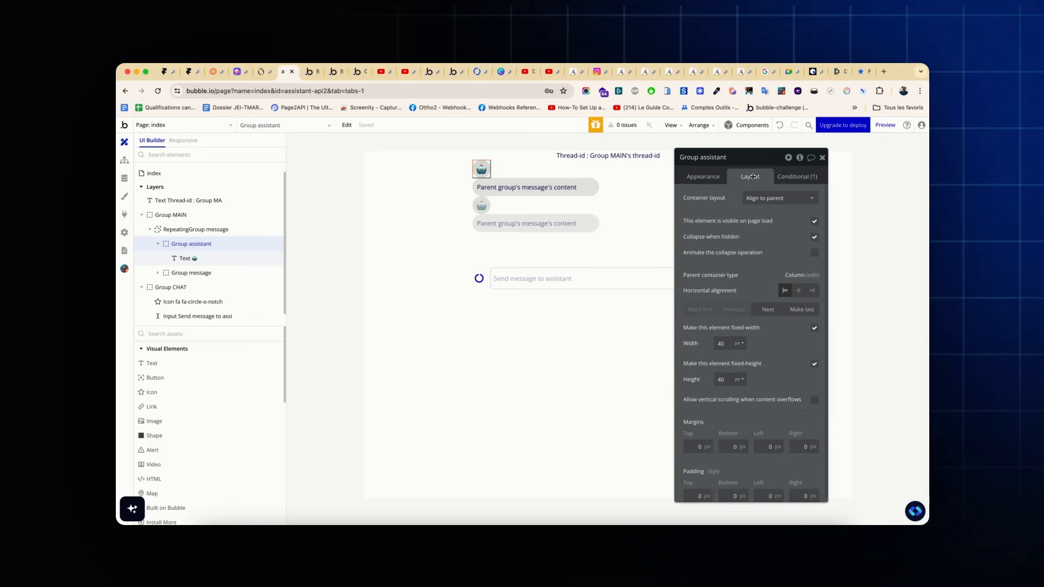
click(791, 178)
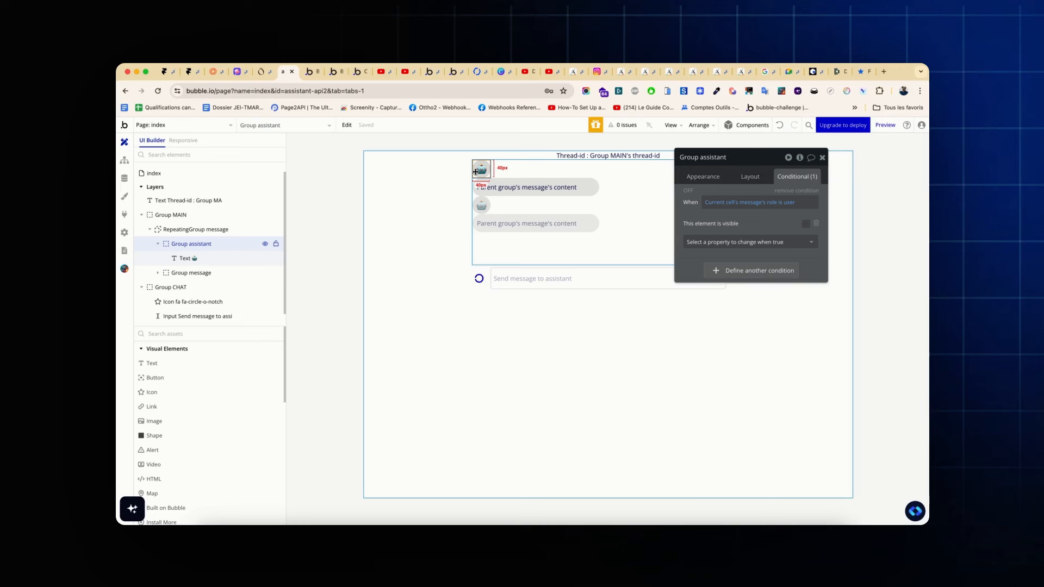
Duplicate Group assistant in the message list and rename the copy Group user
key(super+d)
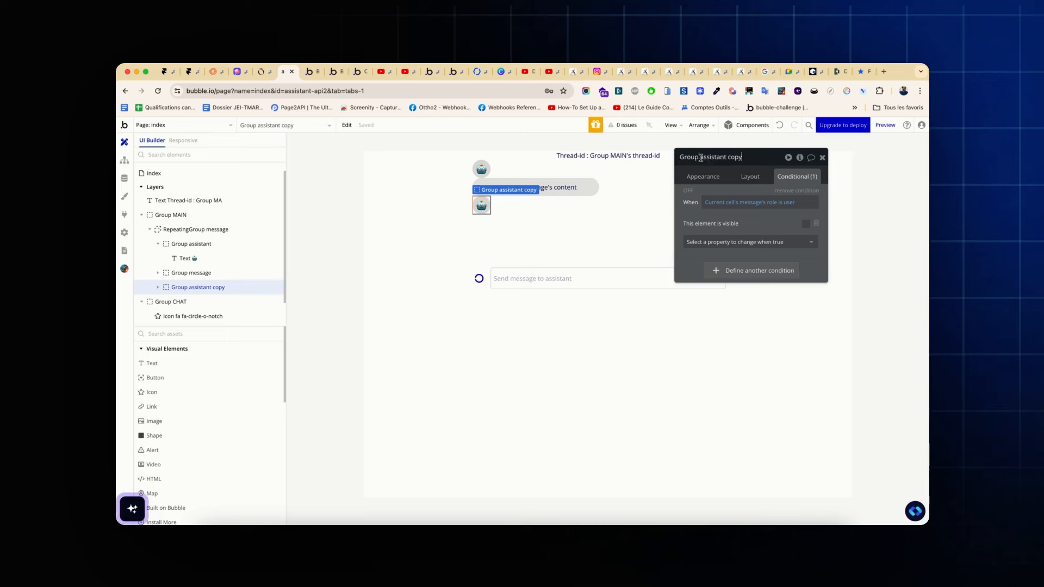
drag(700, 158, 760, 161)
text(user)
key(Return)
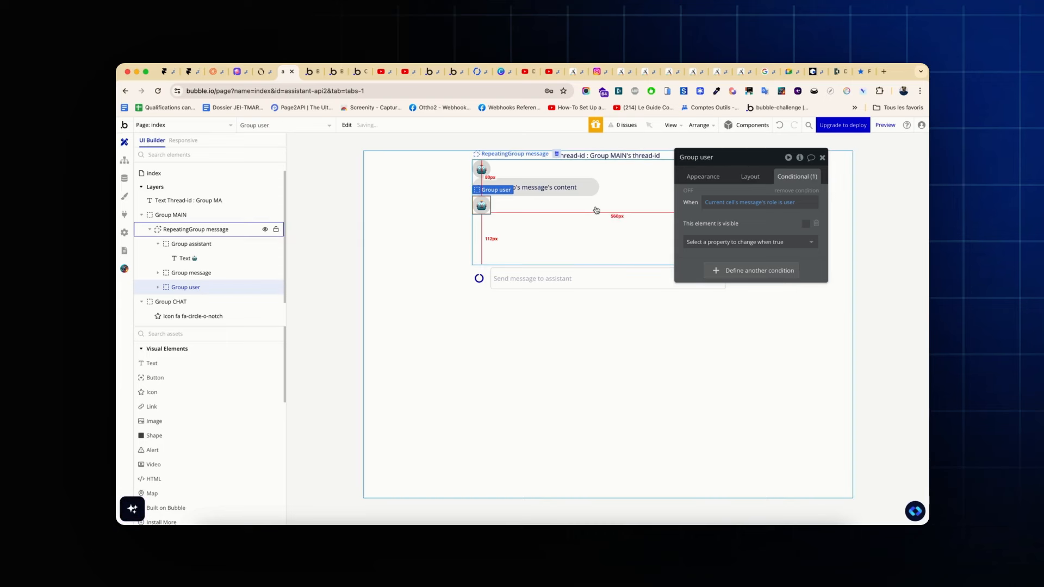
Replace the robot emoji in Group user's text with the beaming face with smiling eyes emoji
click(479, 203)
click(703, 176)
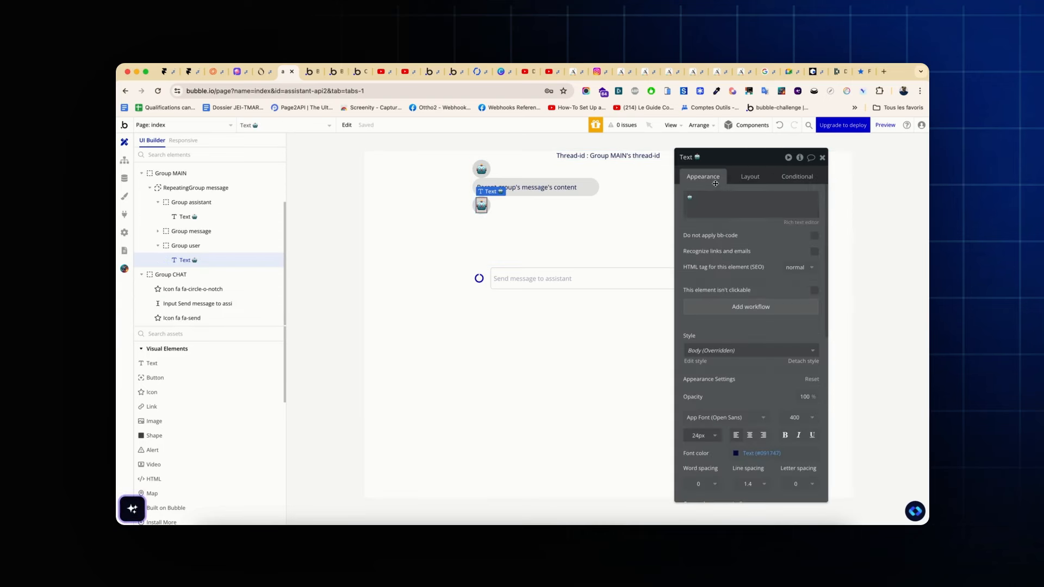
click(716, 196)
key(ctrl+super+space)
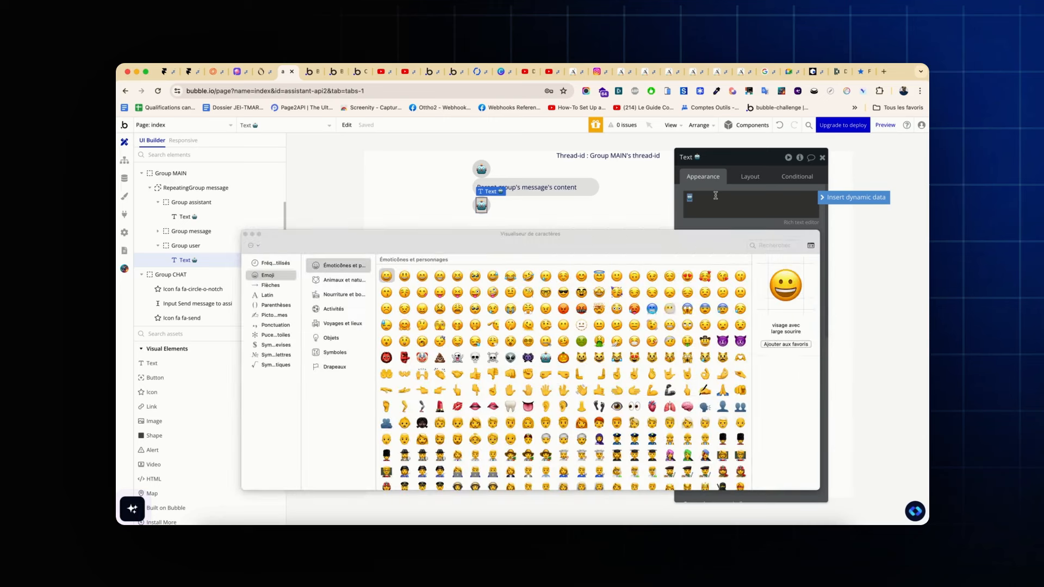
double_click(440, 277)
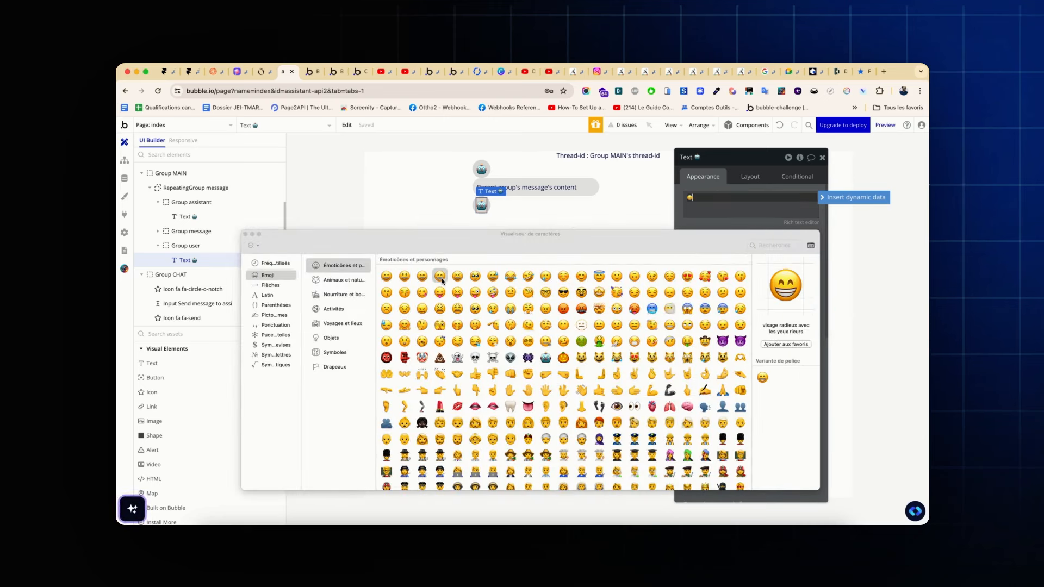
click(245, 235)
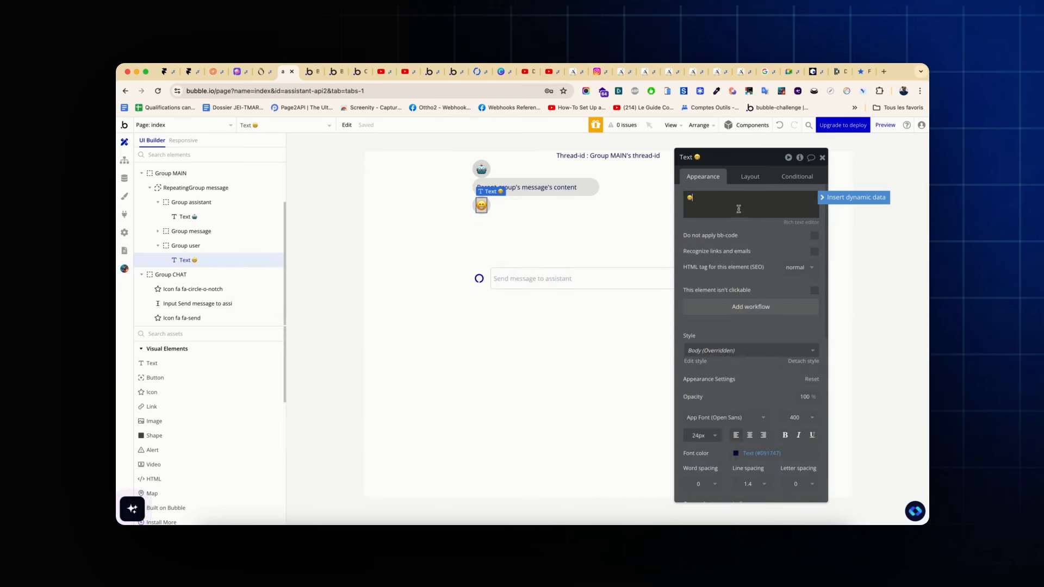
Make Group user visible under its user-role condition, and turn off its visibility on page load
click(491, 207)
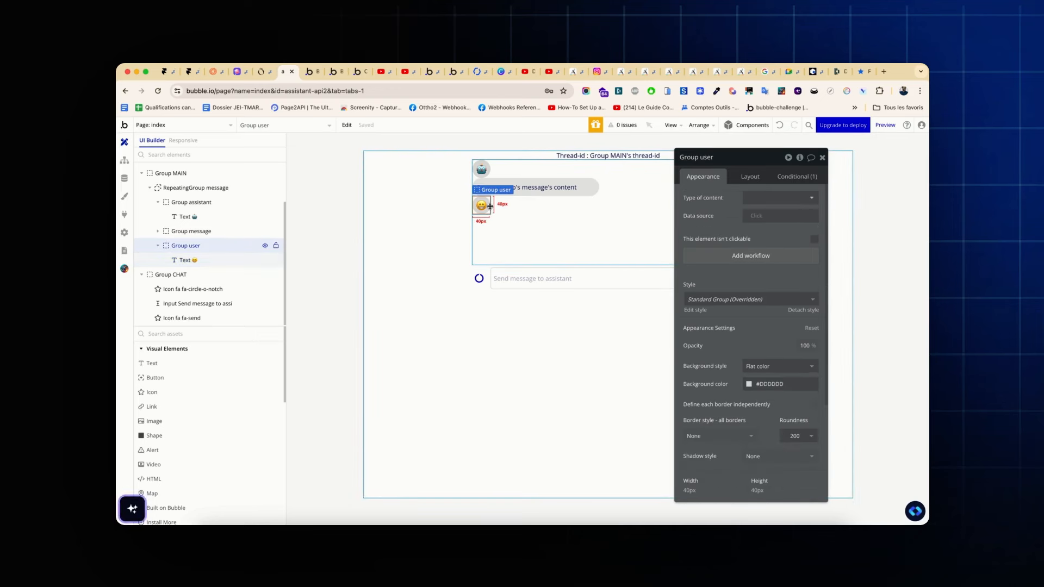
click(798, 176)
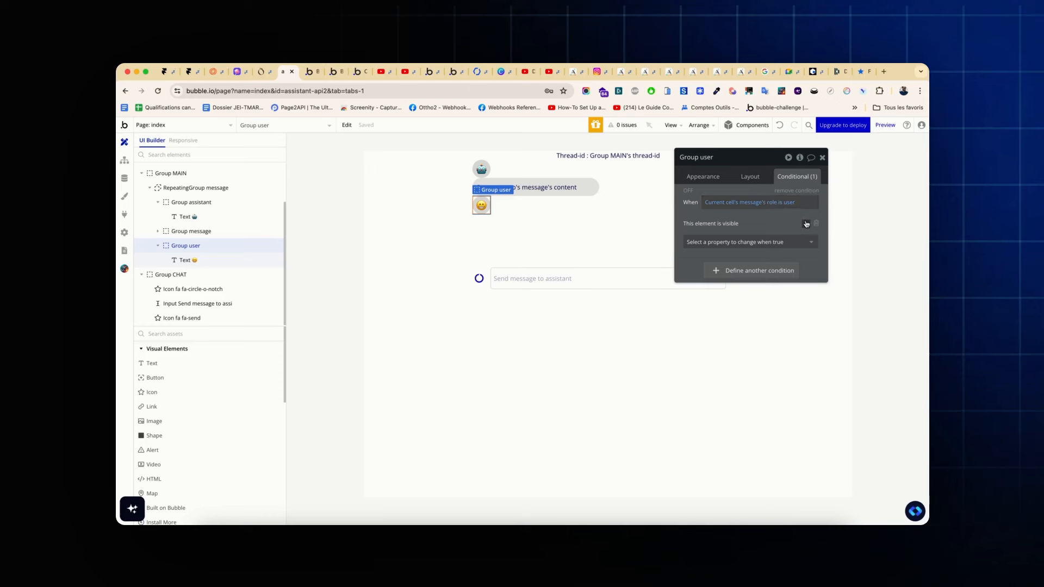
click(753, 182)
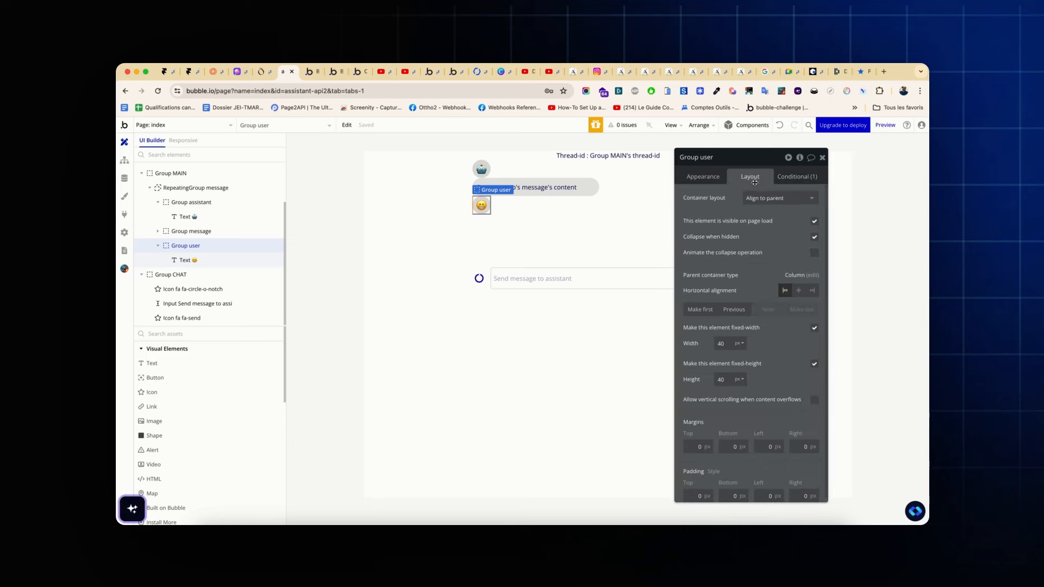
click(813, 222)
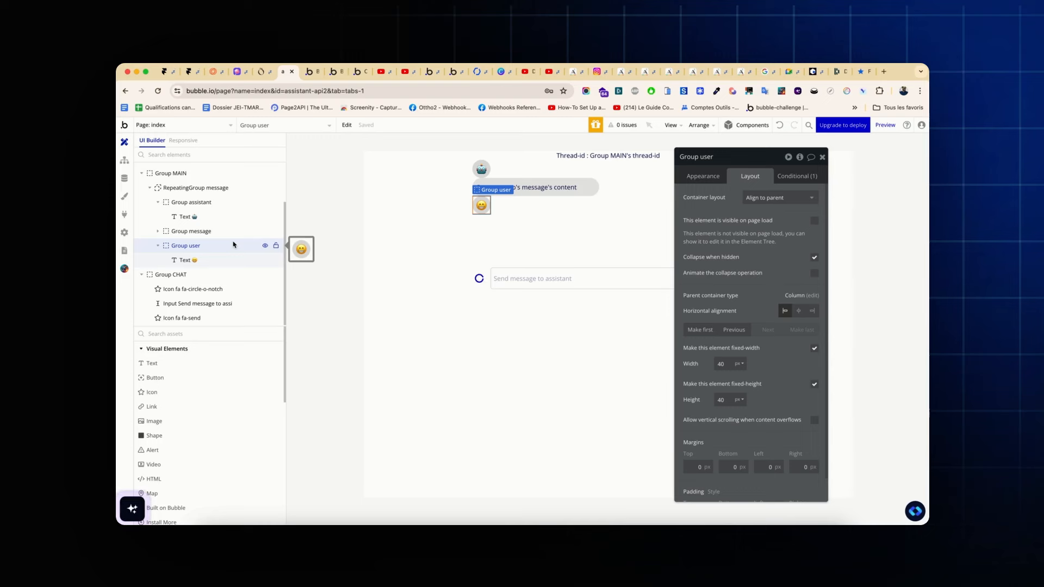
Group Group assistant, Group message and Group user together in a row container inside the repeating group
click(159, 245)
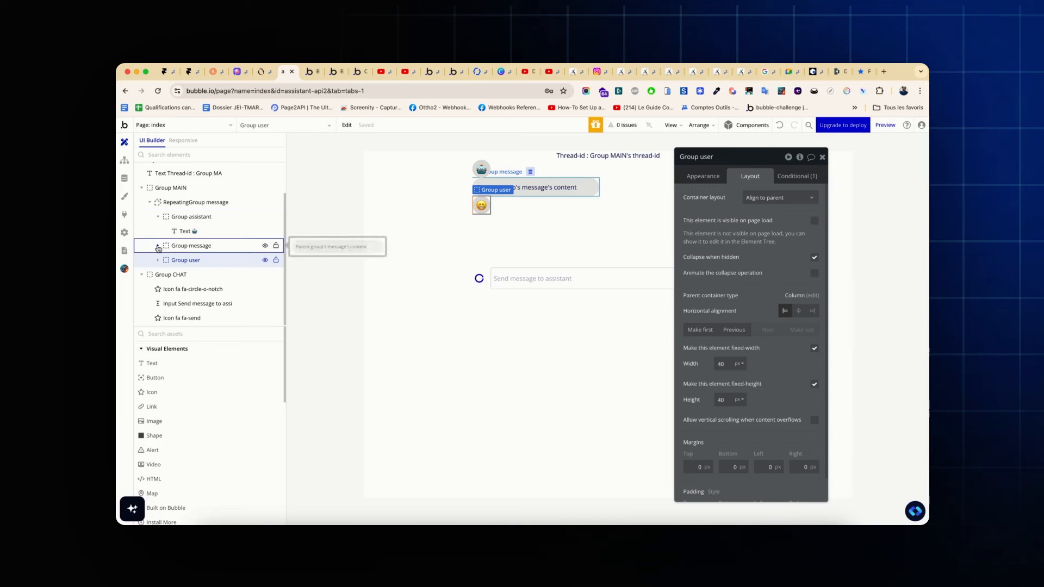
click(159, 217)
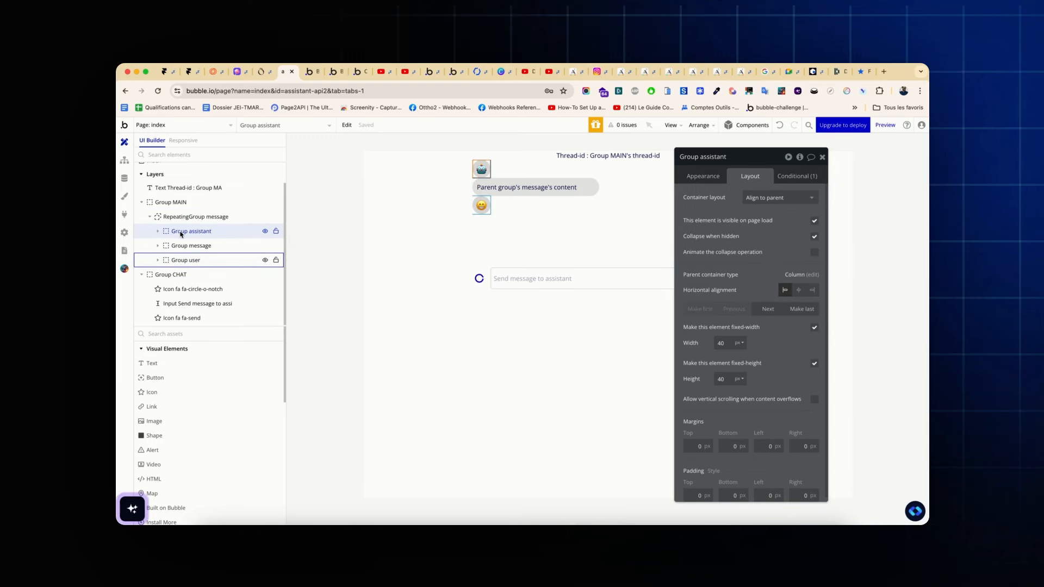
shift+click(190, 247)
shift+click(190, 261)
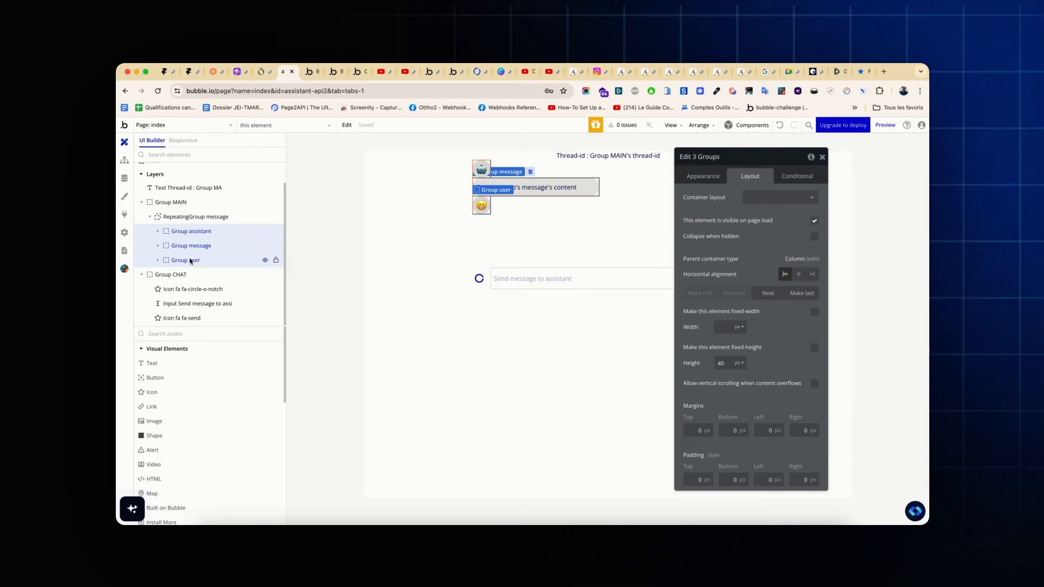
right_click(273, 246)
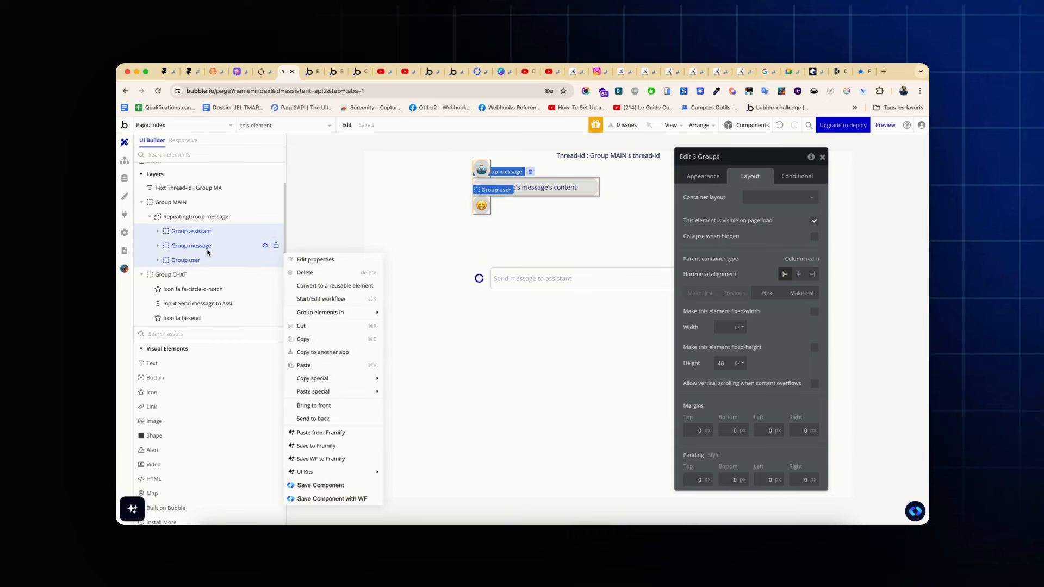
mouse_move(331, 319)
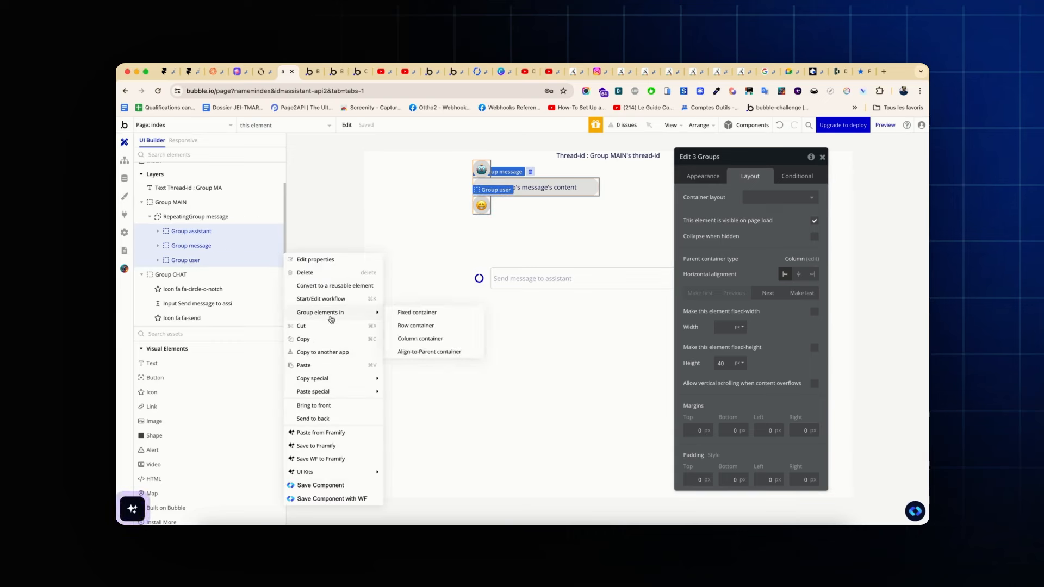
click(418, 326)
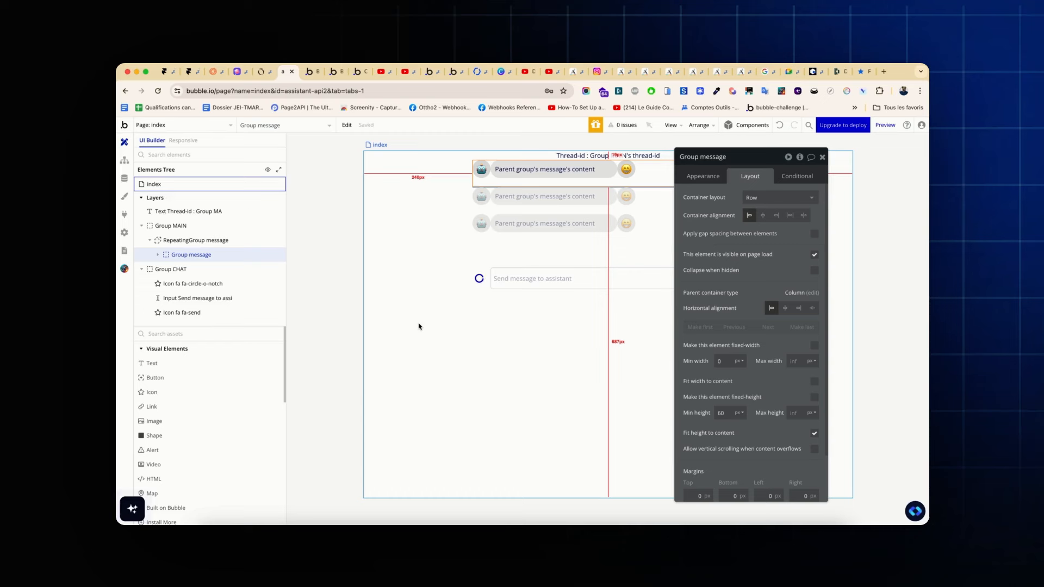
Test the updated chat layout in the preview by sending "bonjour" to the assistant
click(308, 73)
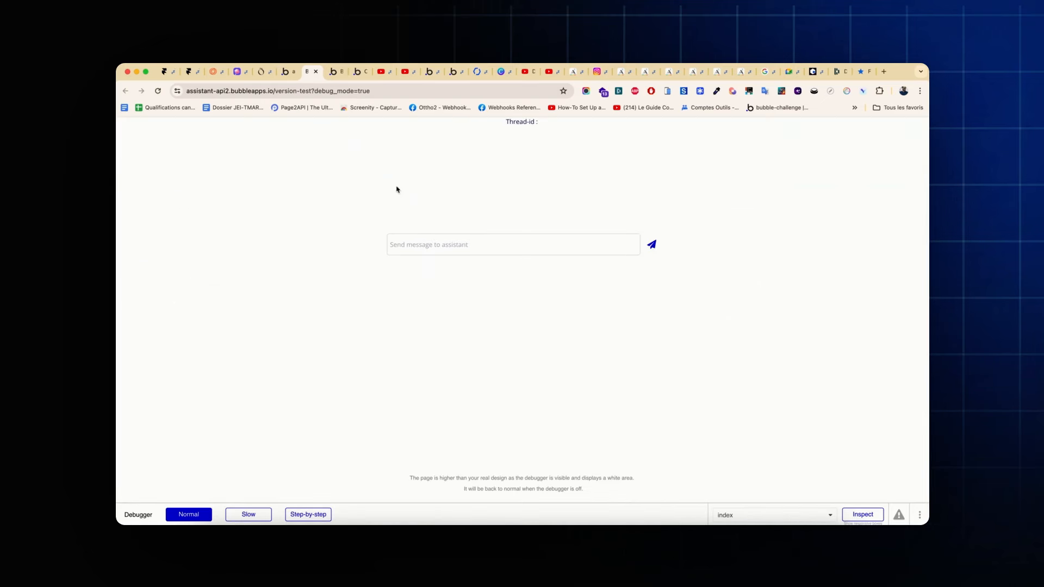
click(429, 243)
text(bonjour)
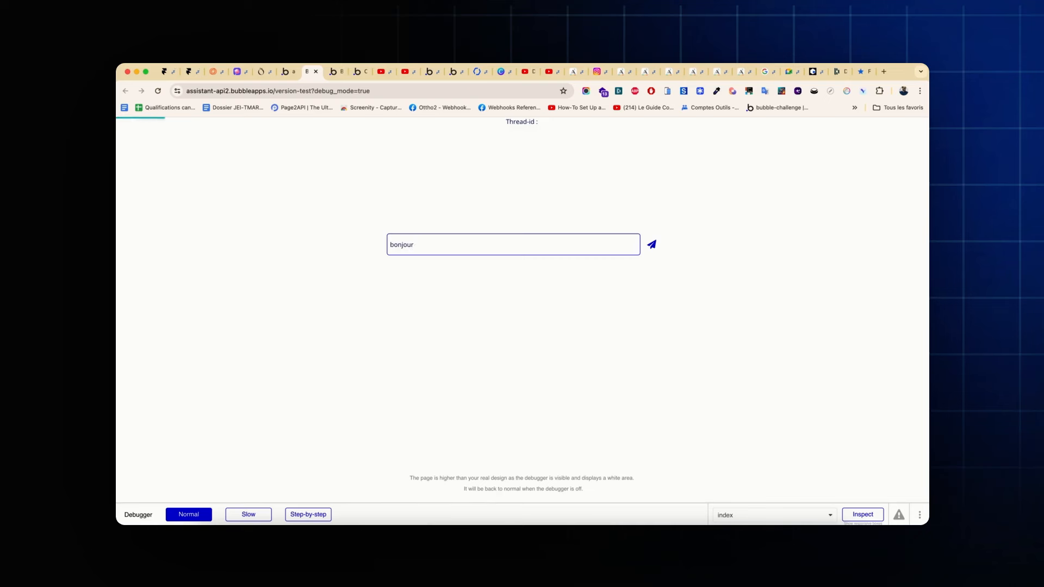
key(Return)
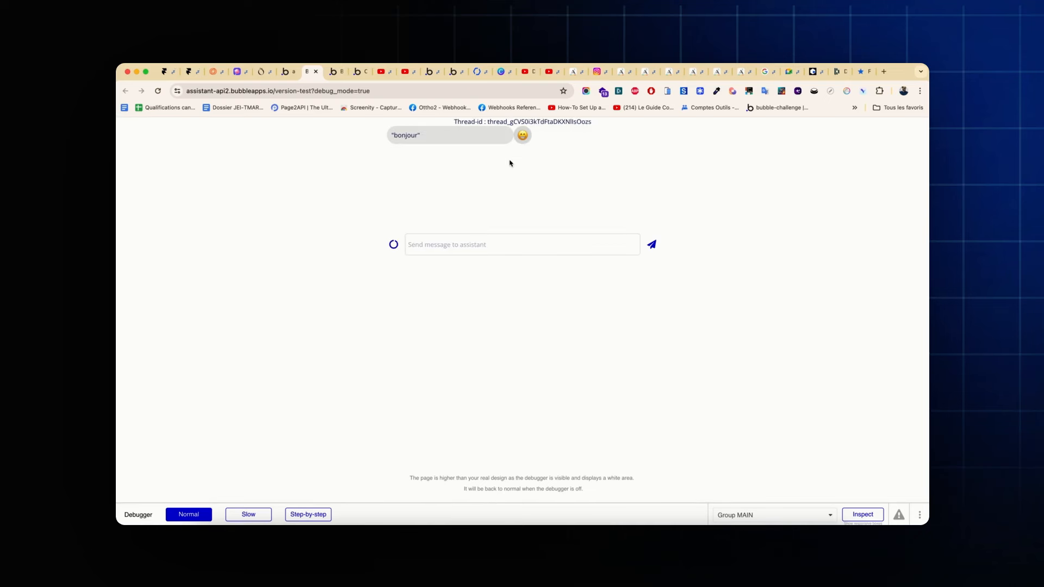
click(451, 247)
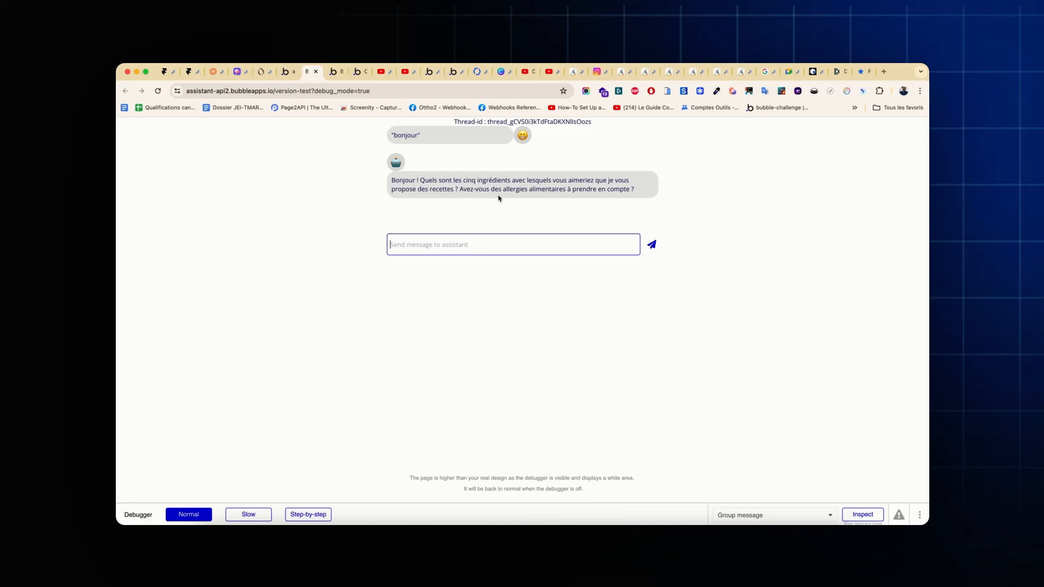
Measure the width of the assistant's reply bubble in the preview, and return to the page design
key(super+shift+4)
drag(386, 173, 632, 199)
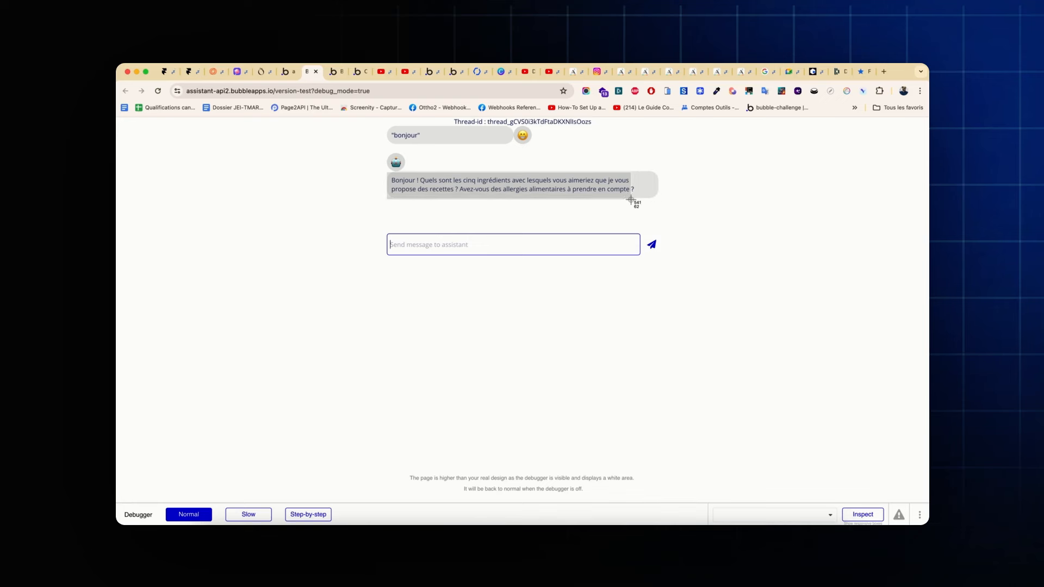
drag(631, 200, 634, 201)
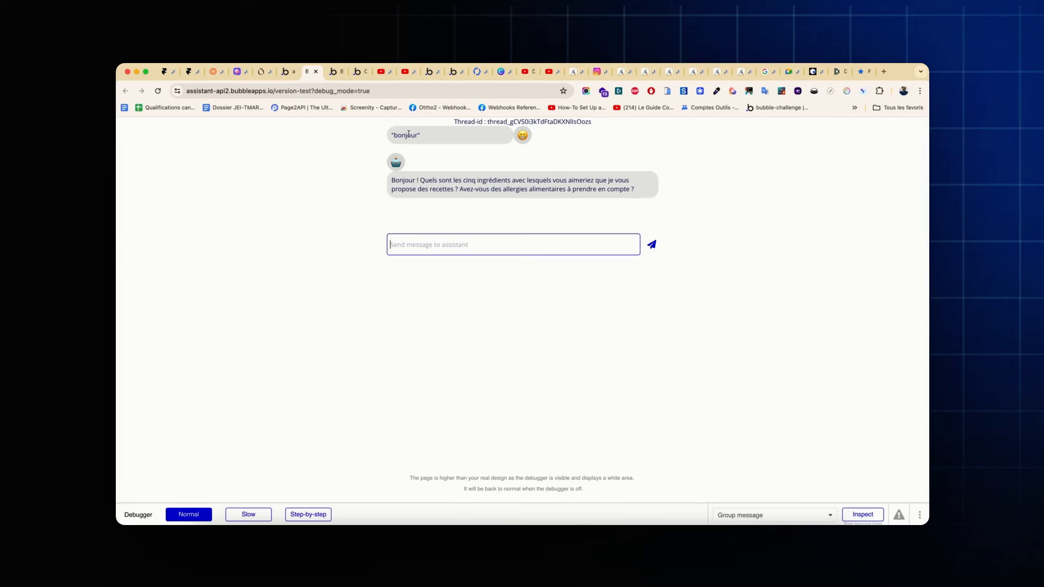
click(285, 72)
click(494, 174)
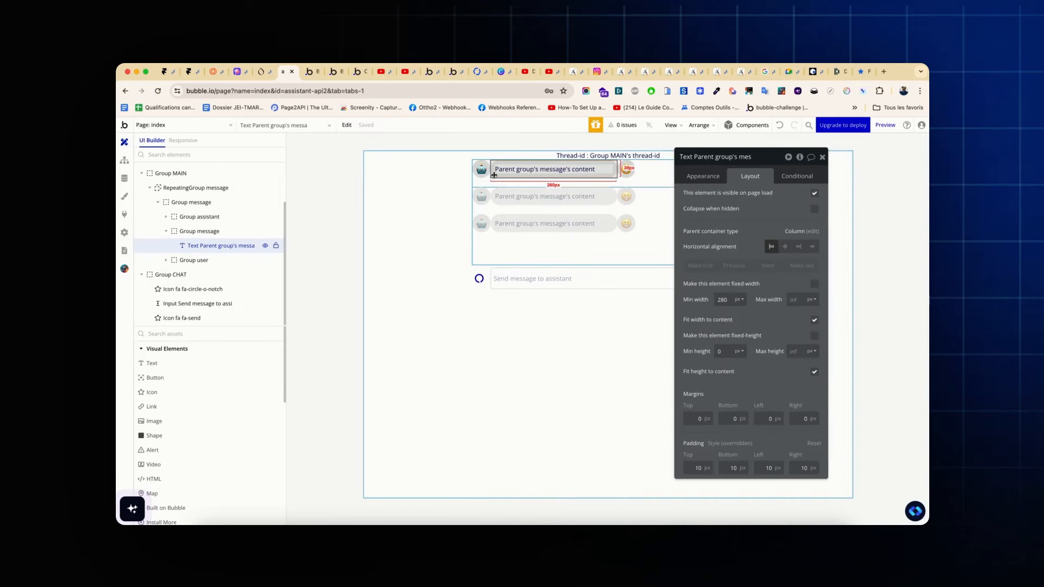
click(797, 299)
text(550)
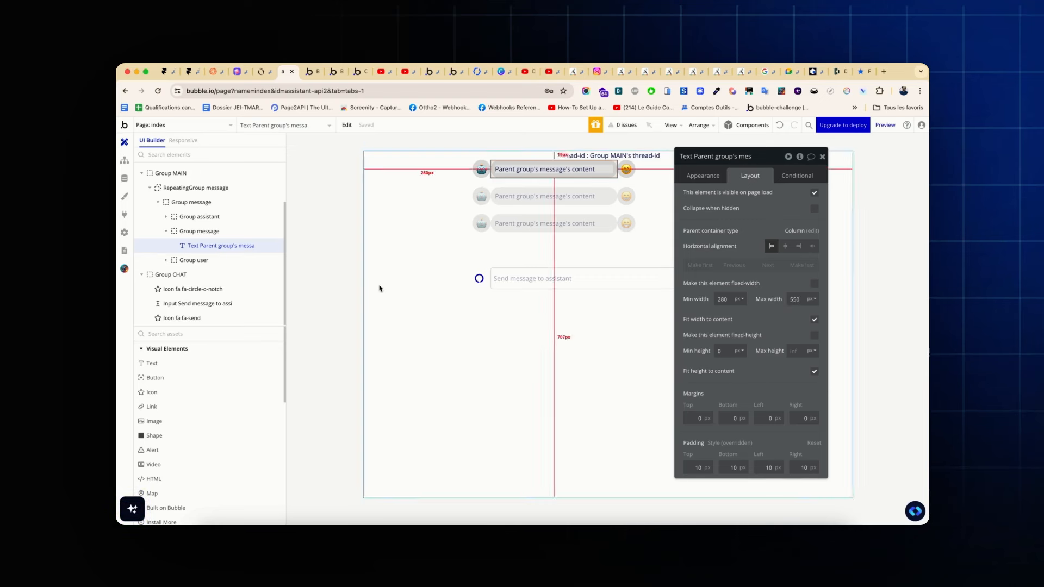
double_click(789, 299)
key(BackSpace)
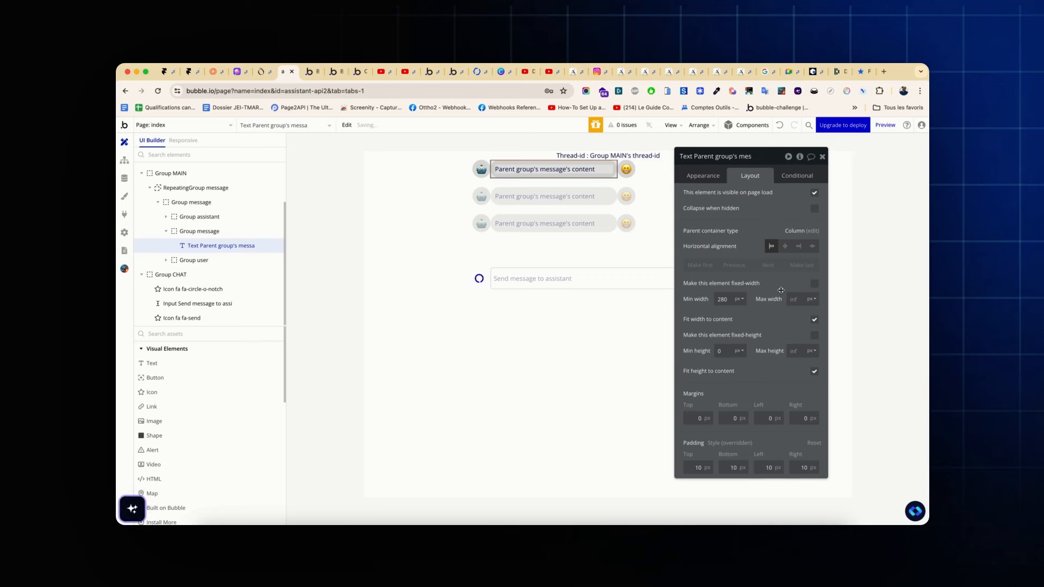
Set the inner Group message's maximum width to 550 px, and apply a 5 px column gap to the outer row Group message
click(212, 231)
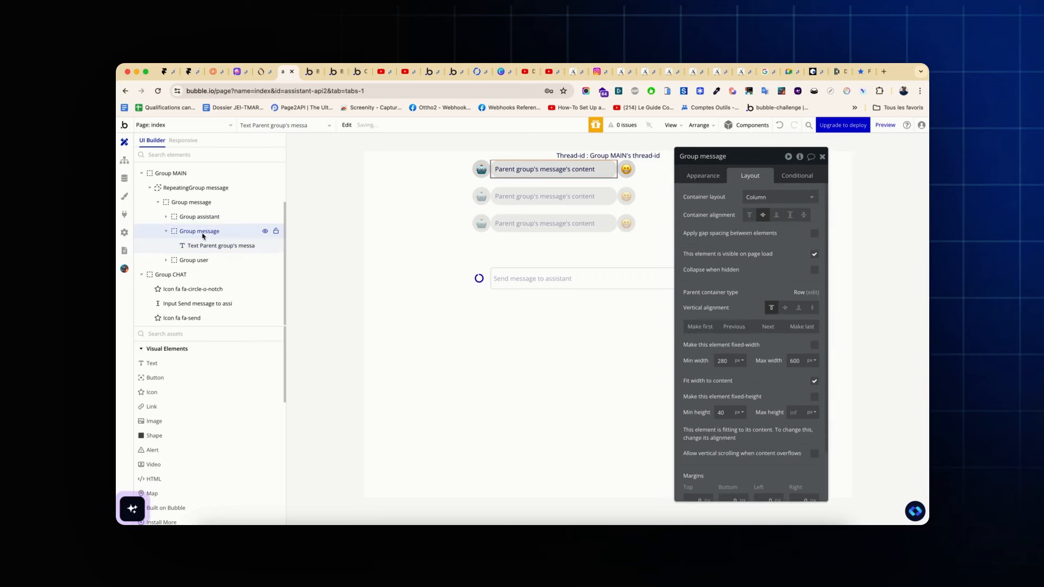
click(779, 357)
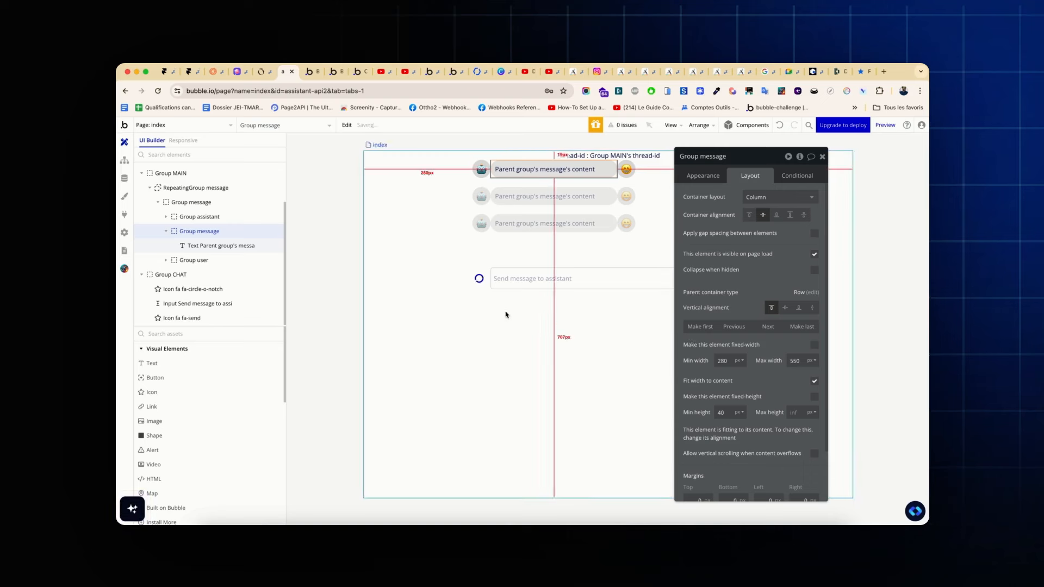
click(636, 183)
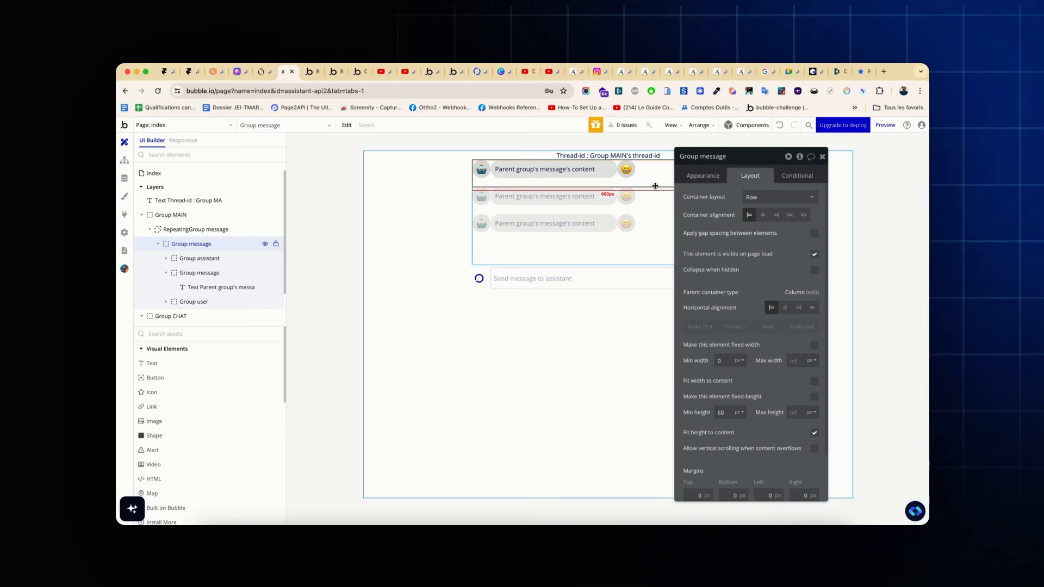
click(814, 234)
click(807, 267)
text(5)
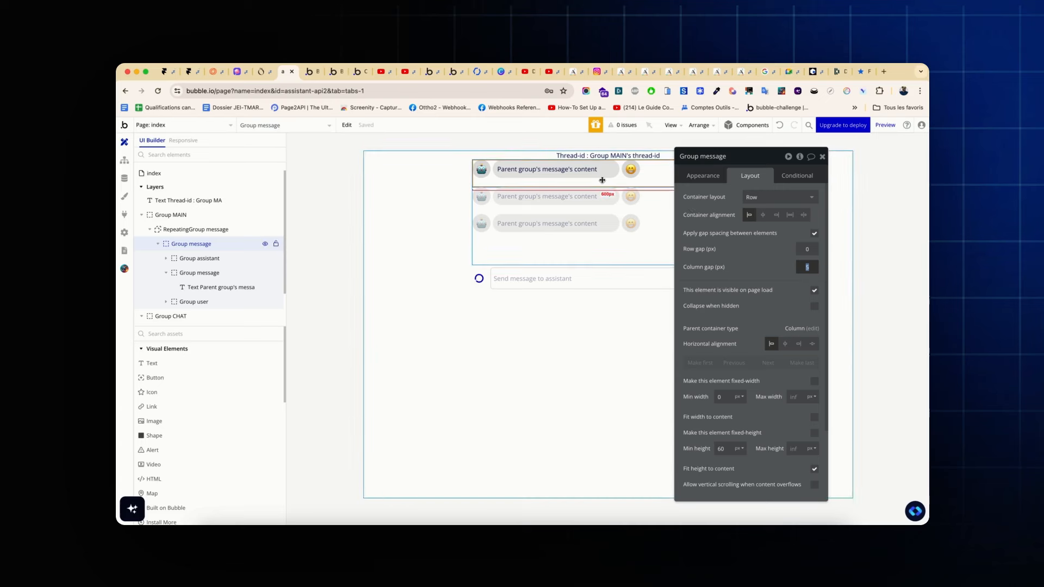
click(313, 75)
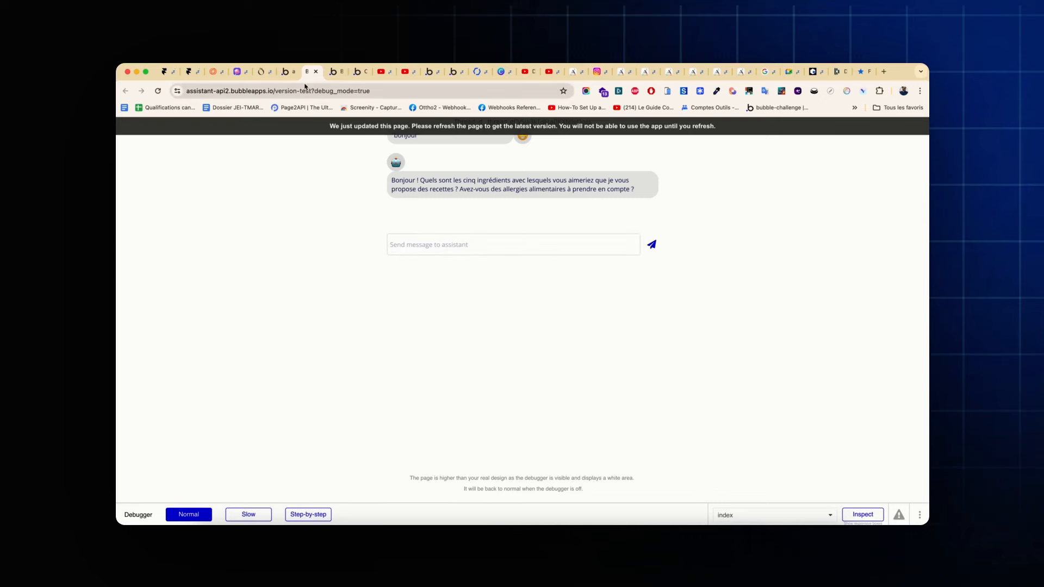
click(288, 72)
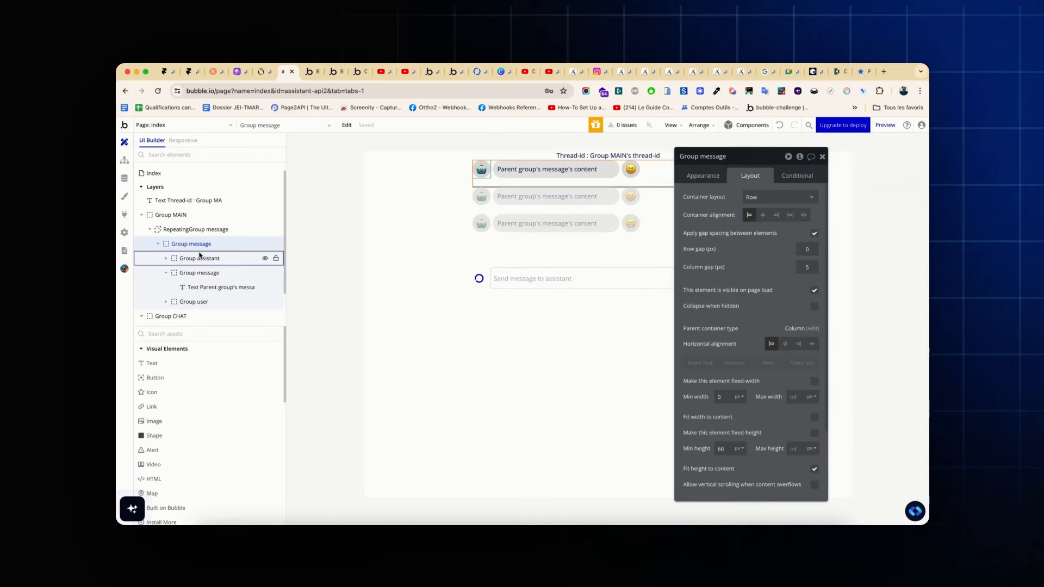
Try right container alignment on the outer row Group message against left alignment, ending on left
mouse_move(189, 244)
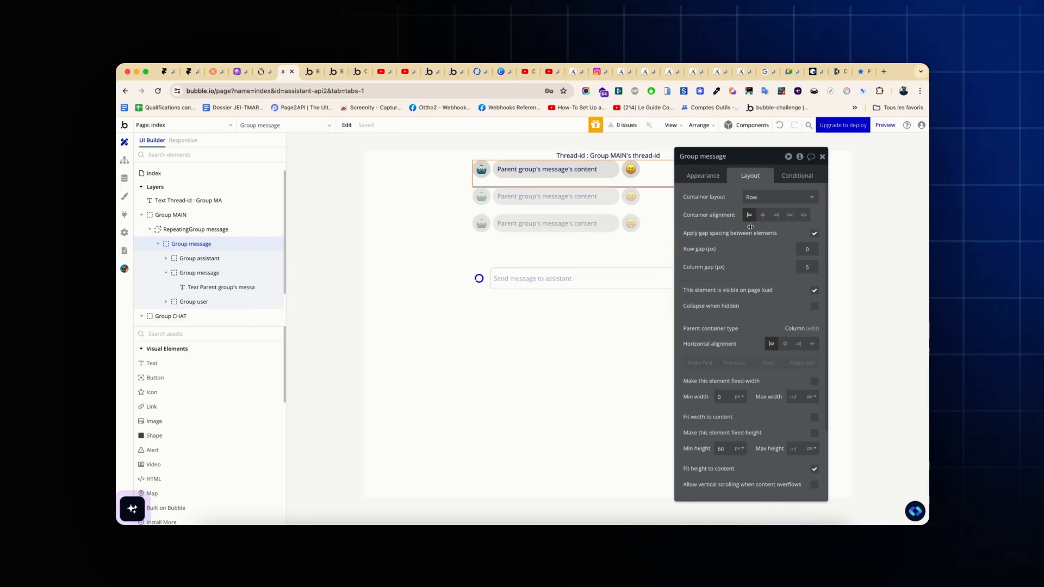
click(776, 215)
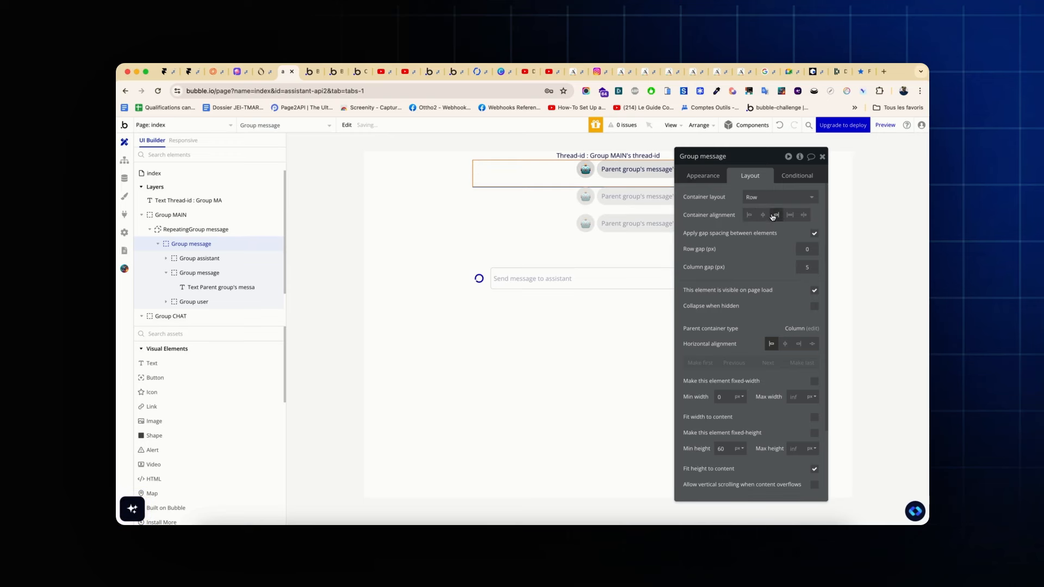
drag(765, 161, 838, 161)
click(822, 215)
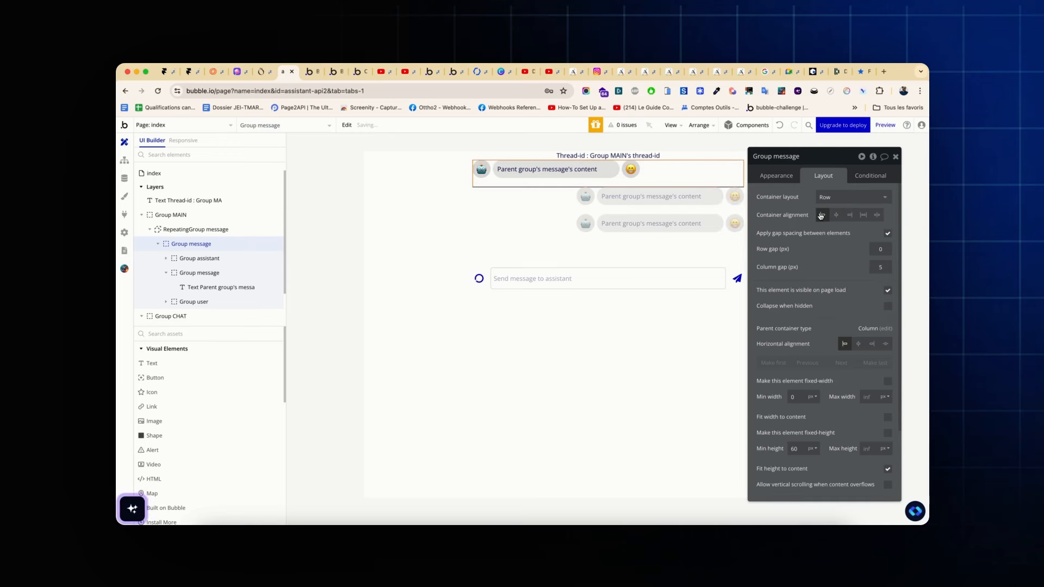
click(849, 215)
click(820, 215)
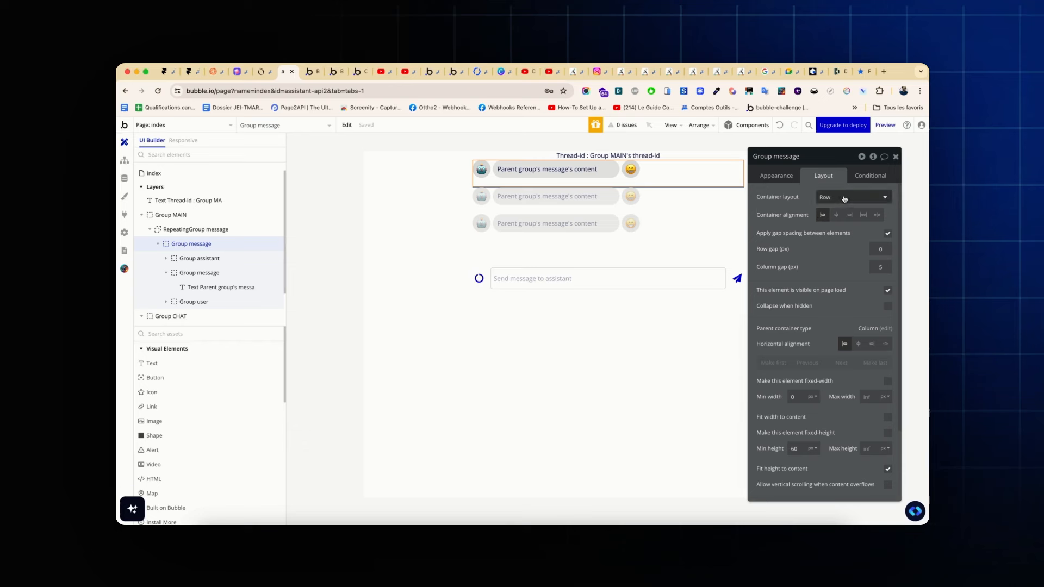
Define a condition on the outer row Group message for when Current cell's message's role is "user"
click(870, 176)
click(833, 197)
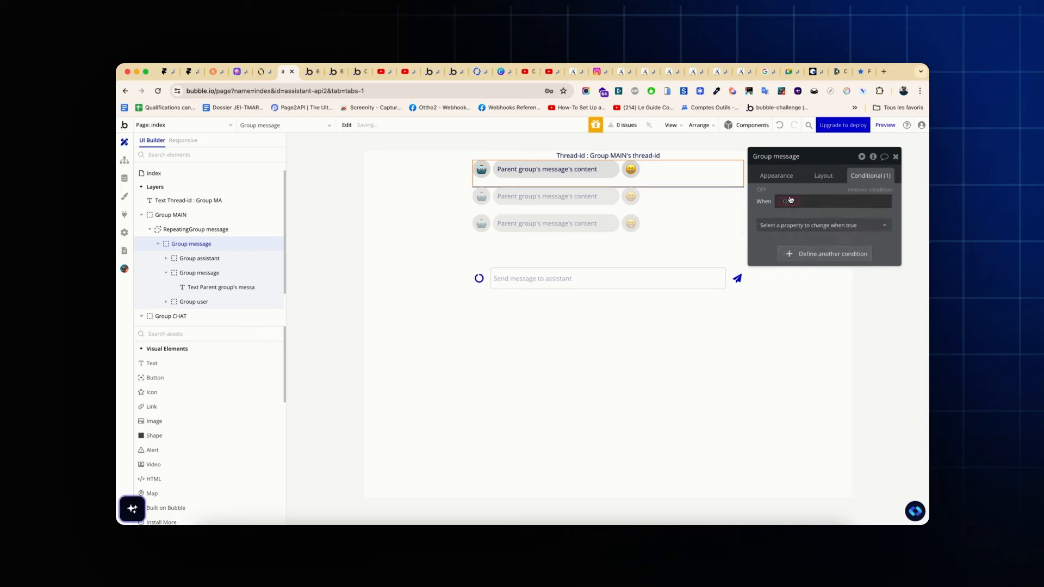
click(785, 201)
click(803, 237)
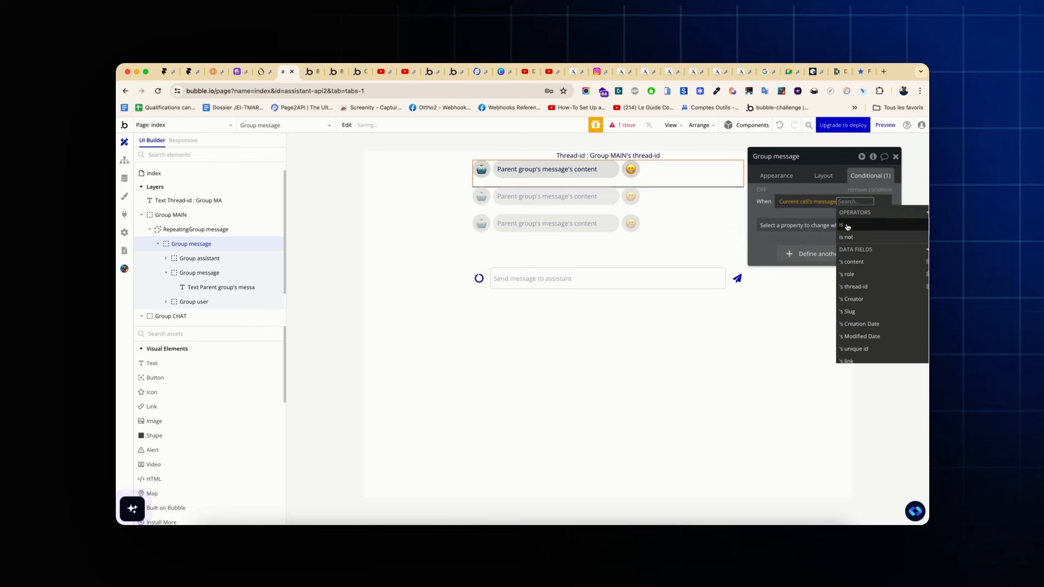
click(849, 274)
click(859, 225)
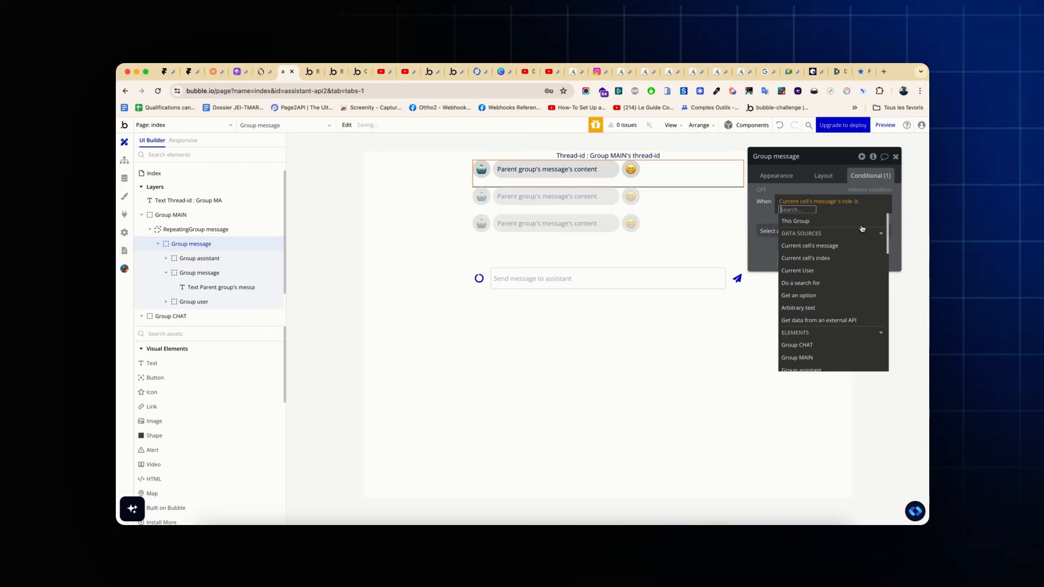
text(user)
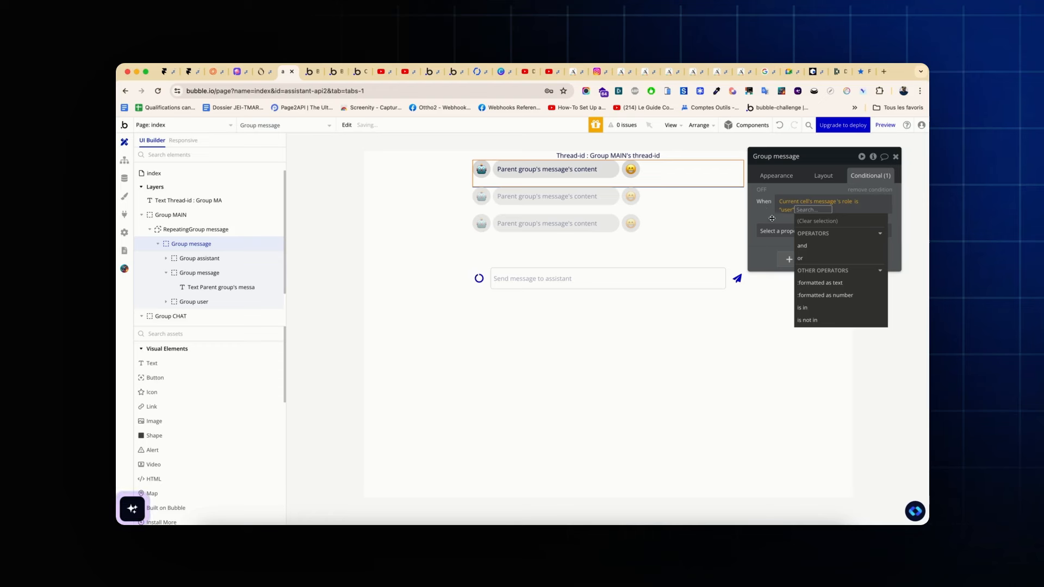
click(761, 217)
Make the user-role condition set the container alignment to right, and toggle the condition's on/off preview to compare the layouts
click(778, 225)
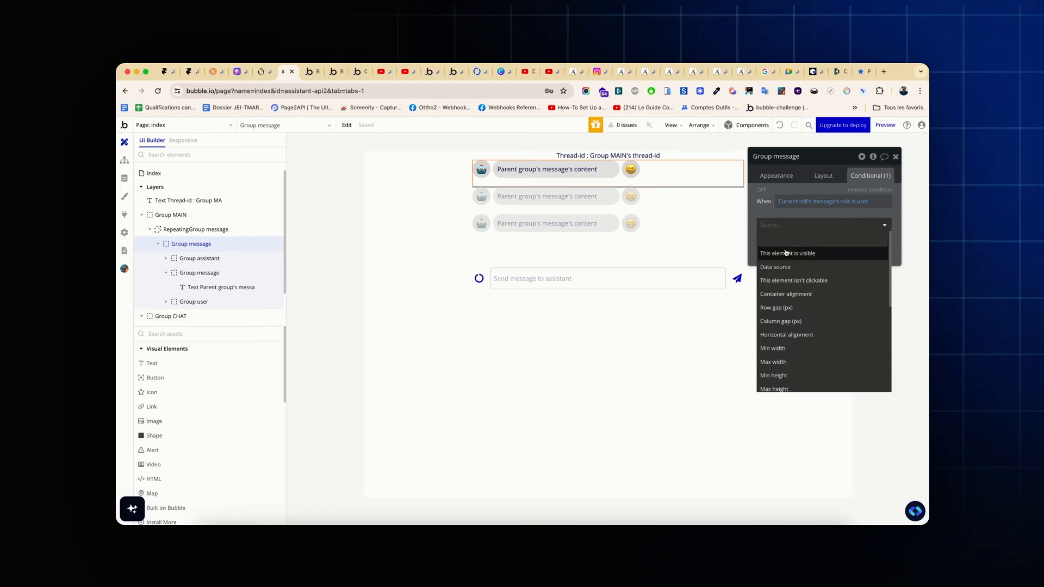
click(787, 294)
click(849, 222)
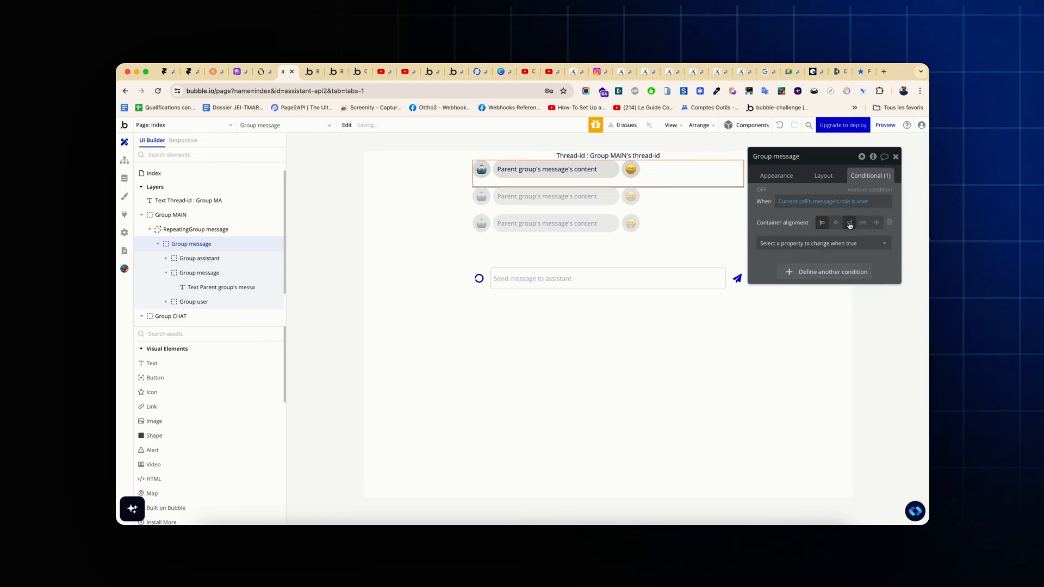
click(760, 190)
click(759, 191)
click(759, 189)
click(760, 191)
click(759, 190)
Refresh the chat preview and send "bonjour" to the assistant to test the role-based message alignment
click(309, 72)
click(419, 129)
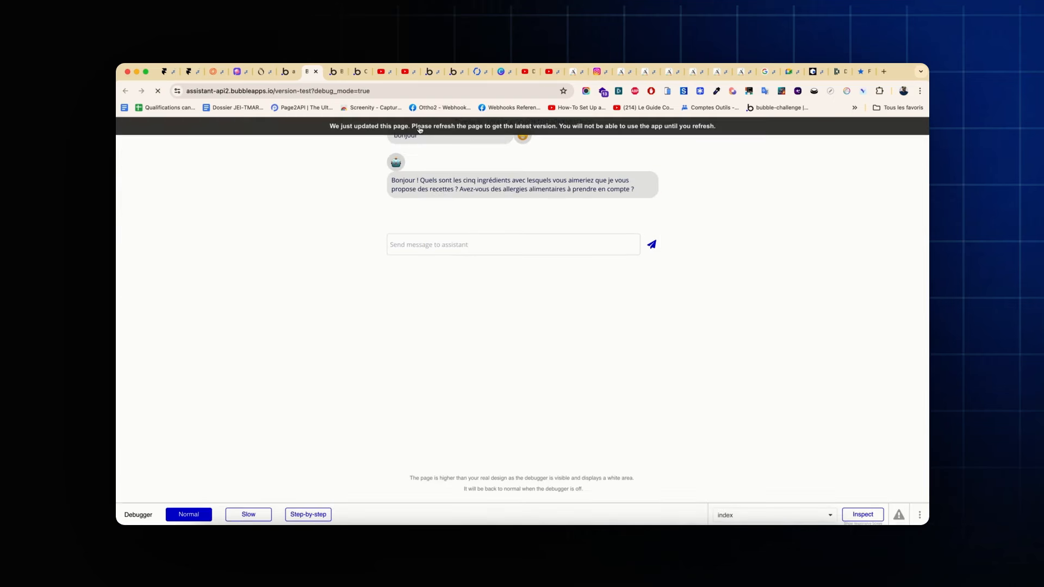
click(443, 239)
text(bonjour)
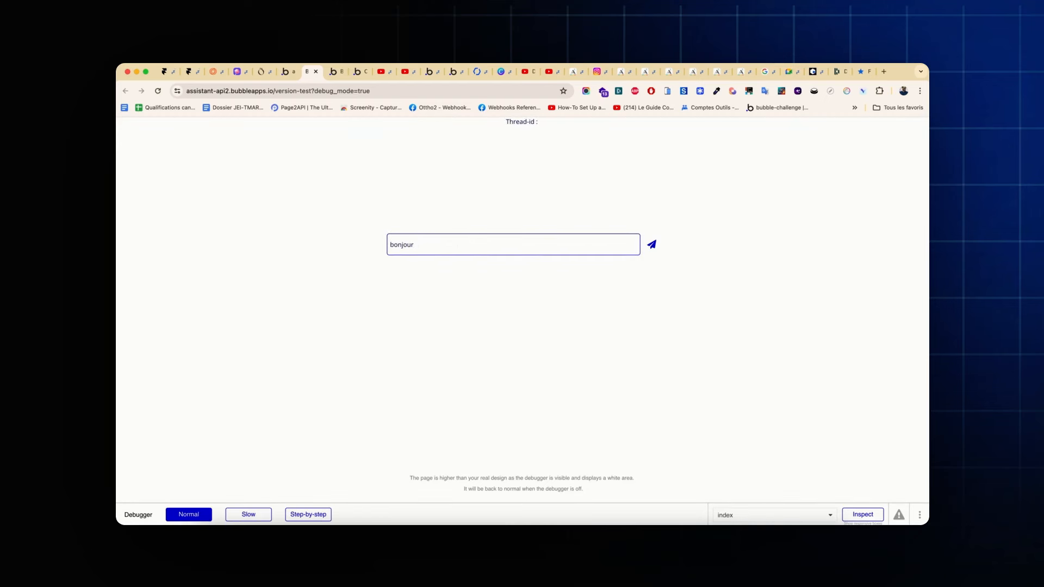
key(Return)
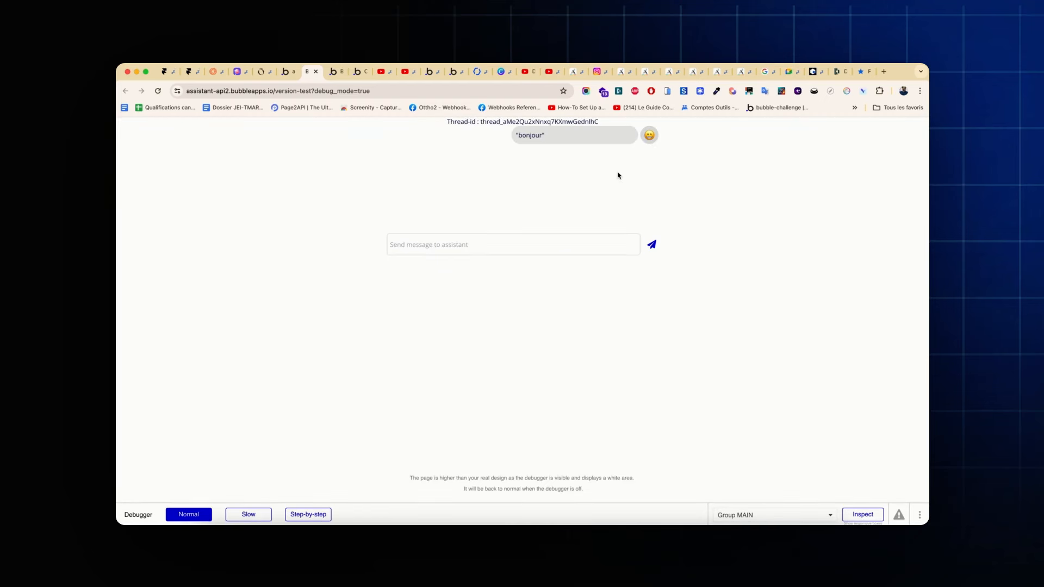
click(420, 243)
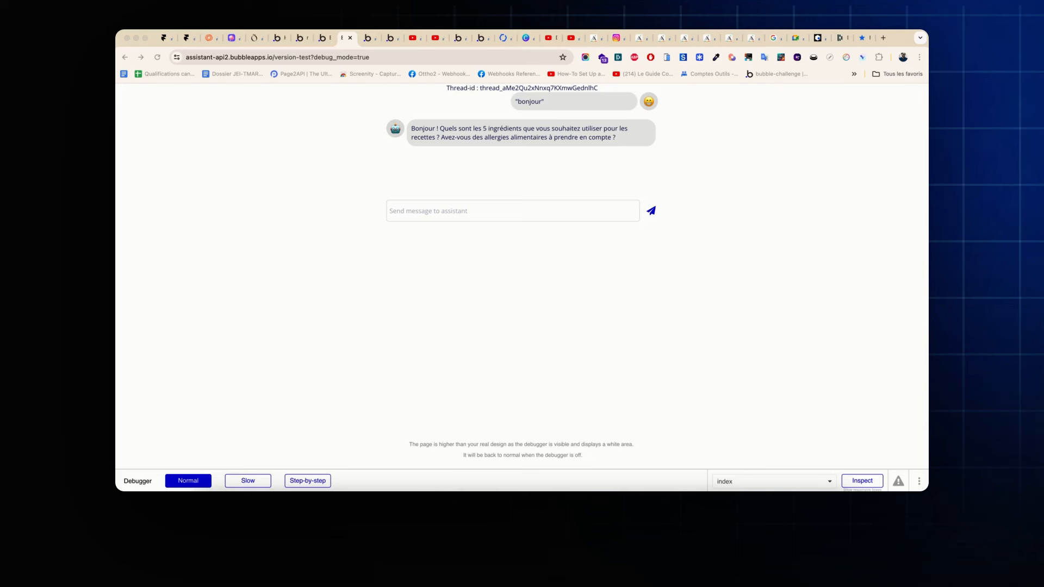
Switch to the micro-saas-tools app preview and examine the formatting of the assistant's colour palette reply in its chat
click(324, 38)
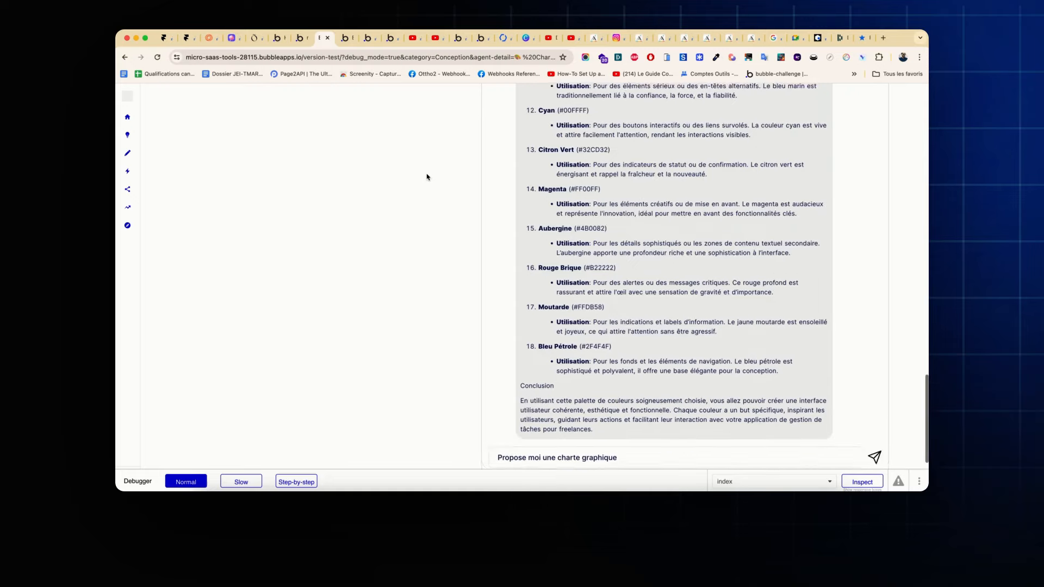
scroll(427, 177, down, 3)
click(634, 325)
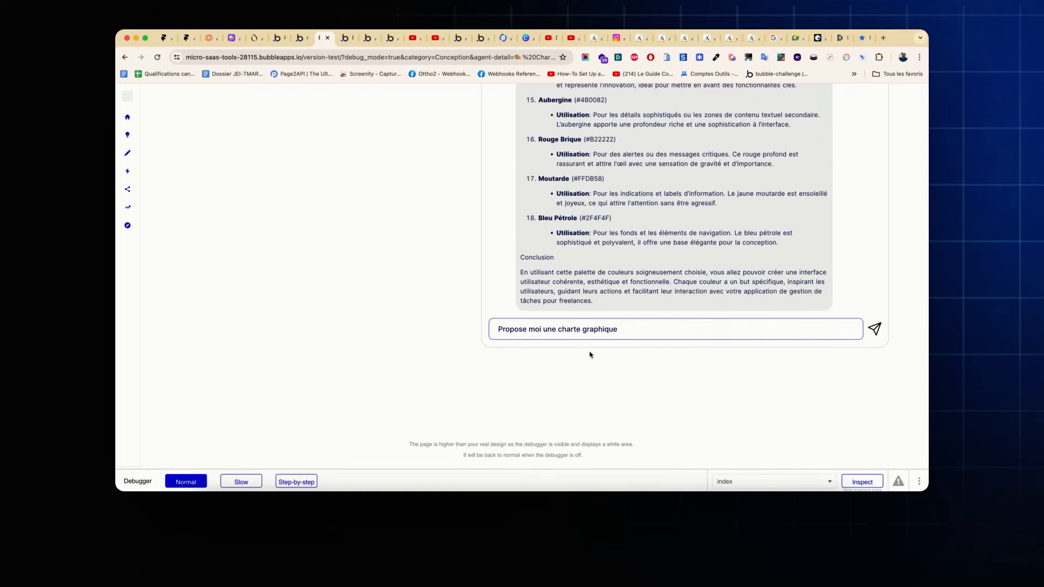
scroll(624, 326, up, 10)
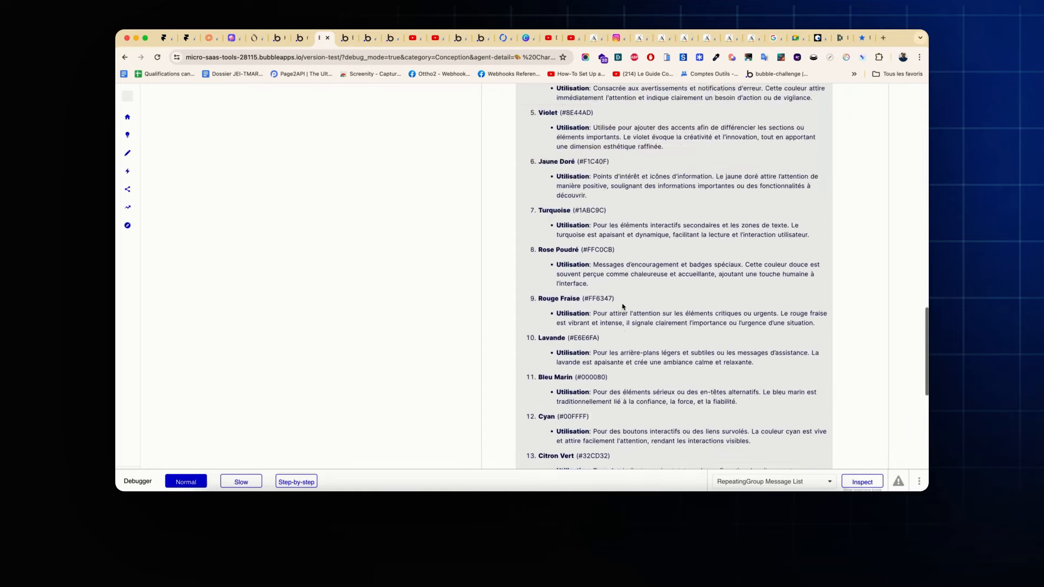
scroll(624, 306, up, 10)
scroll(624, 306, down, 4)
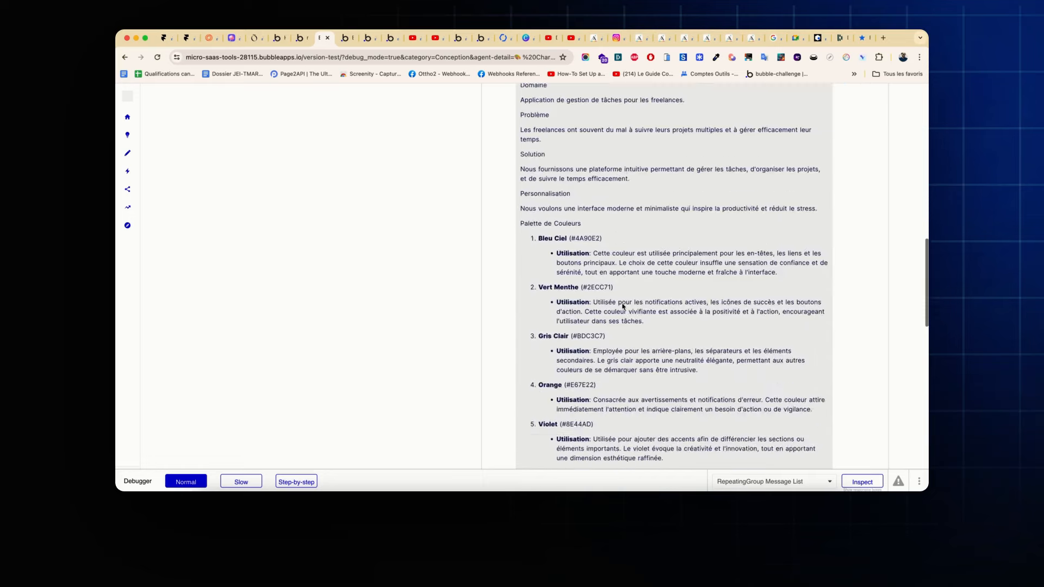
scroll(623, 306, down, 15)
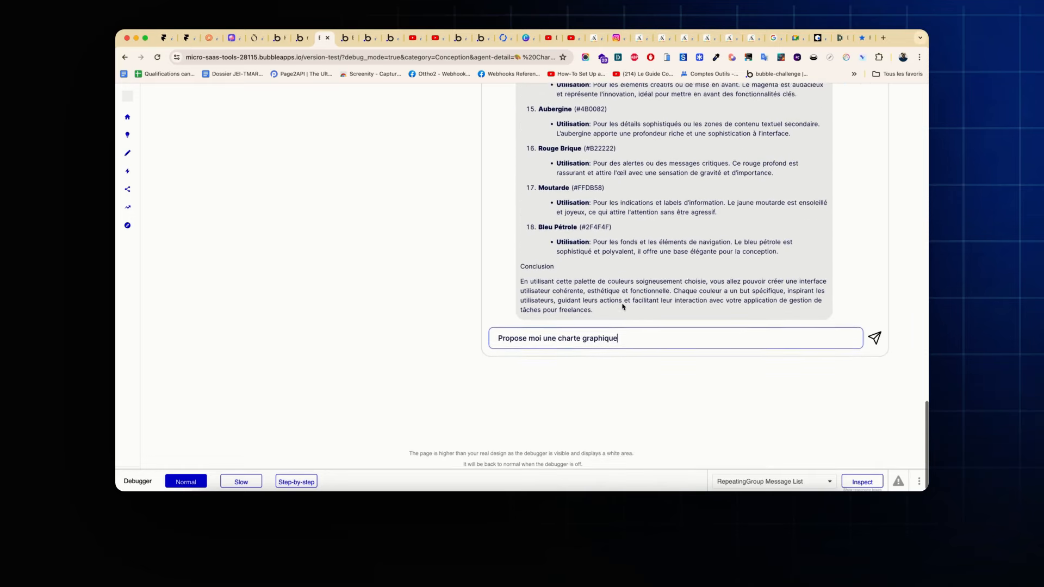
scroll(623, 306, down, 1)
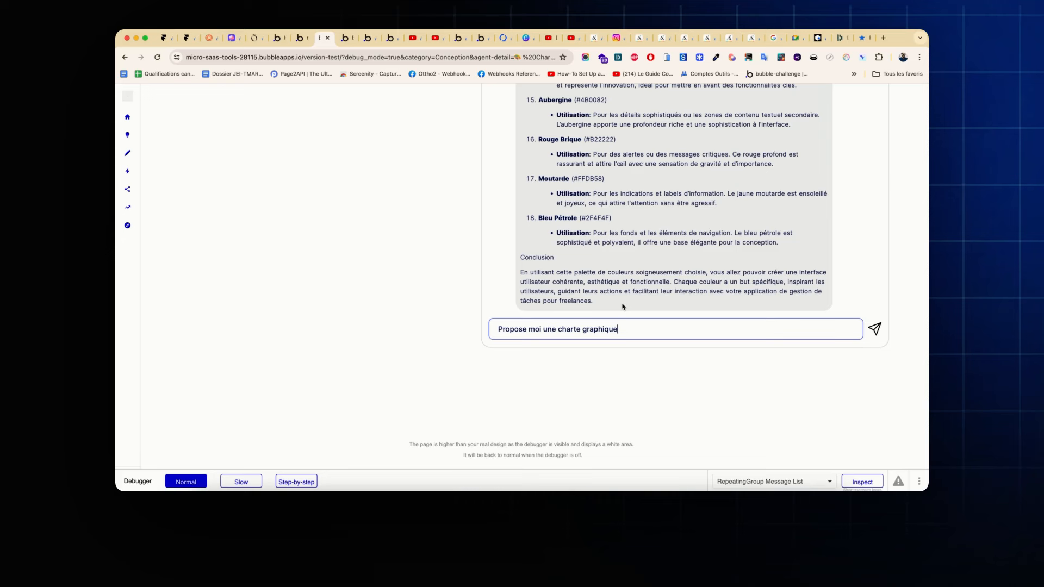
Send "Propose moi une charte graphique" to the assistant and look through the conversation down to its new reply
click(875, 330)
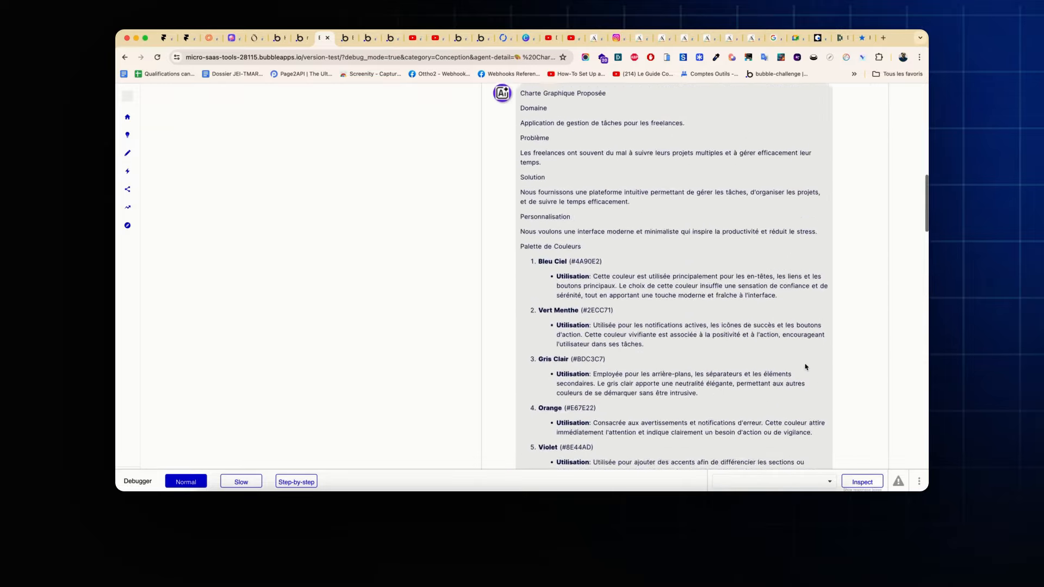
scroll(805, 367, up, 7)
scroll(805, 365, down, 1)
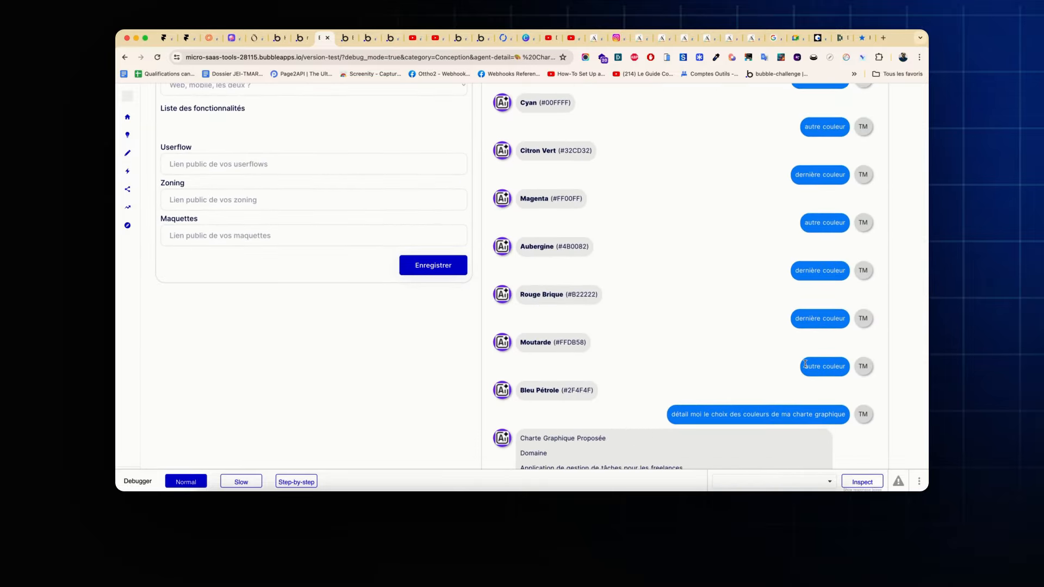
scroll(806, 365, down, 20)
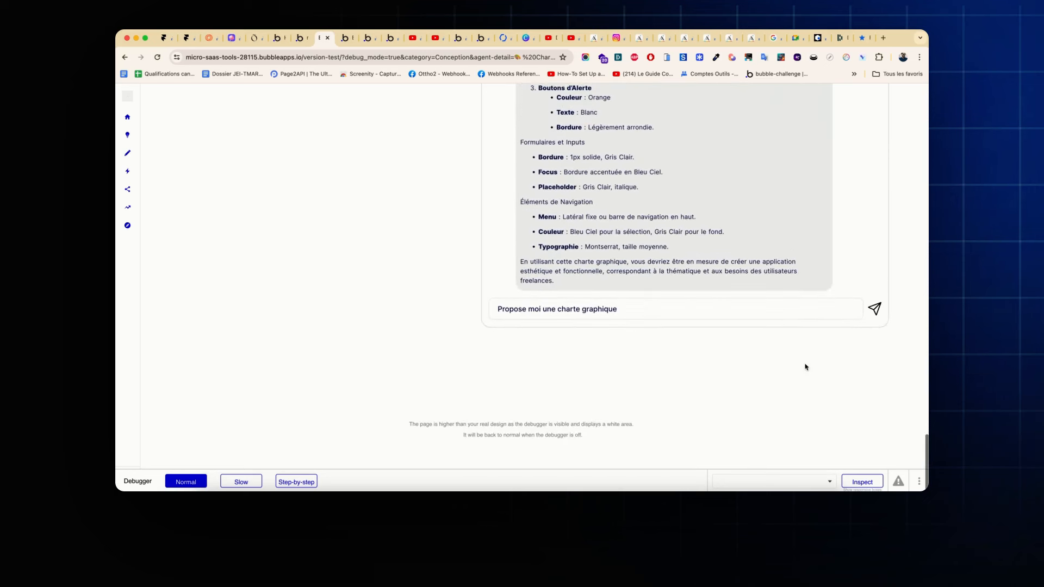